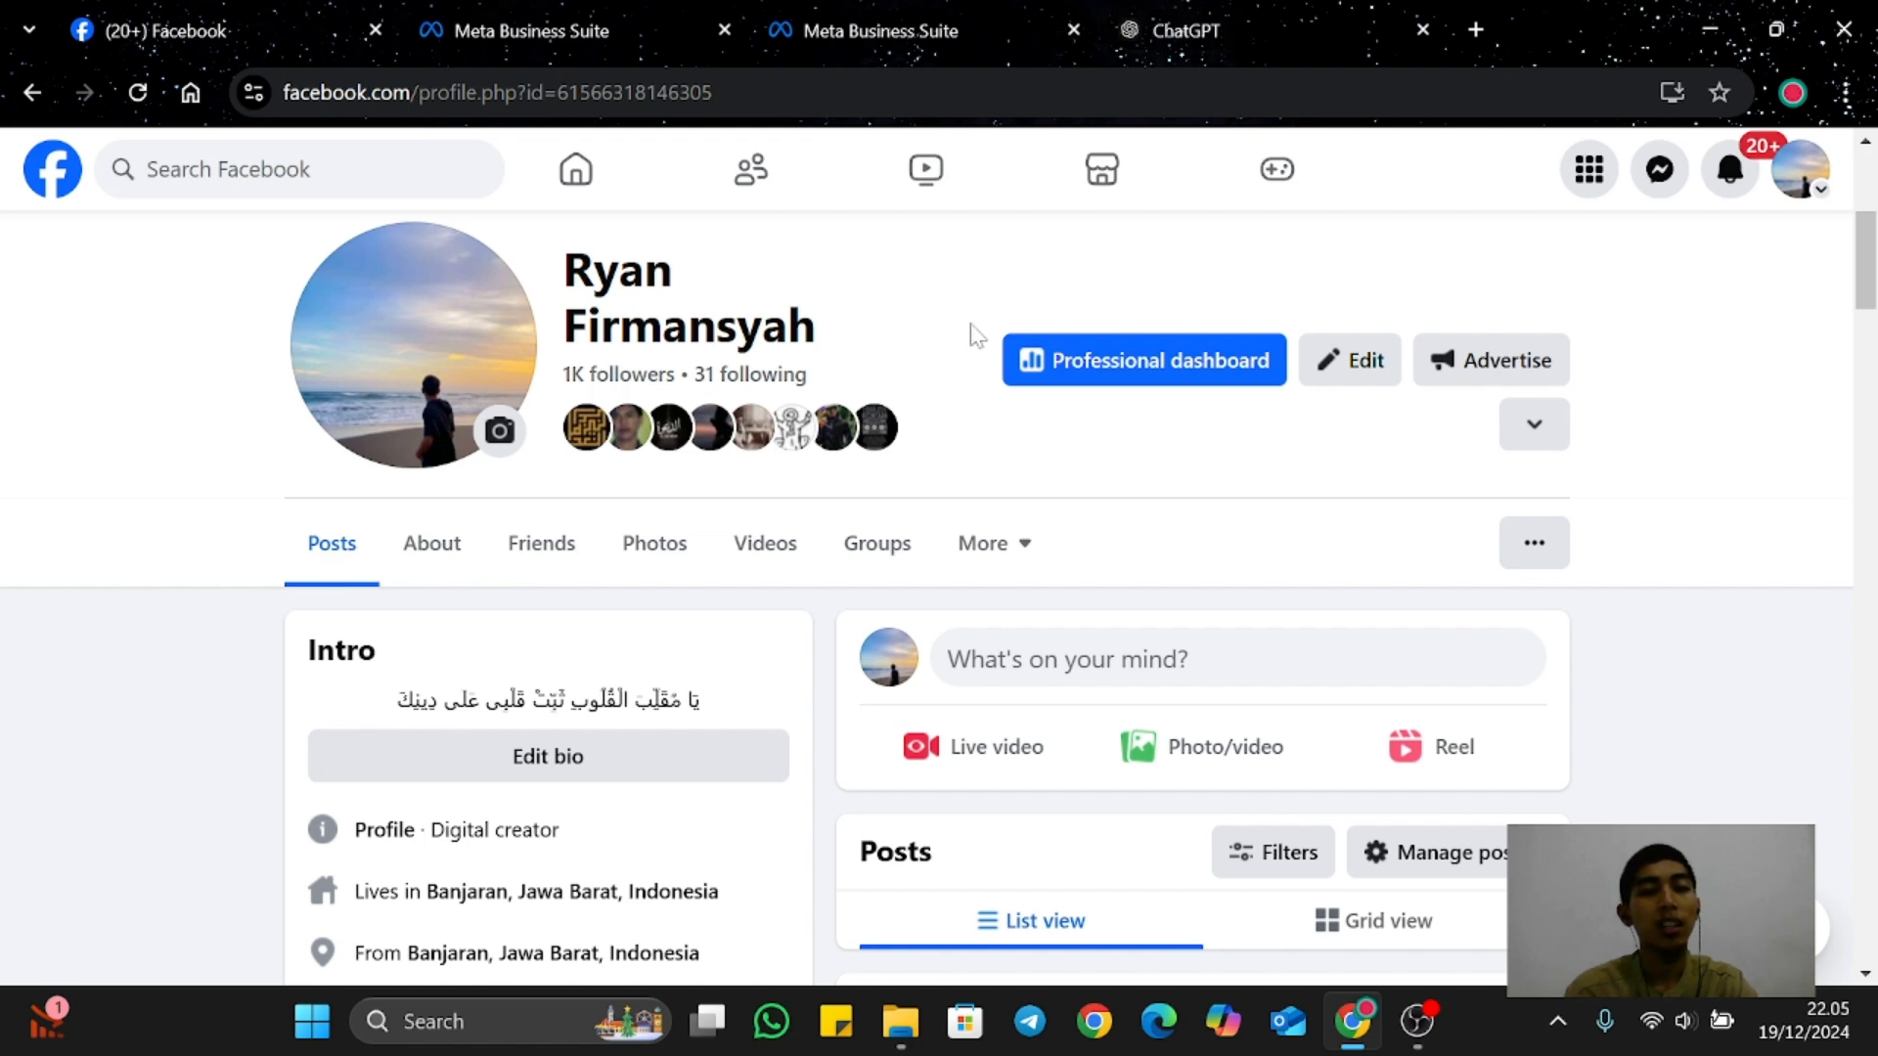
Step: Examine the Ryan Growth Ventures ad account settings and the list of available business portfolios
{"action": "left_click", "coordinate": [463, 32]}
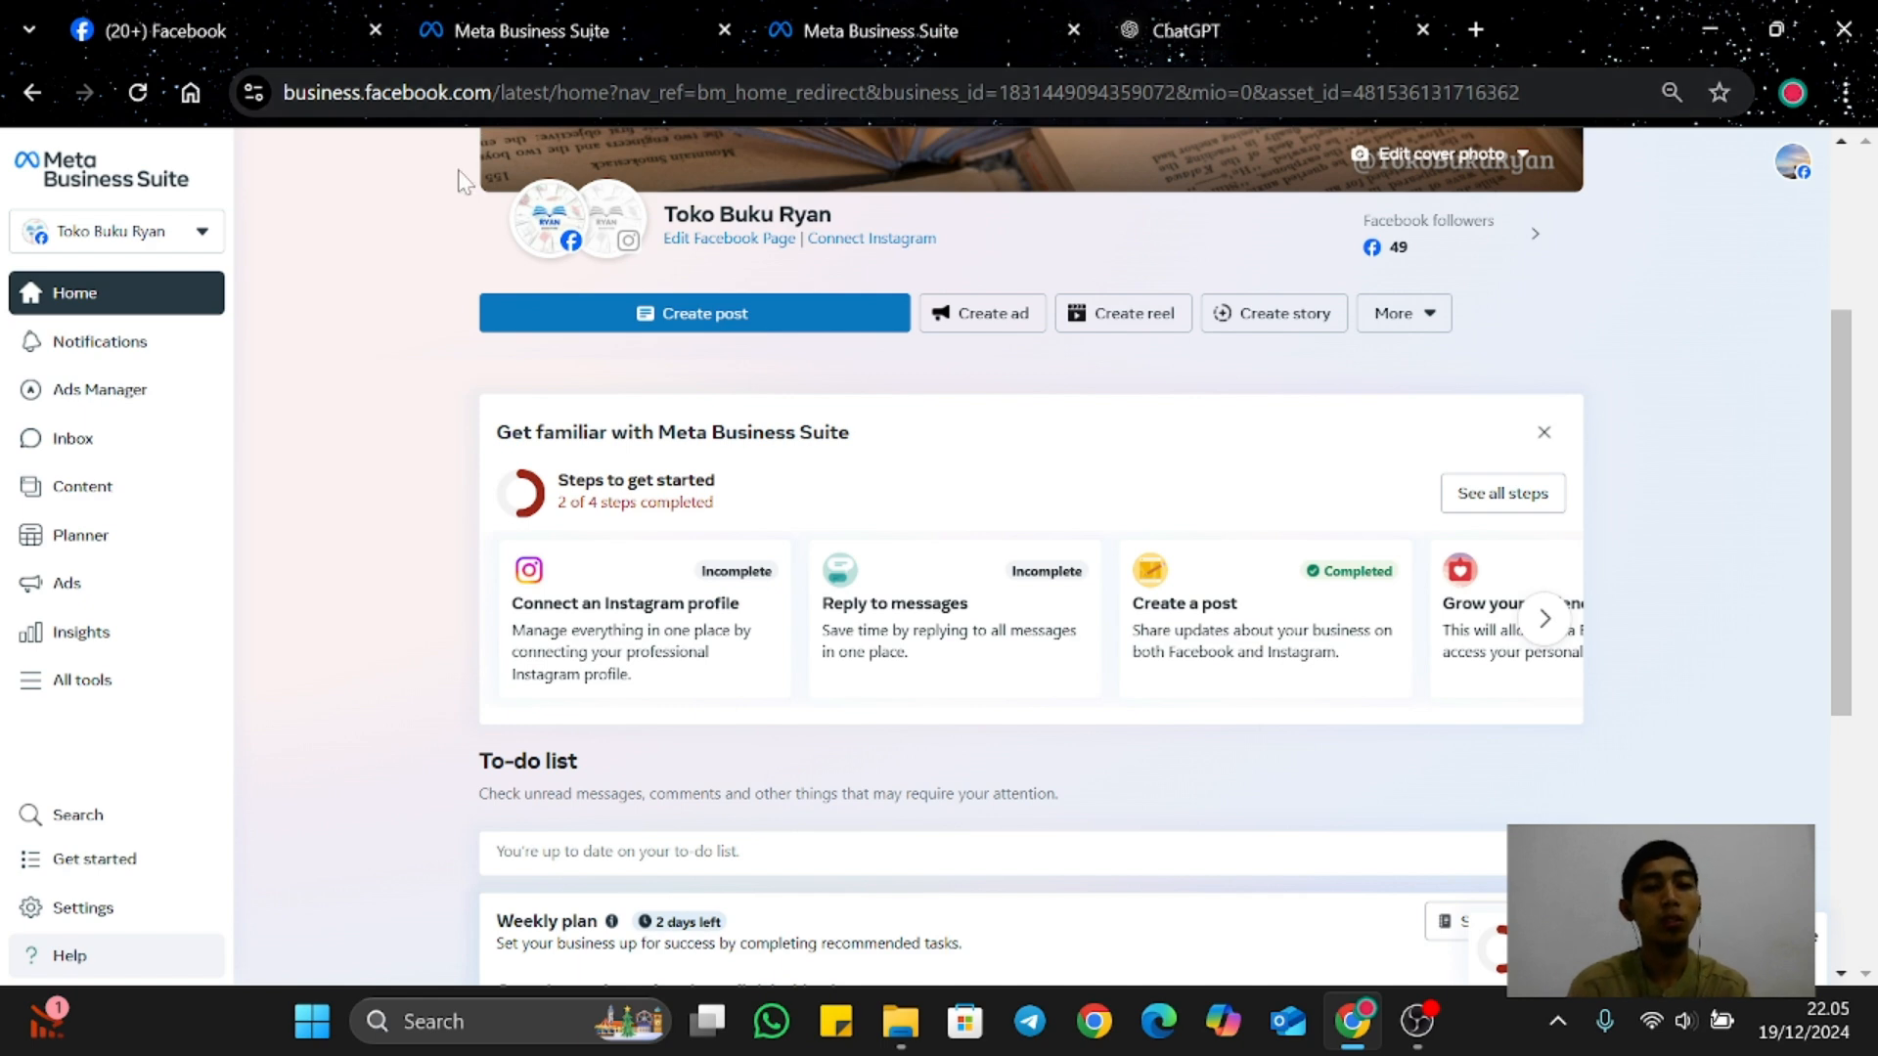
{"action": "left_click", "coordinate": [772, 37]}
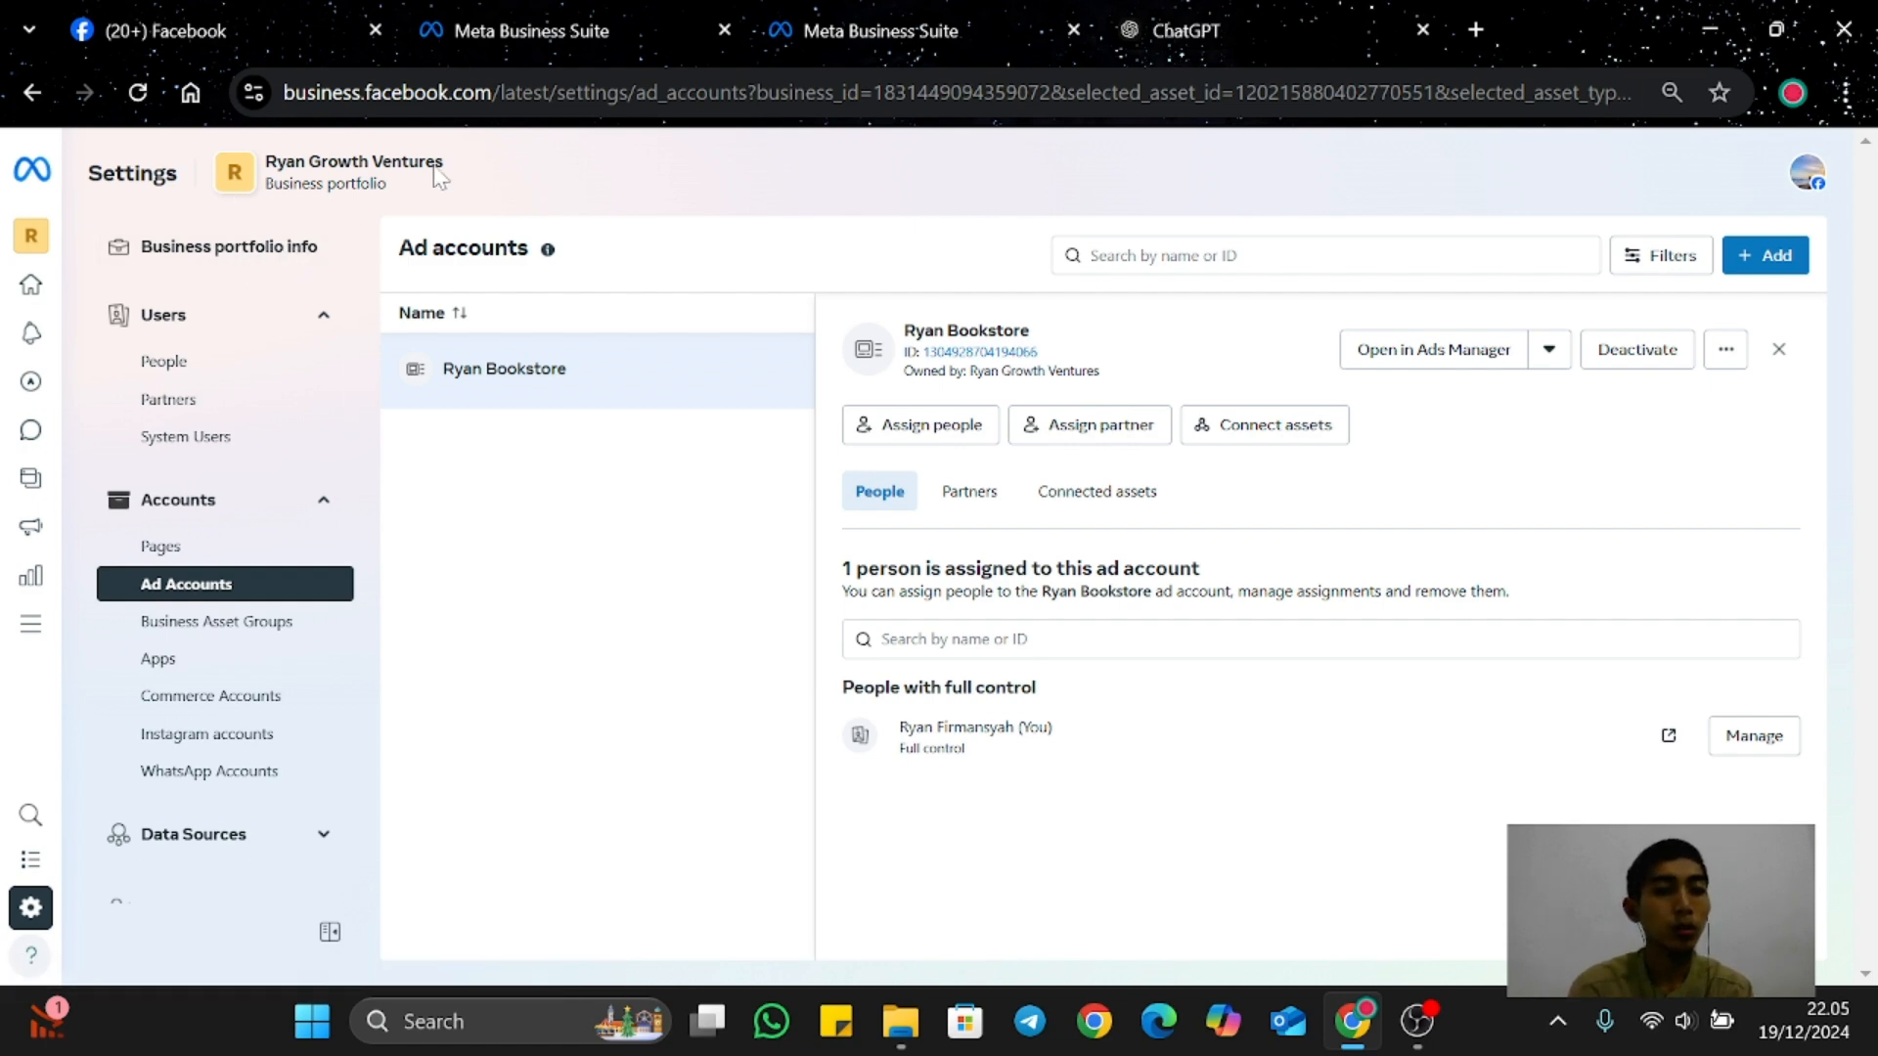
{"action": "mouse_move", "coordinate": [37, 184]}
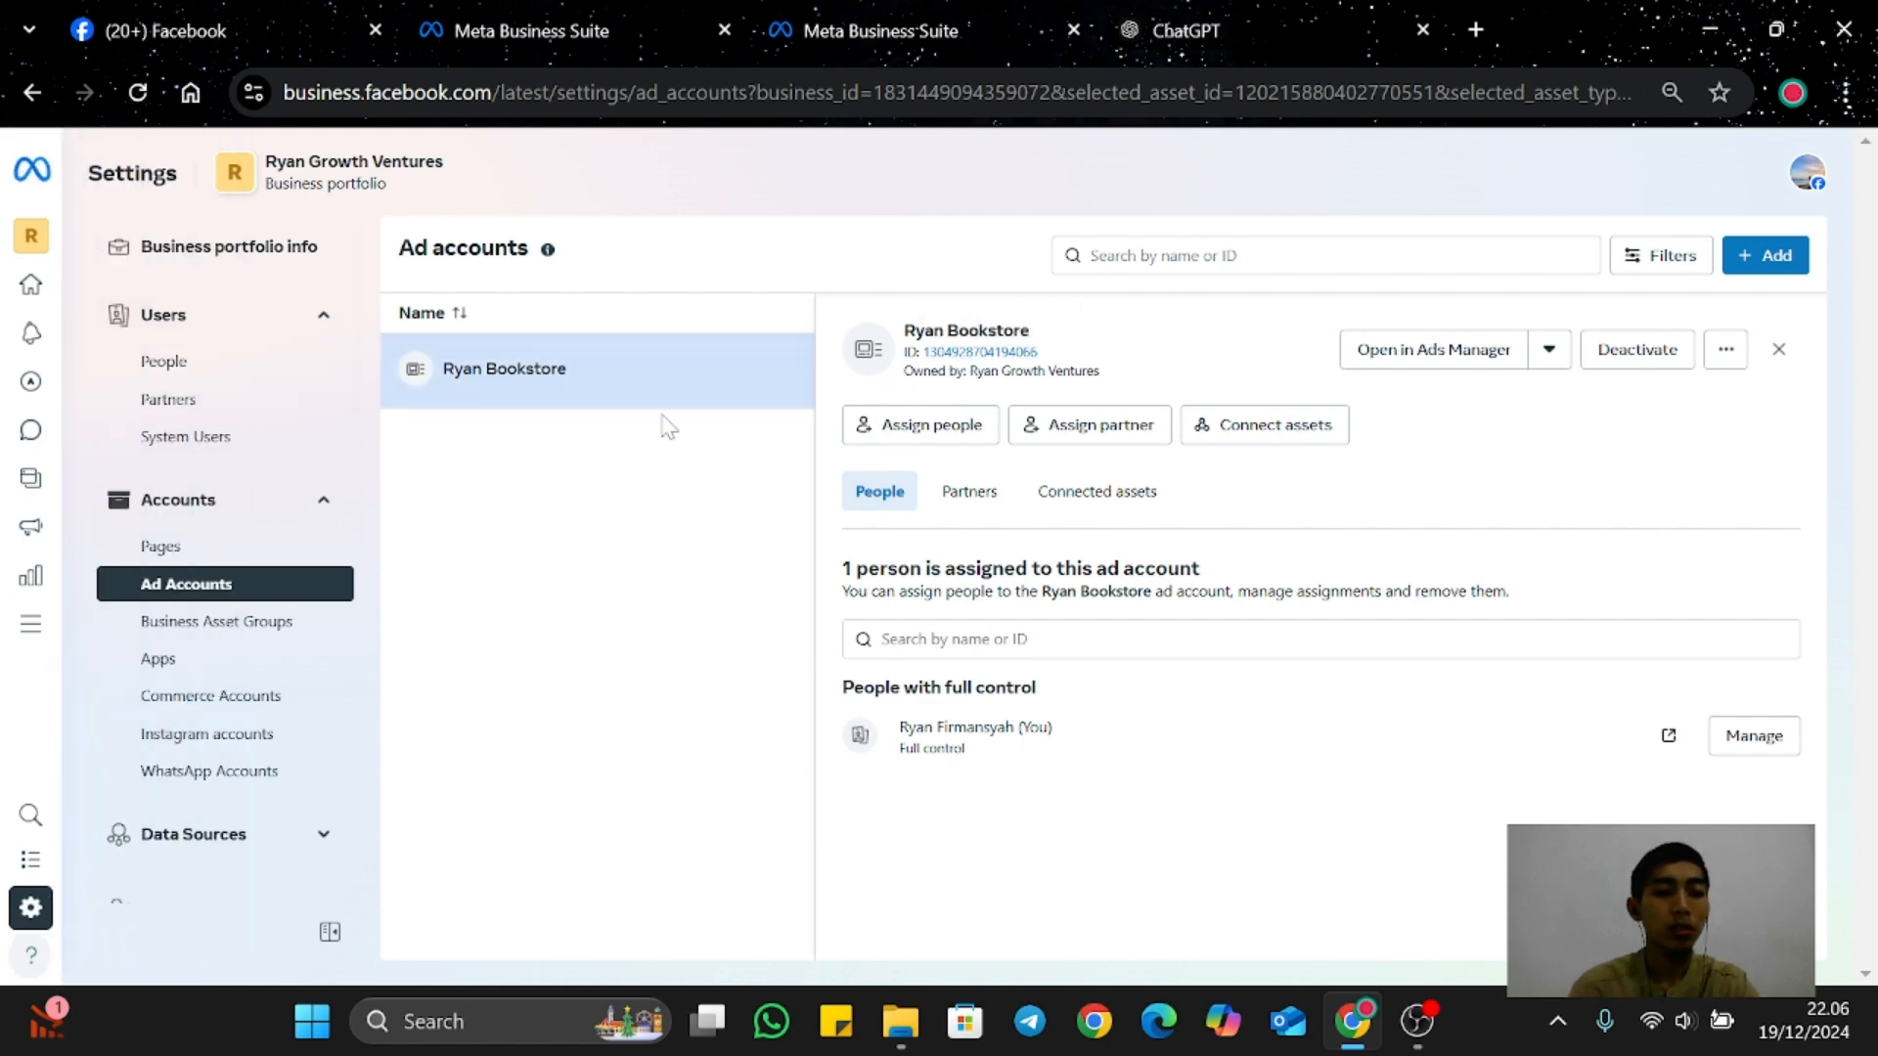
{"action": "mouse_move", "coordinate": [199, 401]}
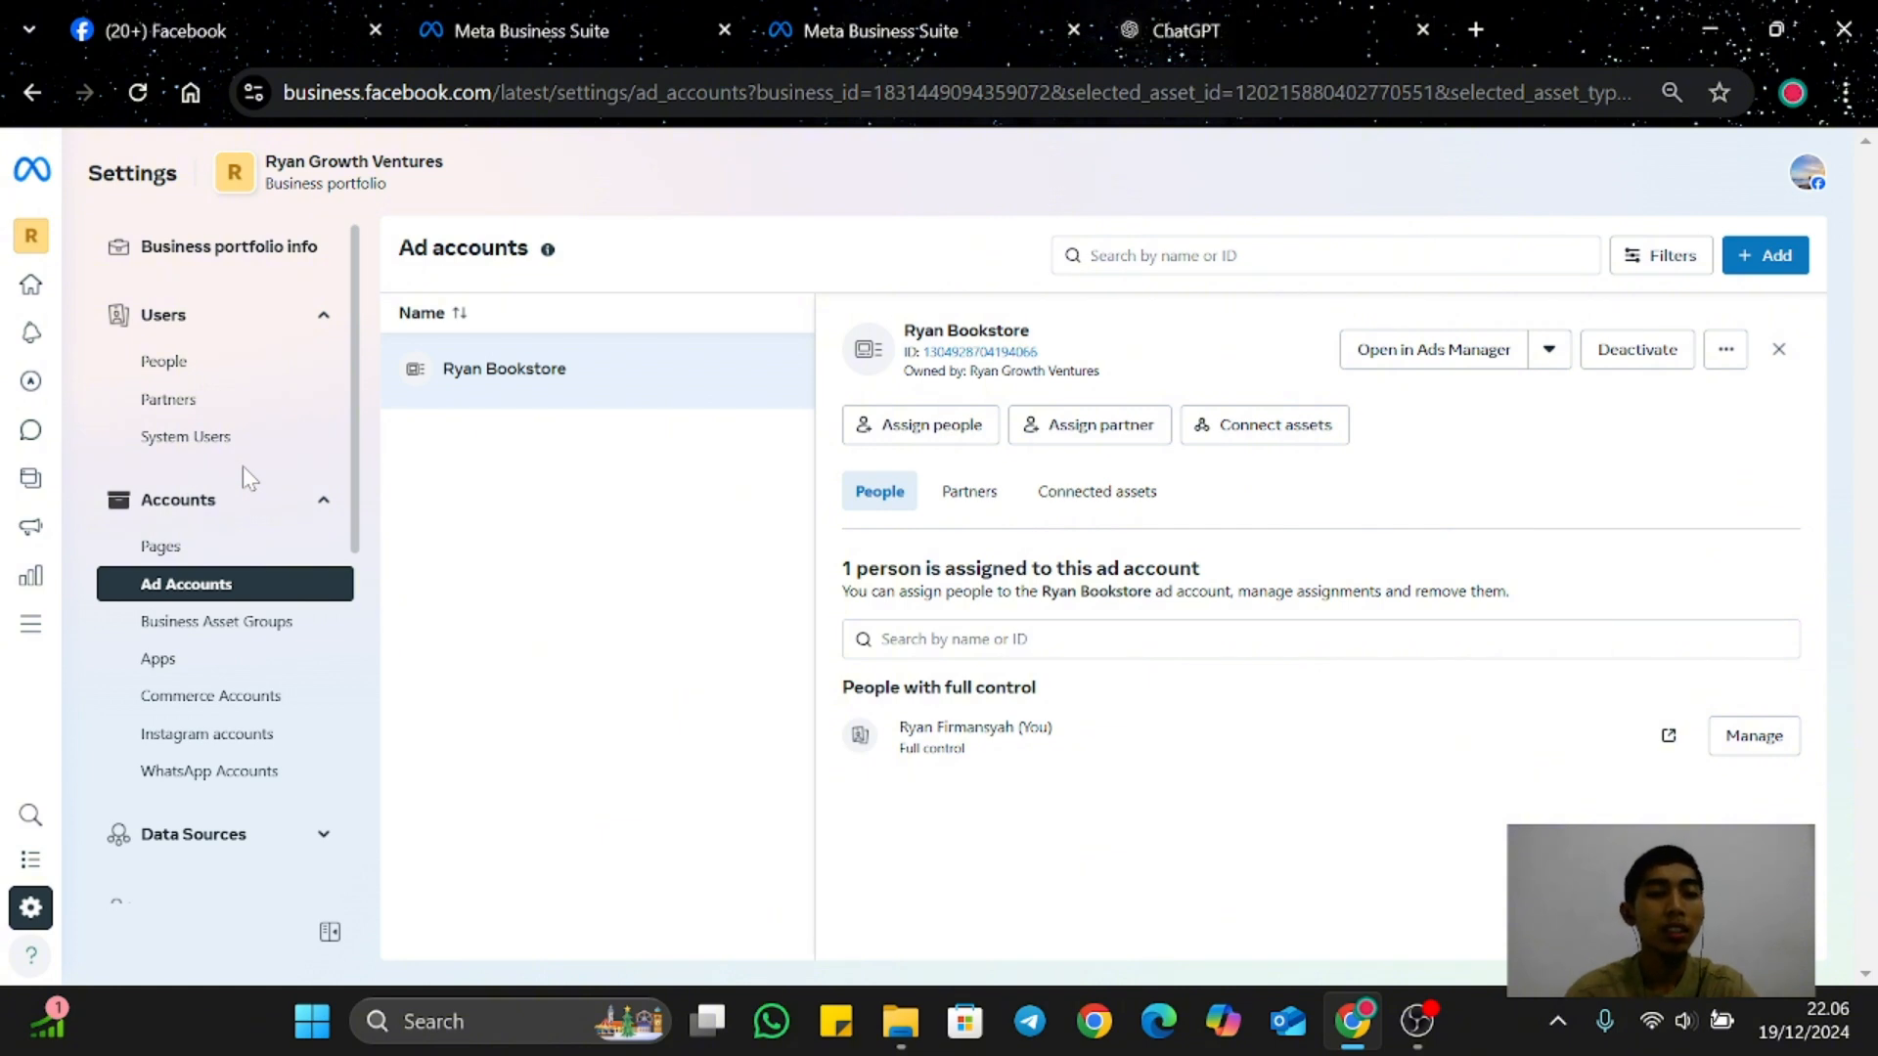
{"action": "left_click", "coordinate": [36, 240]}
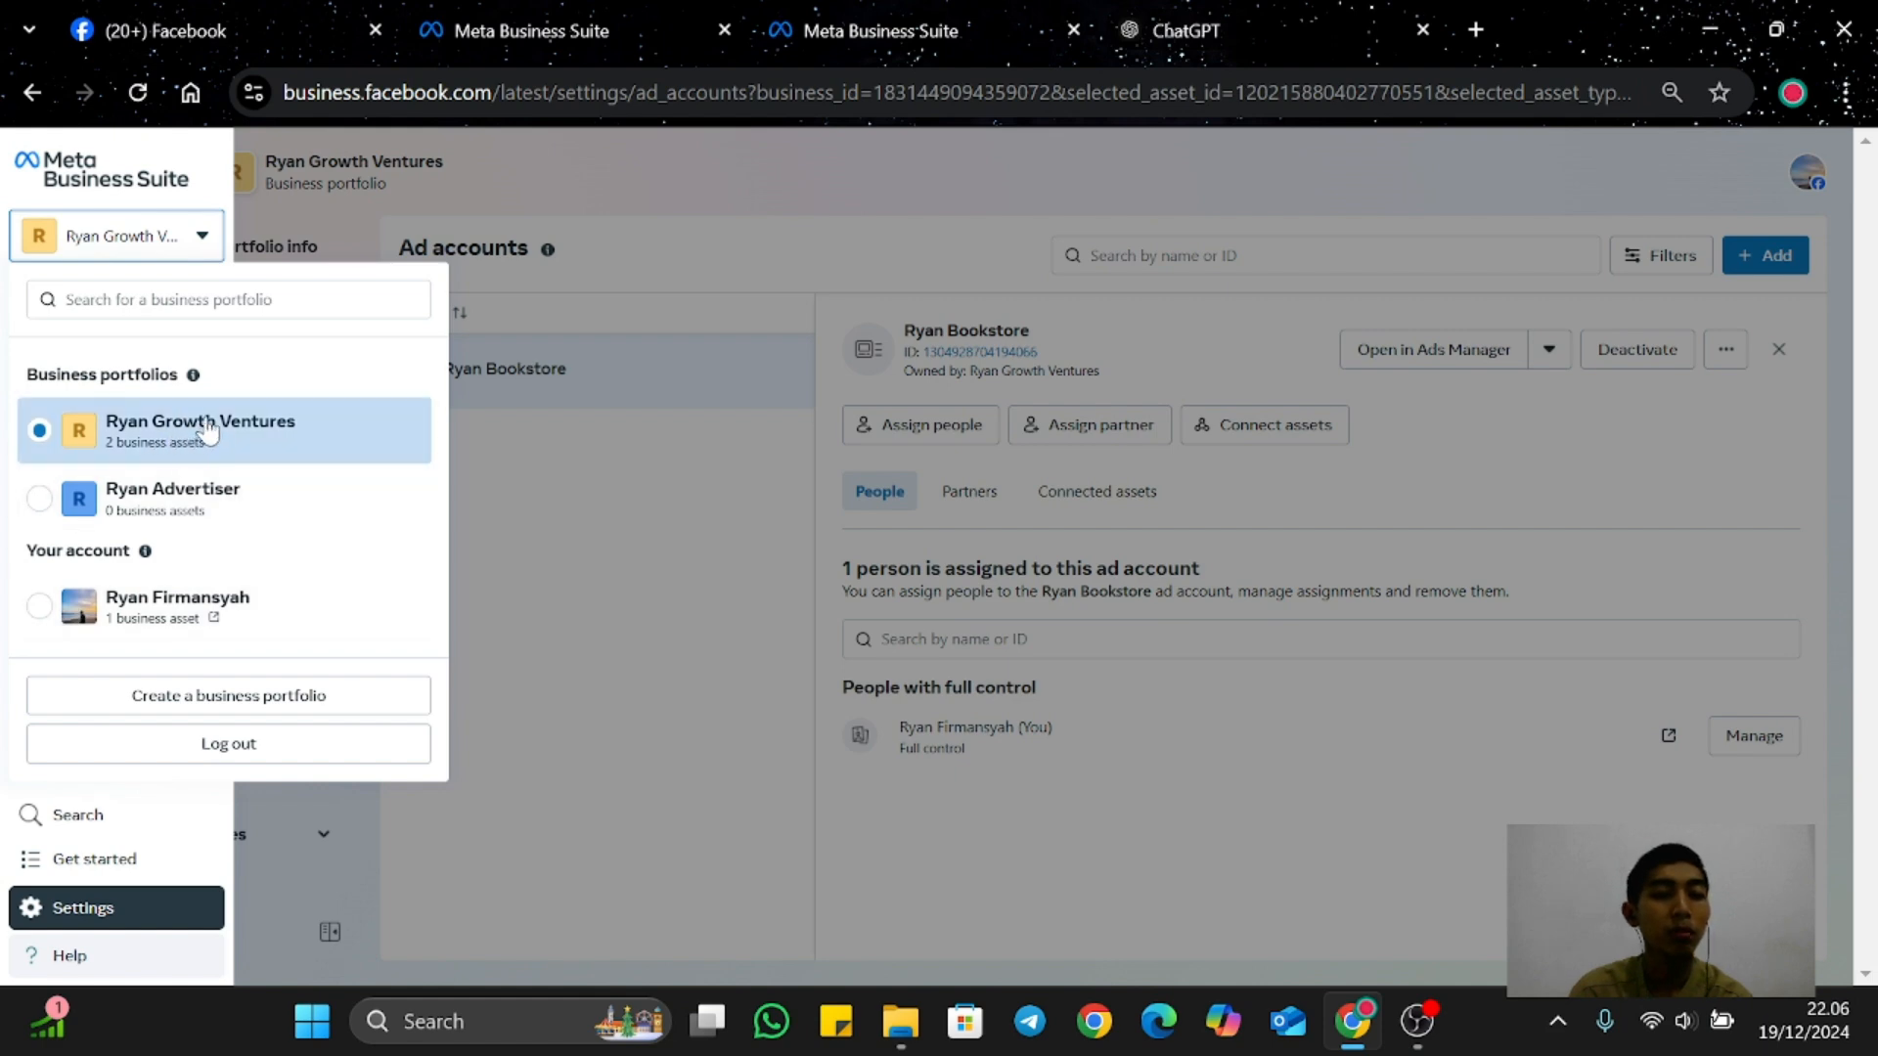
{"action": "left_click", "coordinate": [584, 508]}
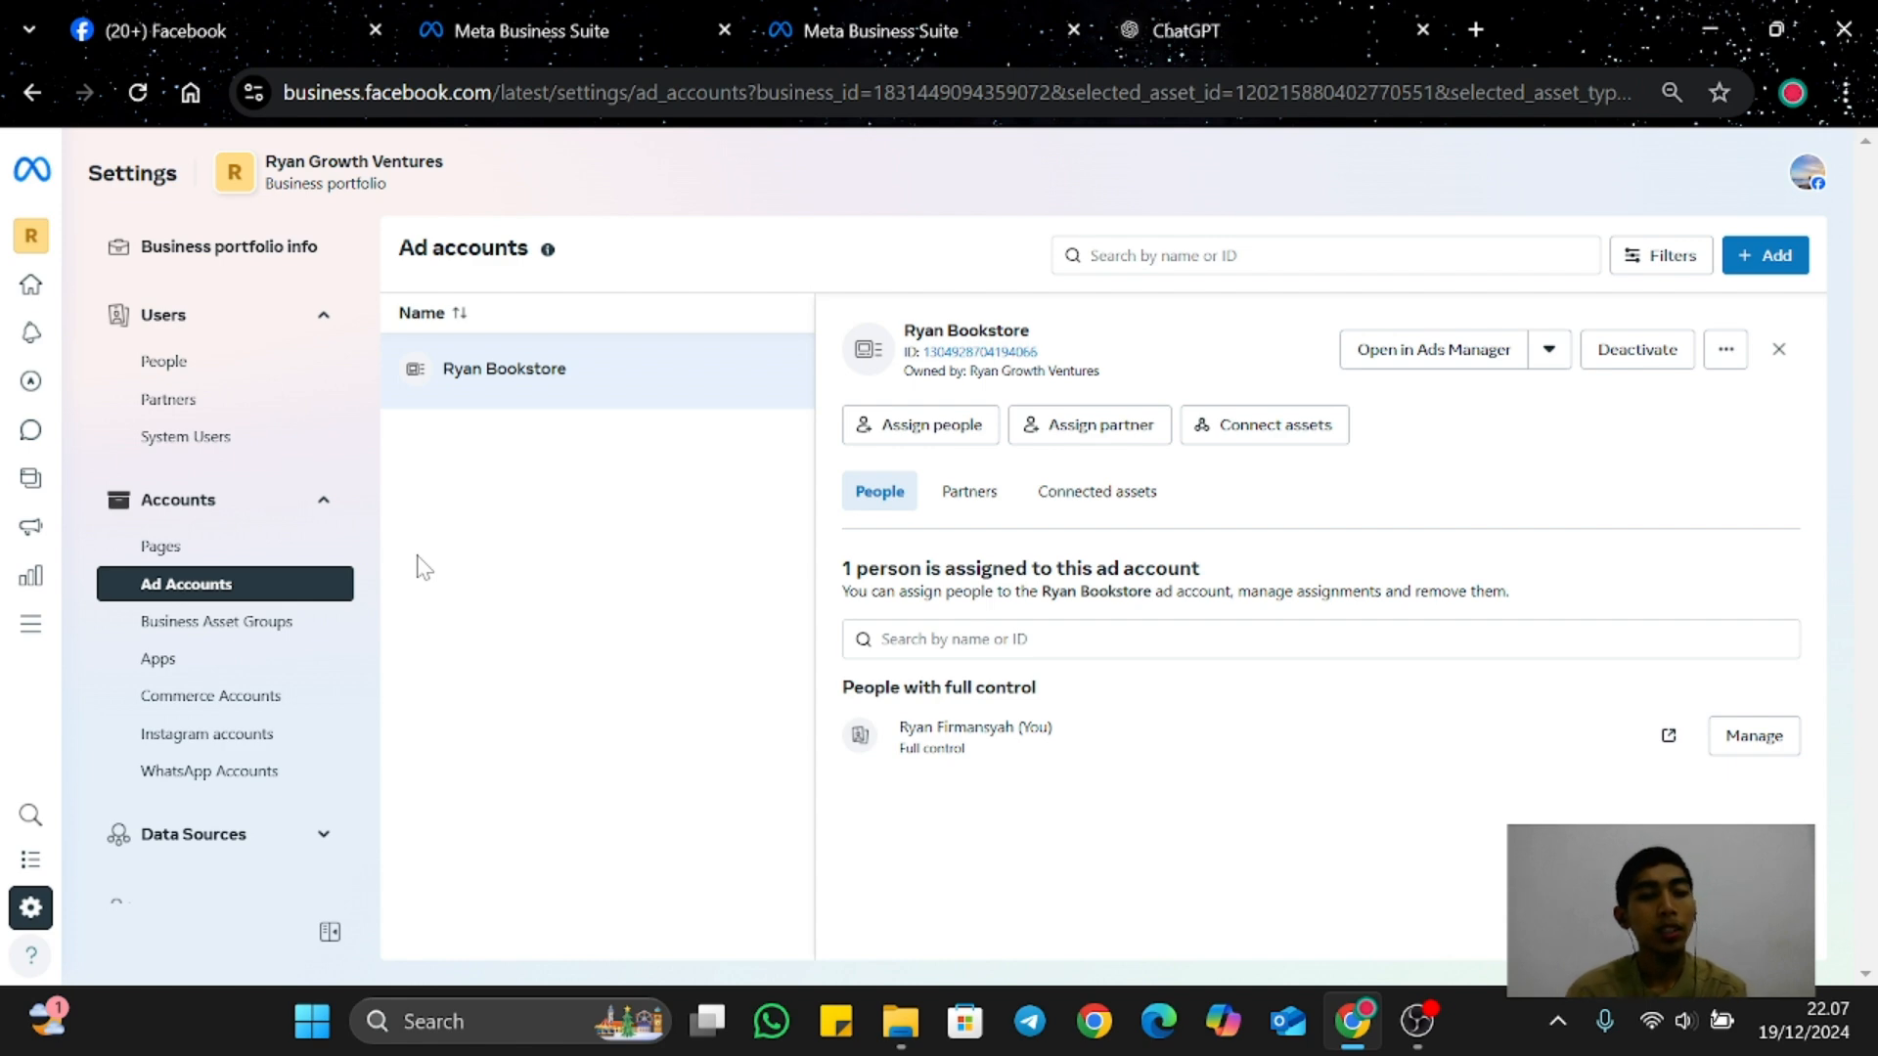
Step: Look over the Toko Buku Ryan page's home overview in Meta Business Suite, including its Facebook page details
{"action": "left_click", "coordinate": [554, 47]}
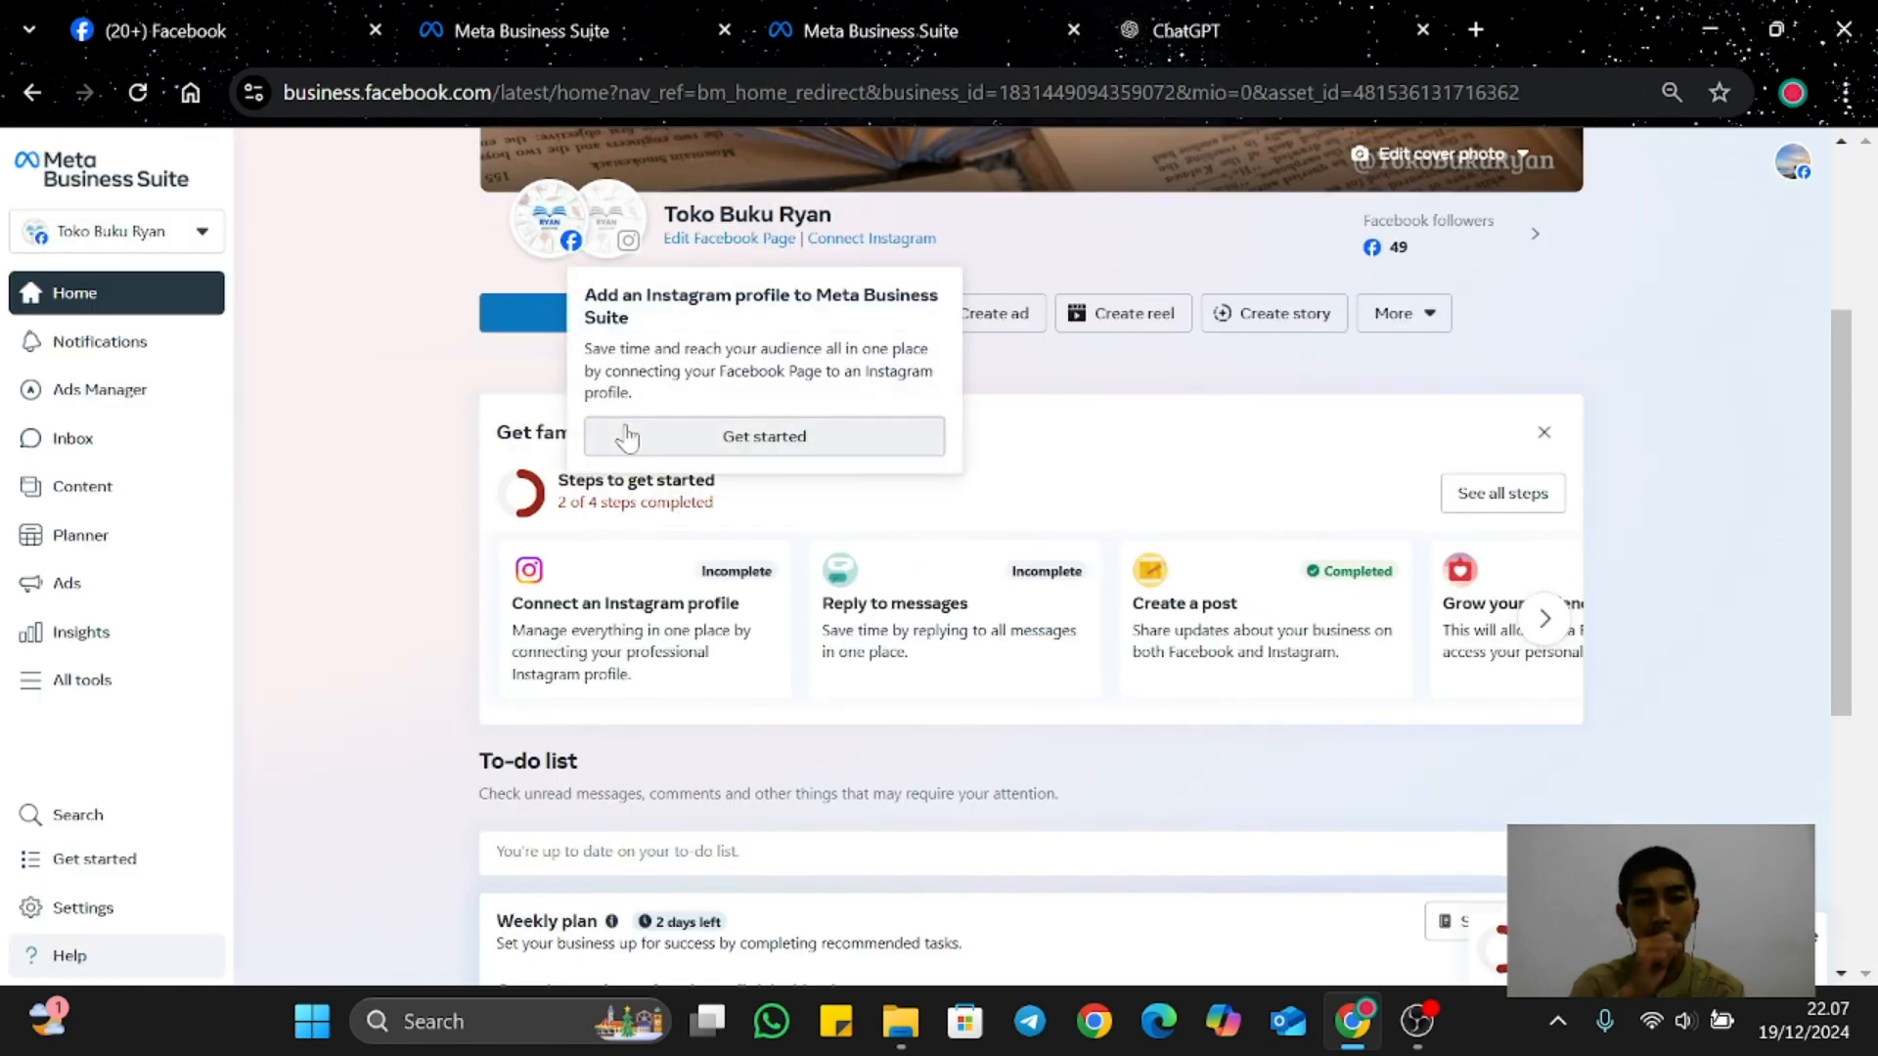
{"action": "left_click", "coordinate": [419, 384]}
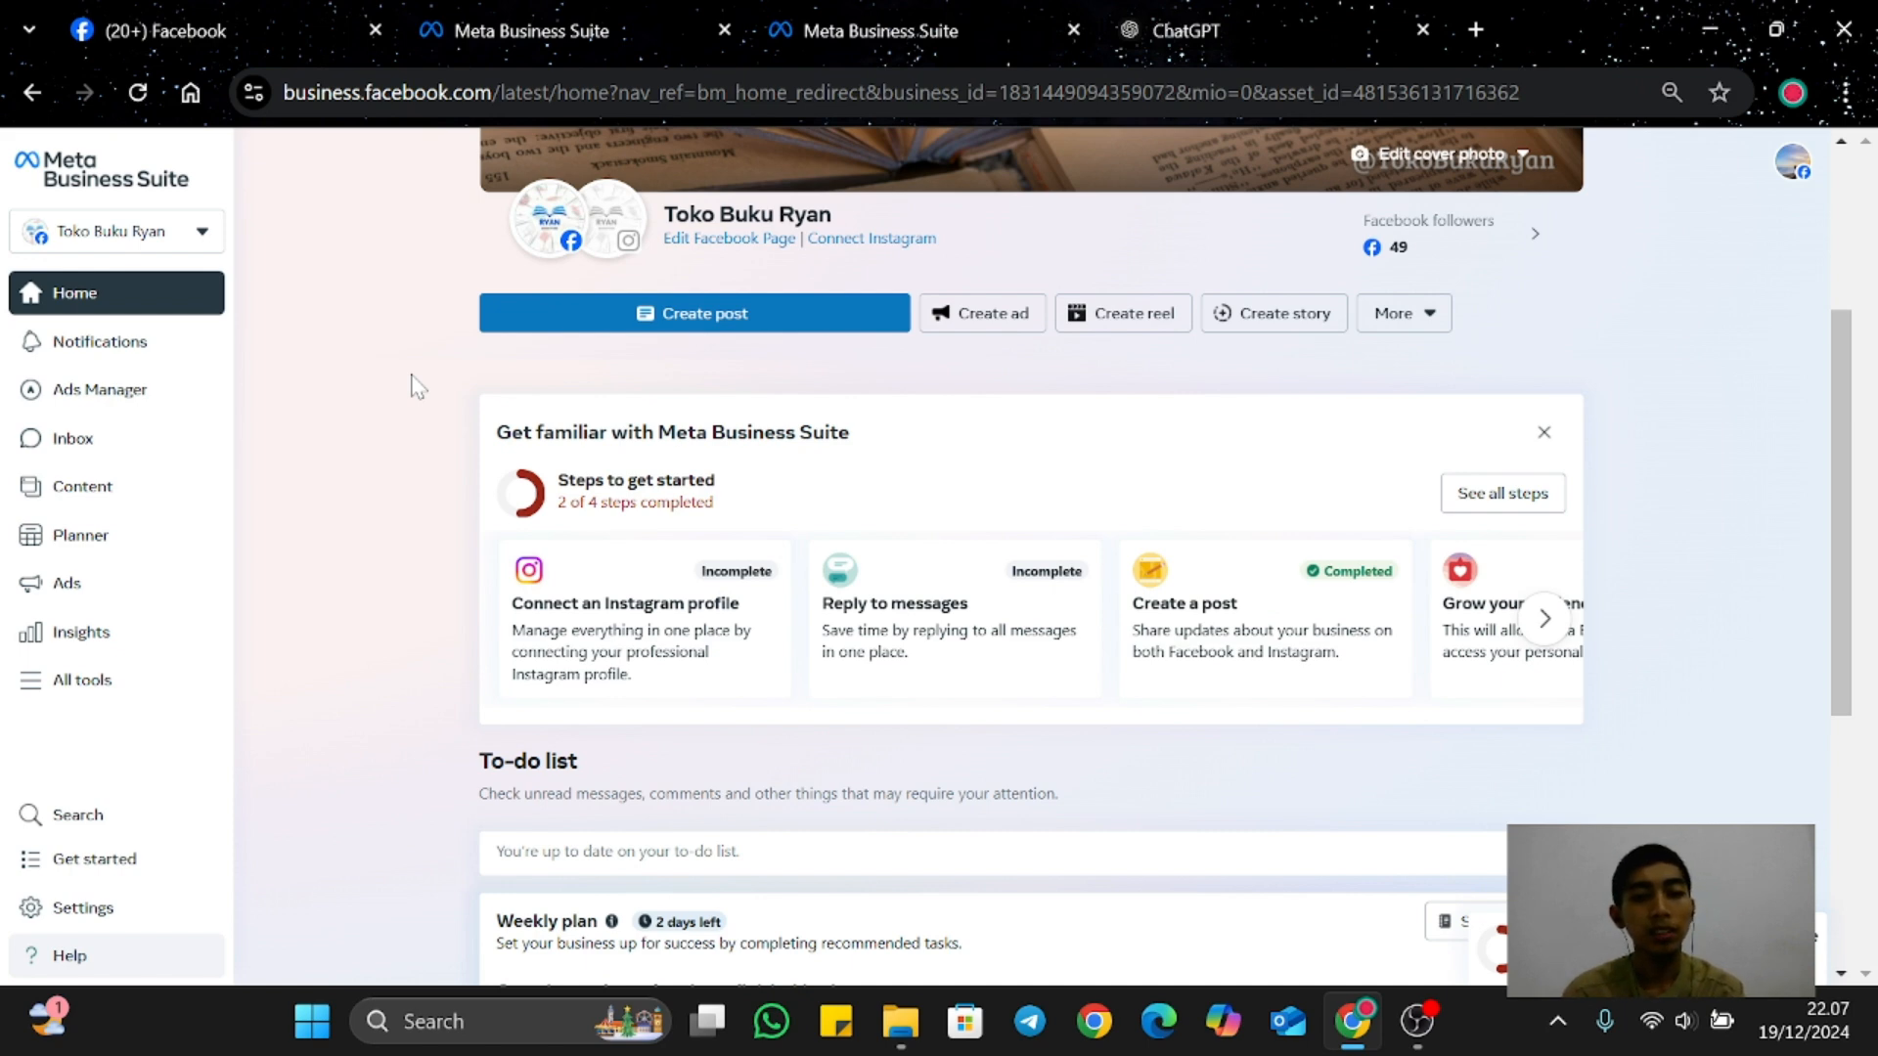
{"action": "scroll", "coordinate": [418, 384], "scroll_direction": "down", "scroll_amount": 2}
{"action": "scroll", "coordinate": [419, 384], "scroll_direction": "up", "scroll_amount": 5}
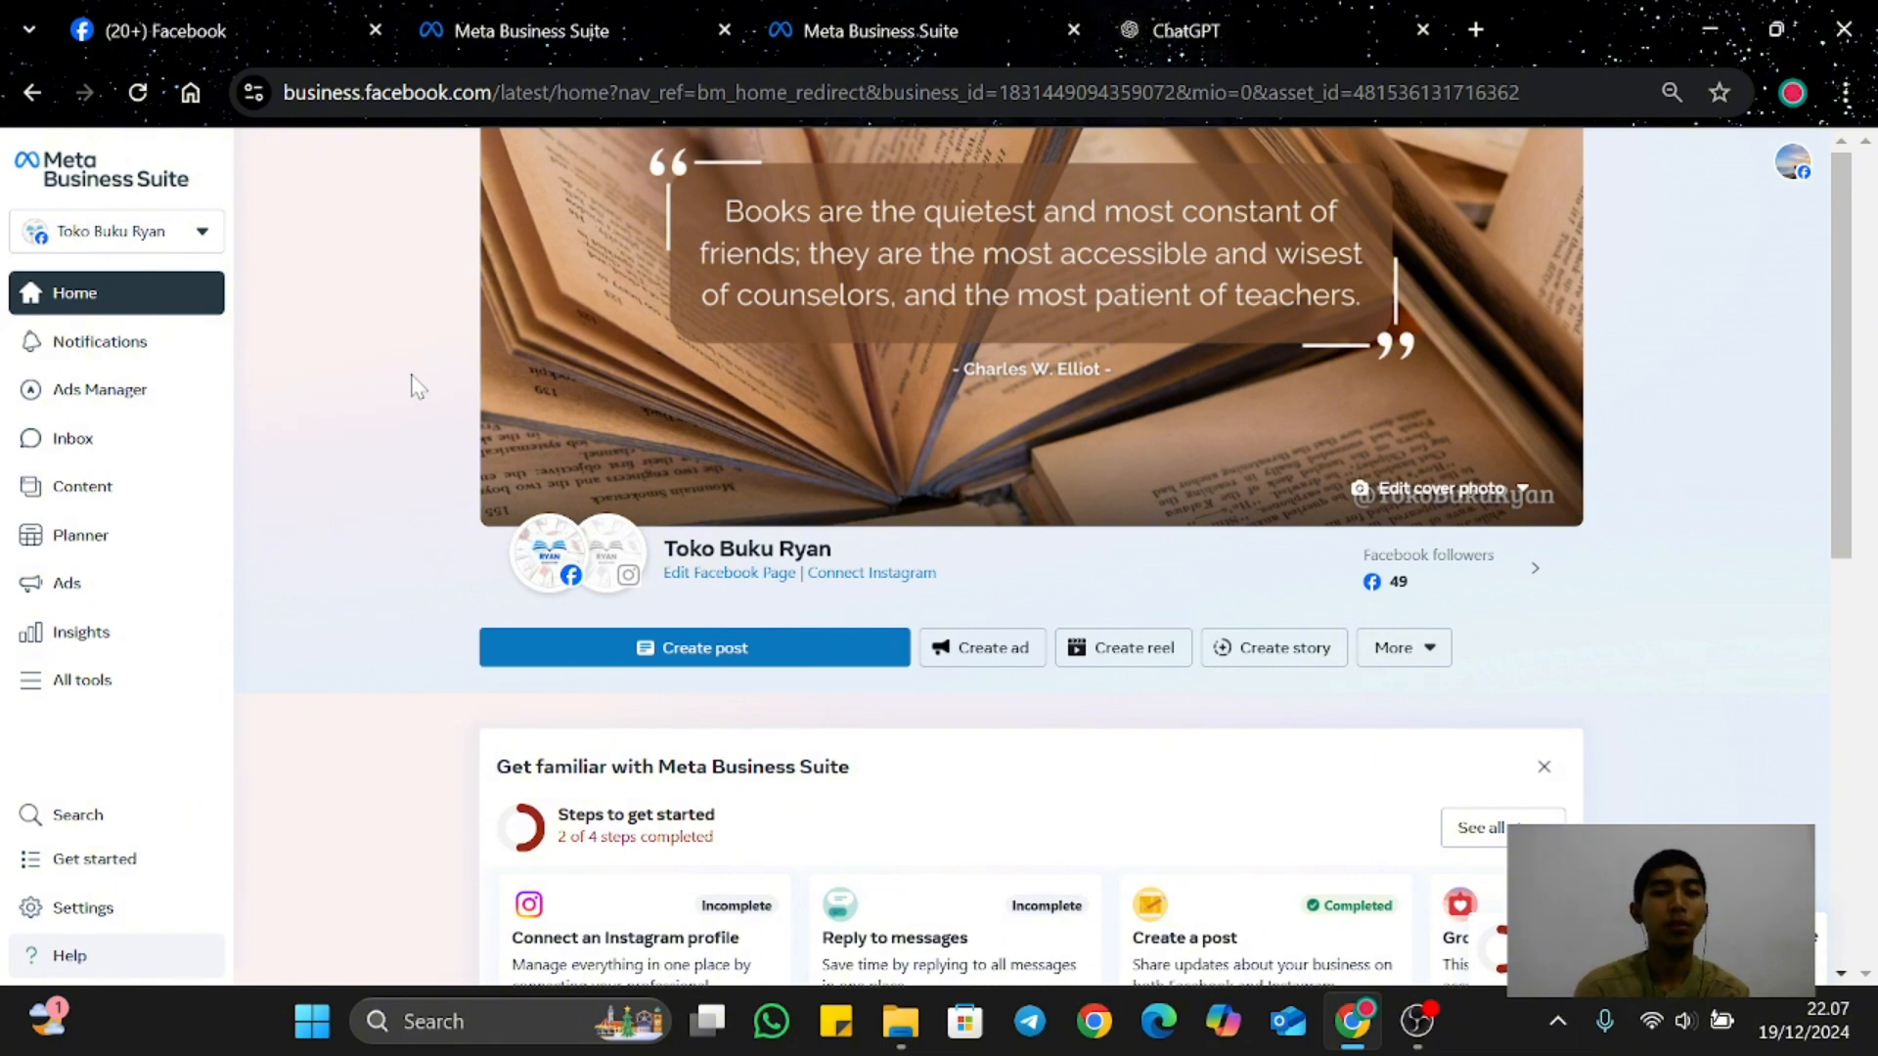
{"action": "mouse_move", "coordinate": [544, 582]}
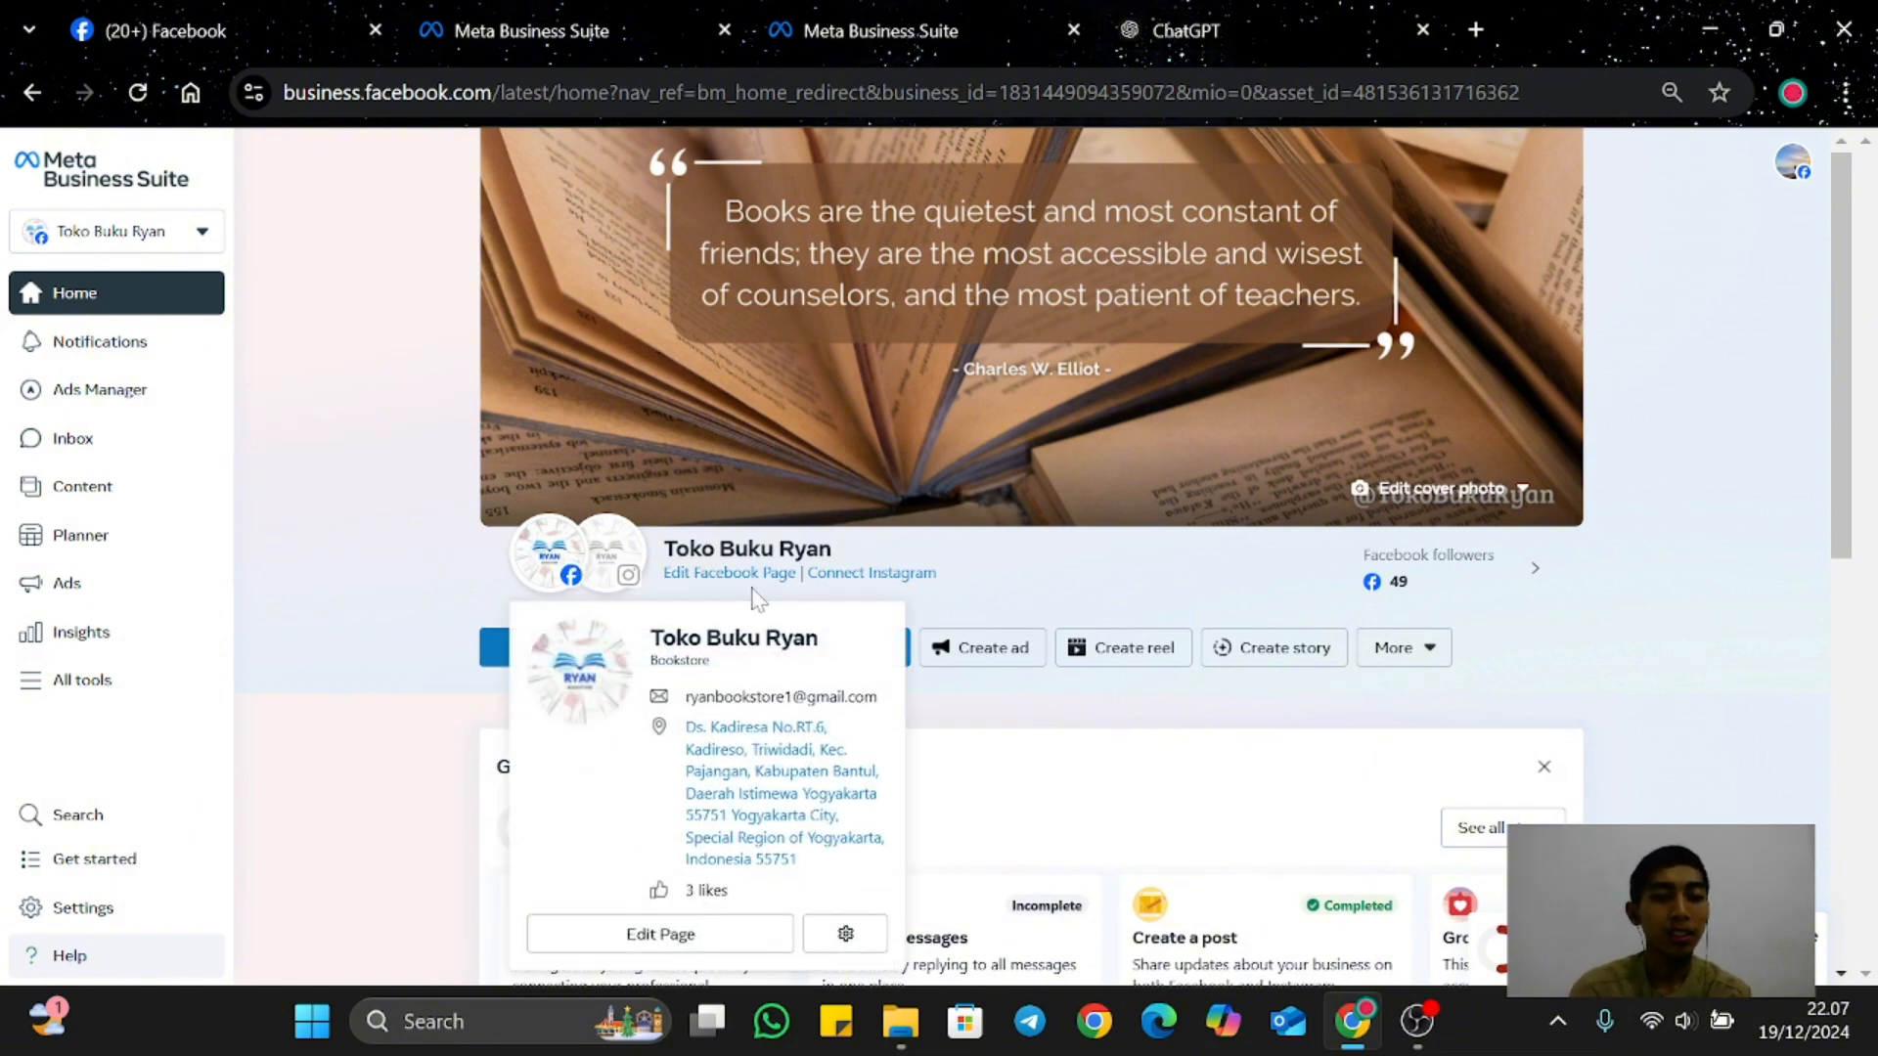
{"action": "scroll", "coordinate": [511, 737], "scroll_direction": "down", "scroll_amount": 1}
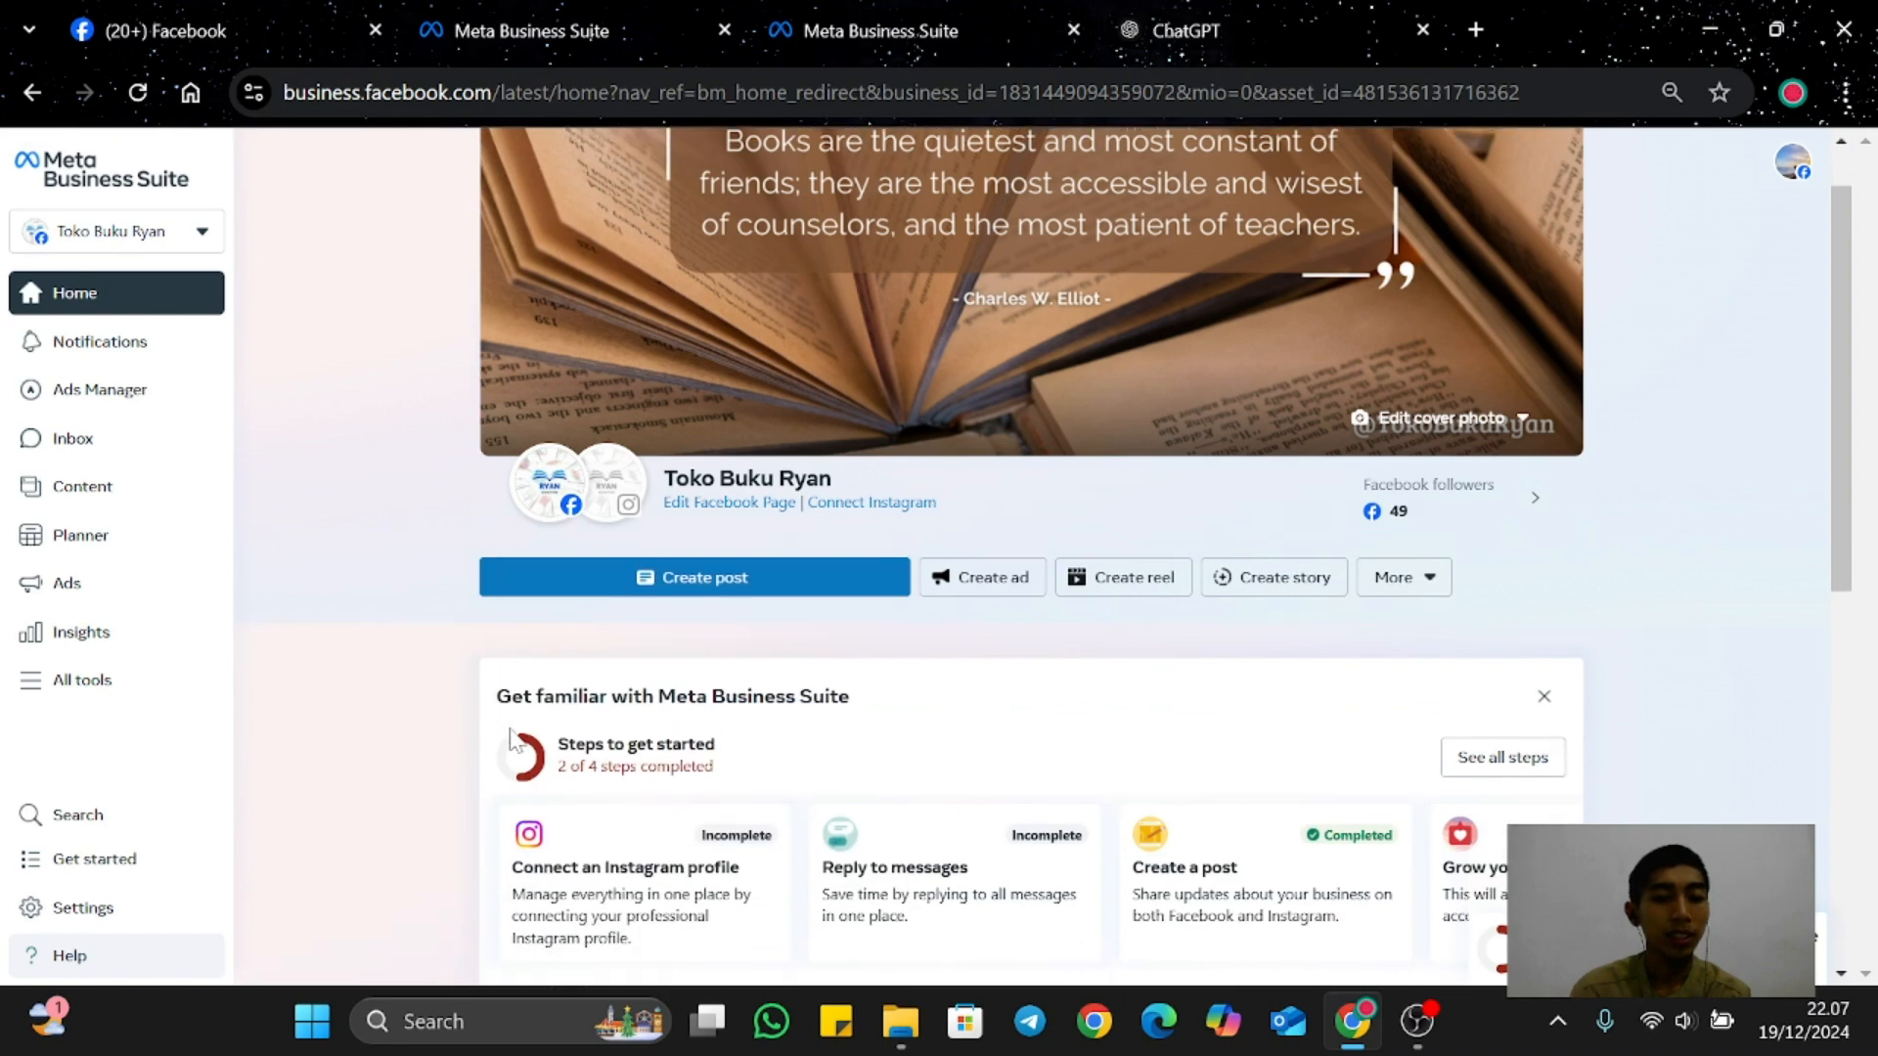
{"action": "scroll", "coordinate": [509, 740], "scroll_direction": "up", "scroll_amount": 1}
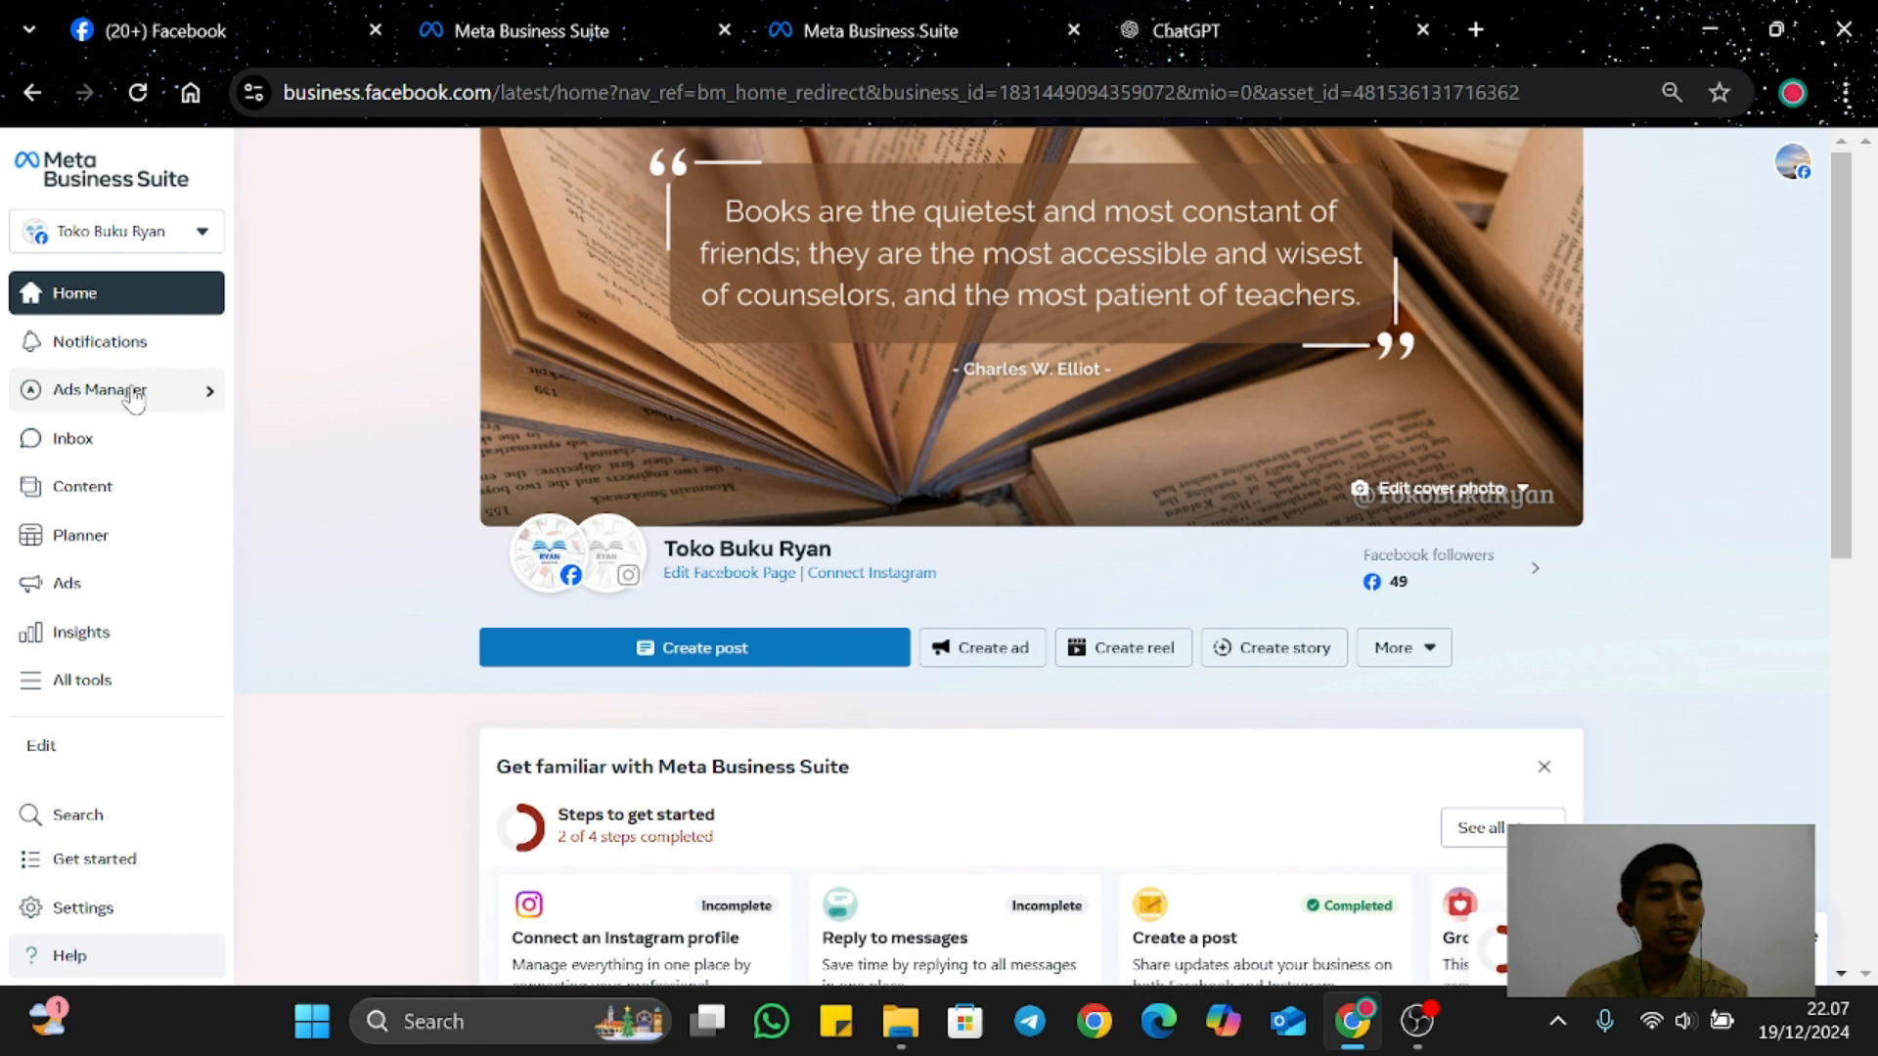
Step: Open the Campaigns view of Ads Manager for the bookstore and dismiss the payment method notice
{"action": "mouse_move", "coordinate": [164, 396]}
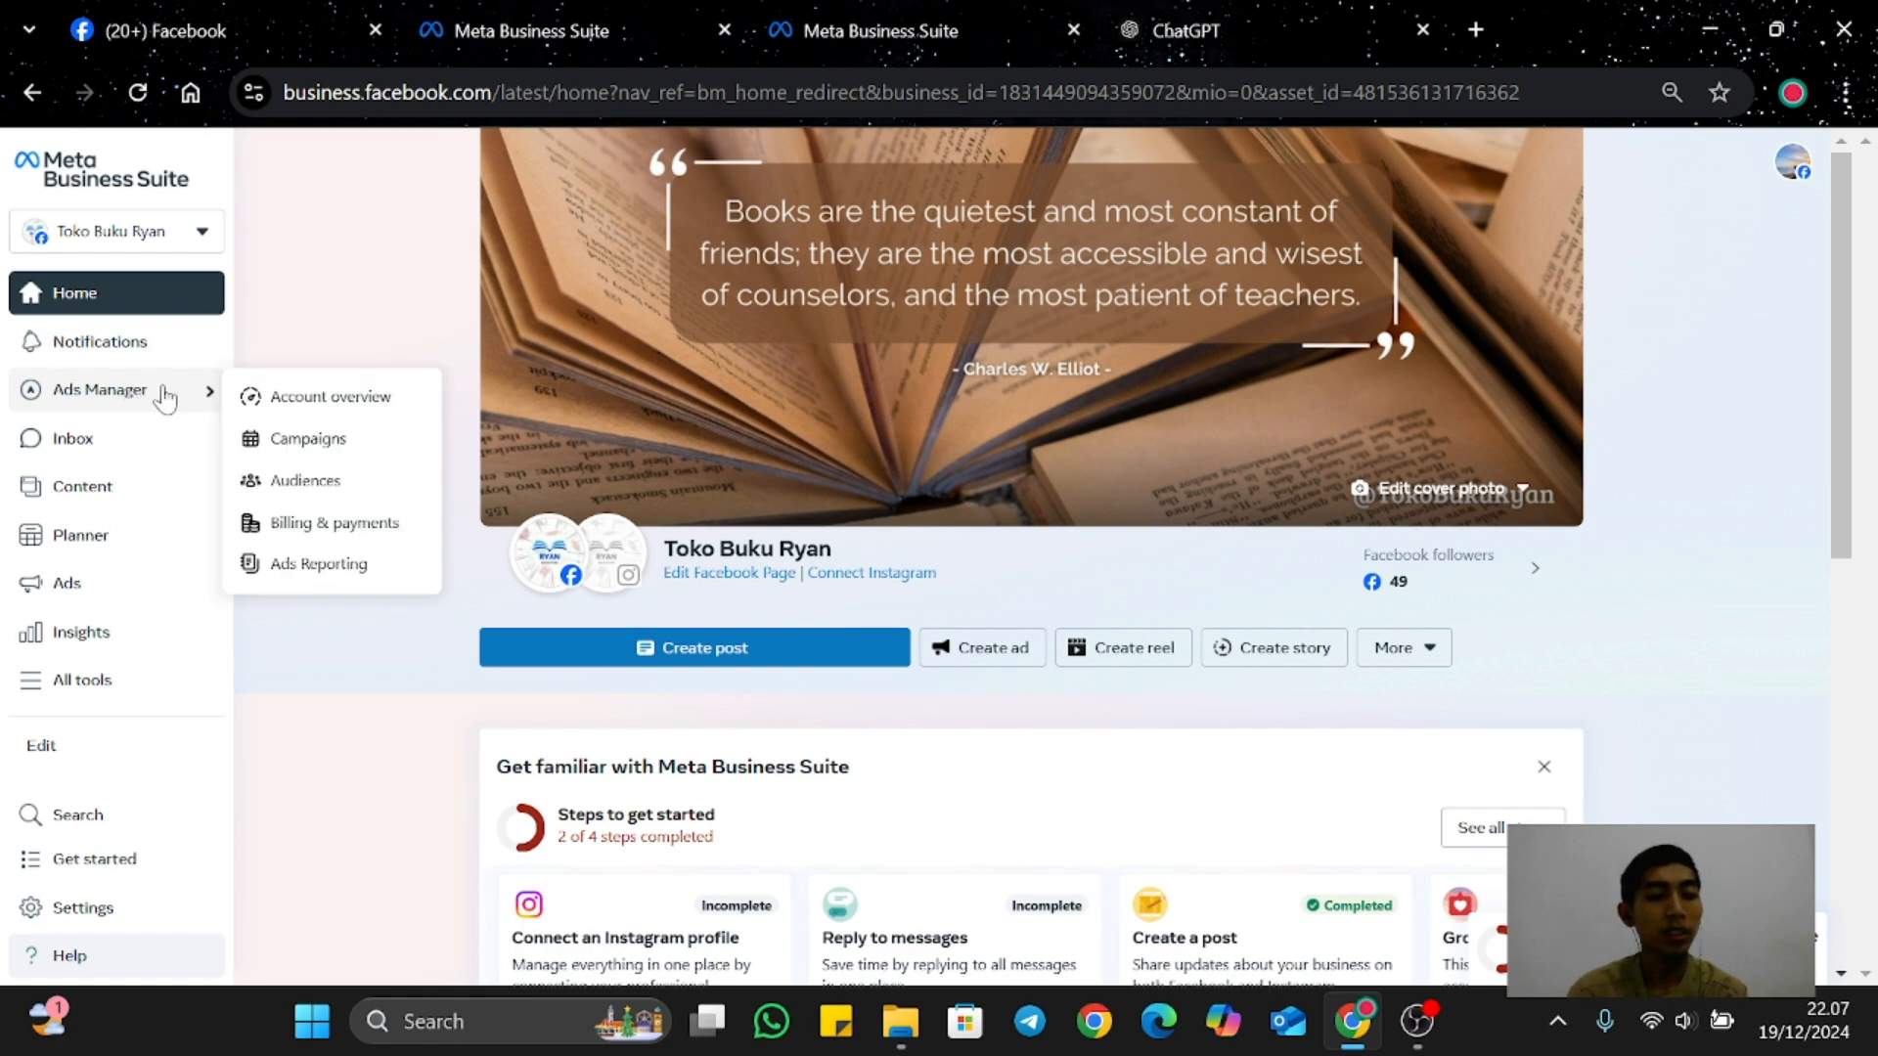
{"action": "left_click", "coordinate": [329, 452]}
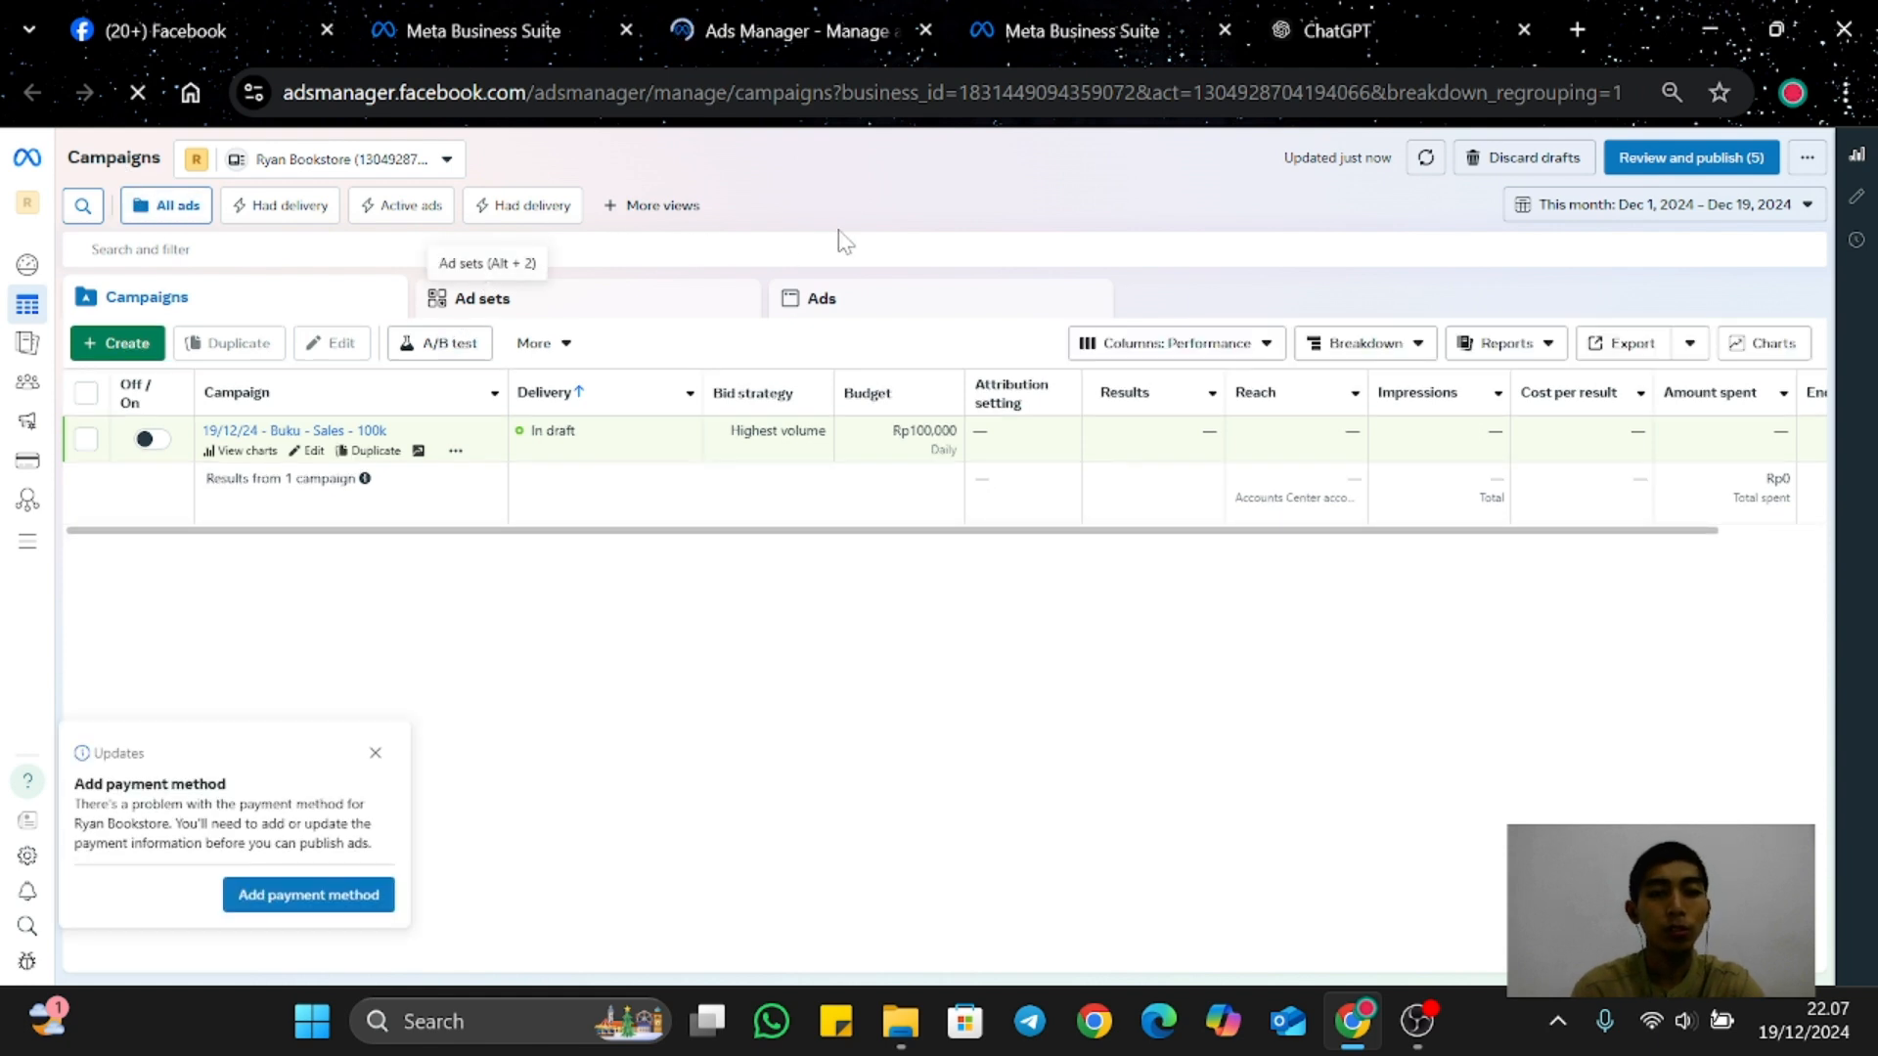
{"action": "left_click", "coordinate": [375, 754]}
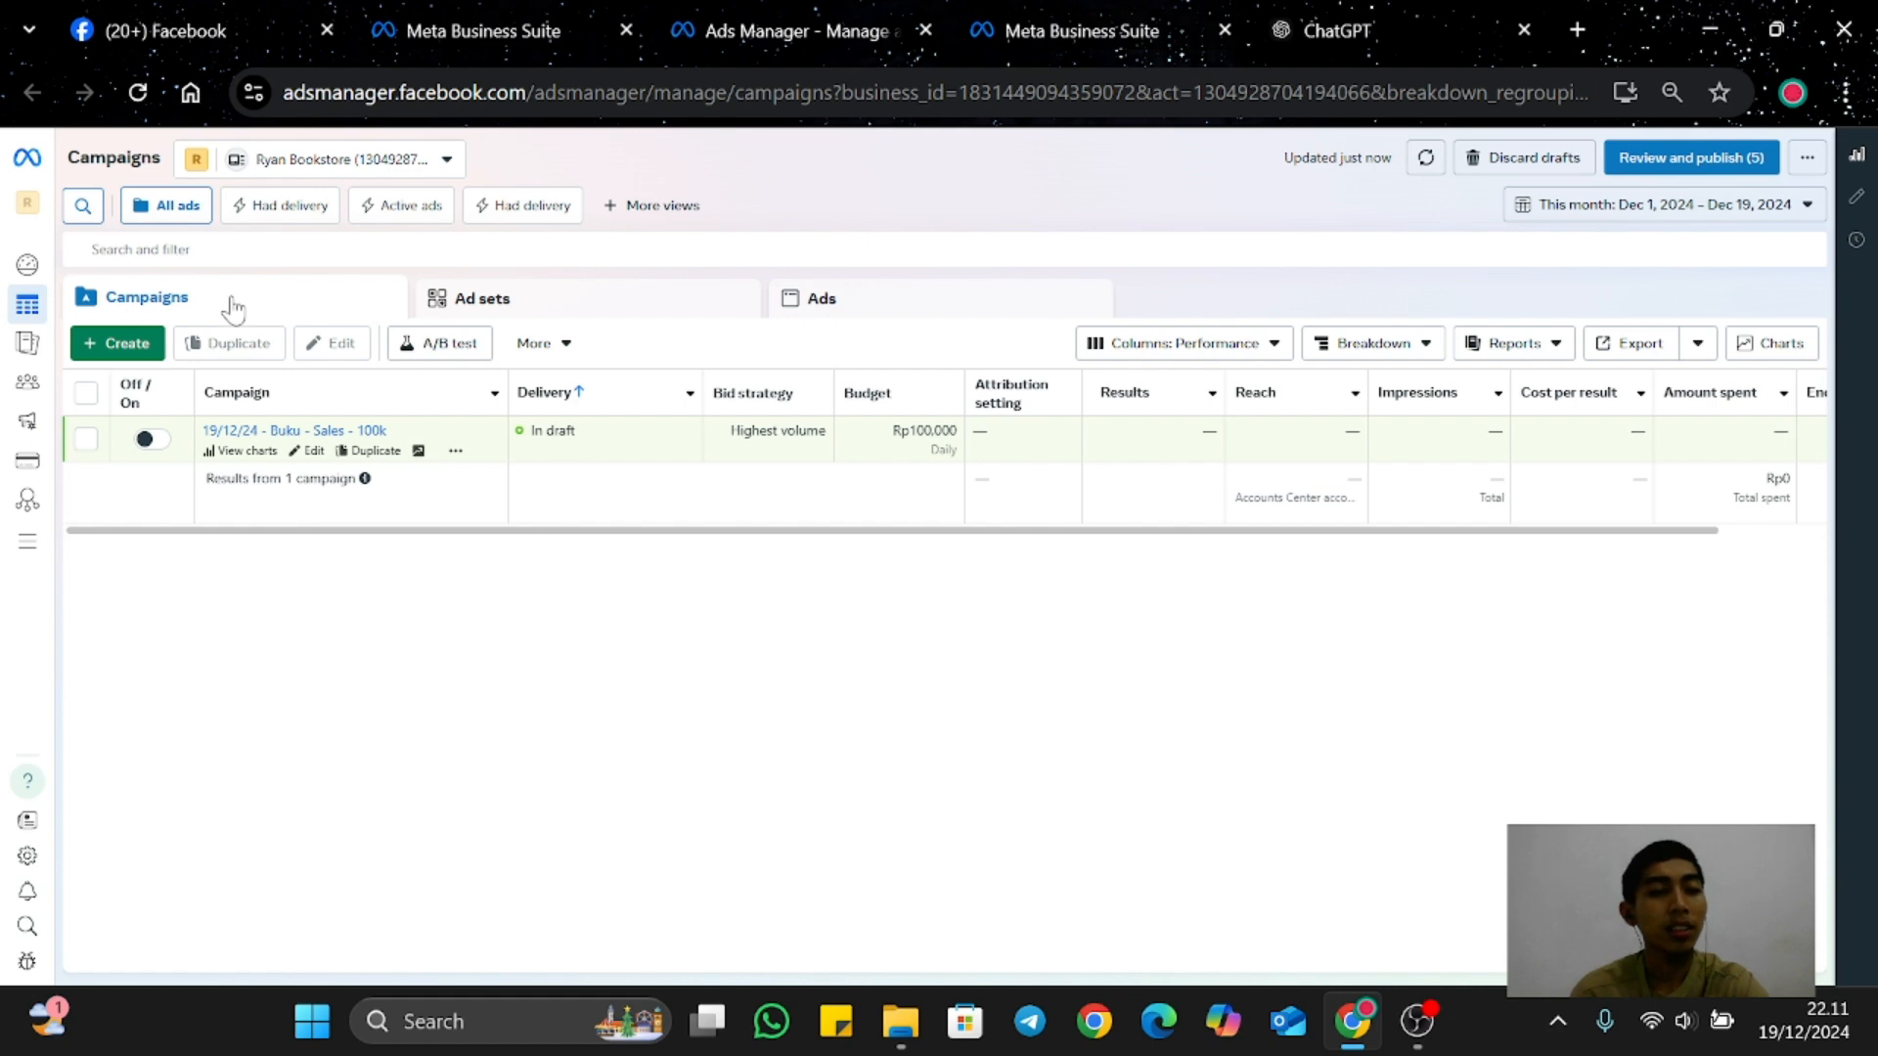
Step: Create a new auction campaign with the Sales objective, using the manual sales campaign setup
{"action": "left_click", "coordinate": [119, 348]}
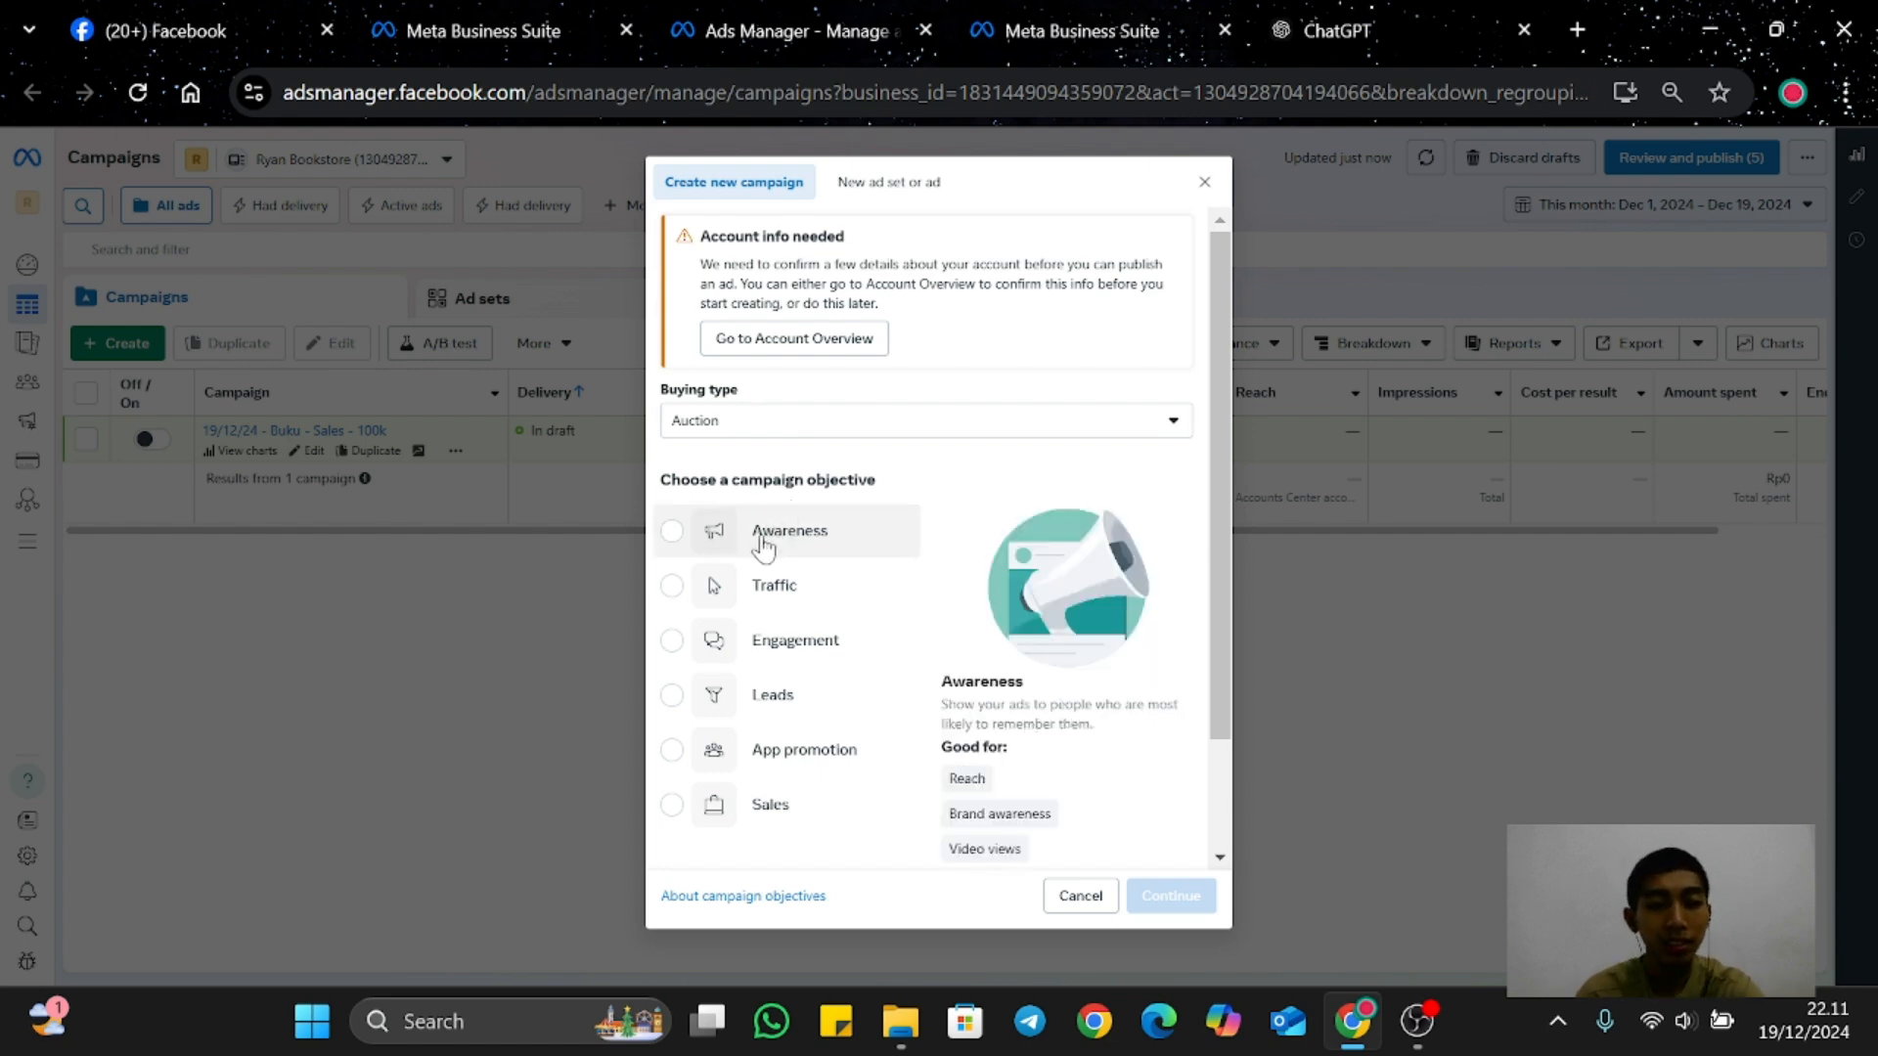
{"action": "scroll", "coordinate": [764, 546], "scroll_direction": "down", "scroll_amount": 1}
{"action": "scroll", "coordinate": [763, 546], "scroll_direction": "down", "scroll_amount": 1}
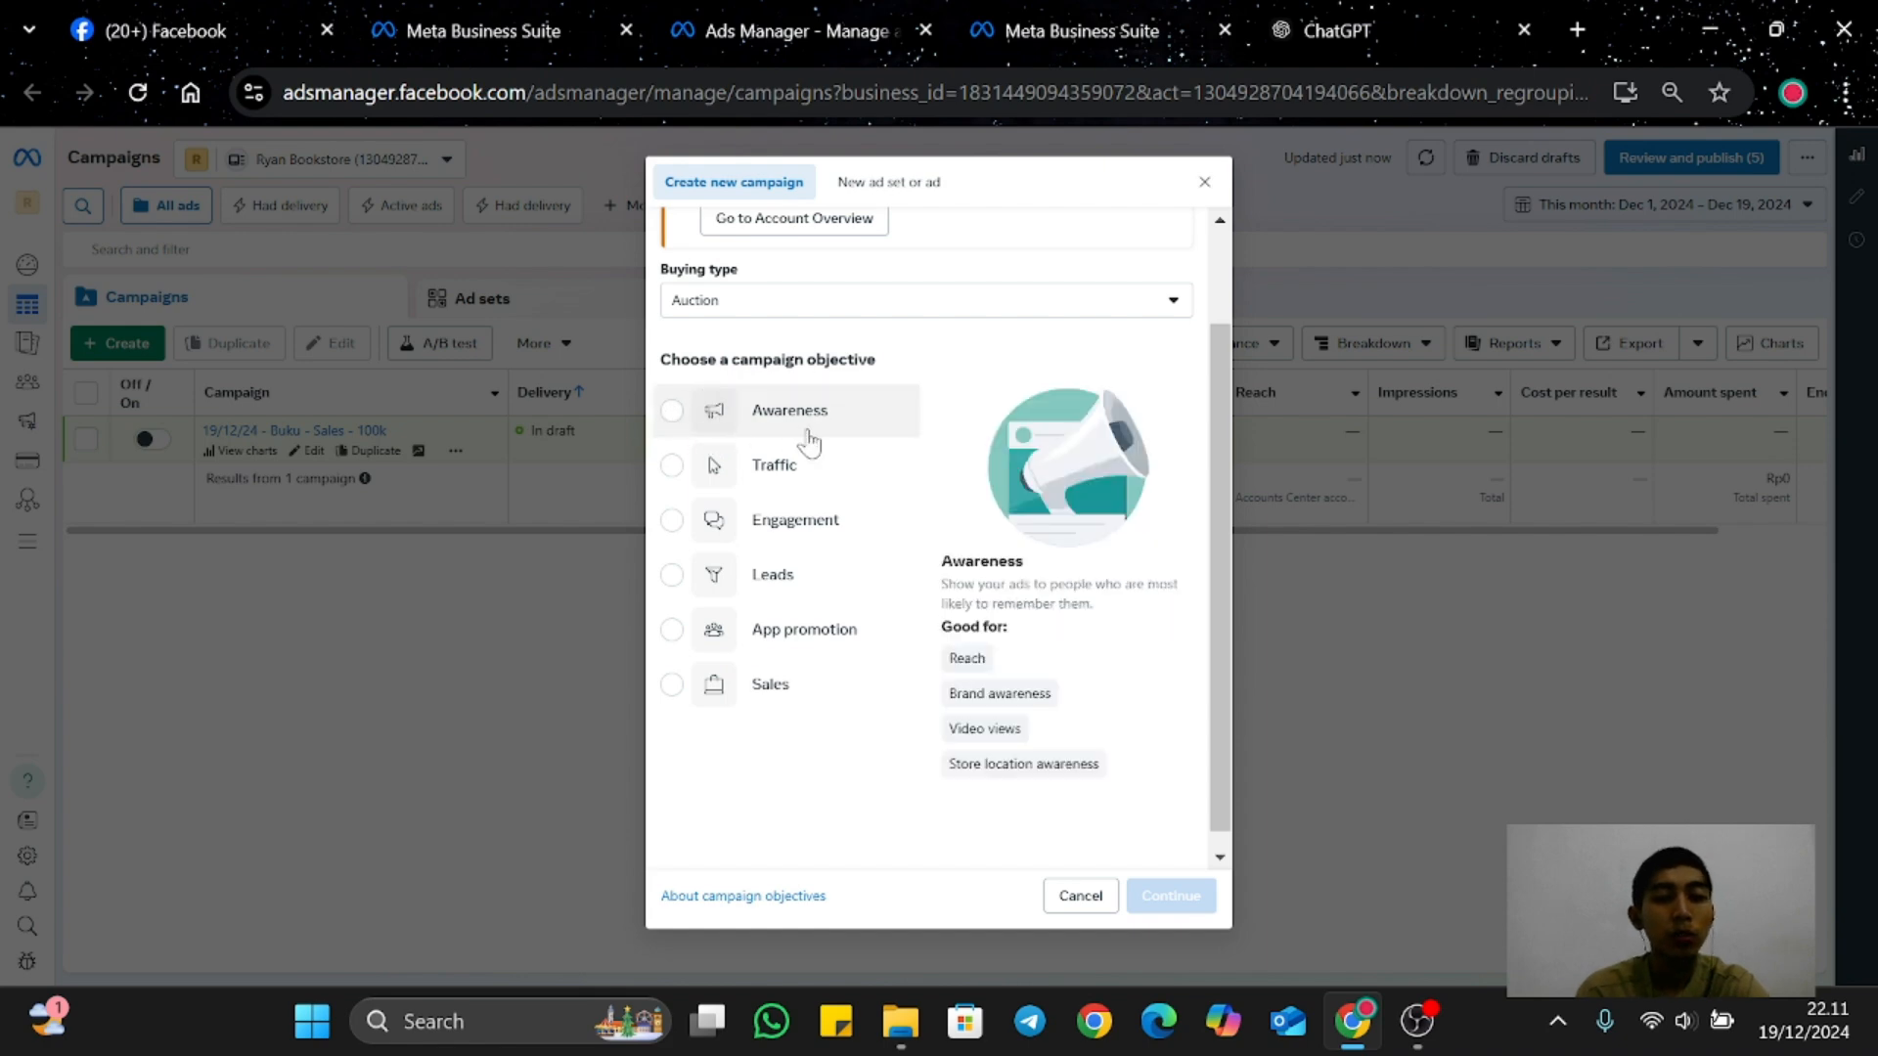
{"action": "mouse_move", "coordinate": [684, 412]}
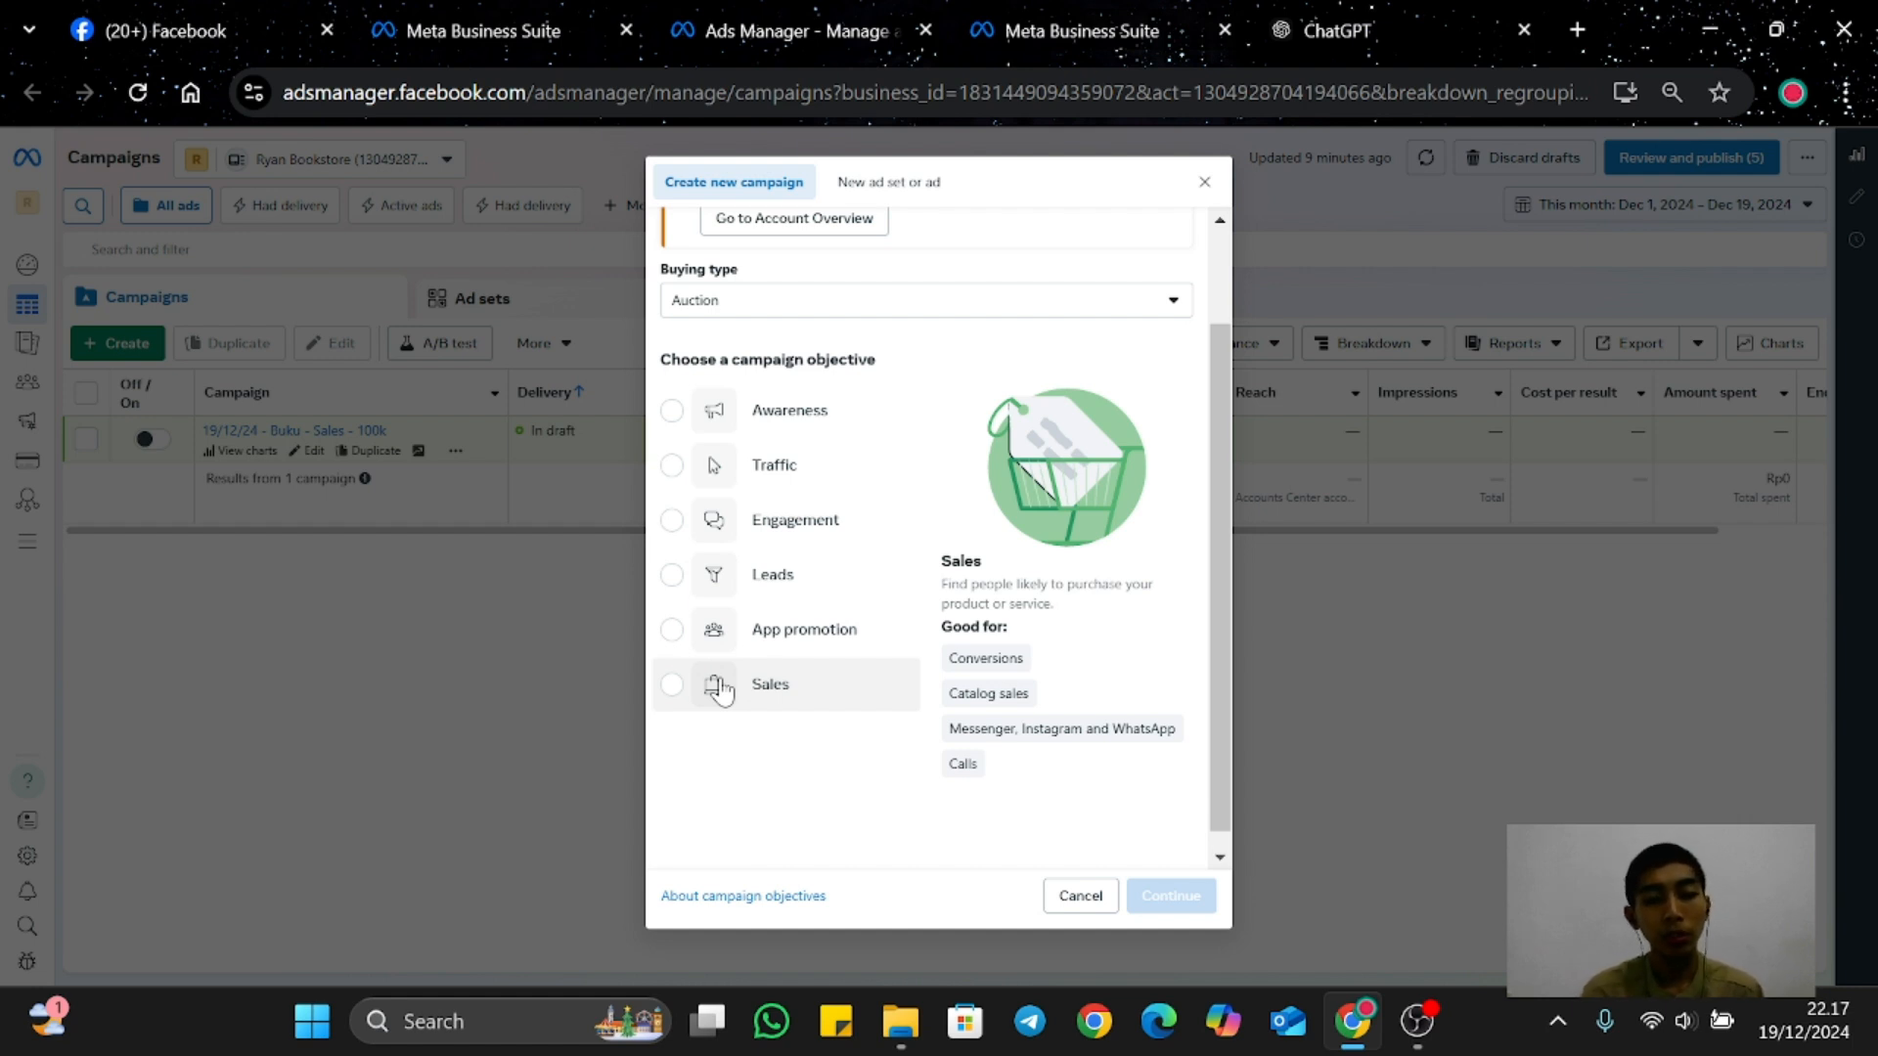
{"action": "left_click", "coordinate": [720, 690]}
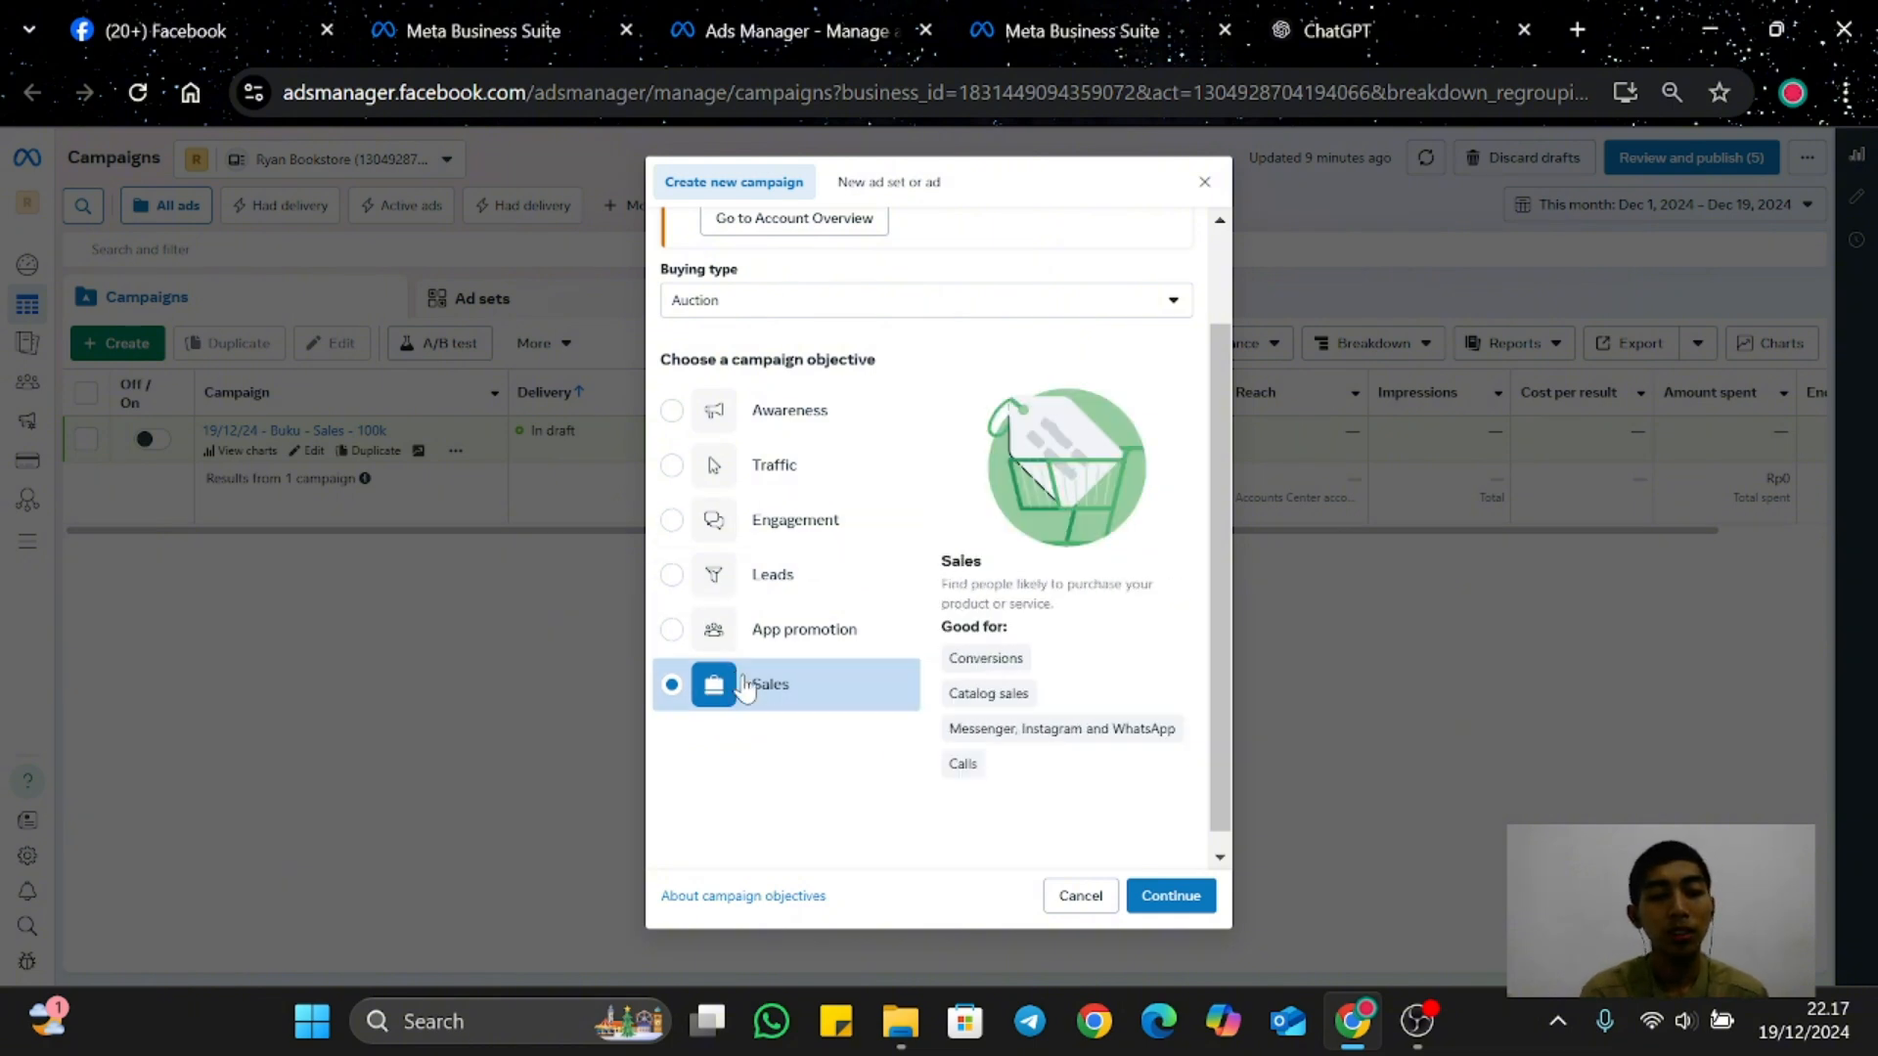
{"action": "left_click", "coordinate": [1171, 897]}
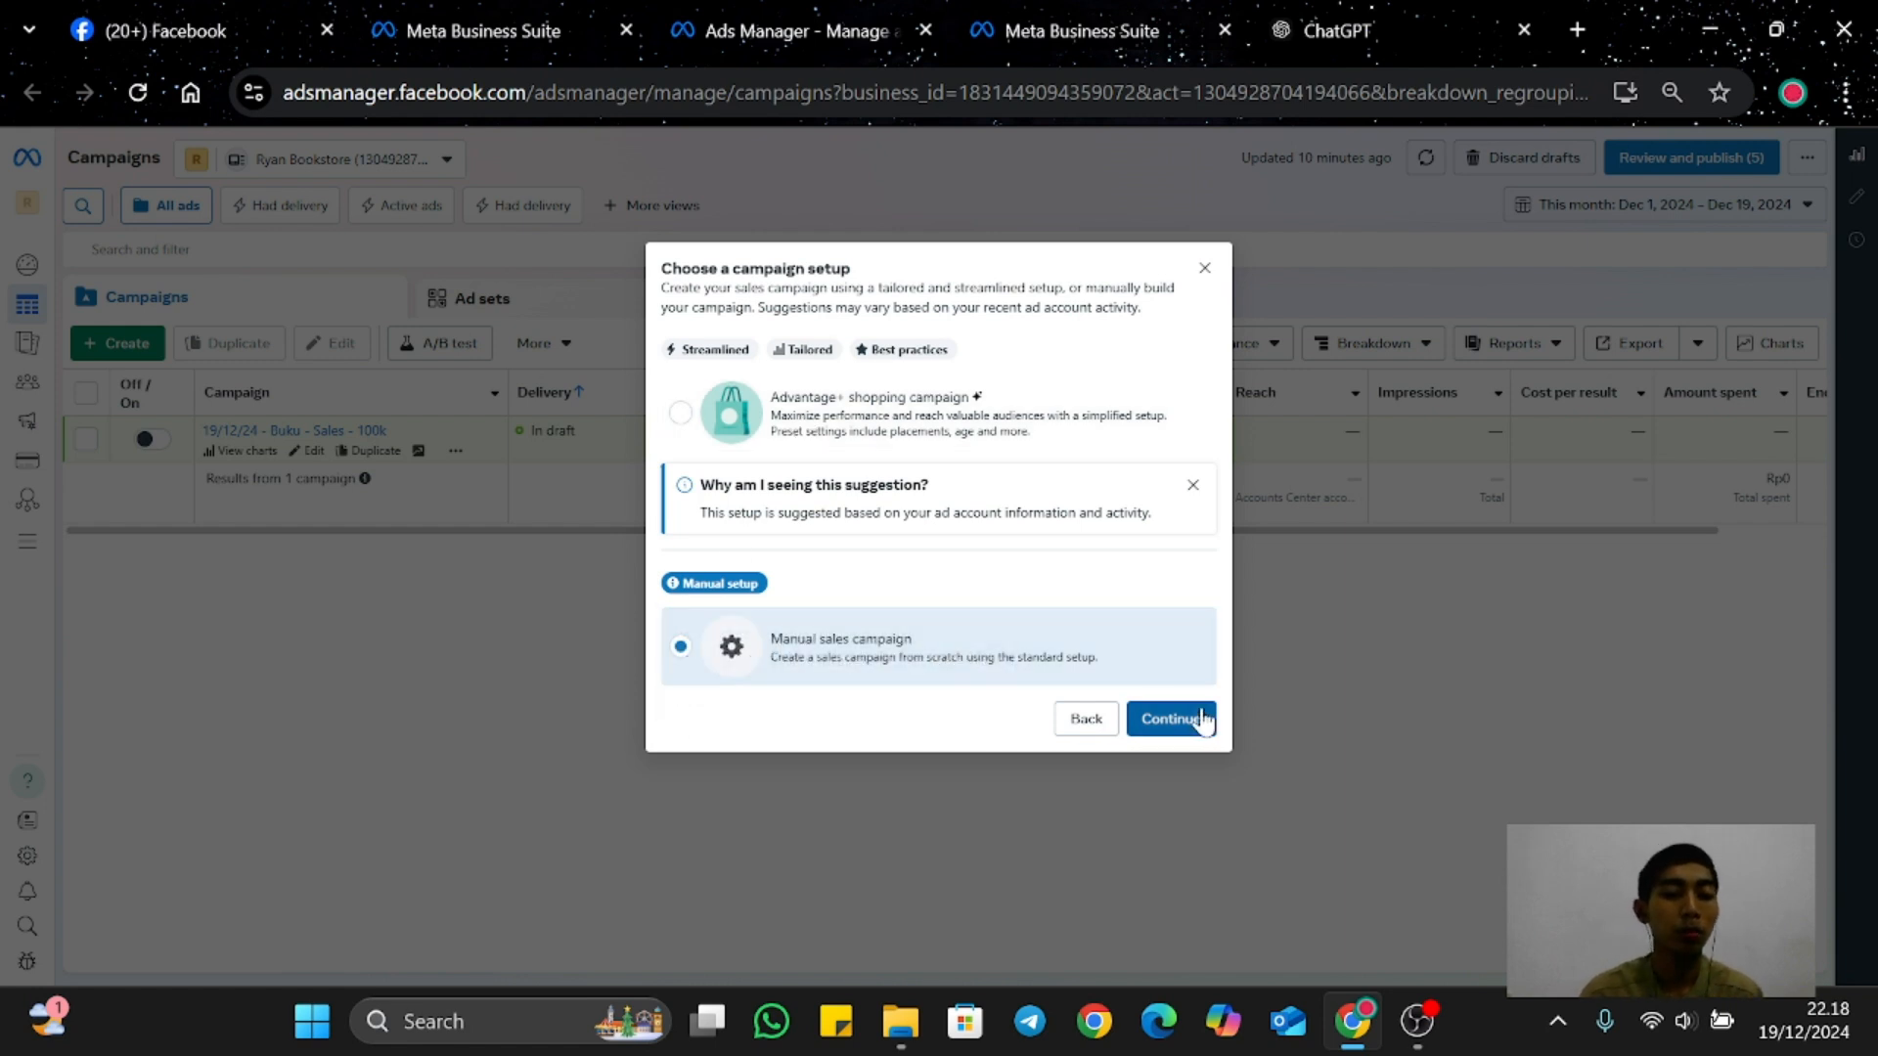
{"action": "left_click", "coordinate": [1202, 719]}
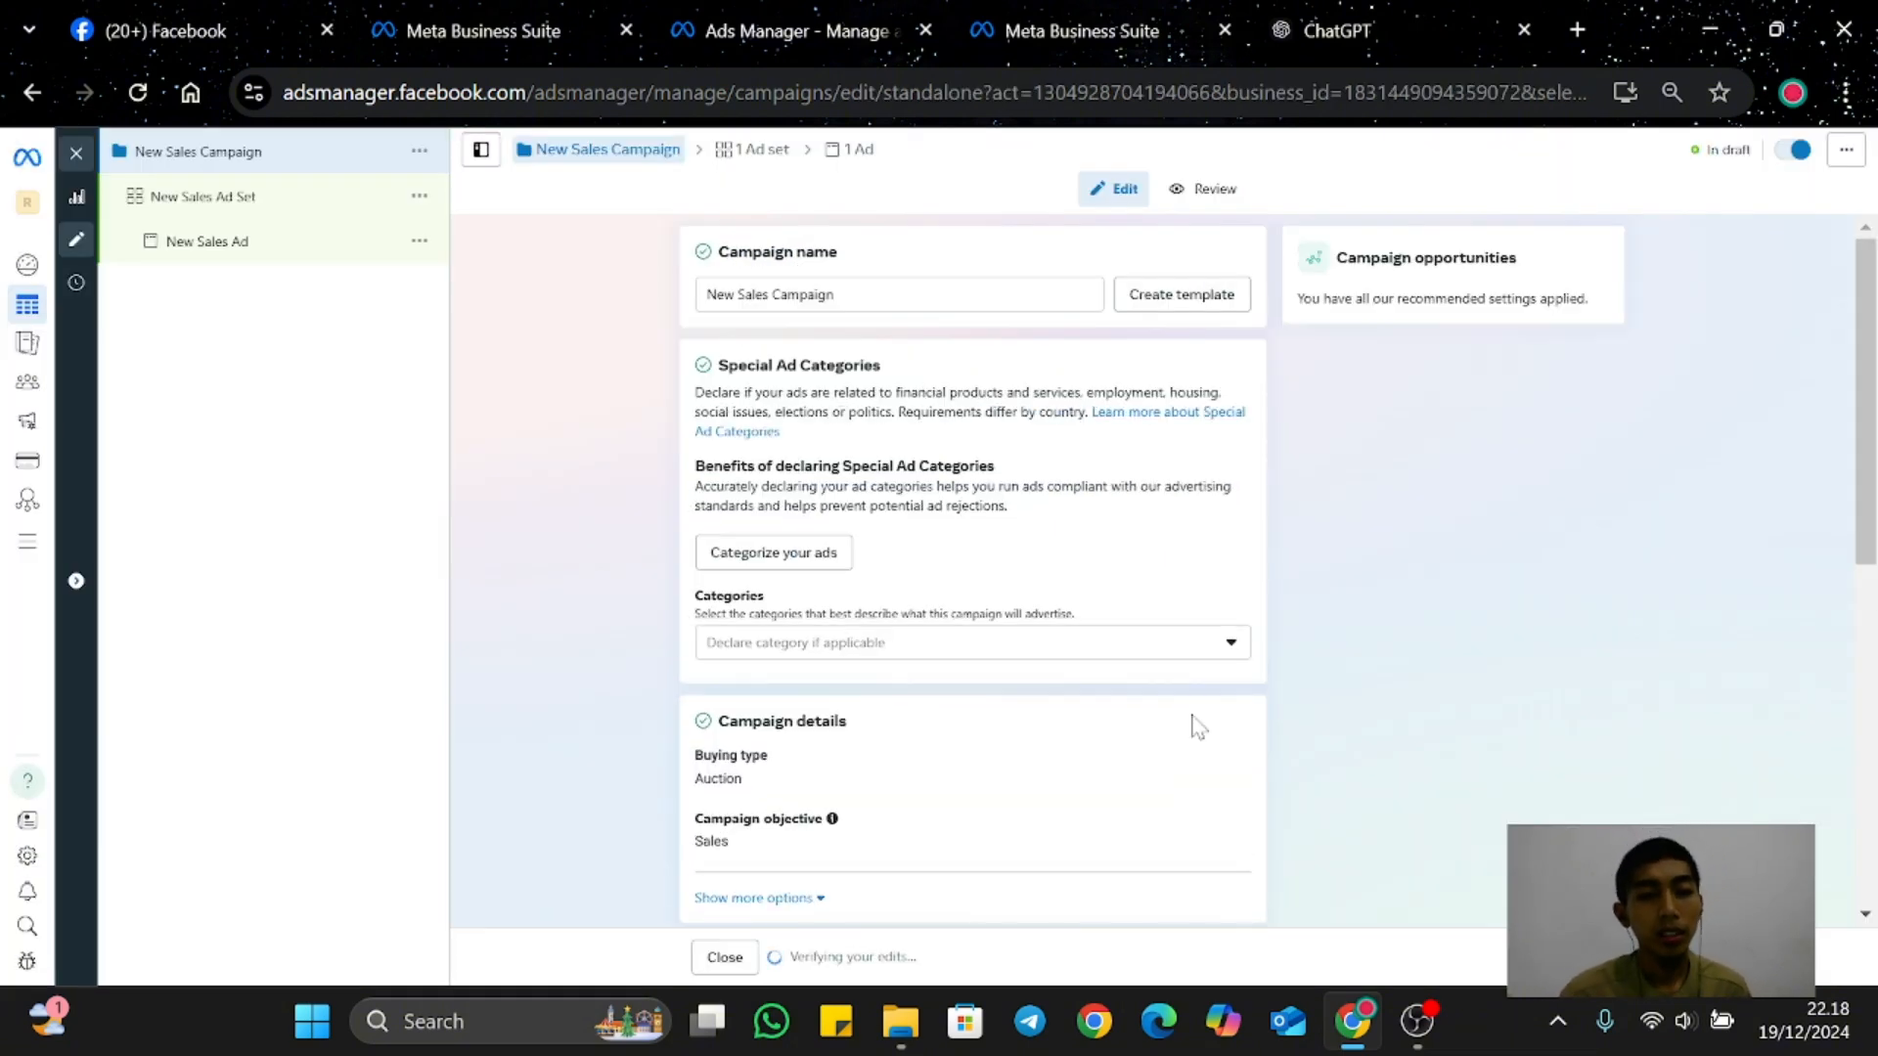
Step: Rename the campaign as "19/12/24 - Buku selfimprovement - Sales"
{"action": "left_click", "coordinate": [836, 295]}
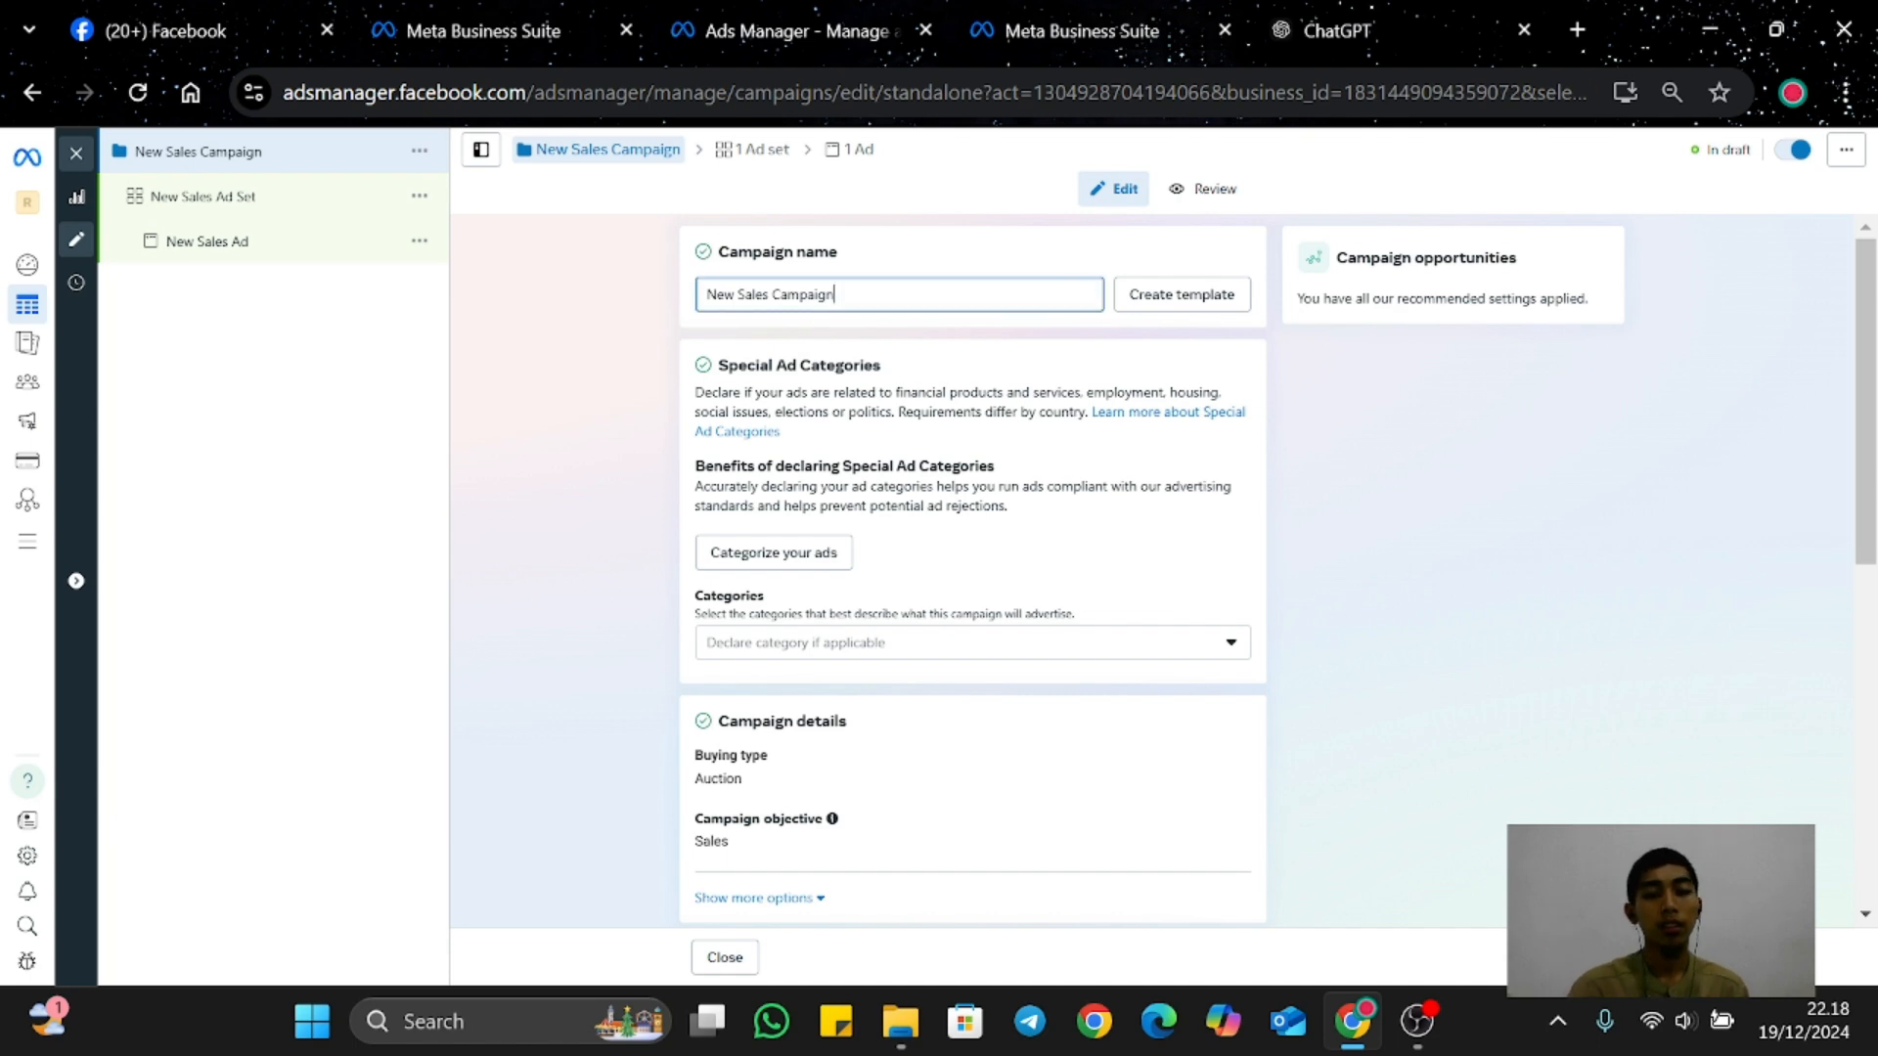
{"action": "key", "text": "BackSpace"}
{"action": "key", "text": "BackSpace"}
{"action": "key", "text": "BackSpace"}
{"action": "key", "text": "BackSpace"}
{"action": "key", "text": "BackSpace"}
{"action": "key", "text": "BackSpace"}
{"action": "key", "text": "BackSpace"}
{"action": "key", "text": "BackSpace"}
{"action": "key", "text": "BackSpace"}
{"action": "key", "text": "BackSpace"}
{"action": "key", "text": "BackSpace"}
{"action": "key", "text": "BackSpace"}
{"action": "key", "text": "BackSpace"}
{"action": "key", "text": "BackSpace"}
{"action": "key", "text": "BackSpace"}
{"action": "key", "text": "BackSpace"}
{"action": "key", "text": "BackSpace"}
{"action": "key", "text": "BackSpace"}
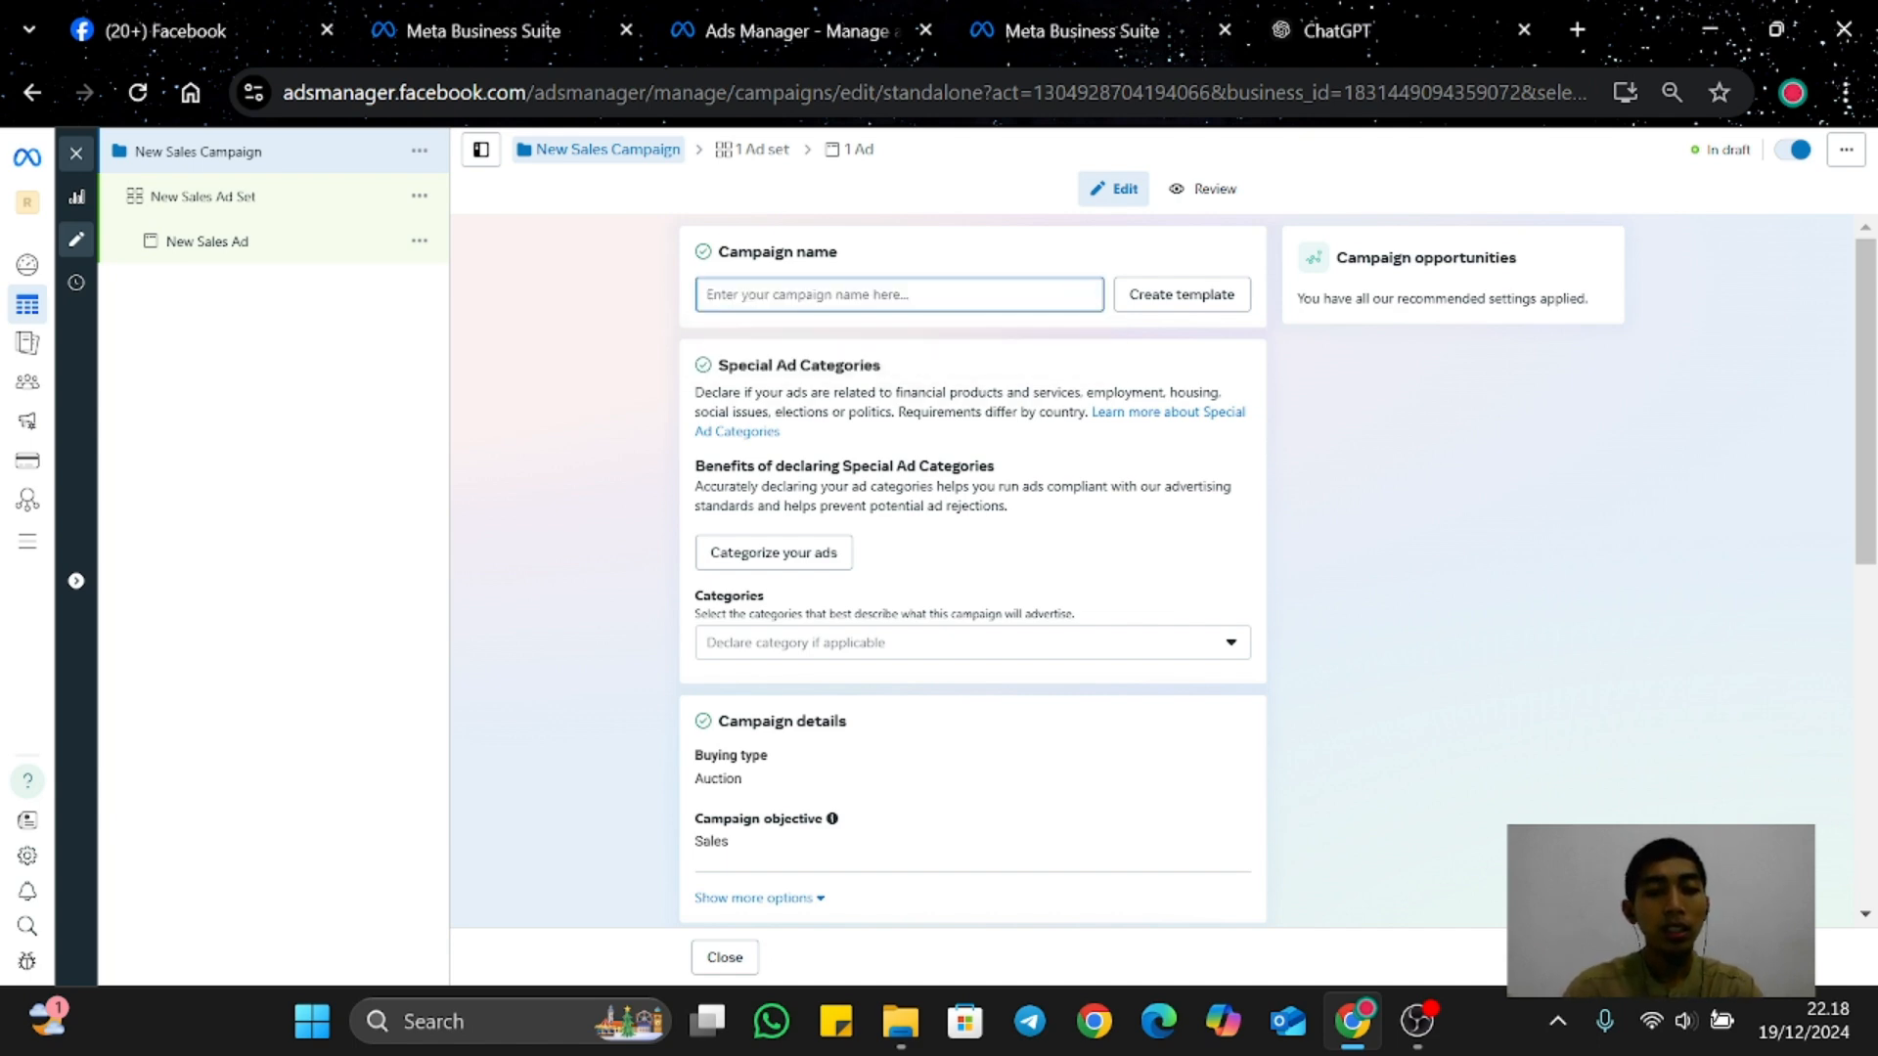
{"action": "type", "text": "("}
{"action": "key", "text": "BackSpace"}
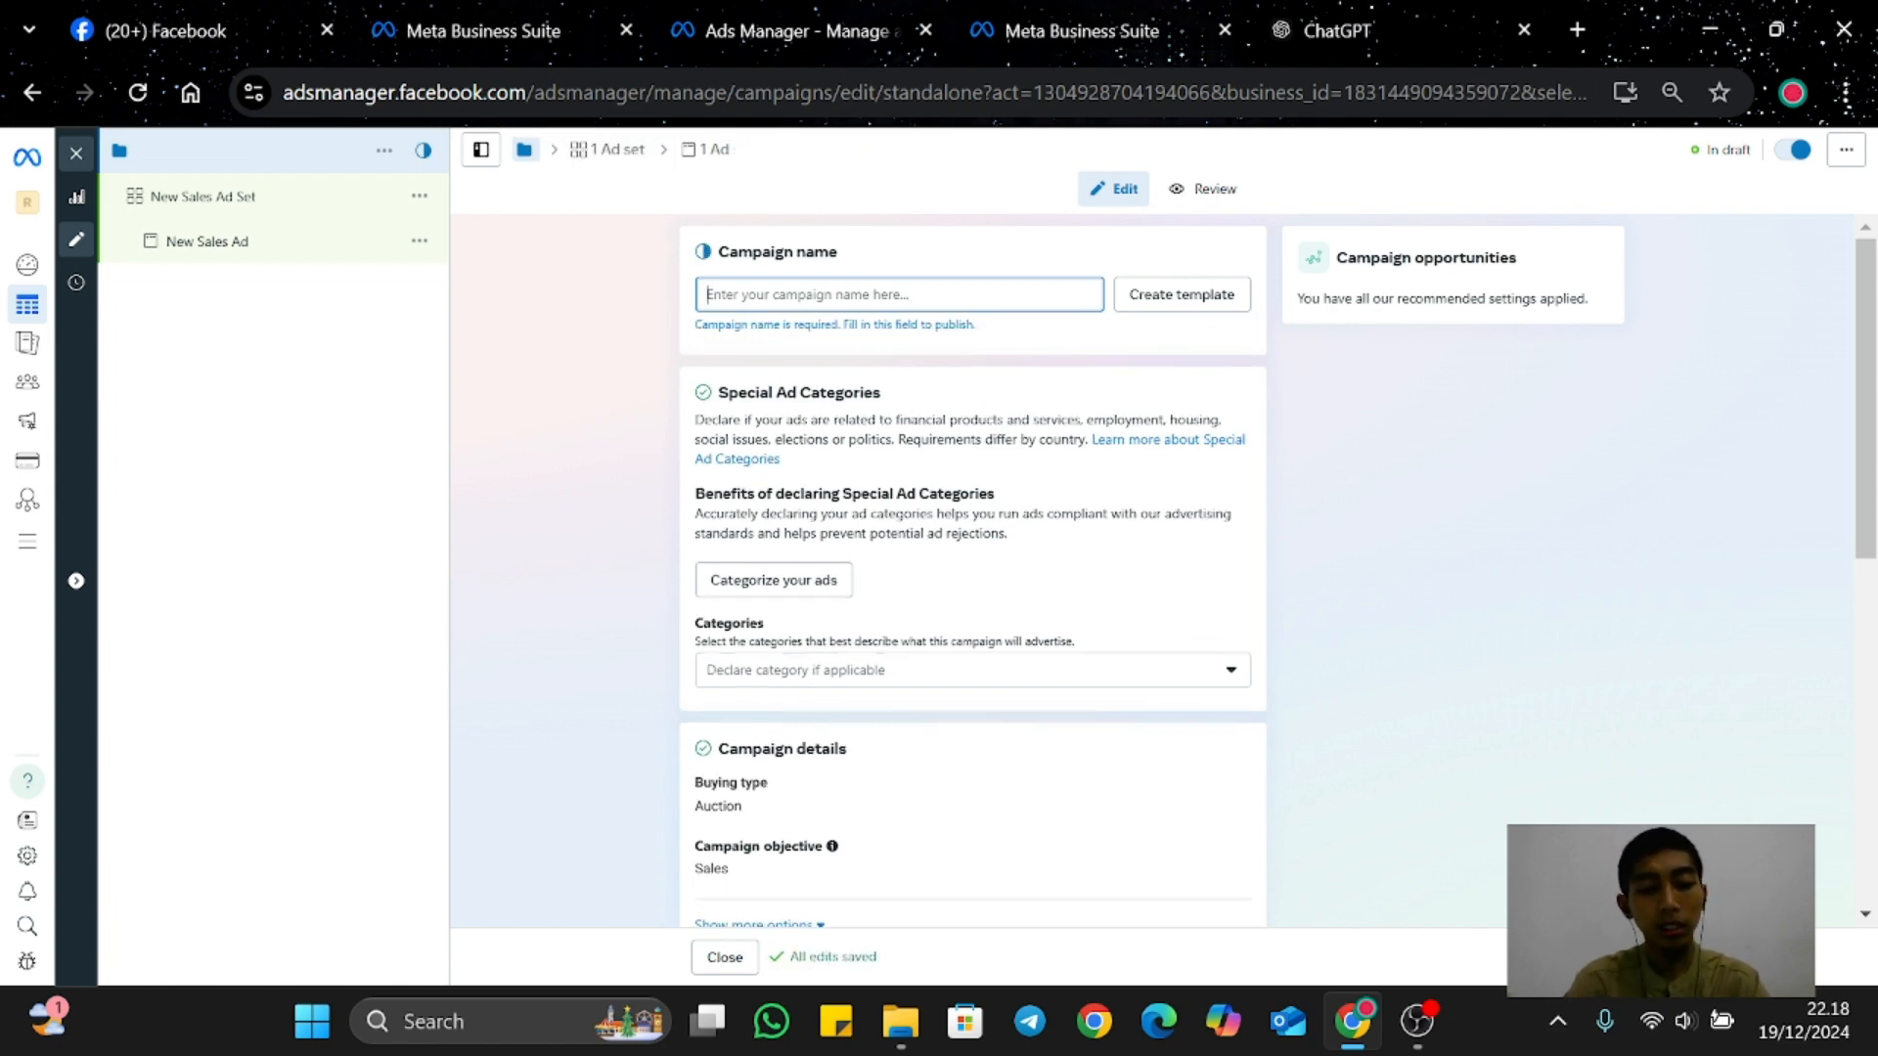
{"action": "type", "text": "19"}
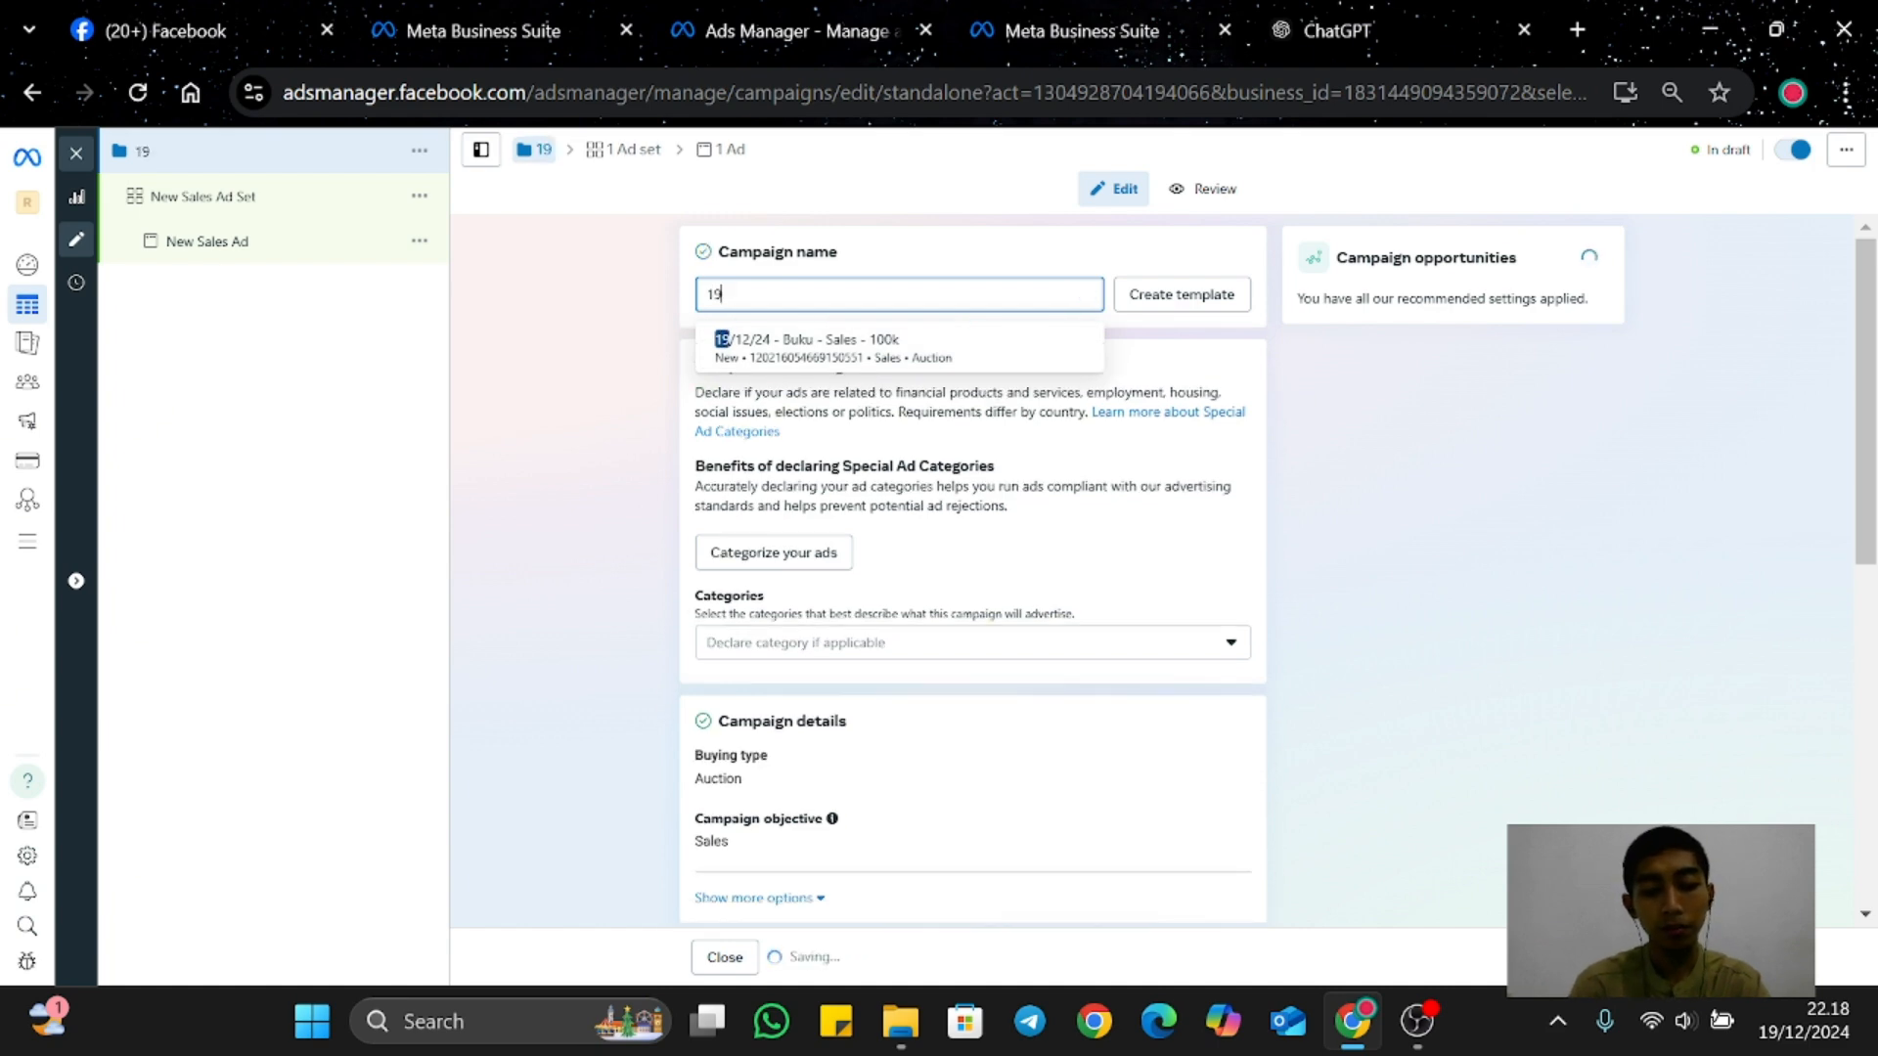
{"action": "type", "text": "/12/2"}
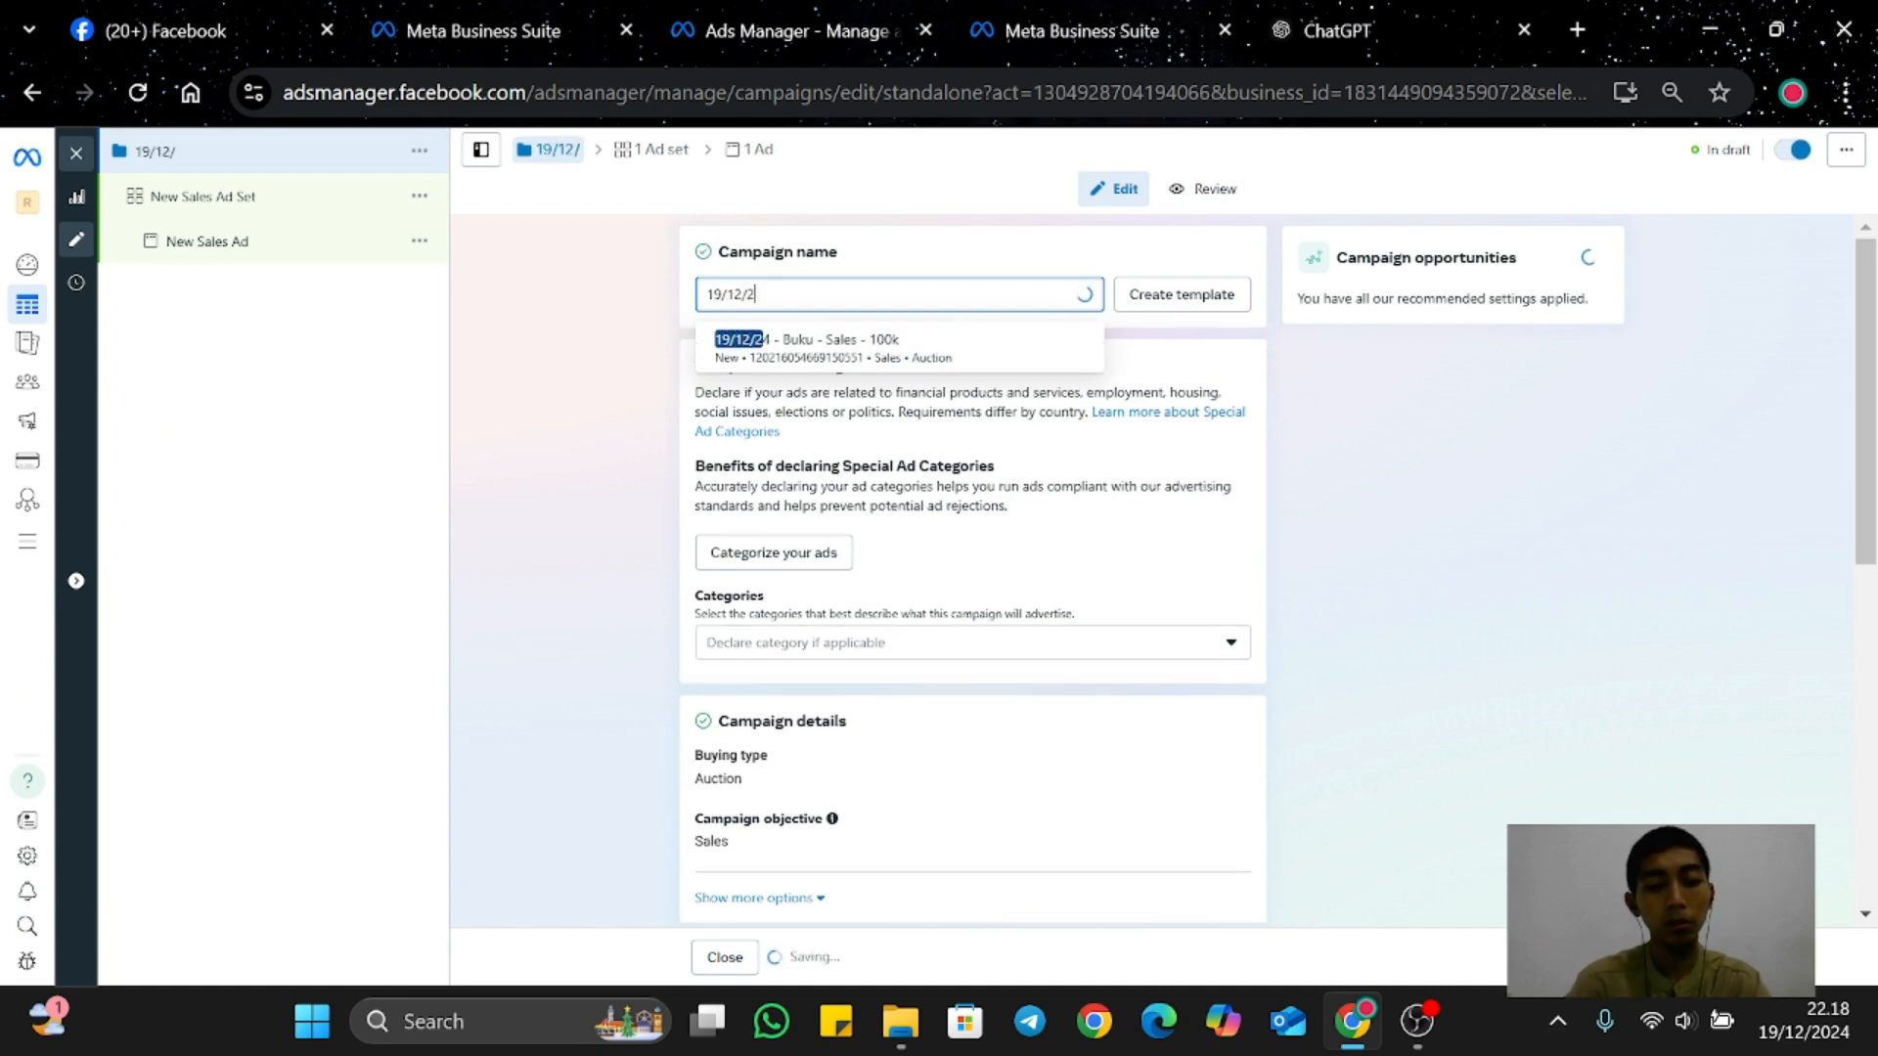
{"action": "type", "text": "4"}
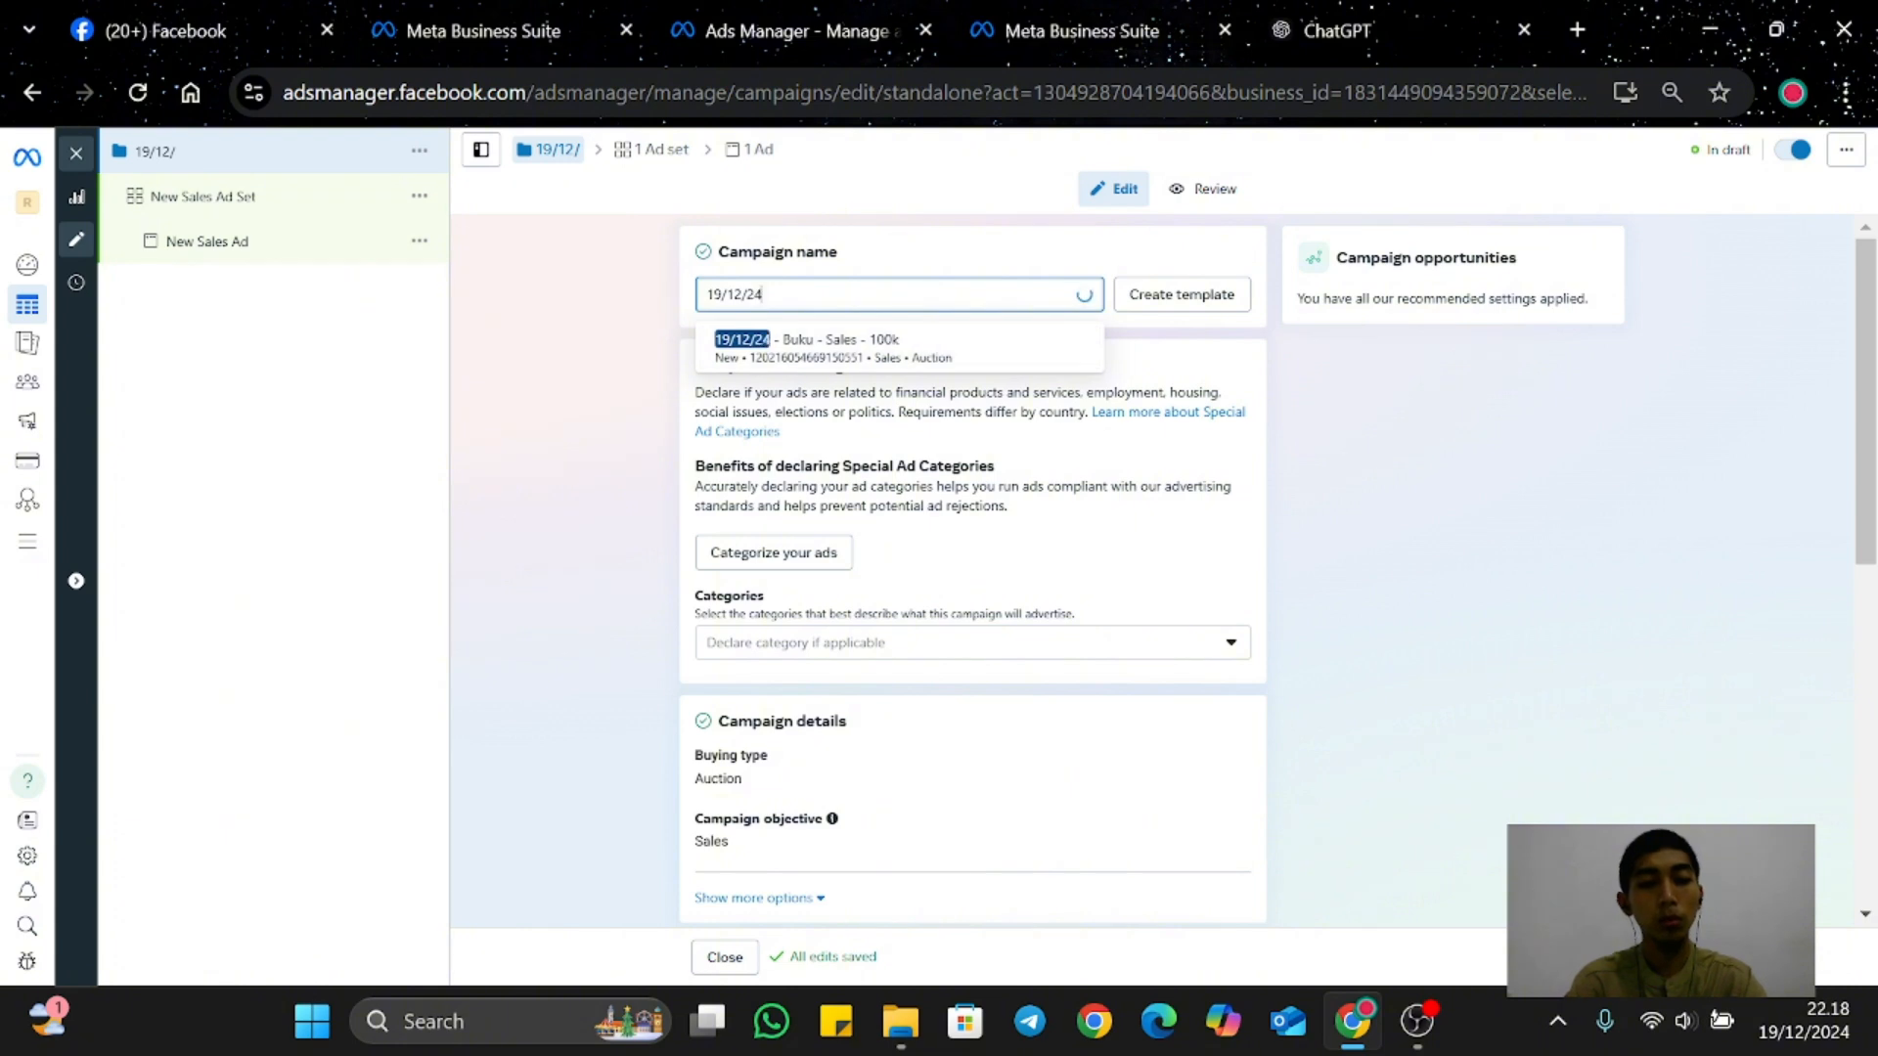
{"action": "type", "text": " -"}
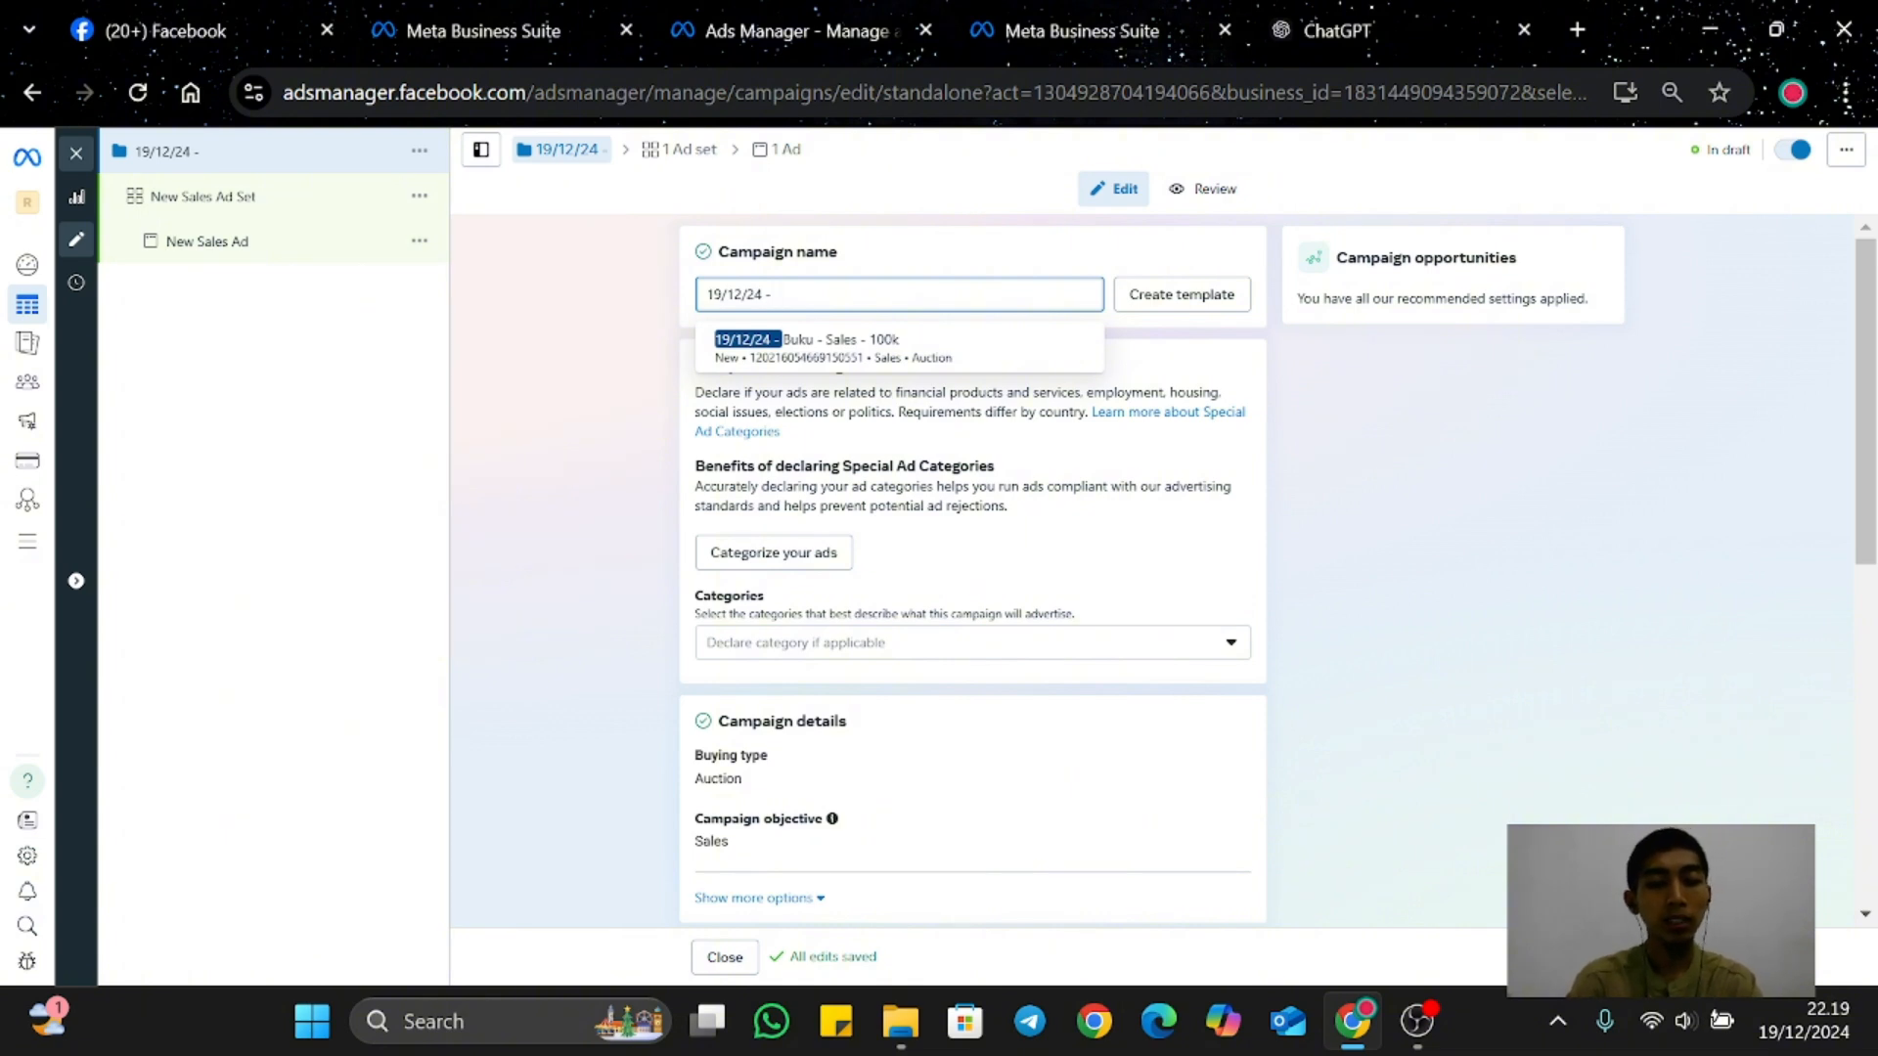
{"action": "type", "text": "BU"}
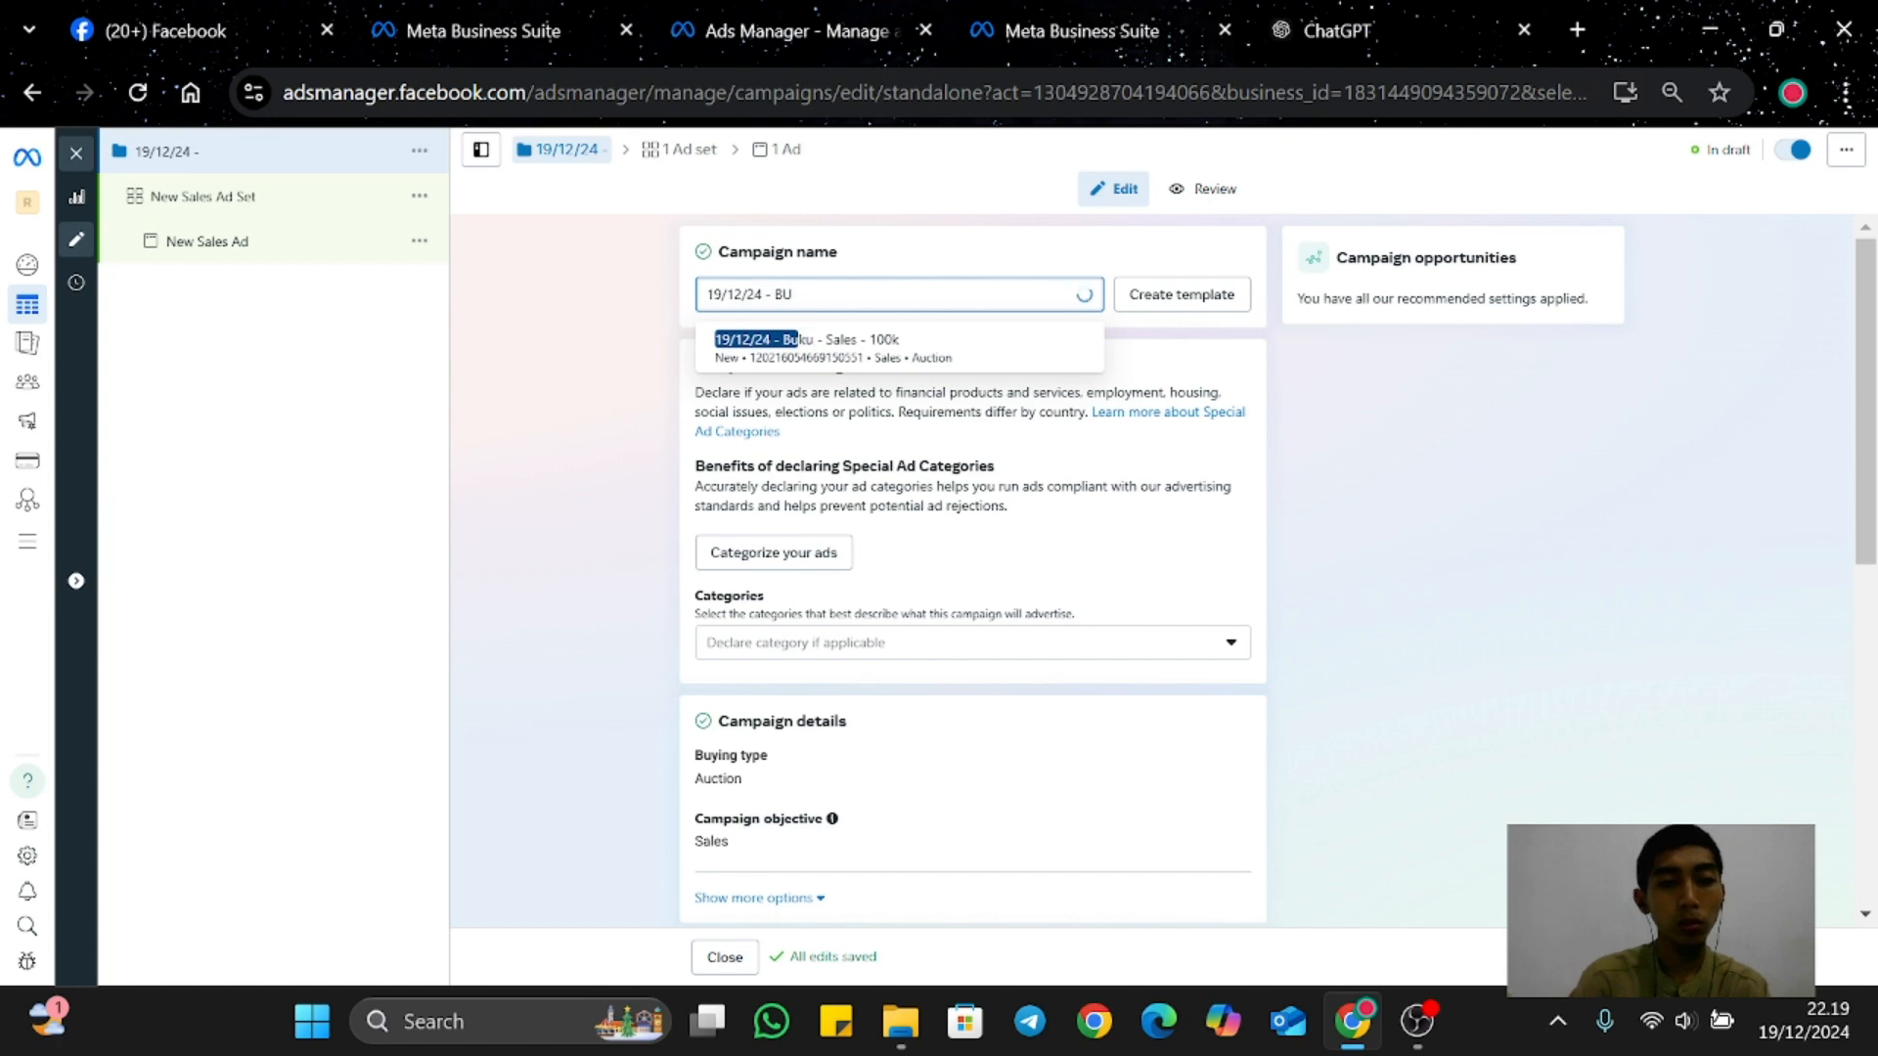
{"action": "key", "text": "BackSpace"}
{"action": "type", "text": "uku"}
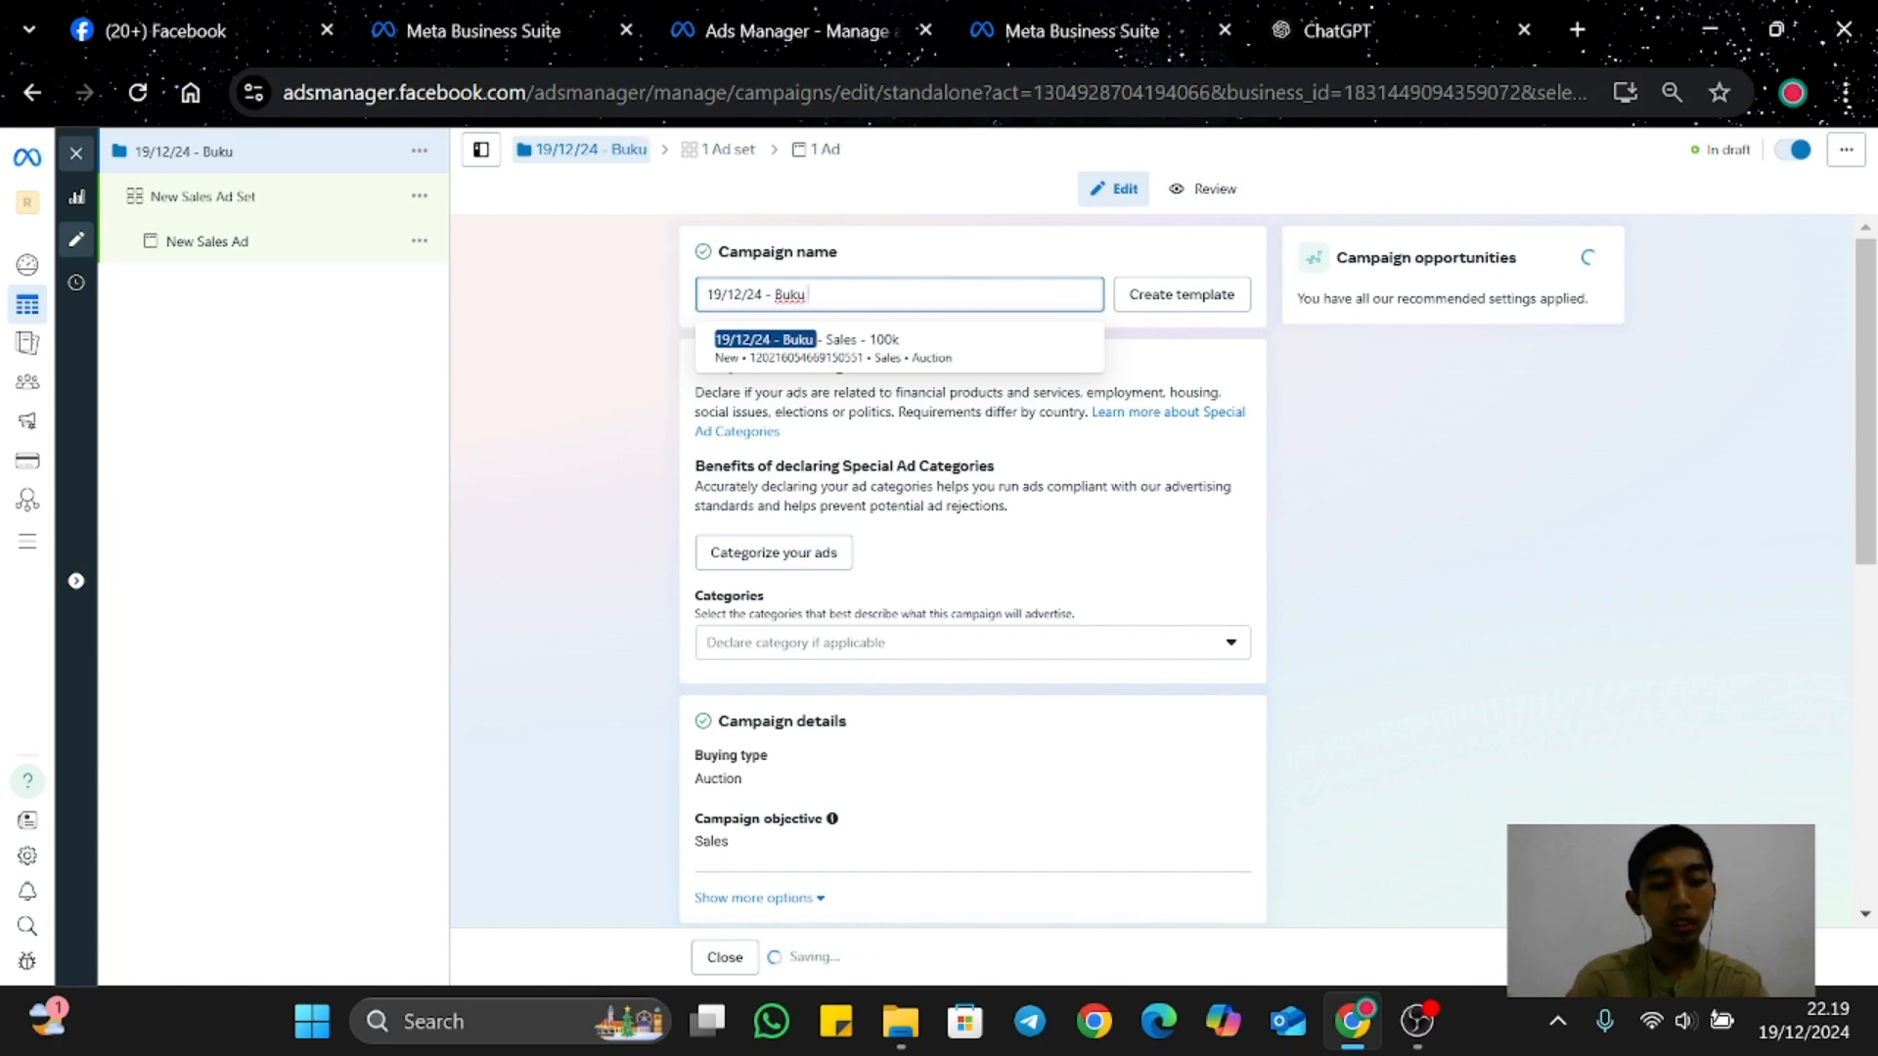
{"action": "type", "text": " sel"}
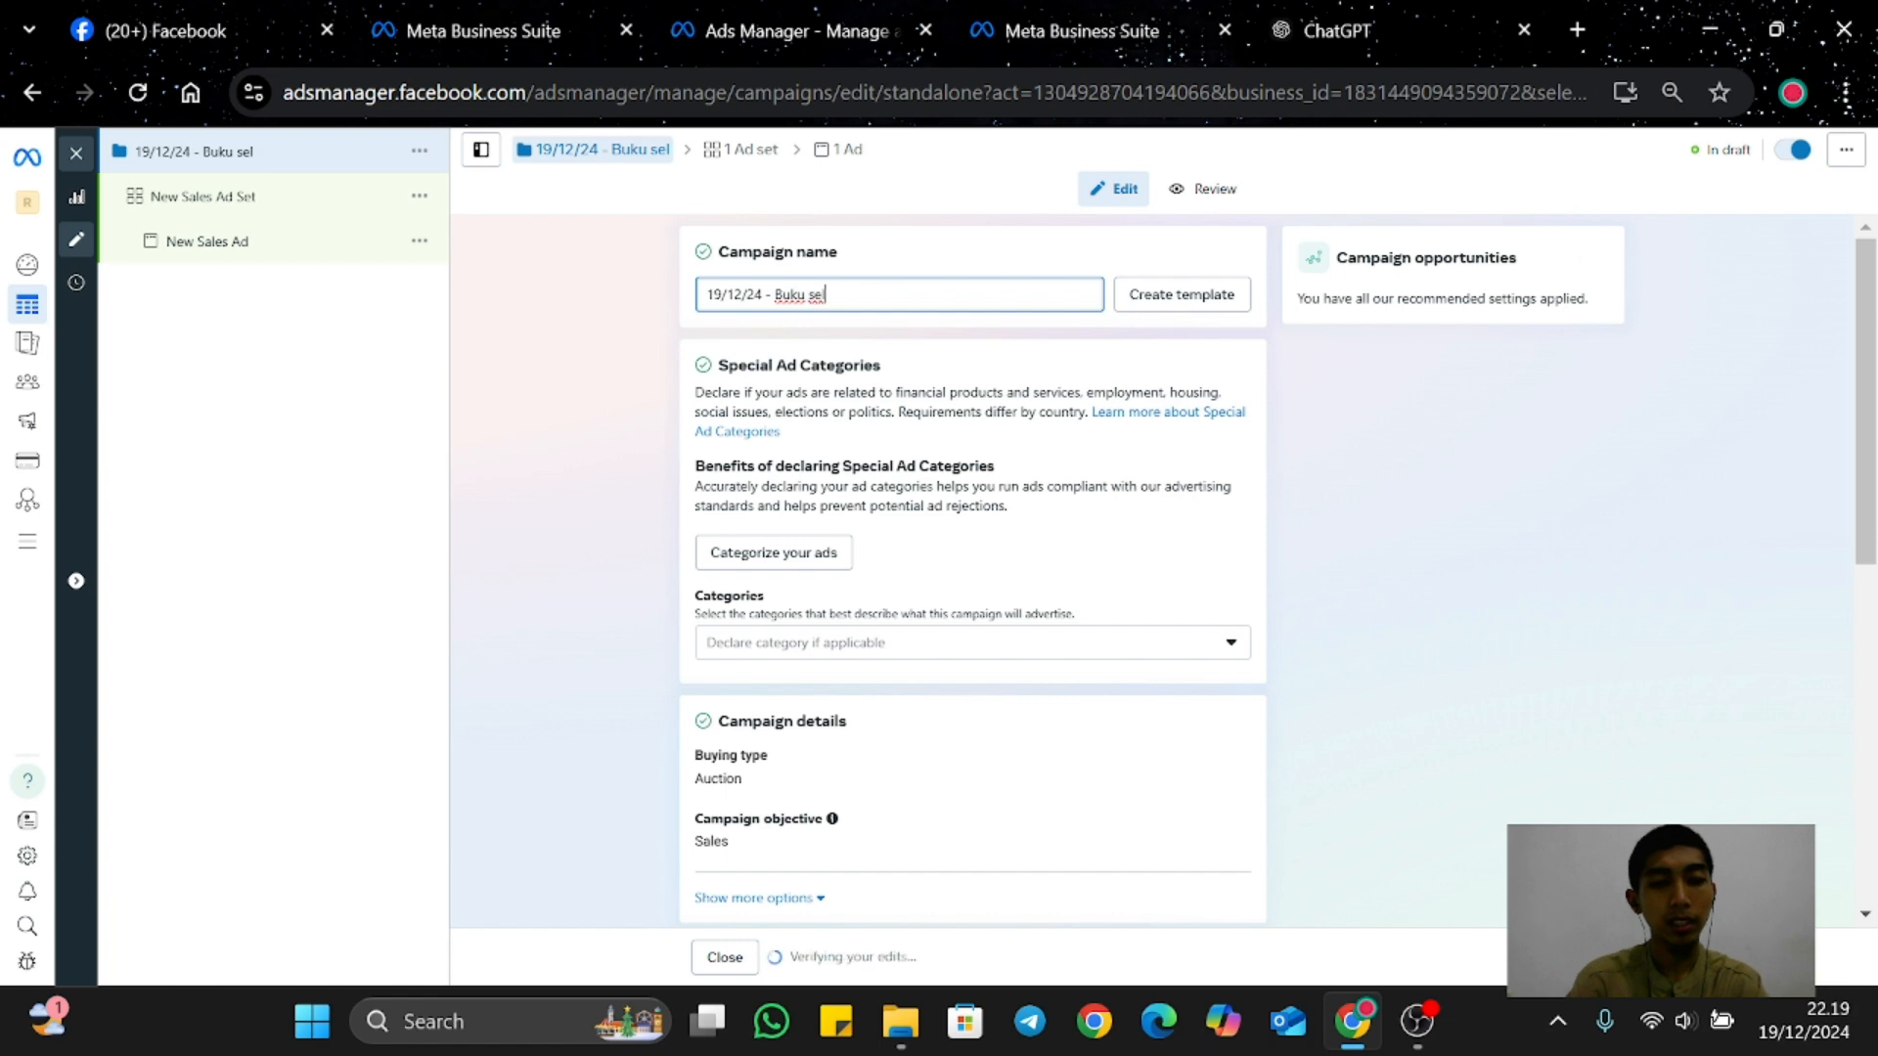
{"action": "key", "text": "BackSpace"}
{"action": "key", "text": "BackSpace"}
{"action": "key", "text": "BackSpace"}
{"action": "key", "text": "BackSpace"}
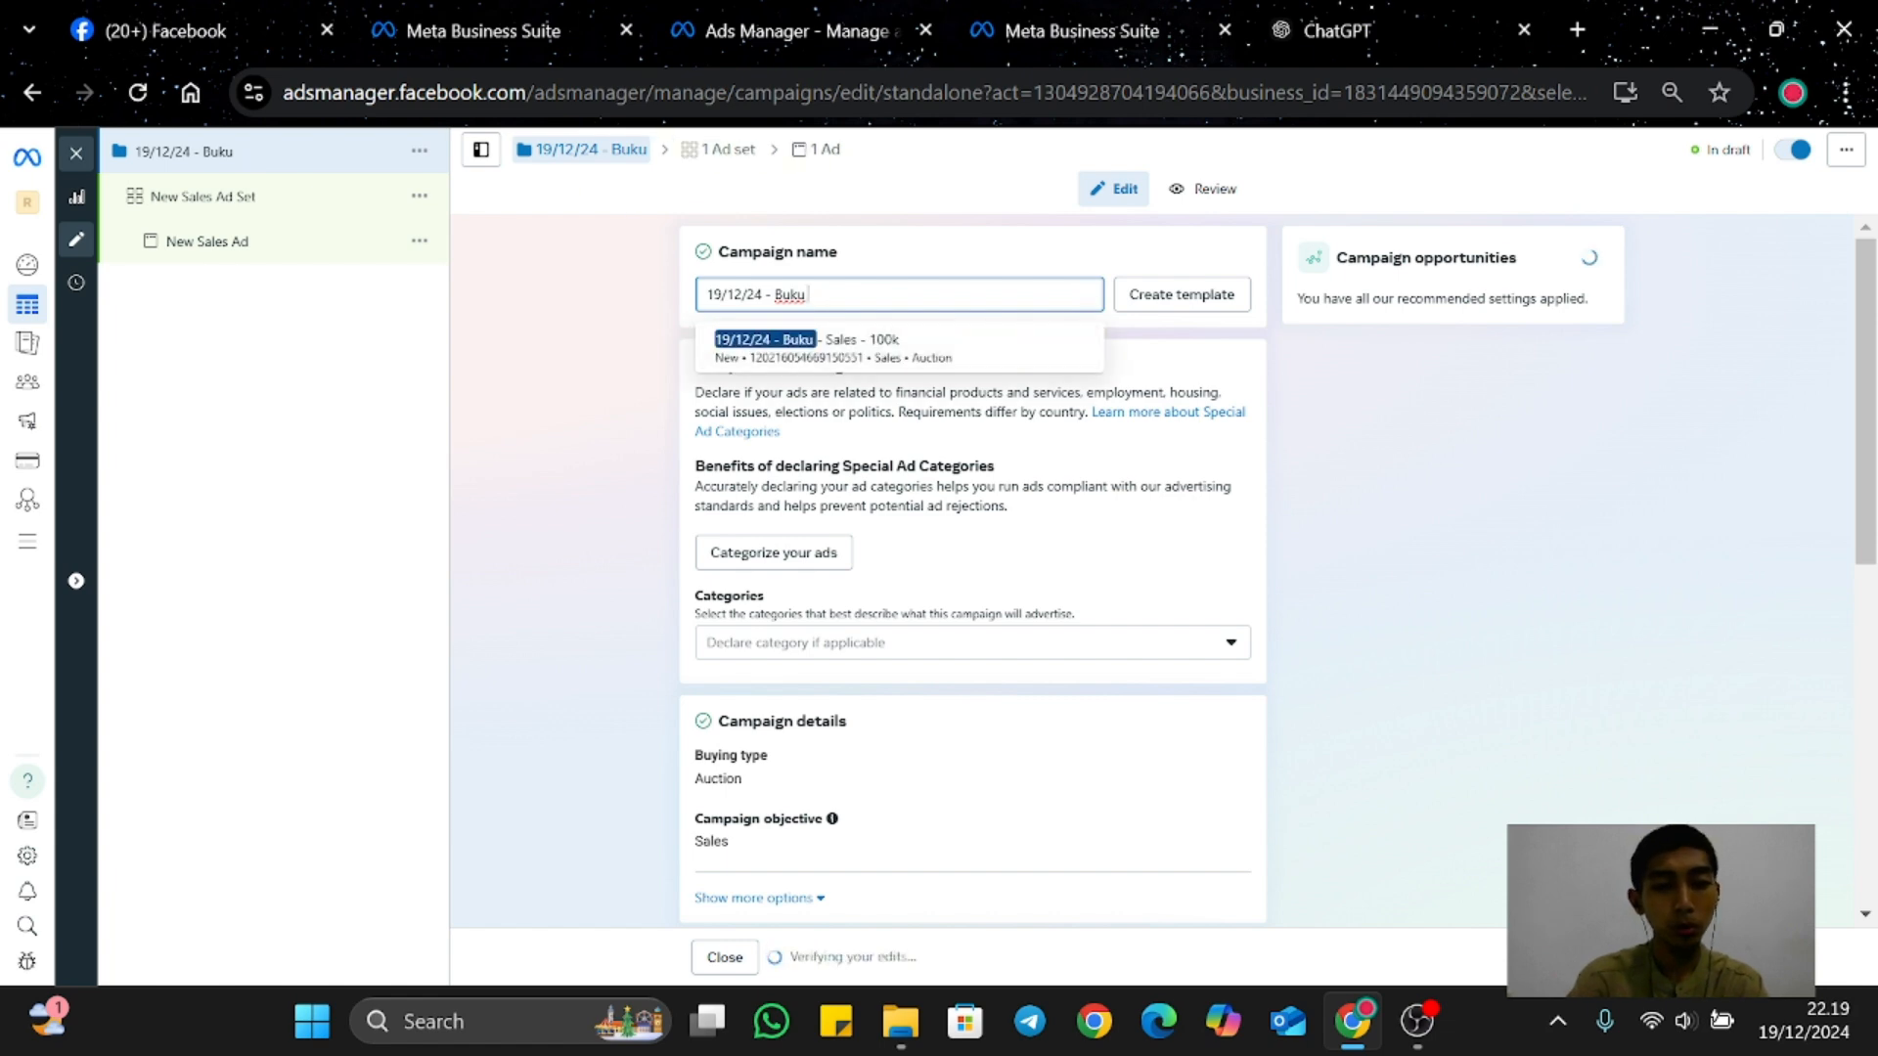
{"action": "type", "text": "self"}
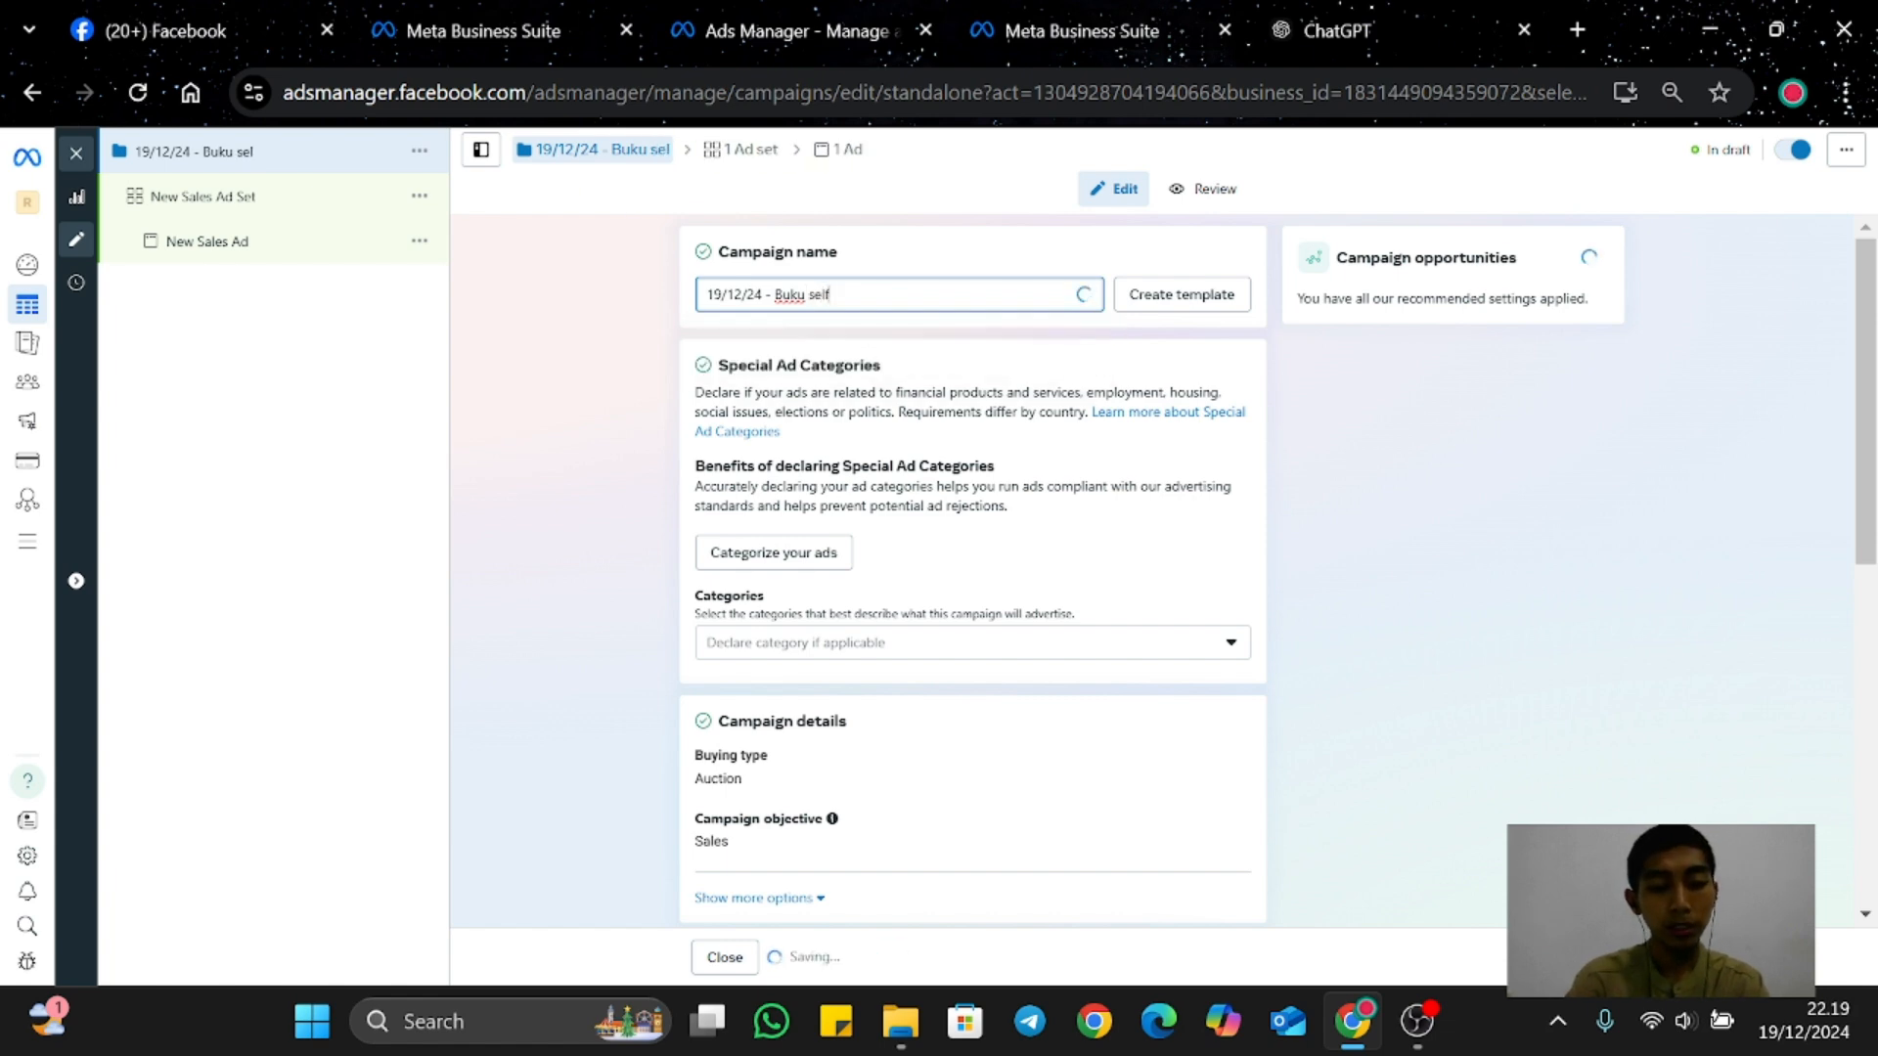
{"action": "type", "text": "imp"}
{"action": "type", "text": "rovem"}
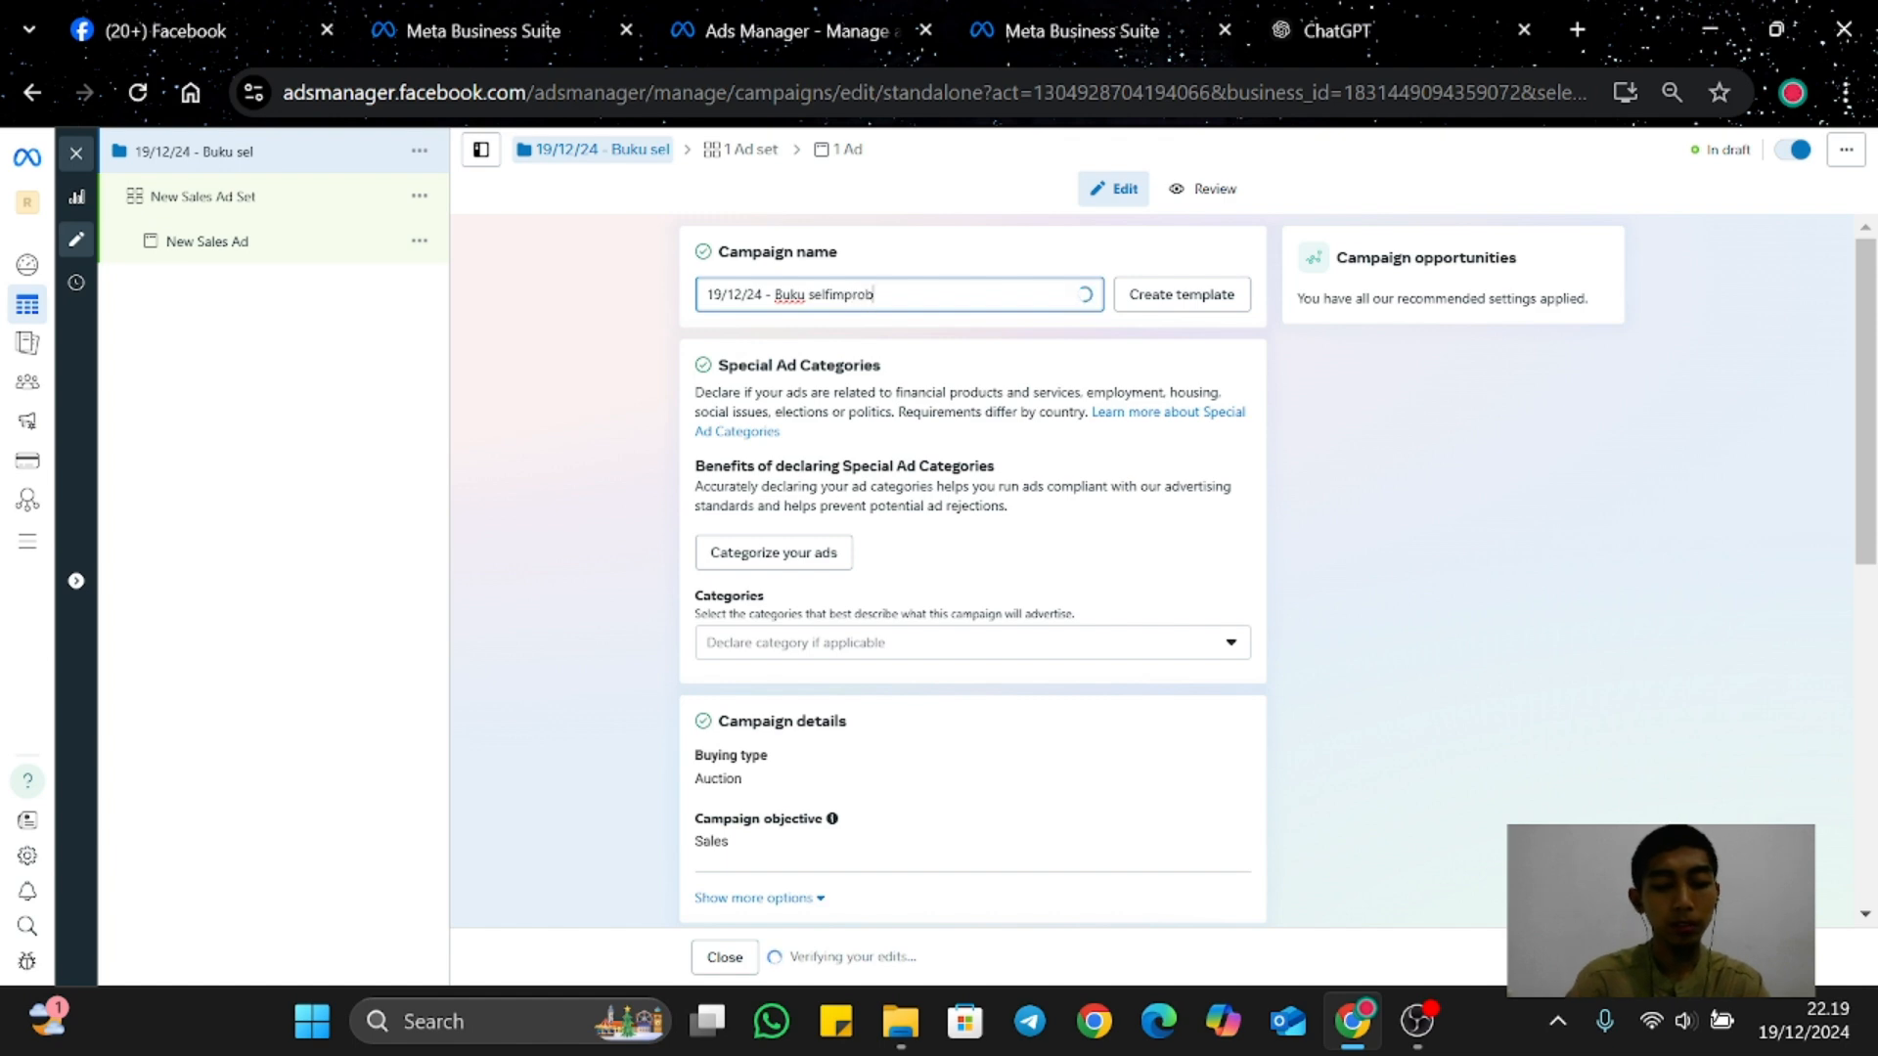
{"action": "type", "text": "ent -"}
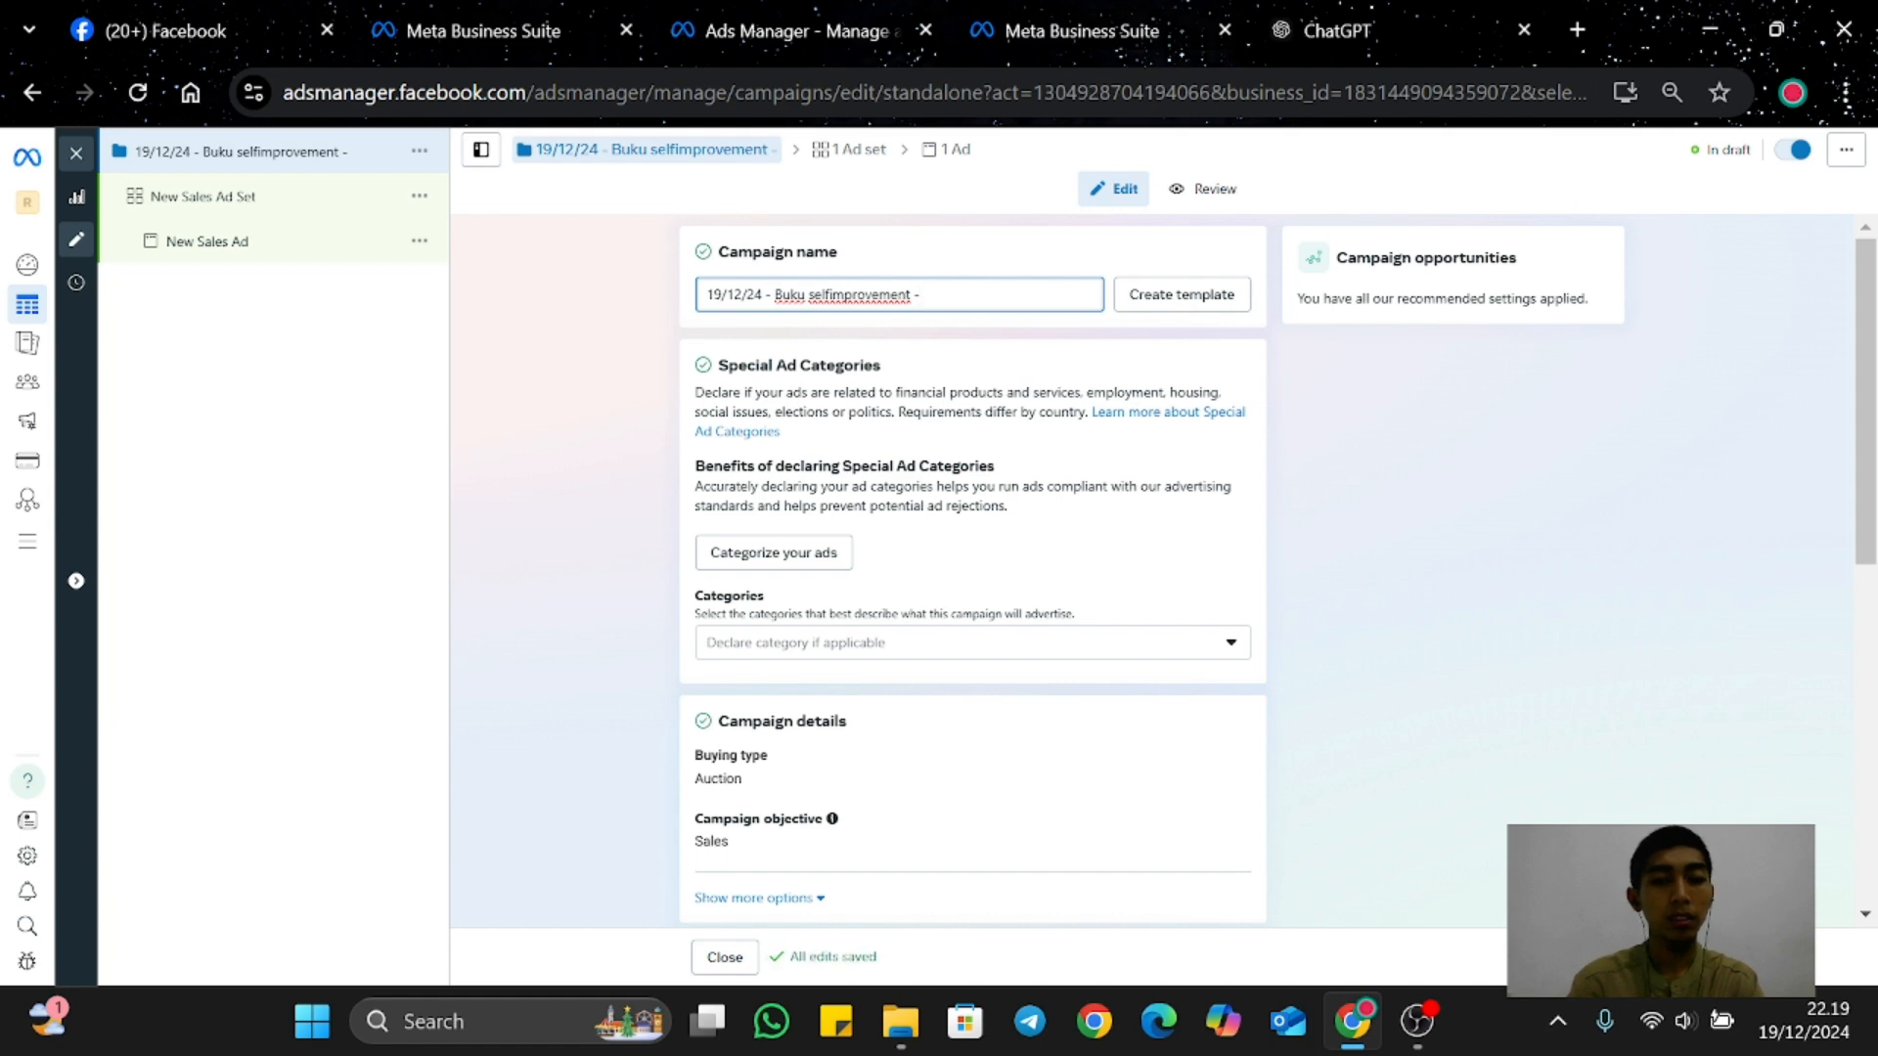
{"action": "type", "text": "Saleas"}
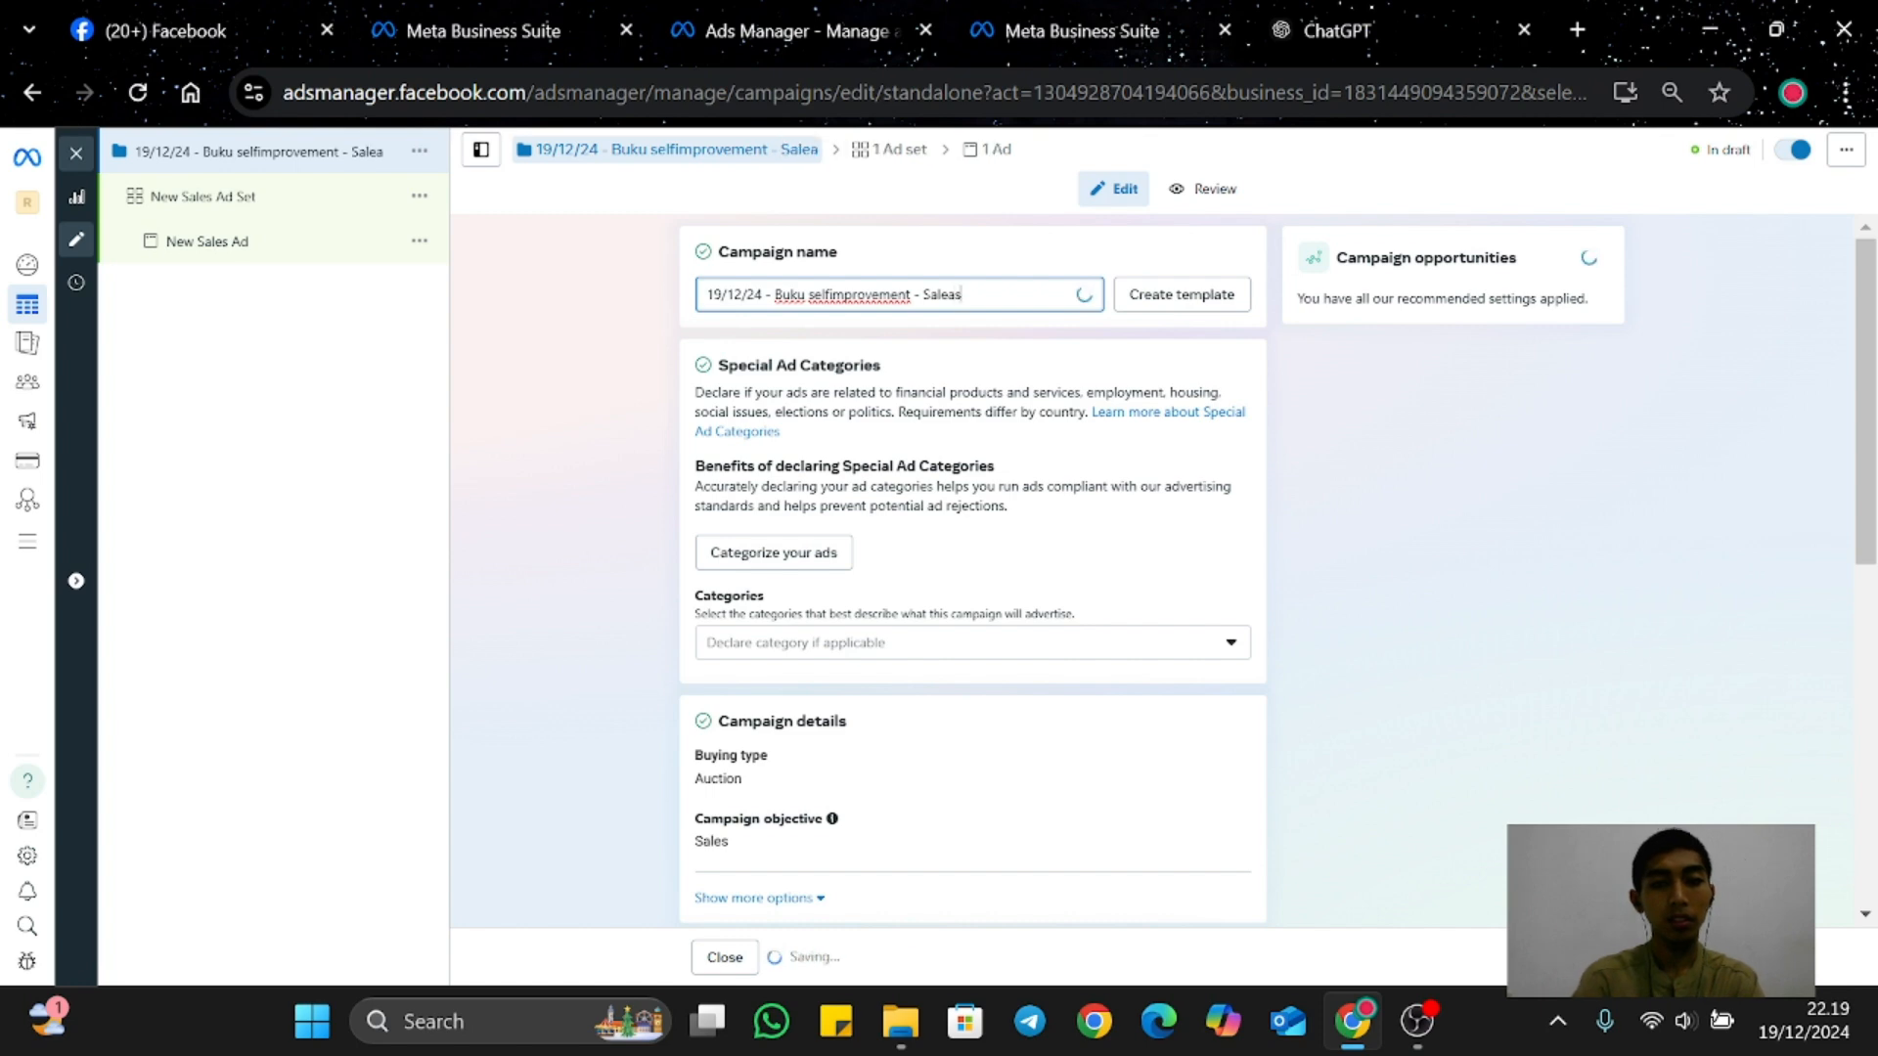
{"action": "key", "text": "BackSpace"}
{"action": "key", "text": "BackSpace"}
{"action": "type", "text": "s"}
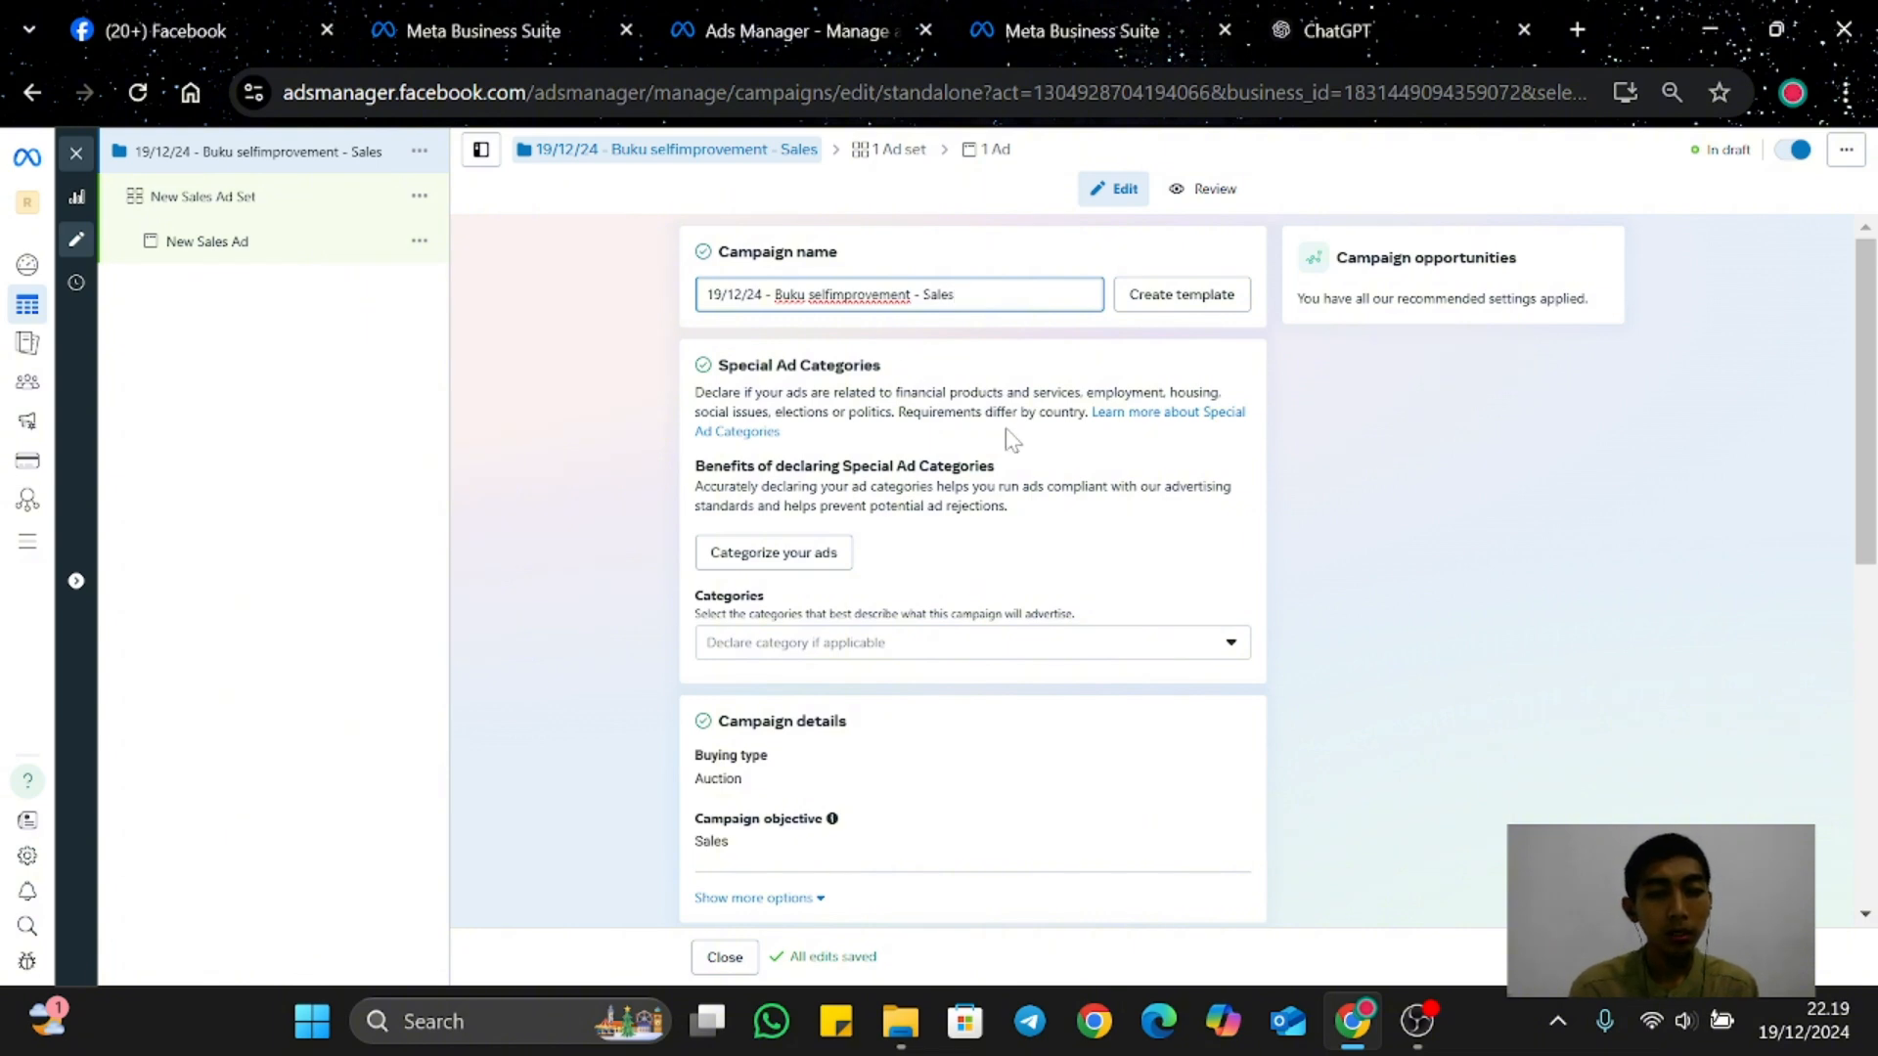
Step: Examine the available special ad categories for the campaign and close the list without declaring any
{"action": "scroll", "coordinate": [1010, 438], "scroll_direction": "down", "scroll_amount": 2}
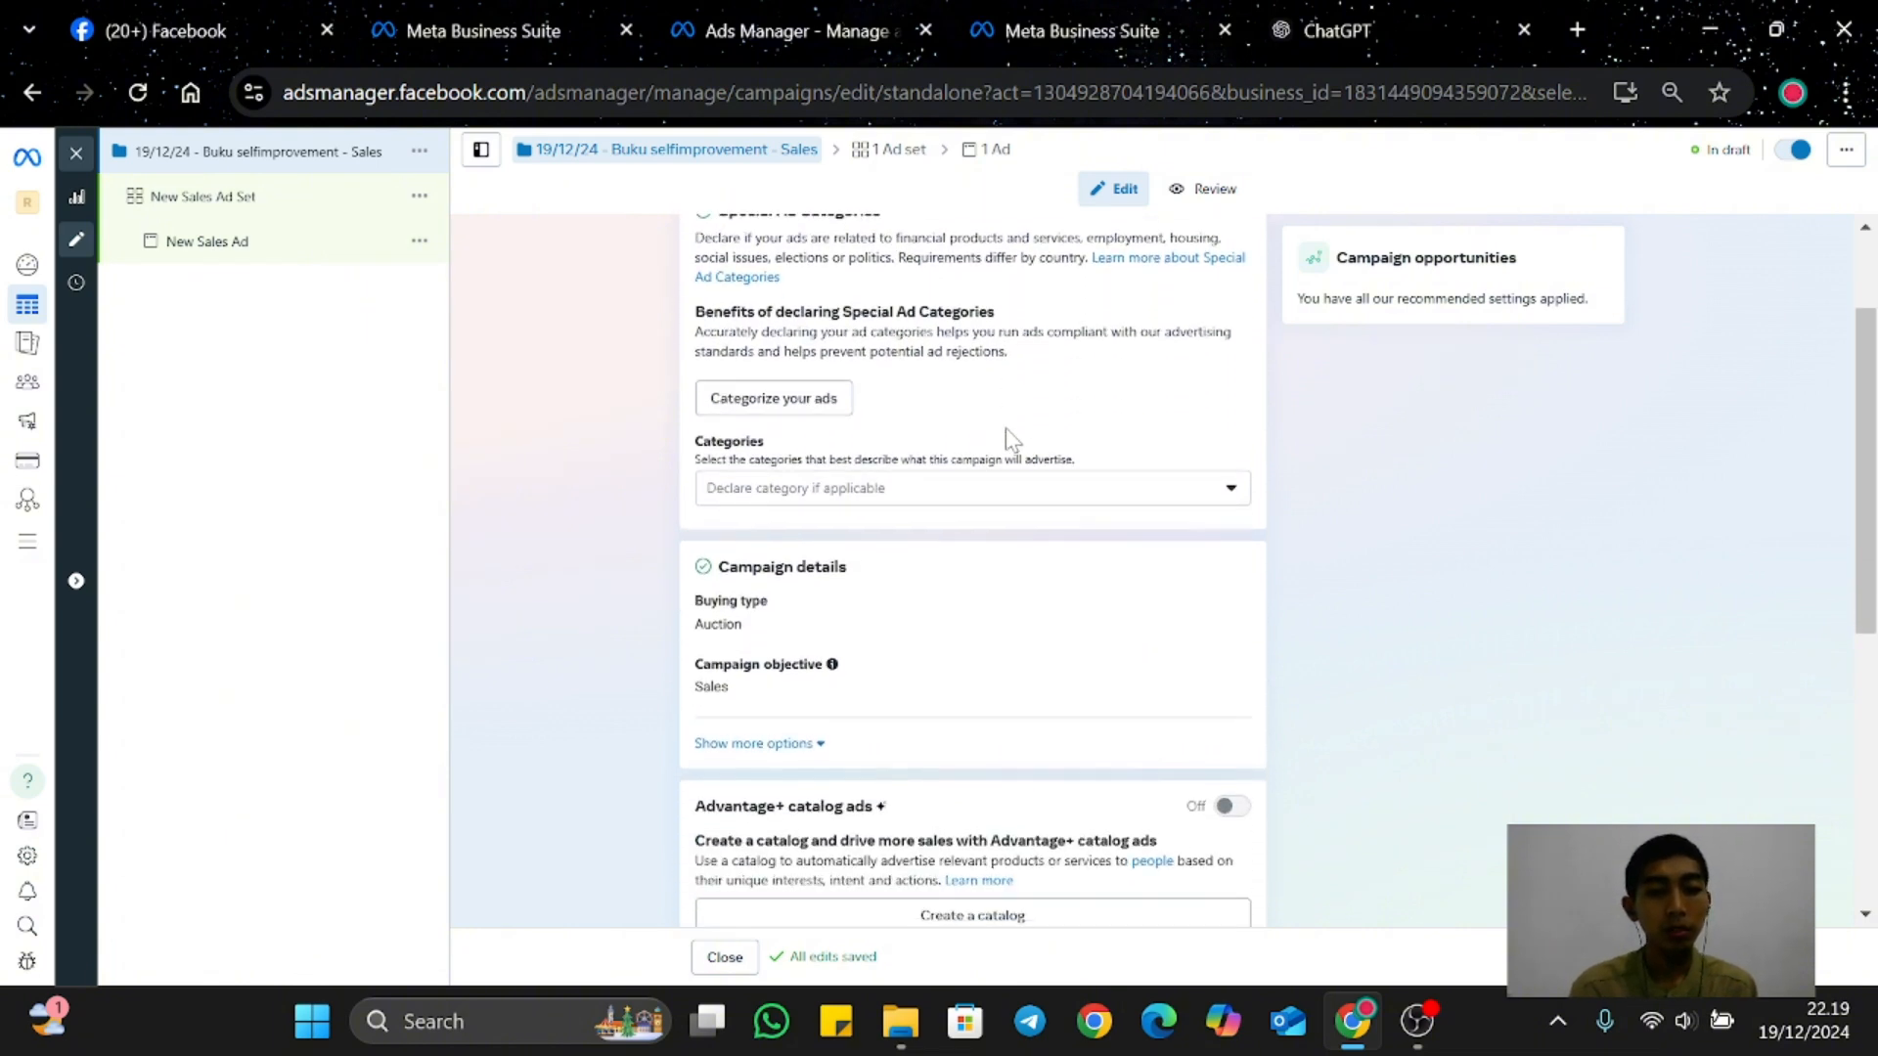
{"action": "scroll", "coordinate": [1005, 436], "scroll_direction": "down", "scroll_amount": 1}
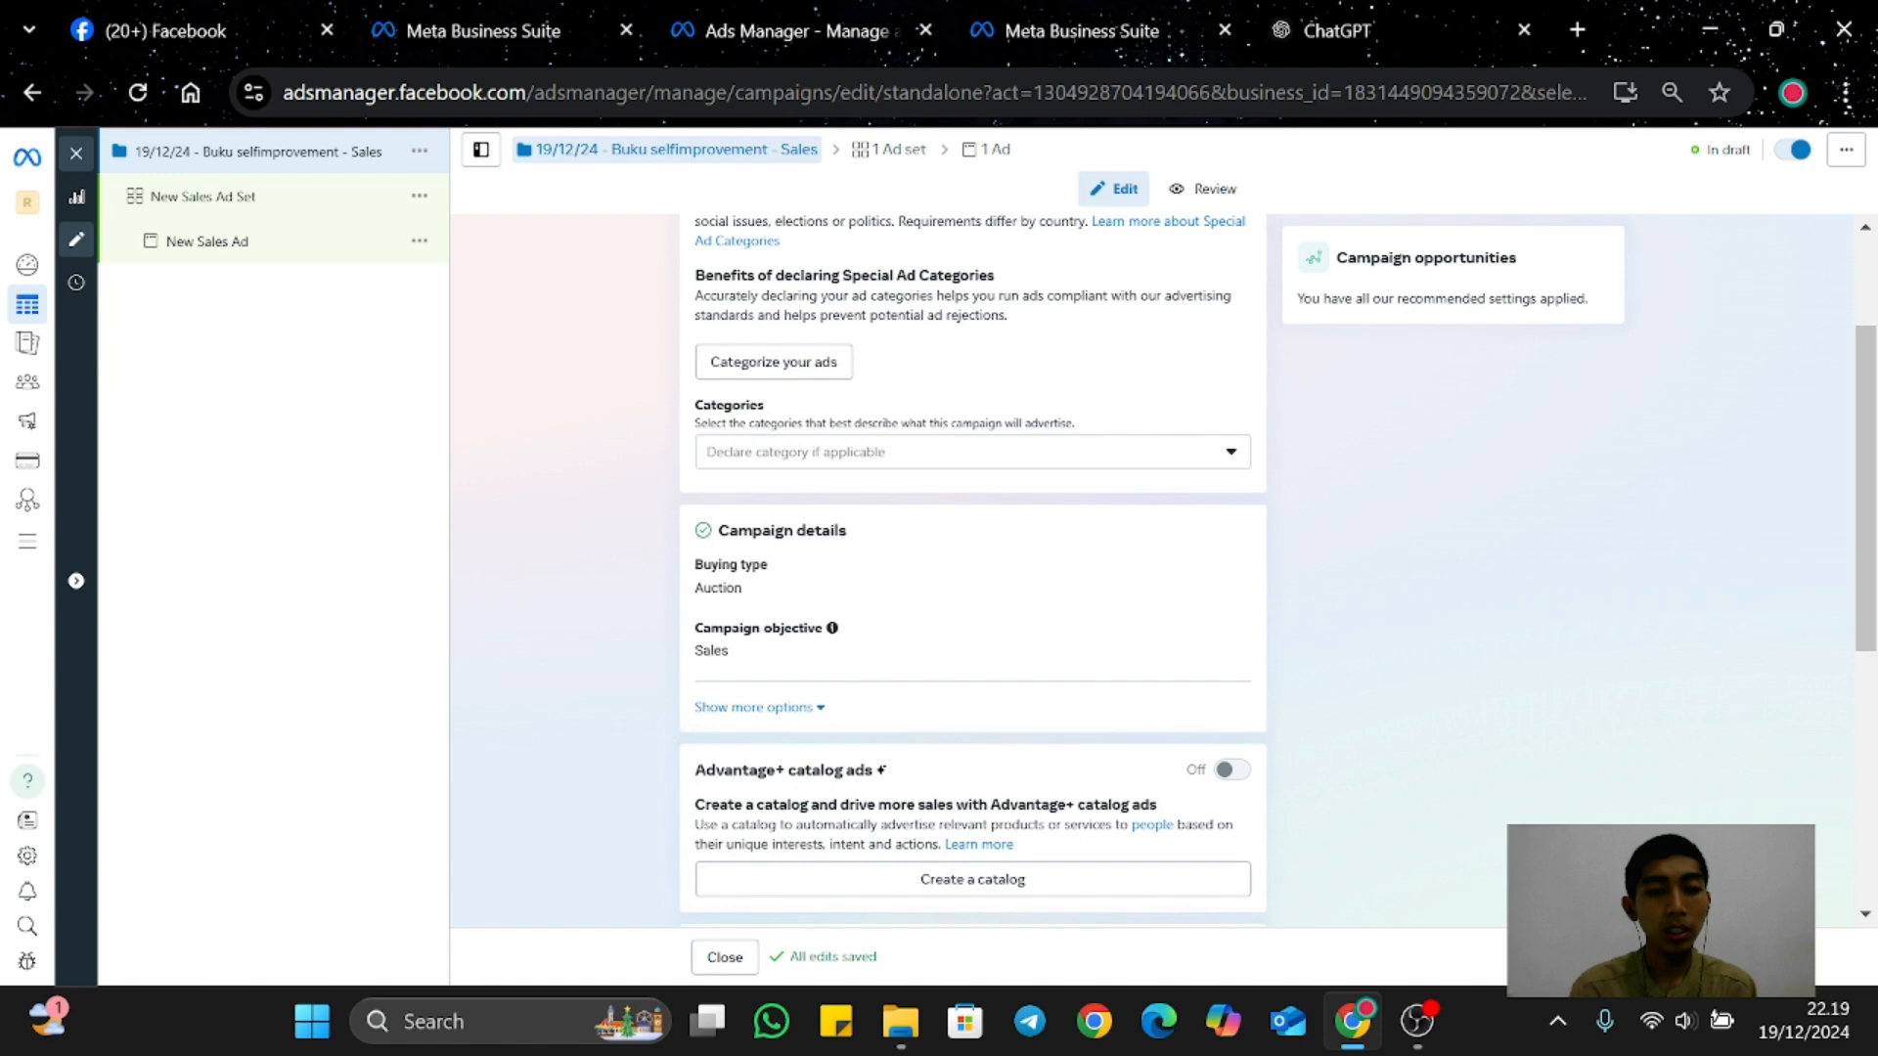
{"action": "left_click", "coordinate": [949, 442]}
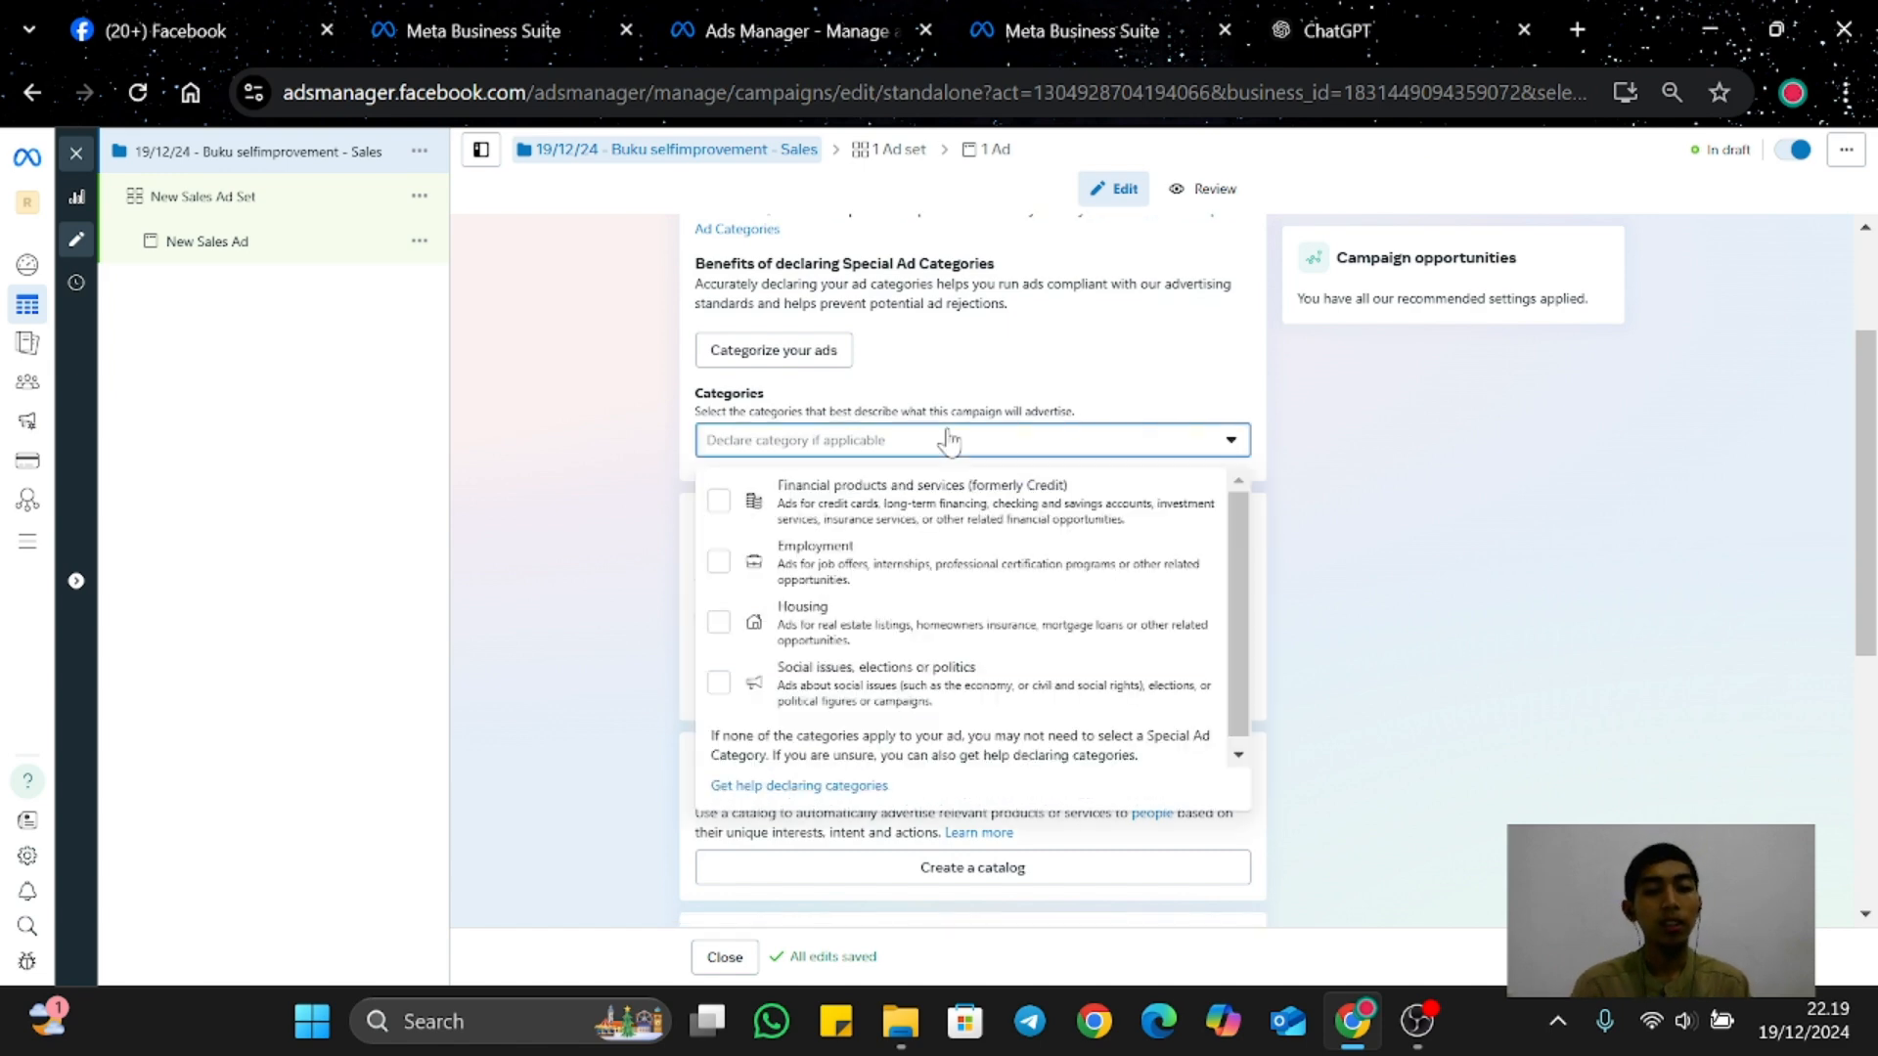
{"action": "scroll", "coordinate": [949, 442], "scroll_direction": "down", "scroll_amount": 1}
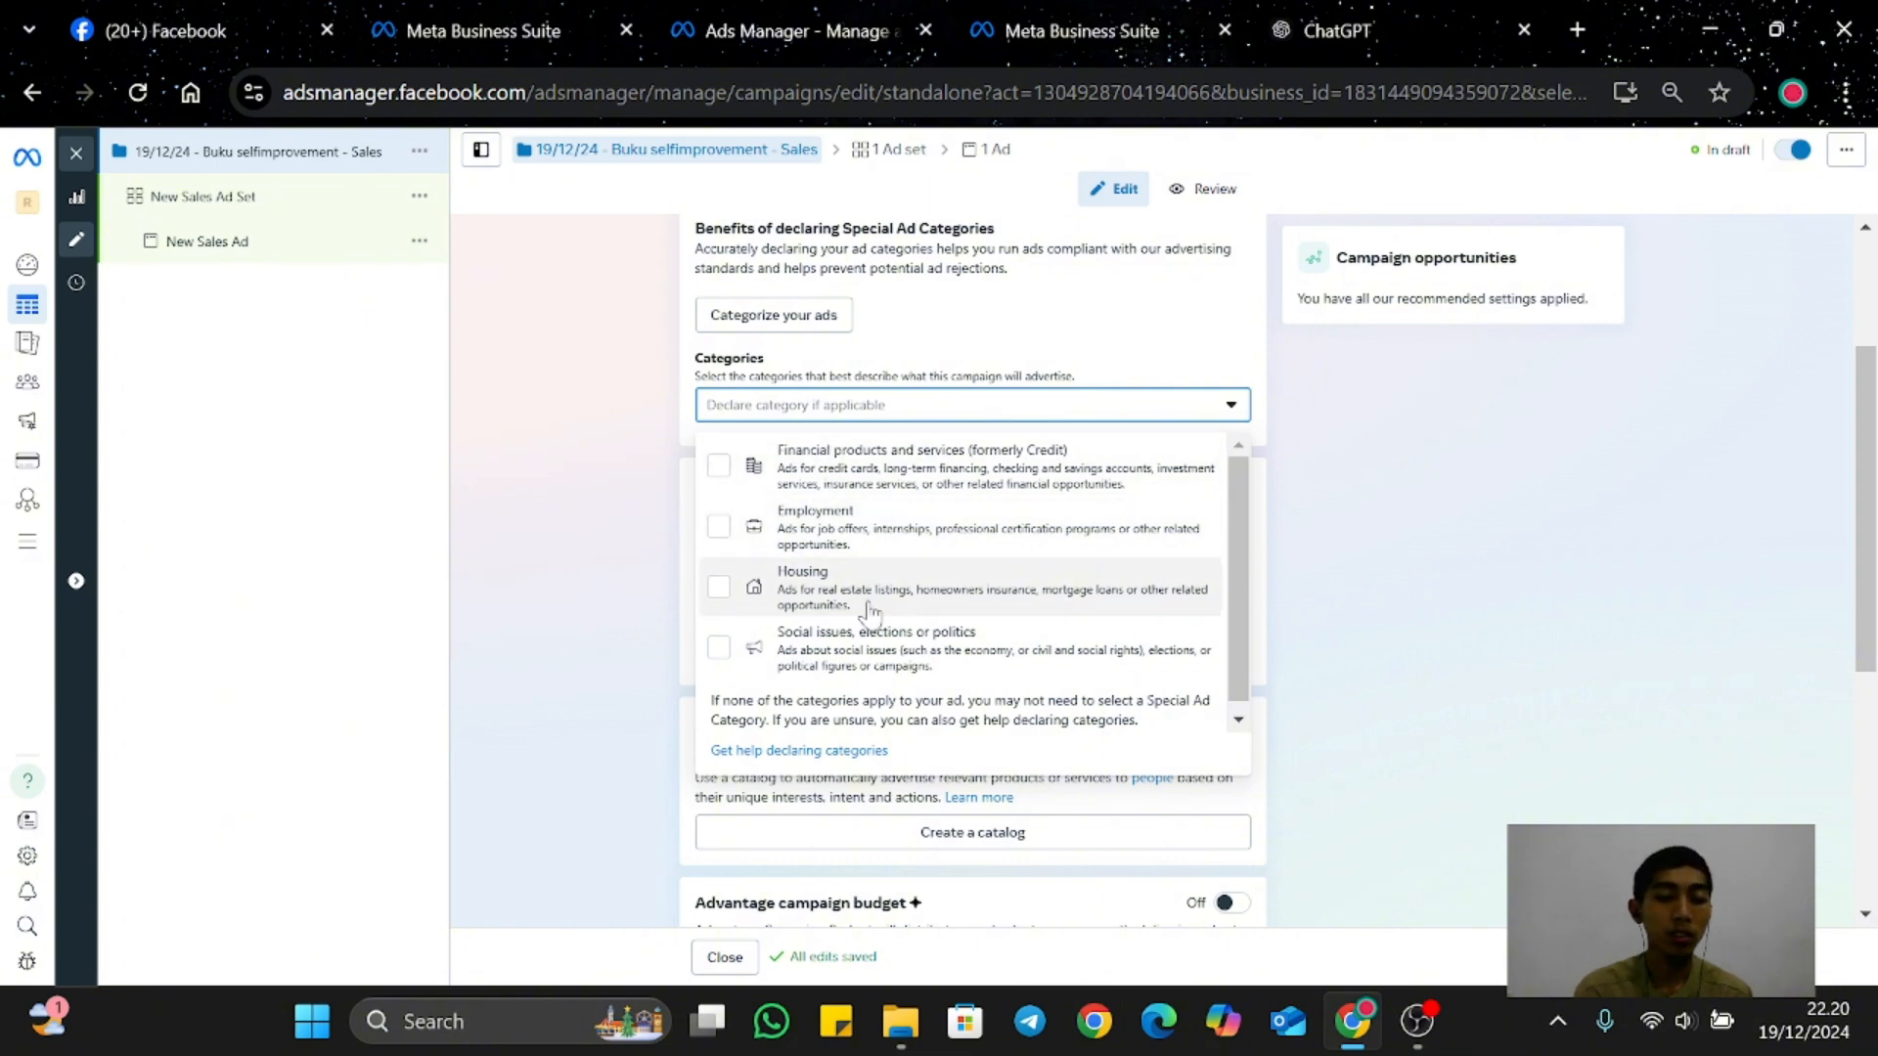
{"action": "left_click", "coordinate": [614, 546]}
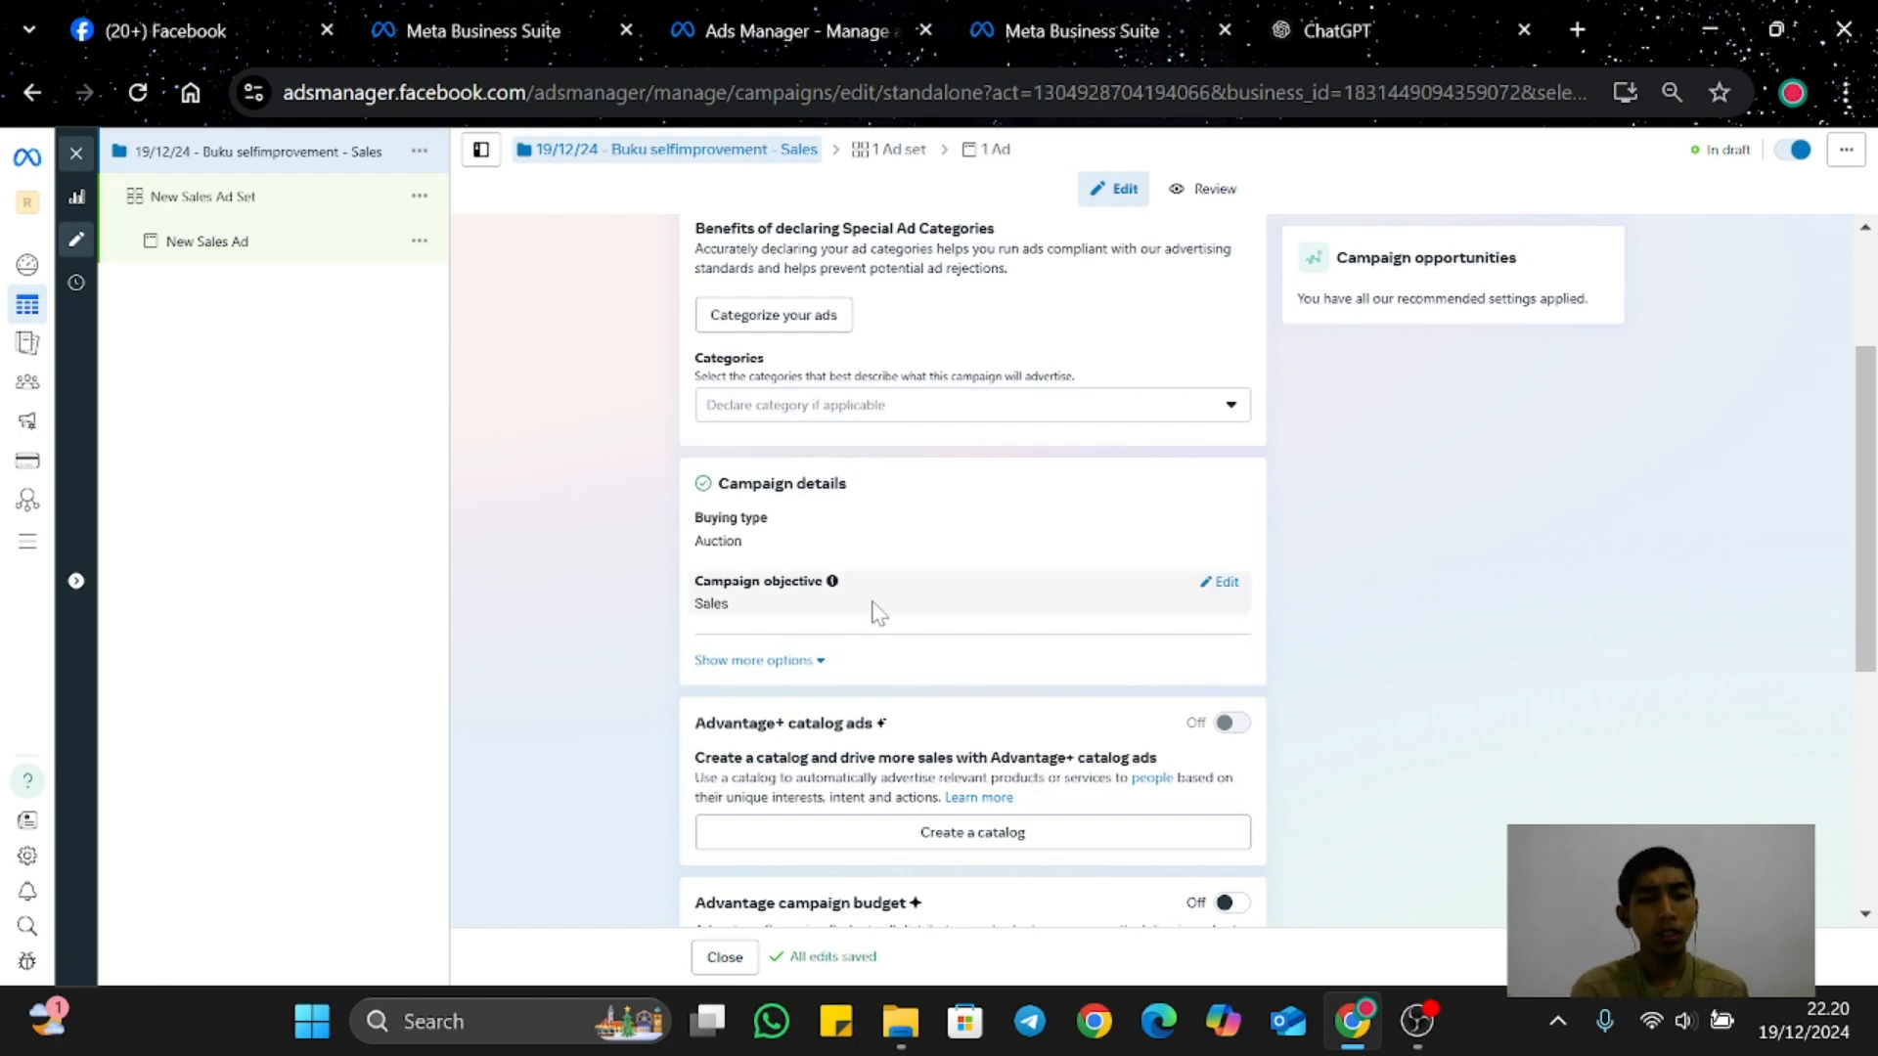
Step: Review the campaign-level settings and switch the Advantage campaign budget off and back on
{"action": "scroll", "coordinate": [890, 606], "scroll_direction": "down", "scroll_amount": 3}
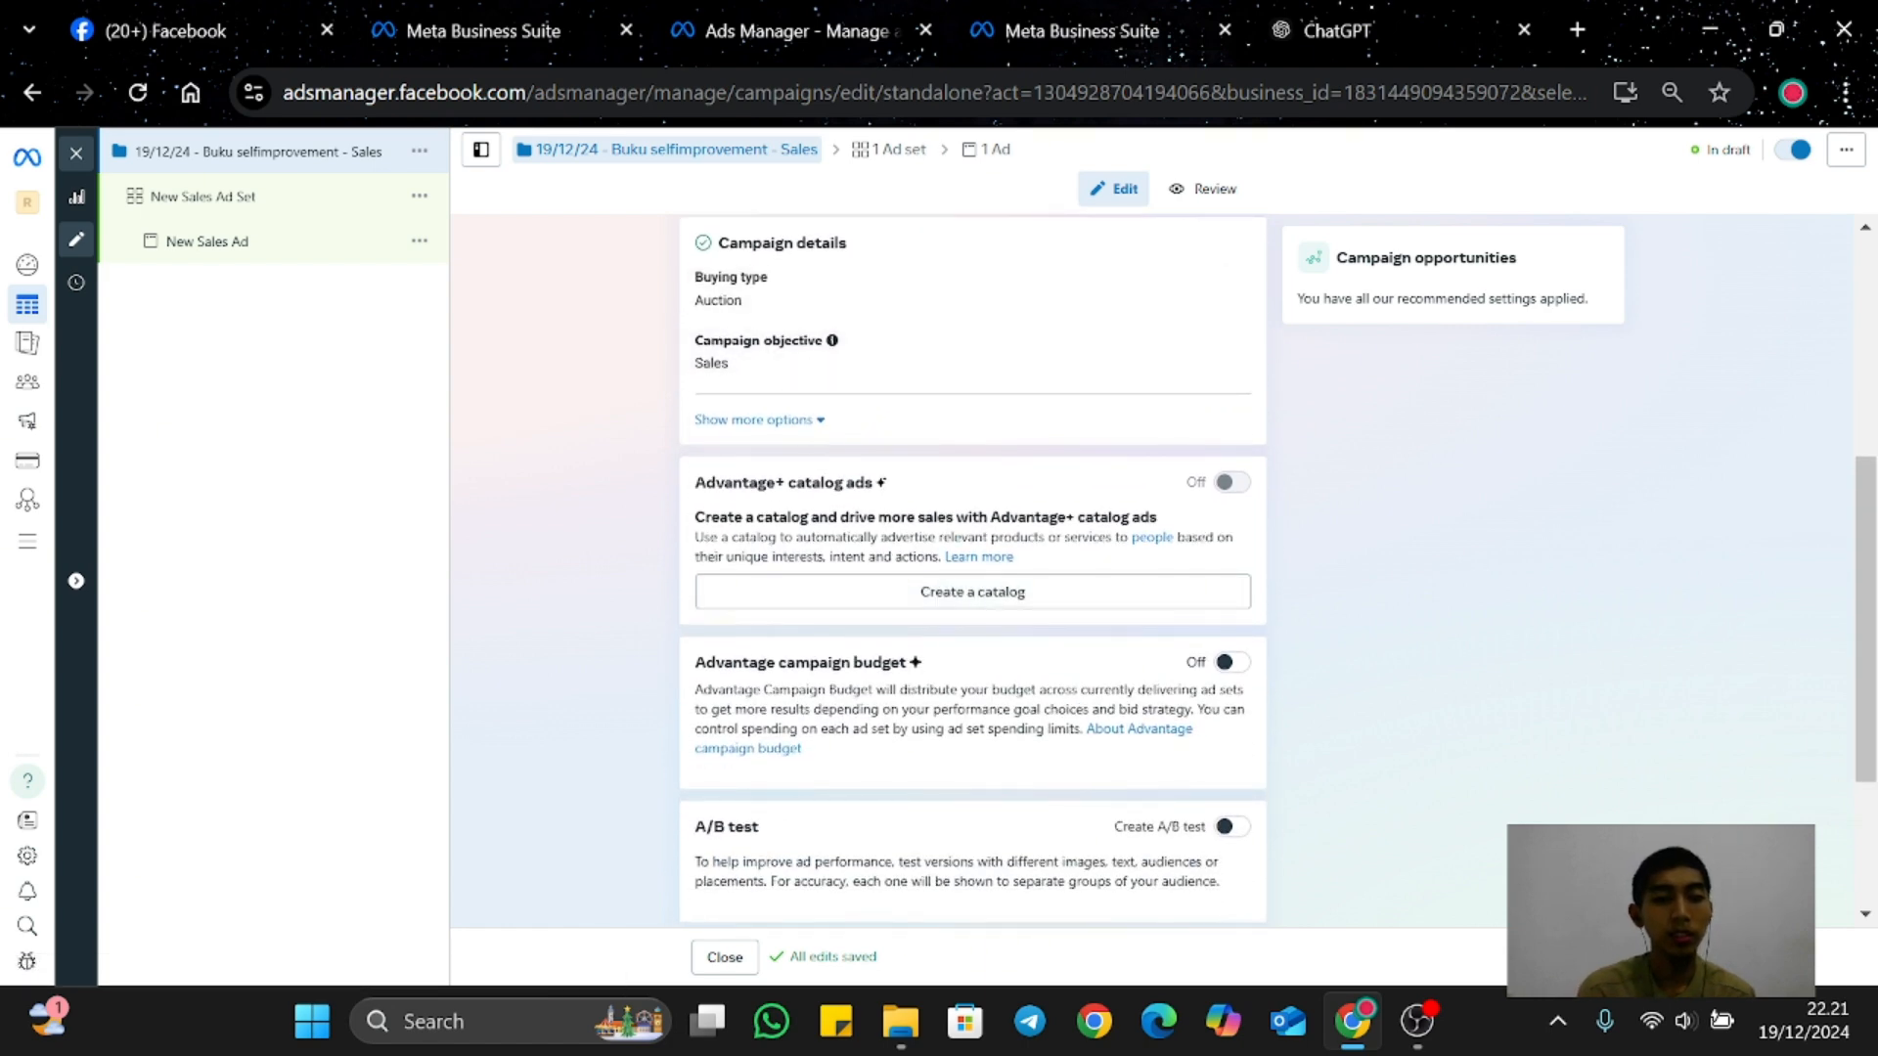
{"action": "scroll", "coordinate": [790, 406], "scroll_direction": "down", "scroll_amount": 1}
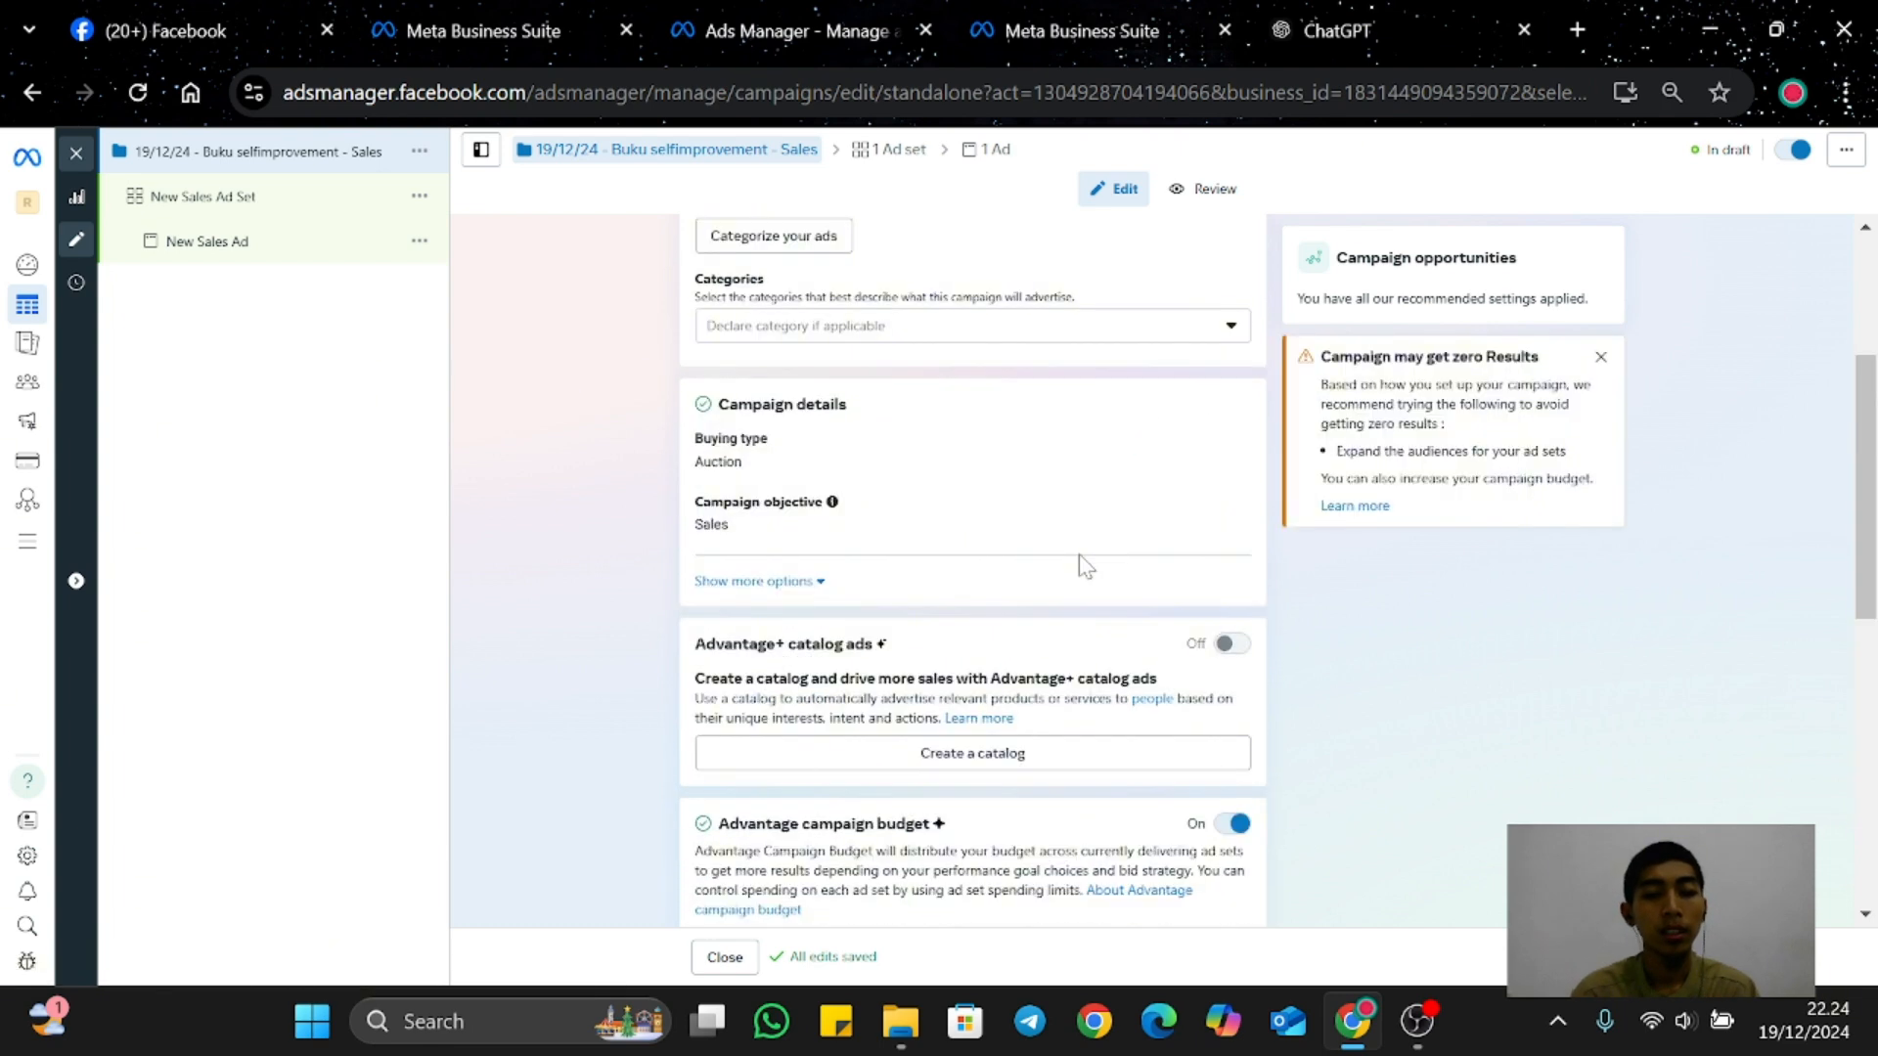
{"action": "scroll", "coordinate": [1083, 565], "scroll_direction": "down", "scroll_amount": 2}
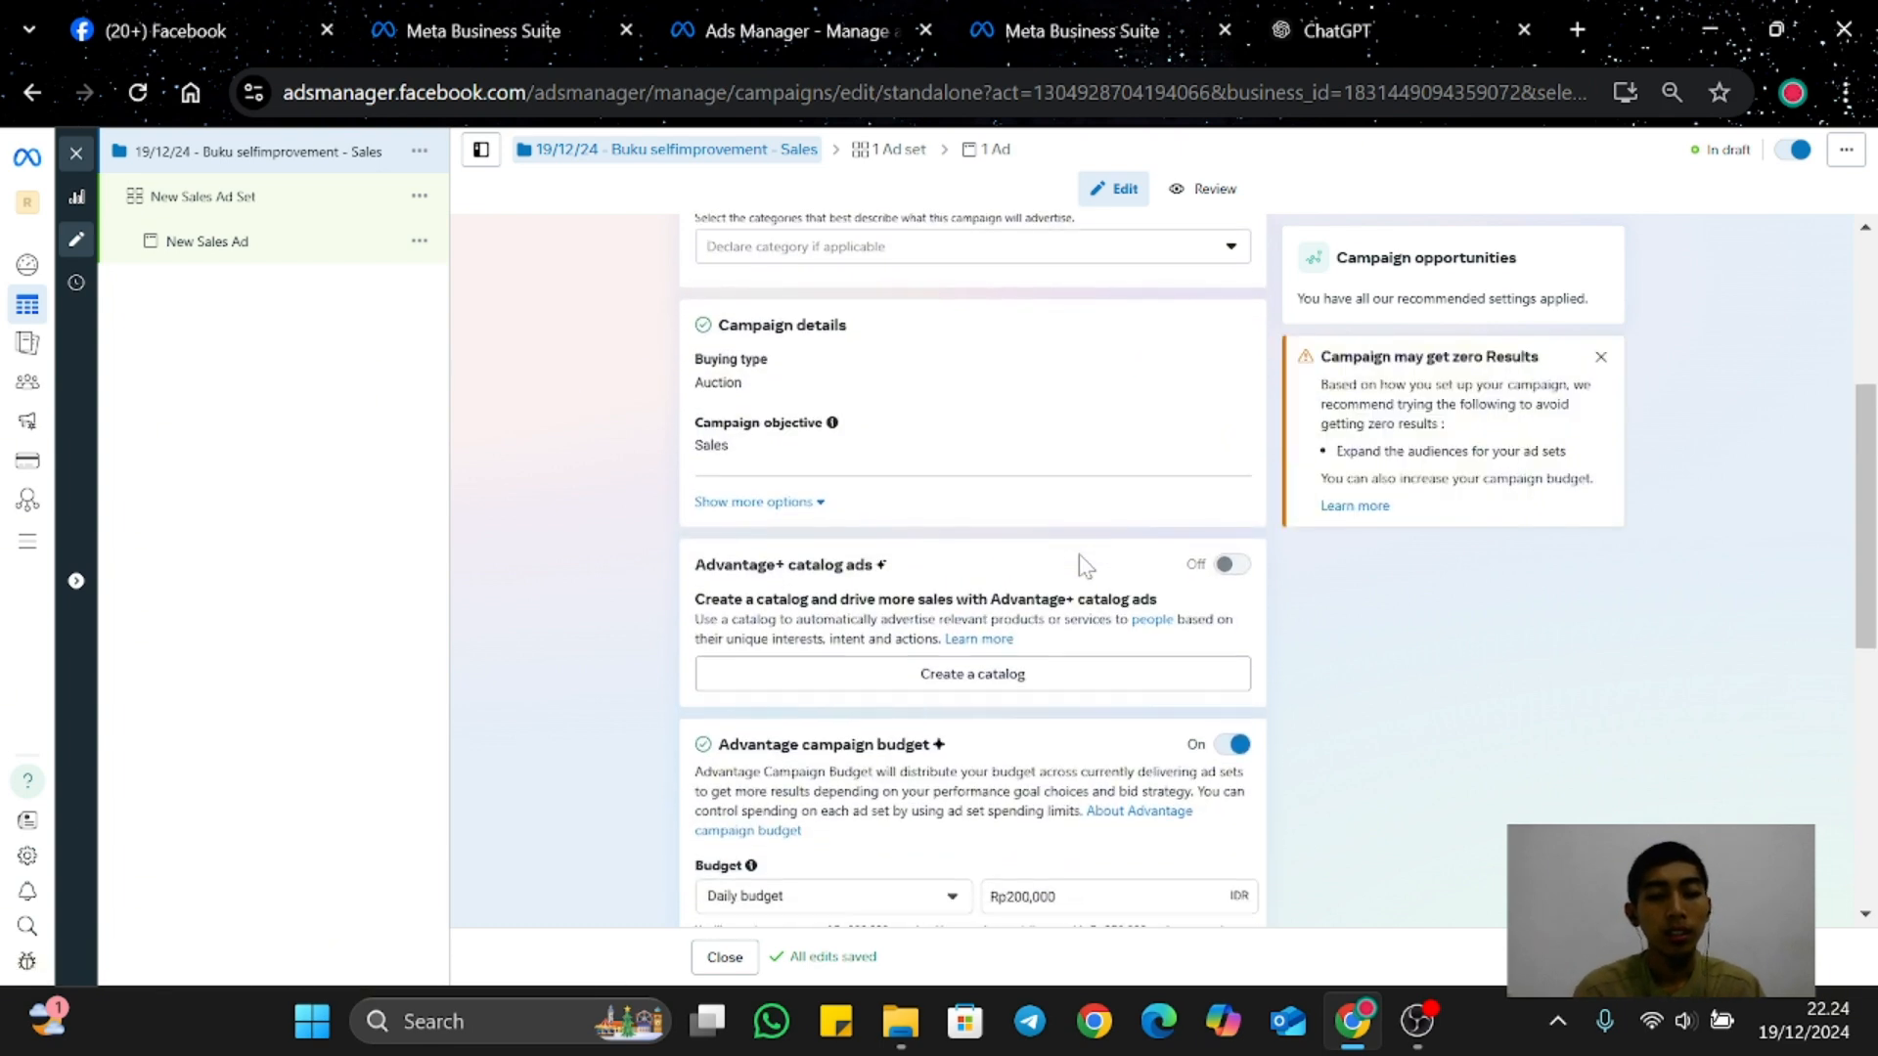
{"action": "scroll", "coordinate": [1084, 565], "scroll_direction": "down", "scroll_amount": 1}
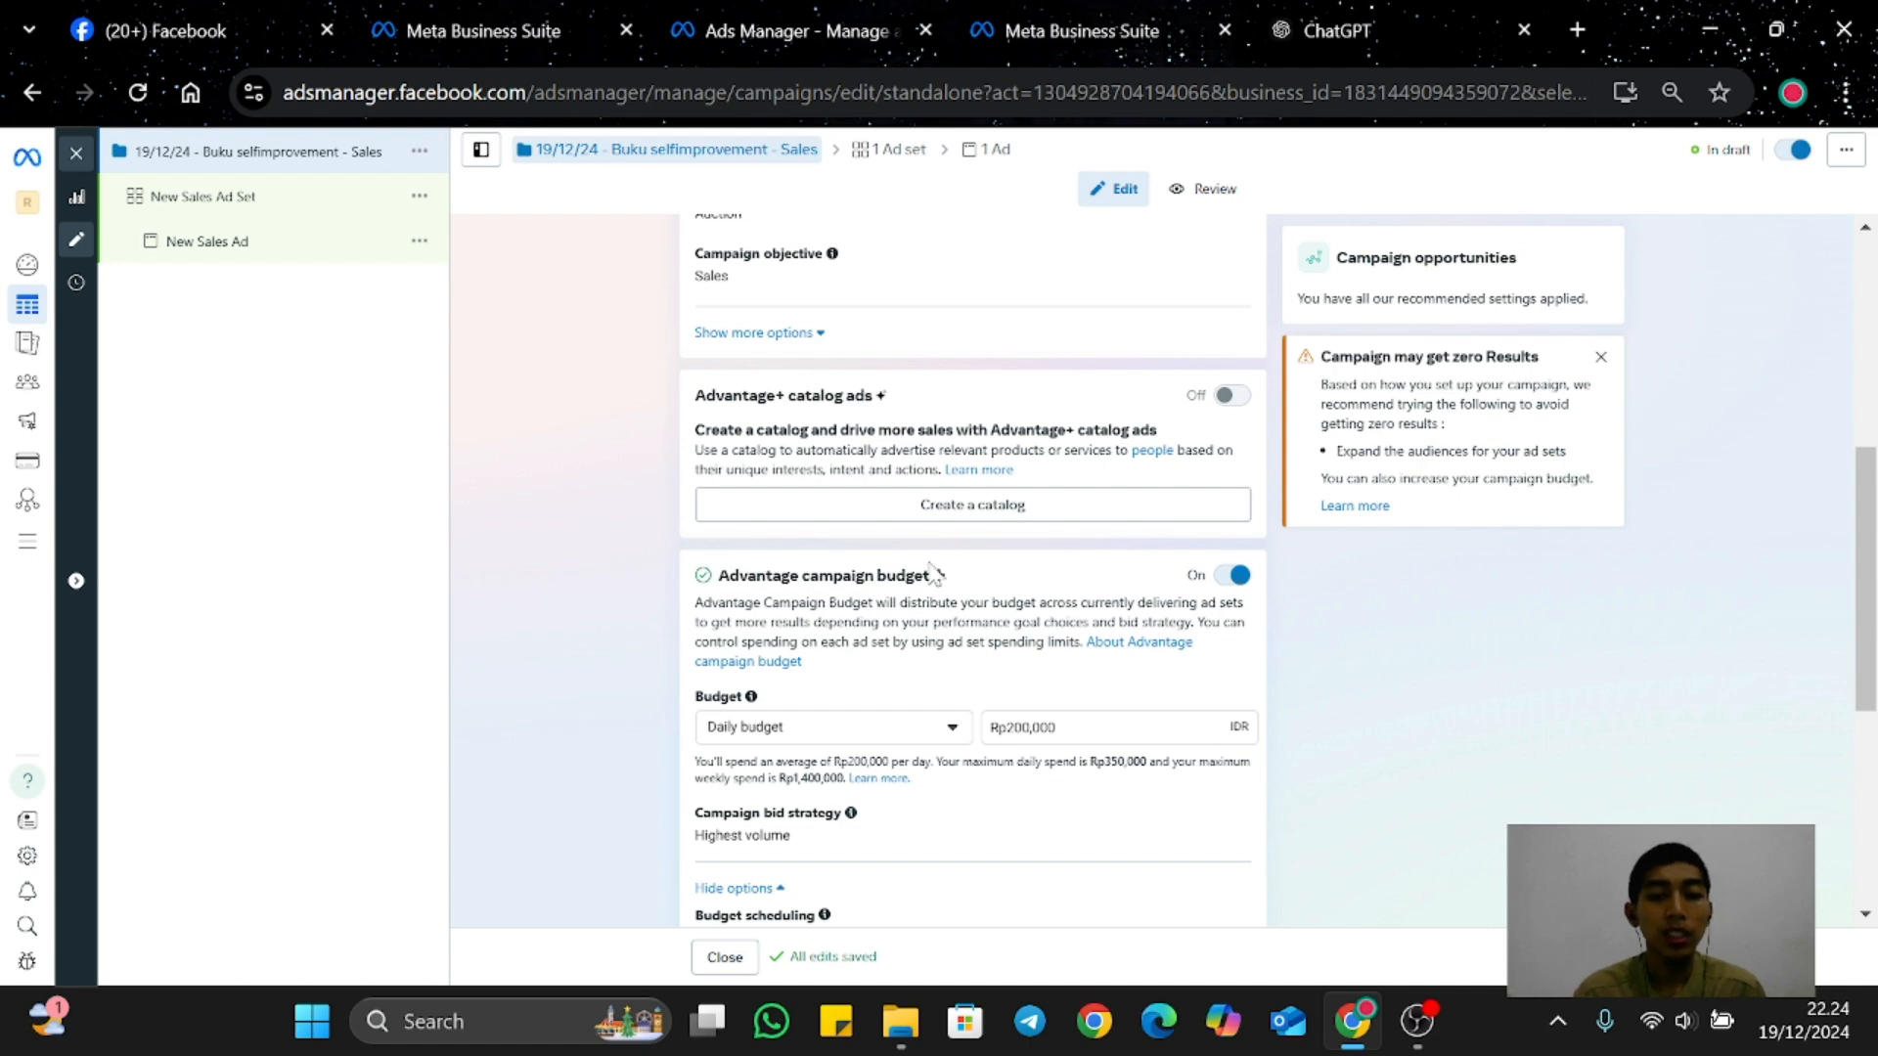
{"action": "scroll", "coordinate": [837, 633], "scroll_direction": "down", "scroll_amount": 1}
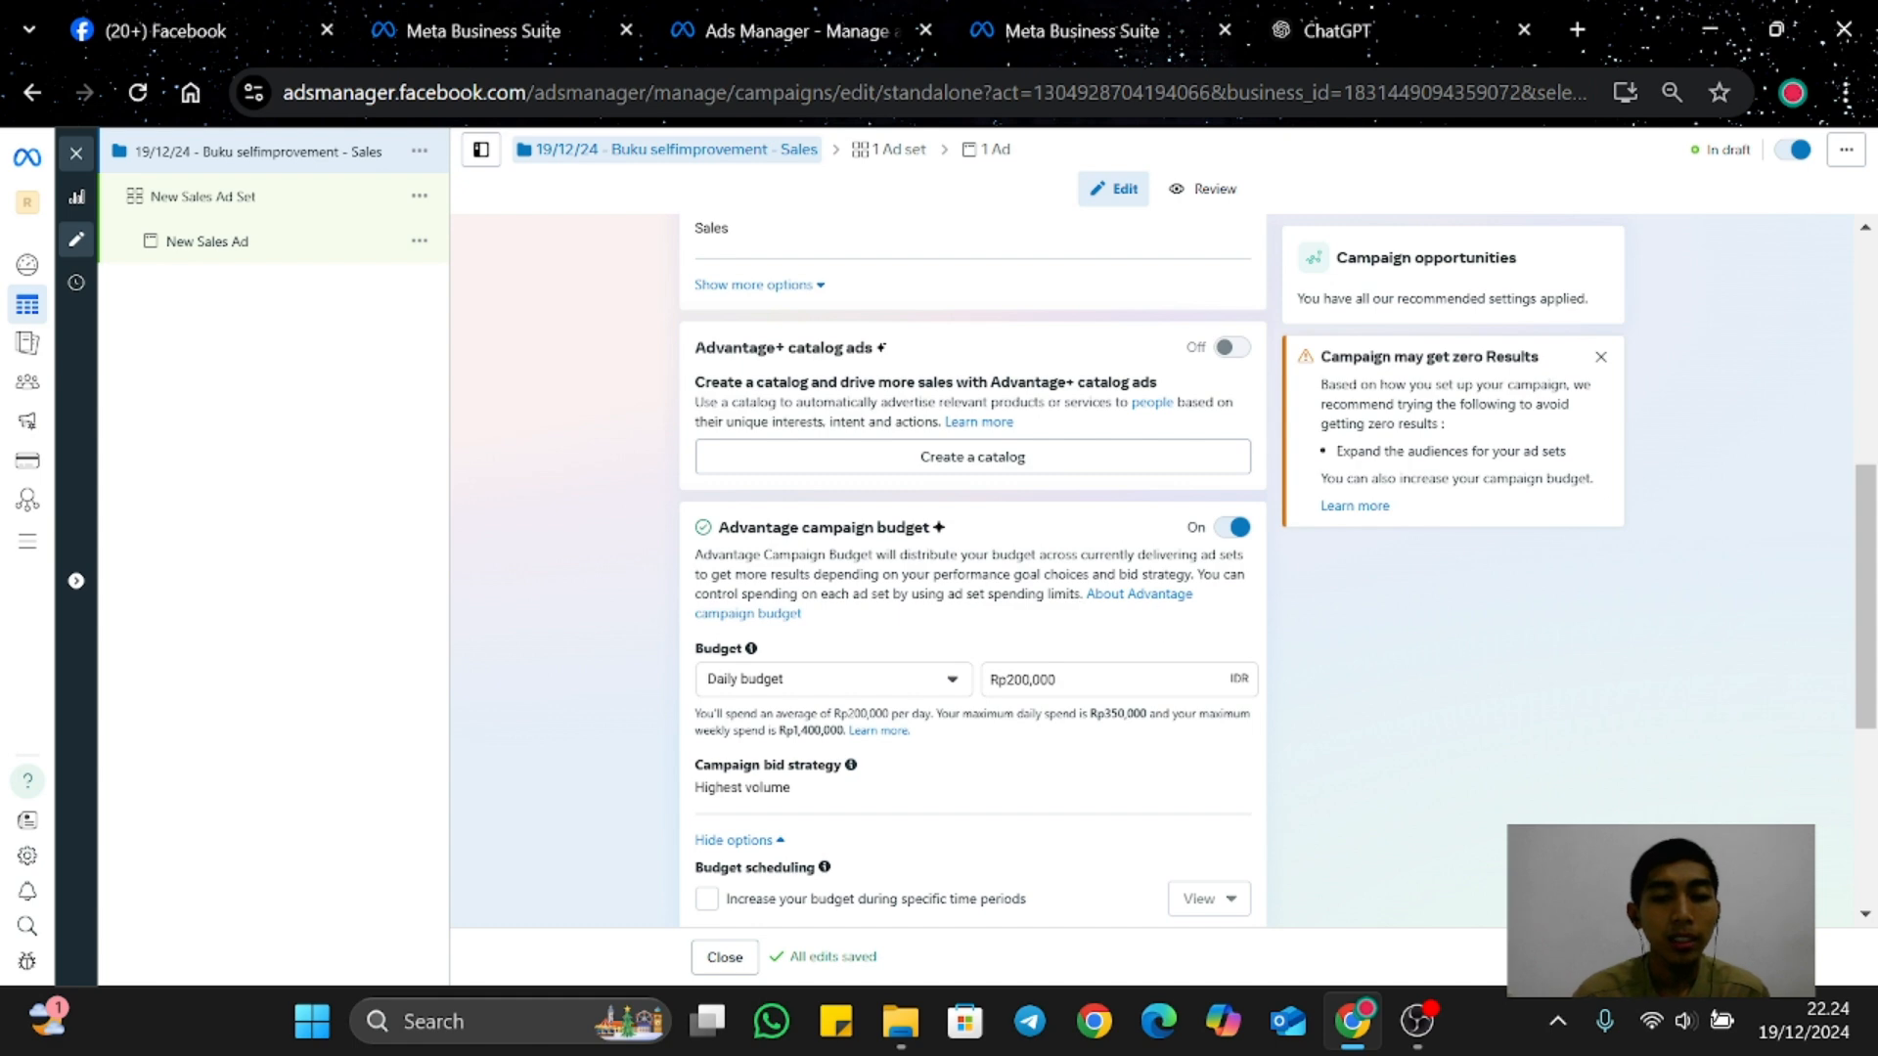
{"action": "left_click", "coordinate": [1229, 533]}
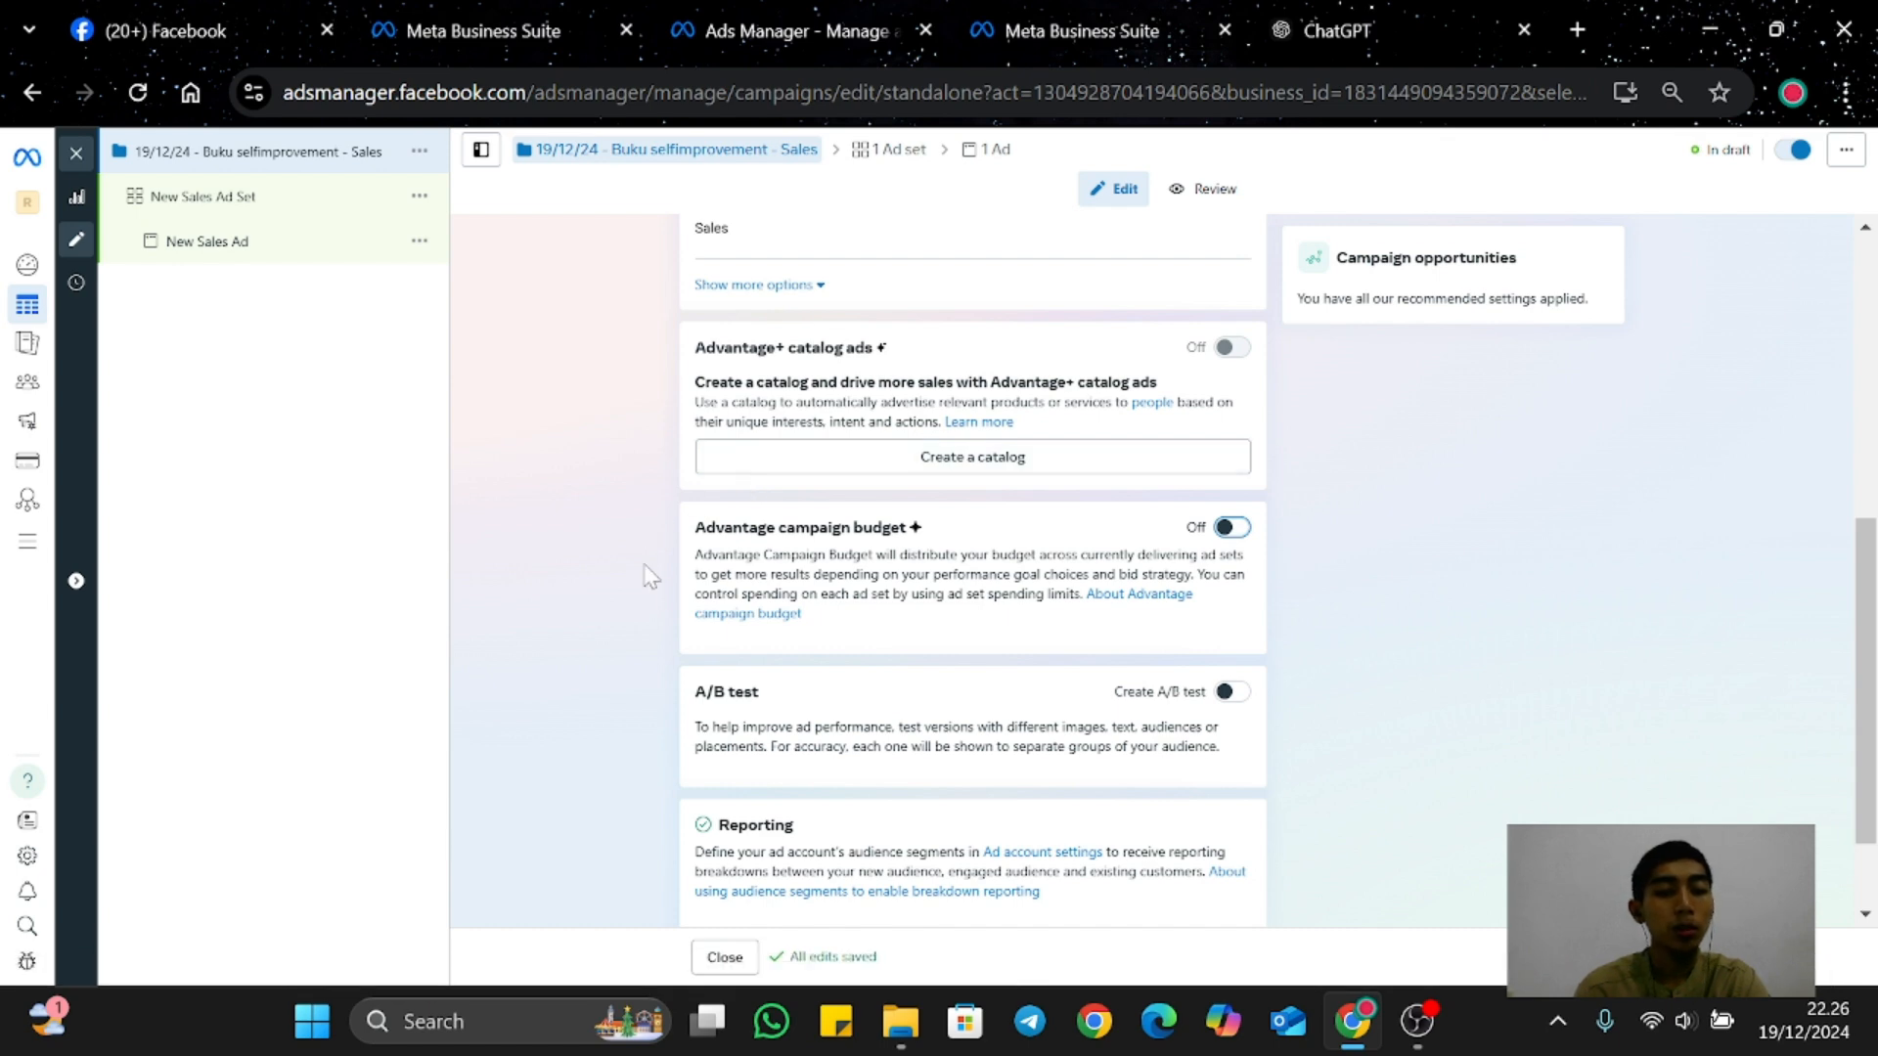
{"action": "left_click", "coordinate": [1228, 528]}
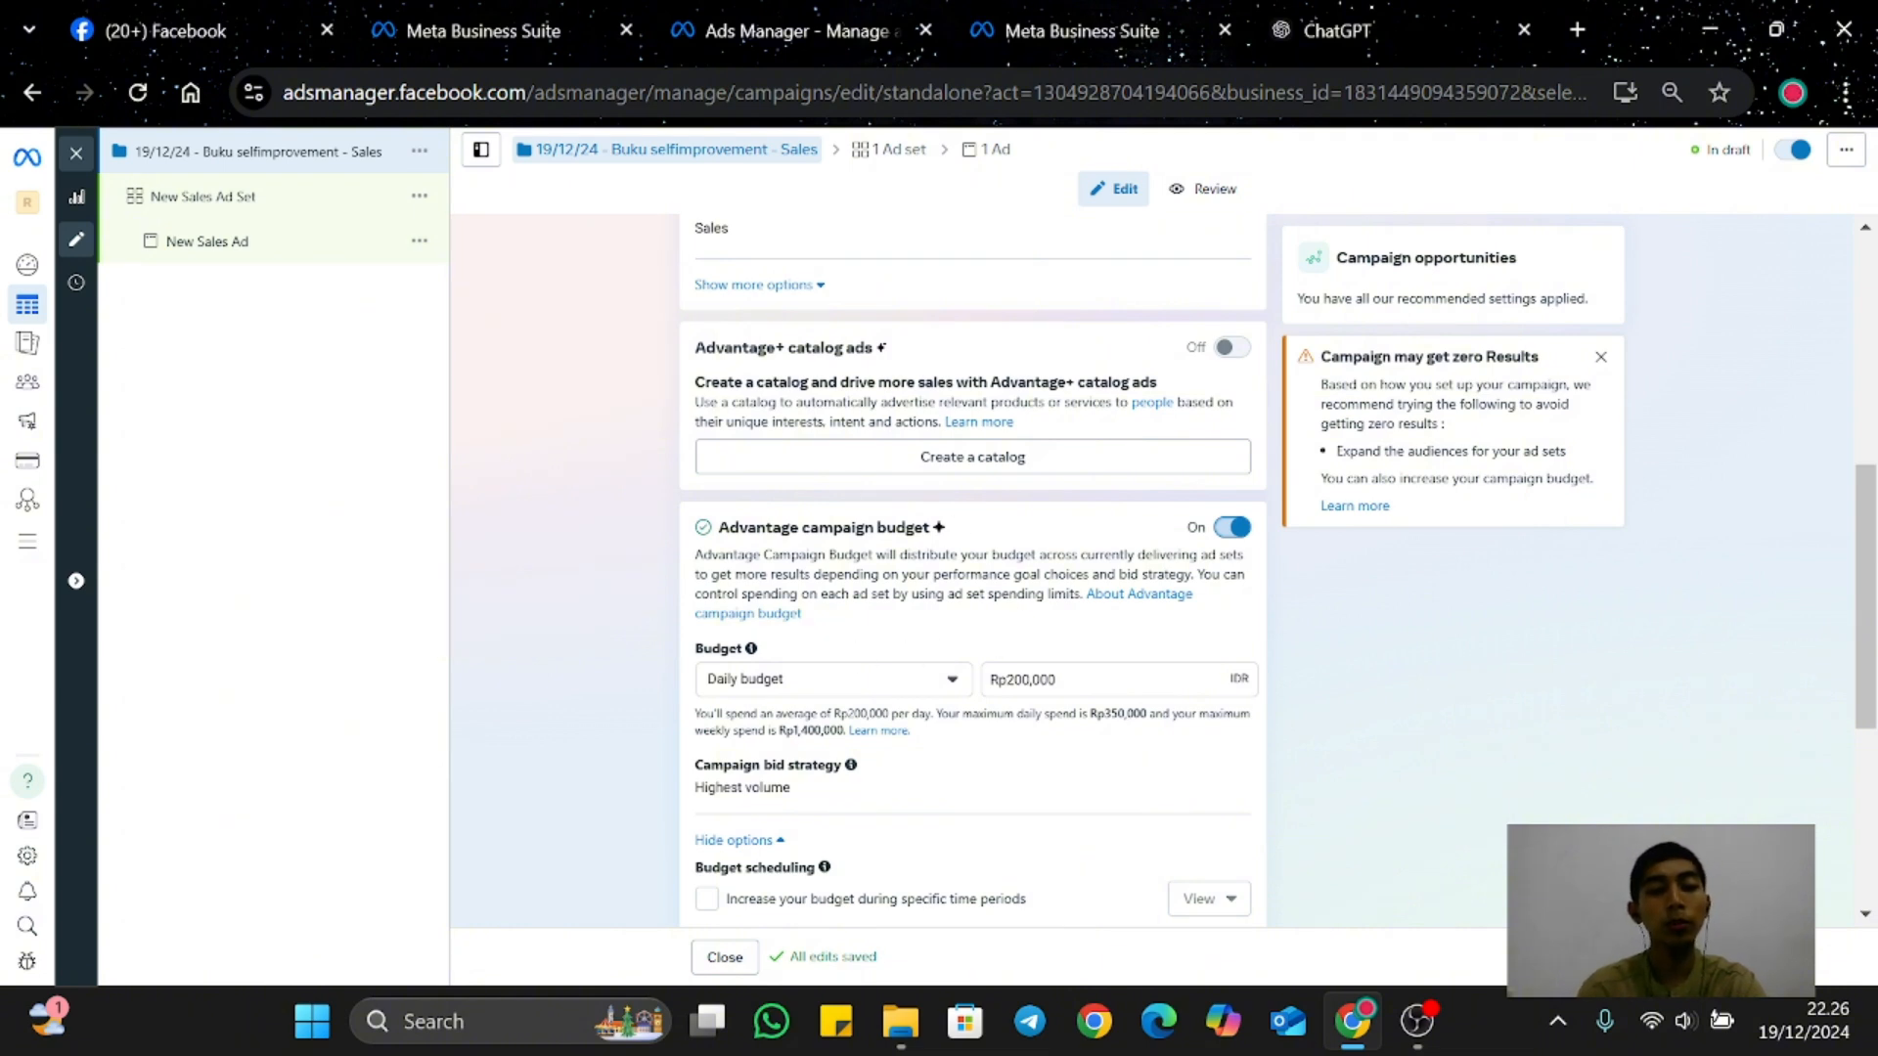
Step: Check the budget type choices, keep Daily budget, and set the campaign's daily amount to Rp500,000
{"action": "scroll", "coordinate": [973, 567], "scroll_direction": "down", "scroll_amount": 2}
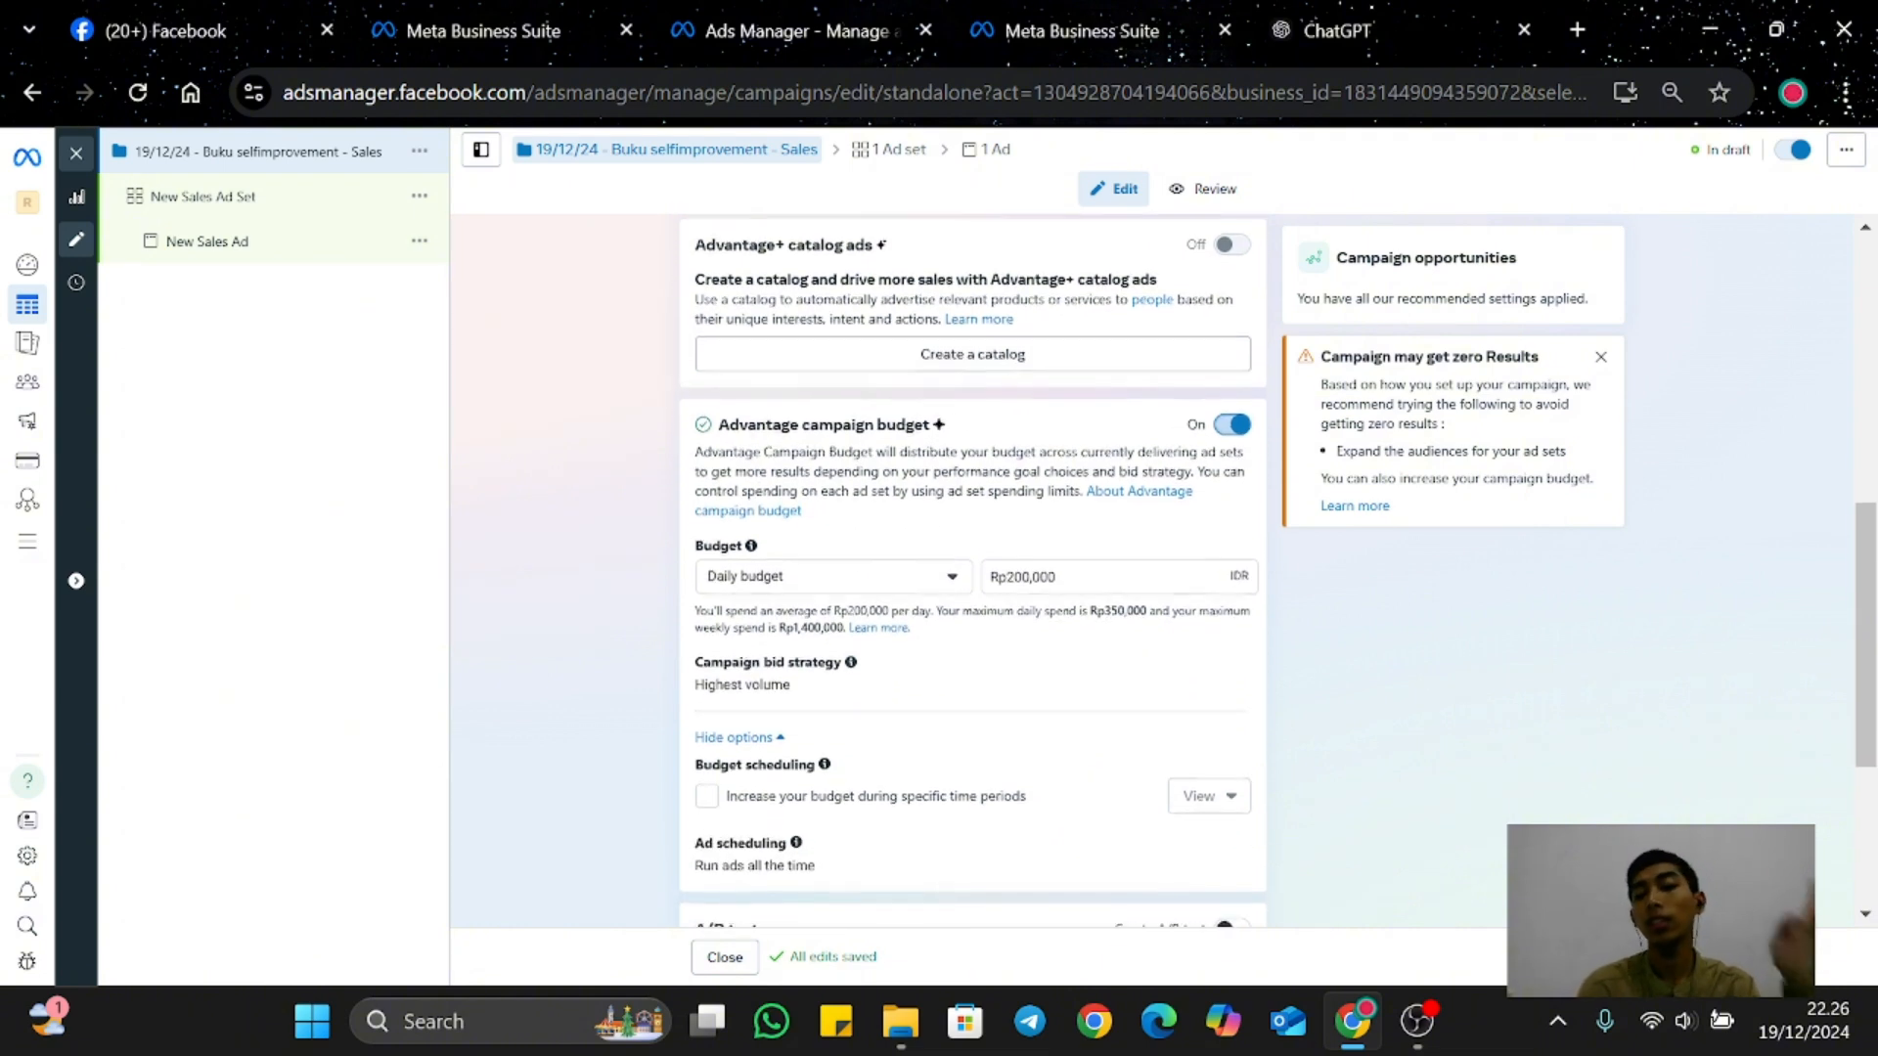
{"action": "scroll", "coordinate": [973, 568], "scroll_direction": "down", "scroll_amount": 1}
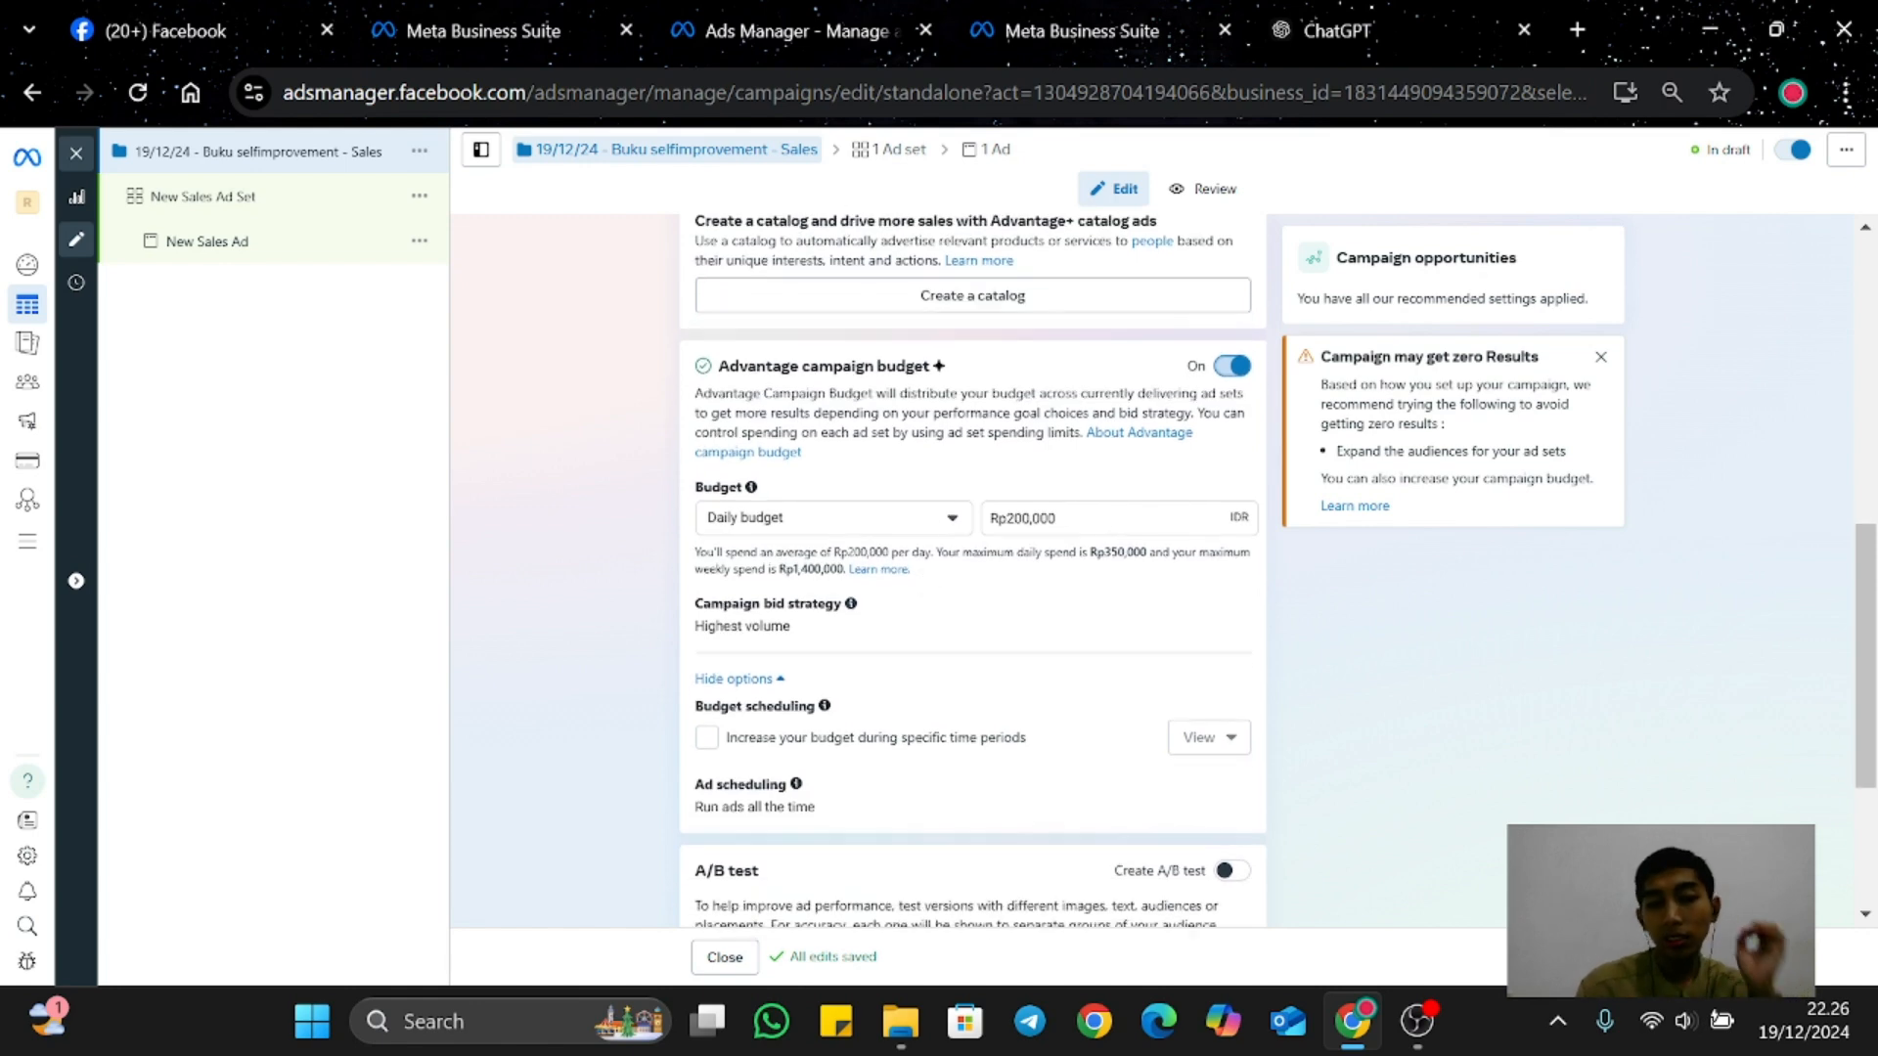
{"action": "left_click", "coordinate": [937, 525]}
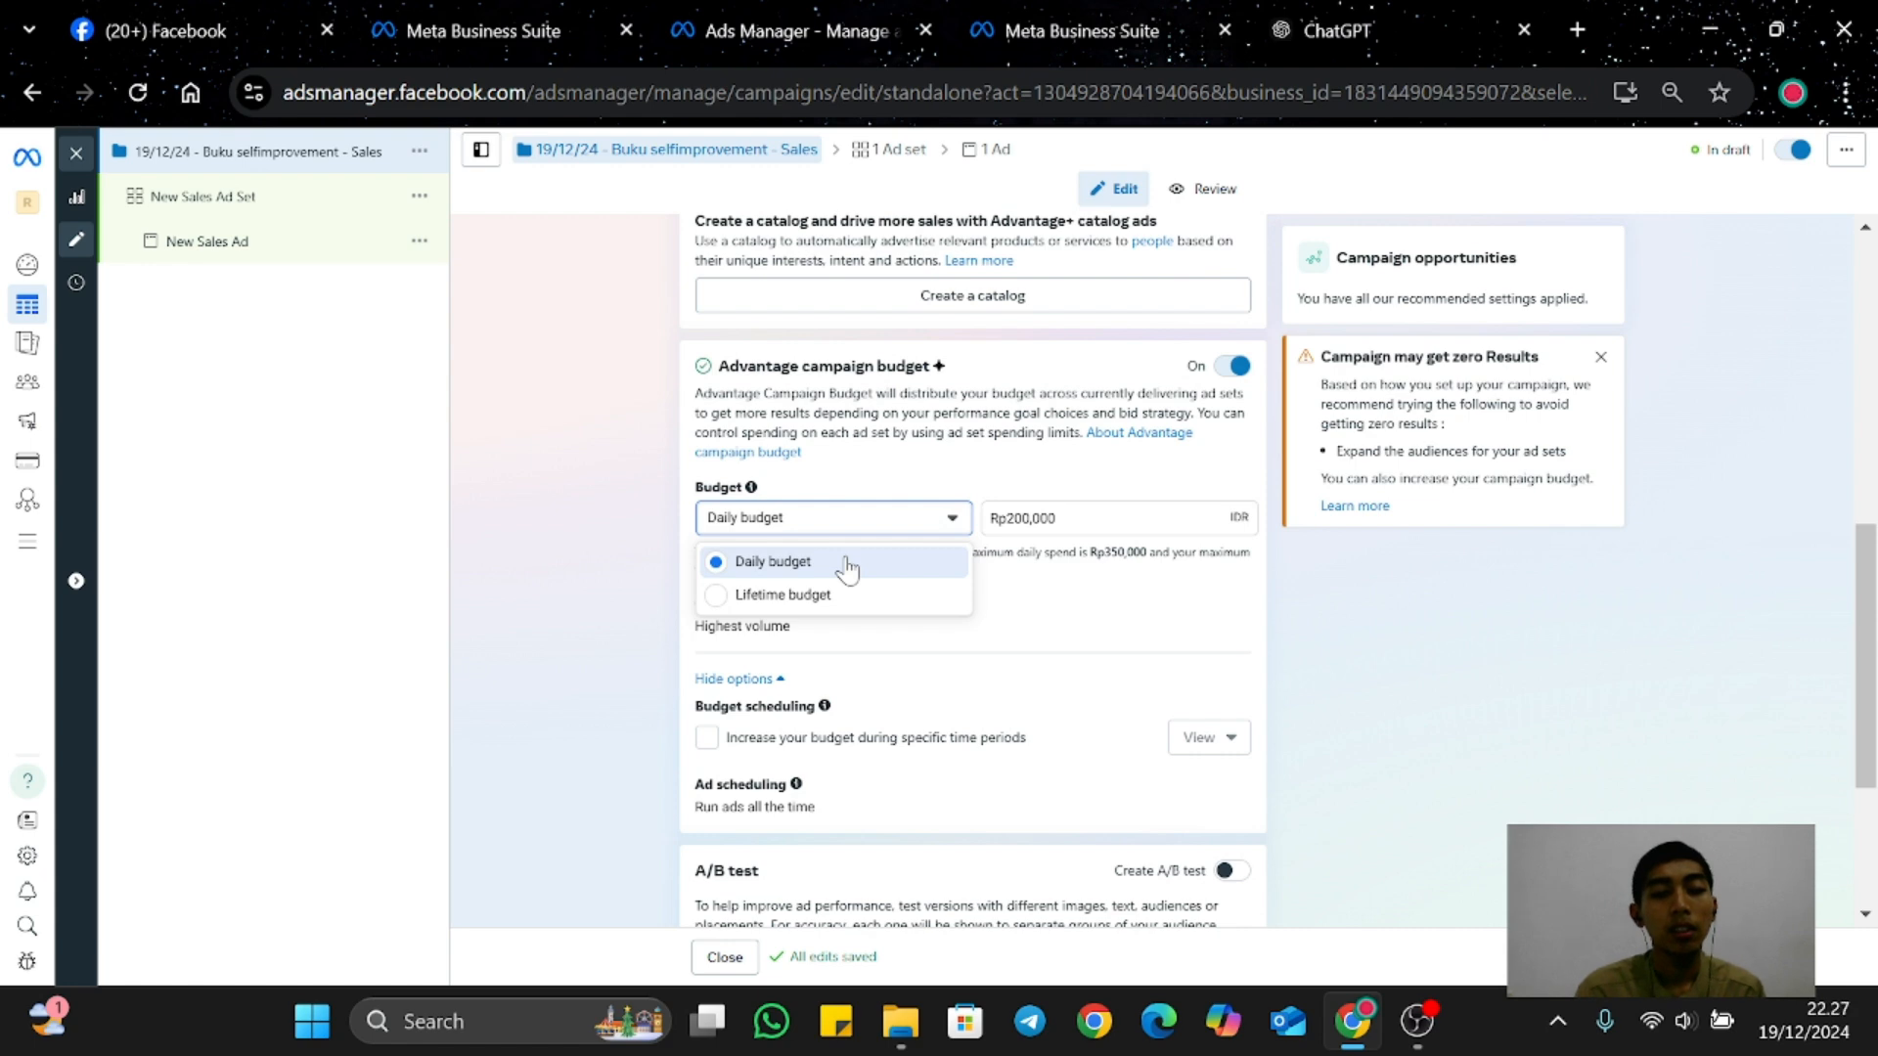
{"action": "left_click", "coordinate": [920, 525]}
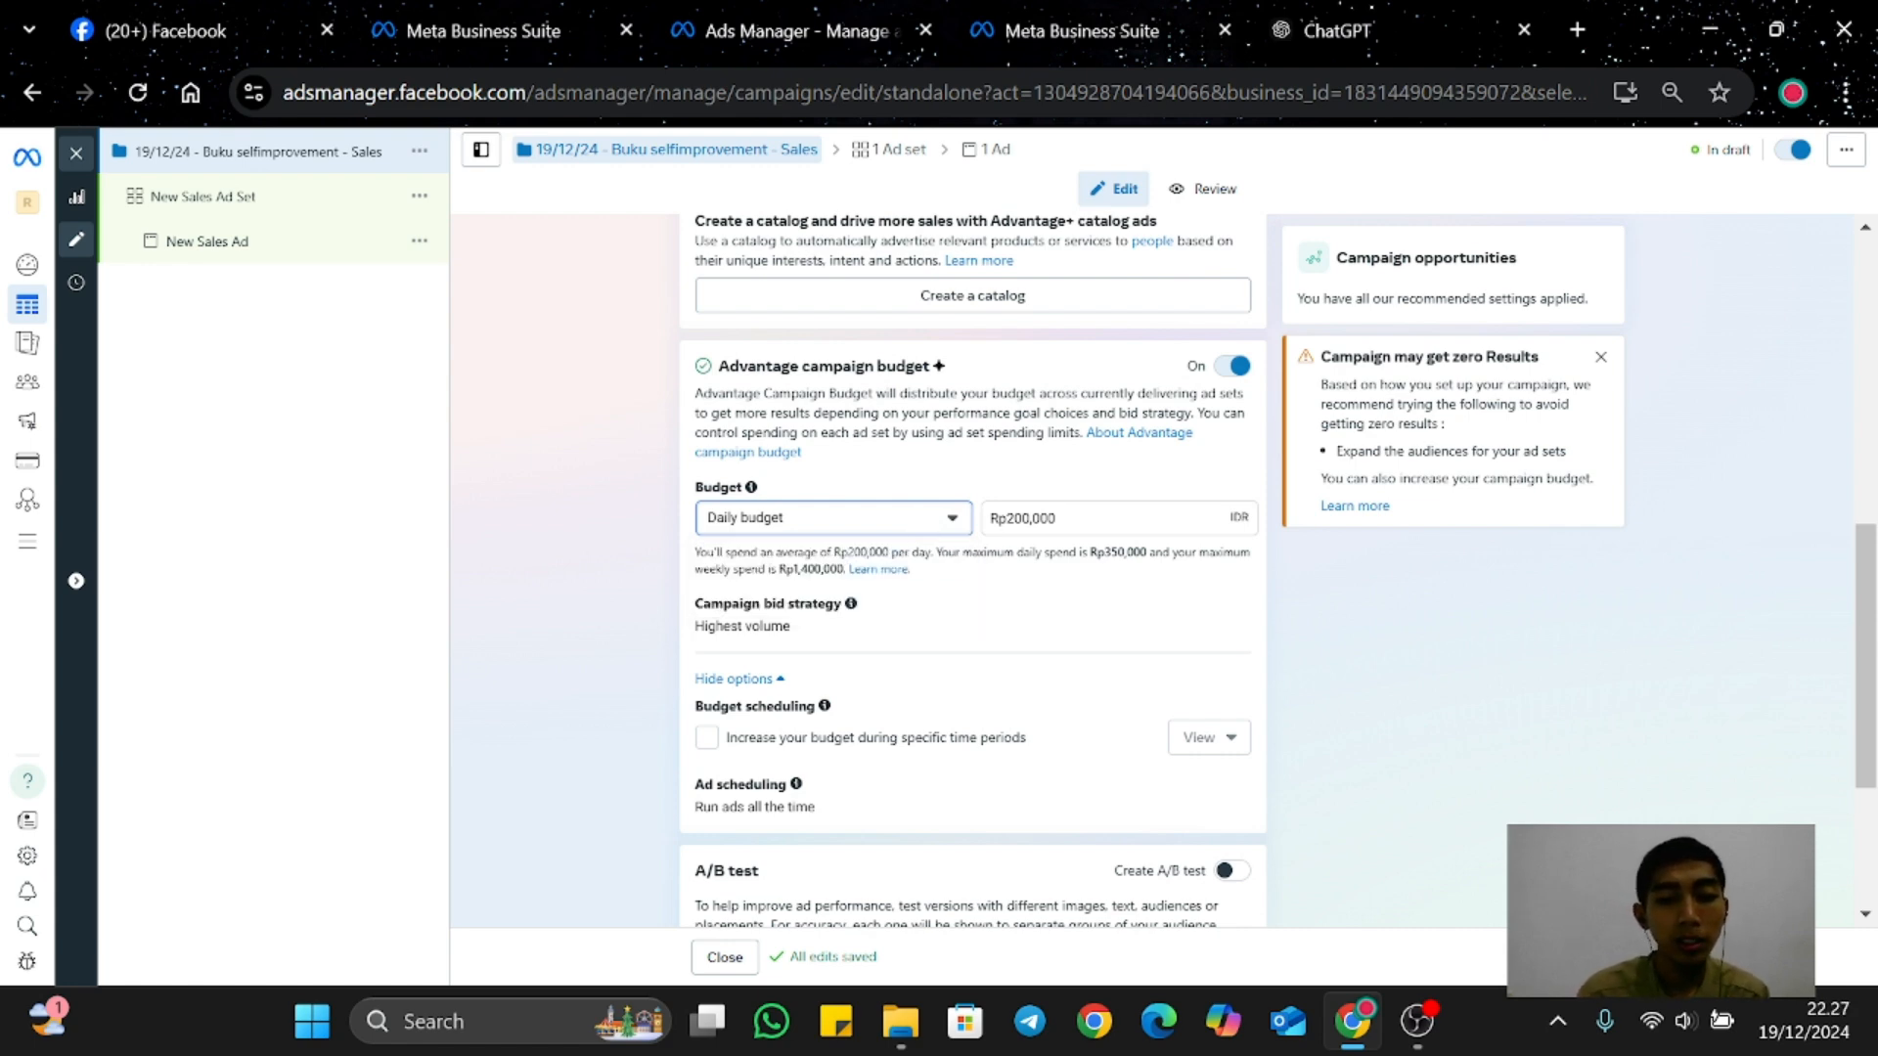
{"action": "left_click", "coordinate": [1014, 519]}
{"action": "key", "text": "BackSpace"}
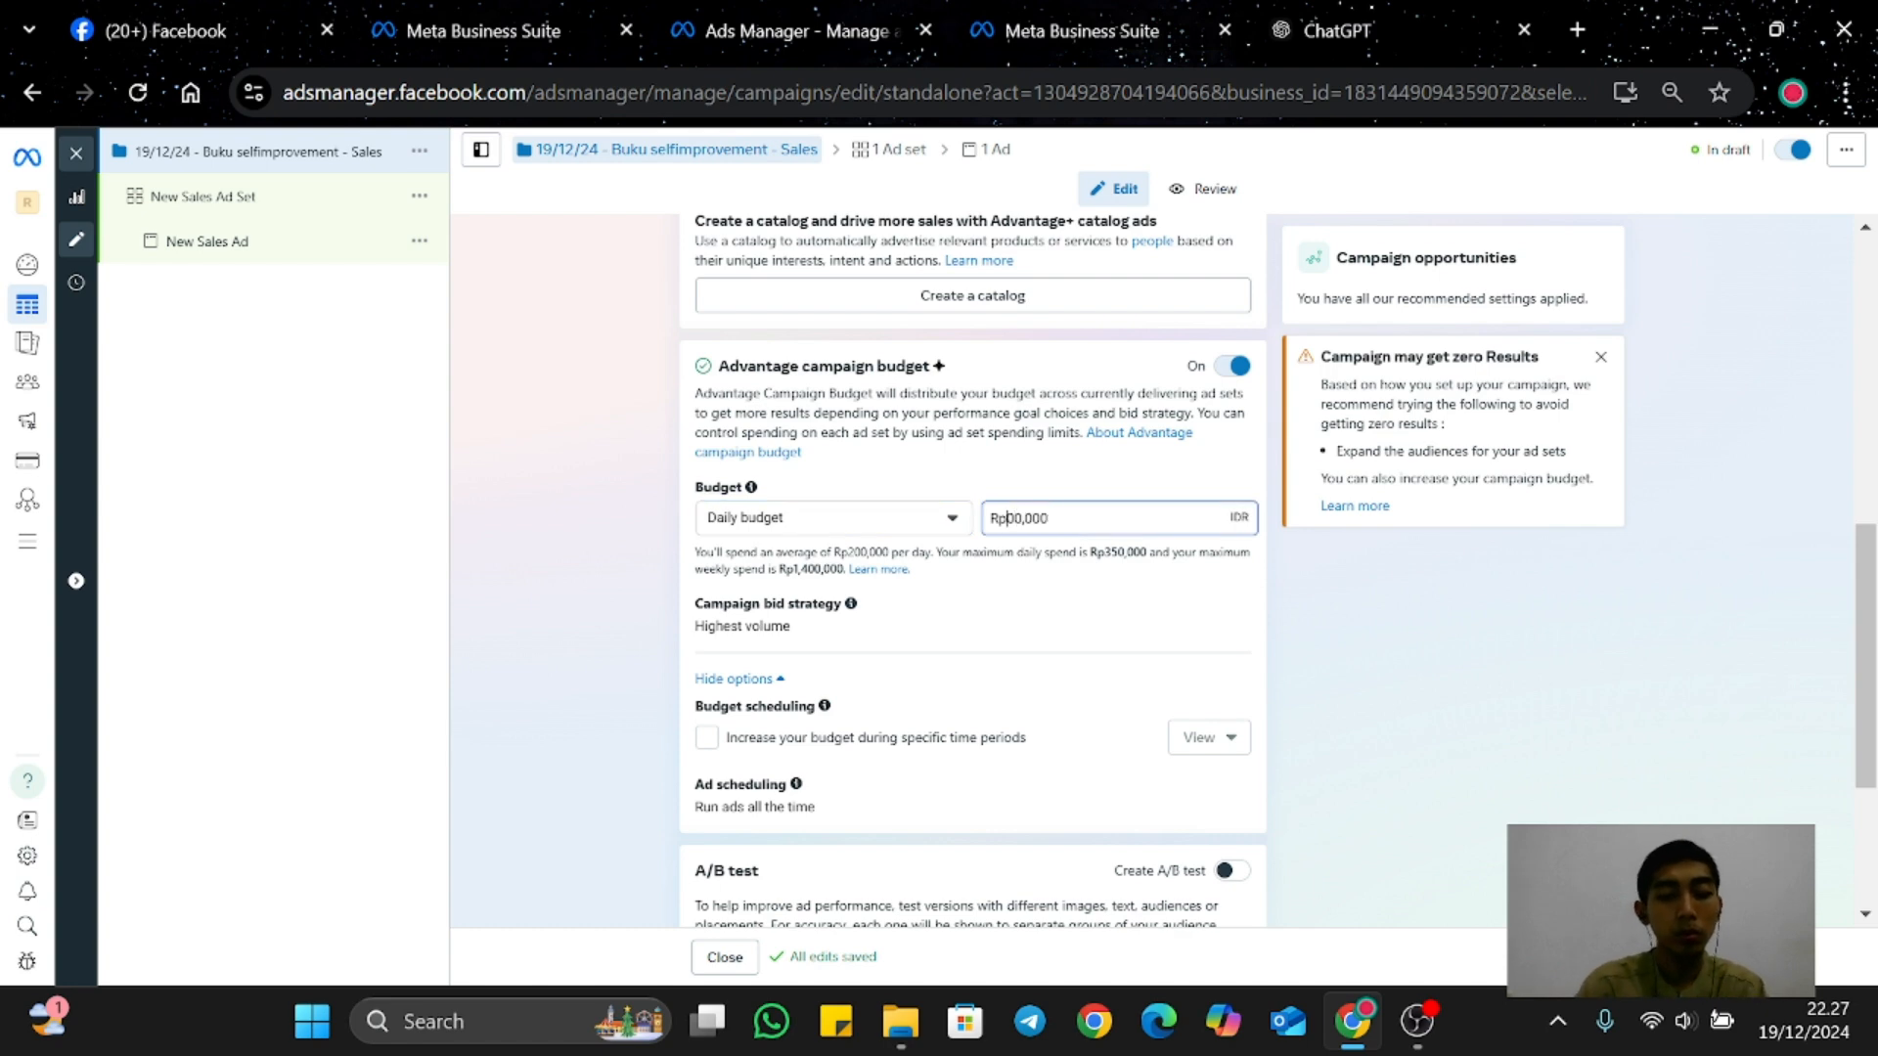
{"action": "type", "text": "5"}
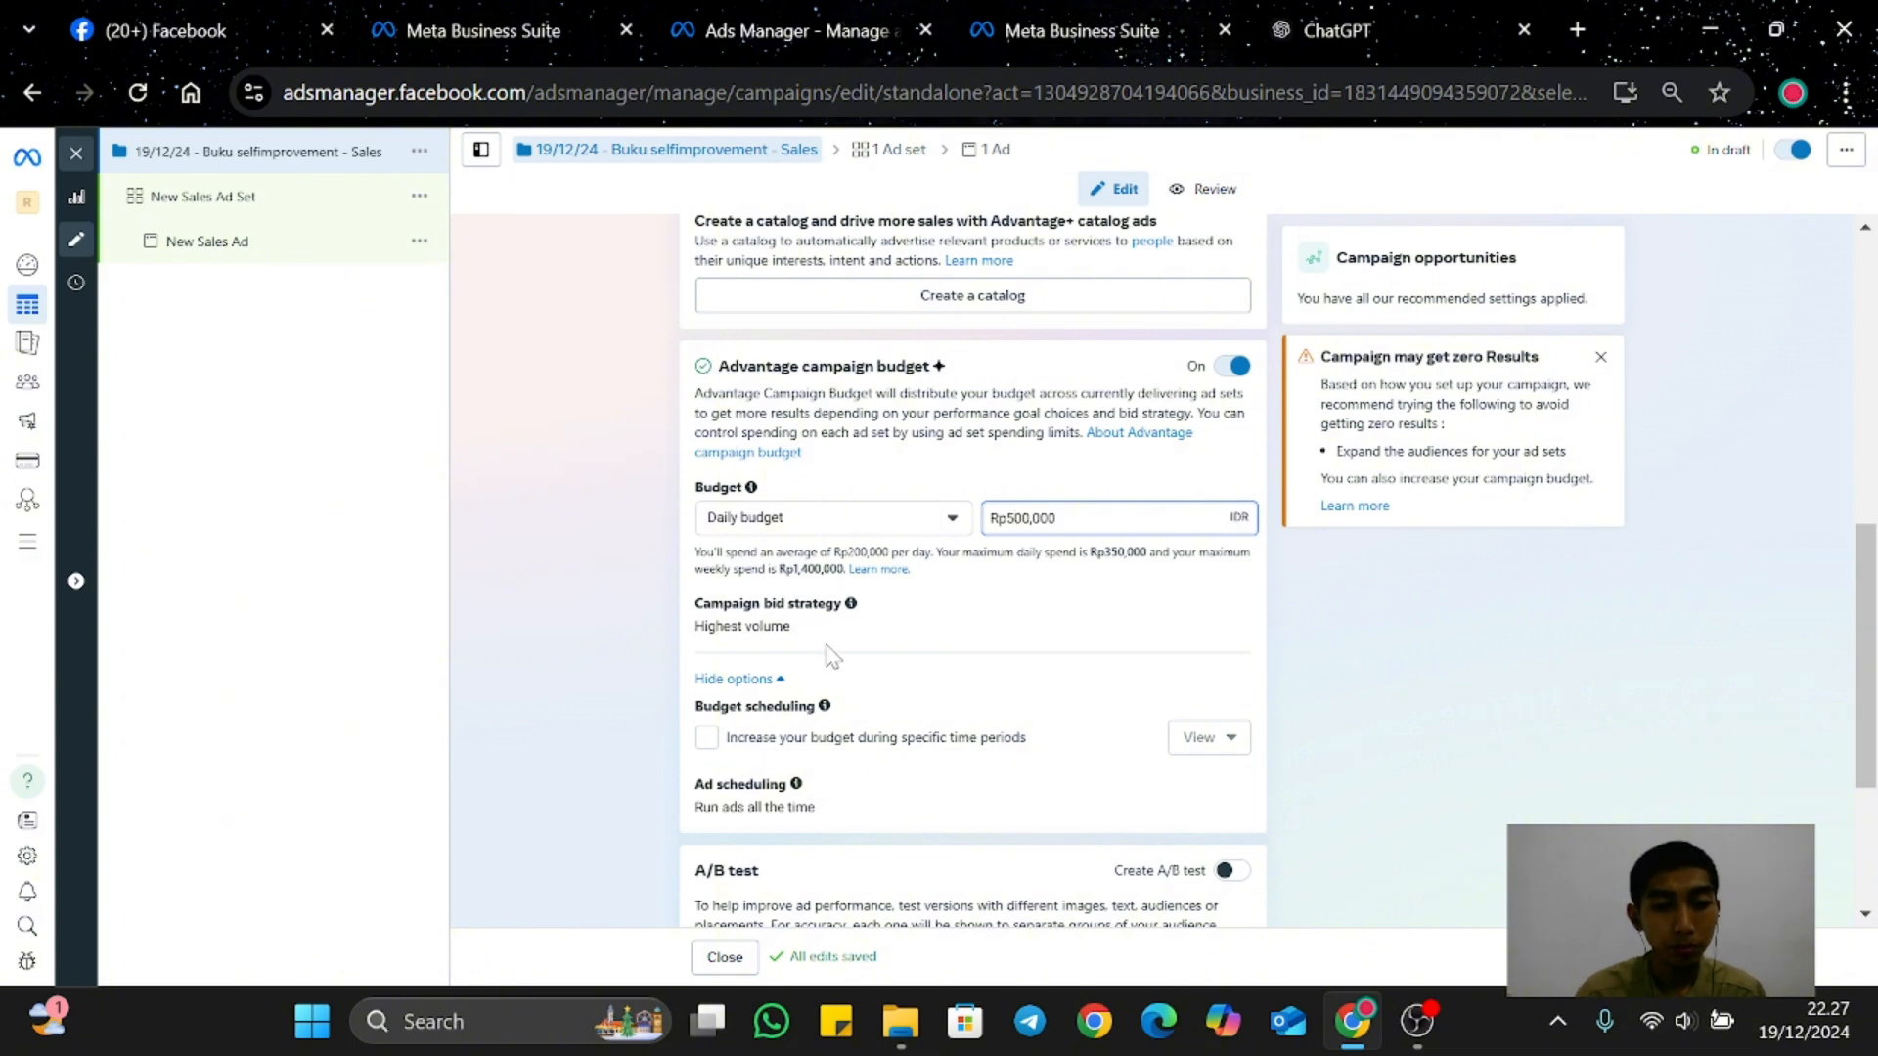
{"action": "scroll", "coordinate": [831, 653], "scroll_direction": "down", "scroll_amount": 3}
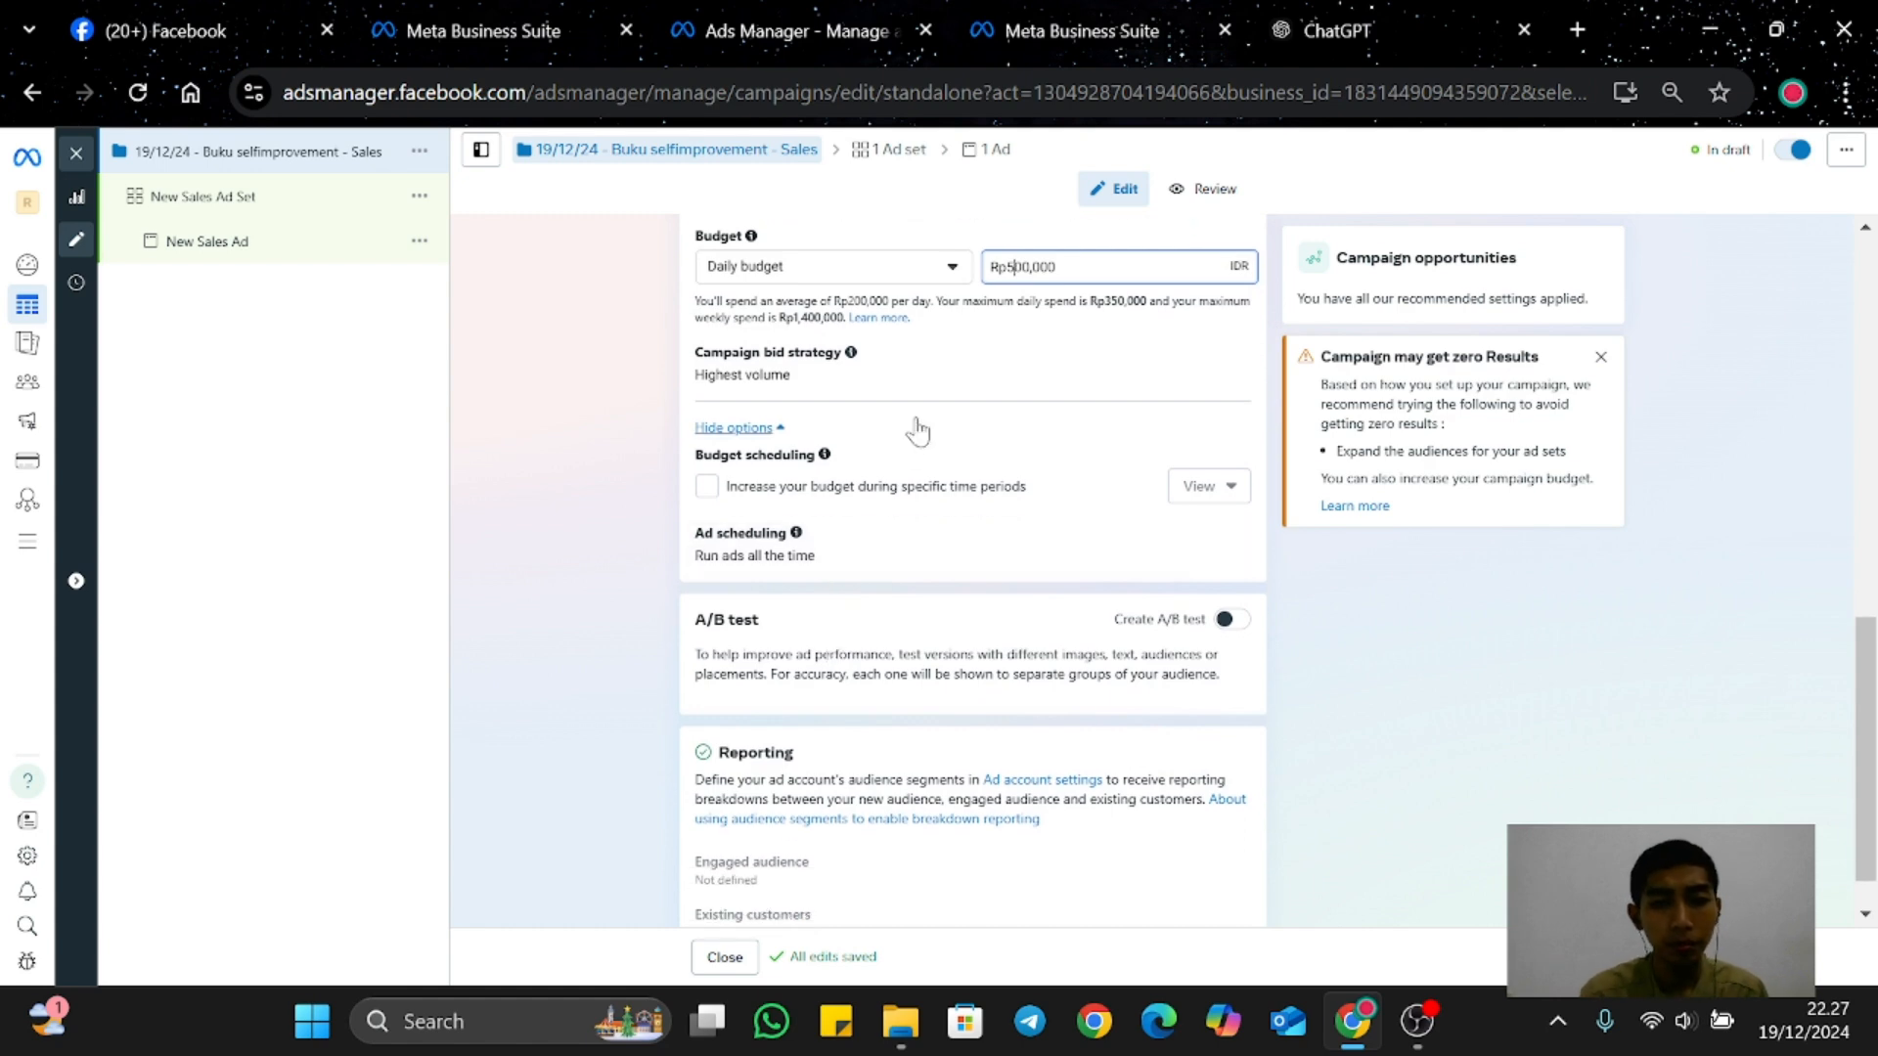
Step: Apply the entered daily budget, check the campaign bid strategy choices and keep Highest volume
{"action": "left_click", "coordinate": [915, 387]}
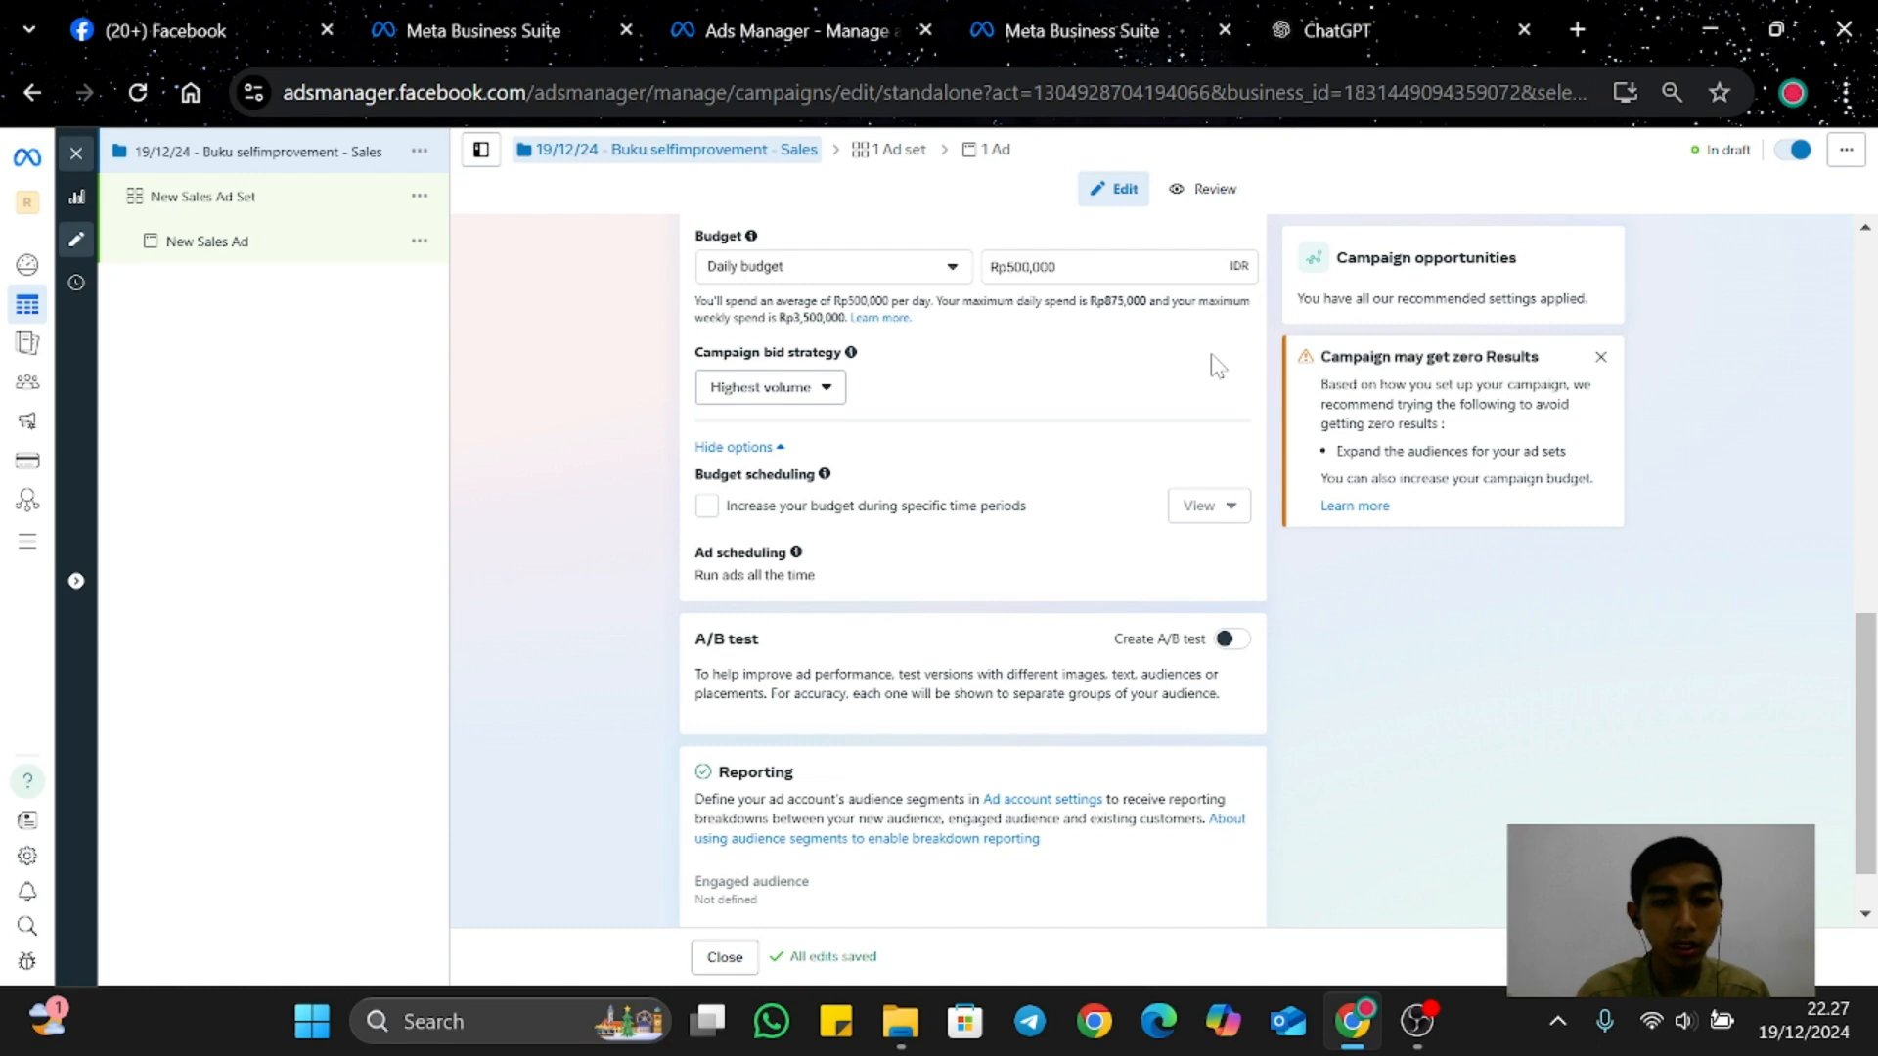
{"action": "left_click", "coordinate": [829, 390]}
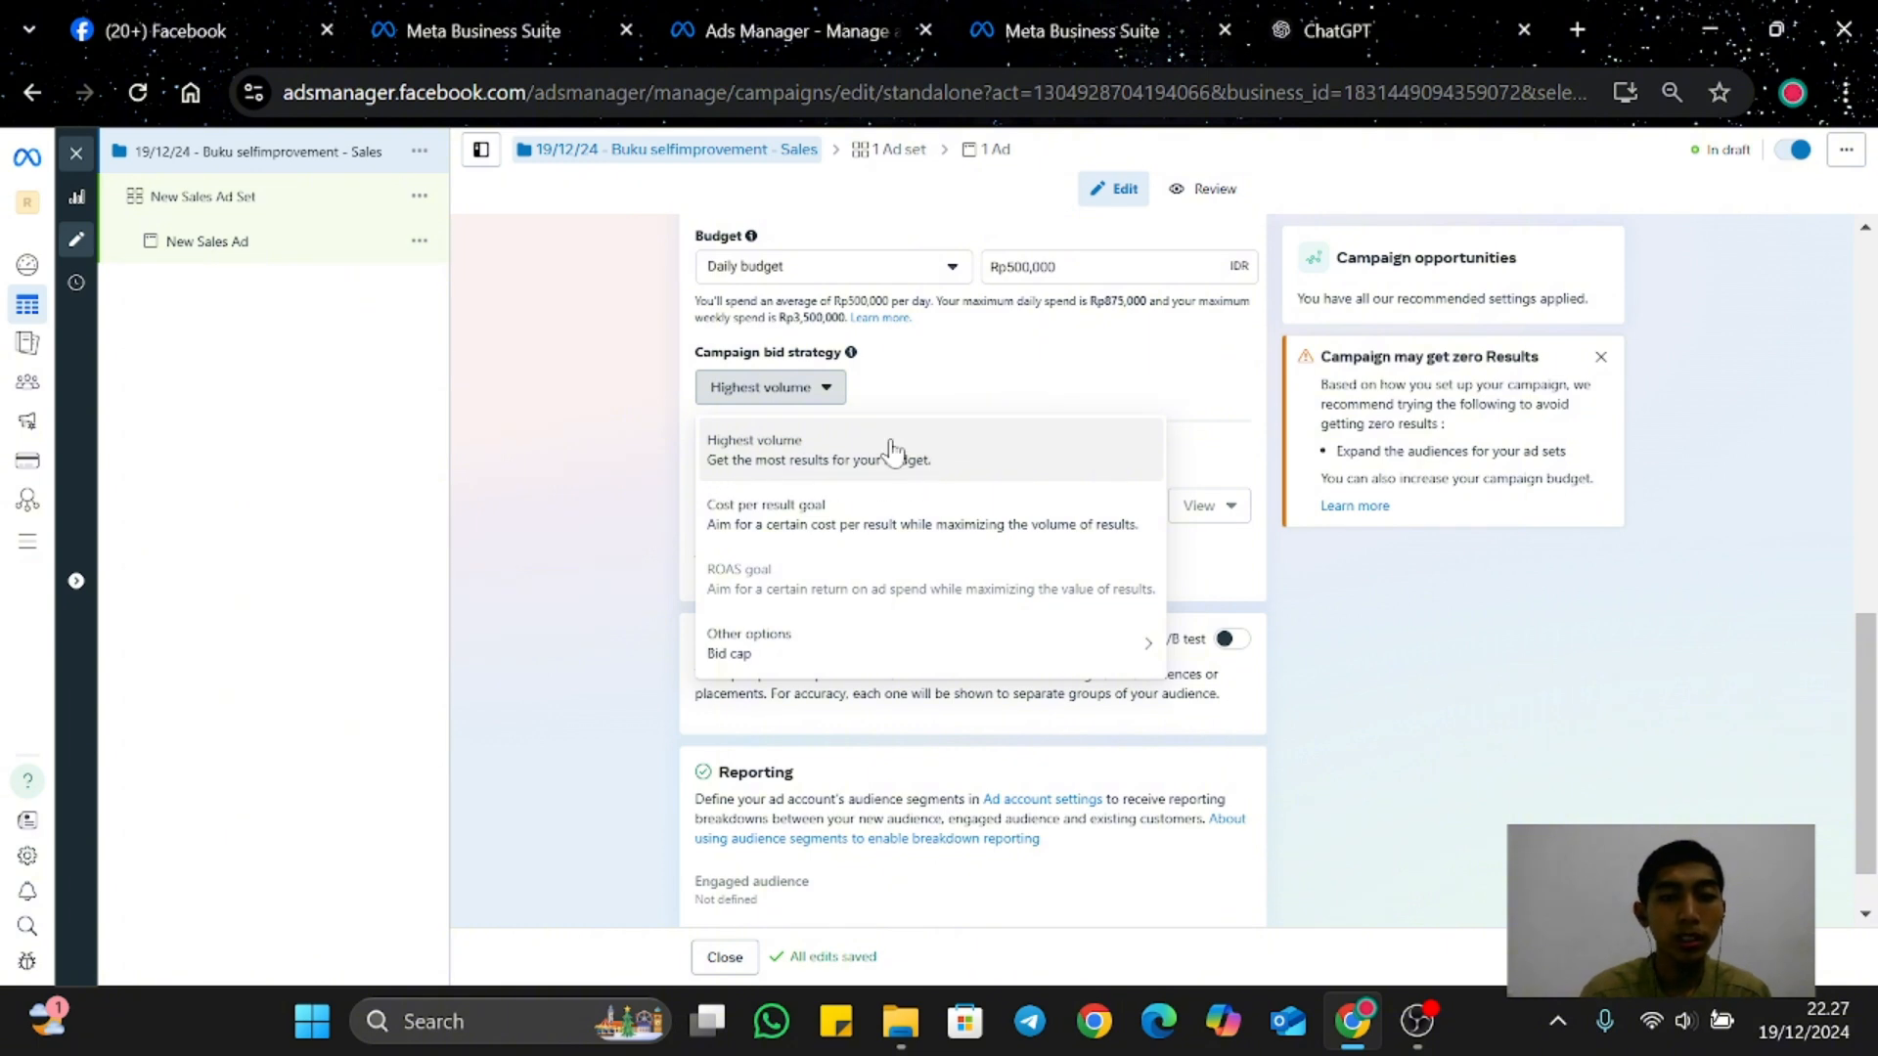
{"action": "left_click", "coordinate": [828, 396]}
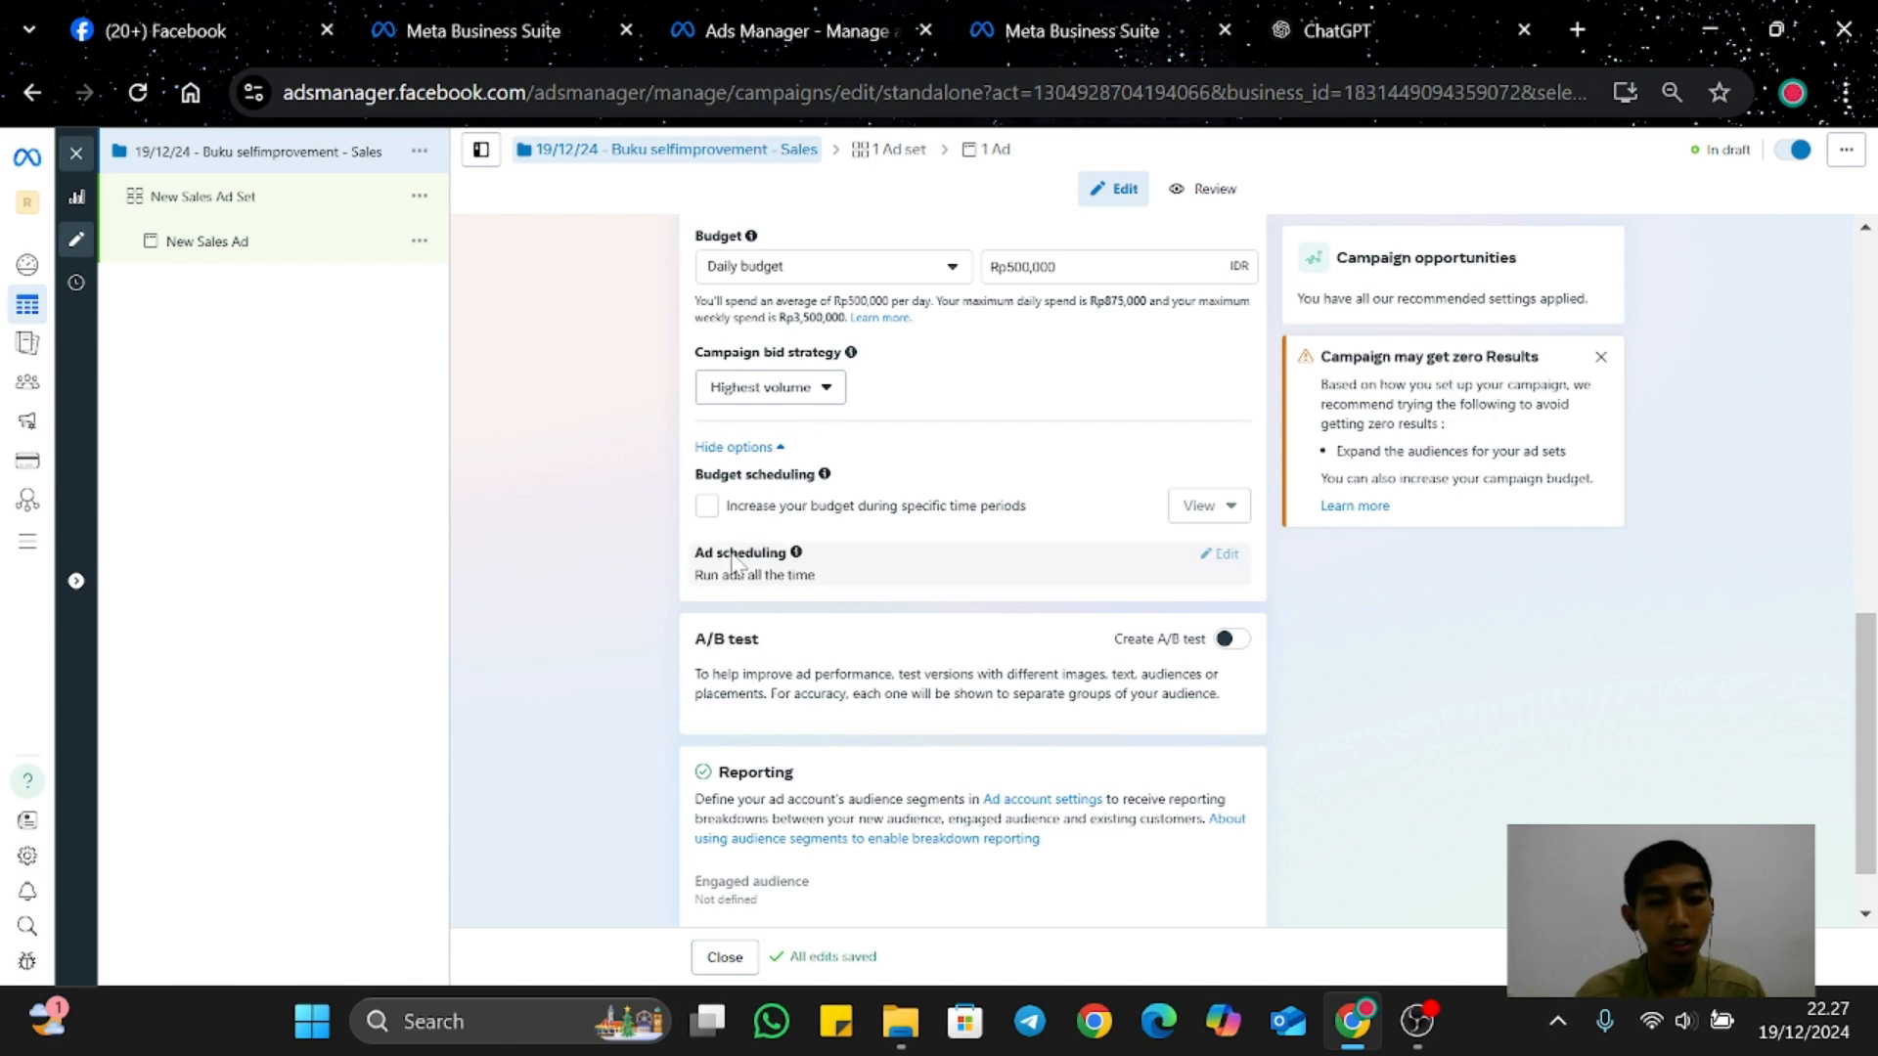
Step: Review all campaign-level settings, from name and special ad categories to budget, bid strategy, scheduling, A/B test and reporting
{"action": "scroll", "coordinate": [728, 606], "scroll_direction": "down", "scroll_amount": 1}
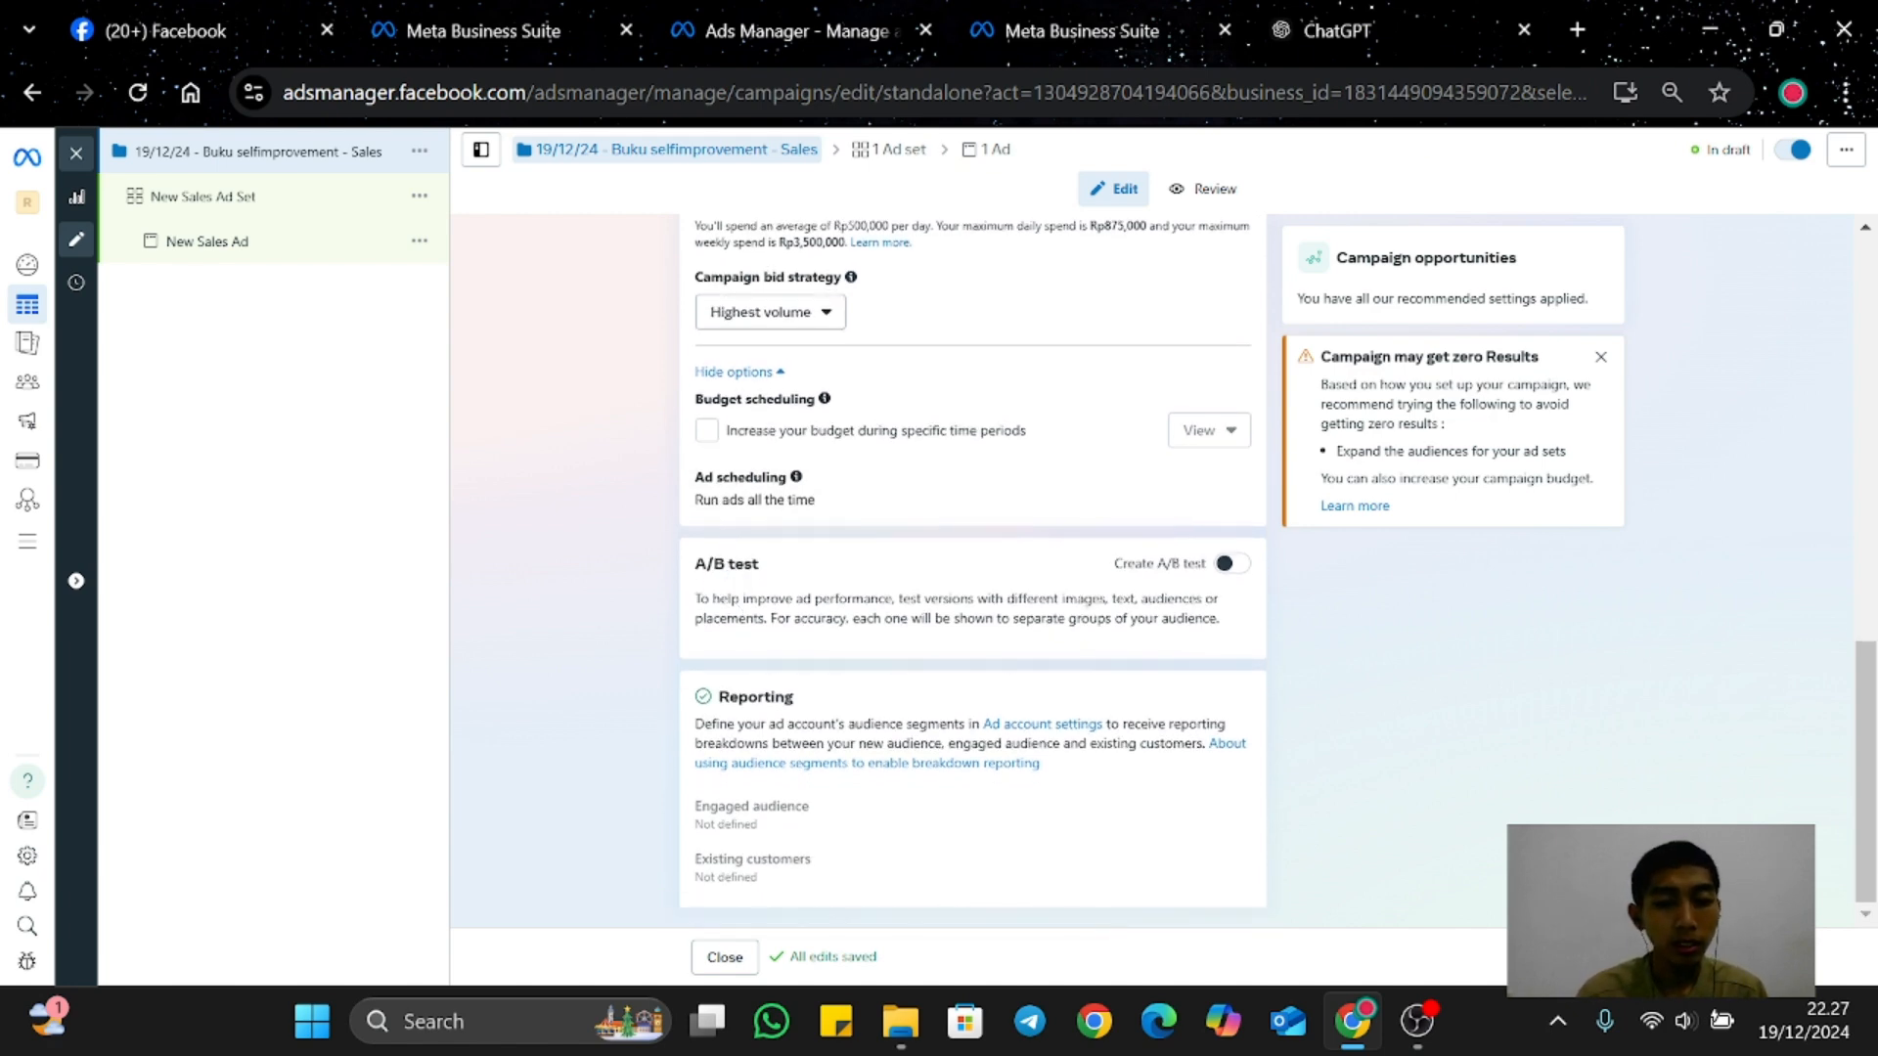
{"action": "scroll", "coordinate": [973, 567], "scroll_direction": "up", "scroll_amount": 2}
{"action": "scroll", "coordinate": [973, 568], "scroll_direction": "down", "scroll_amount": 2}
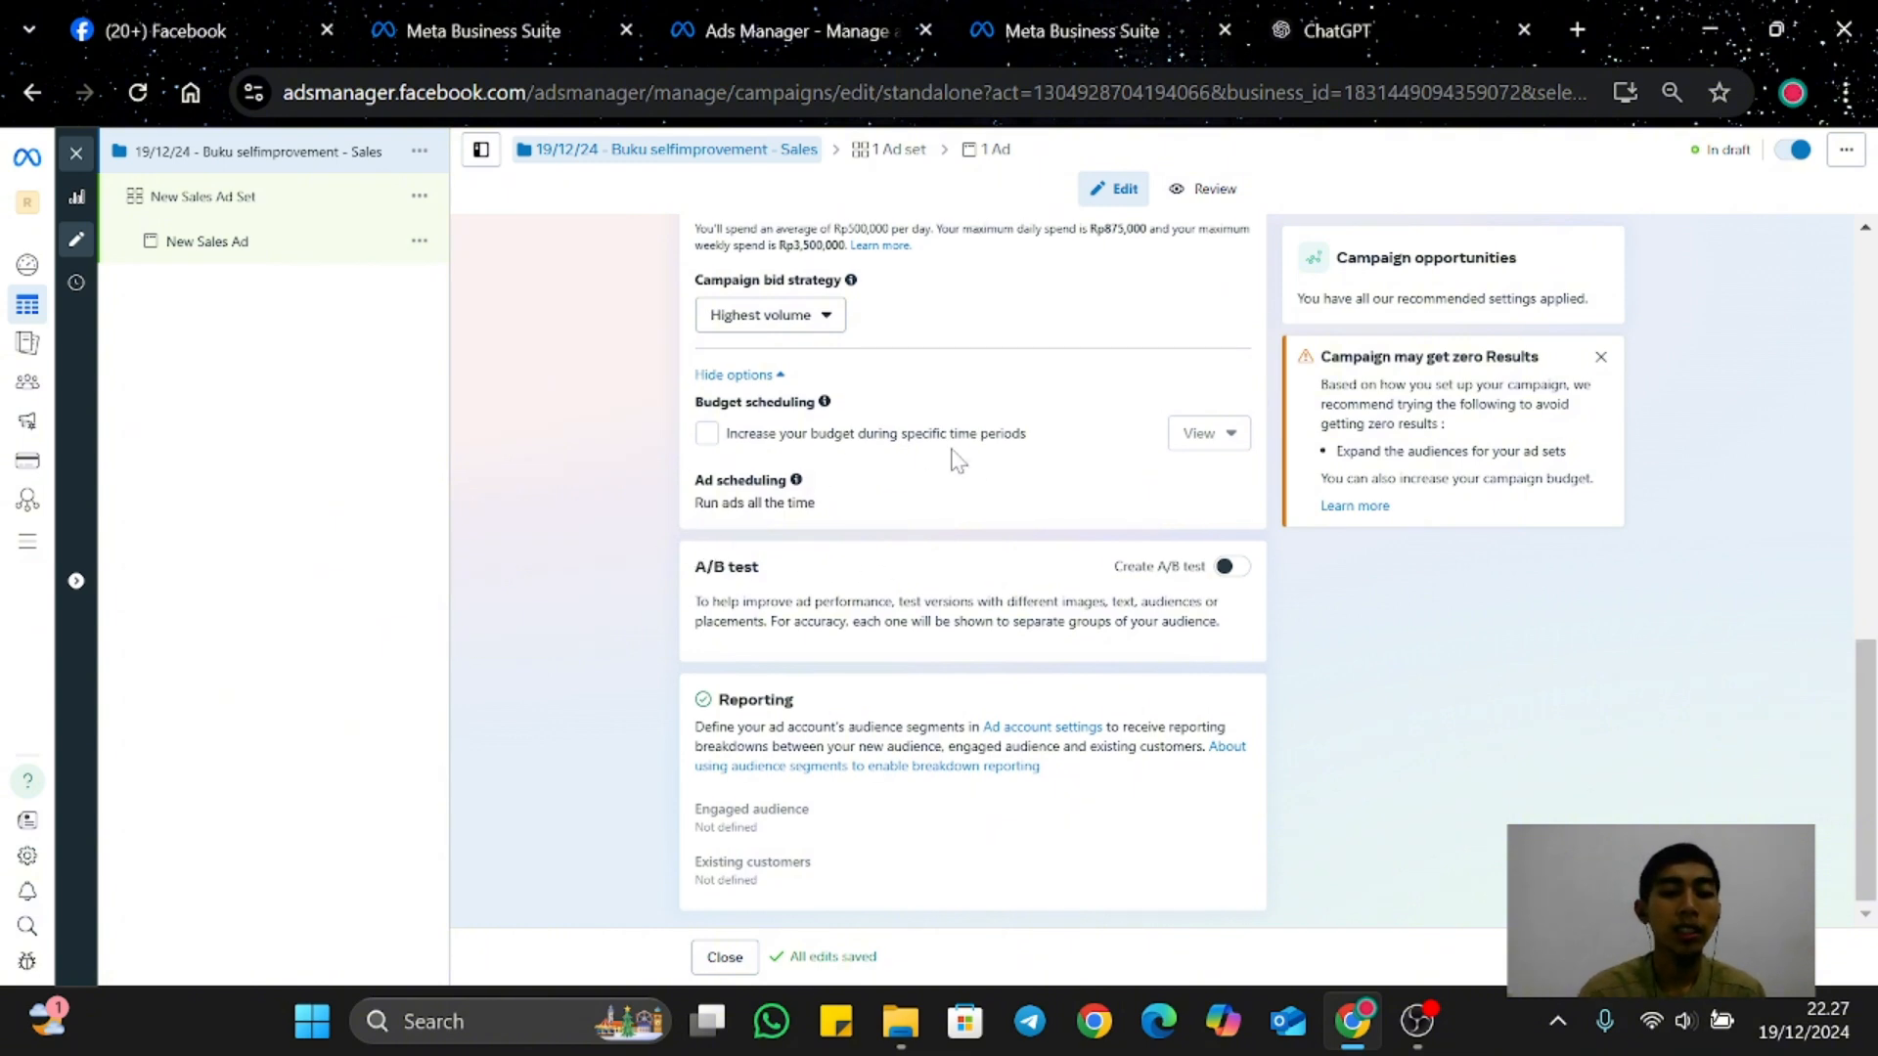
{"action": "scroll", "coordinate": [953, 456], "scroll_direction": "up", "scroll_amount": 2}
{"action": "scroll", "coordinate": [956, 458], "scroll_direction": "down", "scroll_amount": 2}
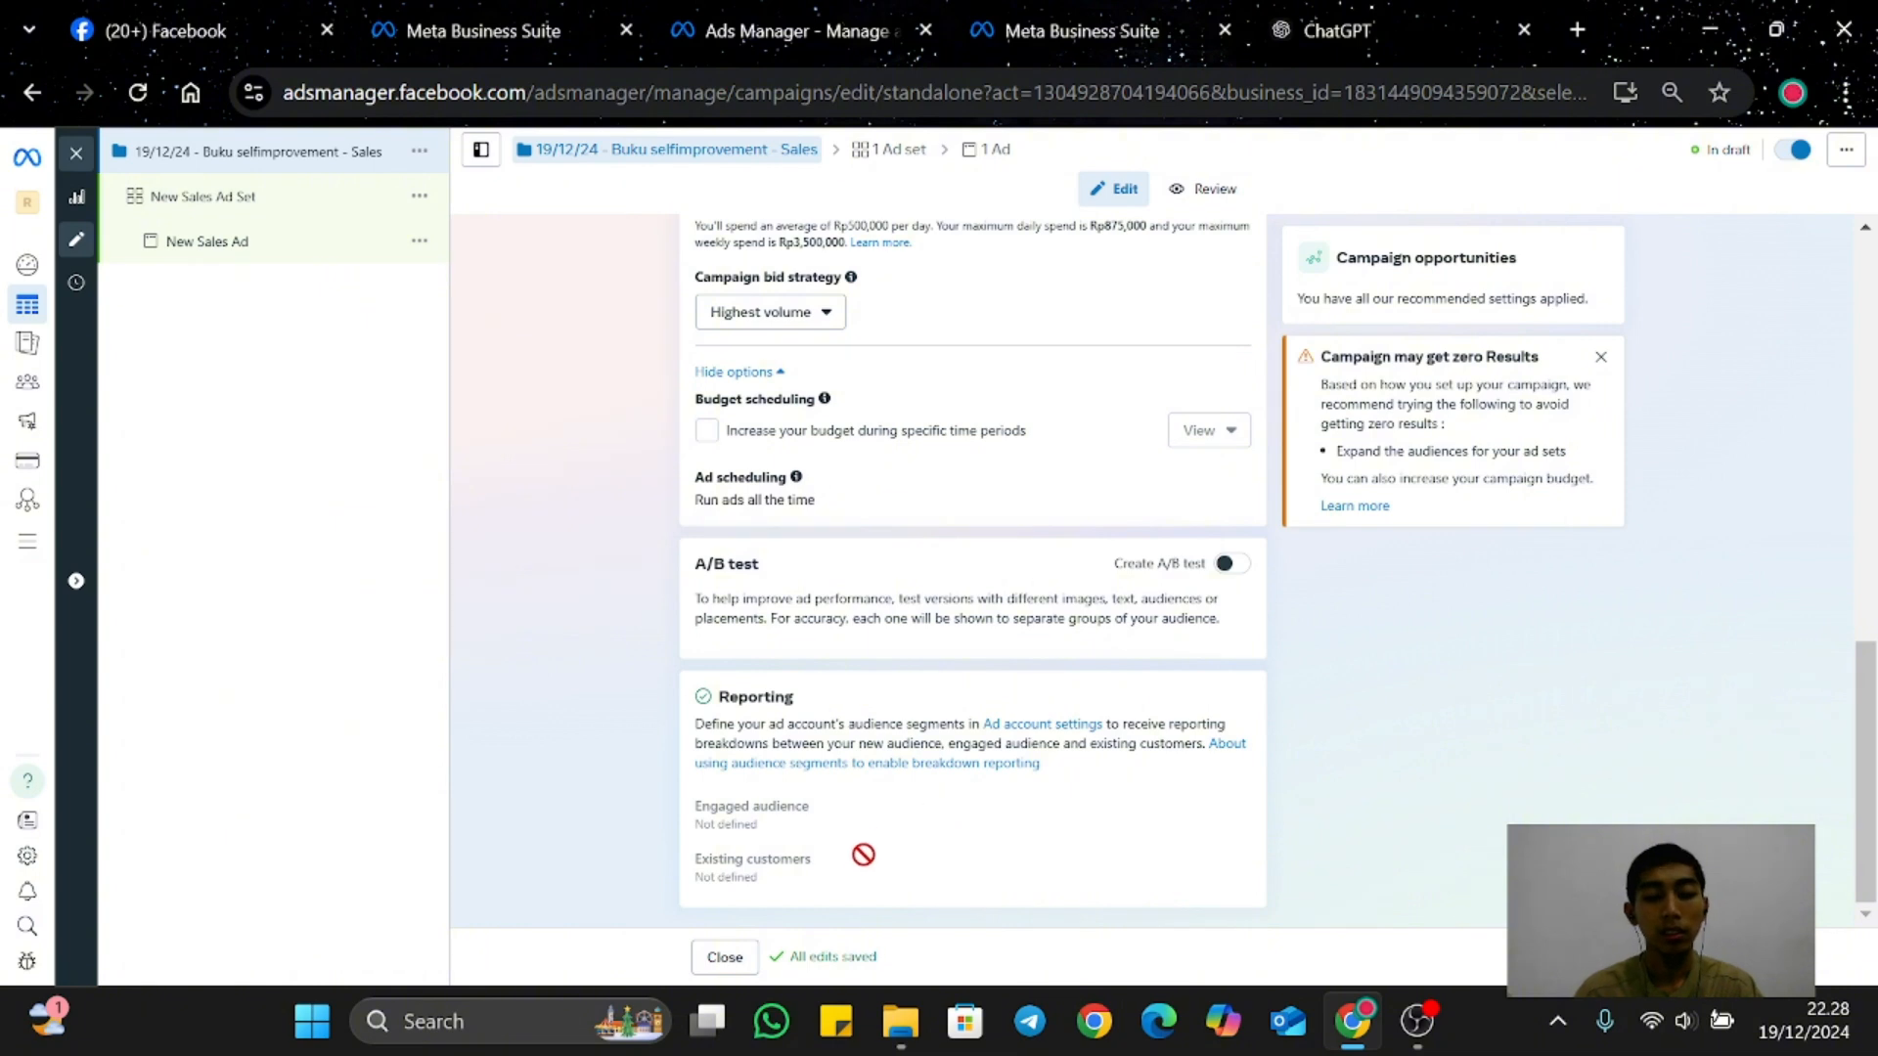
{"action": "scroll", "coordinate": [1095, 537], "scroll_direction": "up", "scroll_amount": 5}
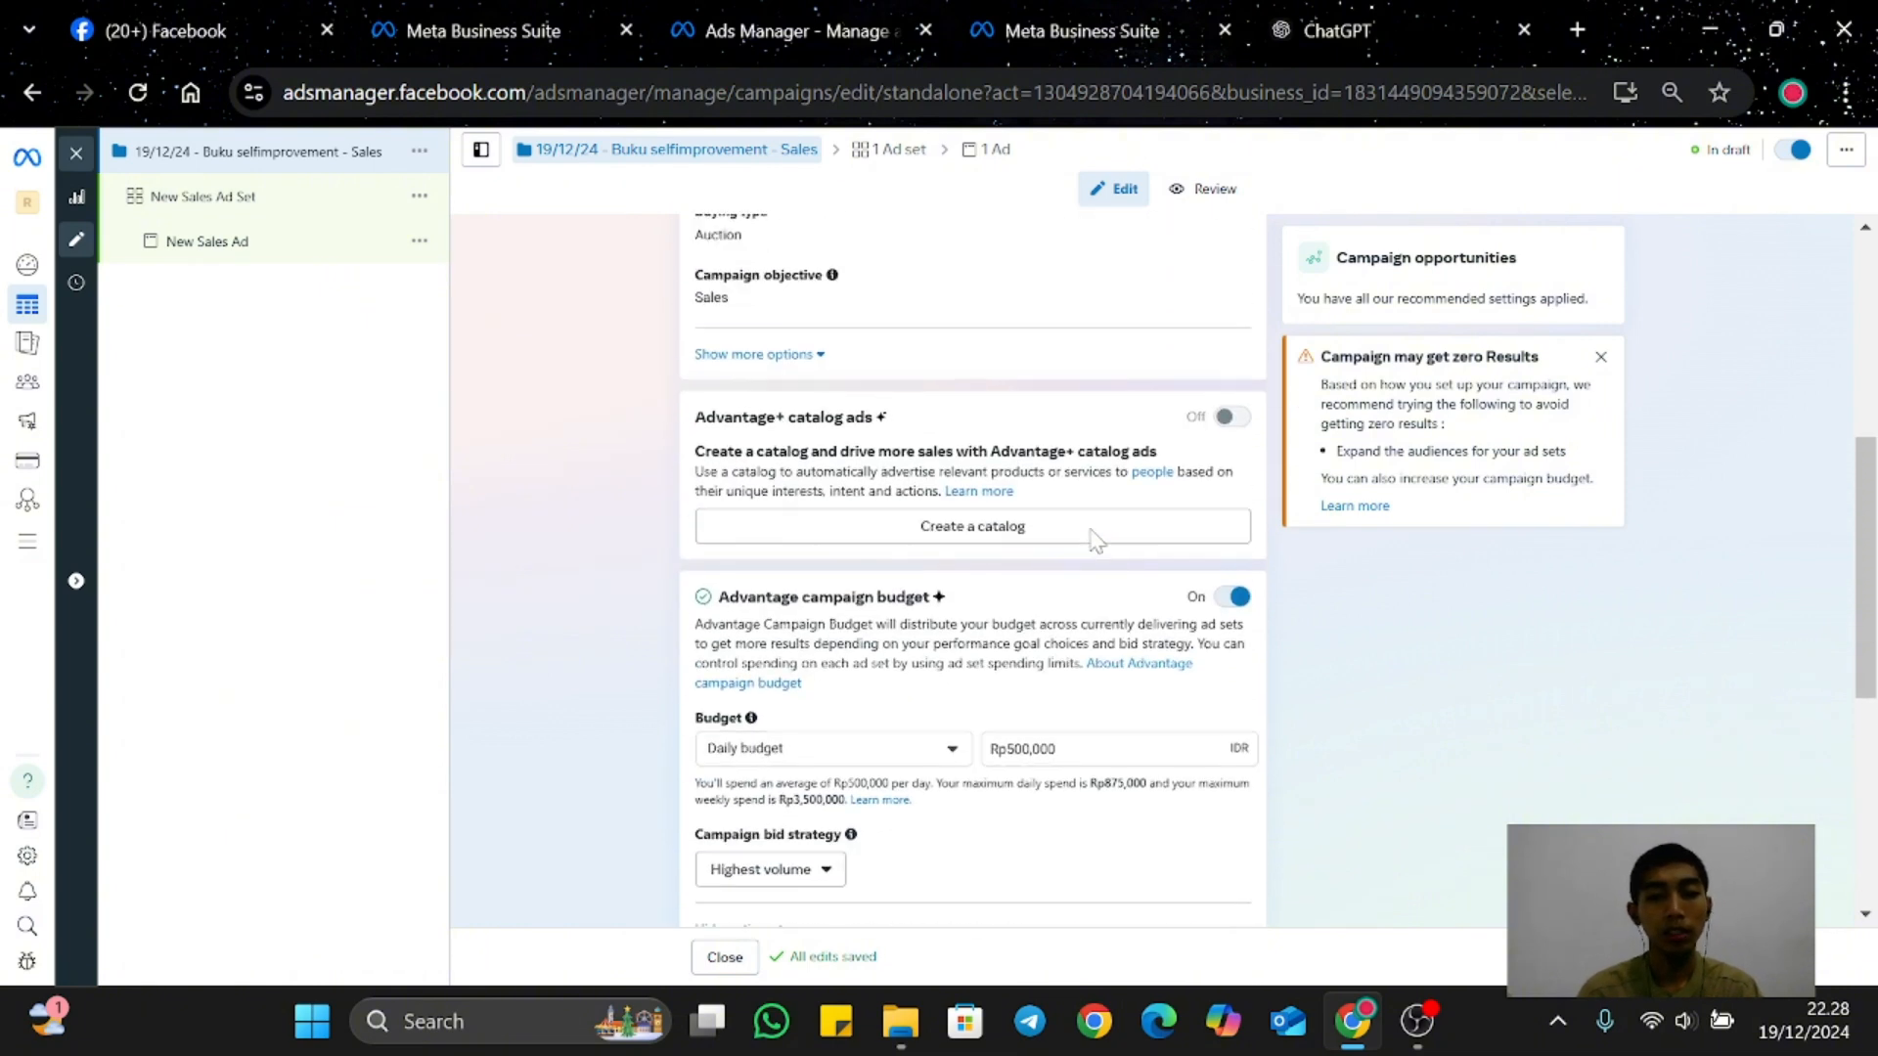
{"action": "scroll", "coordinate": [1095, 538], "scroll_direction": "up", "scroll_amount": 5}
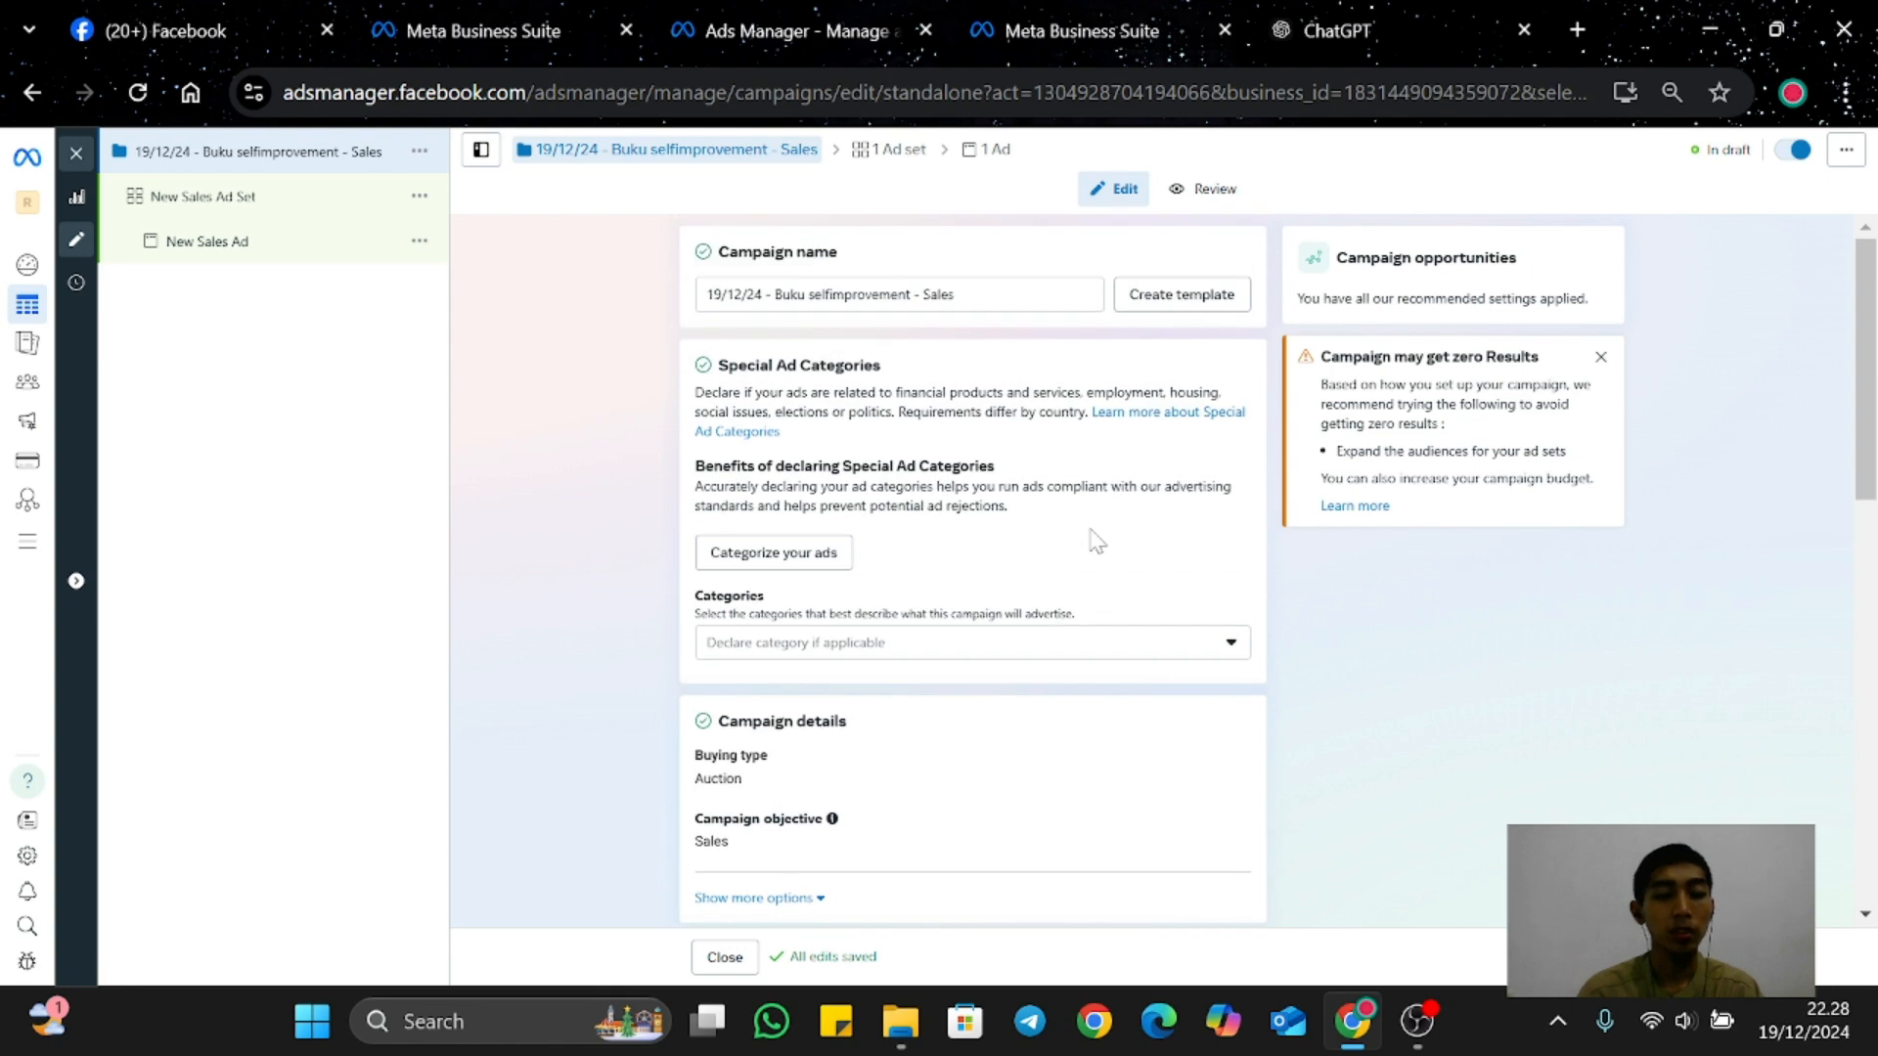
{"action": "scroll", "coordinate": [1095, 540], "scroll_direction": "down", "scroll_amount": 10}
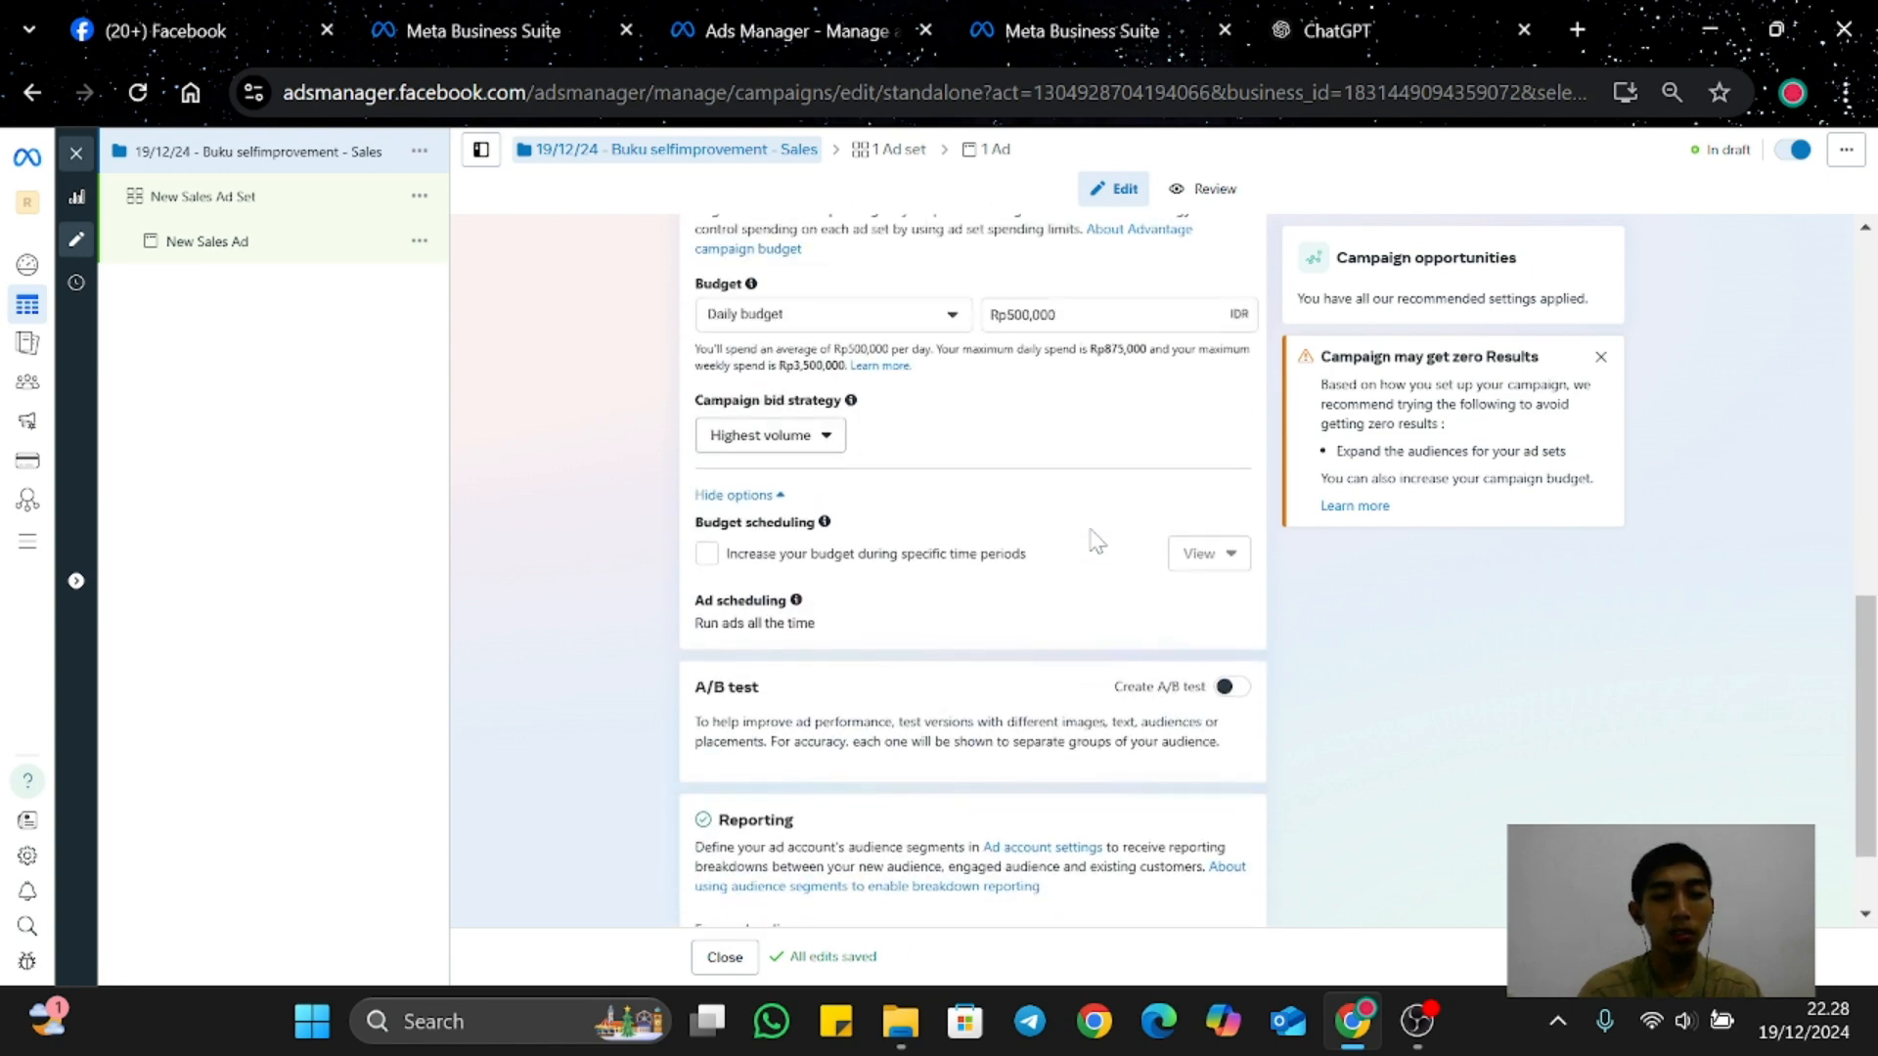
{"action": "scroll", "coordinate": [1095, 541], "scroll_direction": "down", "scroll_amount": 2}
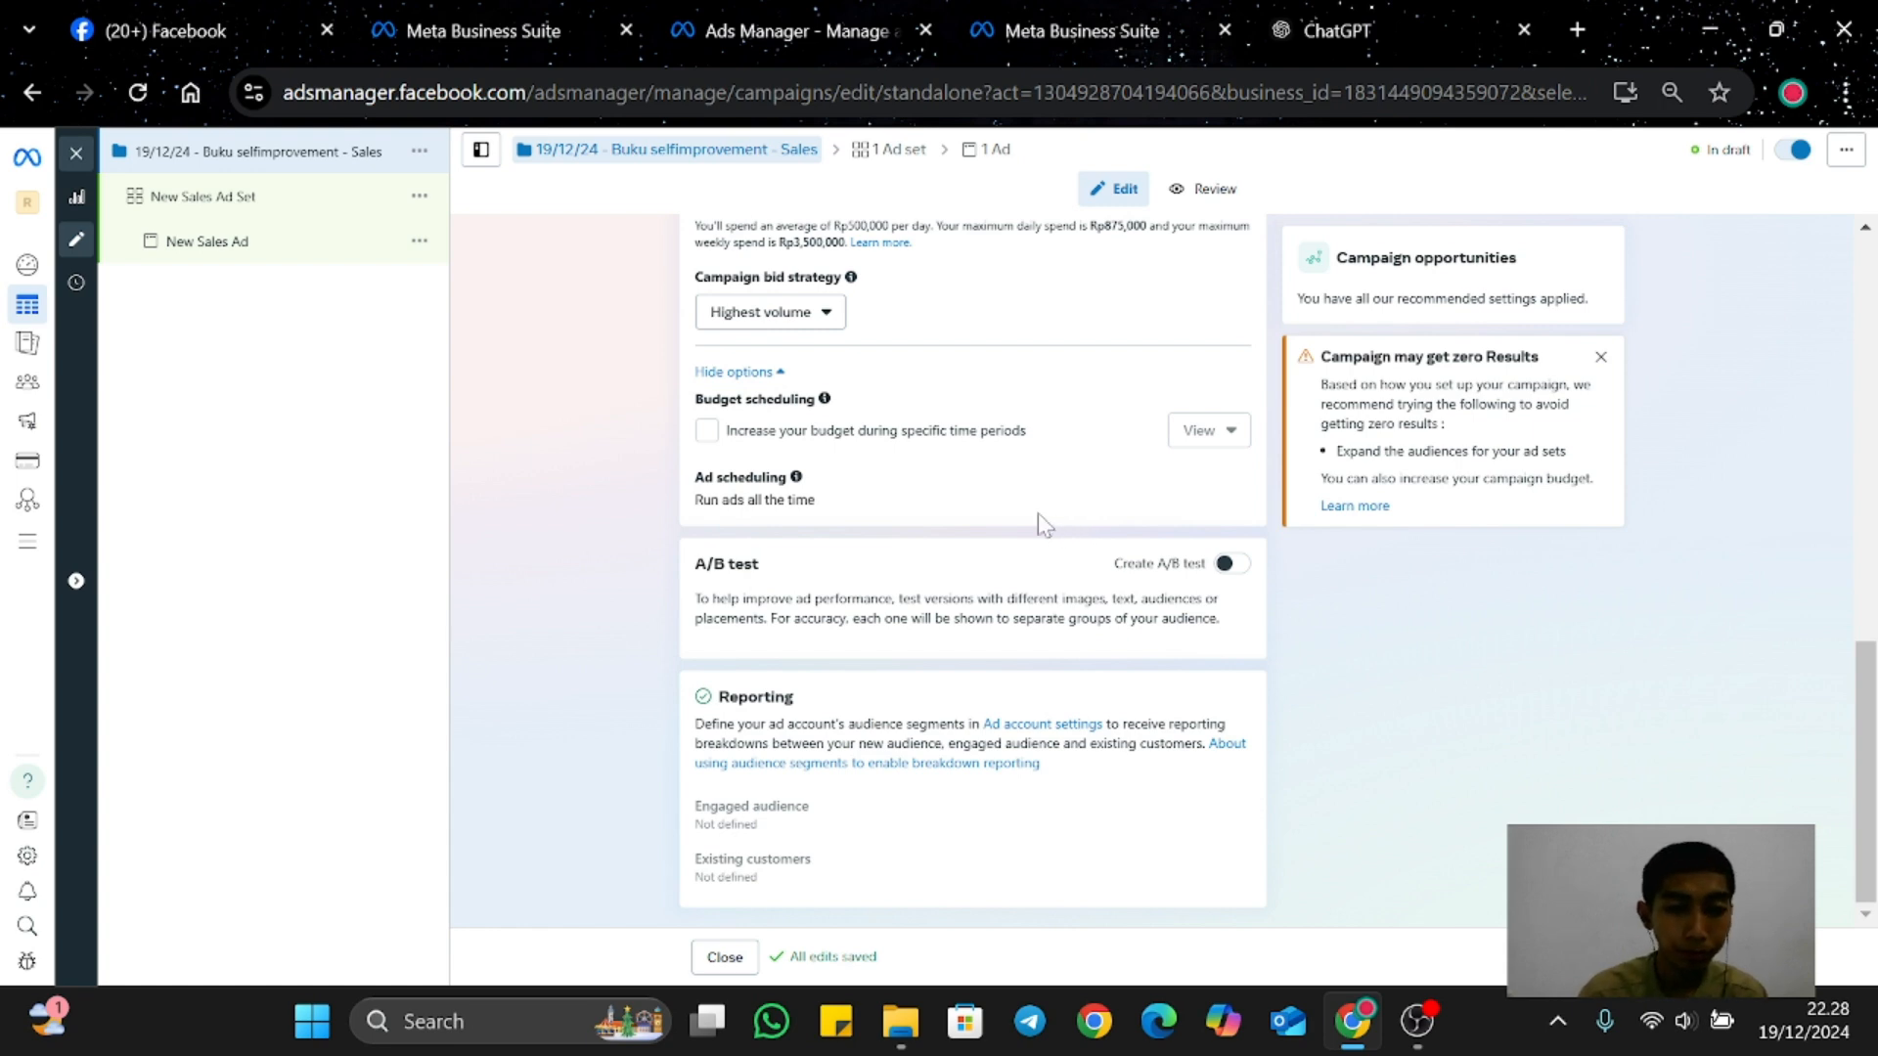
{"action": "scroll", "coordinate": [1027, 618], "scroll_direction": "up", "scroll_amount": 12}
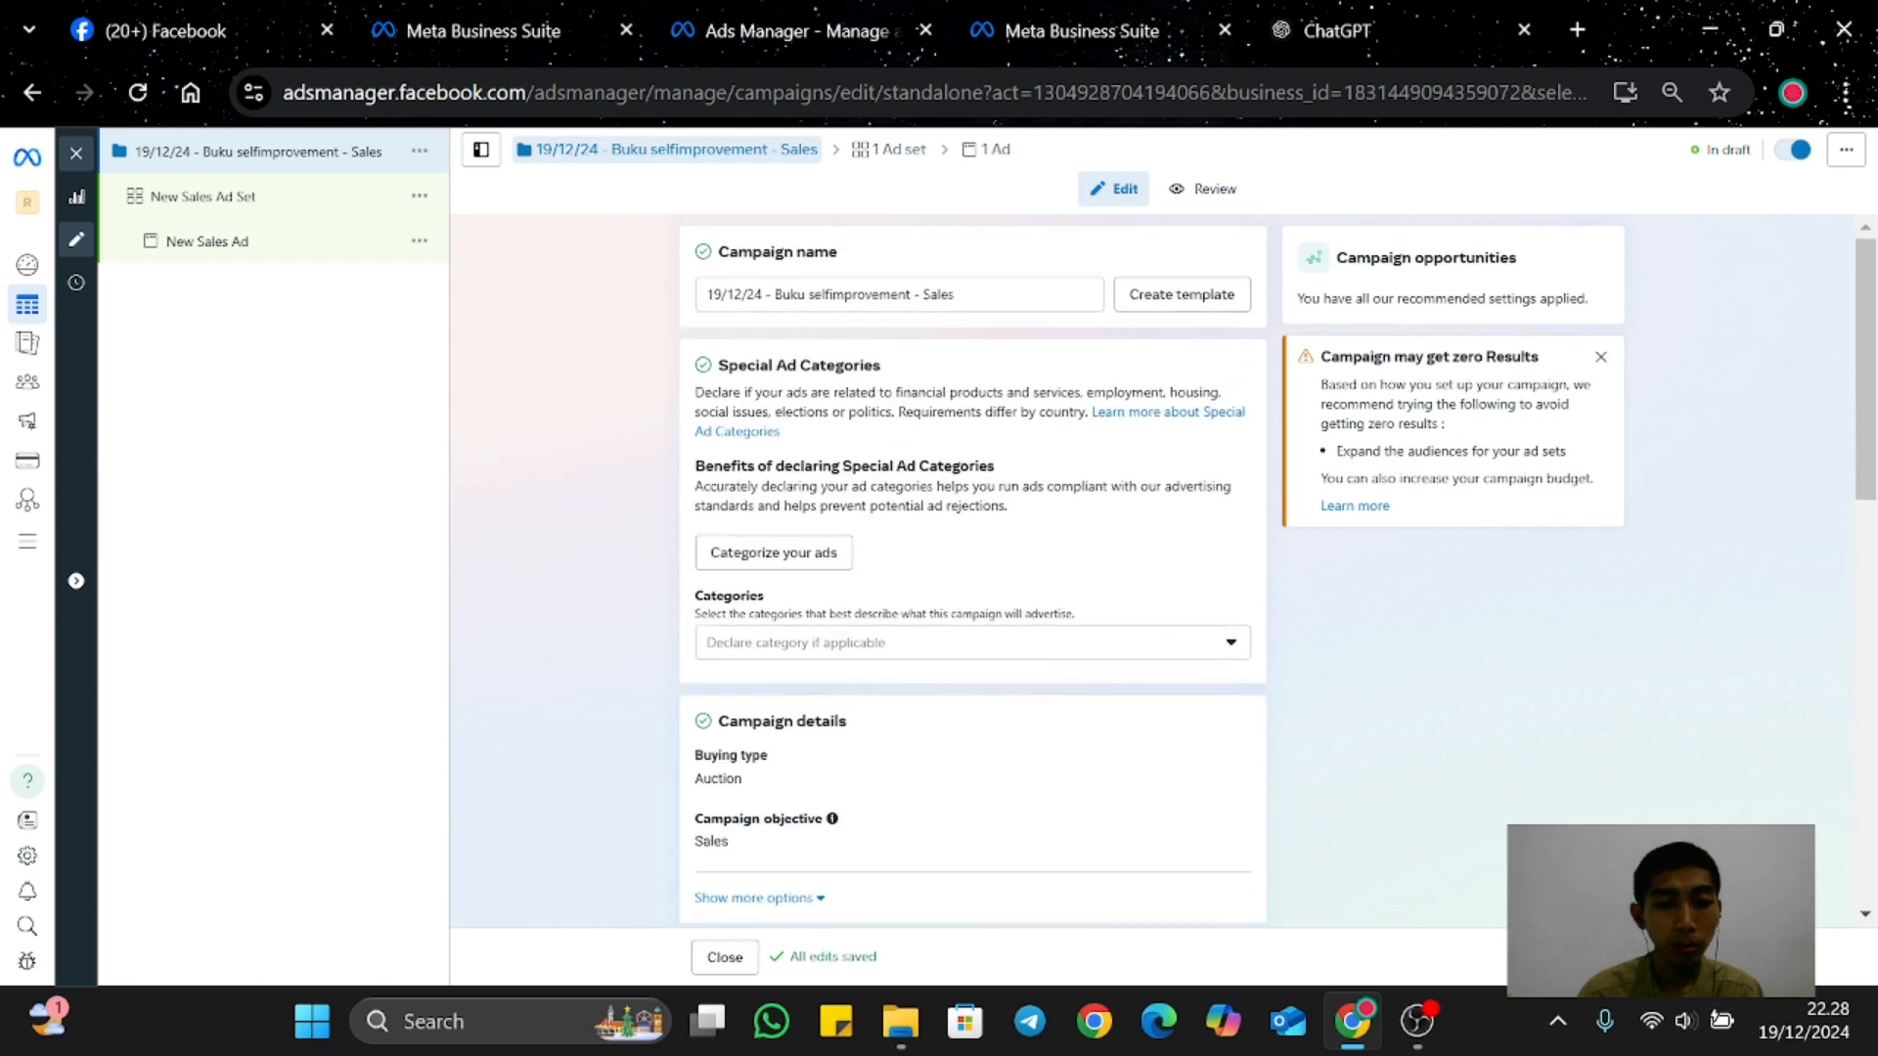
{"action": "scroll", "coordinate": [958, 337], "scroll_direction": "down", "scroll_amount": 4}
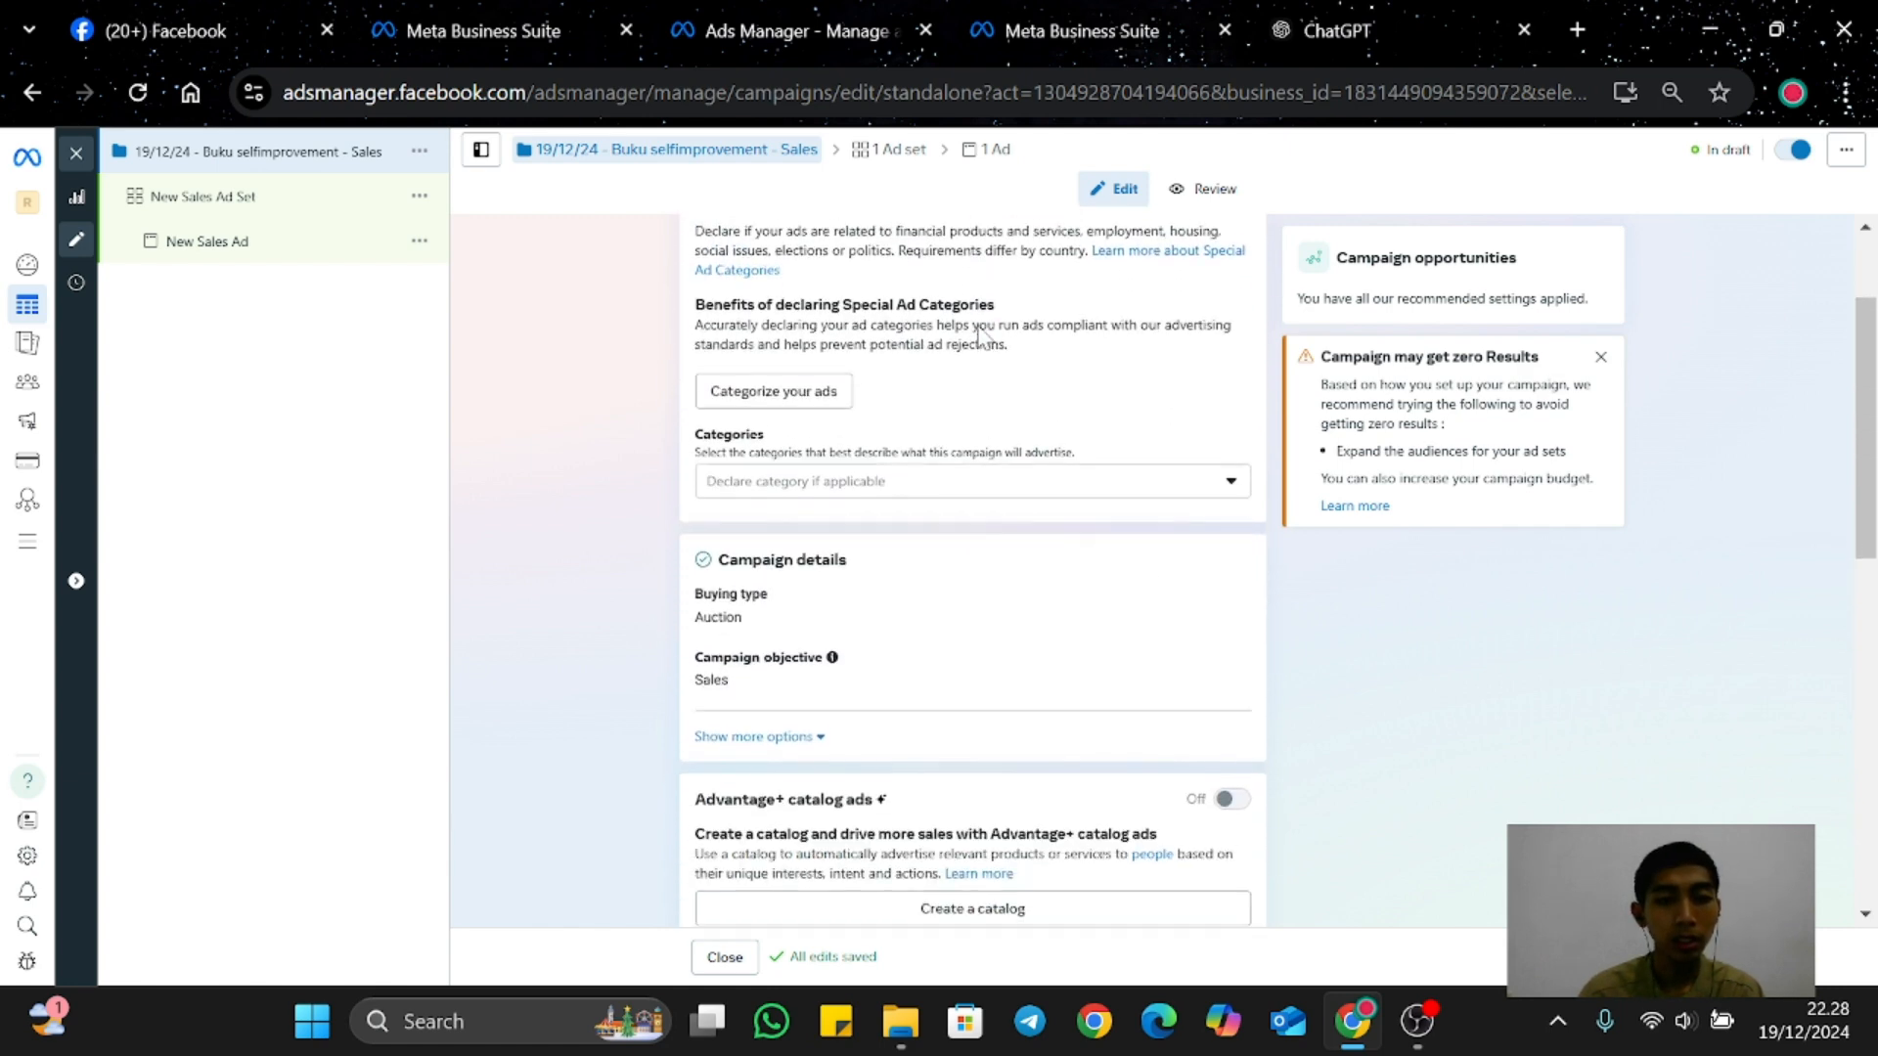
{"action": "scroll", "coordinate": [983, 337], "scroll_direction": "down", "scroll_amount": 4}
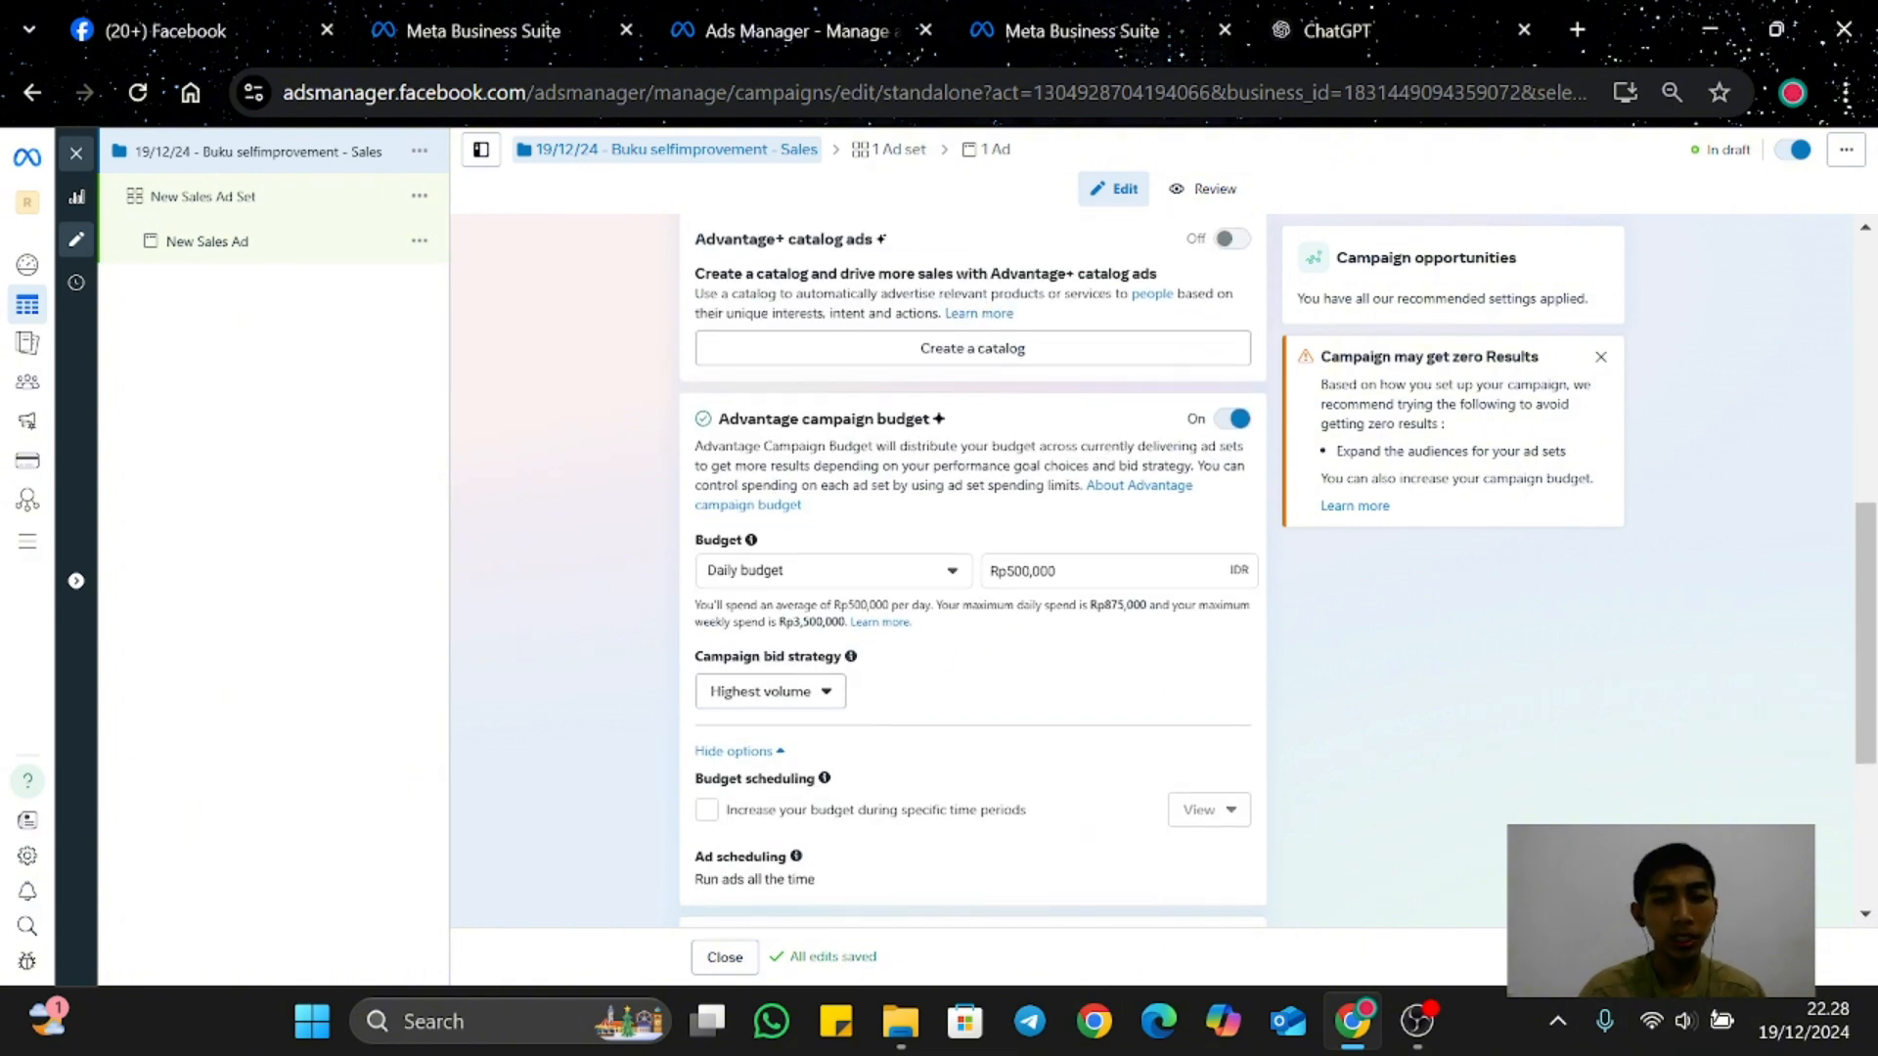
{"action": "scroll", "coordinate": [860, 460], "scroll_direction": "down", "scroll_amount": 4}
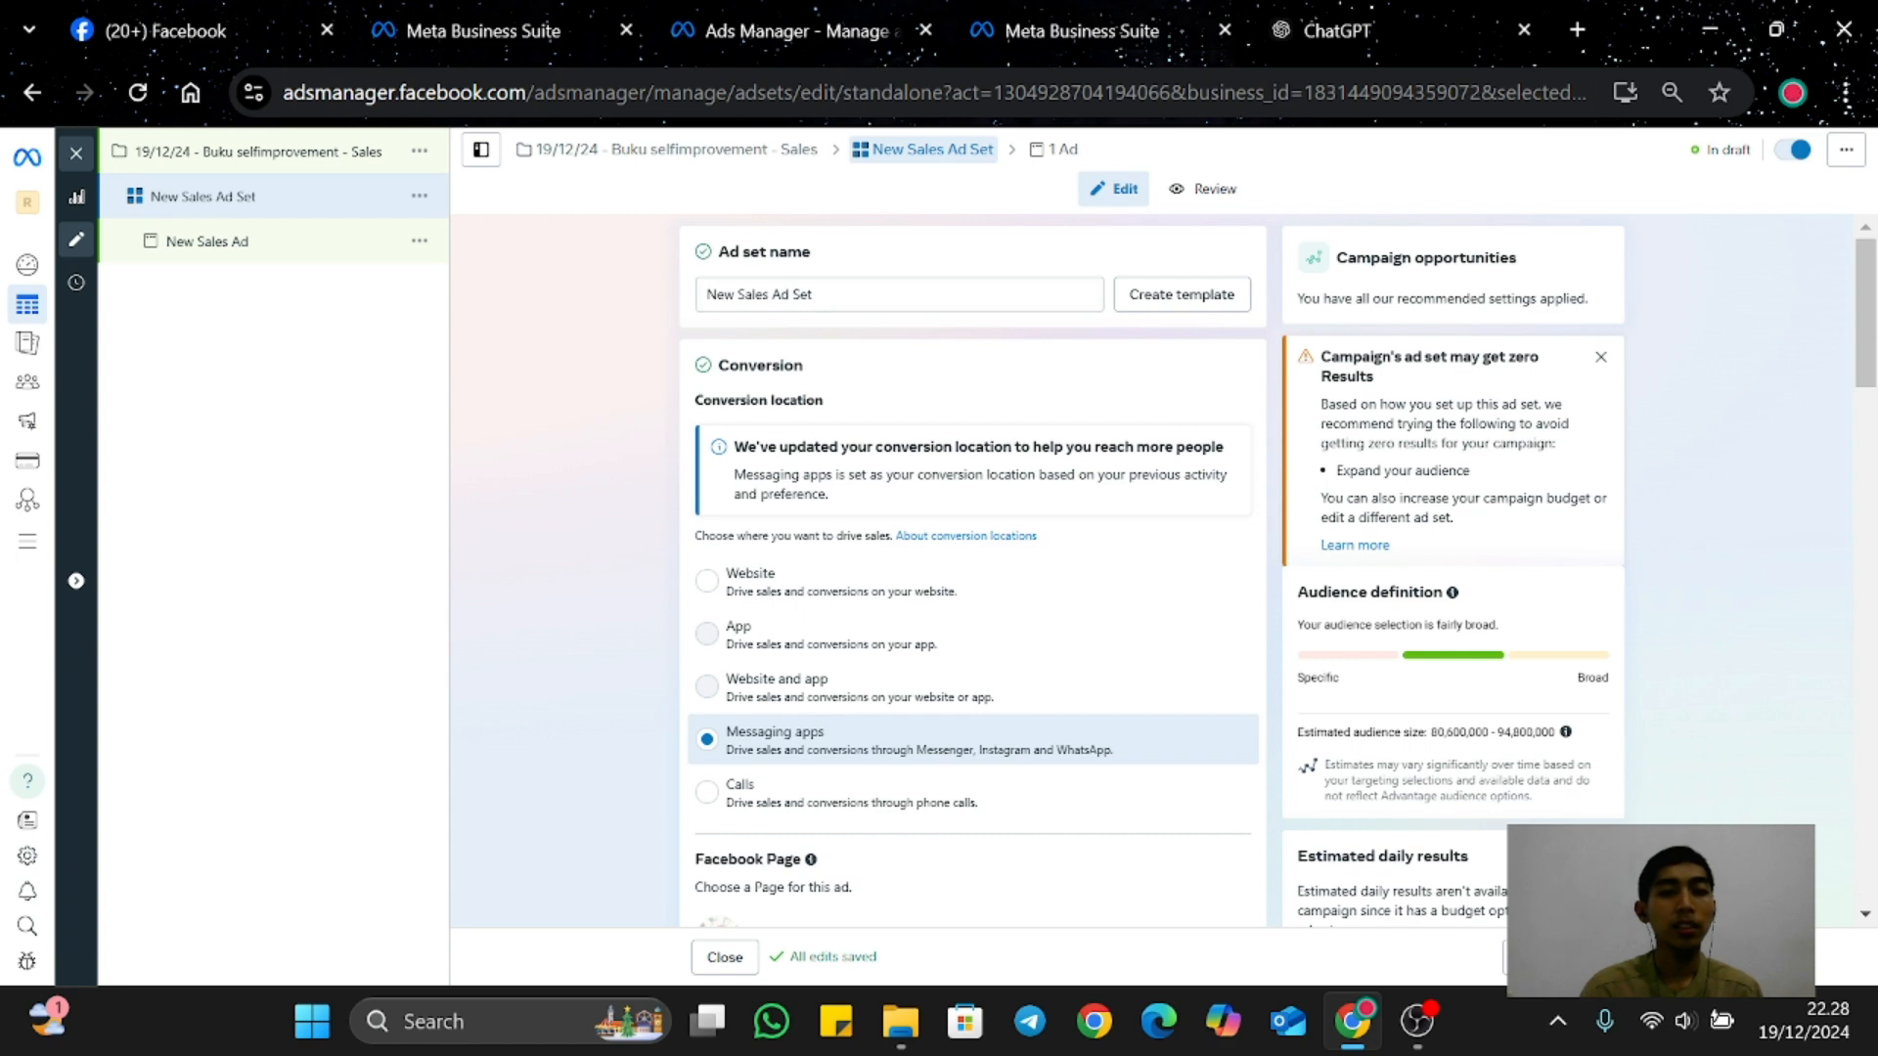
Step: Rename the sales ad set as "ID 21-50 Broad"
{"action": "left_click", "coordinate": [997, 294]}
{"action": "key", "text": "BackSpace"}
{"action": "key", "text": "BackSpace"}
{"action": "key", "text": "BackSpace"}
{"action": "key", "text": "BackSpace"}
{"action": "key", "text": "BackSpace"}
{"action": "key", "text": "BackSpace"}
{"action": "key", "text": "BackSpace"}
{"action": "key", "text": "BackSpace"}
{"action": "key", "text": "BackSpace"}
{"action": "key", "text": "BackSpace"}
{"action": "key", "text": "BackSpace"}
{"action": "key", "text": "BackSpace"}
{"action": "key", "text": "BackSpace"}
{"action": "key", "text": "BackSpace"}
{"action": "key", "text": "BackSpace"}
{"action": "key", "text": "BackSpace"}
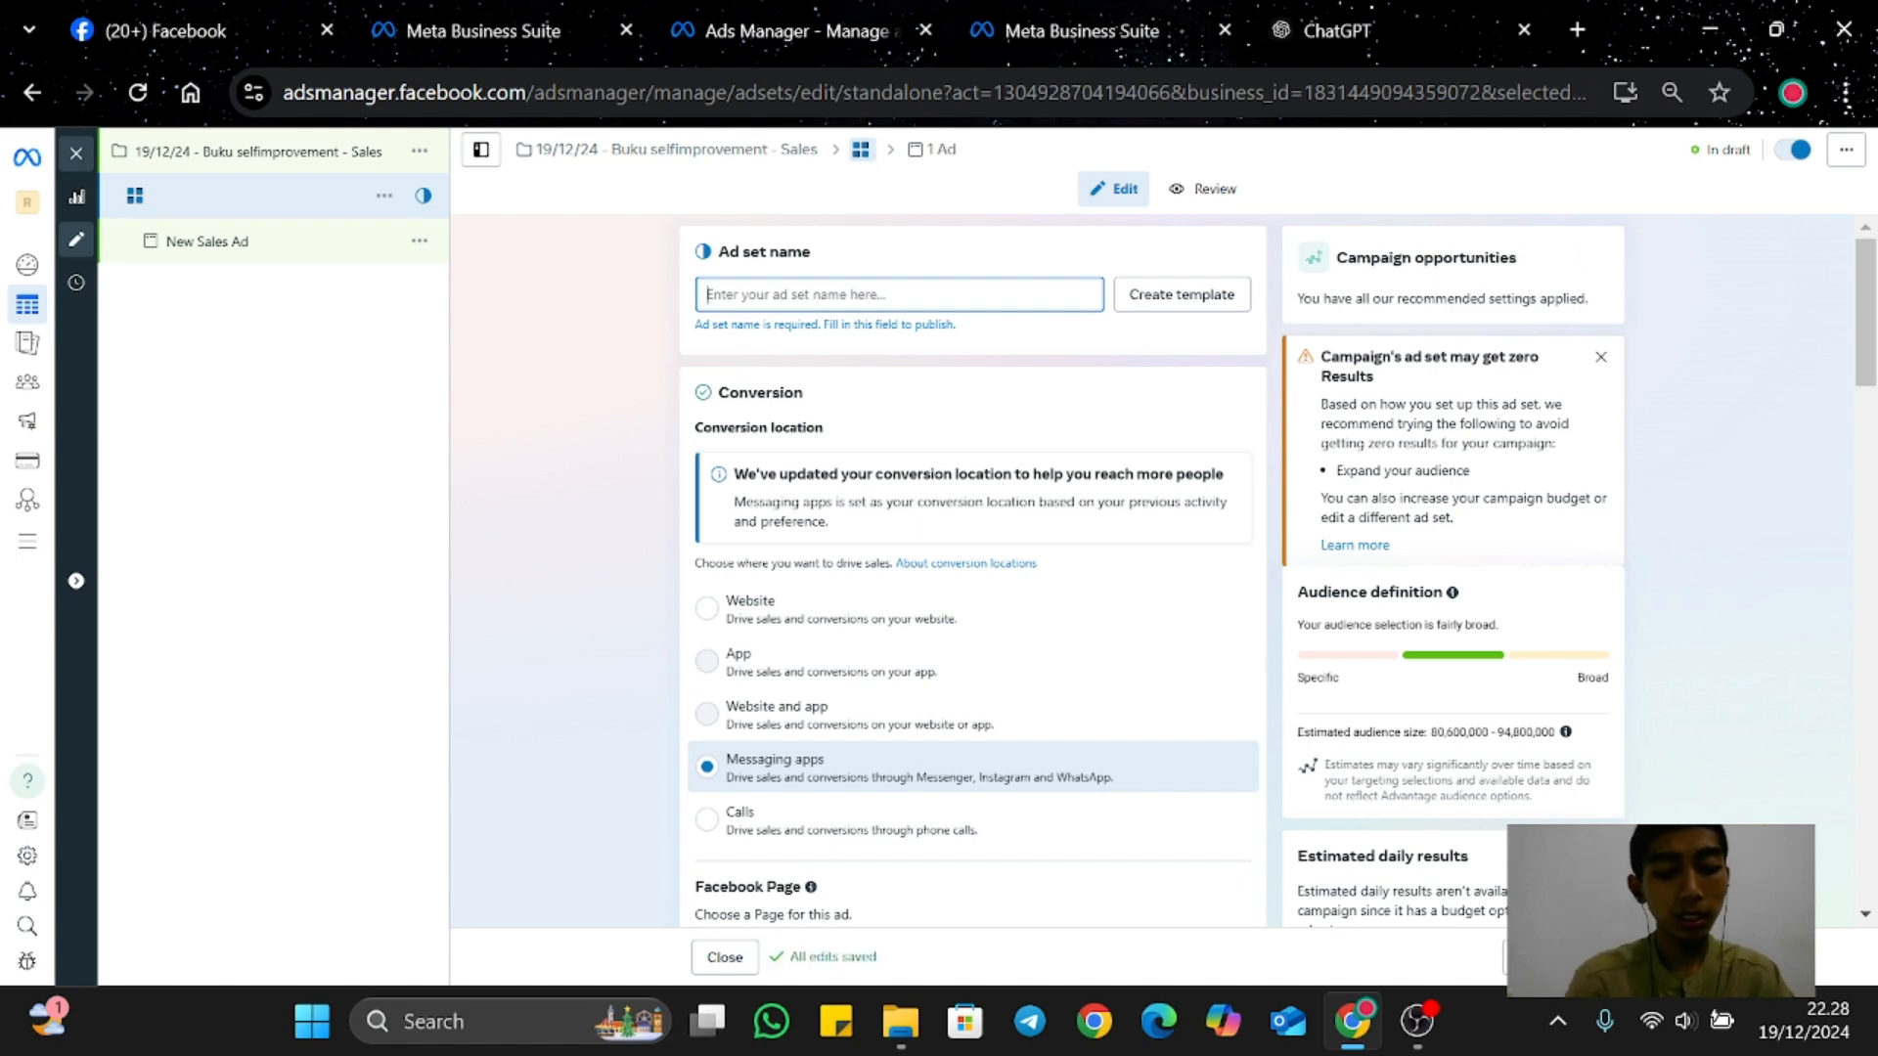
{"action": "type", "text": "Id"}
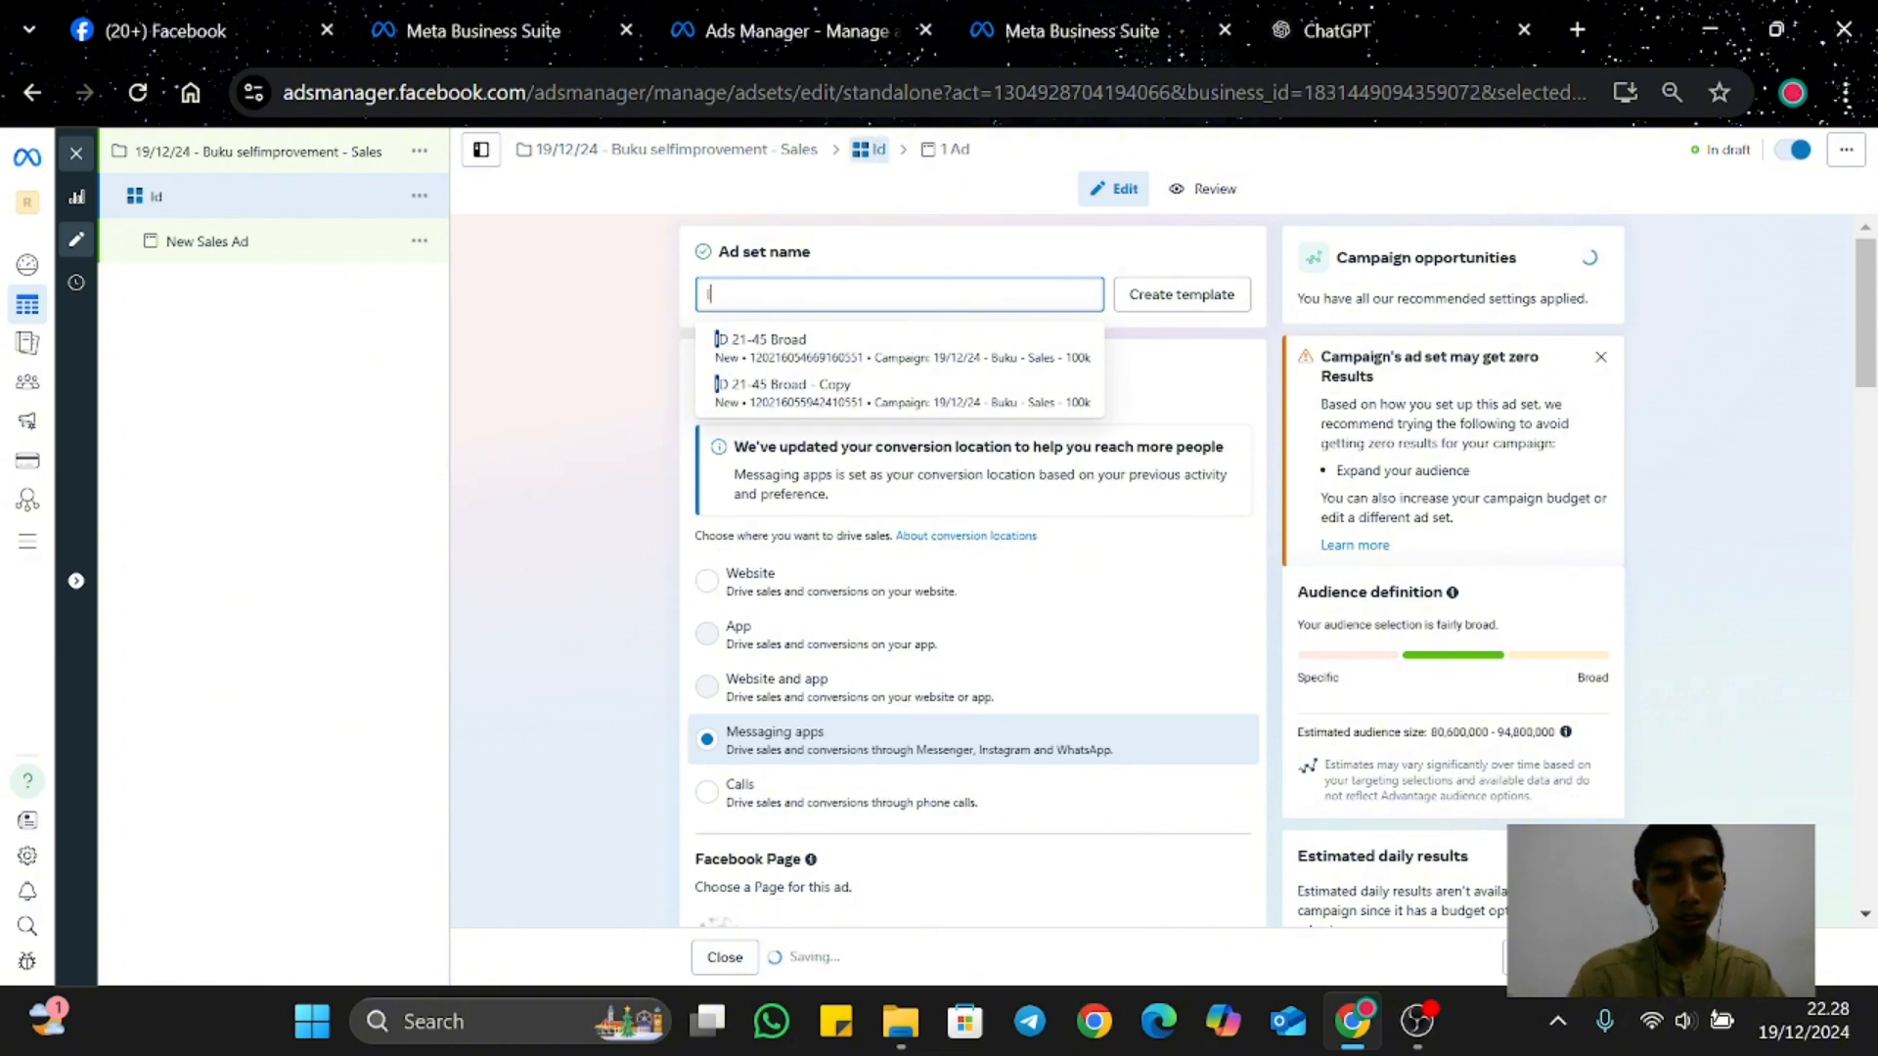
{"action": "key", "text": "BackSpace"}
{"action": "type", "text": "D"}
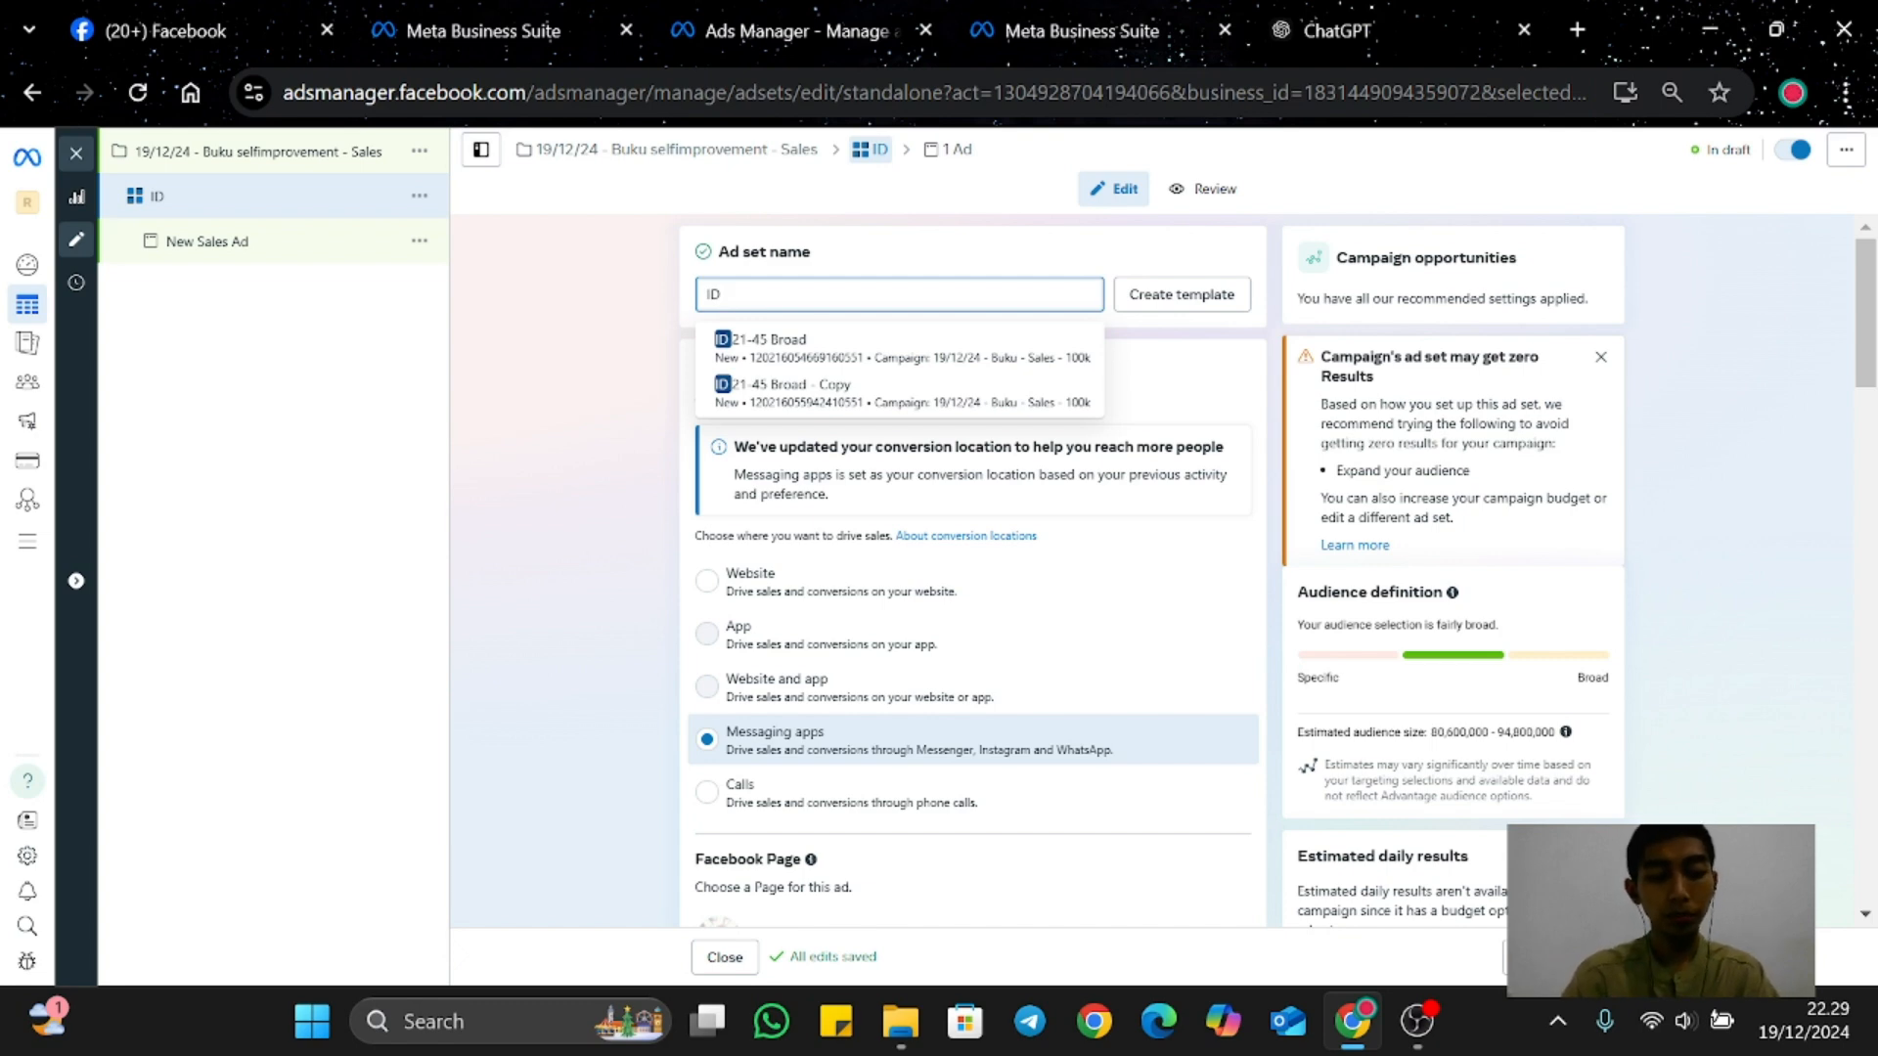
{"action": "type", "text": "21d"}
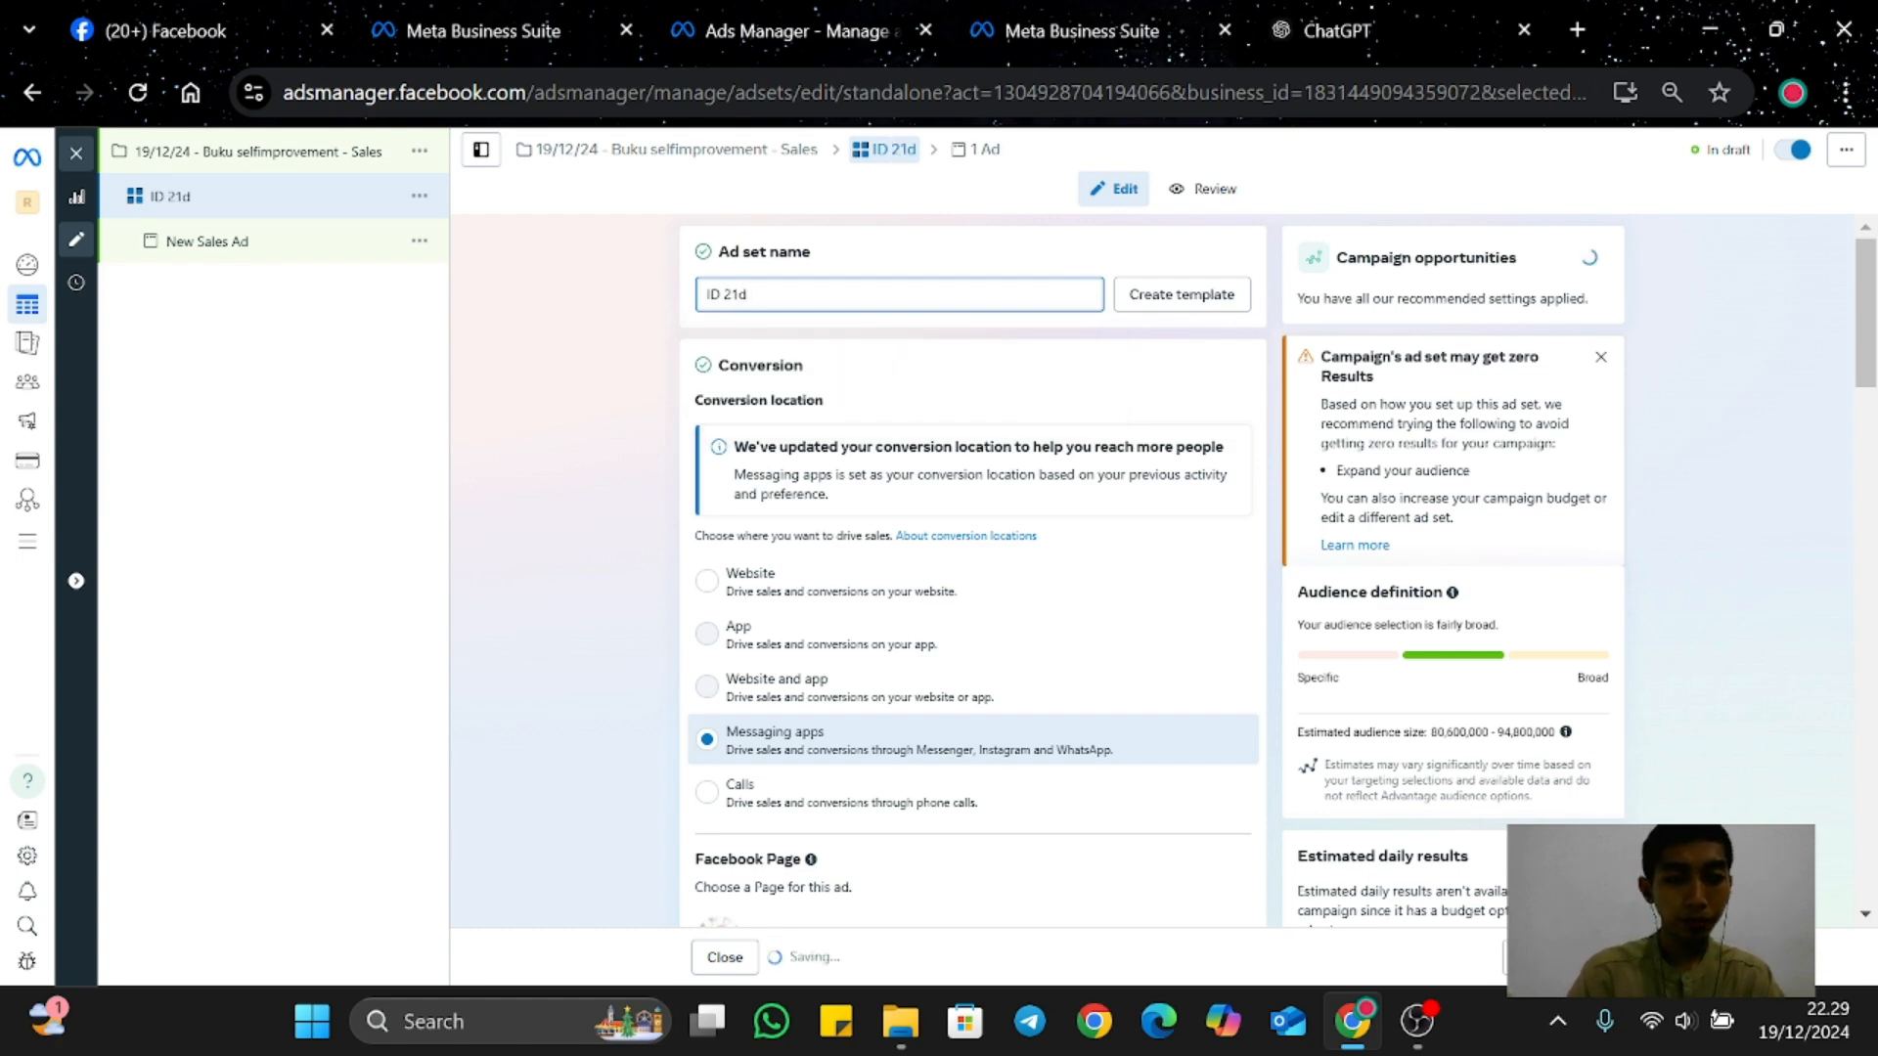
{"action": "key", "text": "BackSpace"}
{"action": "type", "text": "-"}
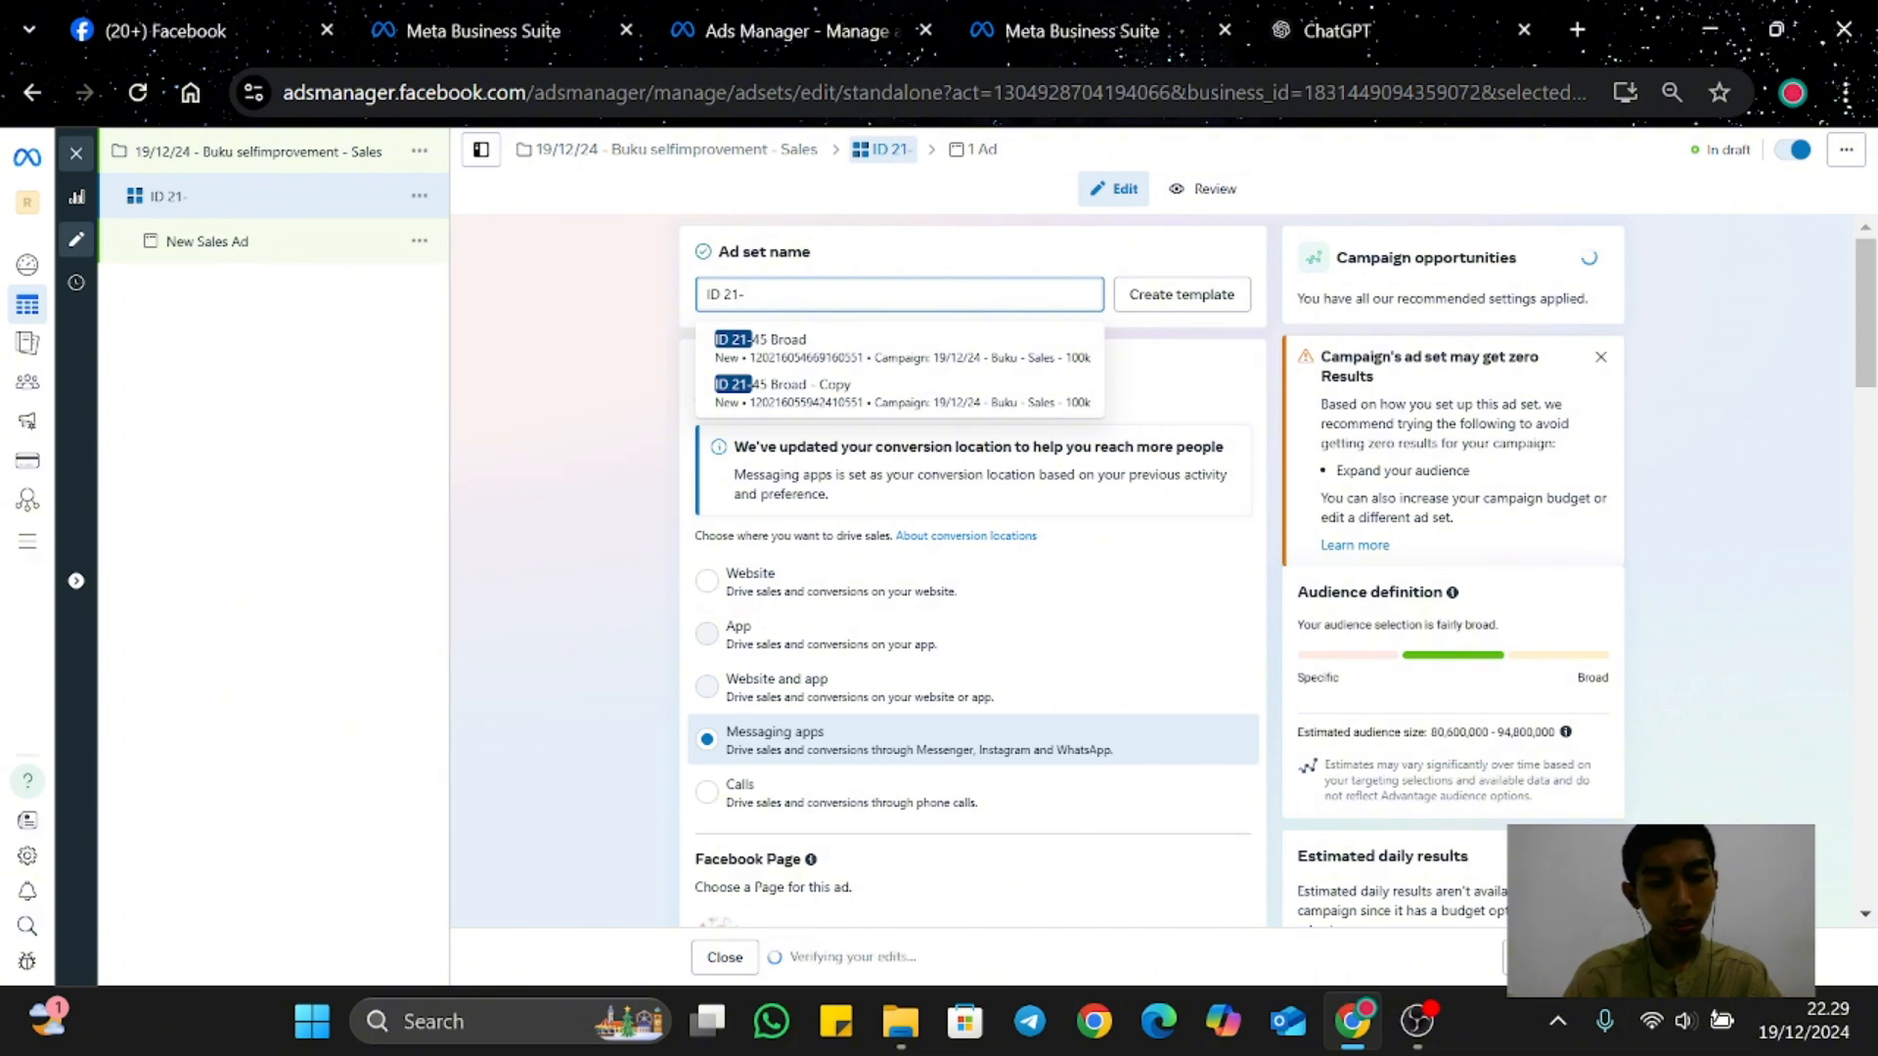
{"action": "type", "text": "50"}
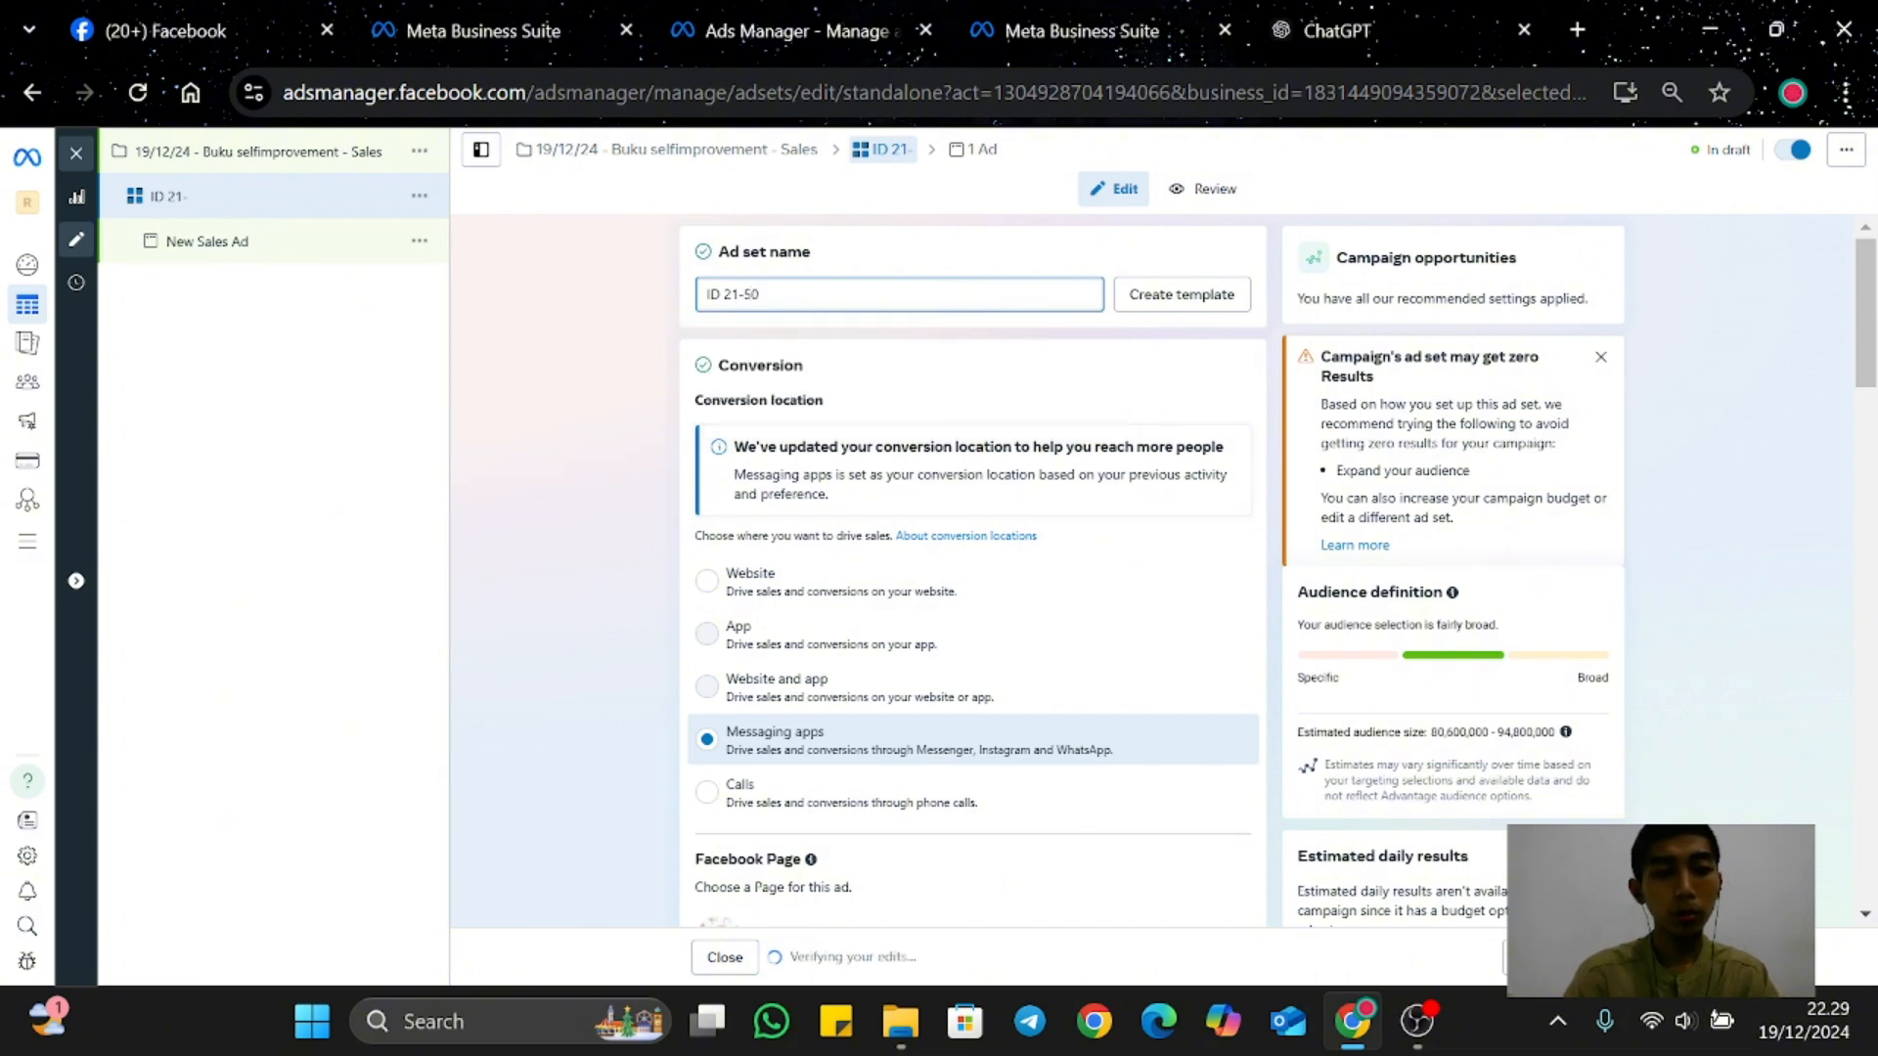
{"action": "key", "text": "BackSpace"}
{"action": "key", "text": "BackSpace"}
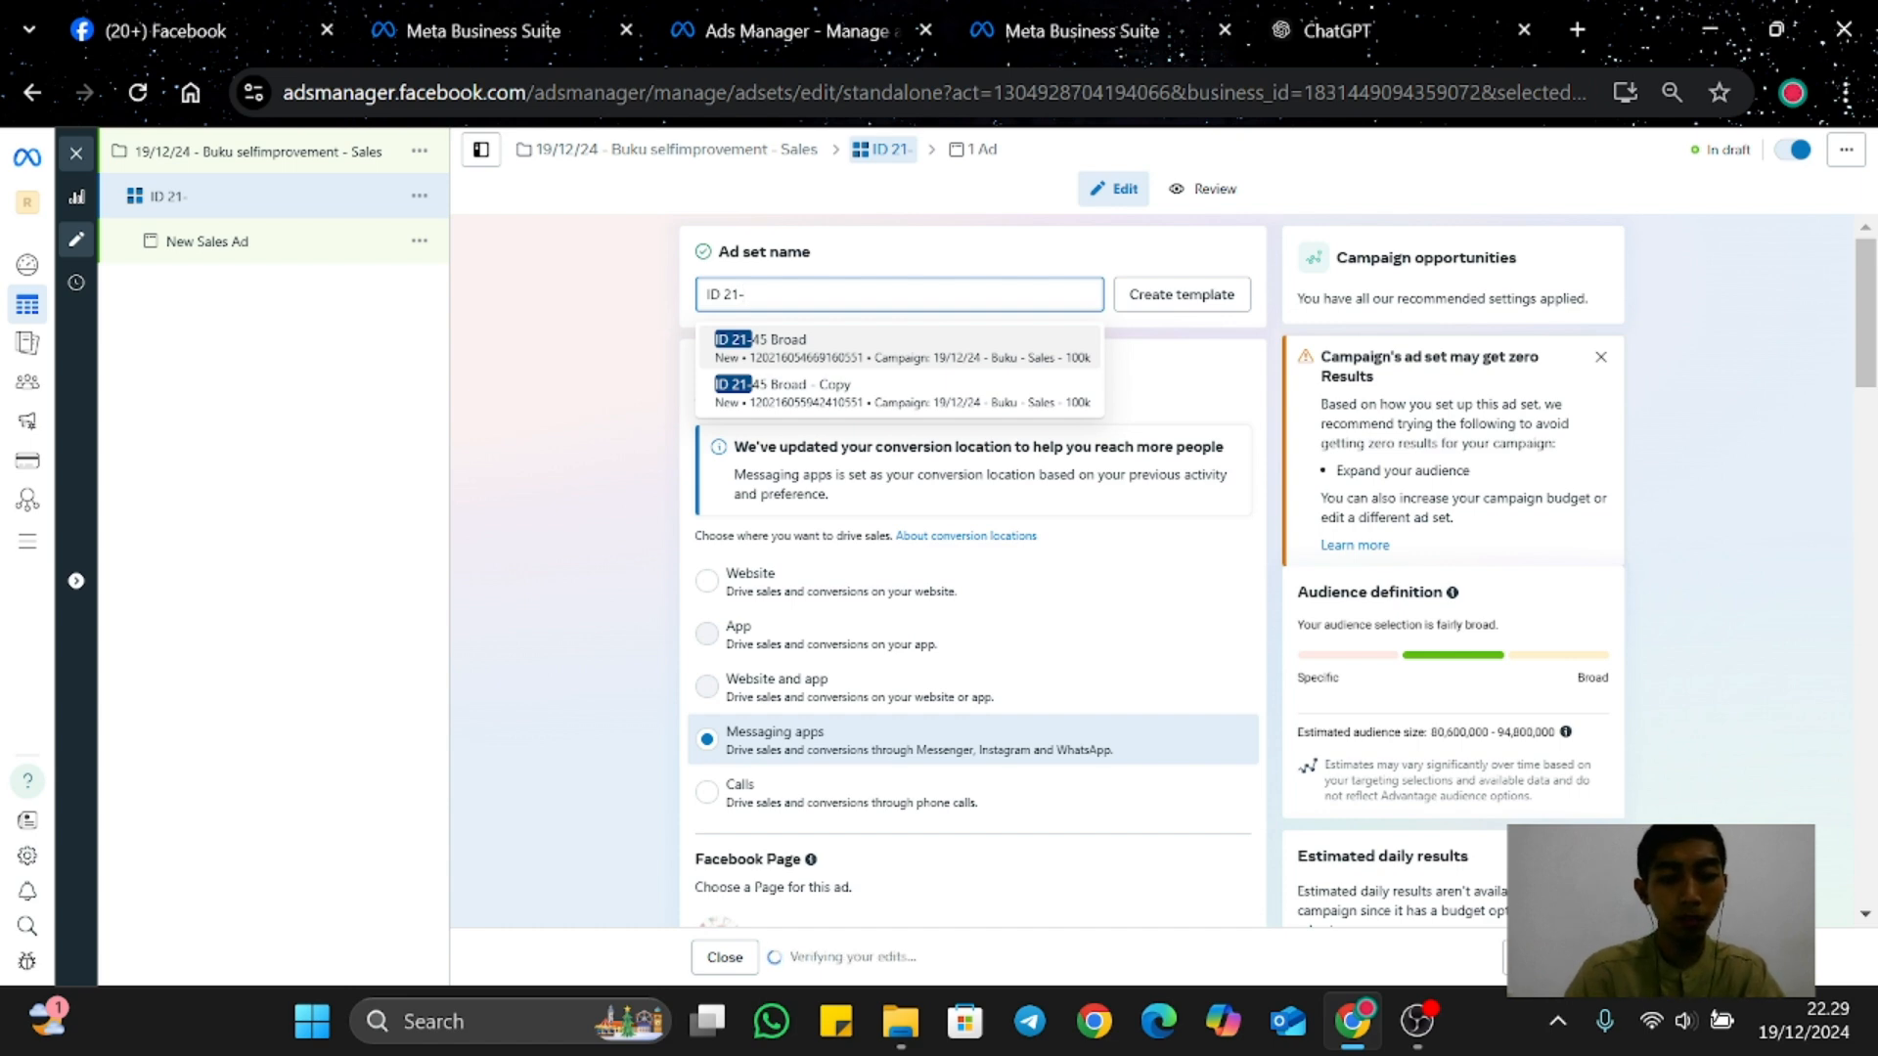
{"action": "type", "text": "50"}
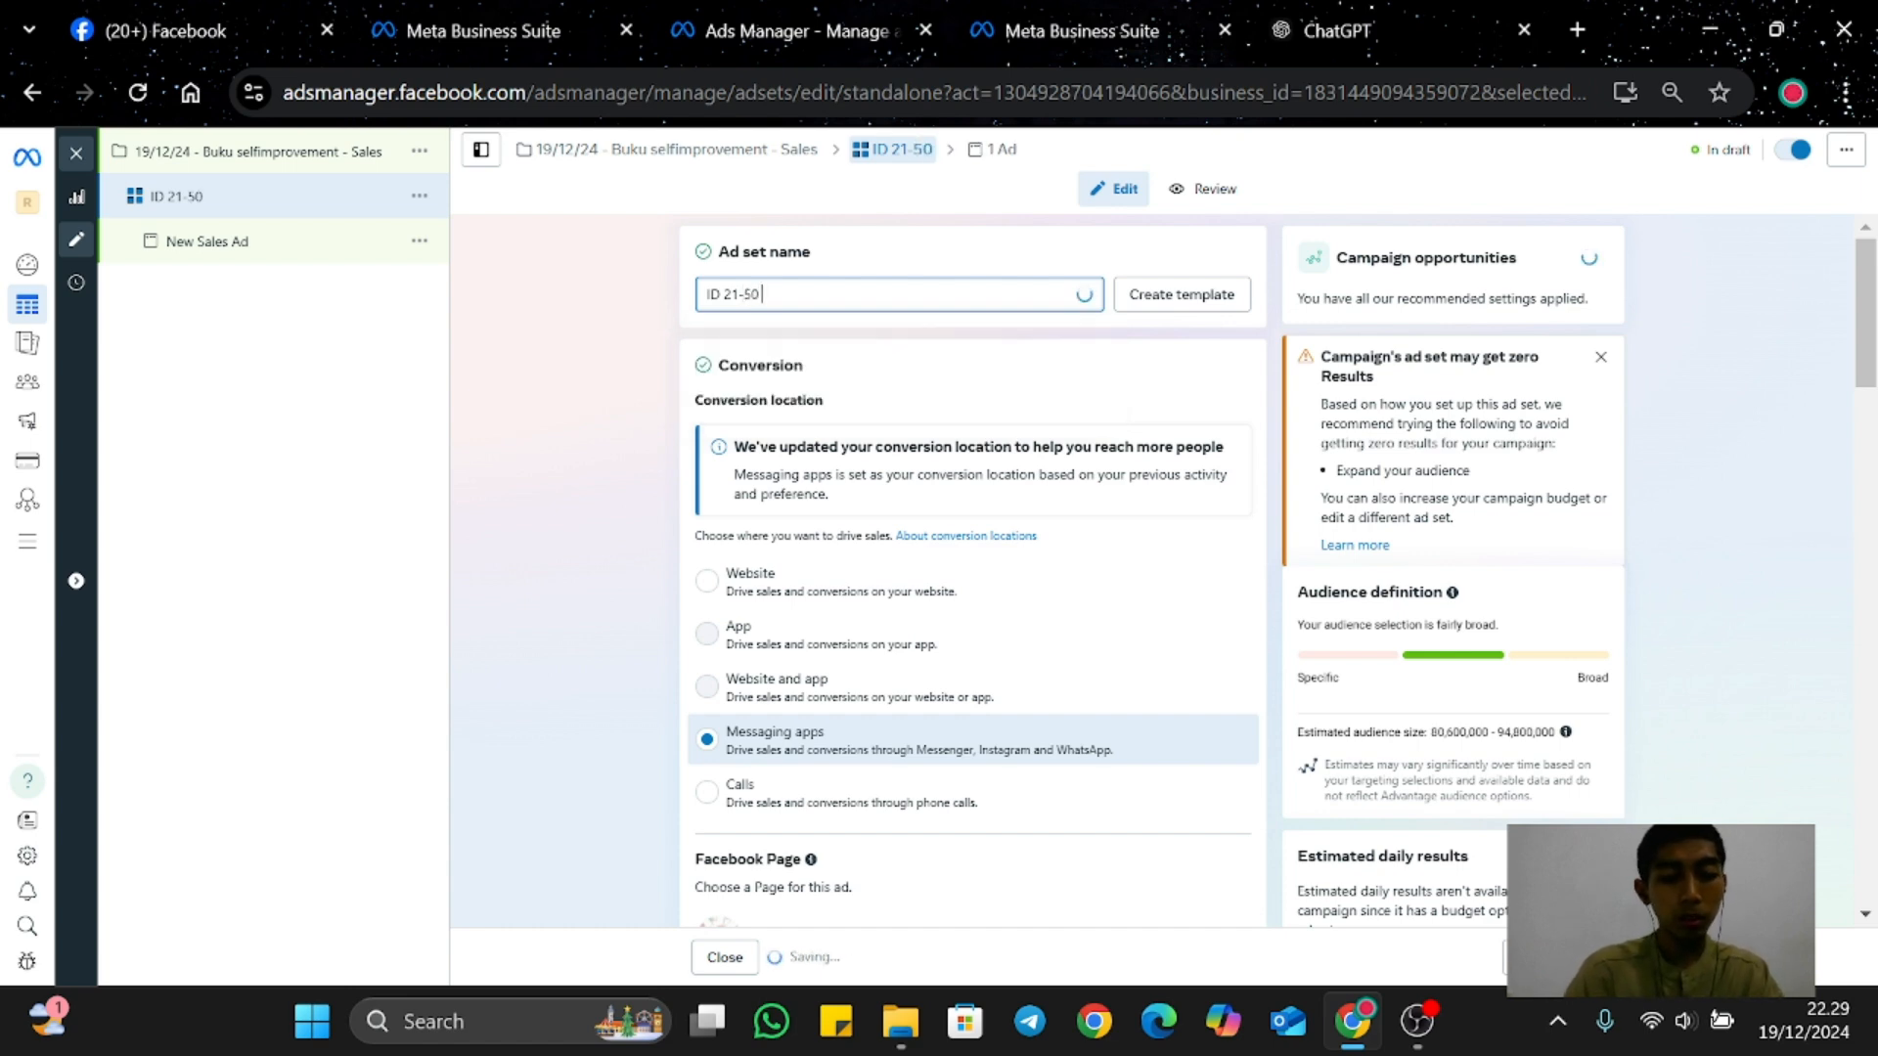
{"action": "type", "text": " Broad"}
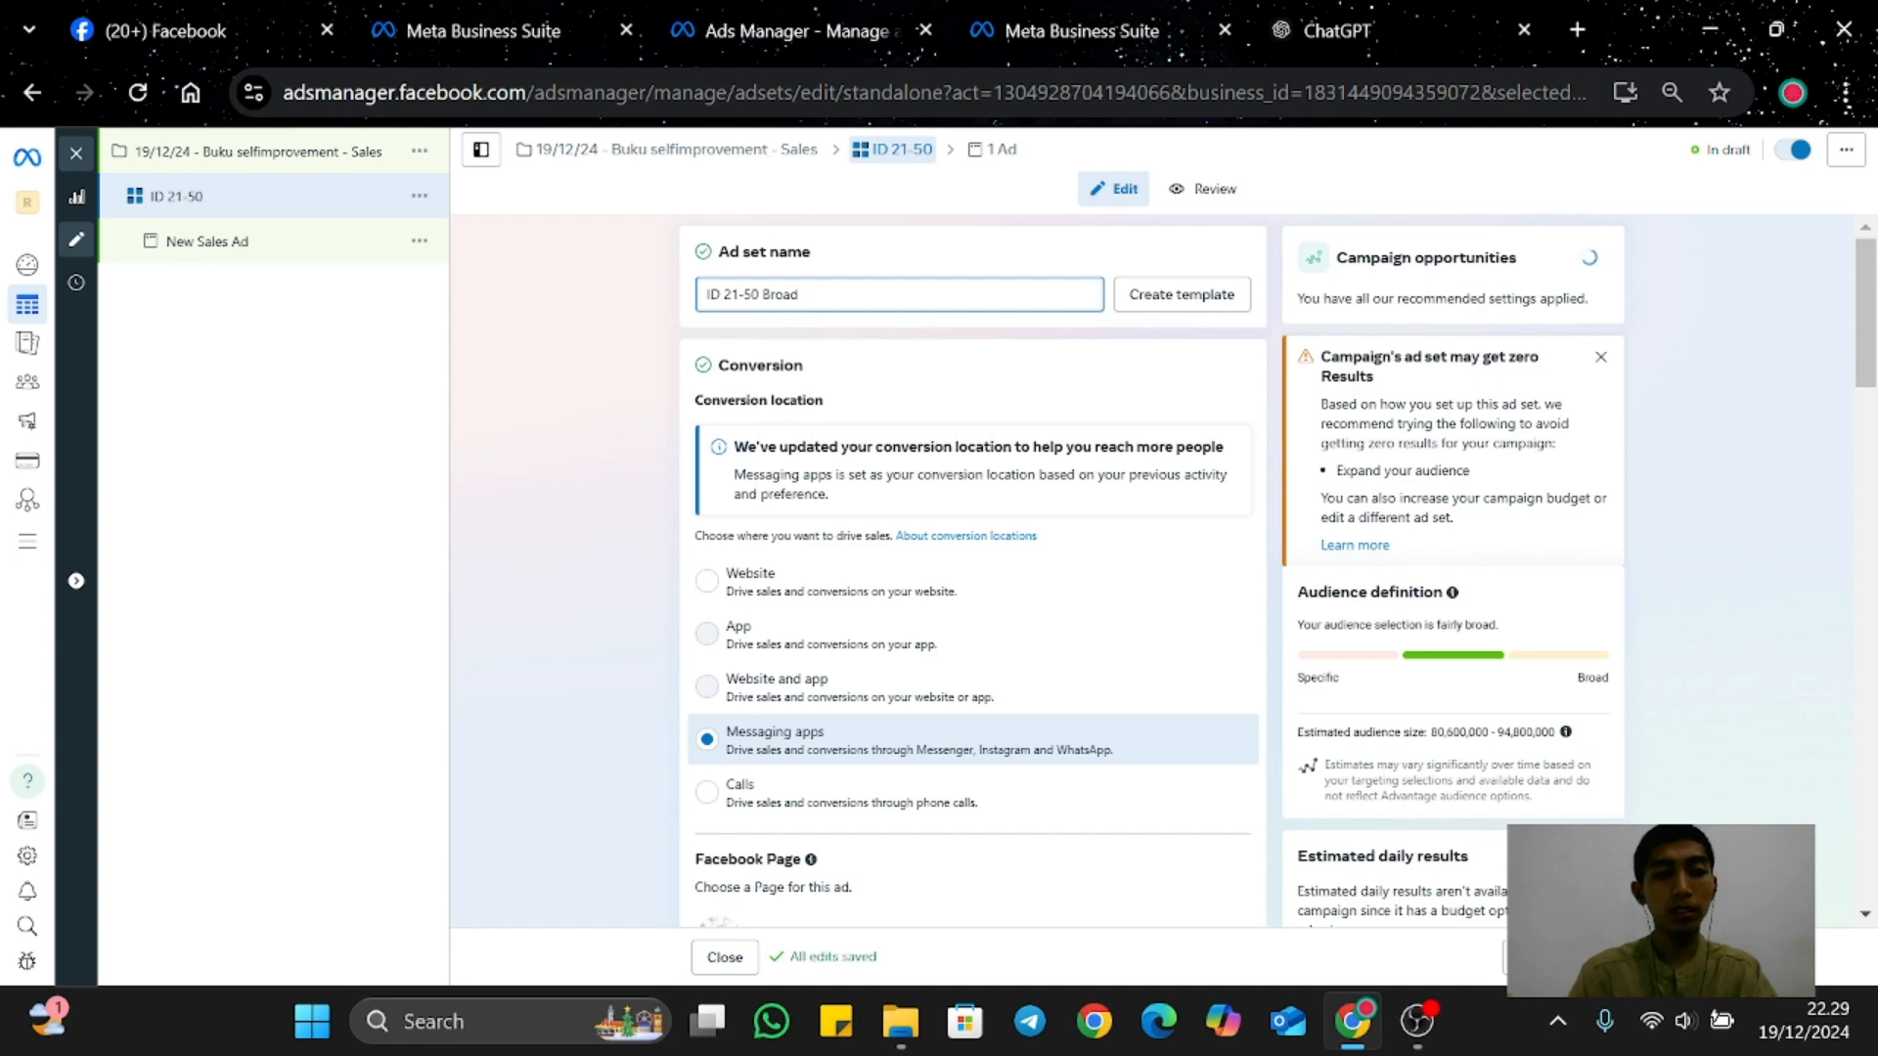
Step: Check the ad set's conversion location and Facebook Page, and deselect Messenger among the messaging app destinations
{"action": "scroll", "coordinate": [973, 577], "scroll_direction": "down", "scroll_amount": 1}
{"action": "scroll", "coordinate": [995, 295], "scroll_direction": "down", "scroll_amount": 1}
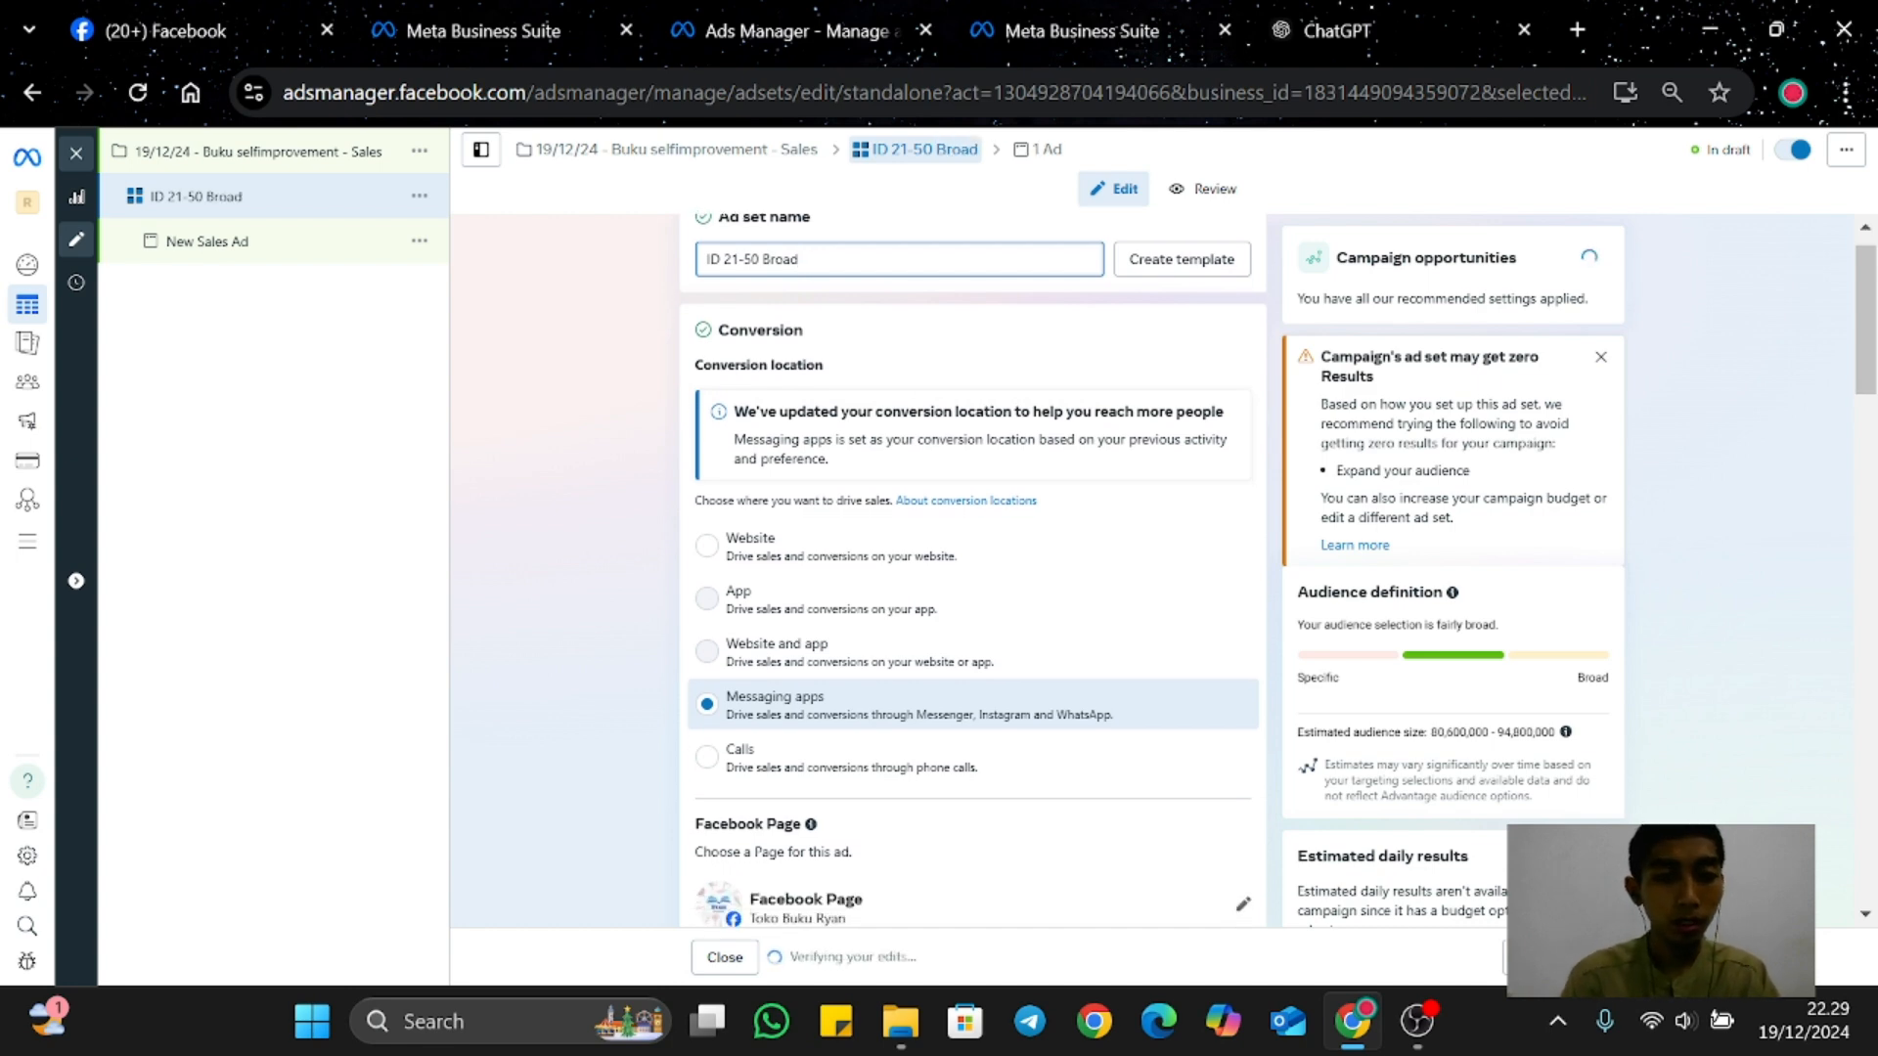
{"action": "scroll", "coordinate": [998, 303], "scroll_direction": "down", "scroll_amount": 3}
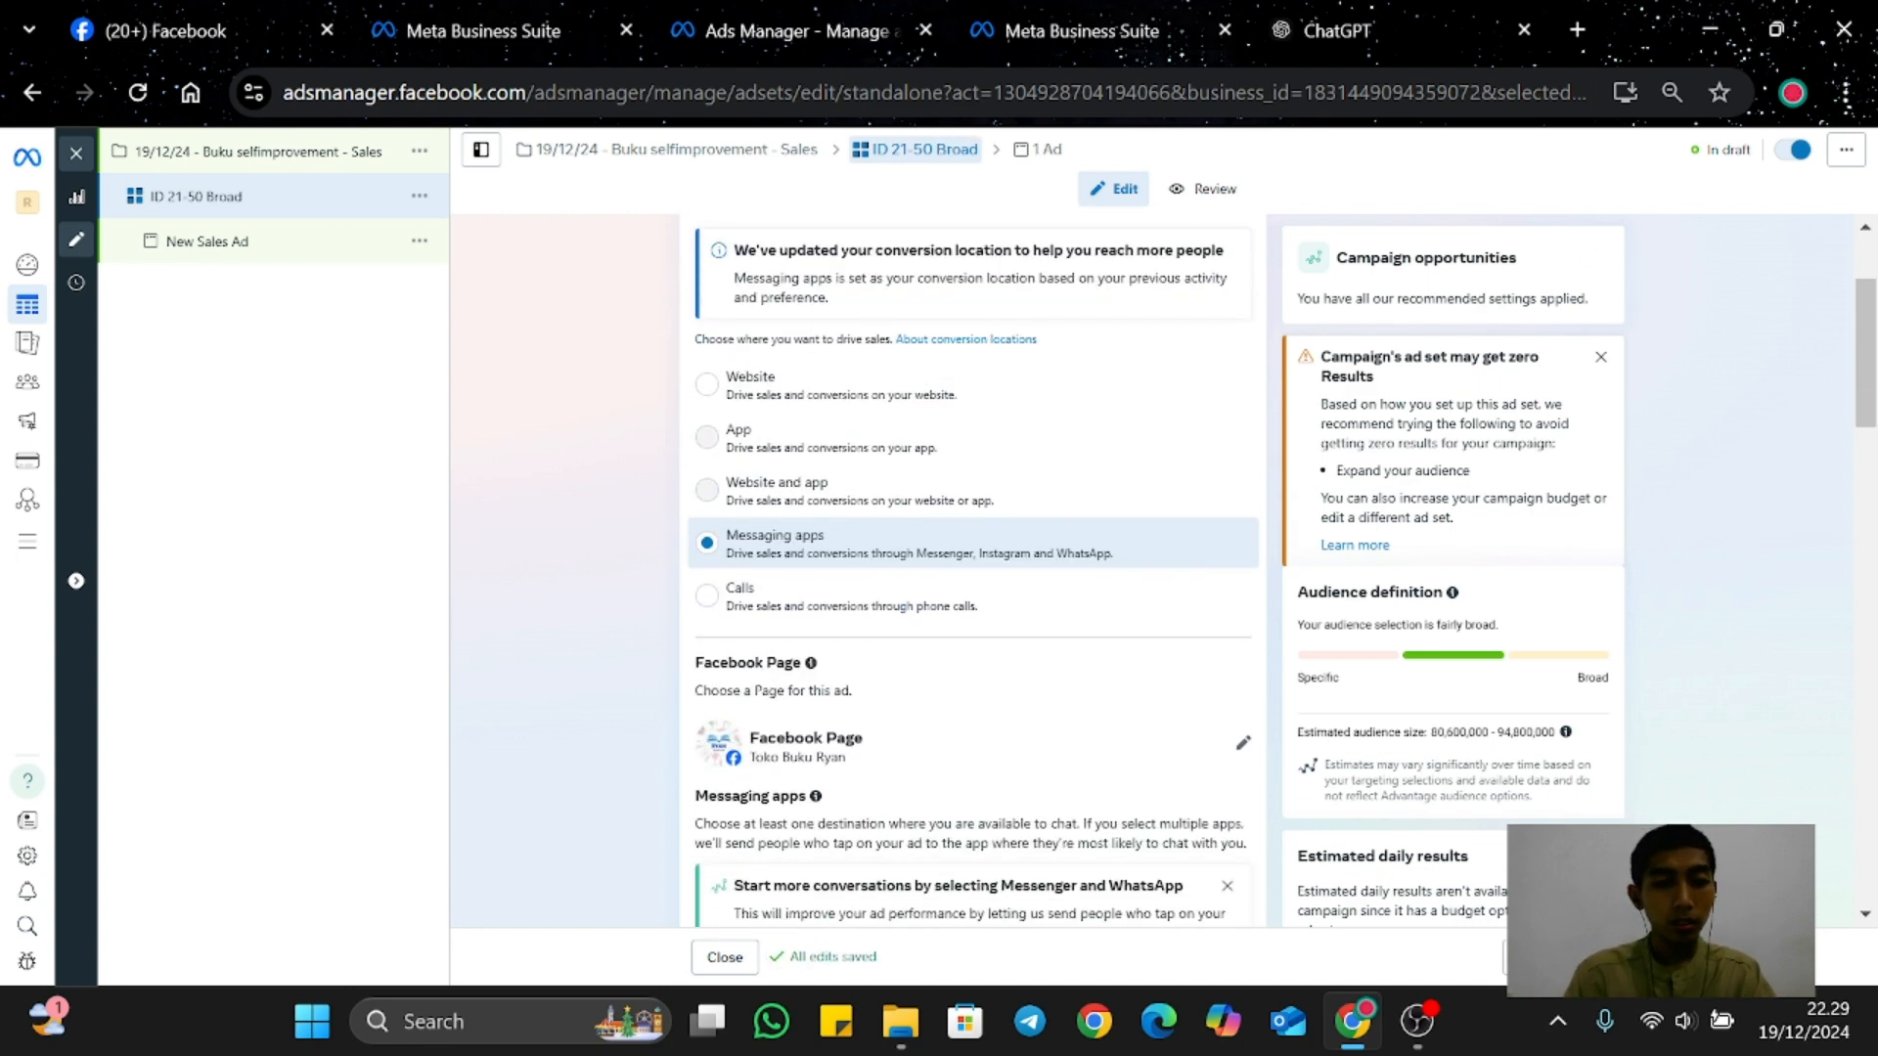
{"action": "scroll", "coordinate": [833, 392], "scroll_direction": "up", "scroll_amount": 3}
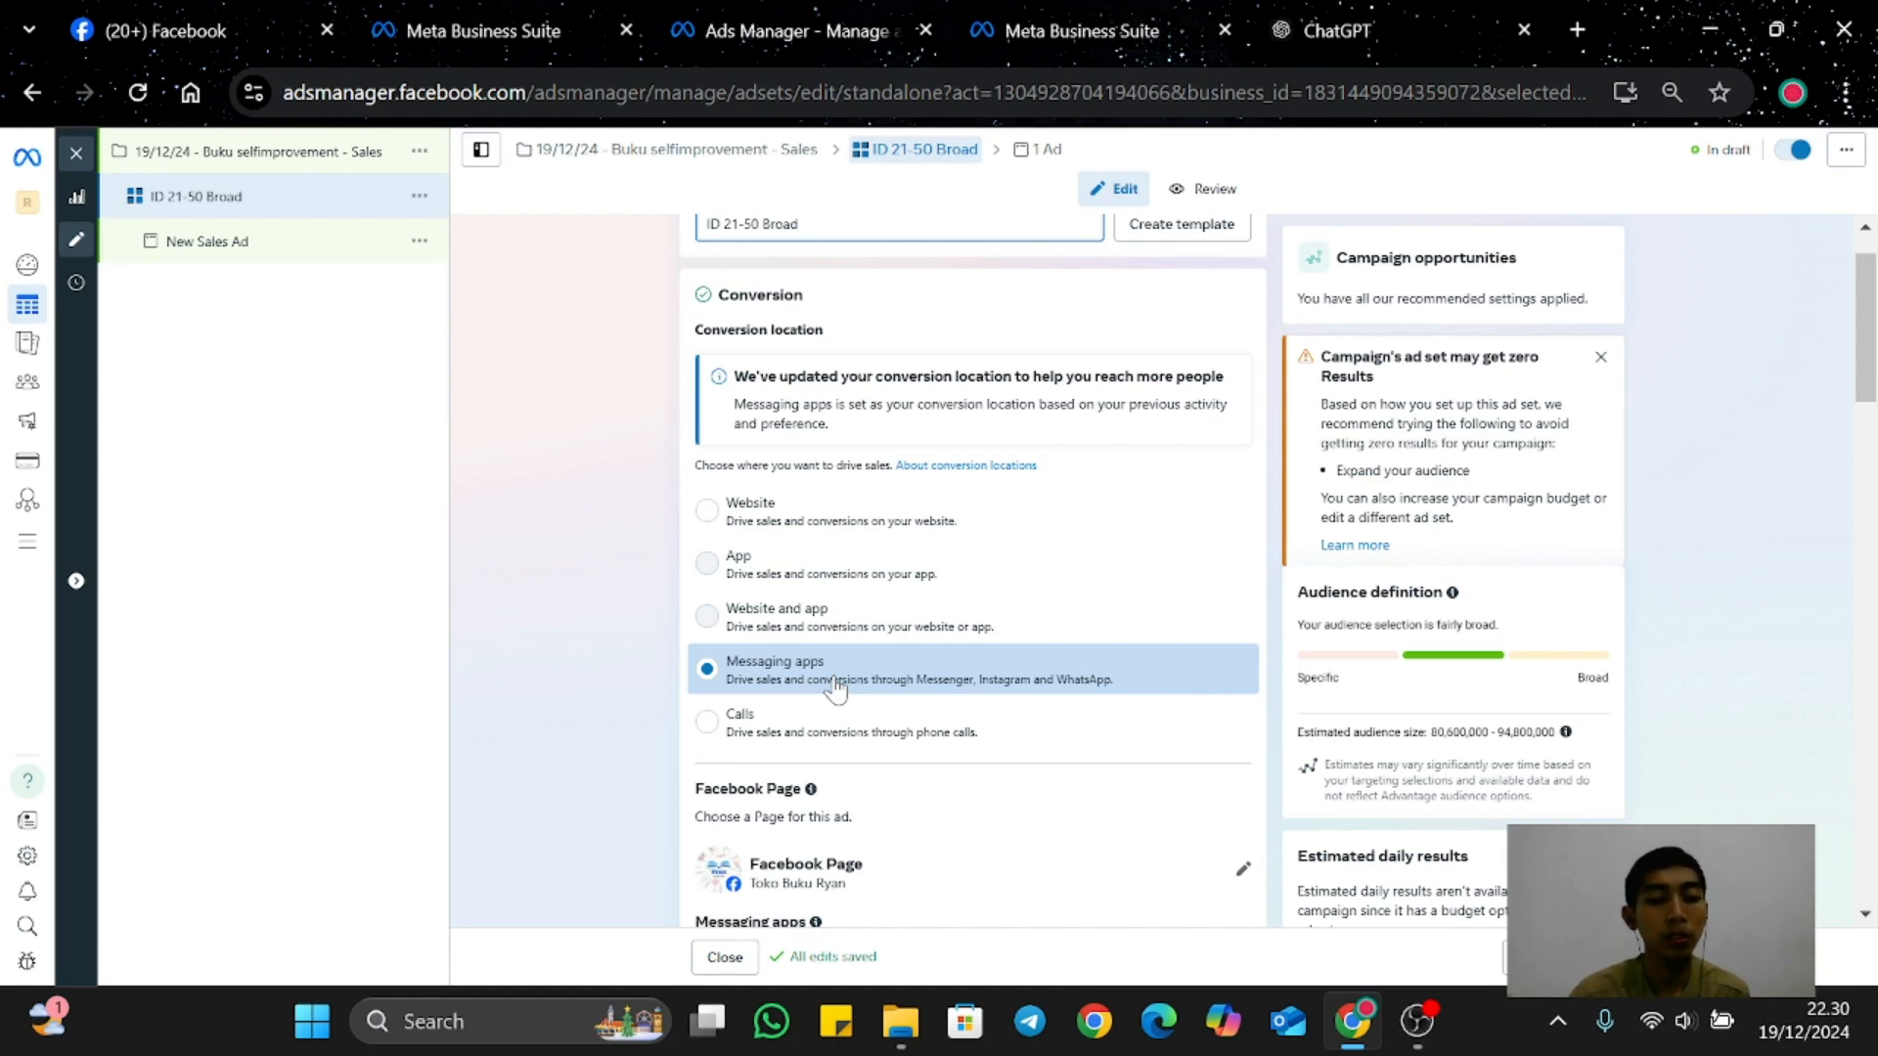
{"action": "scroll", "coordinate": [881, 513], "scroll_direction": "down", "scroll_amount": 3}
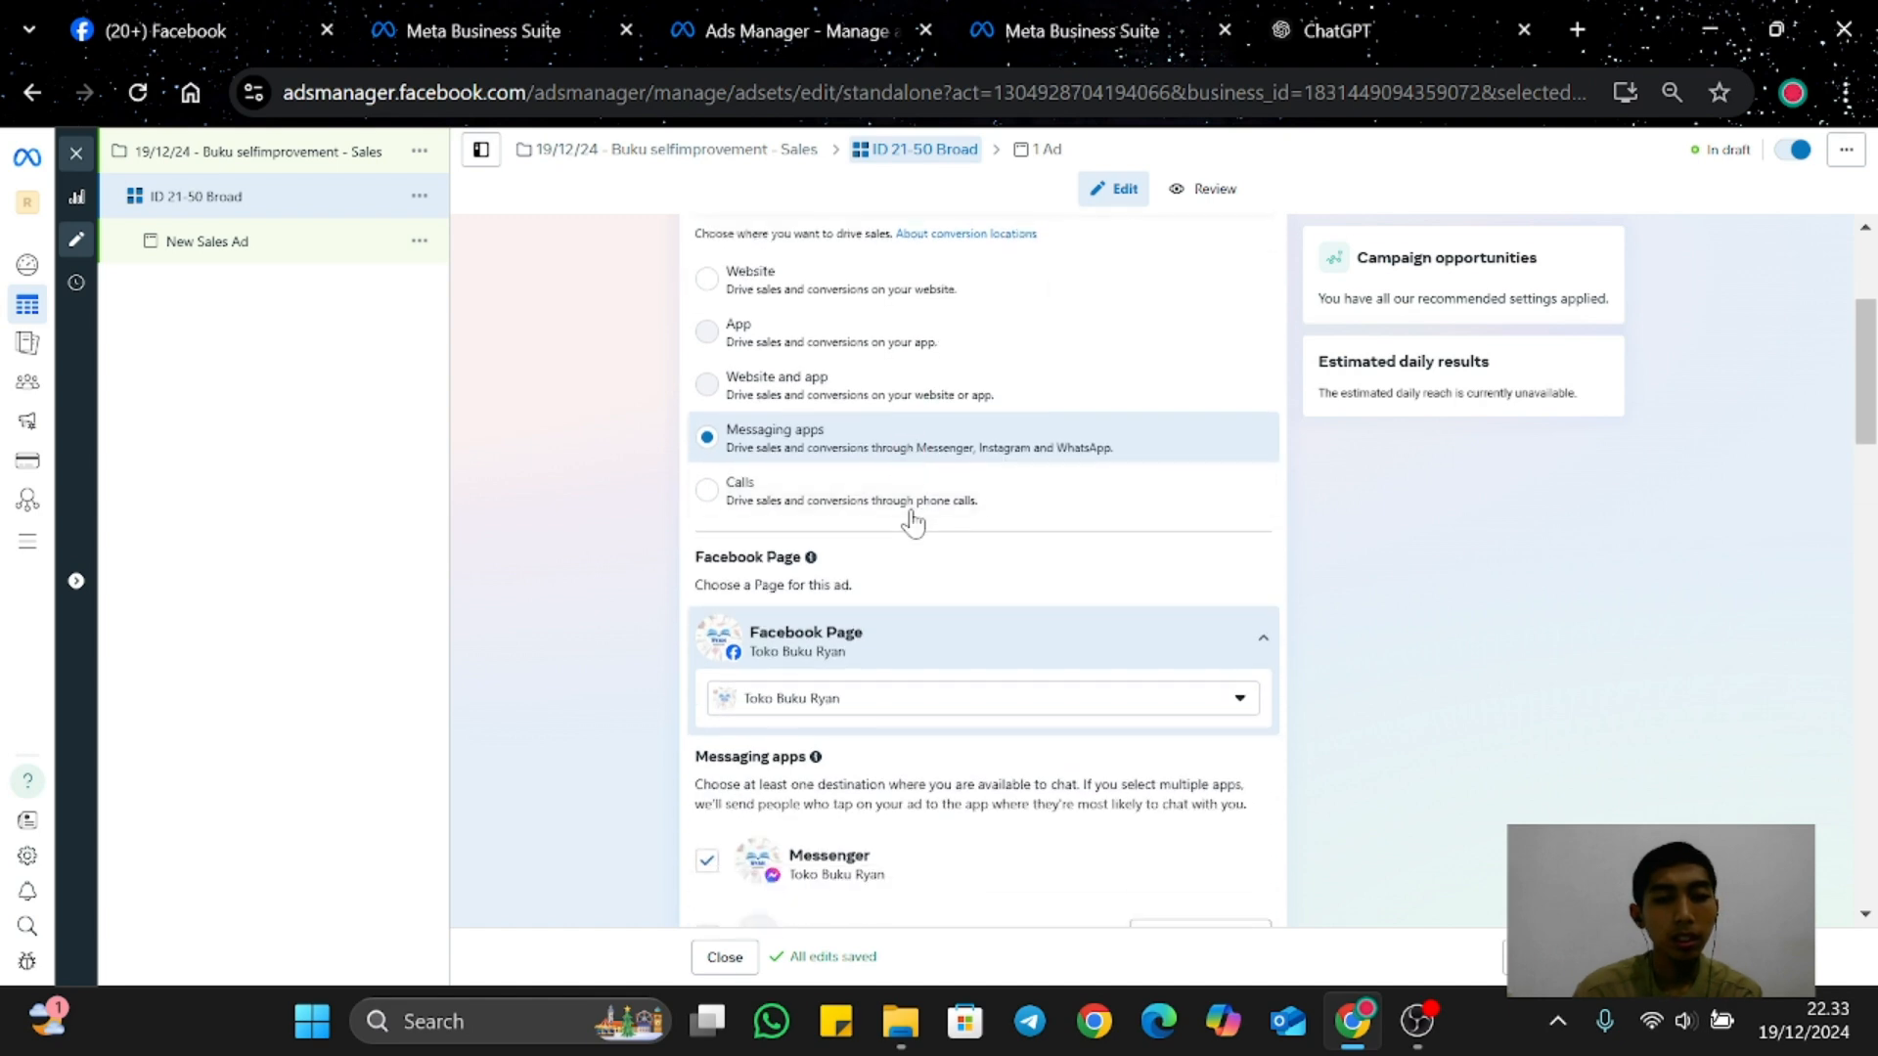
{"action": "scroll", "coordinate": [912, 521], "scroll_direction": "down", "scroll_amount": 2}
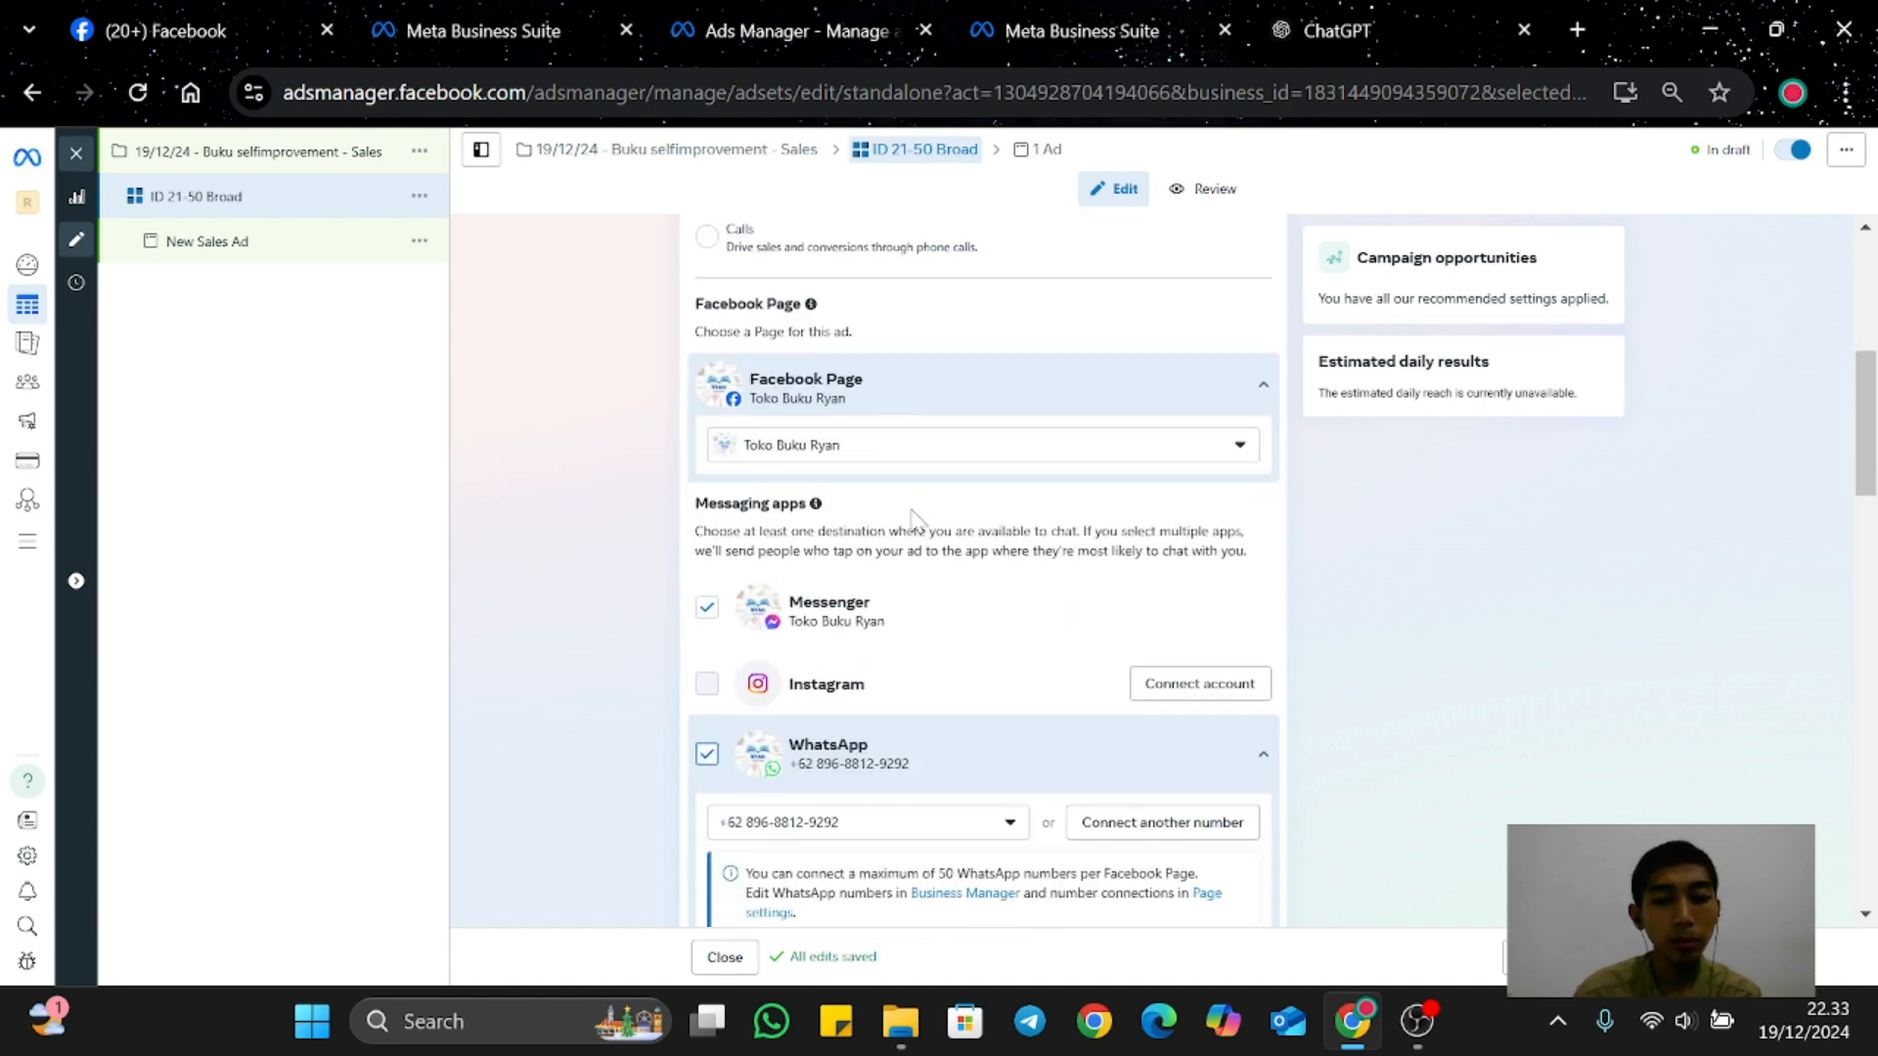
{"action": "scroll", "coordinate": [912, 521], "scroll_direction": "down", "scroll_amount": 1}
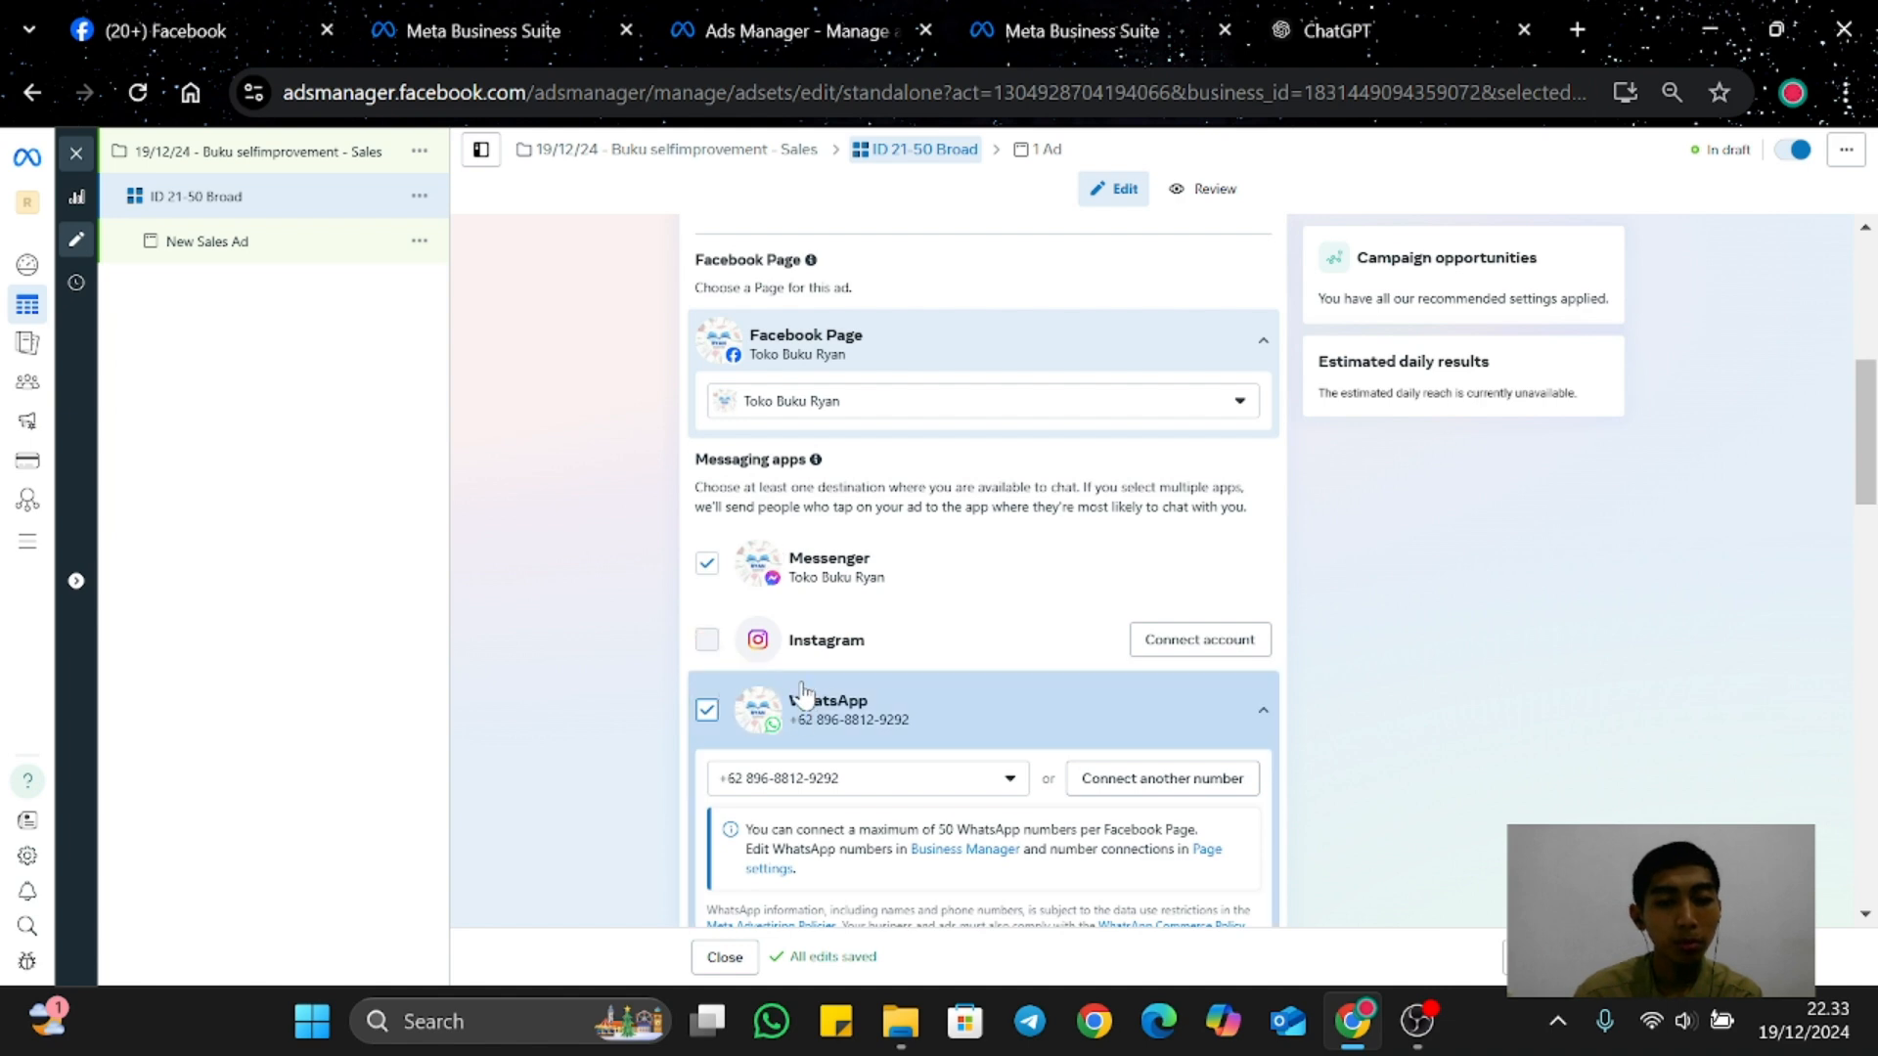
{"action": "scroll", "coordinate": [802, 695], "scroll_direction": "down", "scroll_amount": 1}
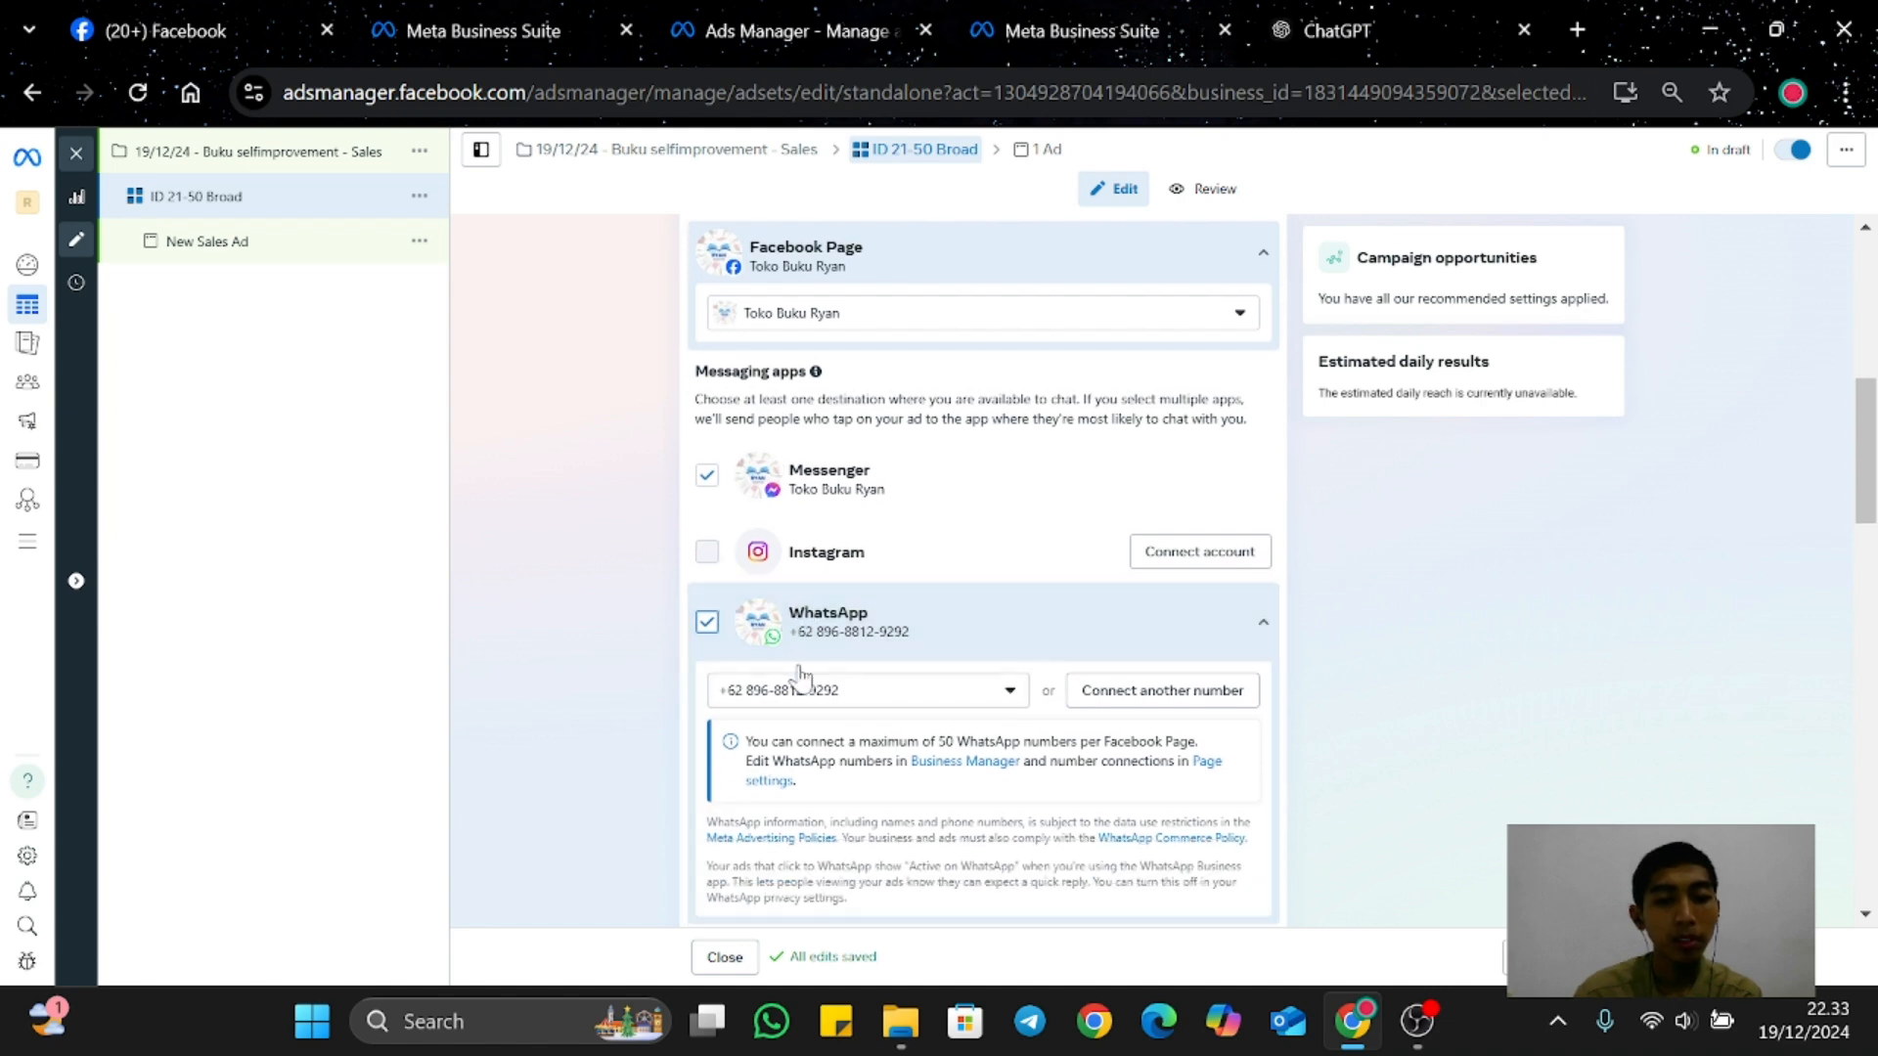
{"action": "left_click", "coordinate": [709, 482]}
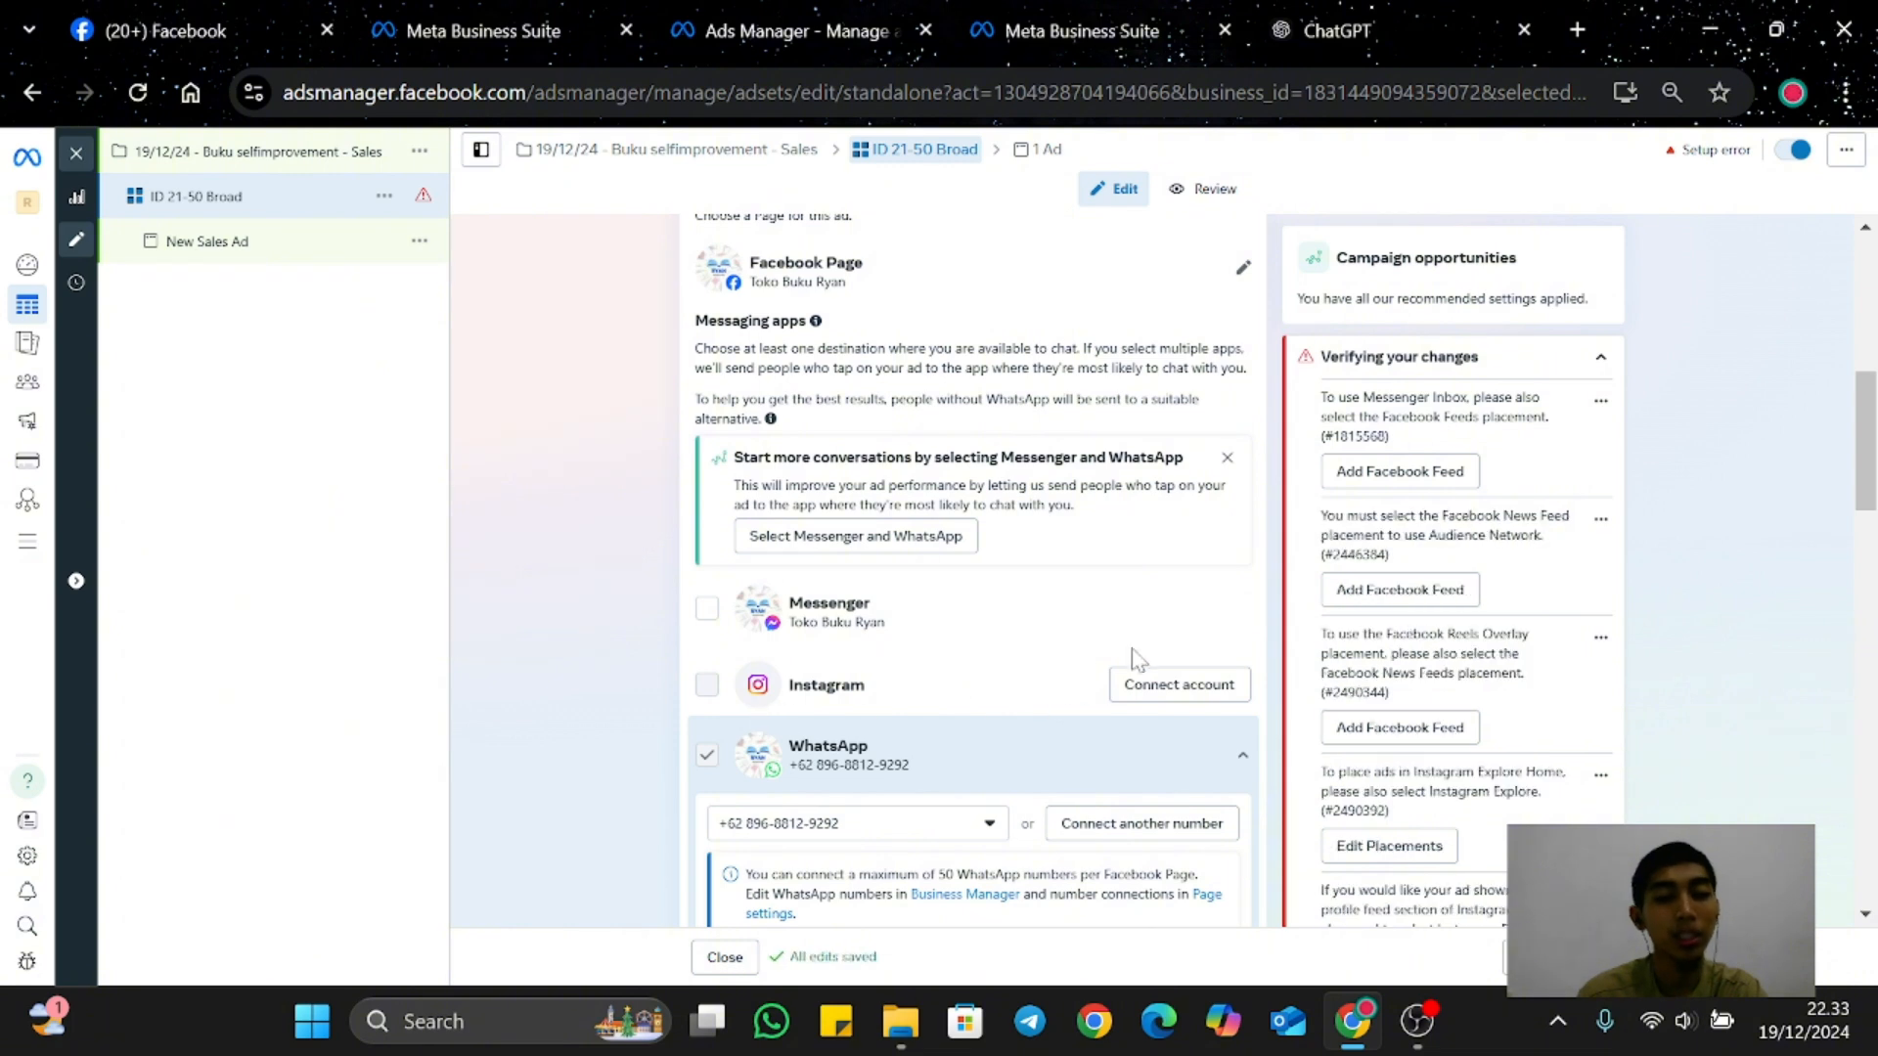
Step: Review the ad set's WhatsApp details, performance goal, cost per result goal, budget, schedule and audience controls
{"action": "scroll", "coordinate": [908, 631], "scroll_direction": "down", "scroll_amount": 5}
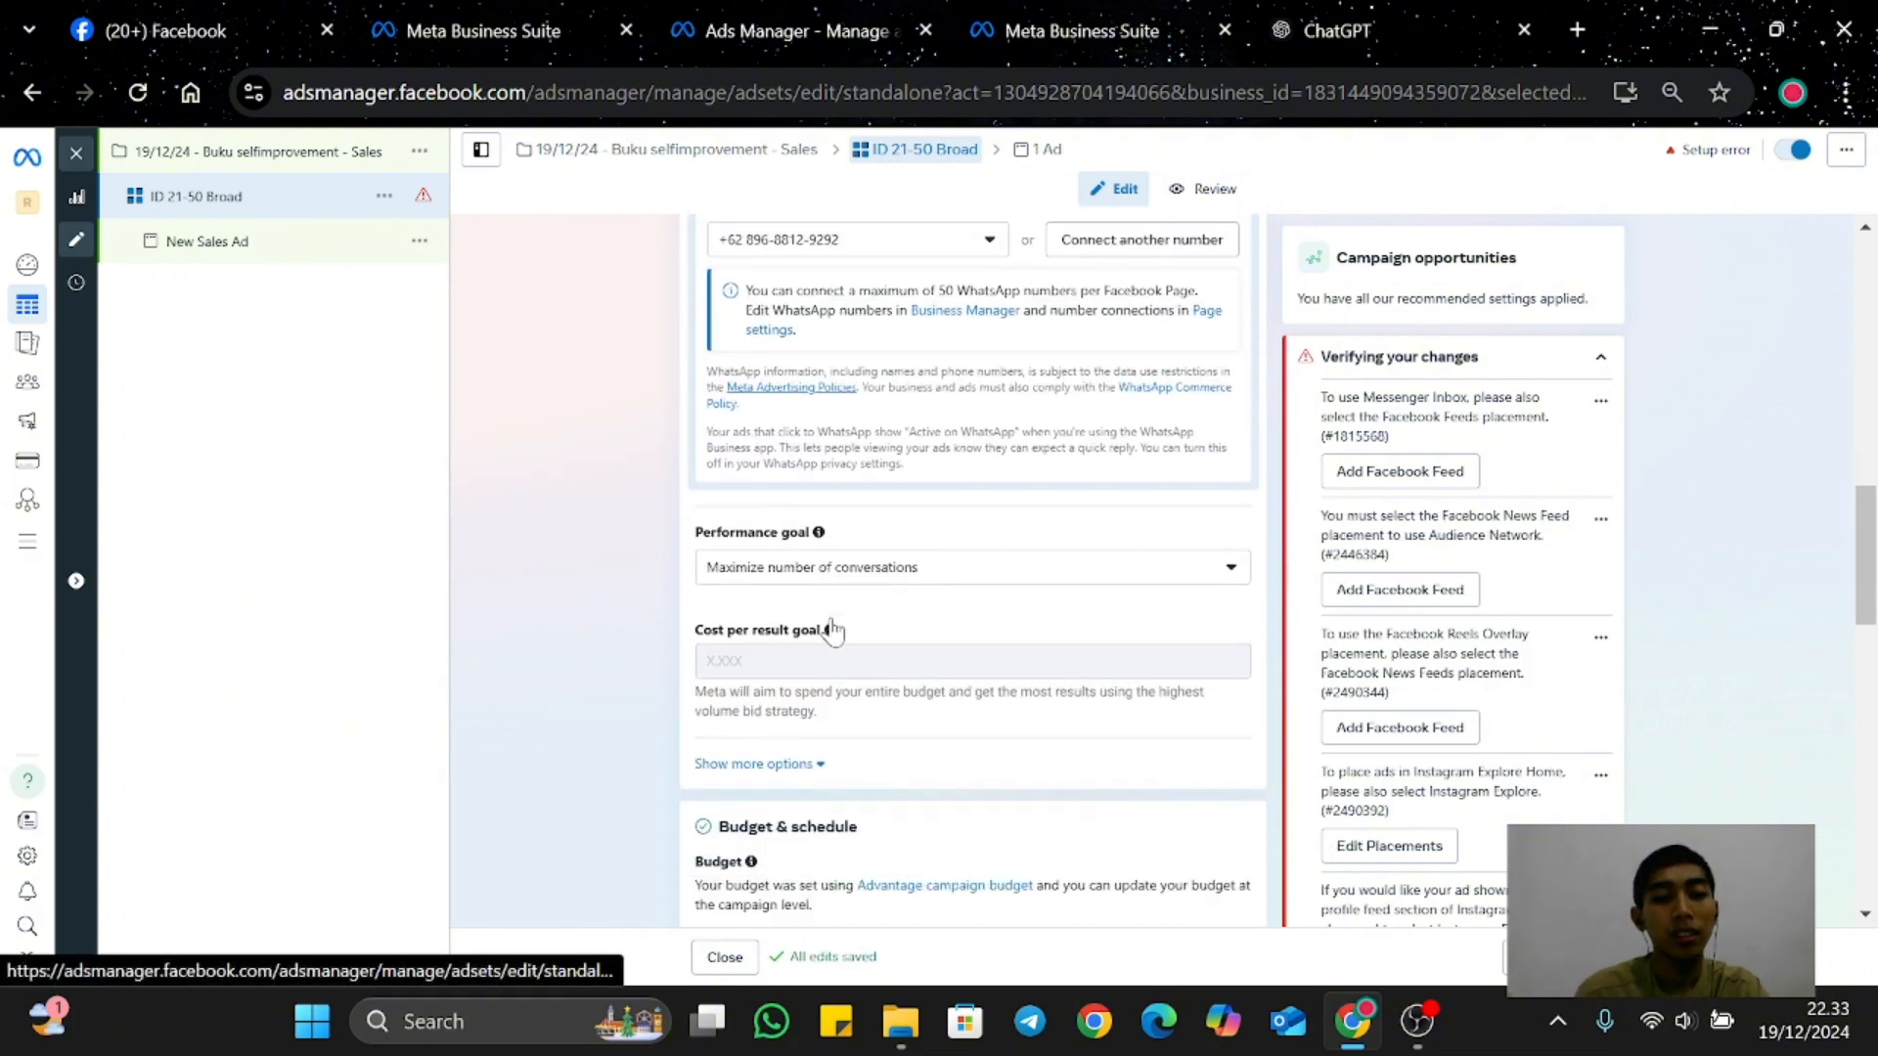
{"action": "scroll", "coordinate": [832, 631], "scroll_direction": "down", "scroll_amount": 2}
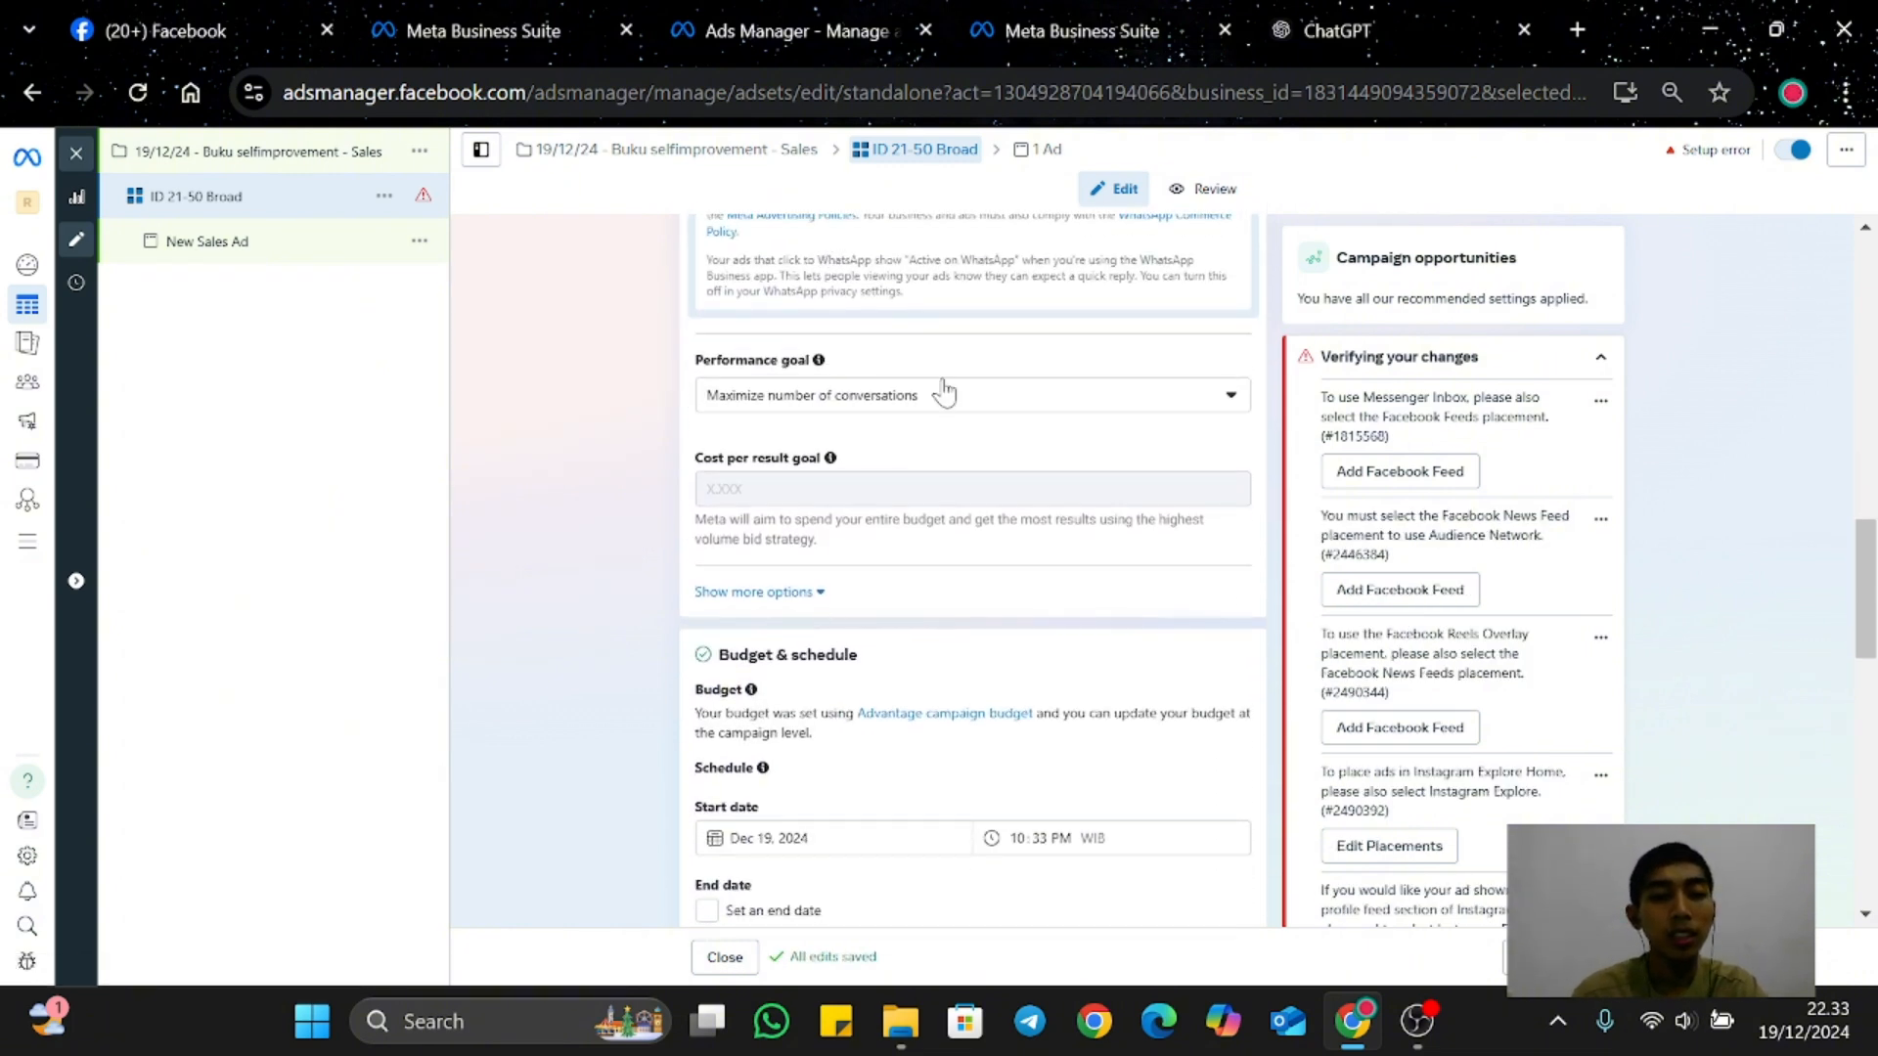
{"action": "scroll", "coordinate": [867, 536], "scroll_direction": "down", "scroll_amount": 2}
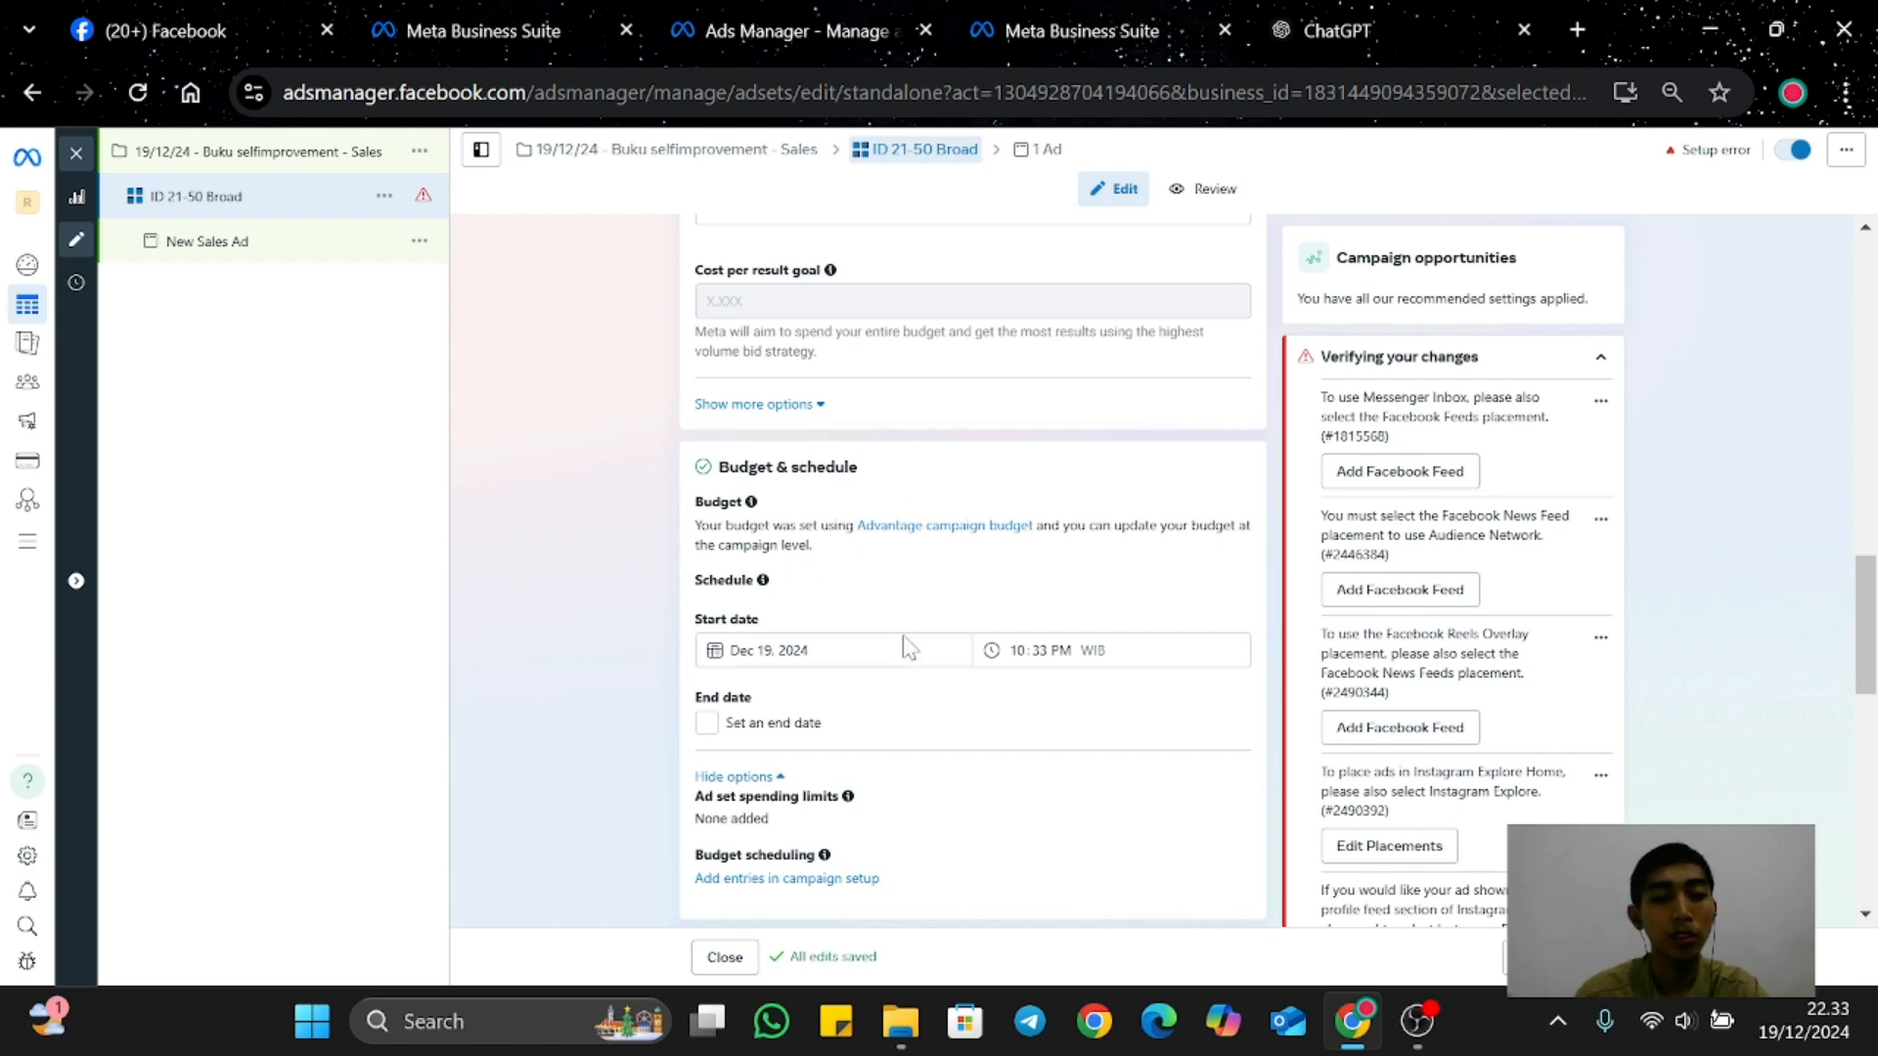
{"action": "scroll", "coordinate": [817, 617], "scroll_direction": "down", "scroll_amount": 2}
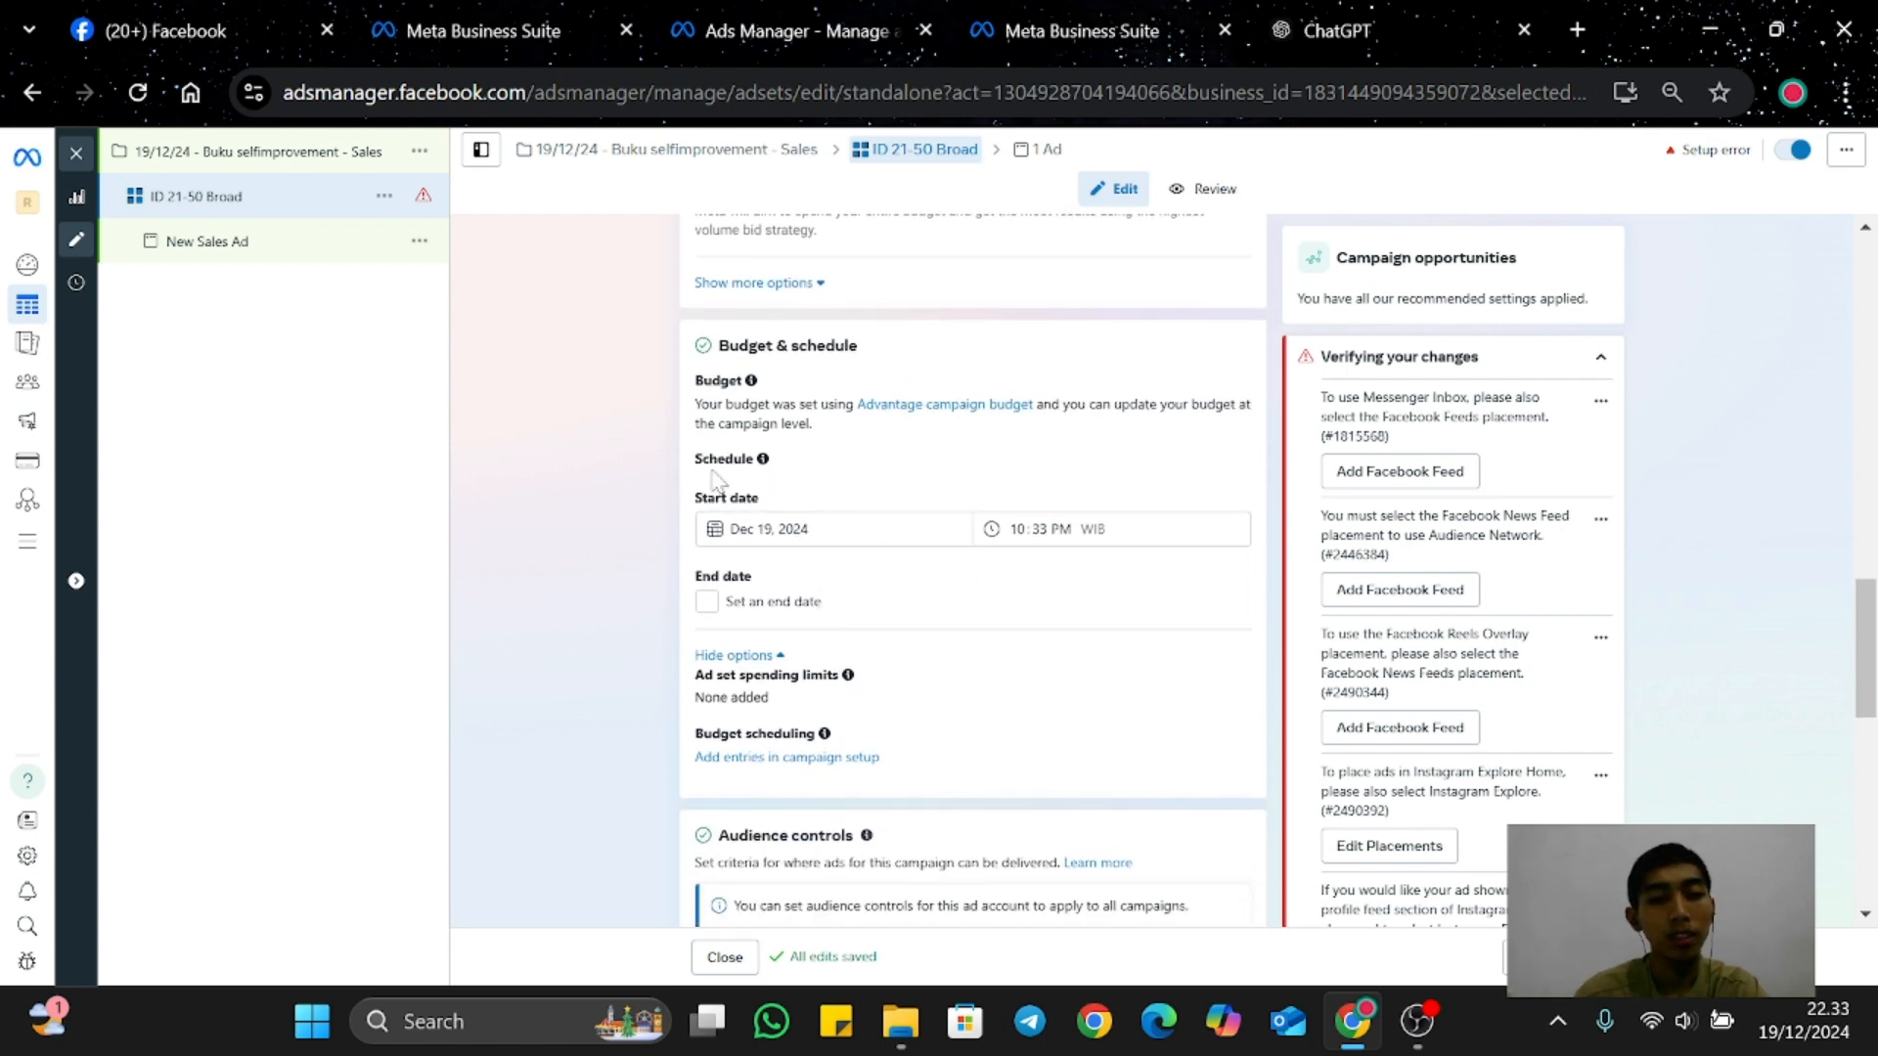
{"action": "scroll", "coordinate": [900, 450], "scroll_direction": "down", "scroll_amount": 1}
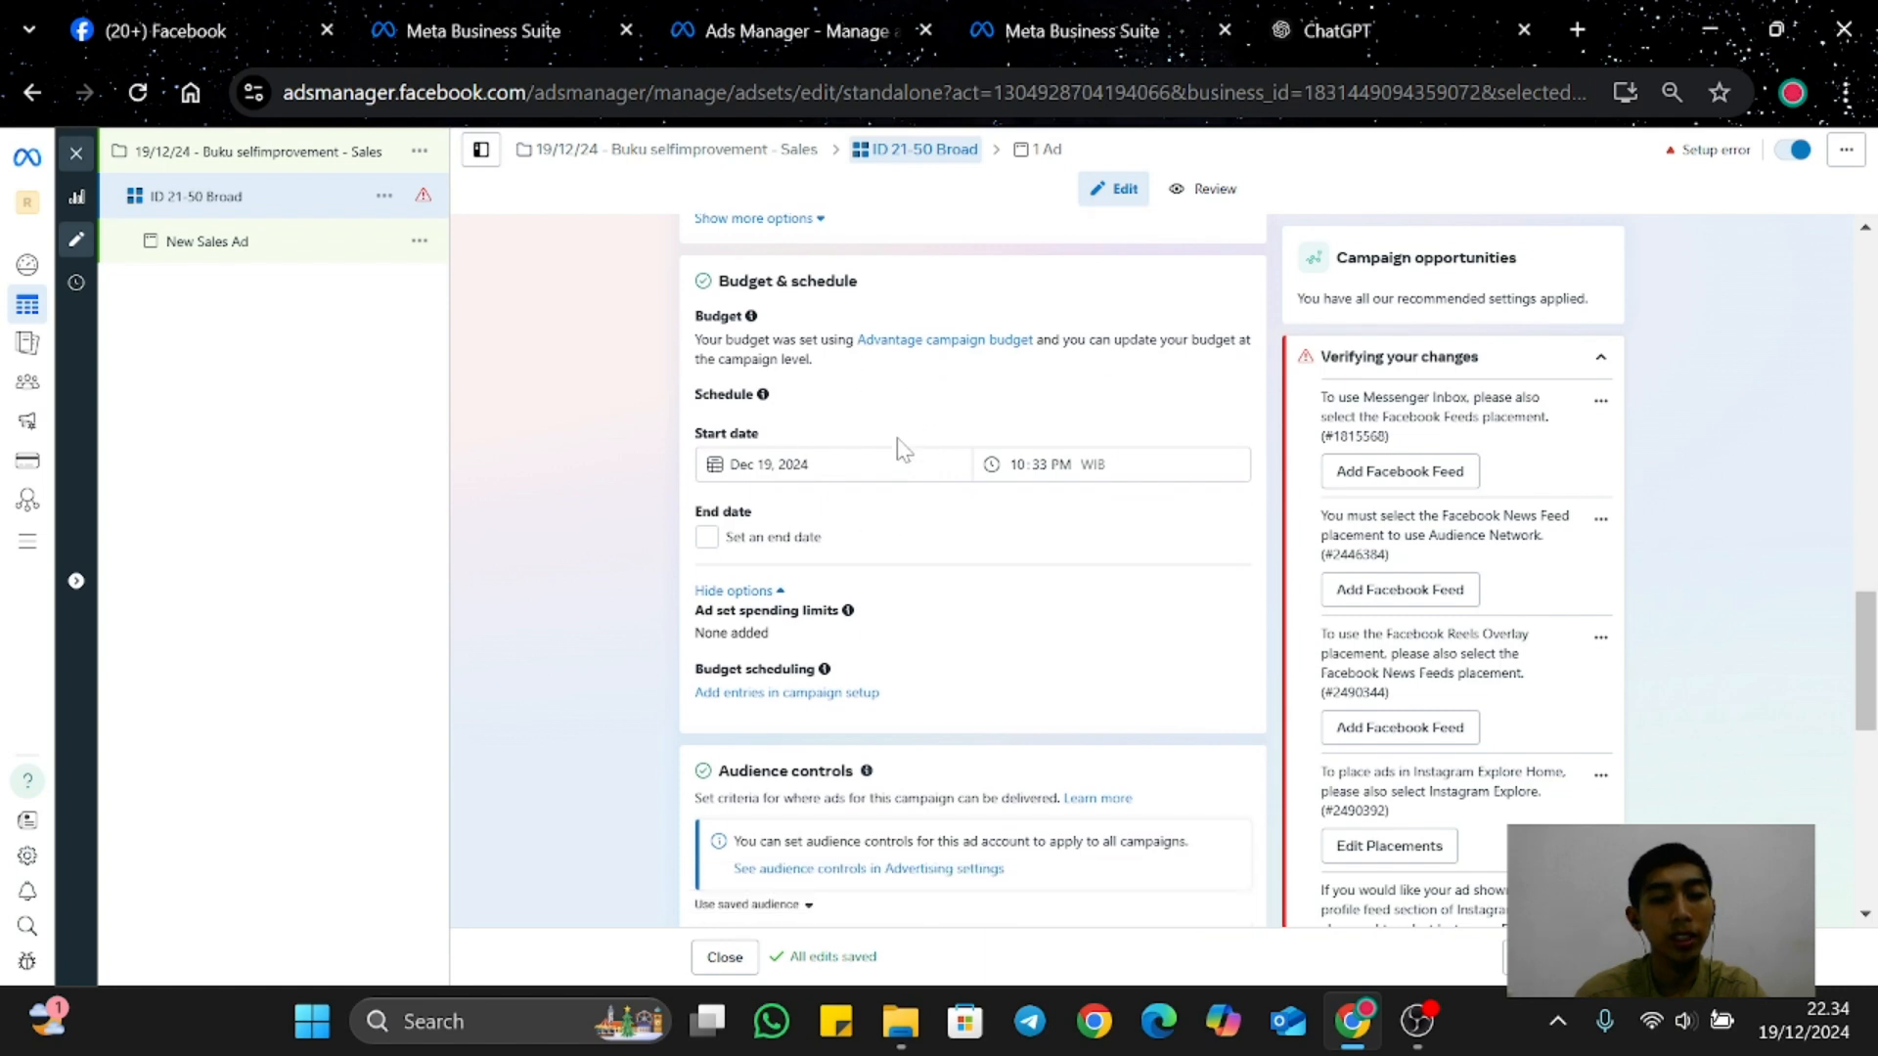
{"action": "scroll", "coordinate": [903, 451], "scroll_direction": "down", "scroll_amount": 2}
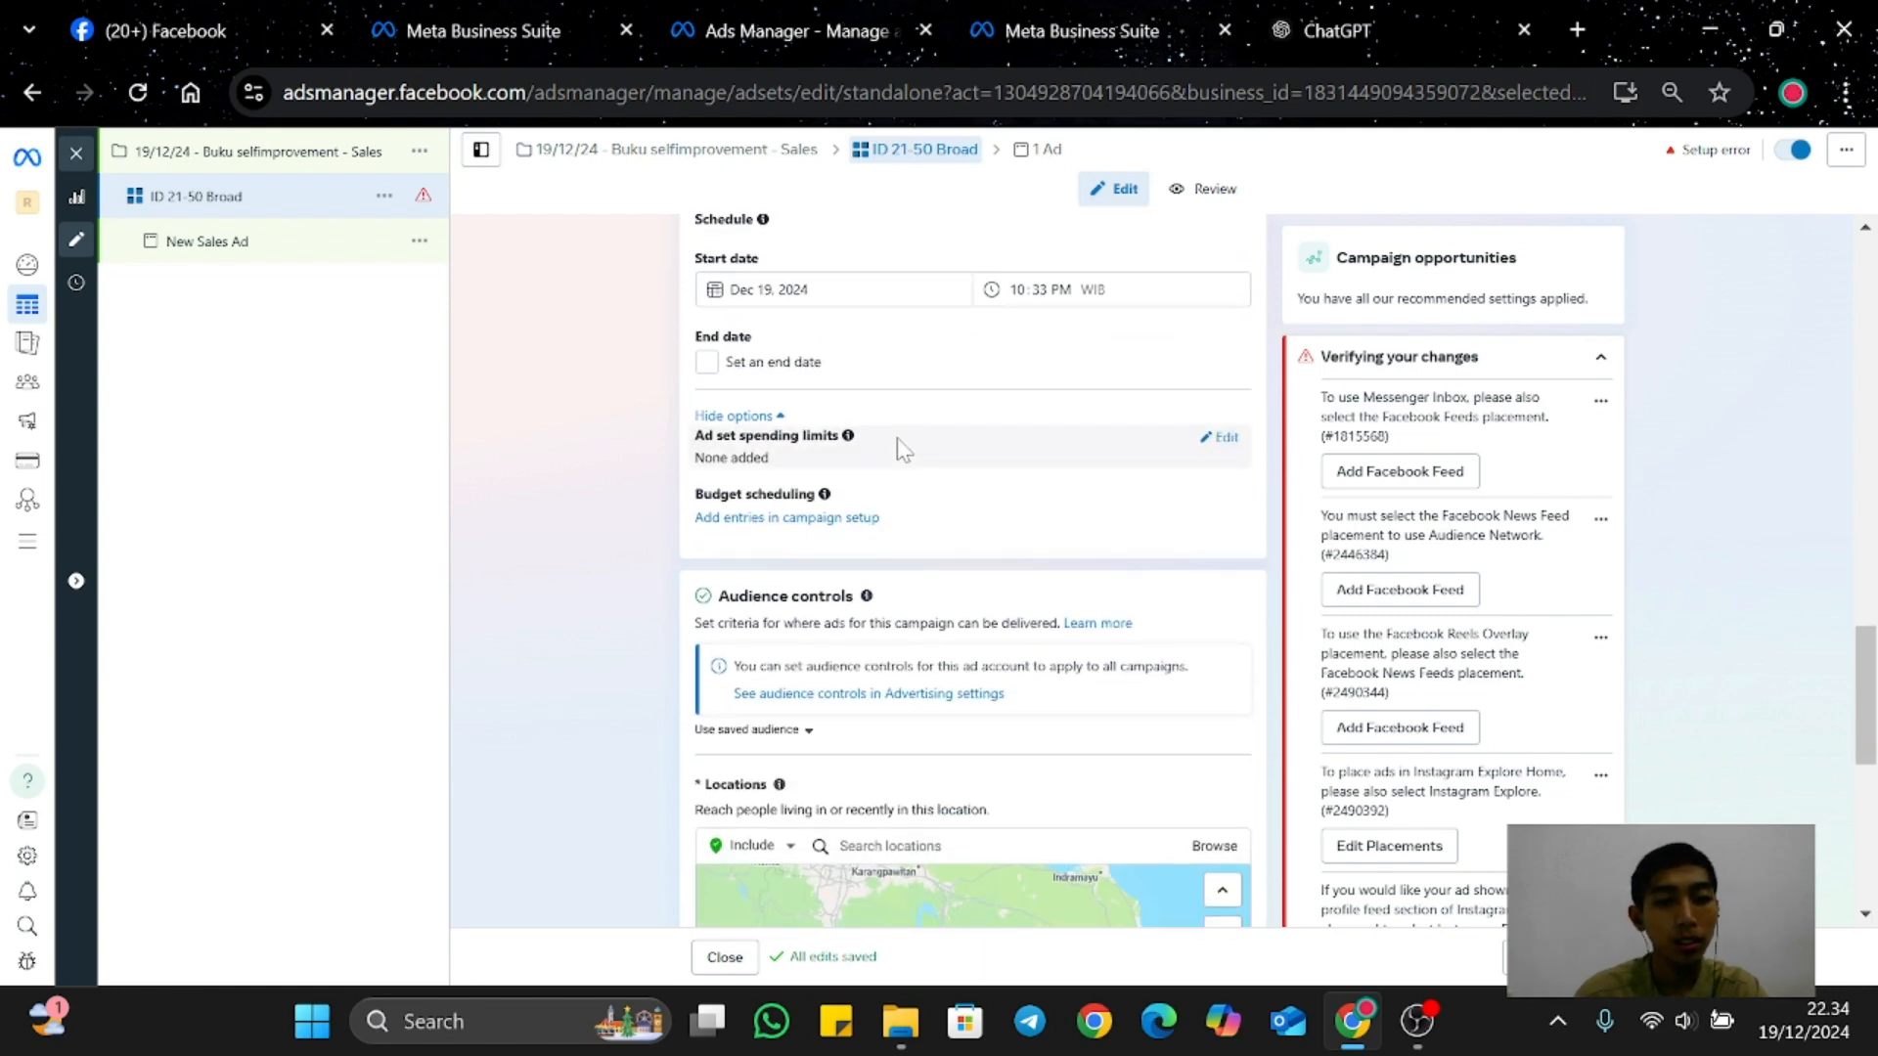
{"action": "scroll", "coordinate": [900, 649], "scroll_direction": "down", "scroll_amount": 2}
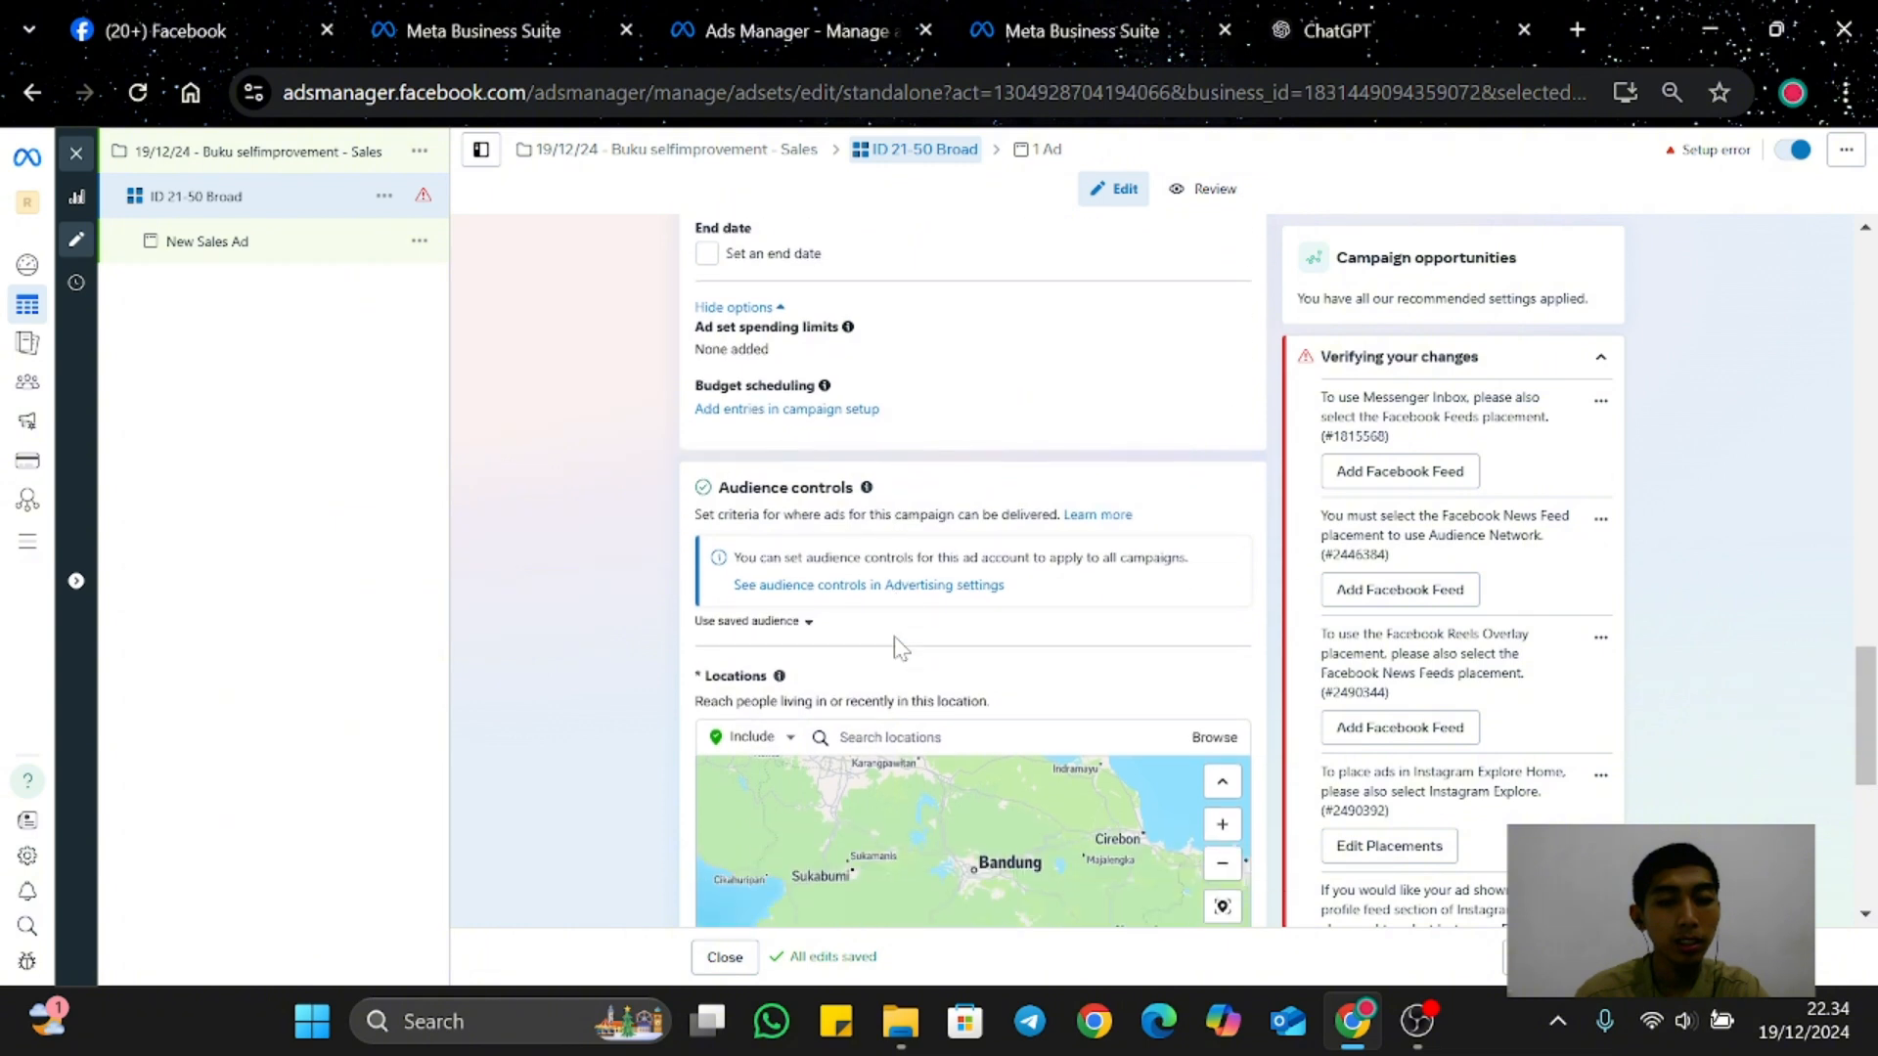
{"action": "scroll", "coordinate": [900, 648], "scroll_direction": "down", "scroll_amount": 2}
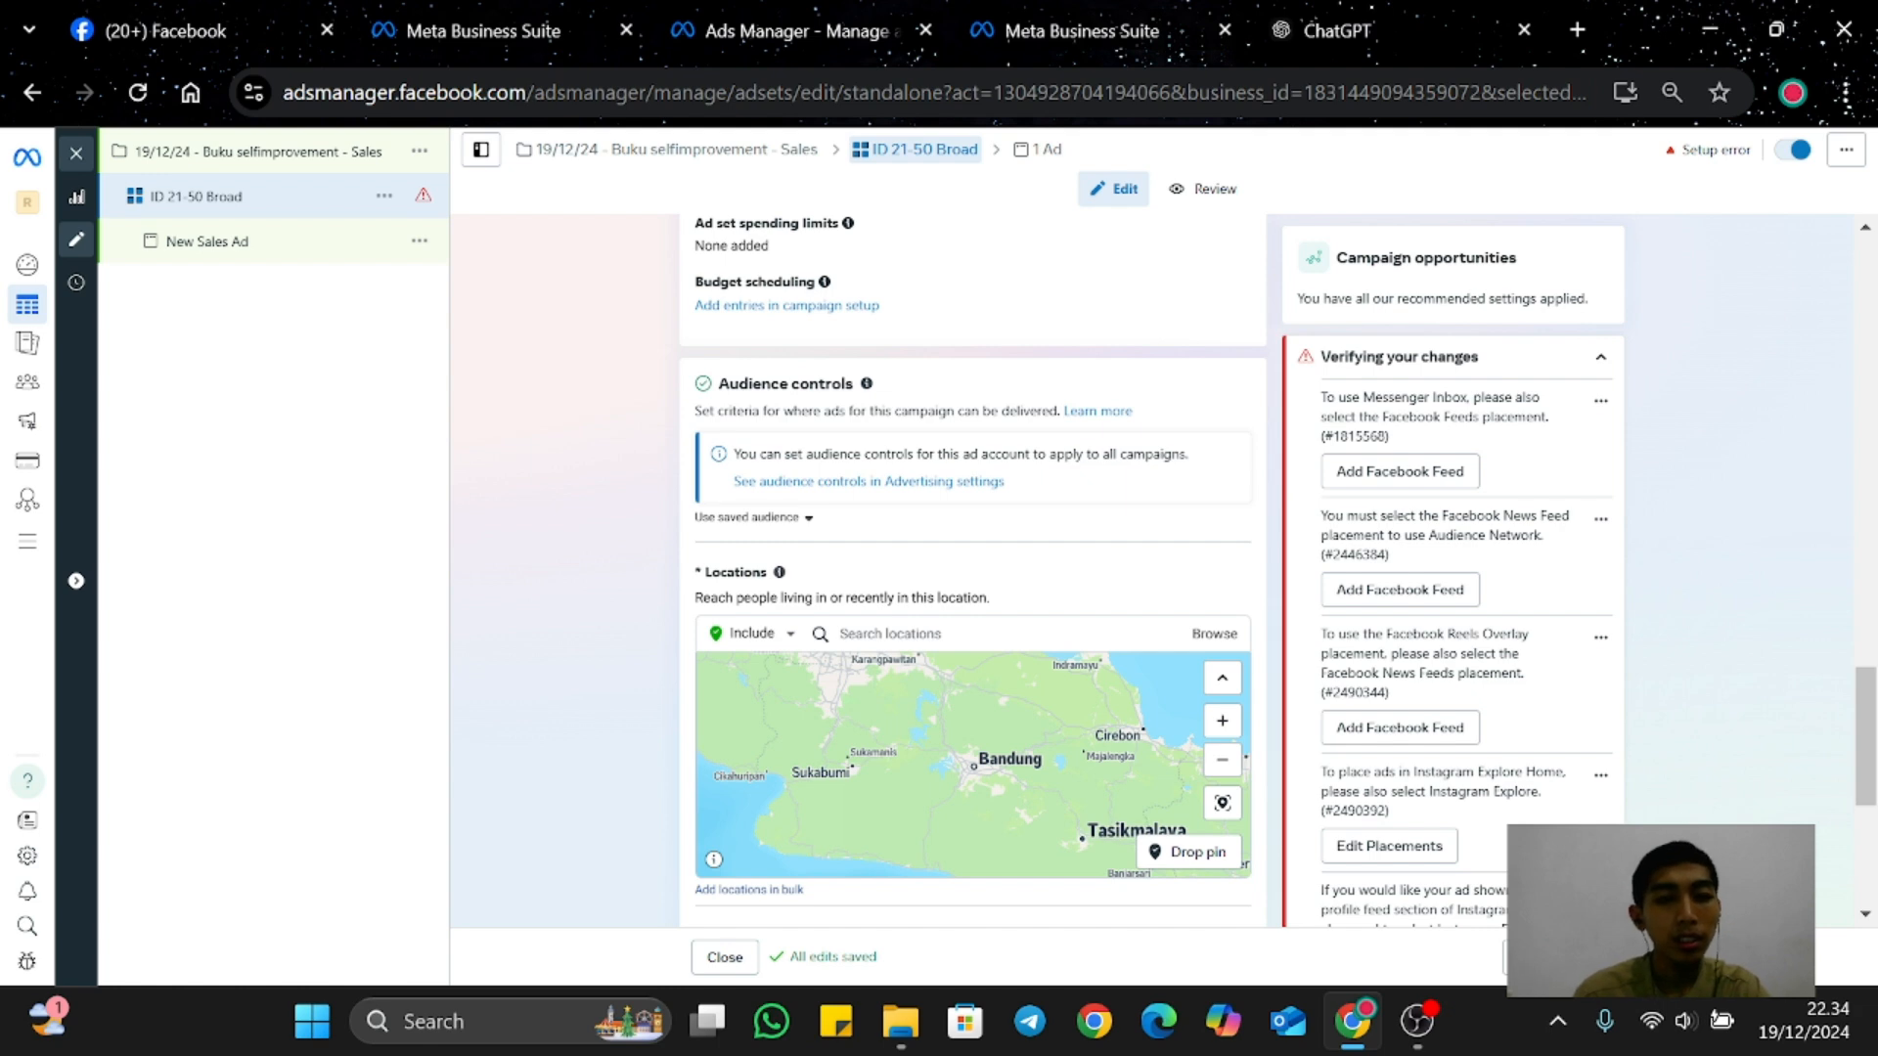
Step: Add Indonesia as an included location in the ad set's audience controls
{"action": "left_click", "coordinate": [890, 634]}
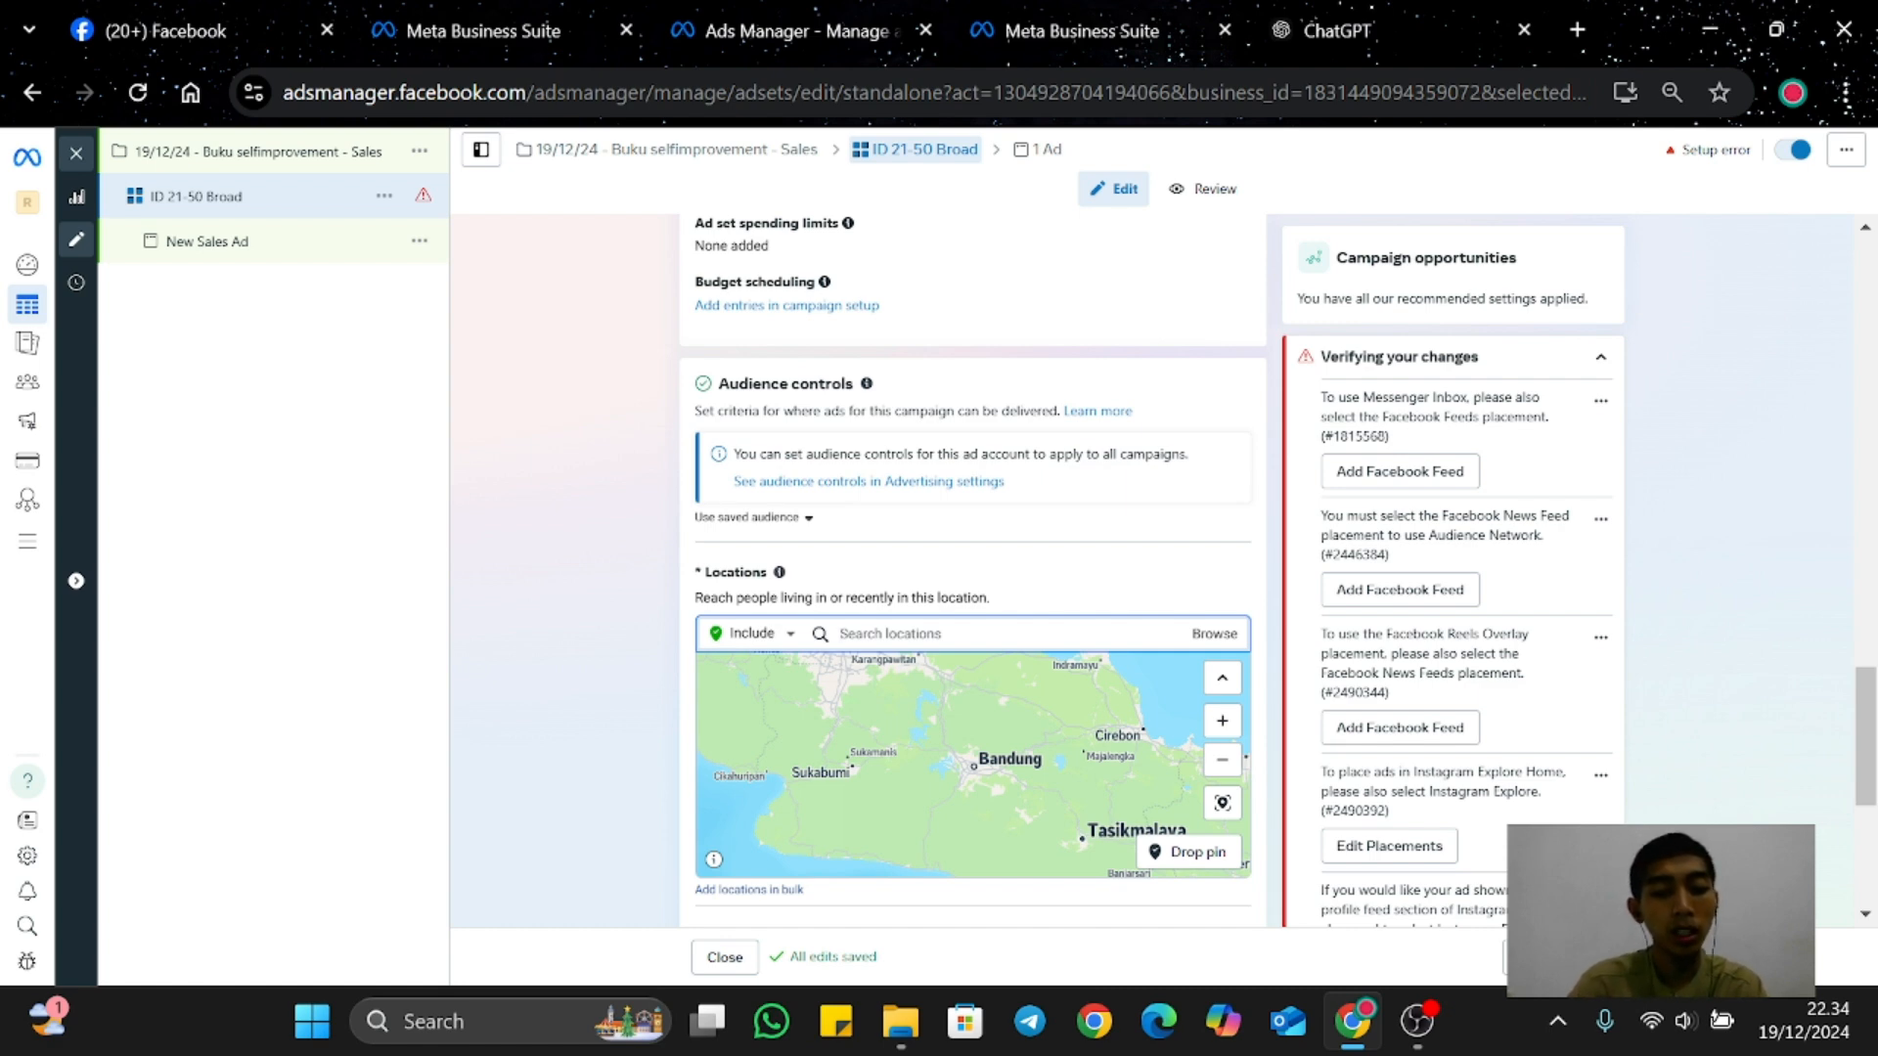
{"action": "type", "text": "indones"}
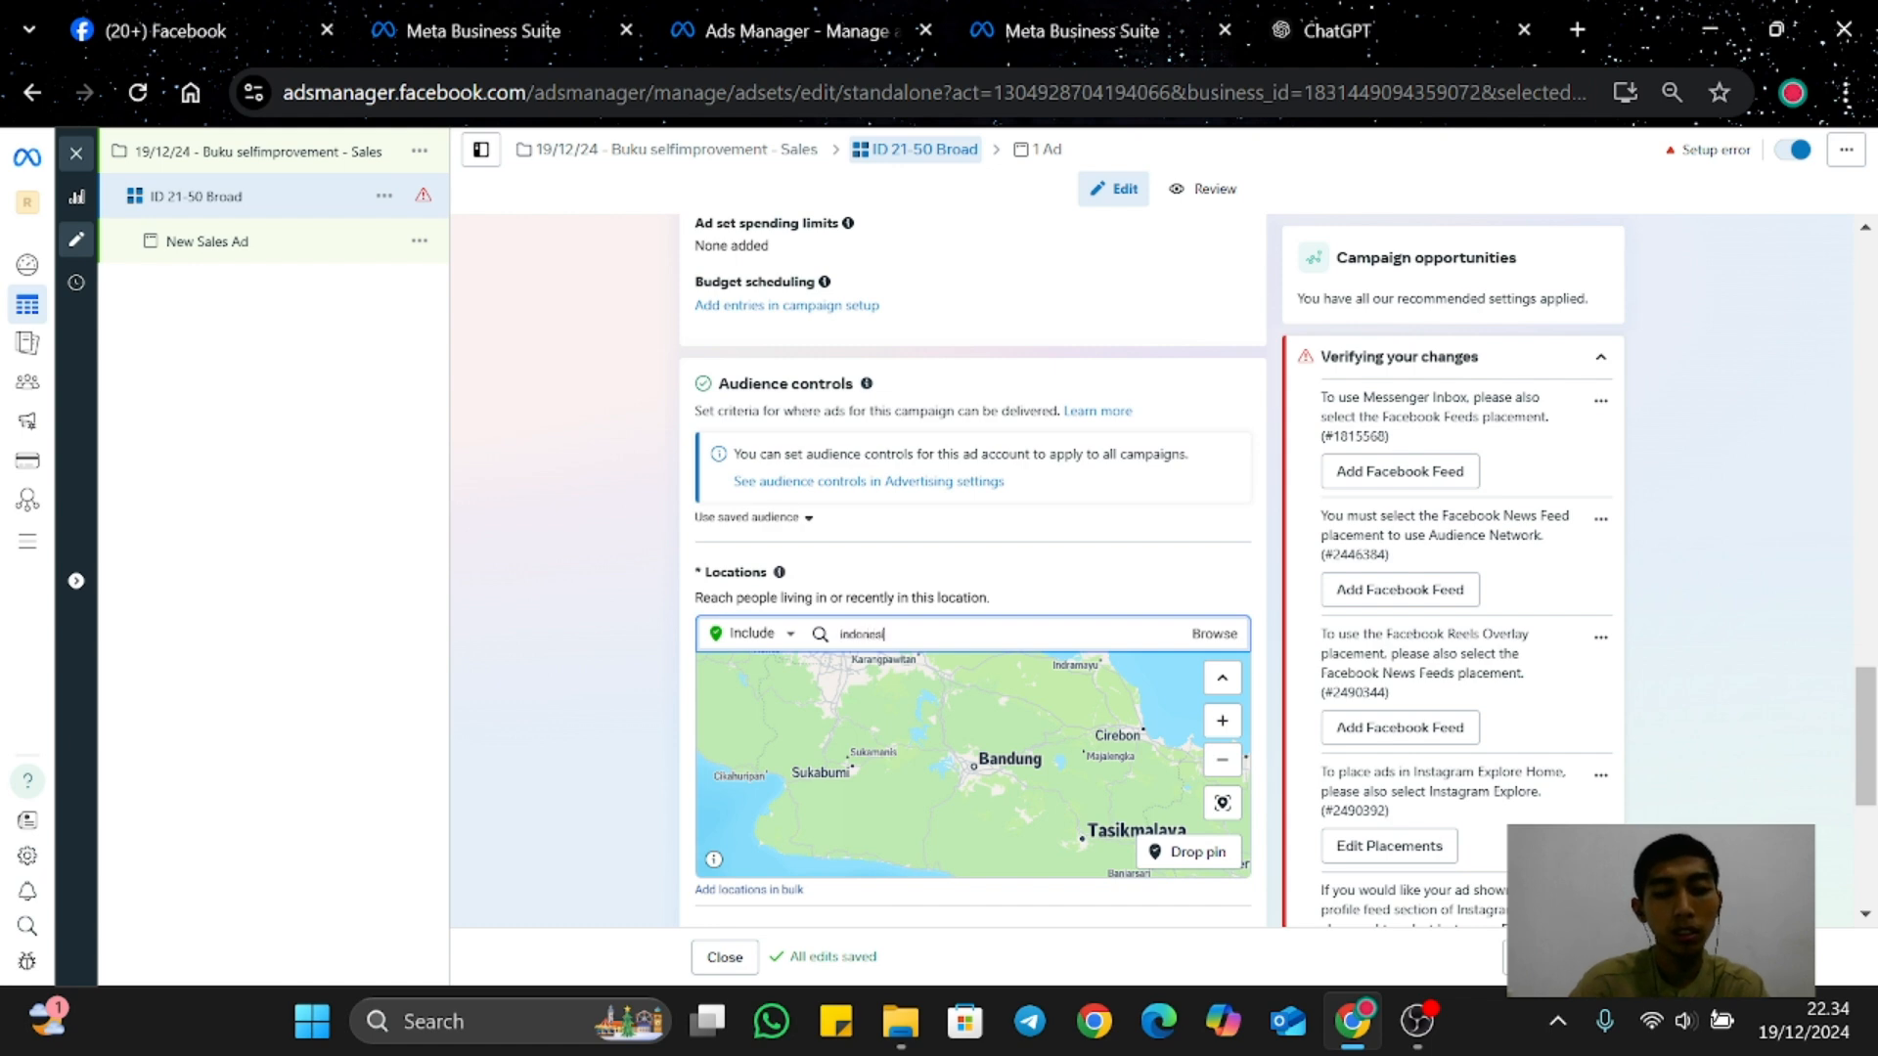
{"action": "type", "text": "ia"}
{"action": "left_click", "coordinate": [866, 702]}
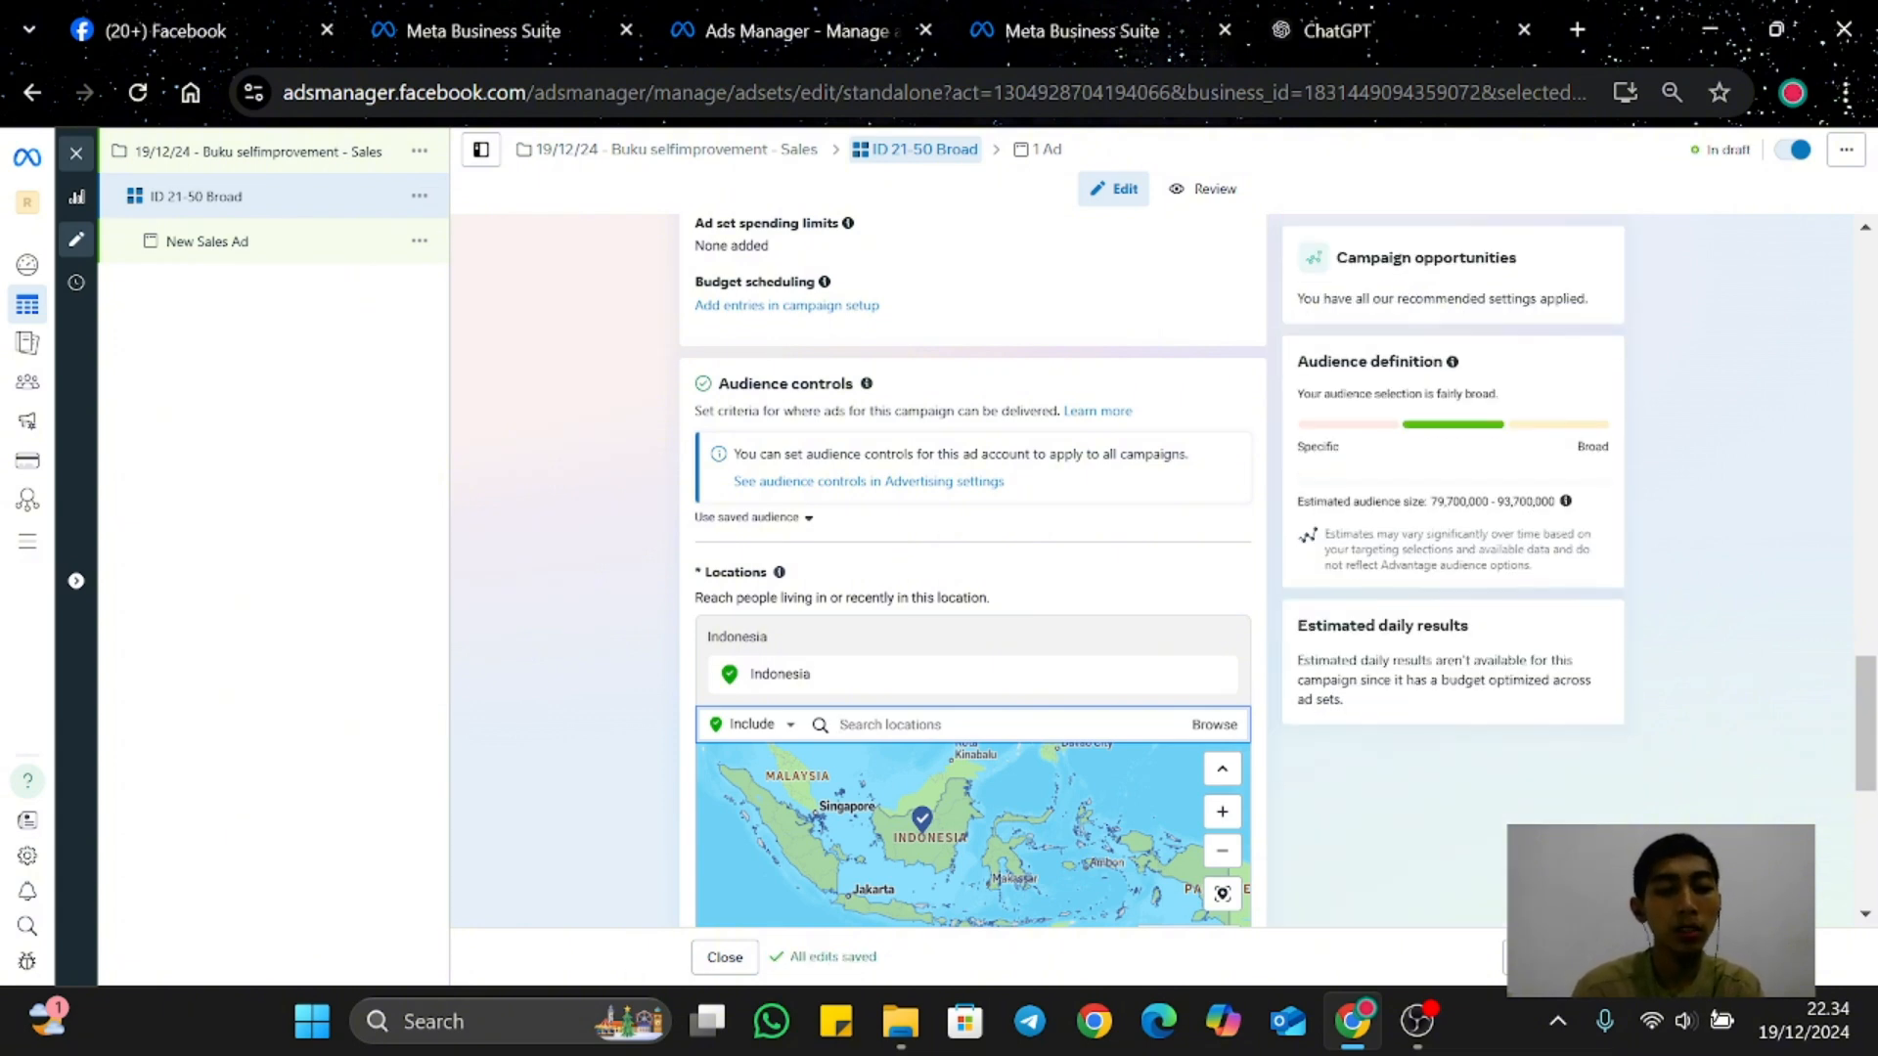
Step: Switch the location targeting mode from Include to Exclude
{"action": "scroll", "coordinate": [864, 691], "scroll_direction": "down", "scroll_amount": 2}
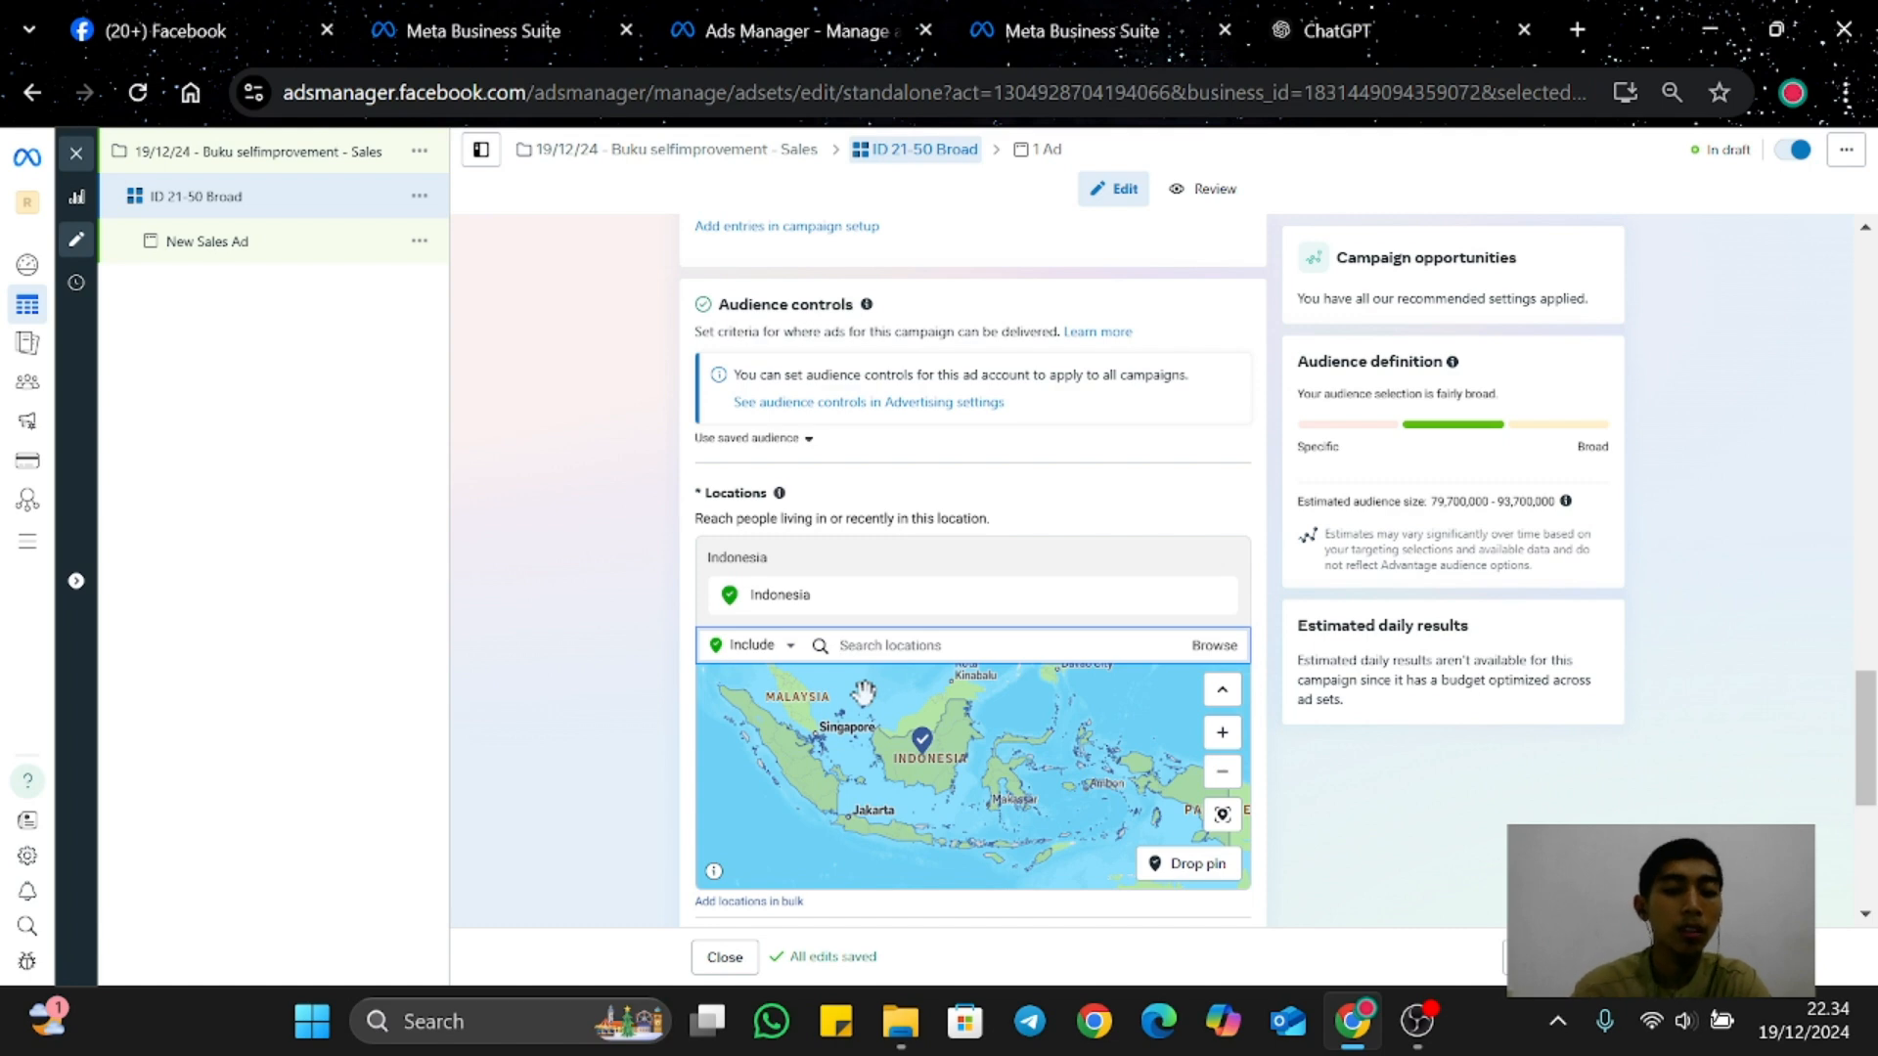
{"action": "left_click", "coordinate": [782, 648]}
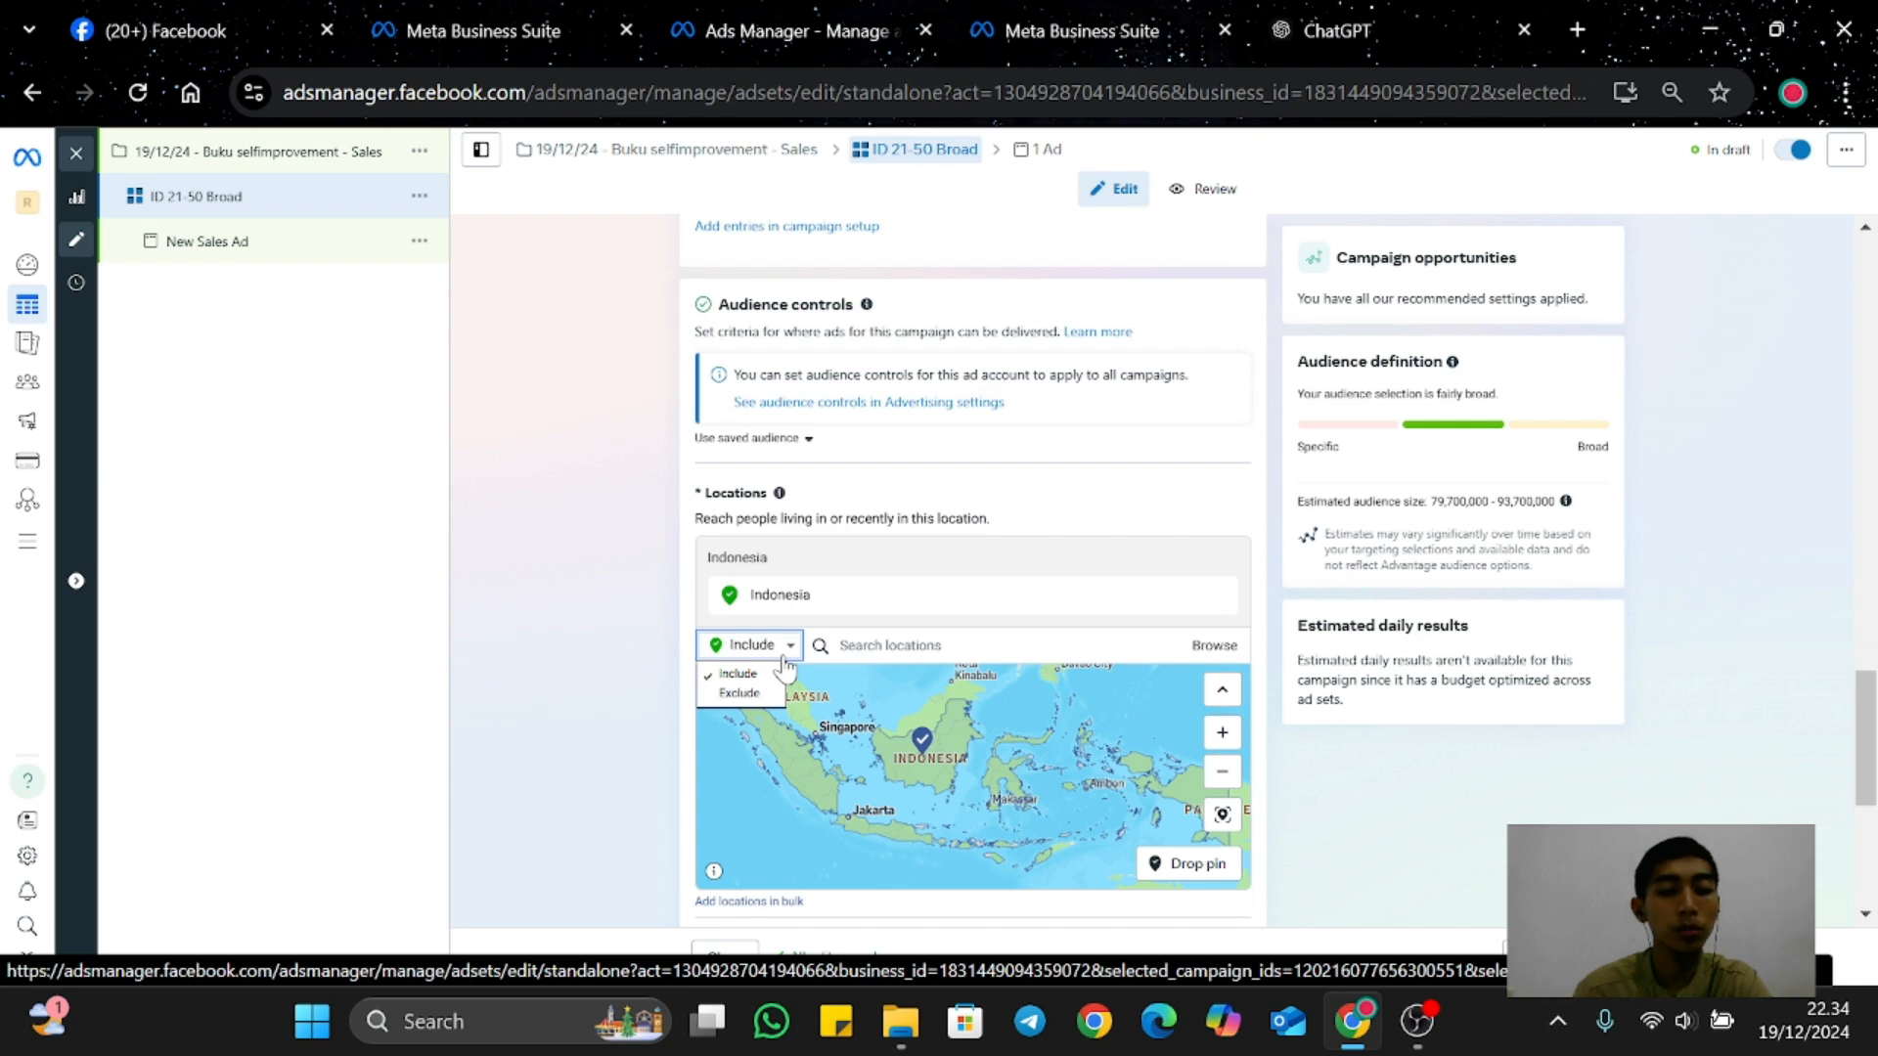
{"action": "left_click", "coordinate": [749, 696]}
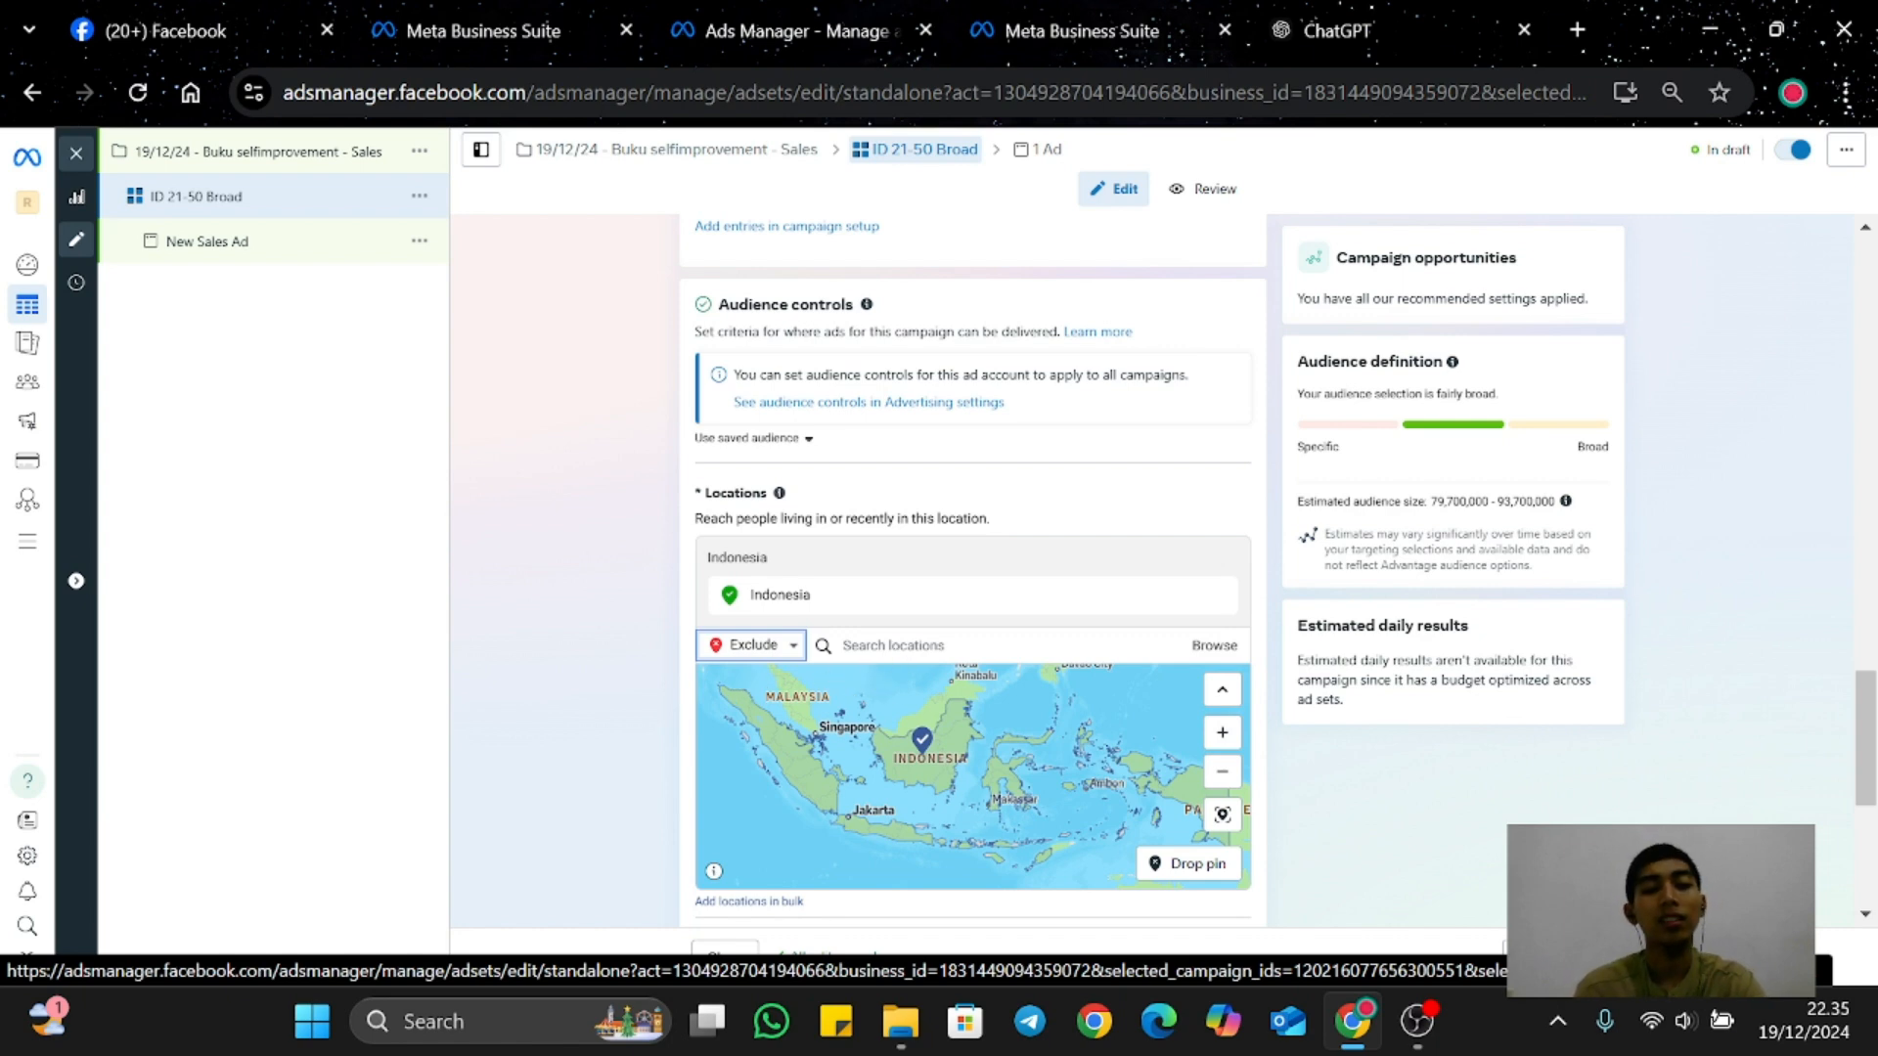
{"action": "left_click", "coordinate": [847, 646]}
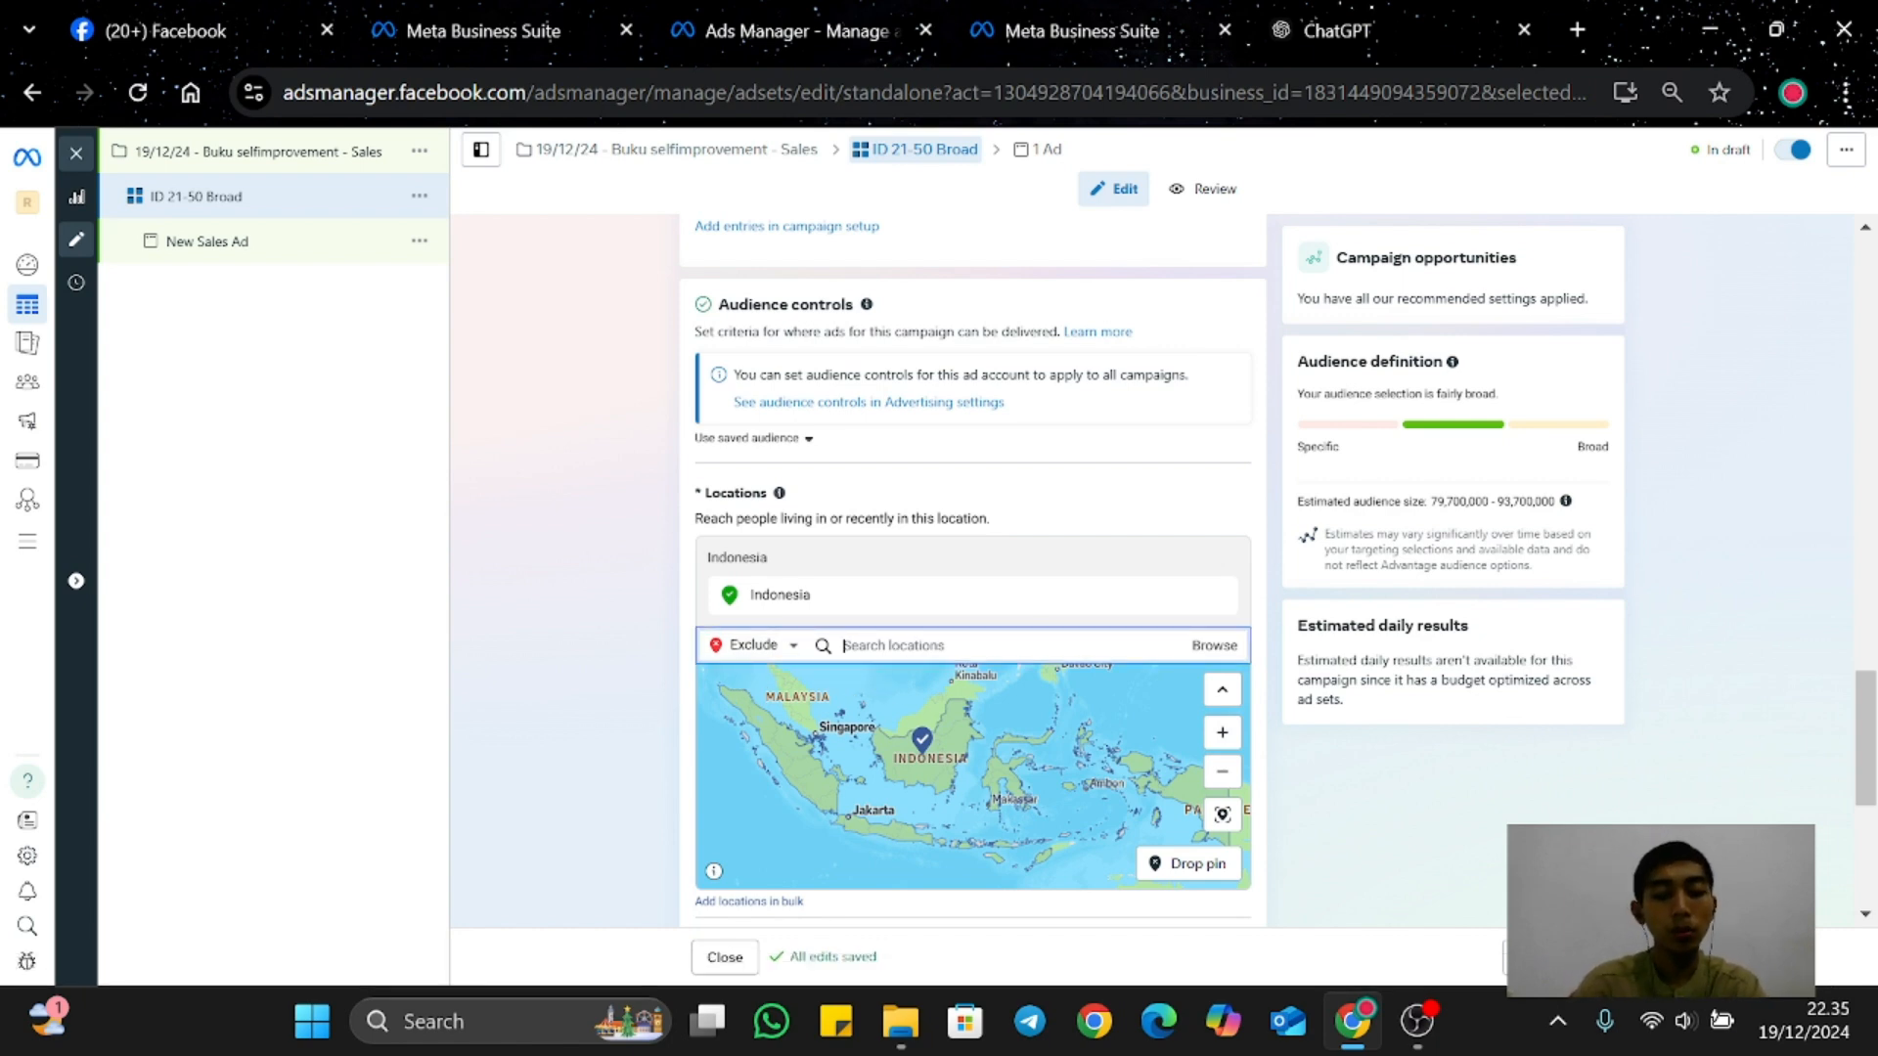
{"action": "type", "text": "ntt"}
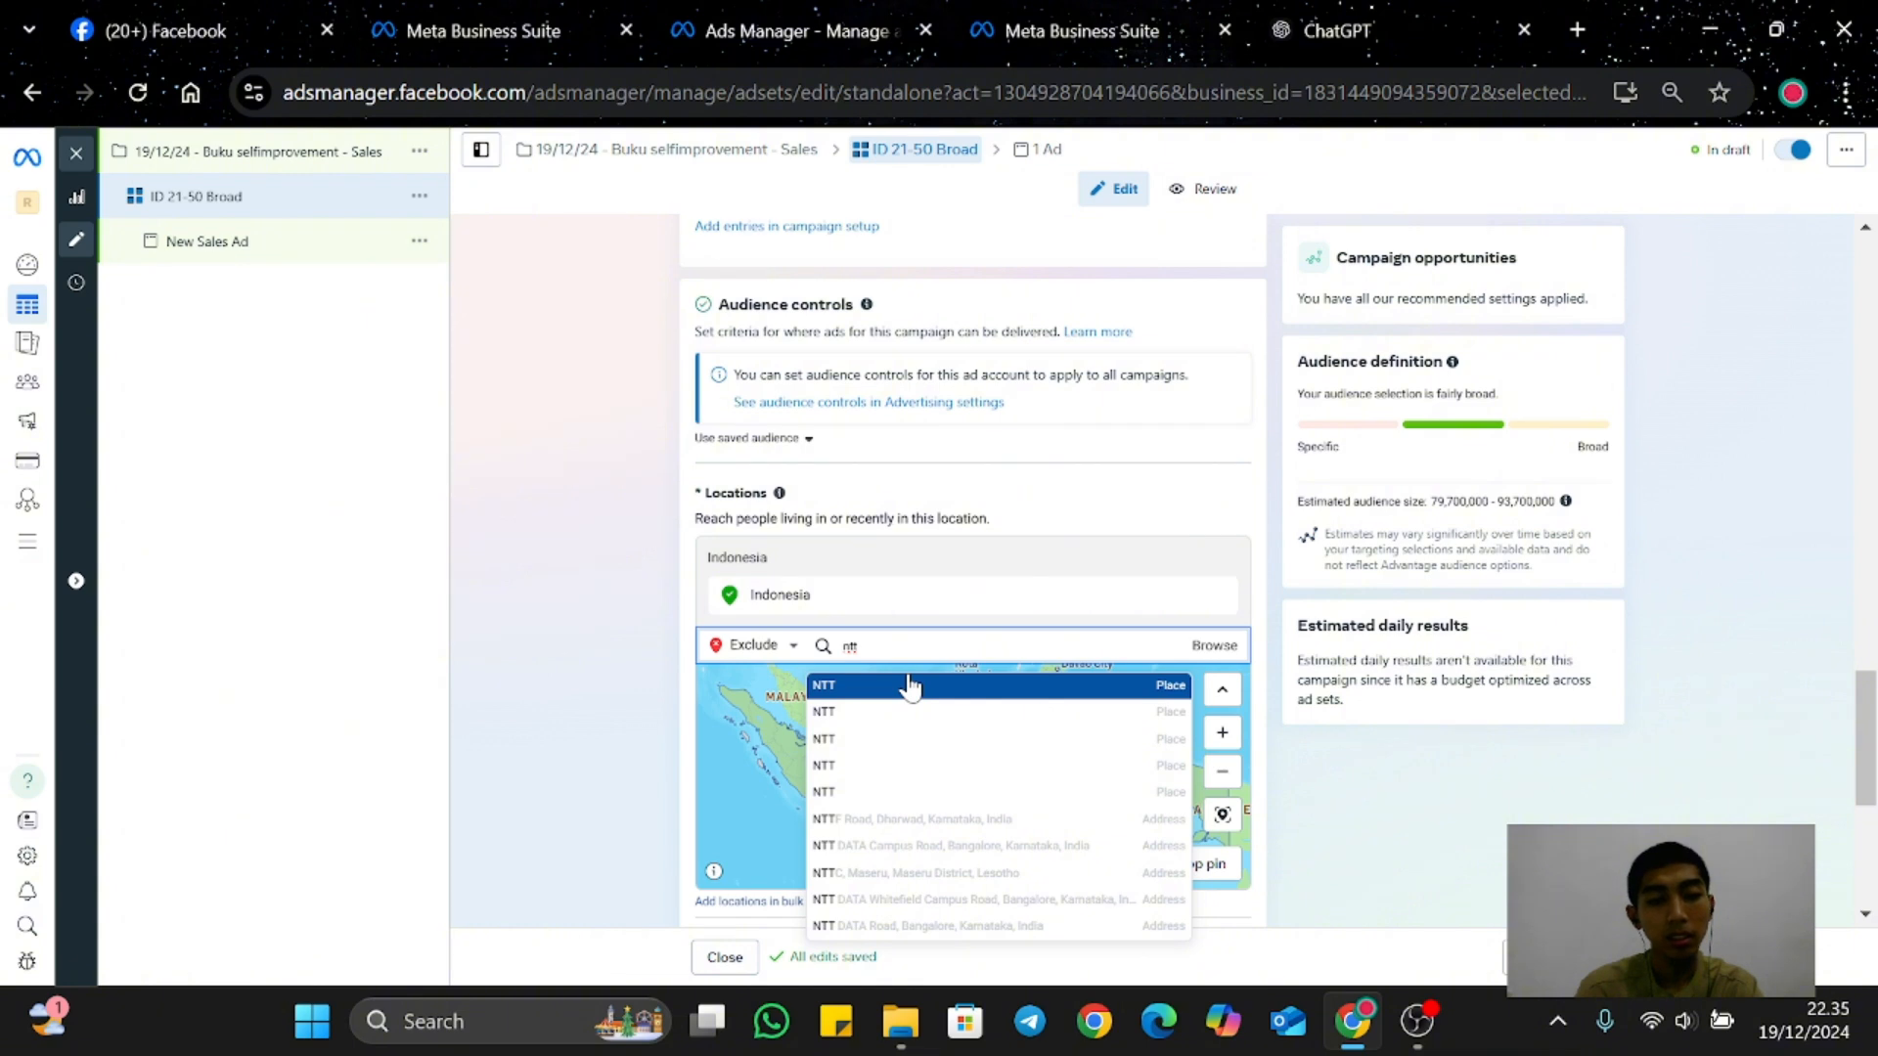
{"action": "left_click", "coordinate": [908, 688]}
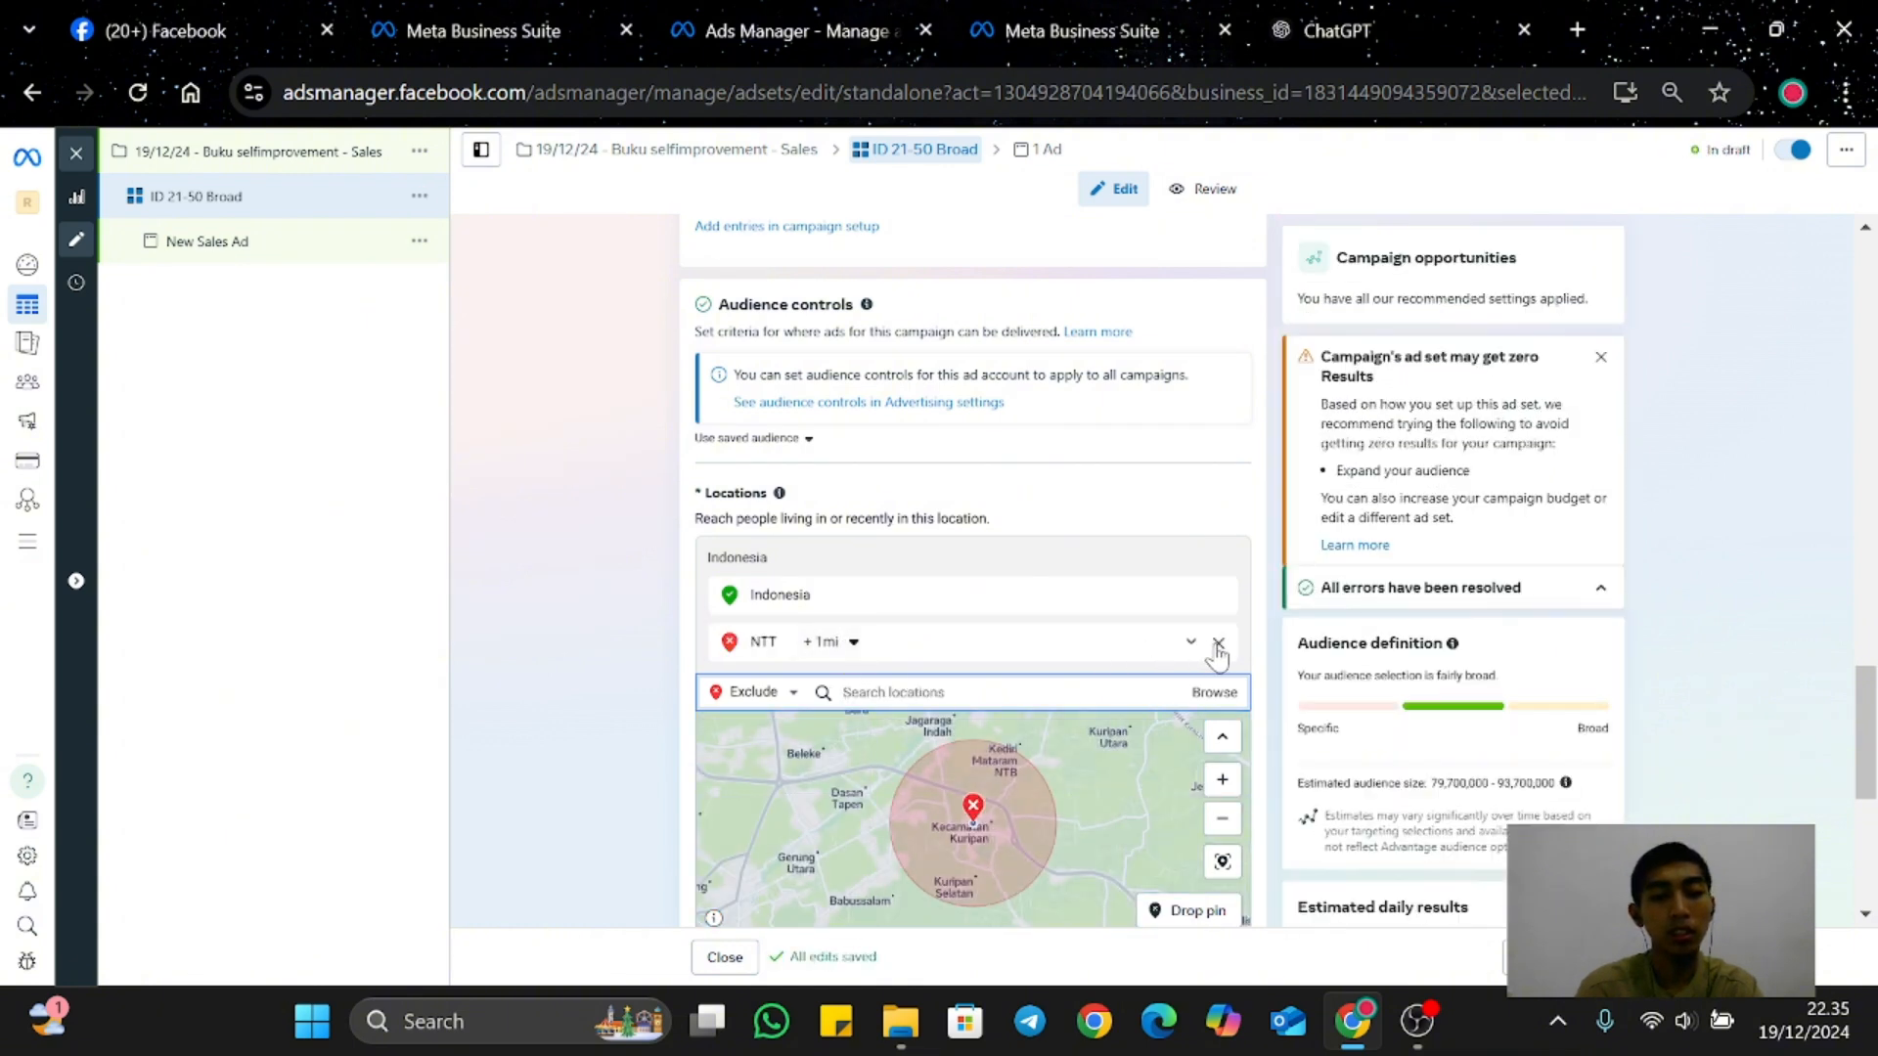
{"action": "left_click", "coordinate": [1217, 642]}
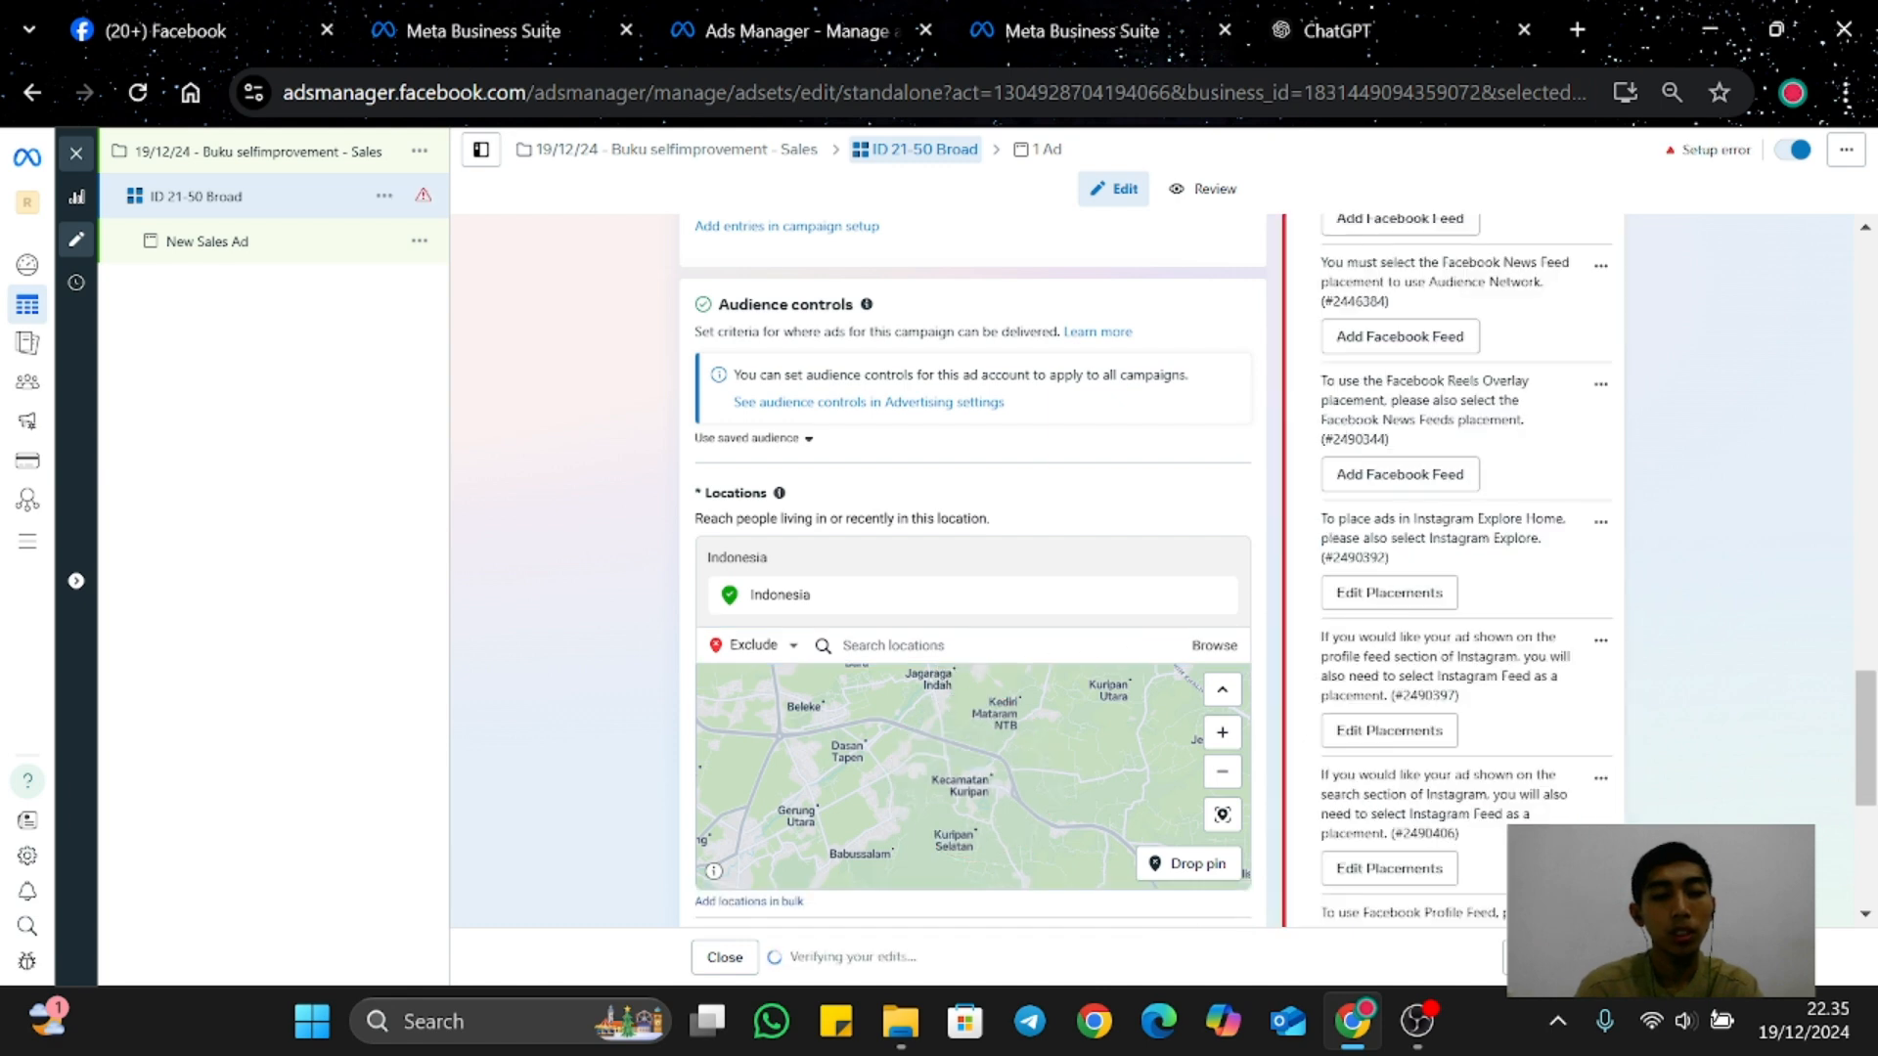
Step: Exclude the states West Nusa Tenggara and East Nusa Tenggara from the audience locations
{"action": "left_click", "coordinate": [893, 645]}
{"action": "type", "text": "nus"}
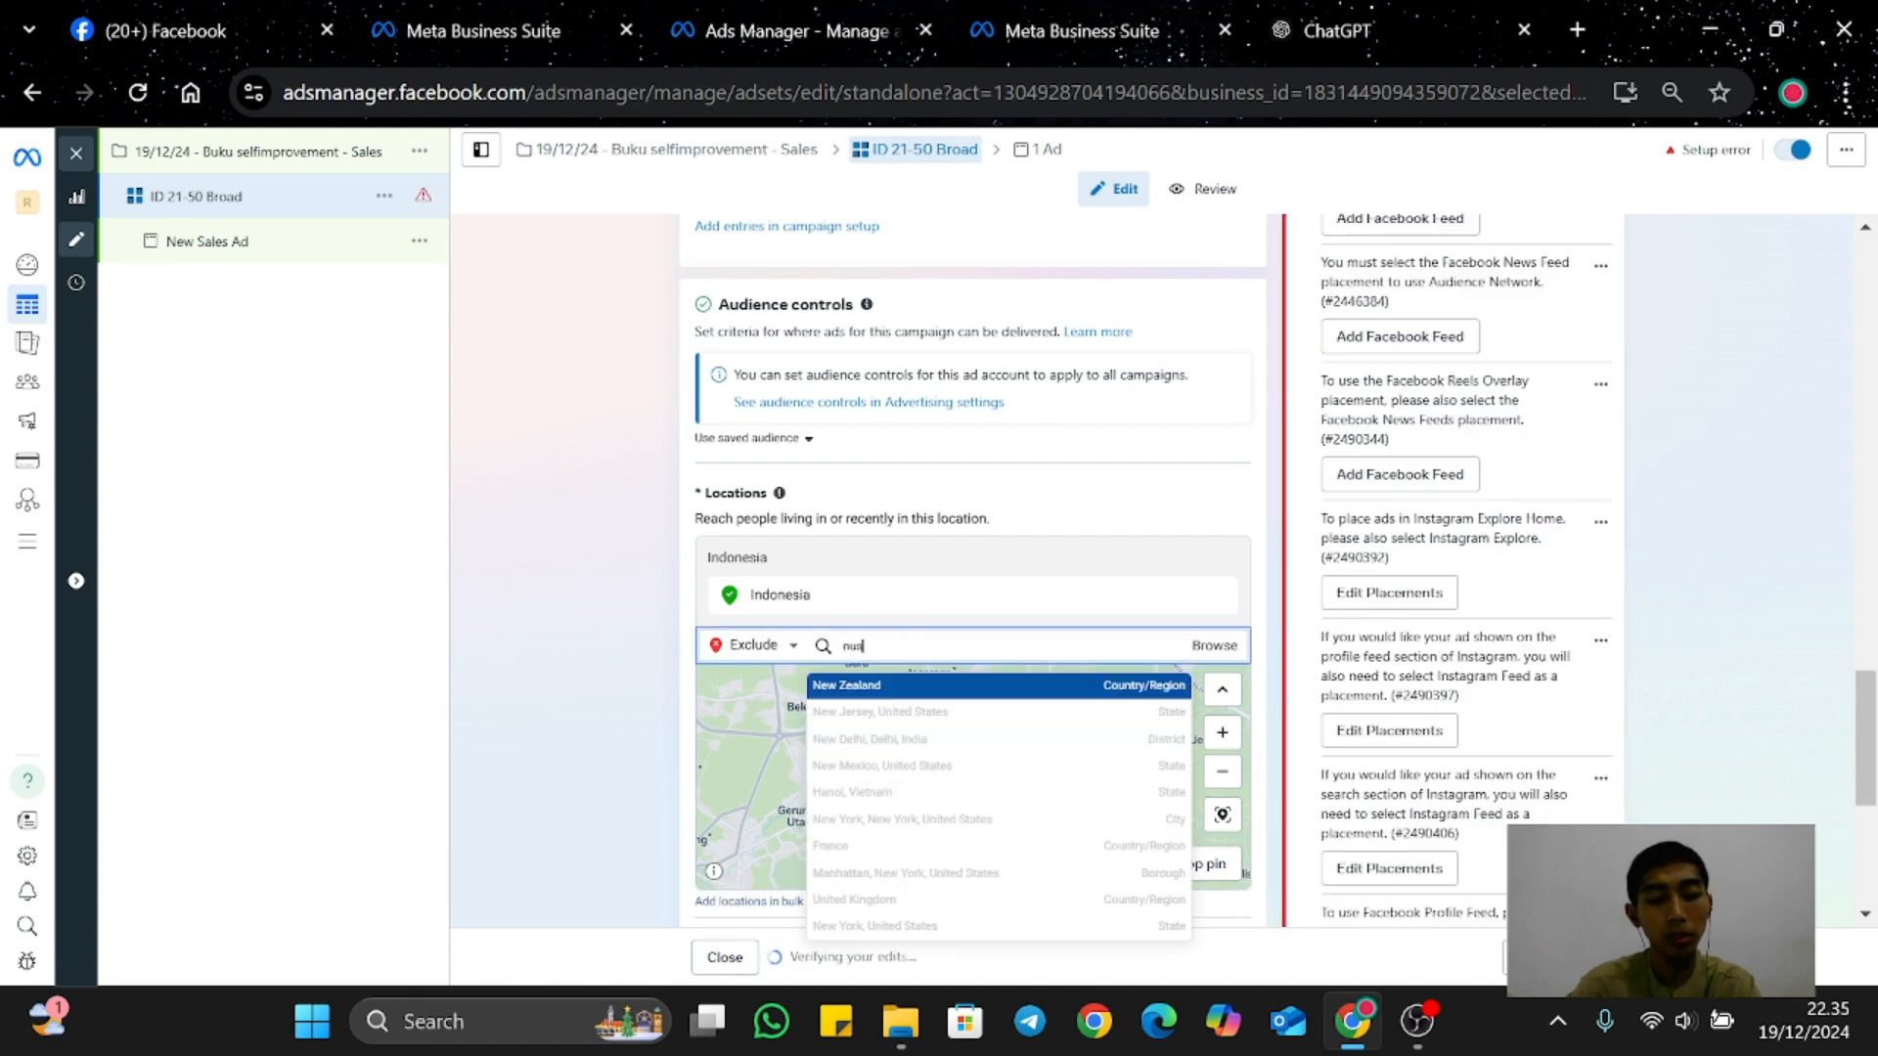
{"action": "type", "text": "a teng"}
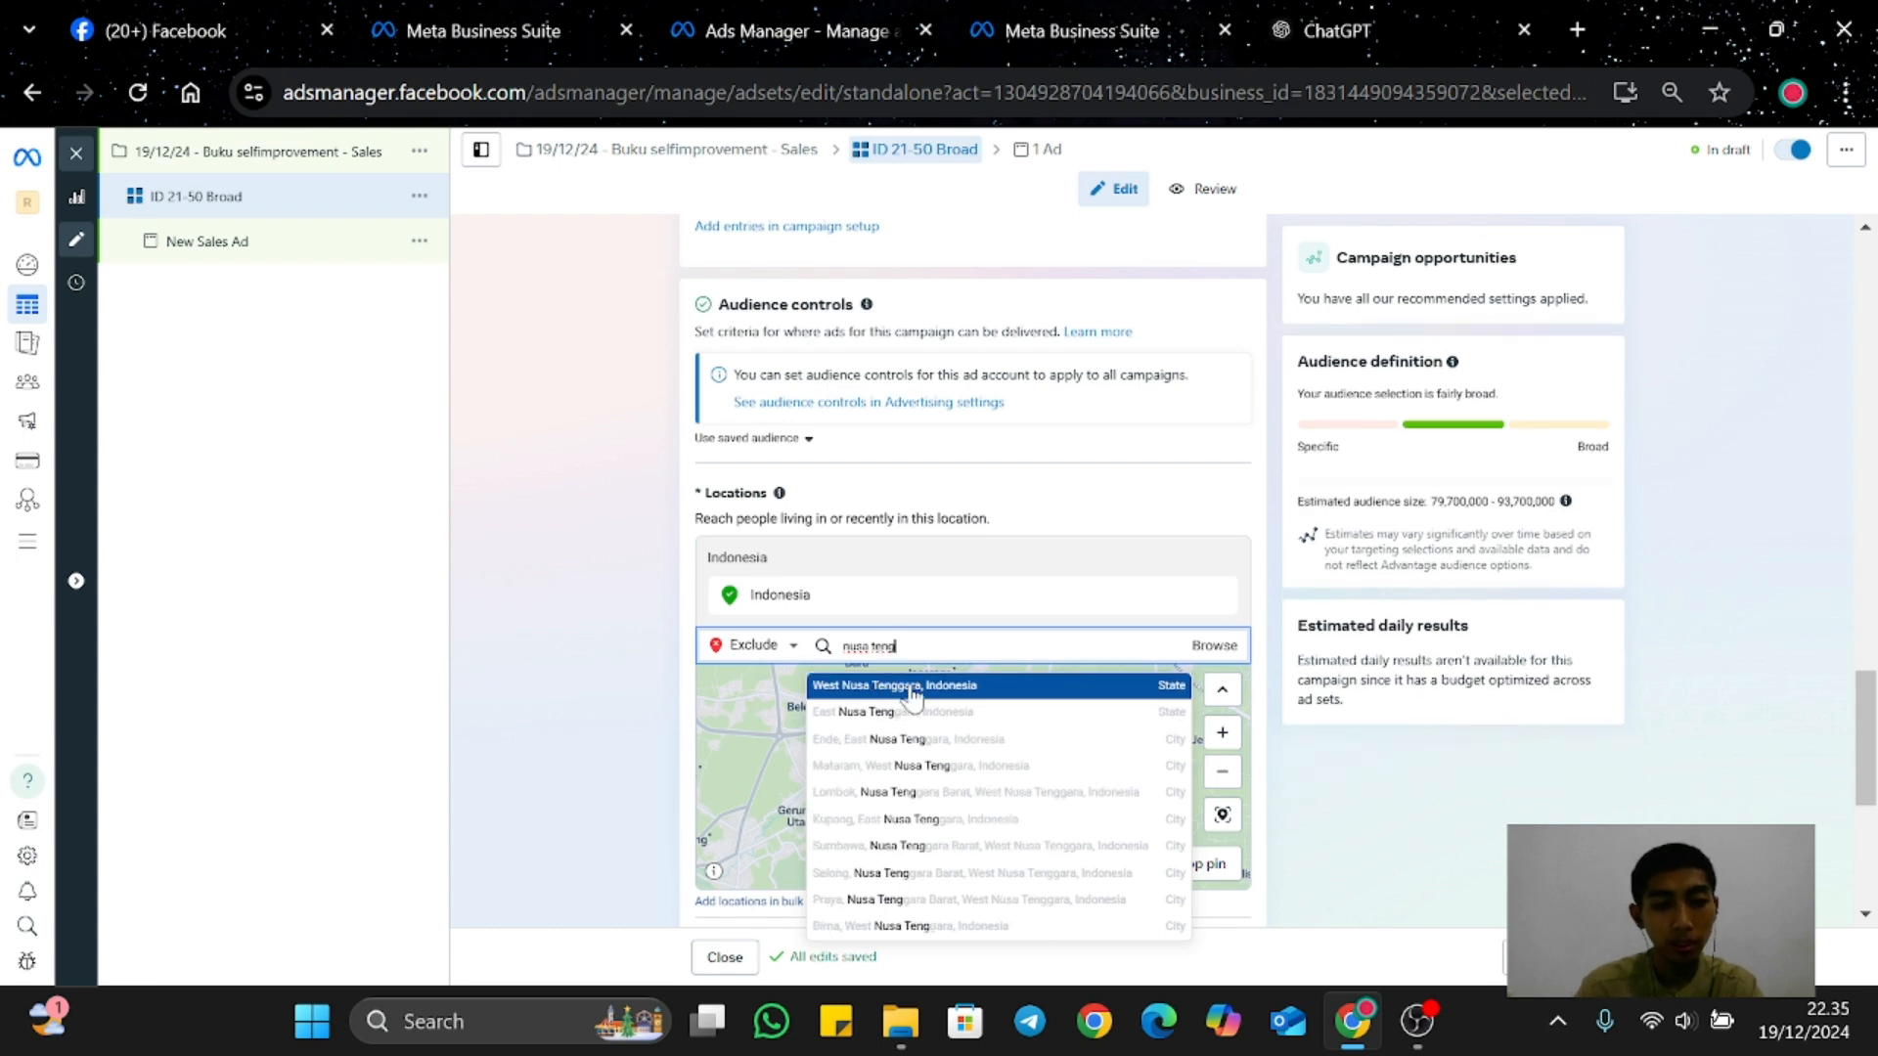
{"action": "left_click", "coordinate": [911, 687]}
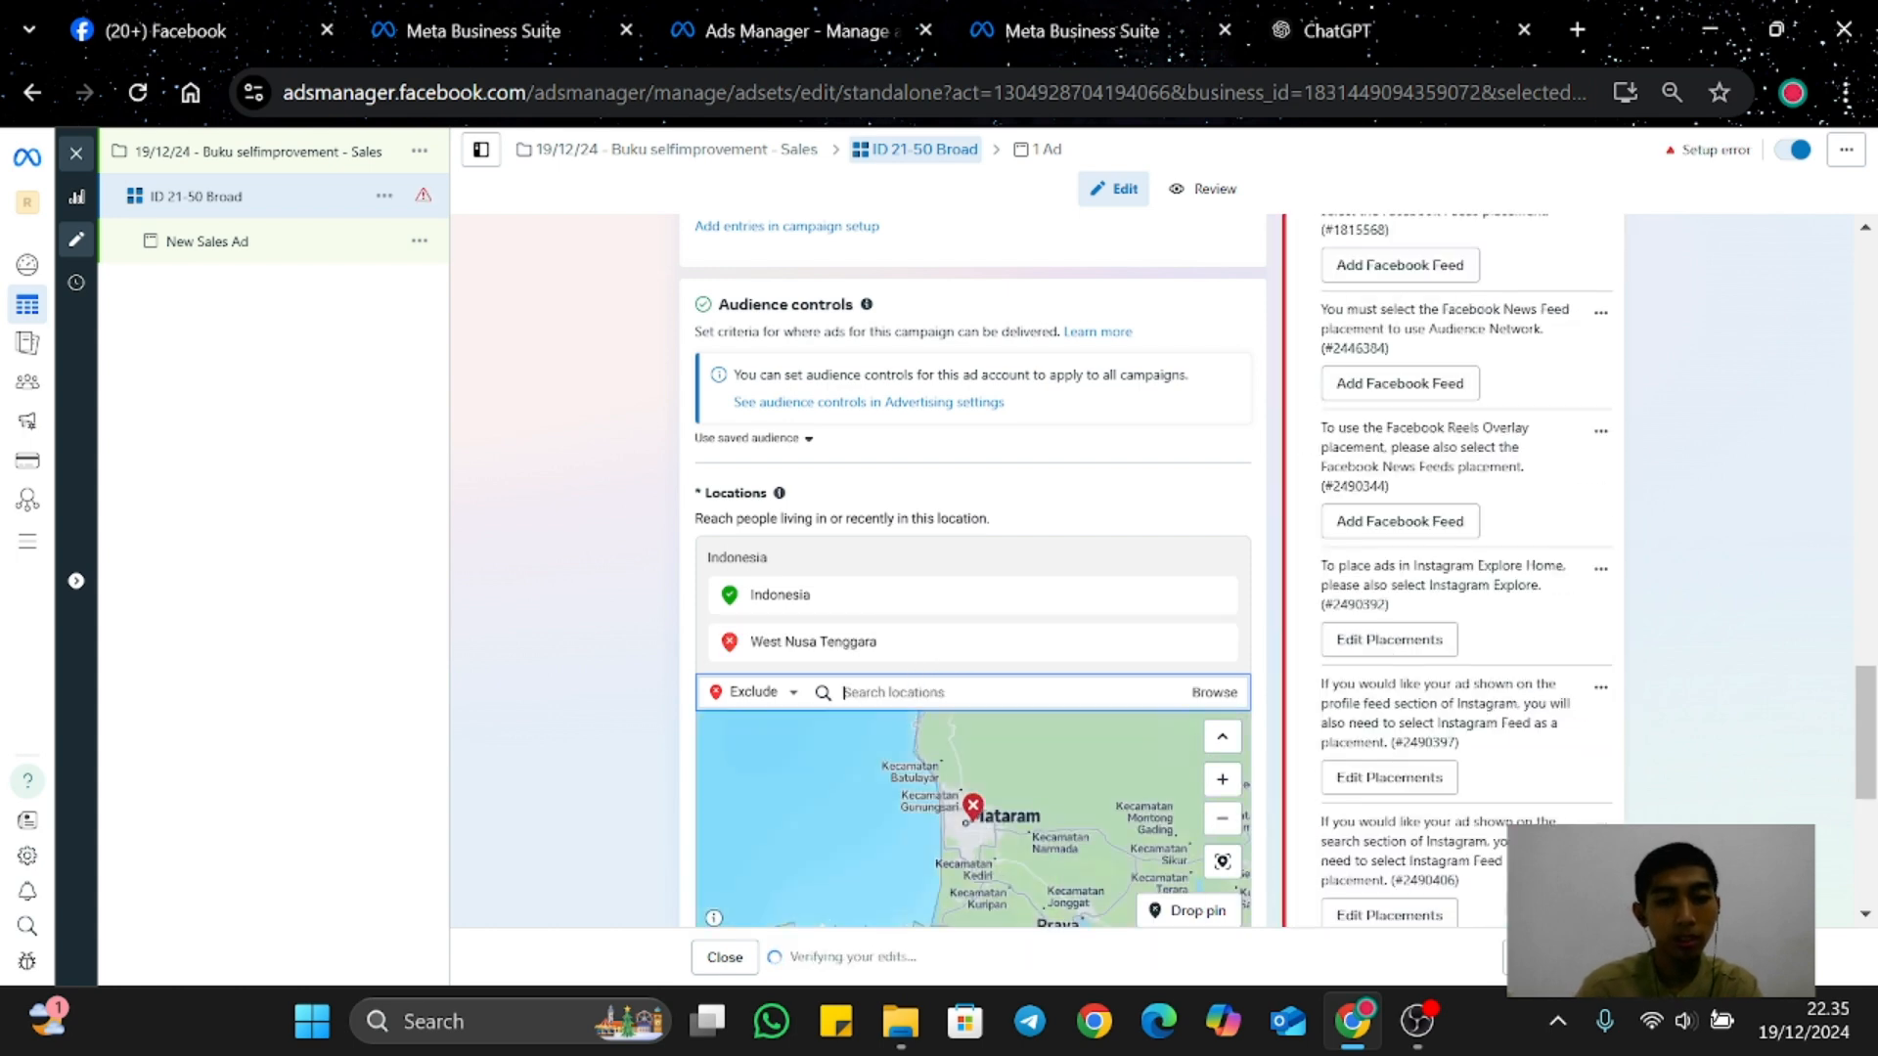
{"action": "type", "text": "nusa"}
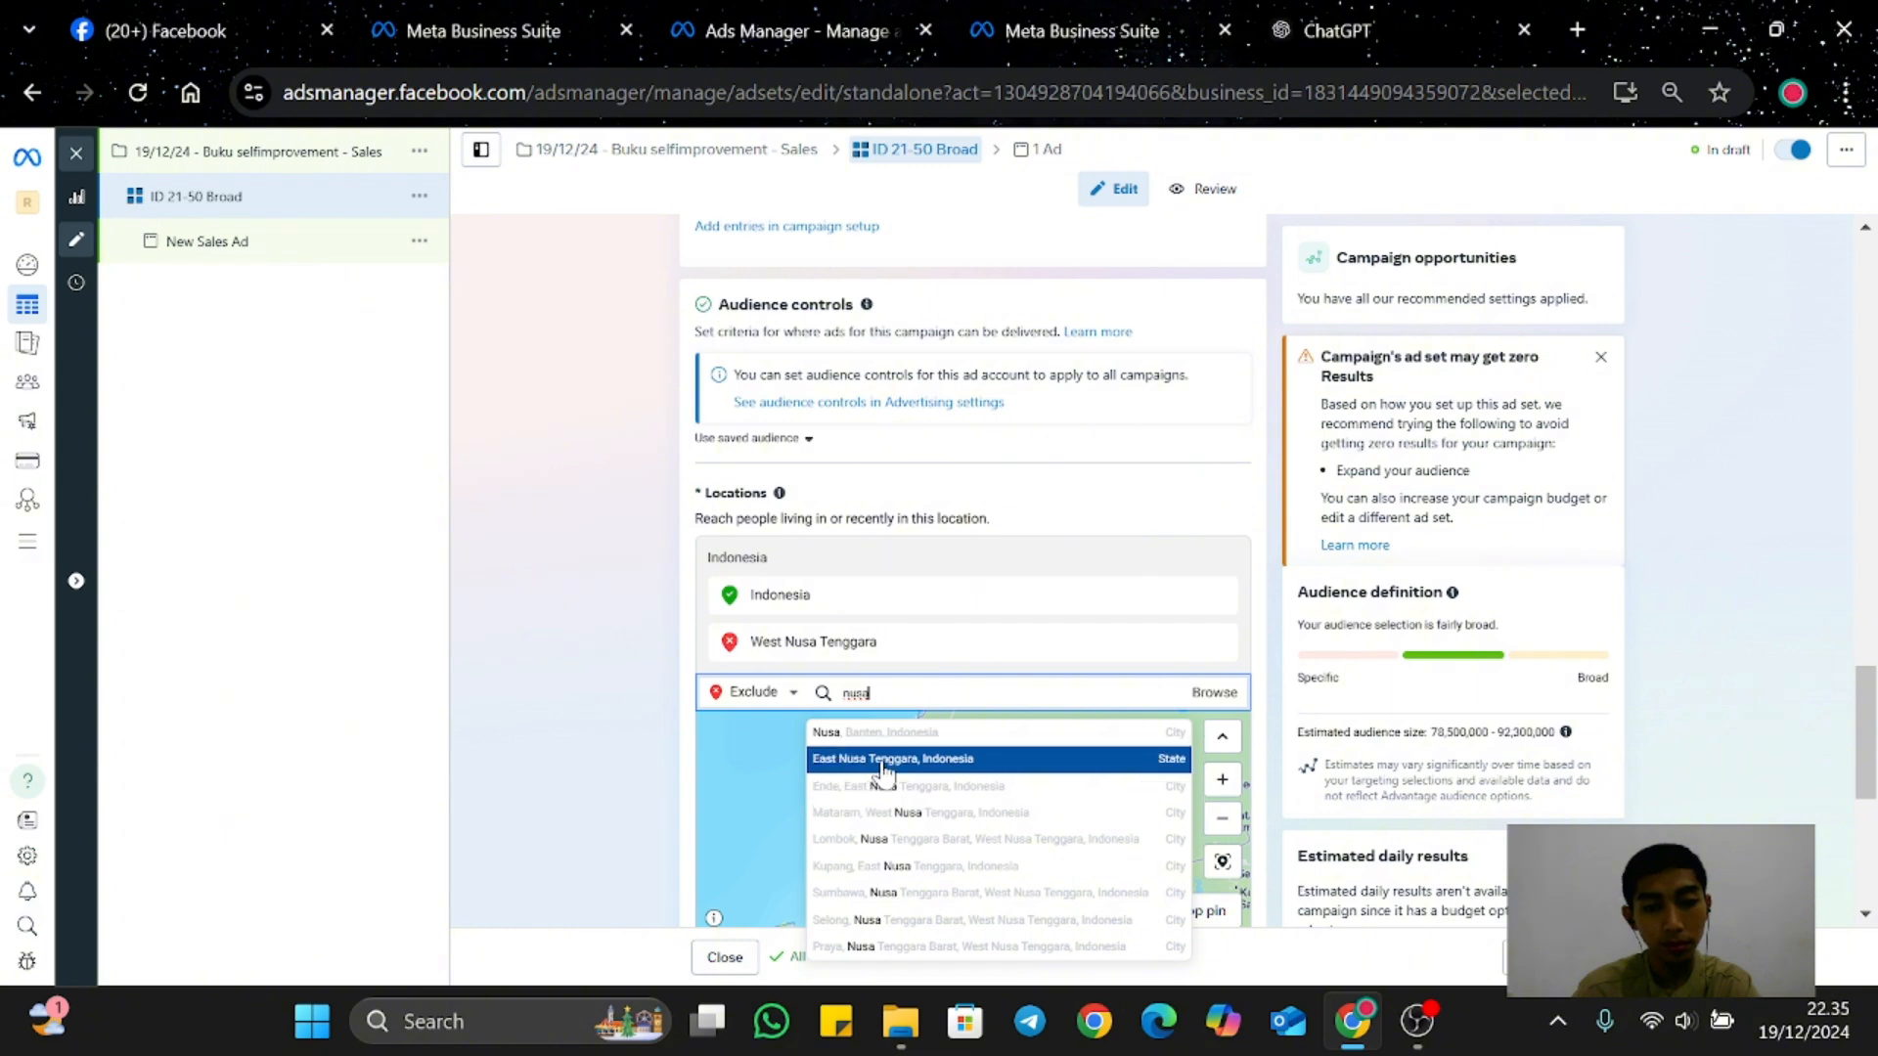
{"action": "left_click", "coordinate": [885, 760]}
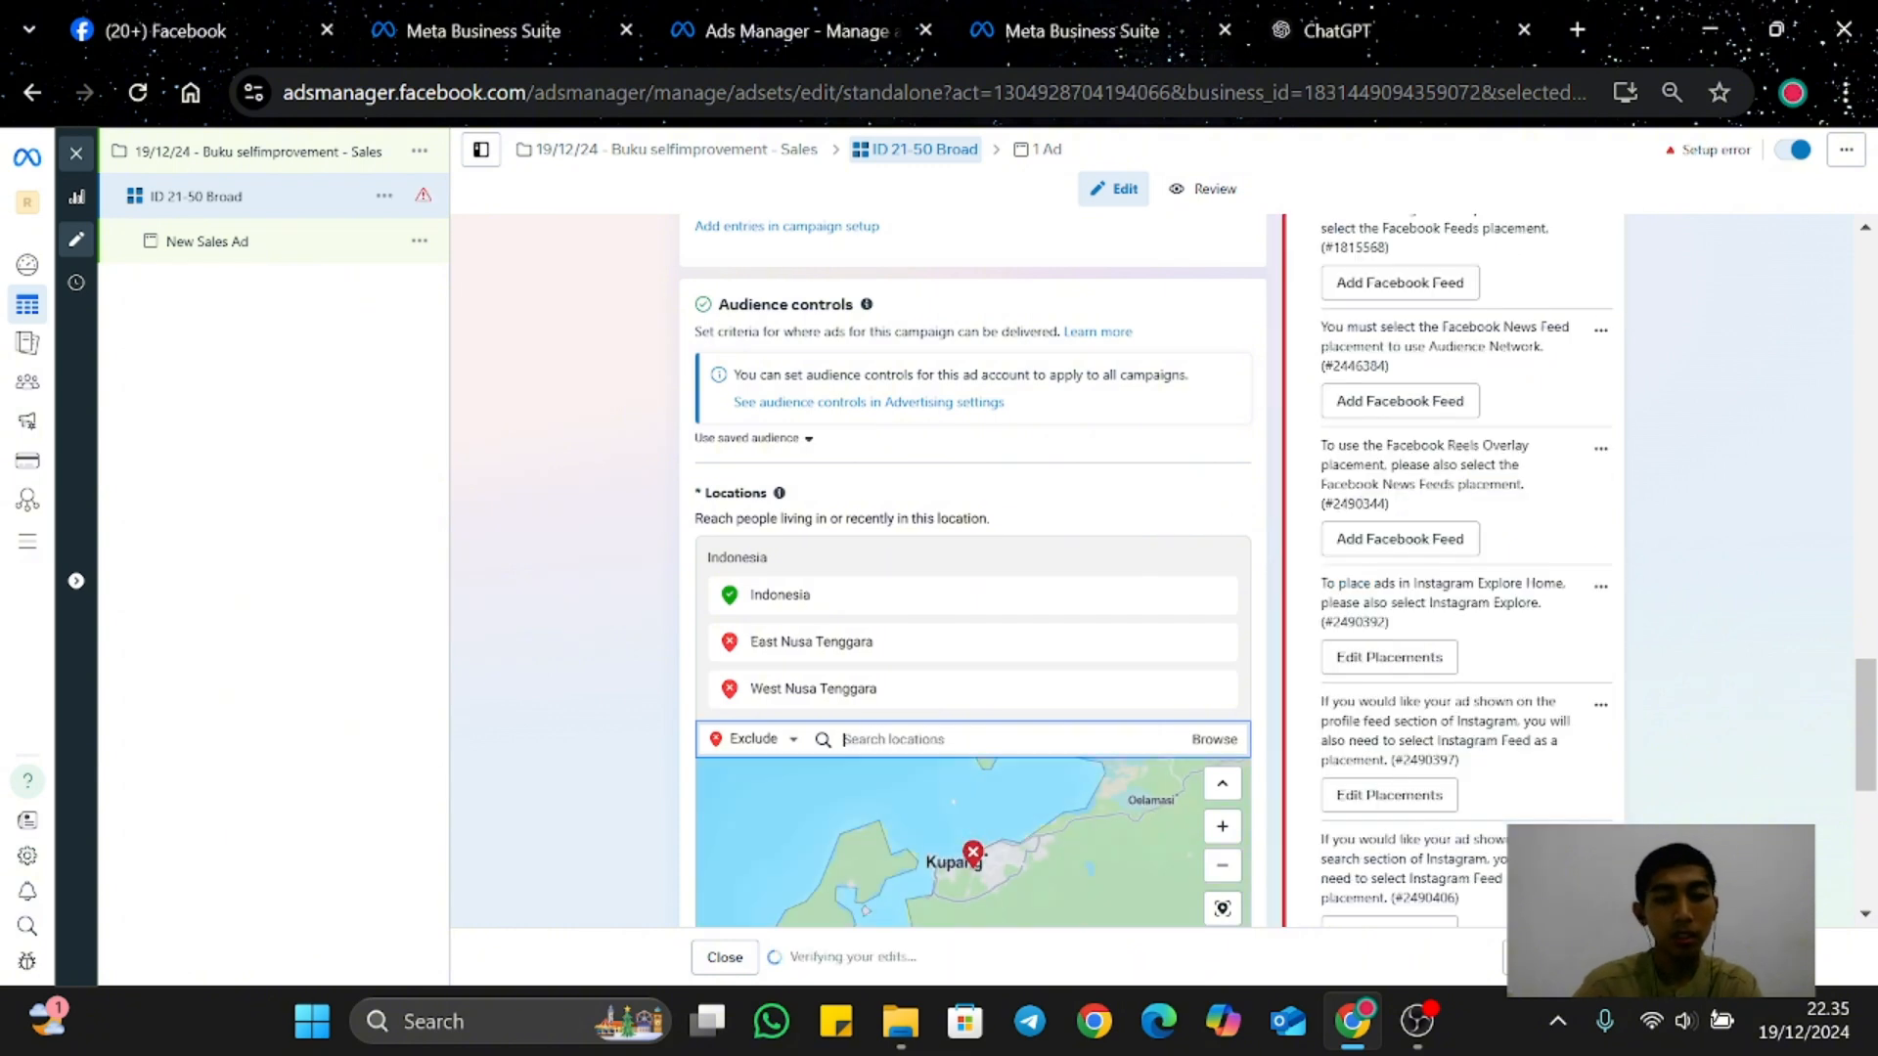
Step: Exclude the states South Sulawesi and North Sulawesi from the audience locations
{"action": "type", "text": "sulawesi"}
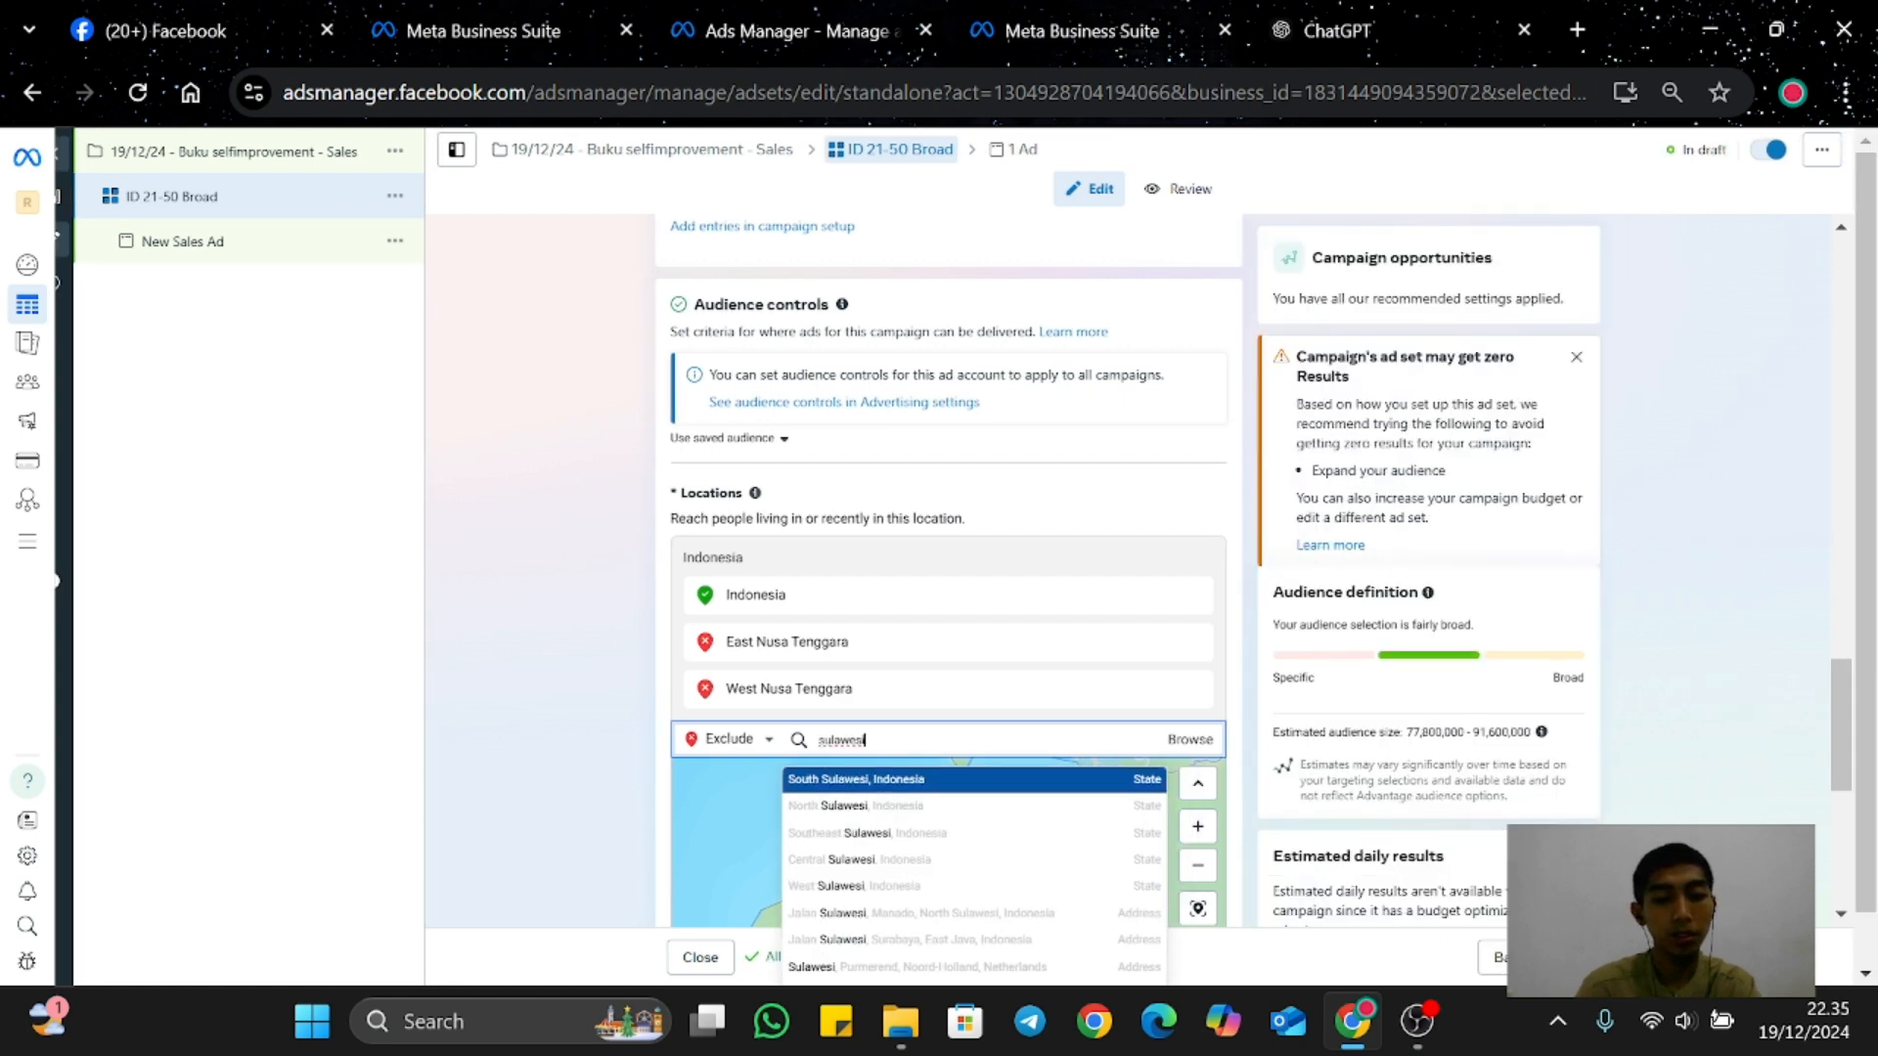
{"action": "left_click", "coordinate": [875, 805]}
{"action": "type", "text": "su"}
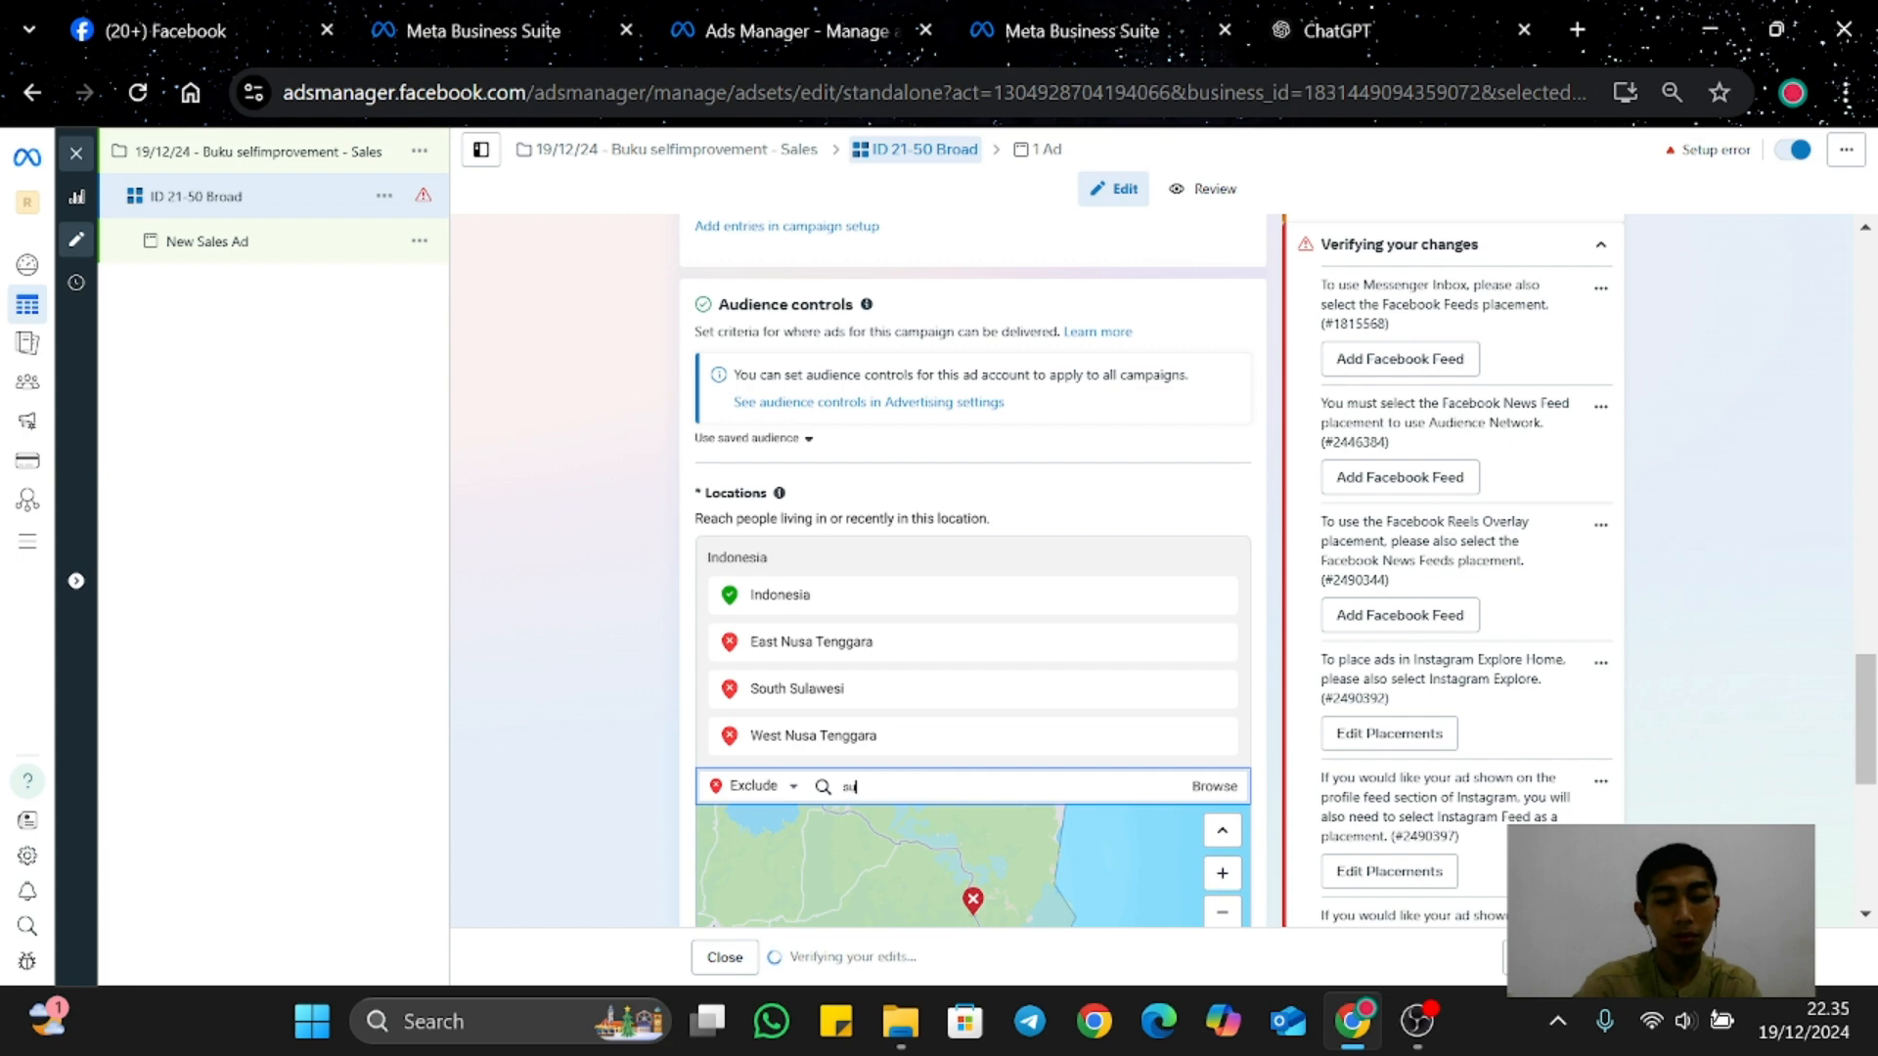
{"action": "type", "text": "lawe"}
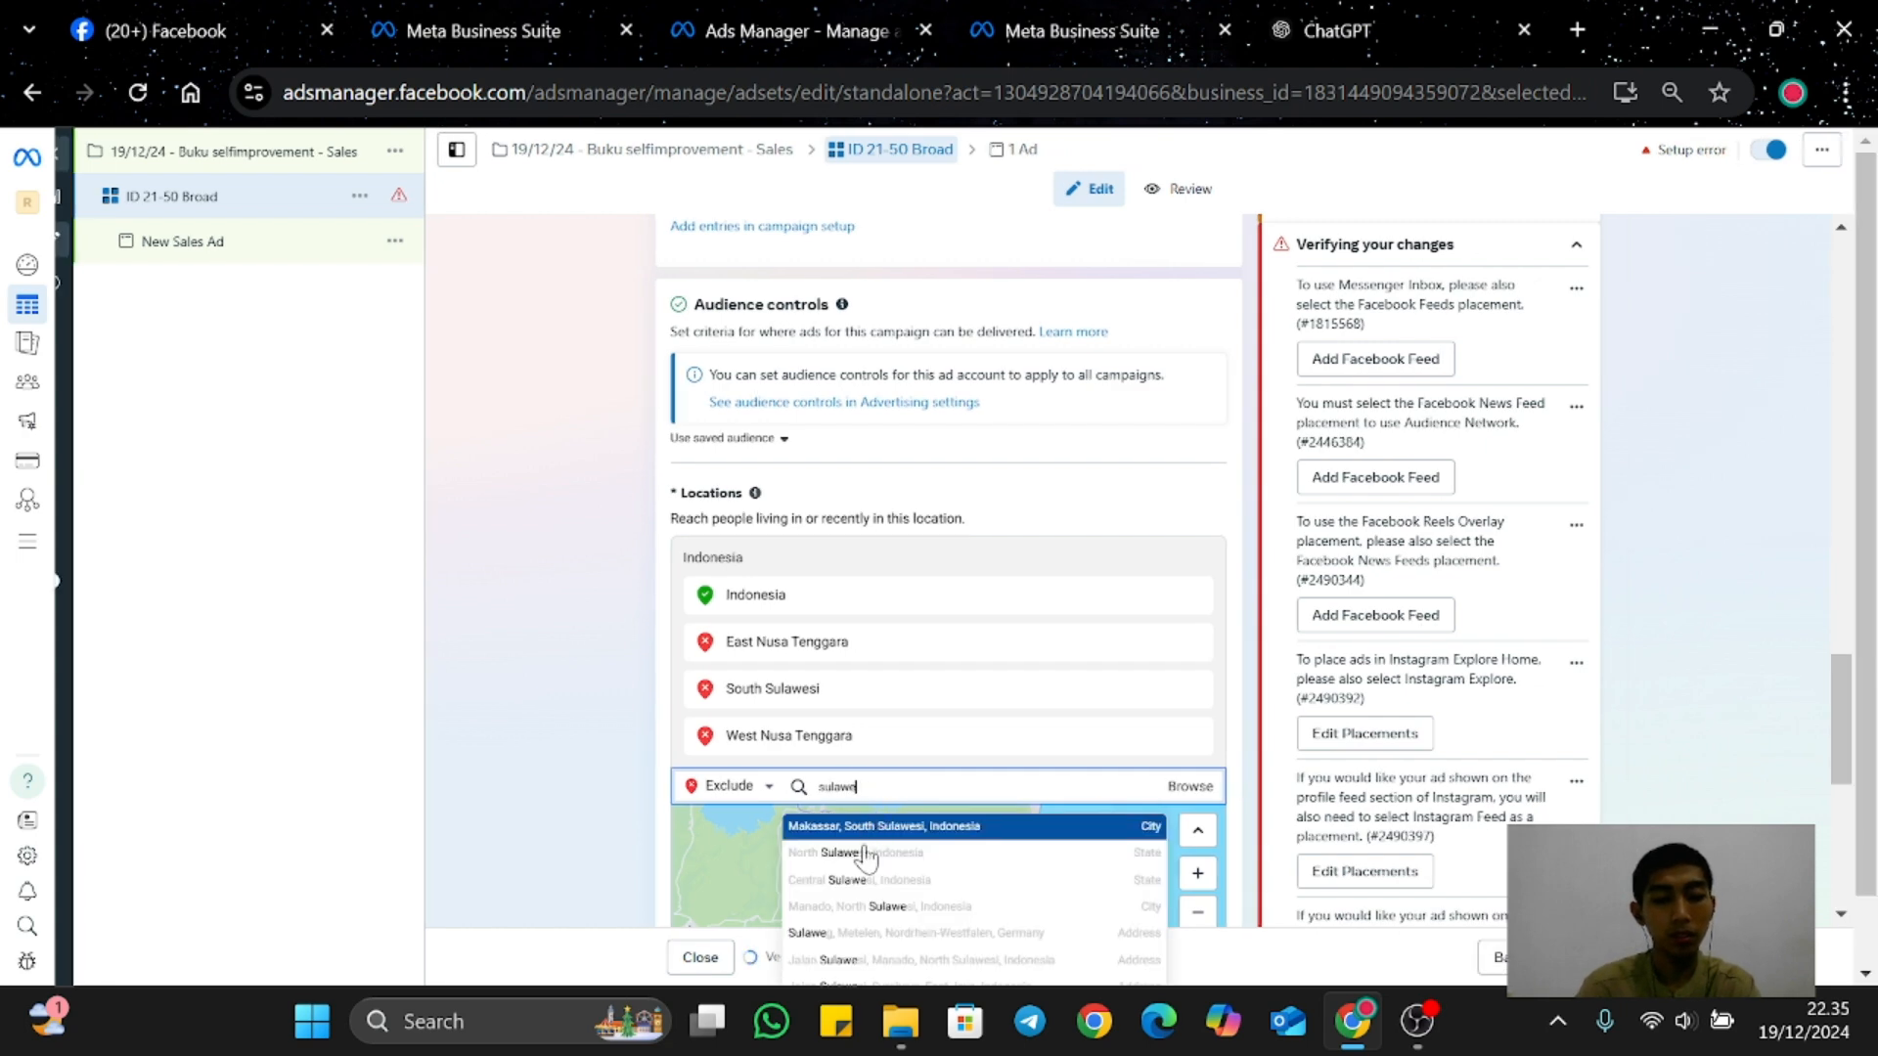
{"action": "left_click", "coordinate": [864, 853]}
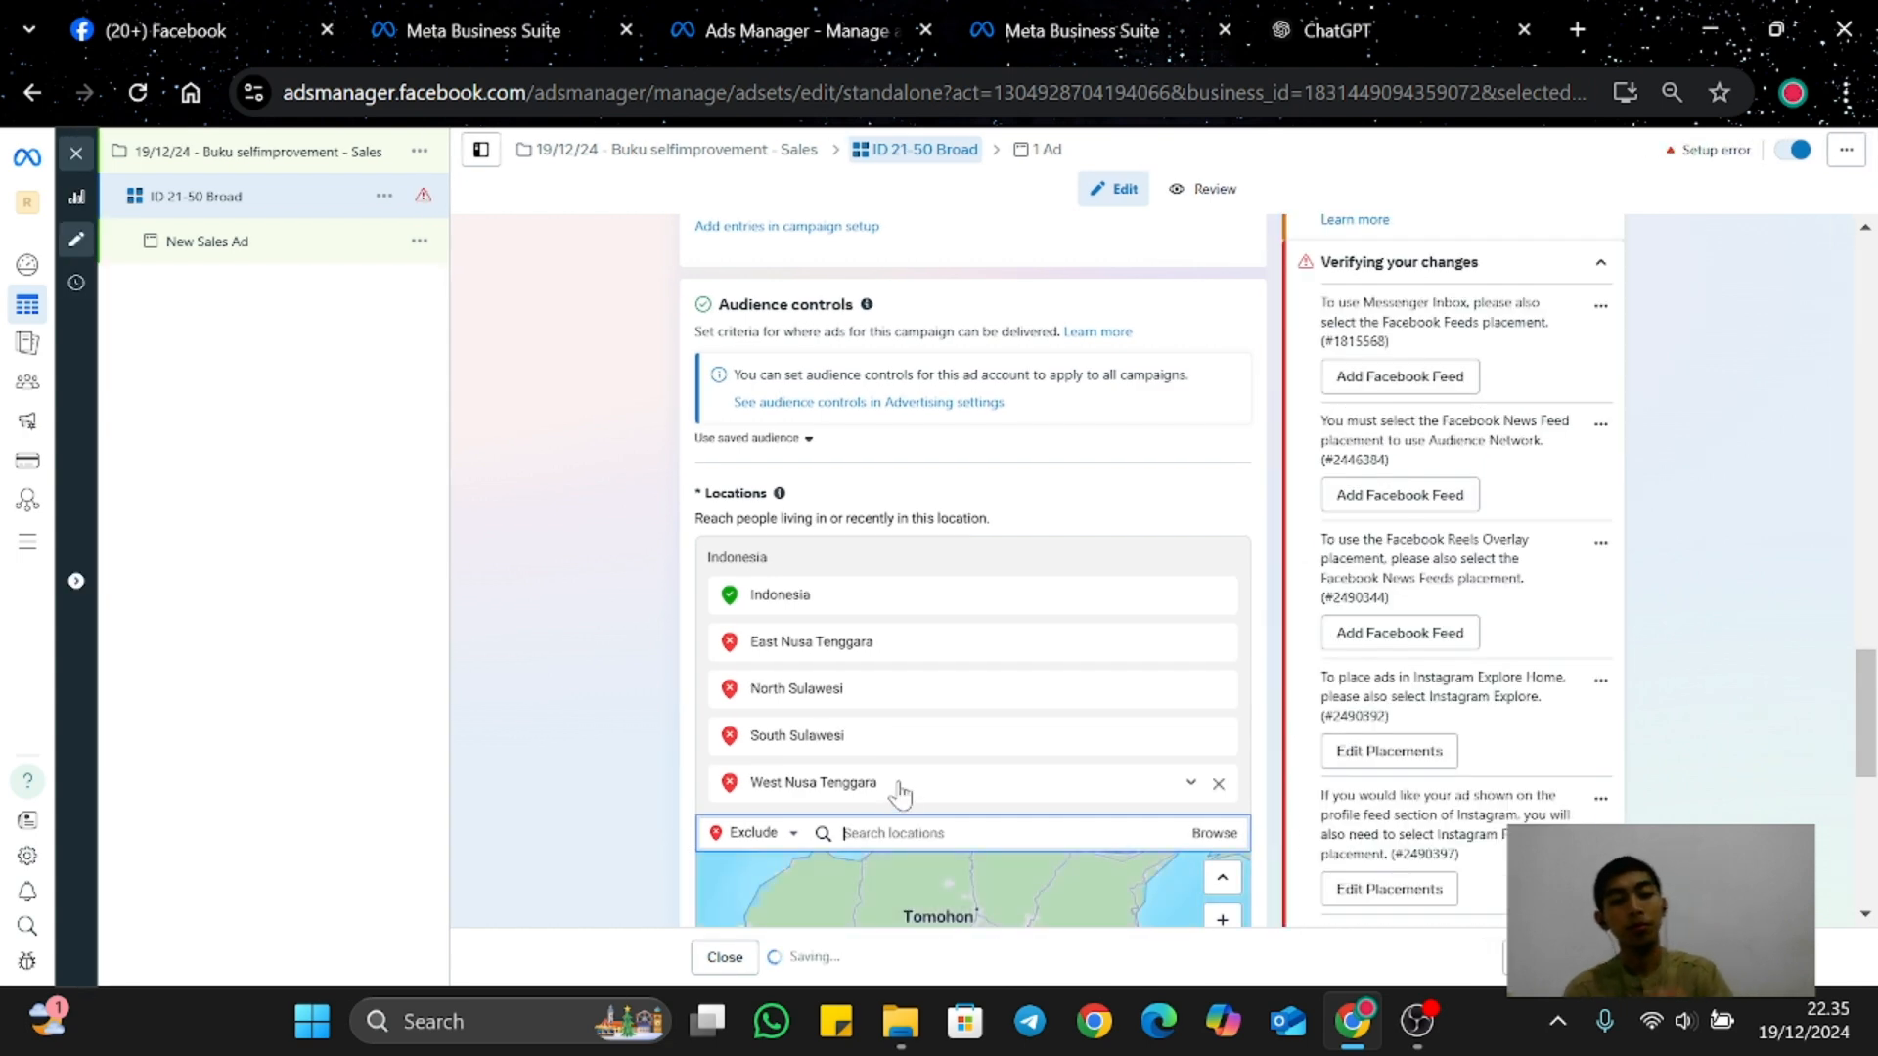
Step: Review the whole ad set, including Advantage+ audience, placements, excluded locations, schedule, messaging apps and conversion location
{"action": "scroll", "coordinate": [843, 612], "scroll_direction": "down", "scroll_amount": 3}
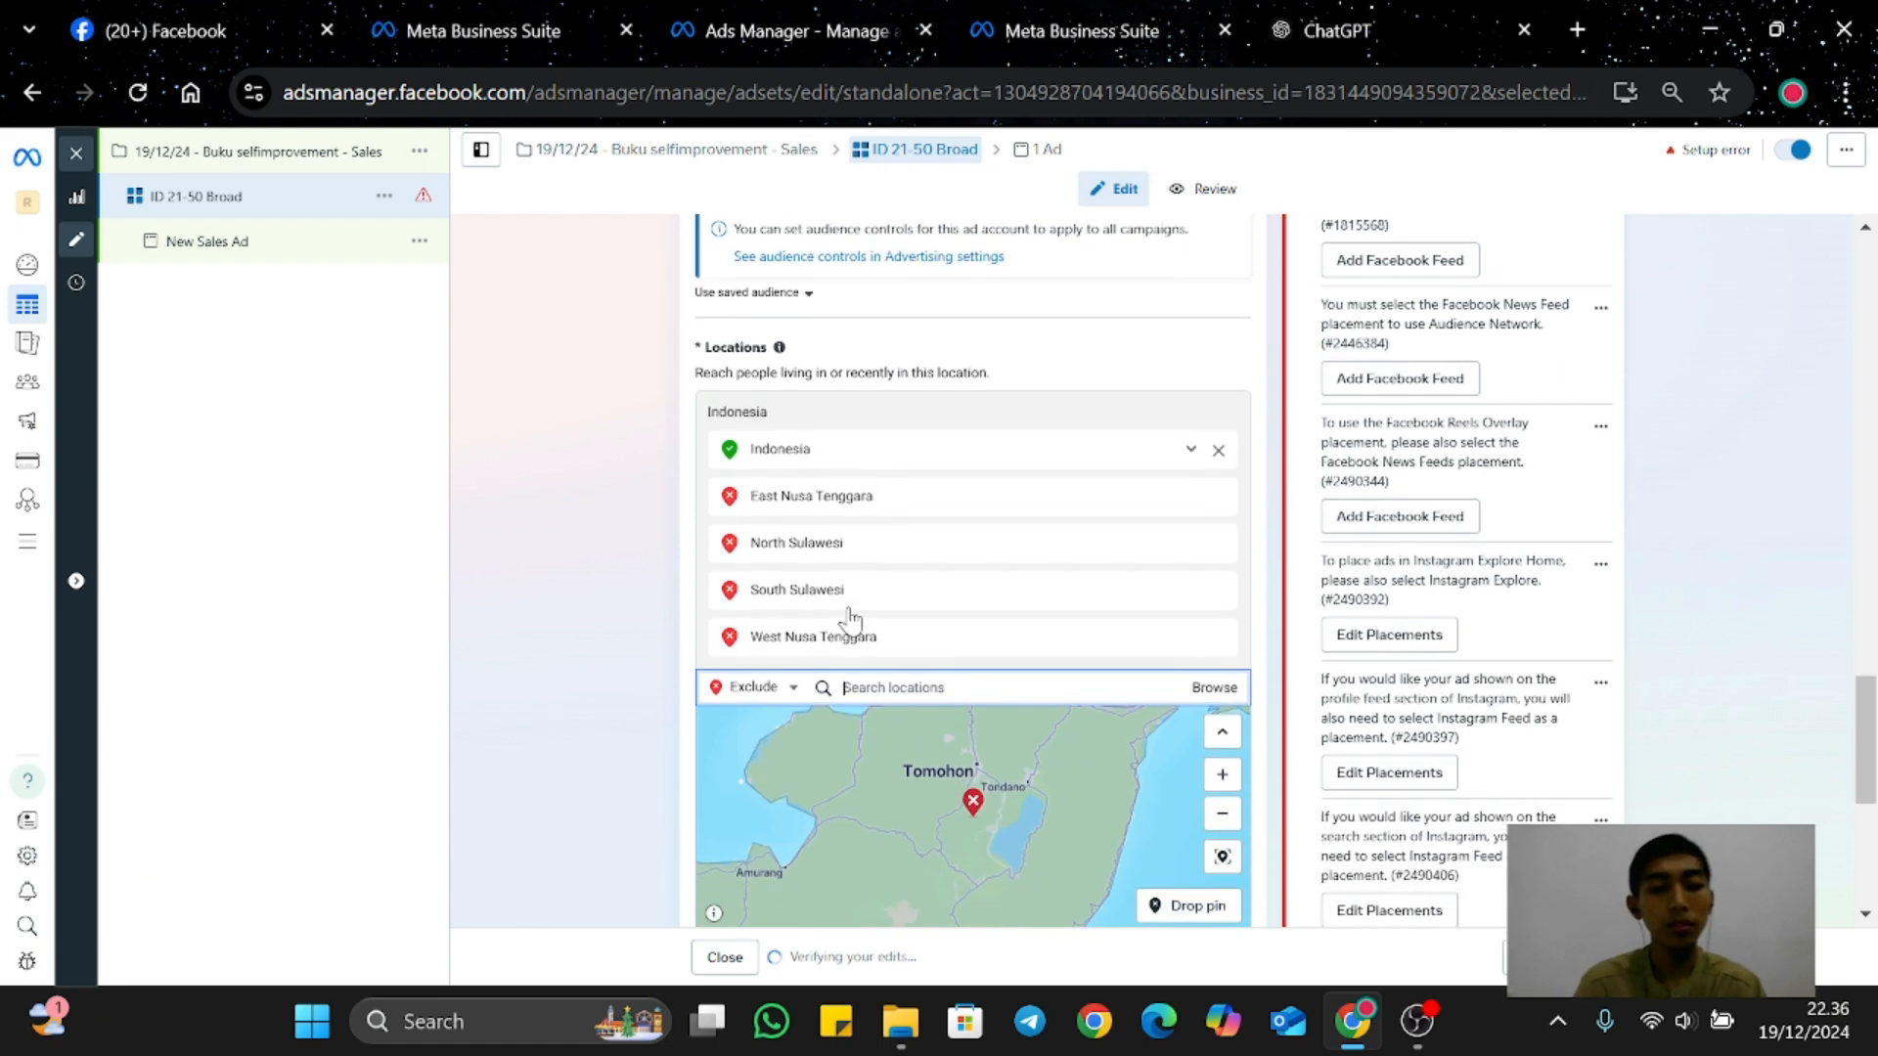
{"action": "scroll", "coordinate": [849, 614], "scroll_direction": "down", "scroll_amount": 6}
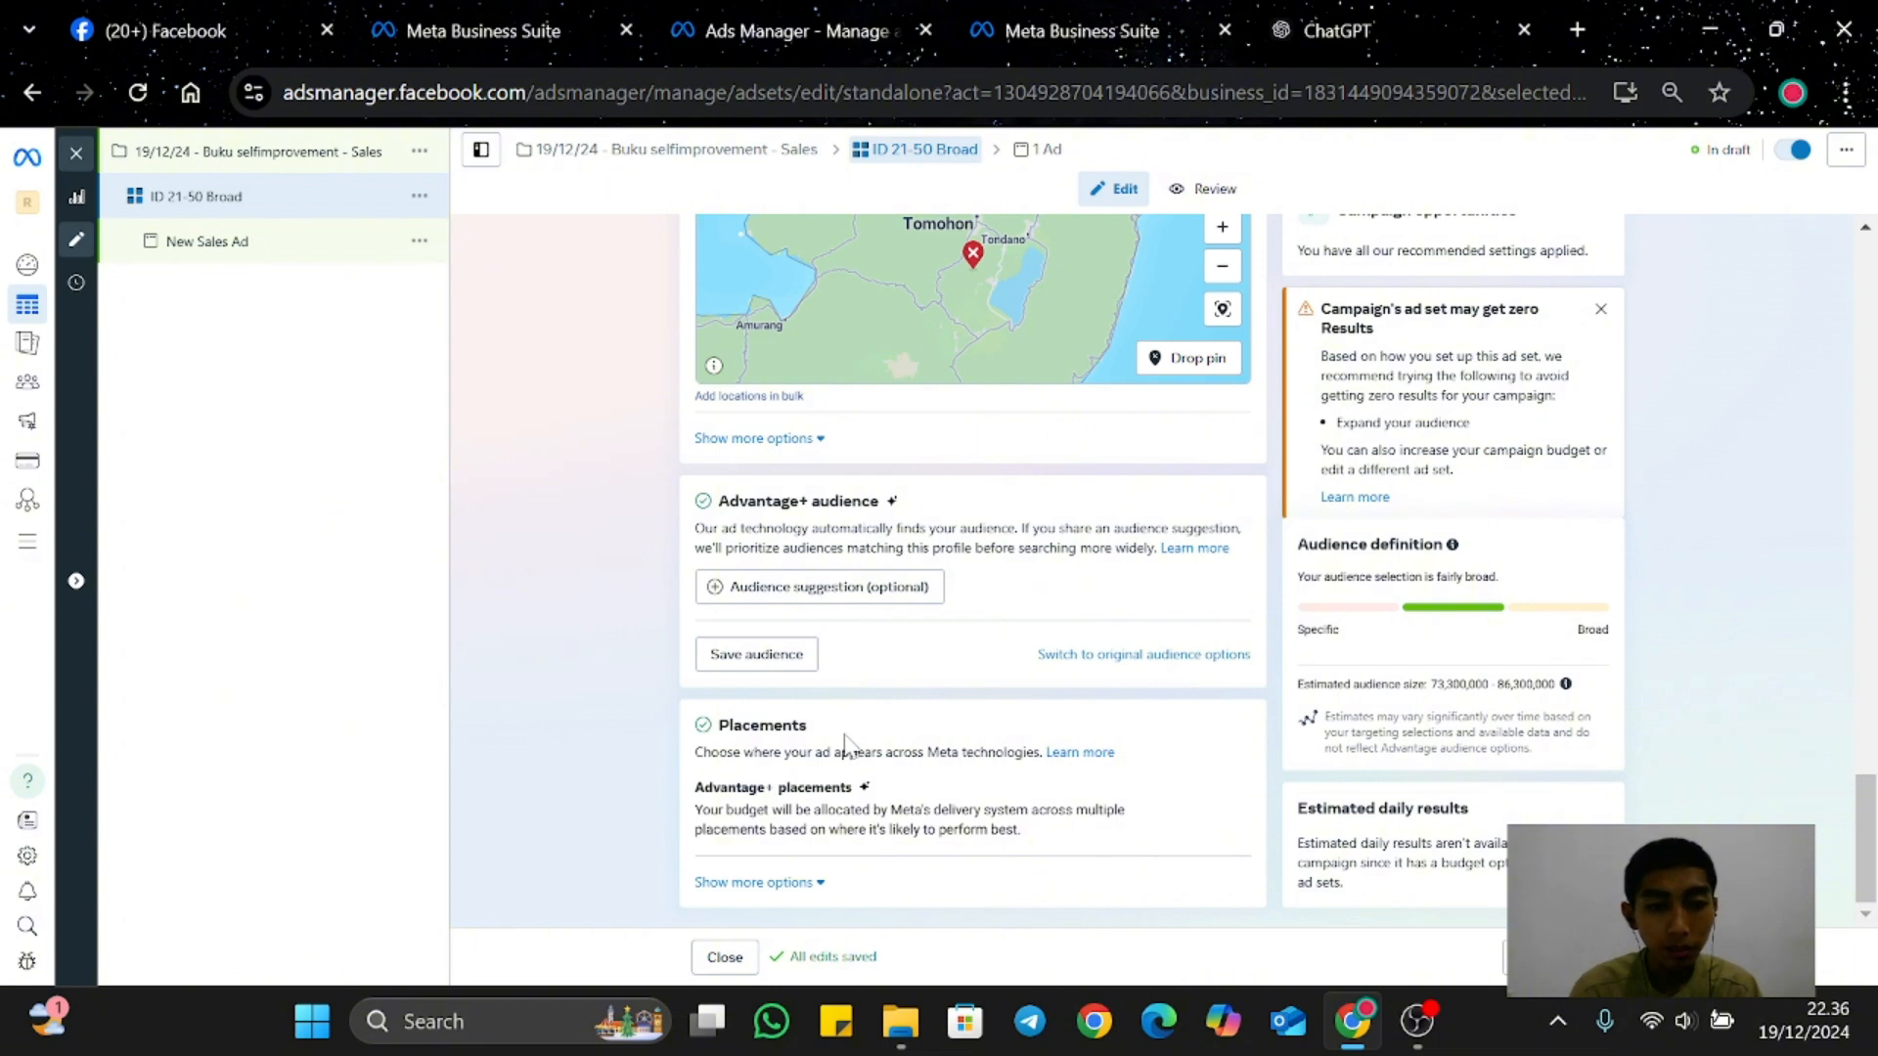
{"action": "scroll", "coordinate": [913, 675], "scroll_direction": "up", "scroll_amount": 5}
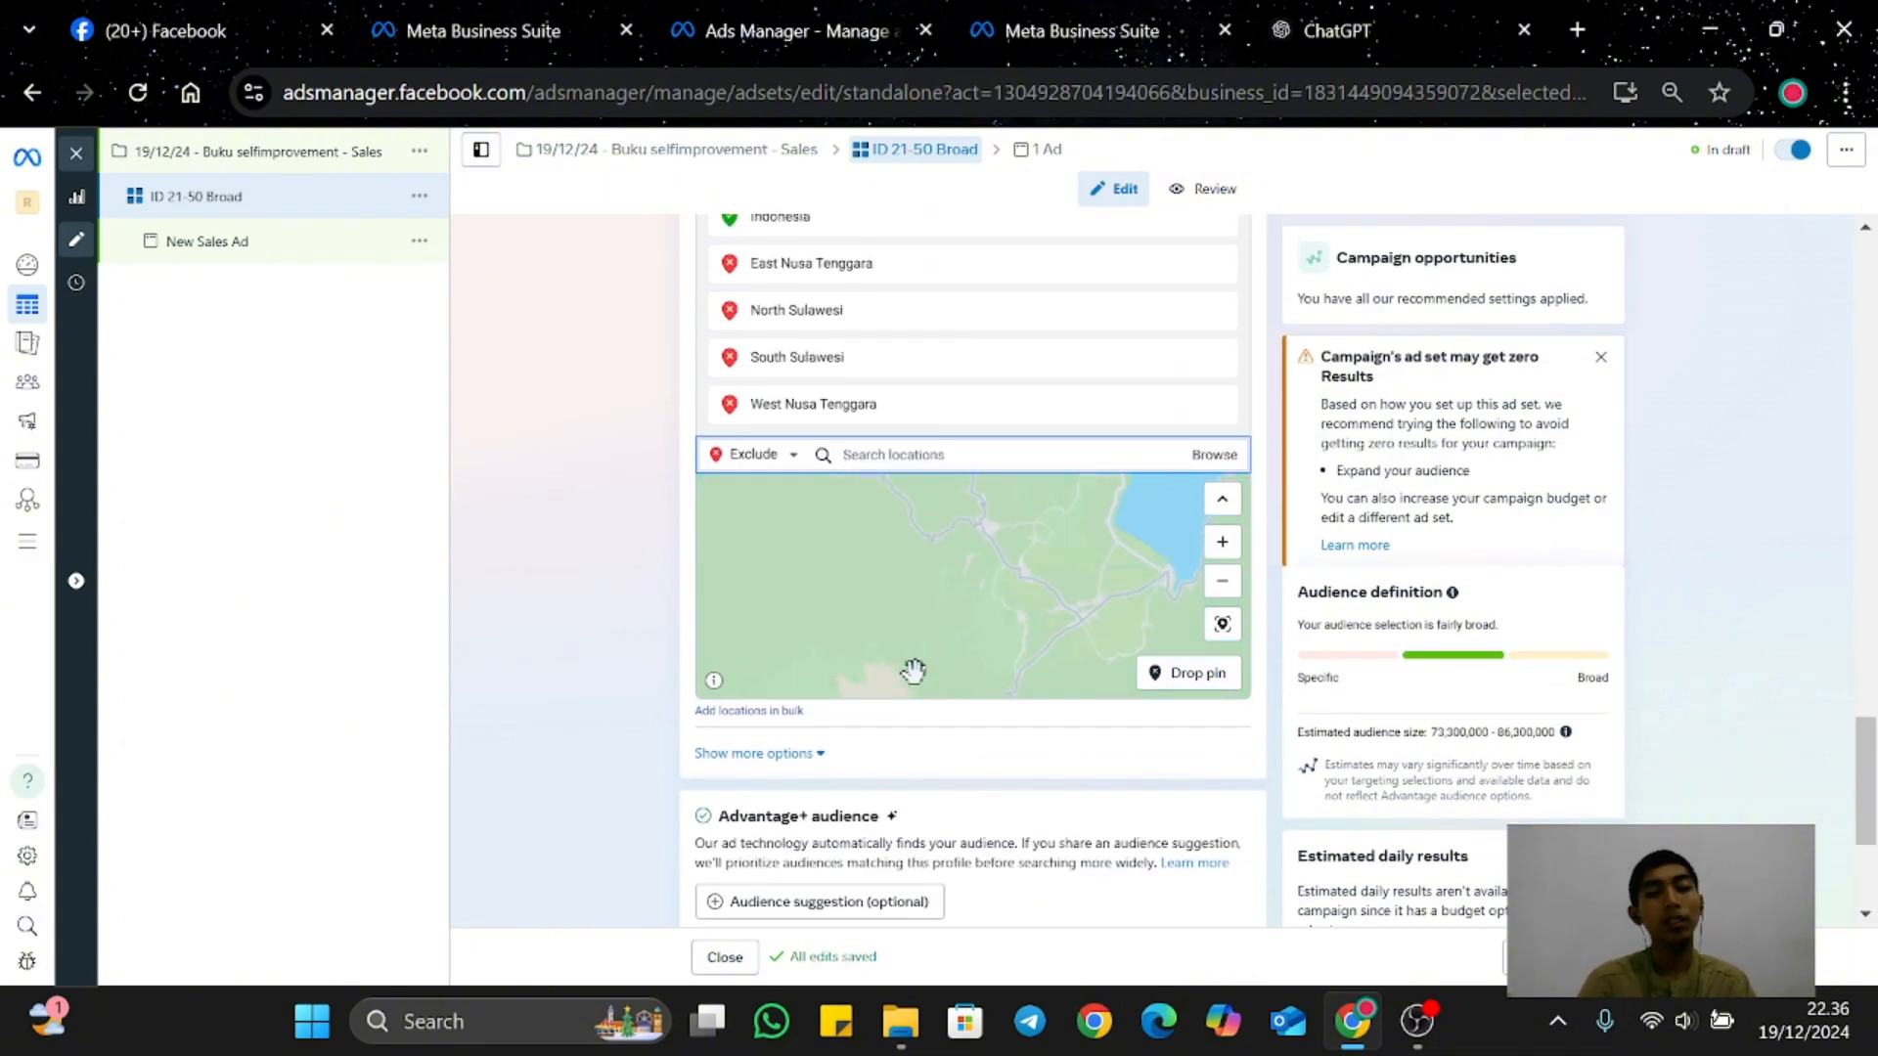
{"action": "scroll", "coordinate": [939, 448], "scroll_direction": "up", "scroll_amount": 5}
{"action": "scroll", "coordinate": [939, 448], "scroll_direction": "up", "scroll_amount": 10}
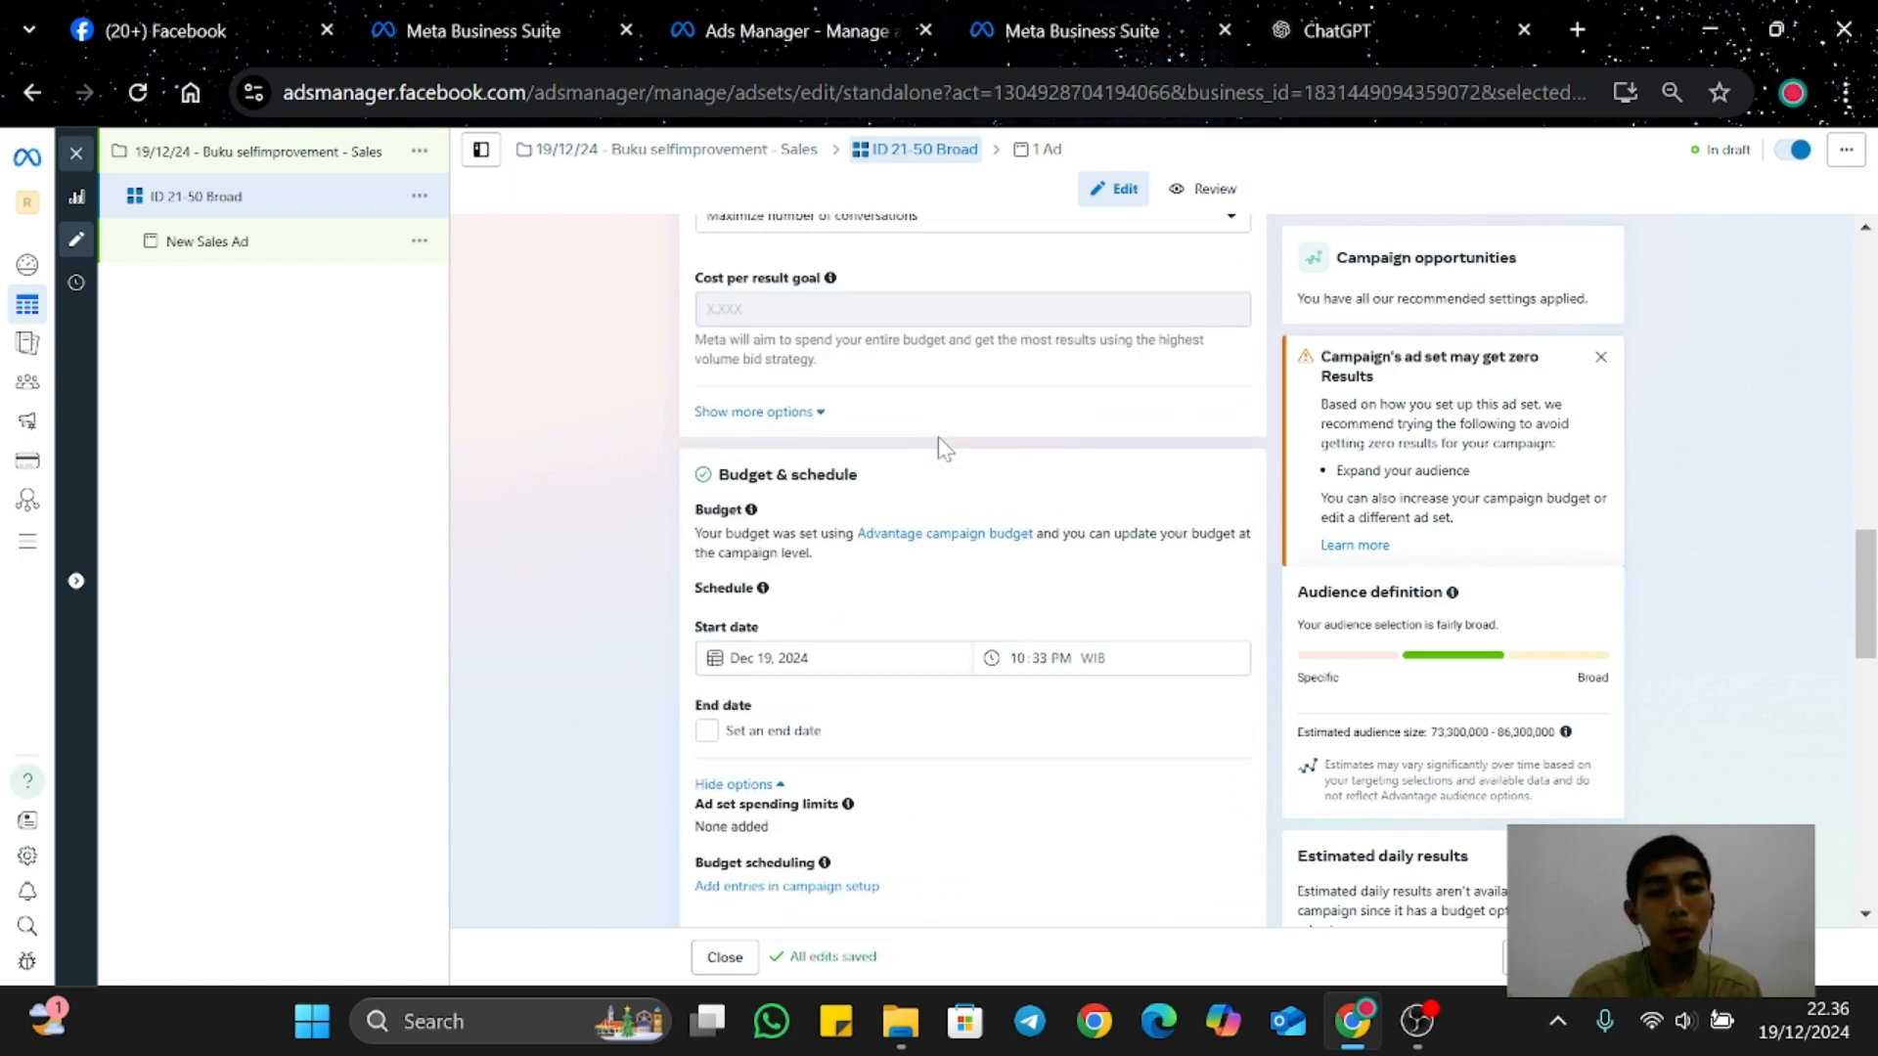
{"action": "scroll", "coordinate": [937, 436], "scroll_direction": "up", "scroll_amount": 5}
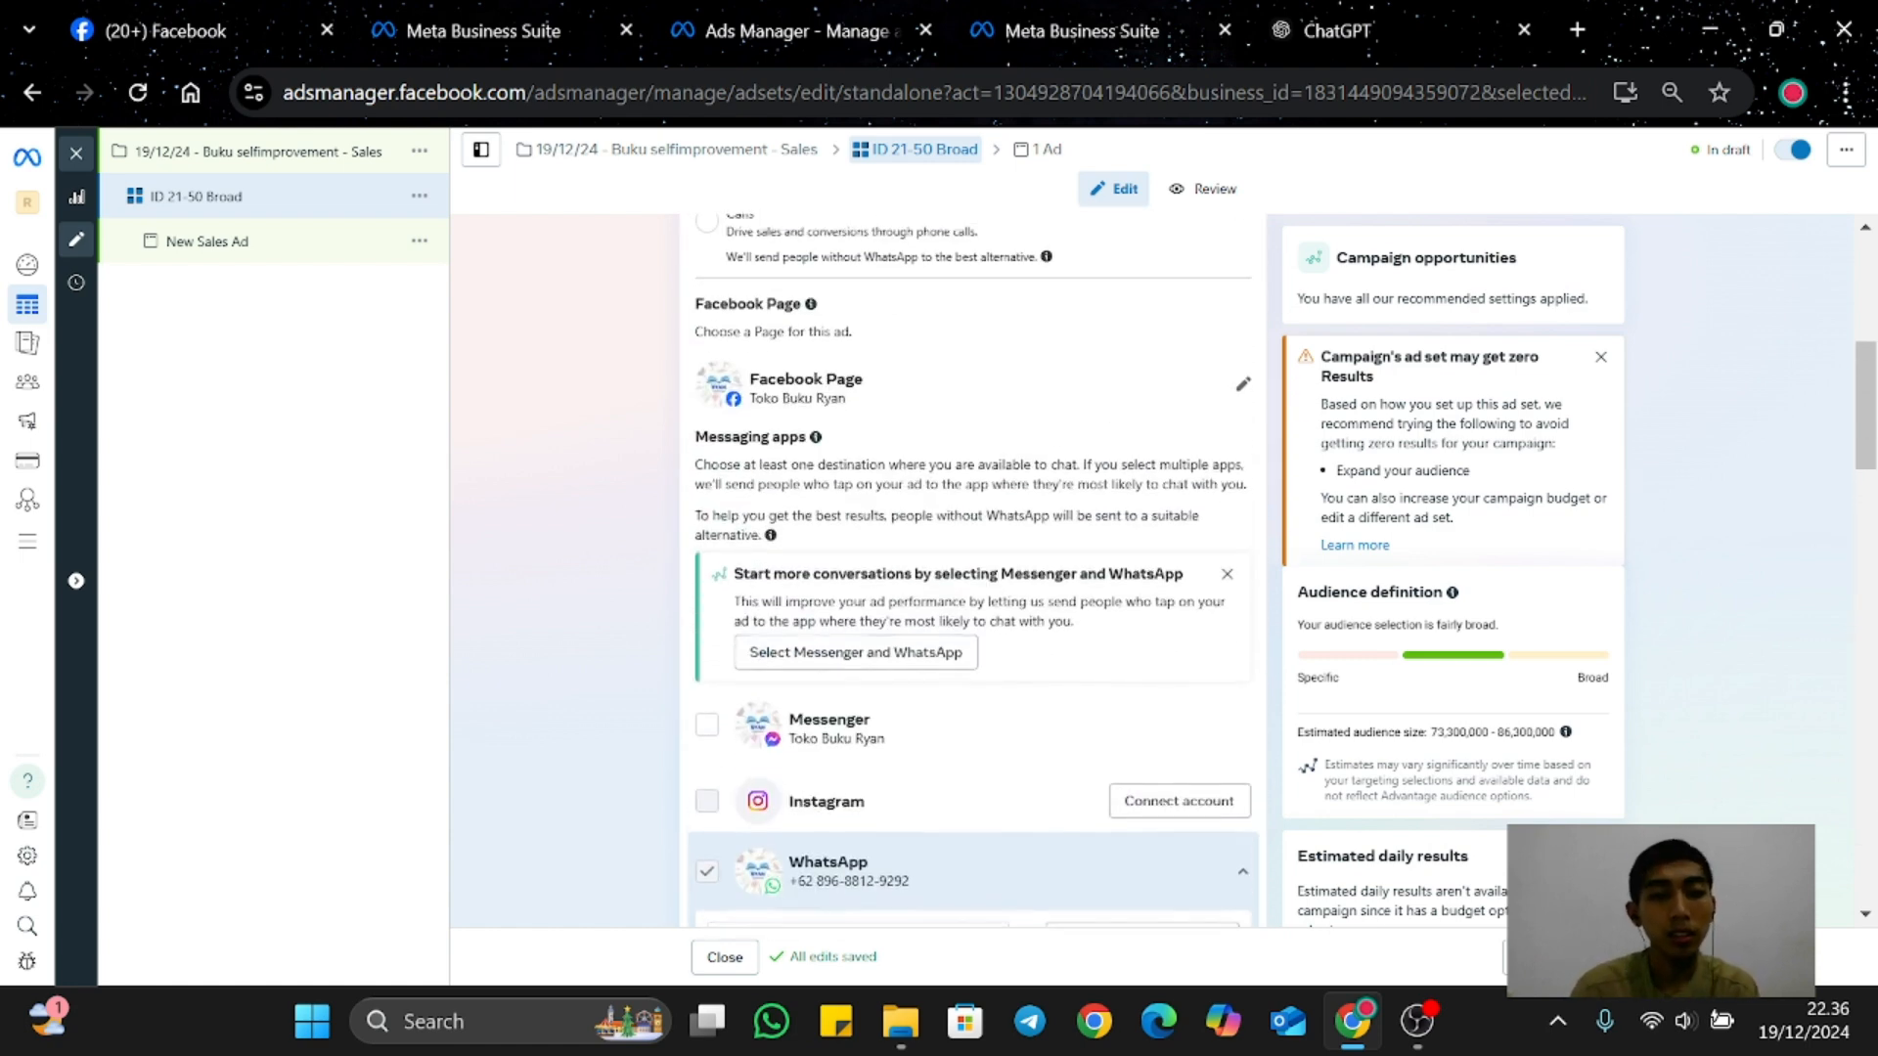
{"action": "scroll", "coordinate": [937, 436], "scroll_direction": "up", "scroll_amount": 3}
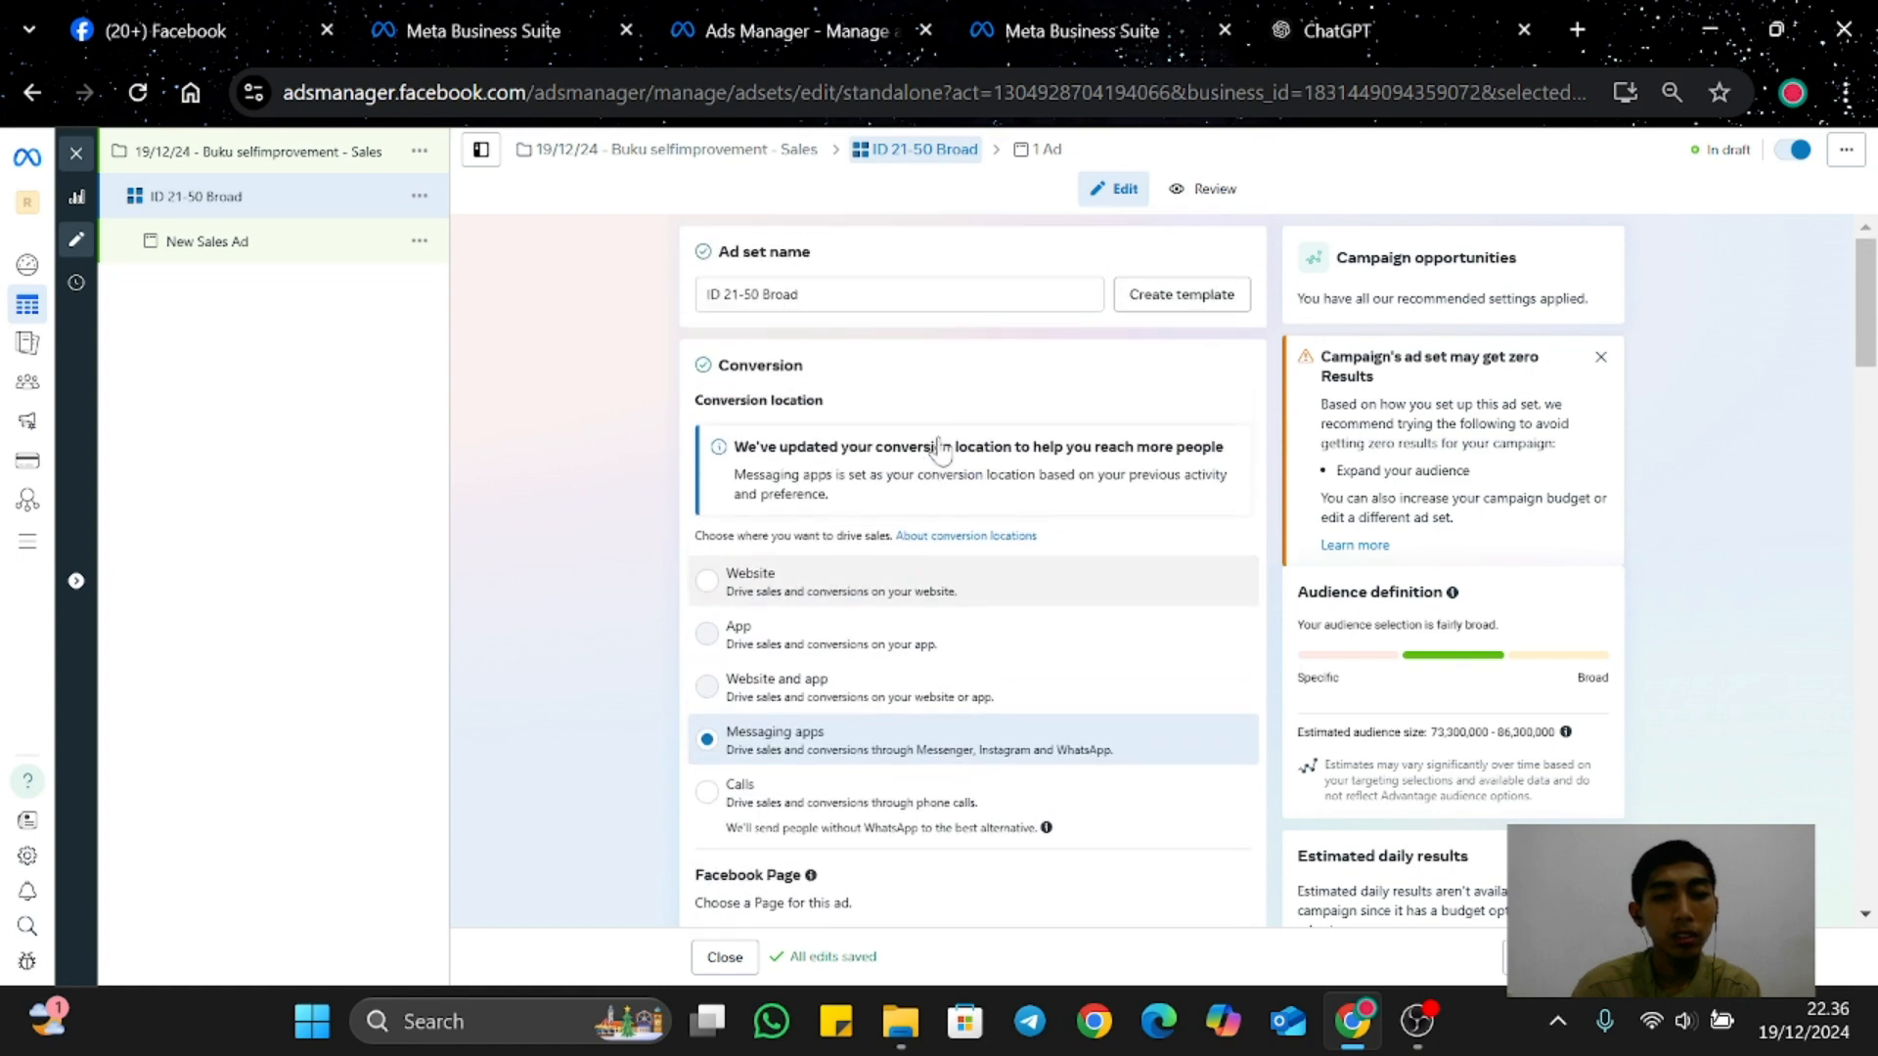
{"action": "scroll", "coordinate": [936, 436], "scroll_direction": "down", "scroll_amount": 7}
{"action": "scroll", "coordinate": [936, 436], "scroll_direction": "up", "scroll_amount": 1}
{"action": "scroll", "coordinate": [939, 445], "scroll_direction": "down", "scroll_amount": 3}
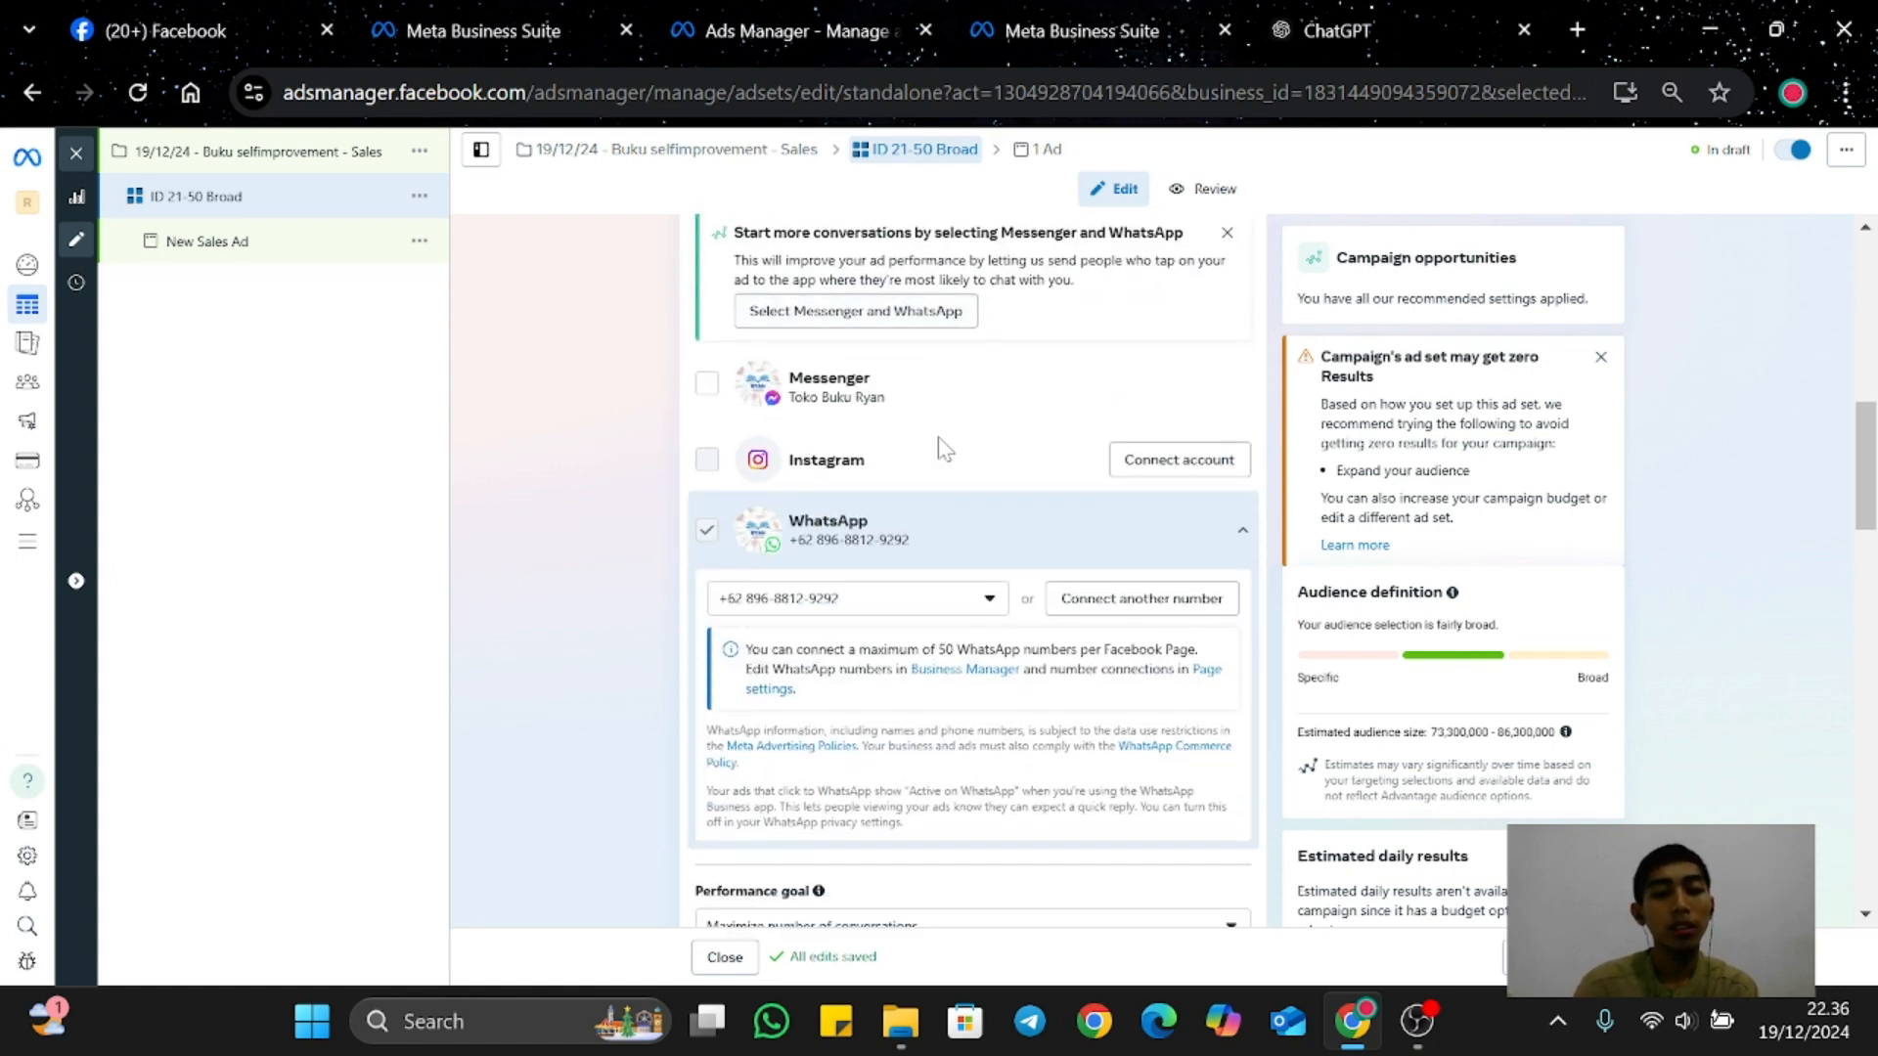
{"action": "scroll", "coordinate": [939, 444], "scroll_direction": "down", "scroll_amount": 7}
{"action": "scroll", "coordinate": [939, 445], "scroll_direction": "up", "scroll_amount": 15}
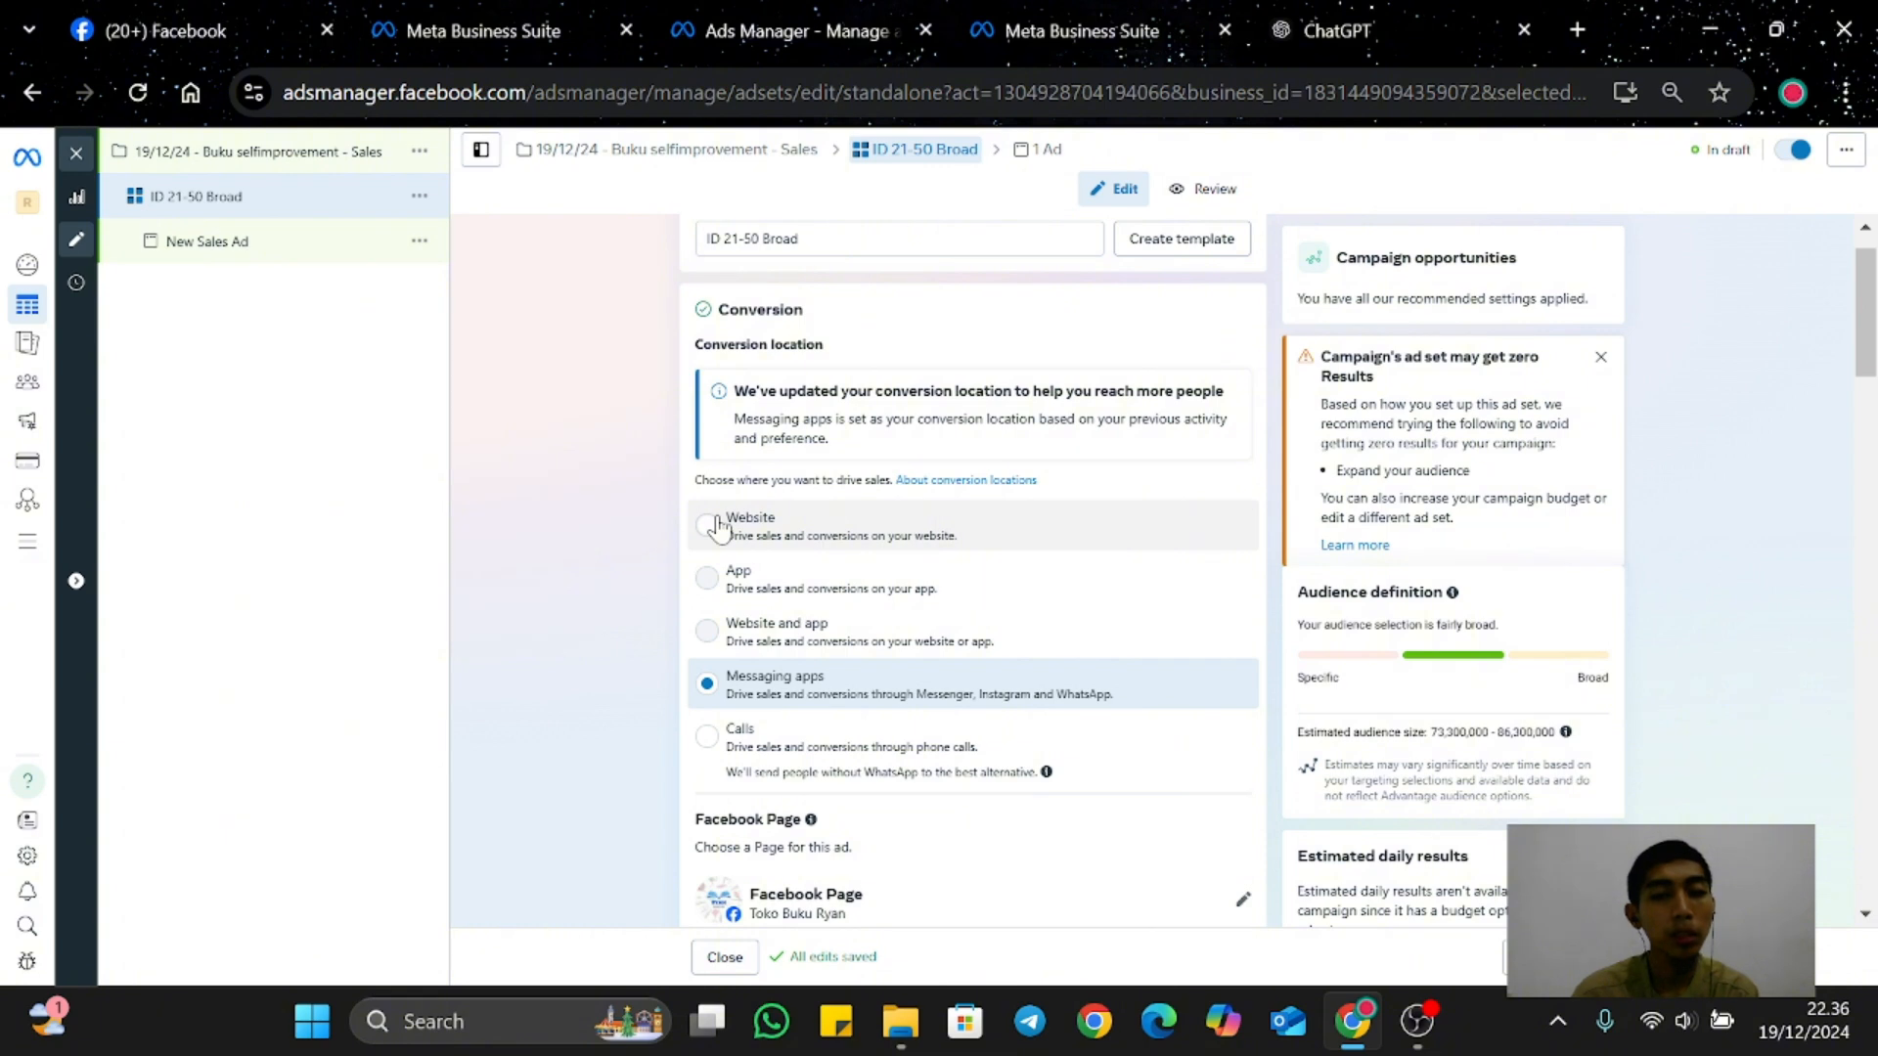
Step: Switch the conversion location to Website and review the resulting conversion, dynamic creative, location, audience and placement settings
{"action": "left_click", "coordinate": [717, 528]}
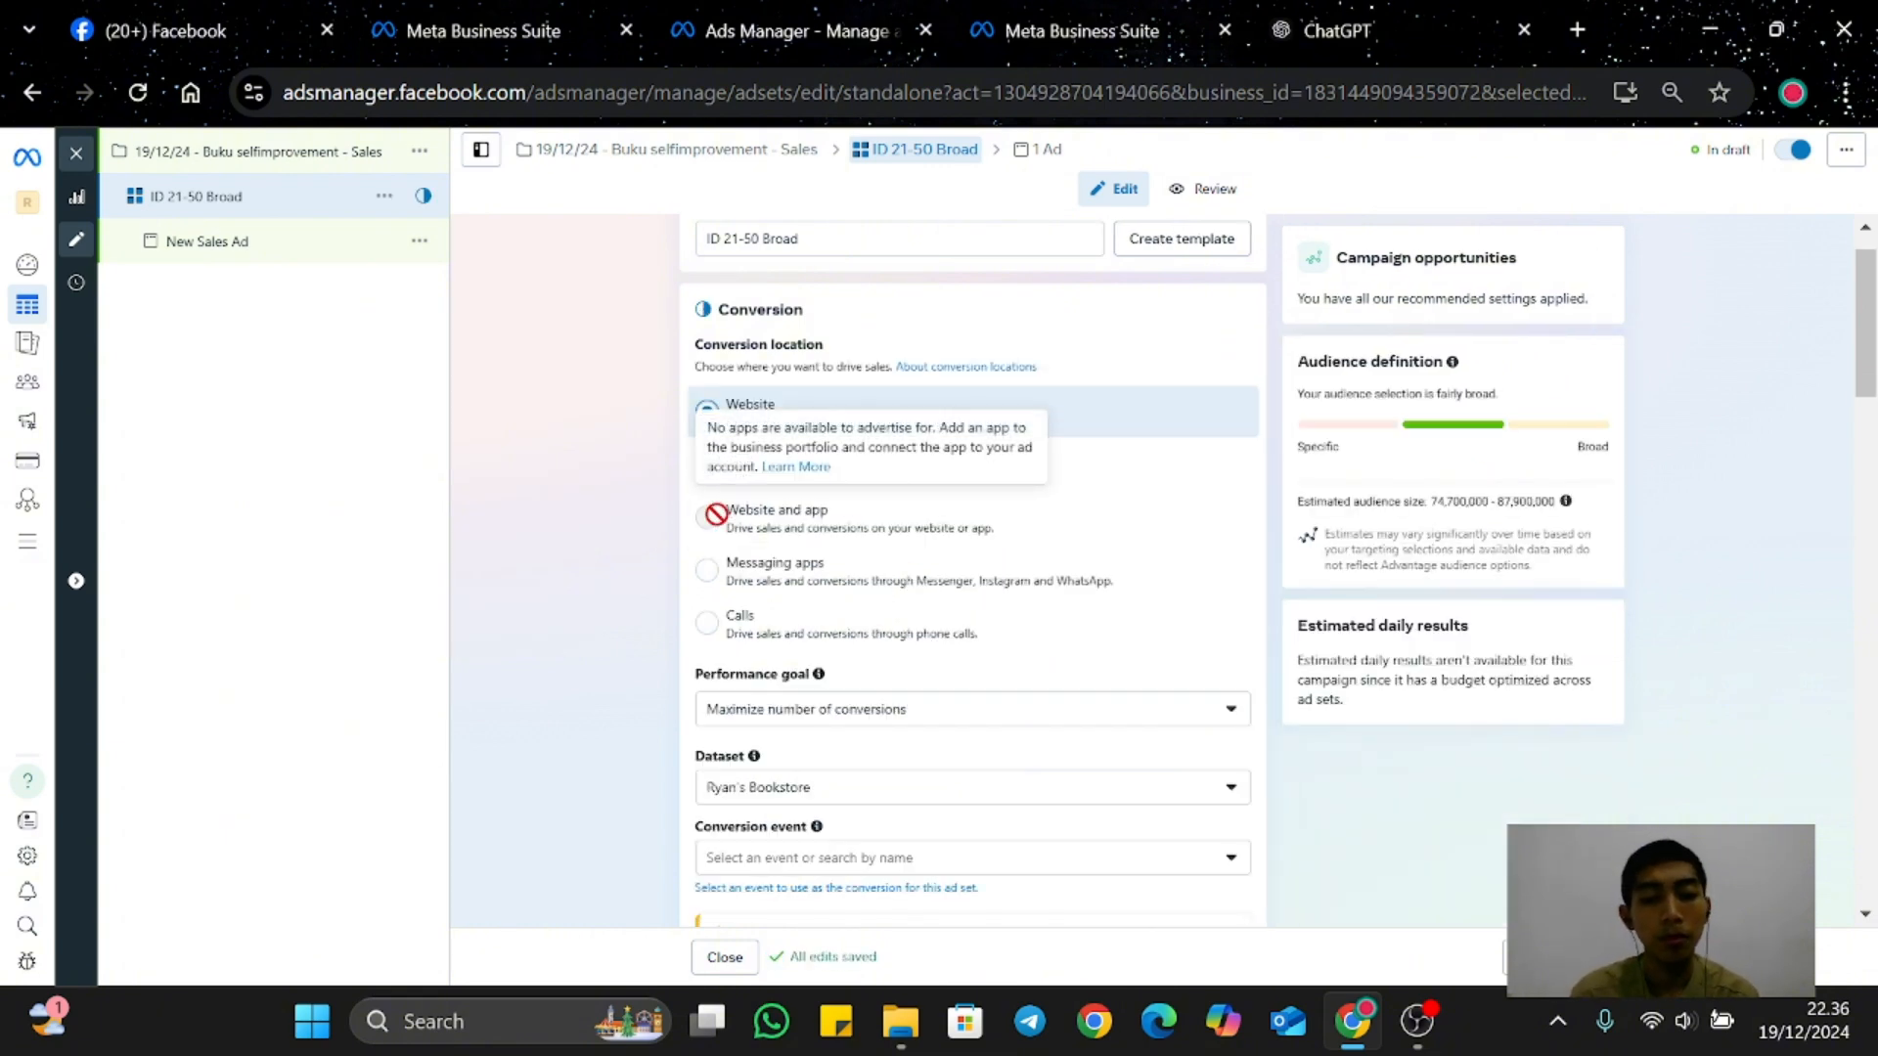
{"action": "scroll", "coordinate": [717, 514], "scroll_direction": "down", "scroll_amount": 4}
{"action": "scroll", "coordinate": [722, 527], "scroll_direction": "down", "scroll_amount": 6}
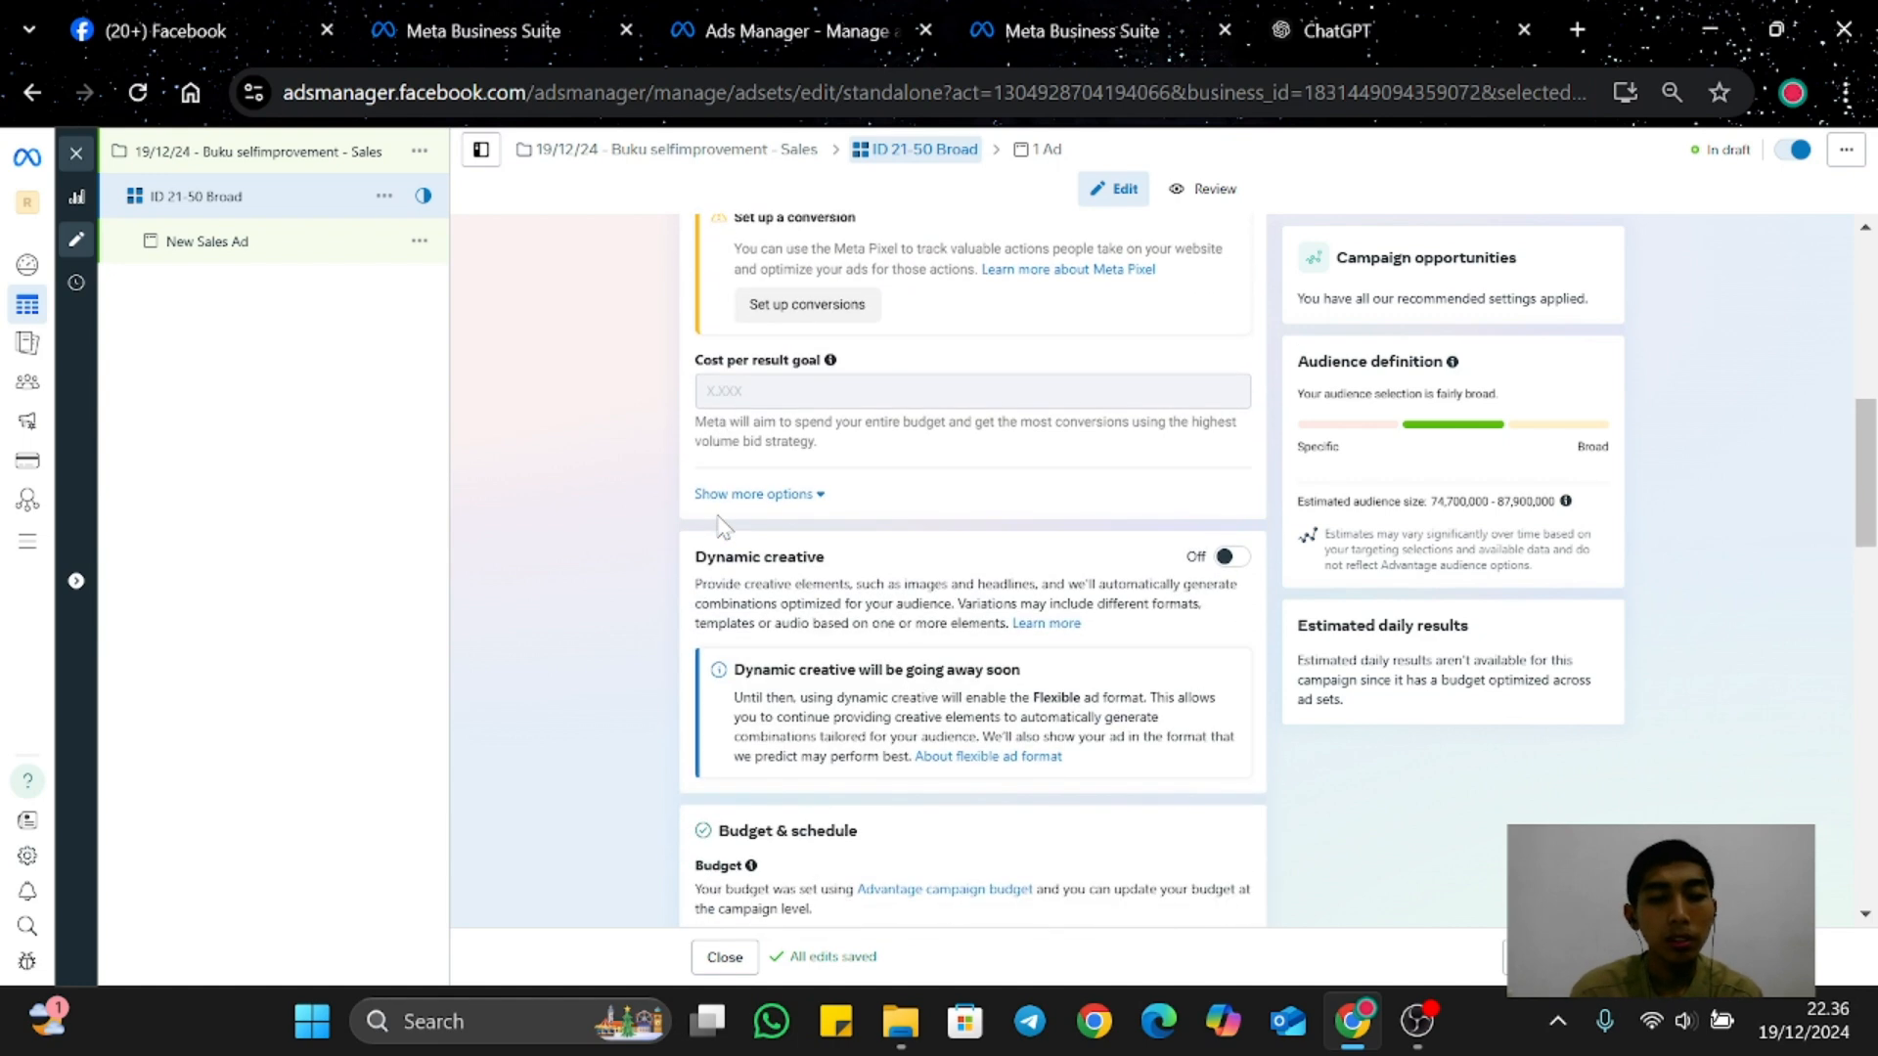
{"action": "scroll", "coordinate": [721, 526], "scroll_direction": "down", "scroll_amount": 7}
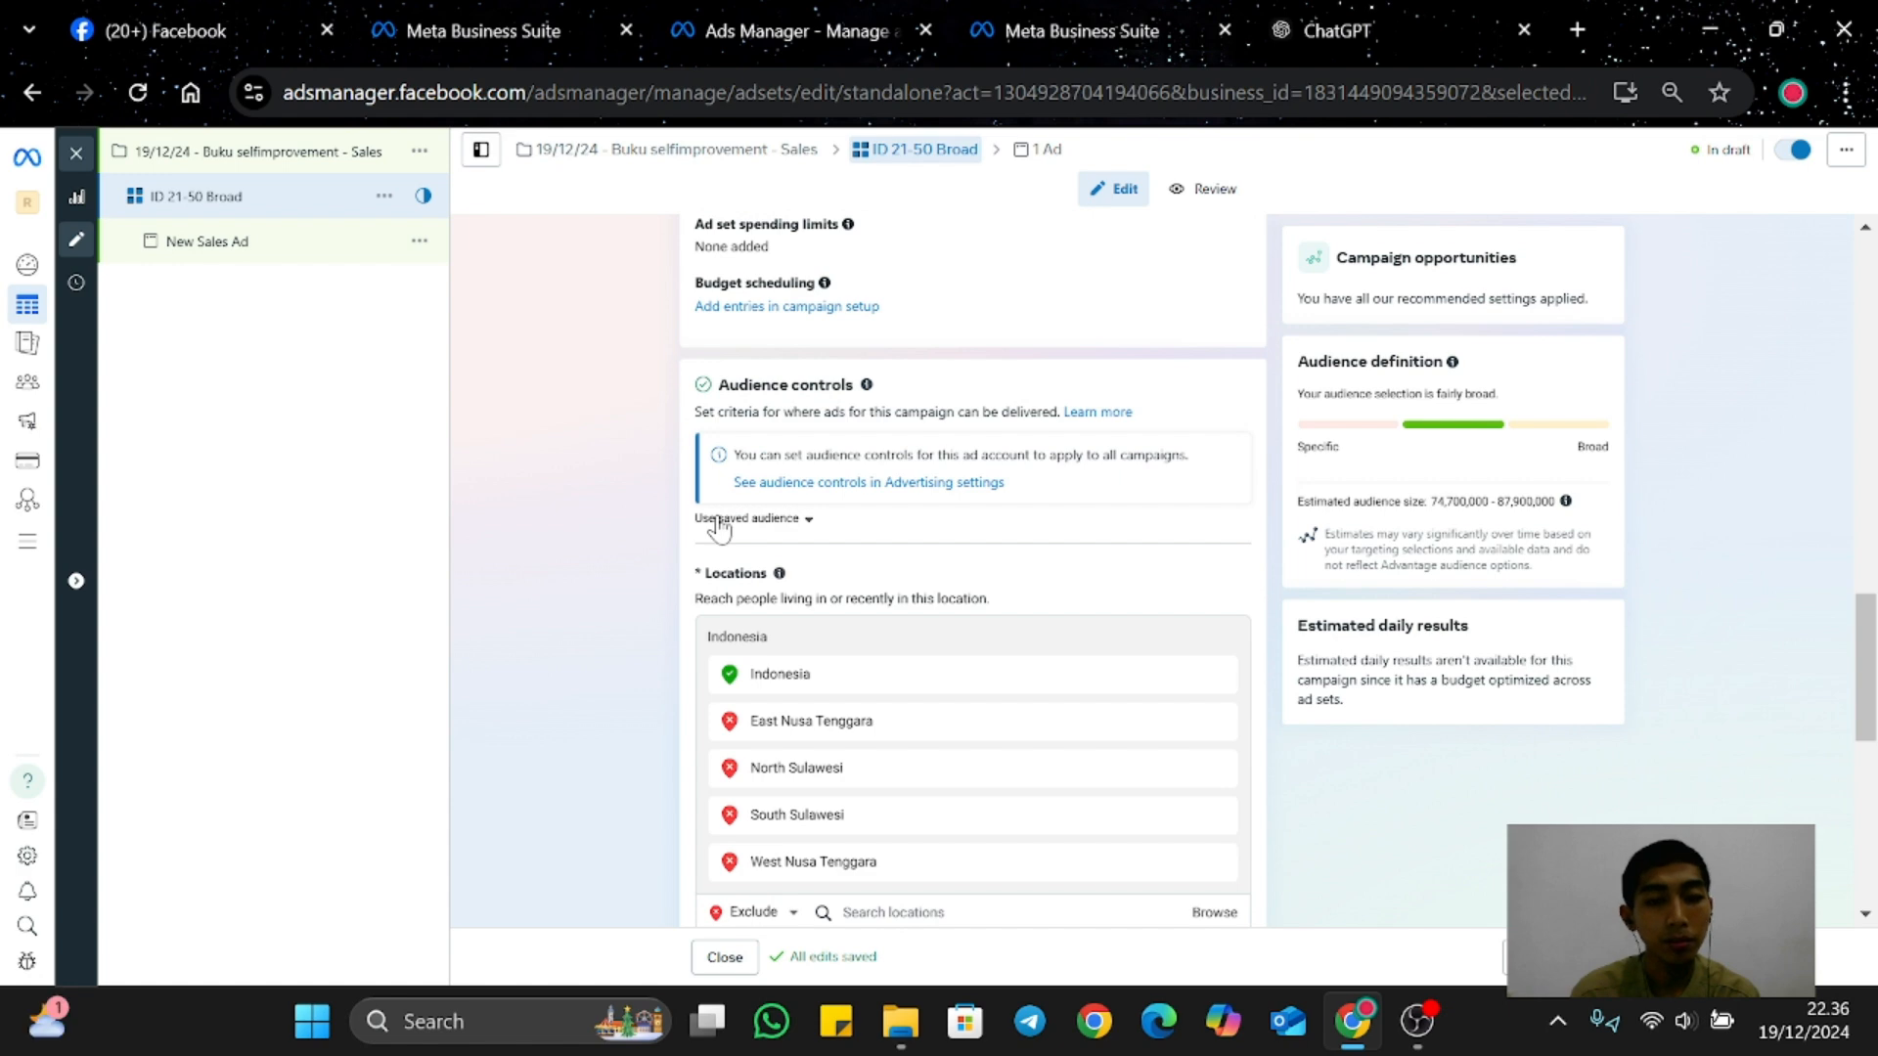
{"action": "scroll", "coordinate": [719, 529], "scroll_direction": "down", "scroll_amount": 5}
{"action": "scroll", "coordinate": [715, 511], "scroll_direction": "down", "scroll_amount": 2}
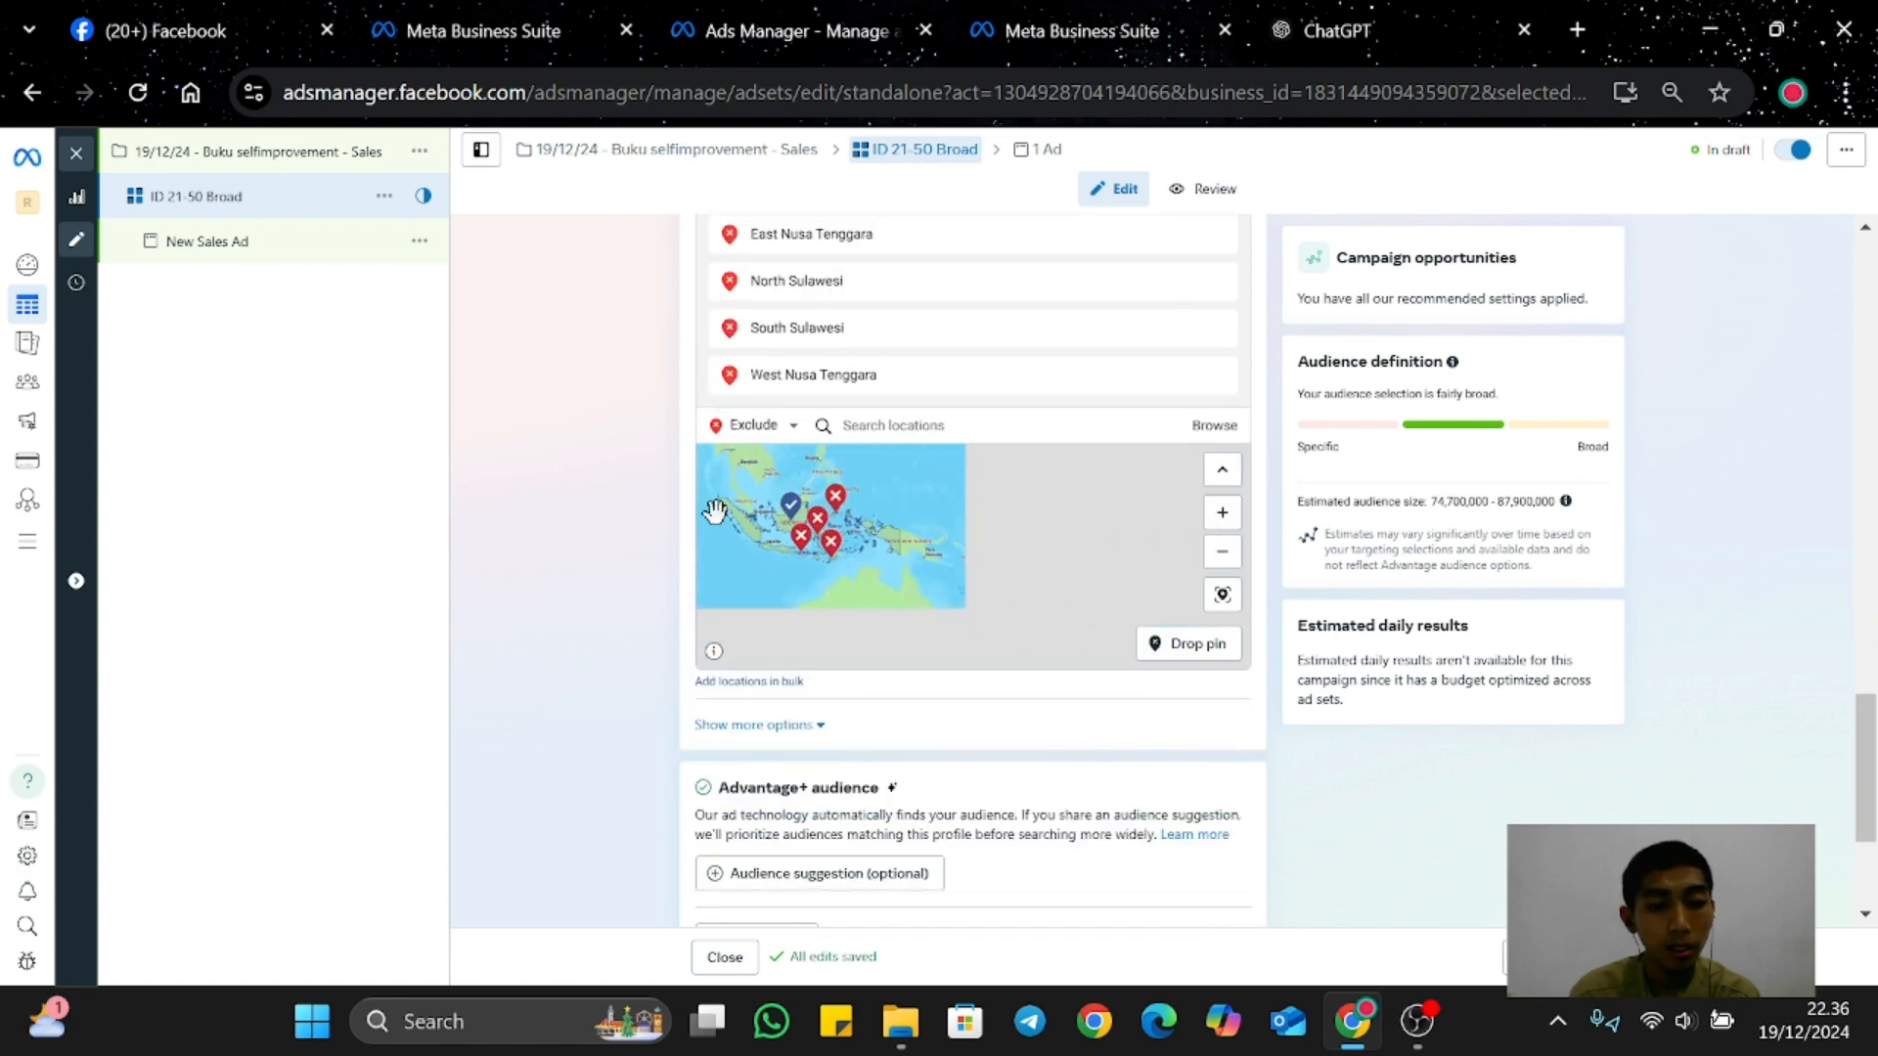
{"action": "scroll", "coordinate": [871, 921], "scroll_direction": "down", "scroll_amount": 3}
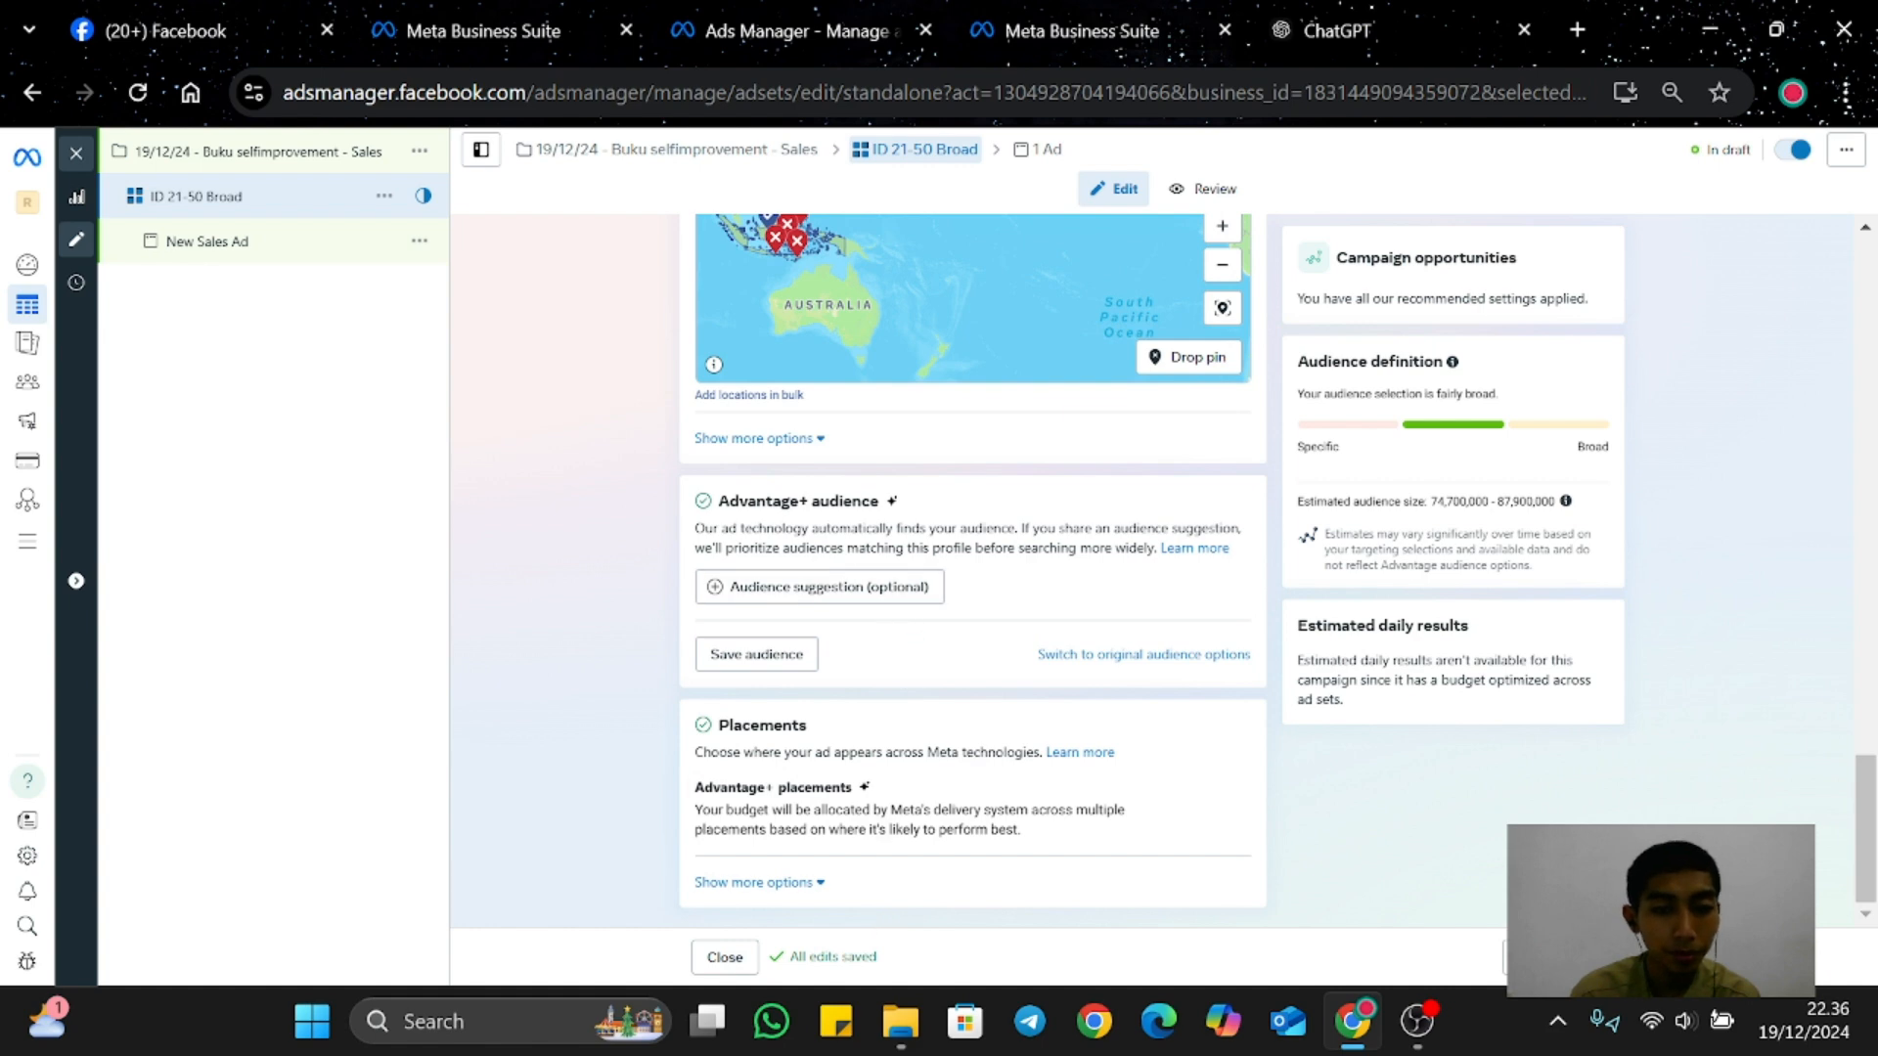
Step: Open the age range in the Advantage+ audience for editing and set the maximum age to 50
{"action": "scroll", "coordinate": [867, 582], "scroll_direction": "up", "scroll_amount": 5}
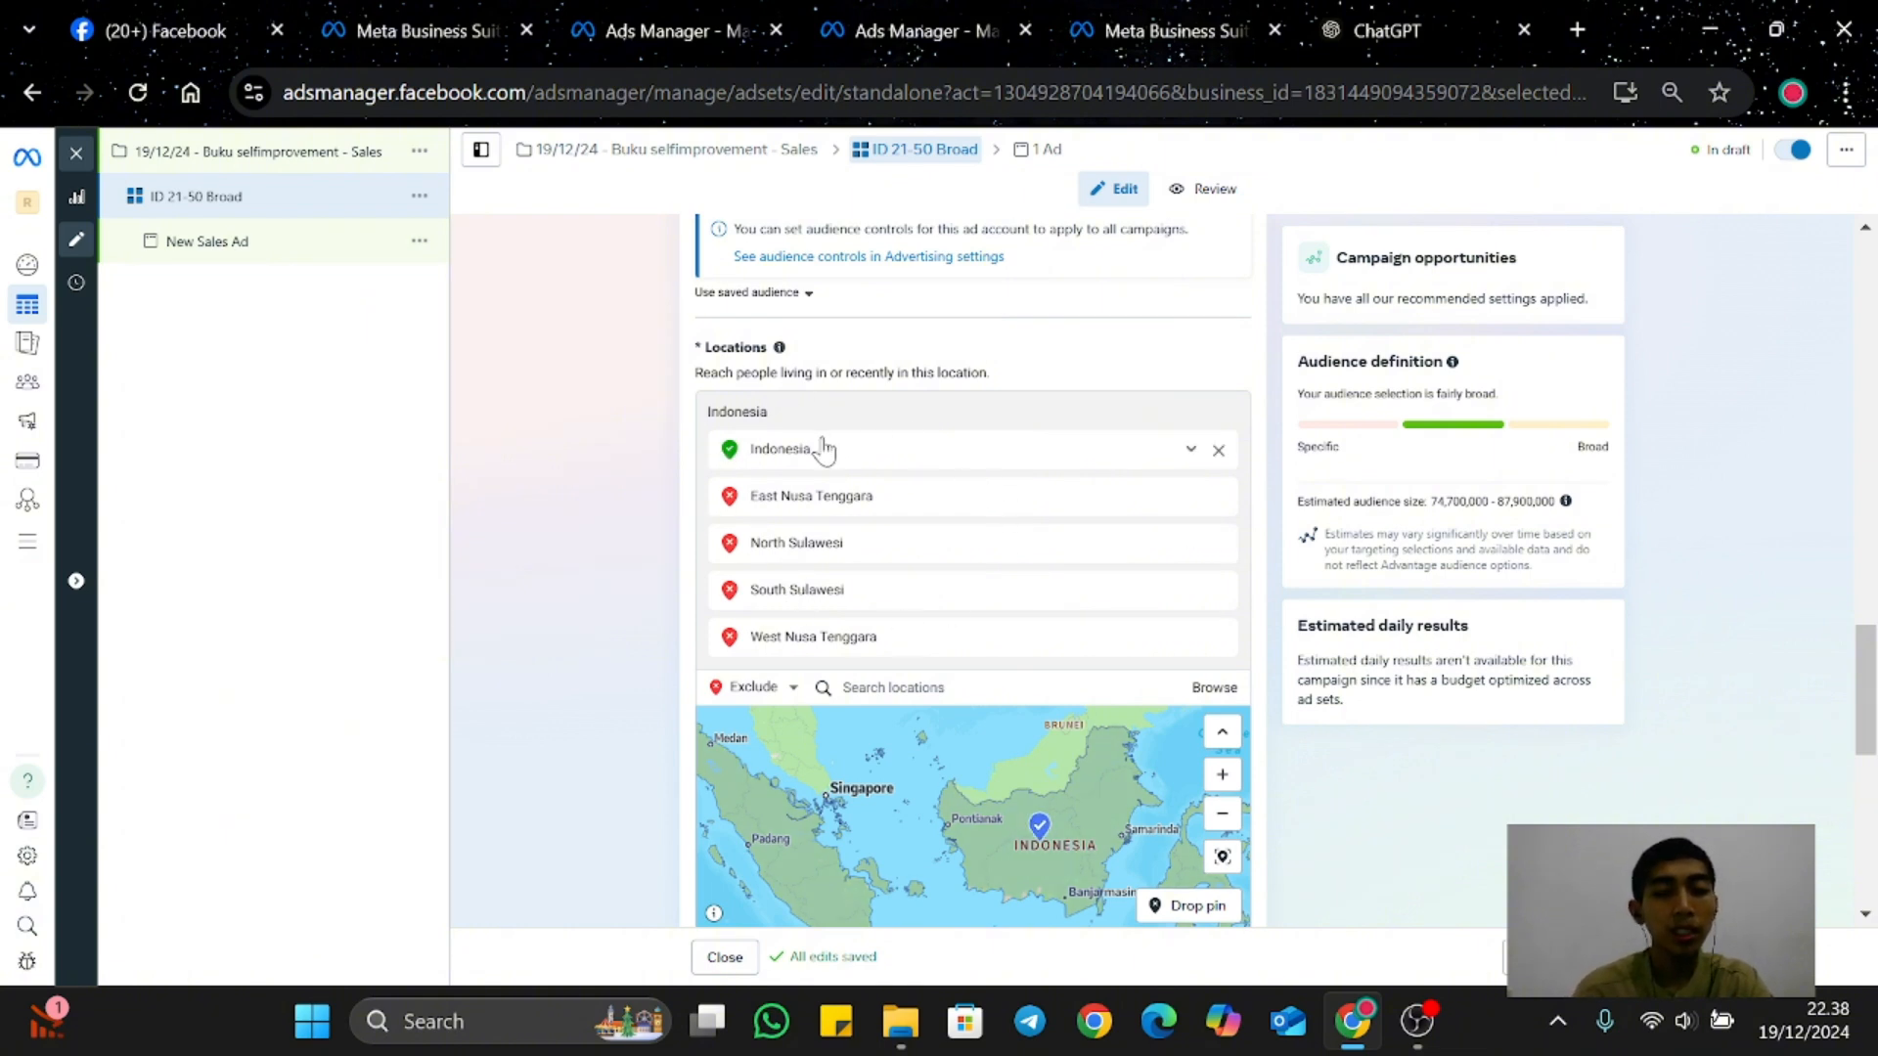
{"action": "scroll", "coordinate": [824, 448], "scroll_direction": "down", "scroll_amount": 5}
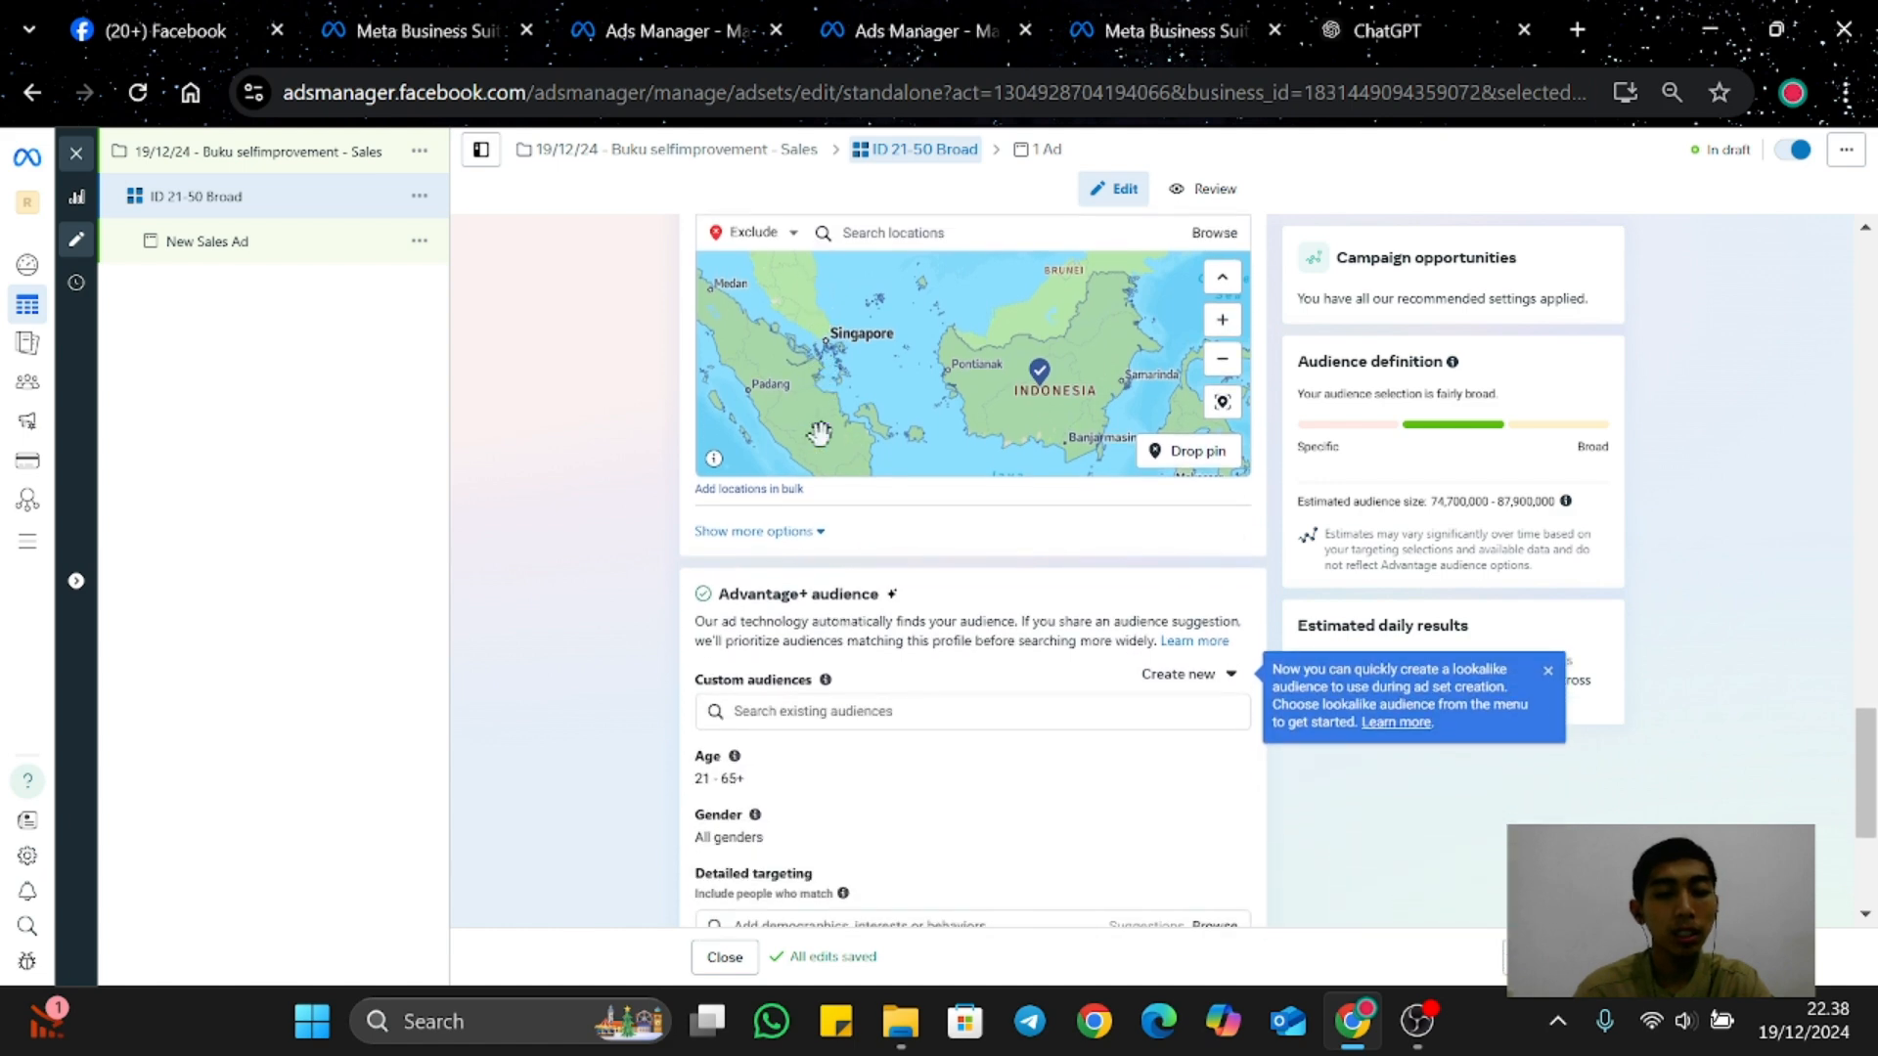
{"action": "scroll", "coordinate": [819, 433], "scroll_direction": "down", "scroll_amount": 2}
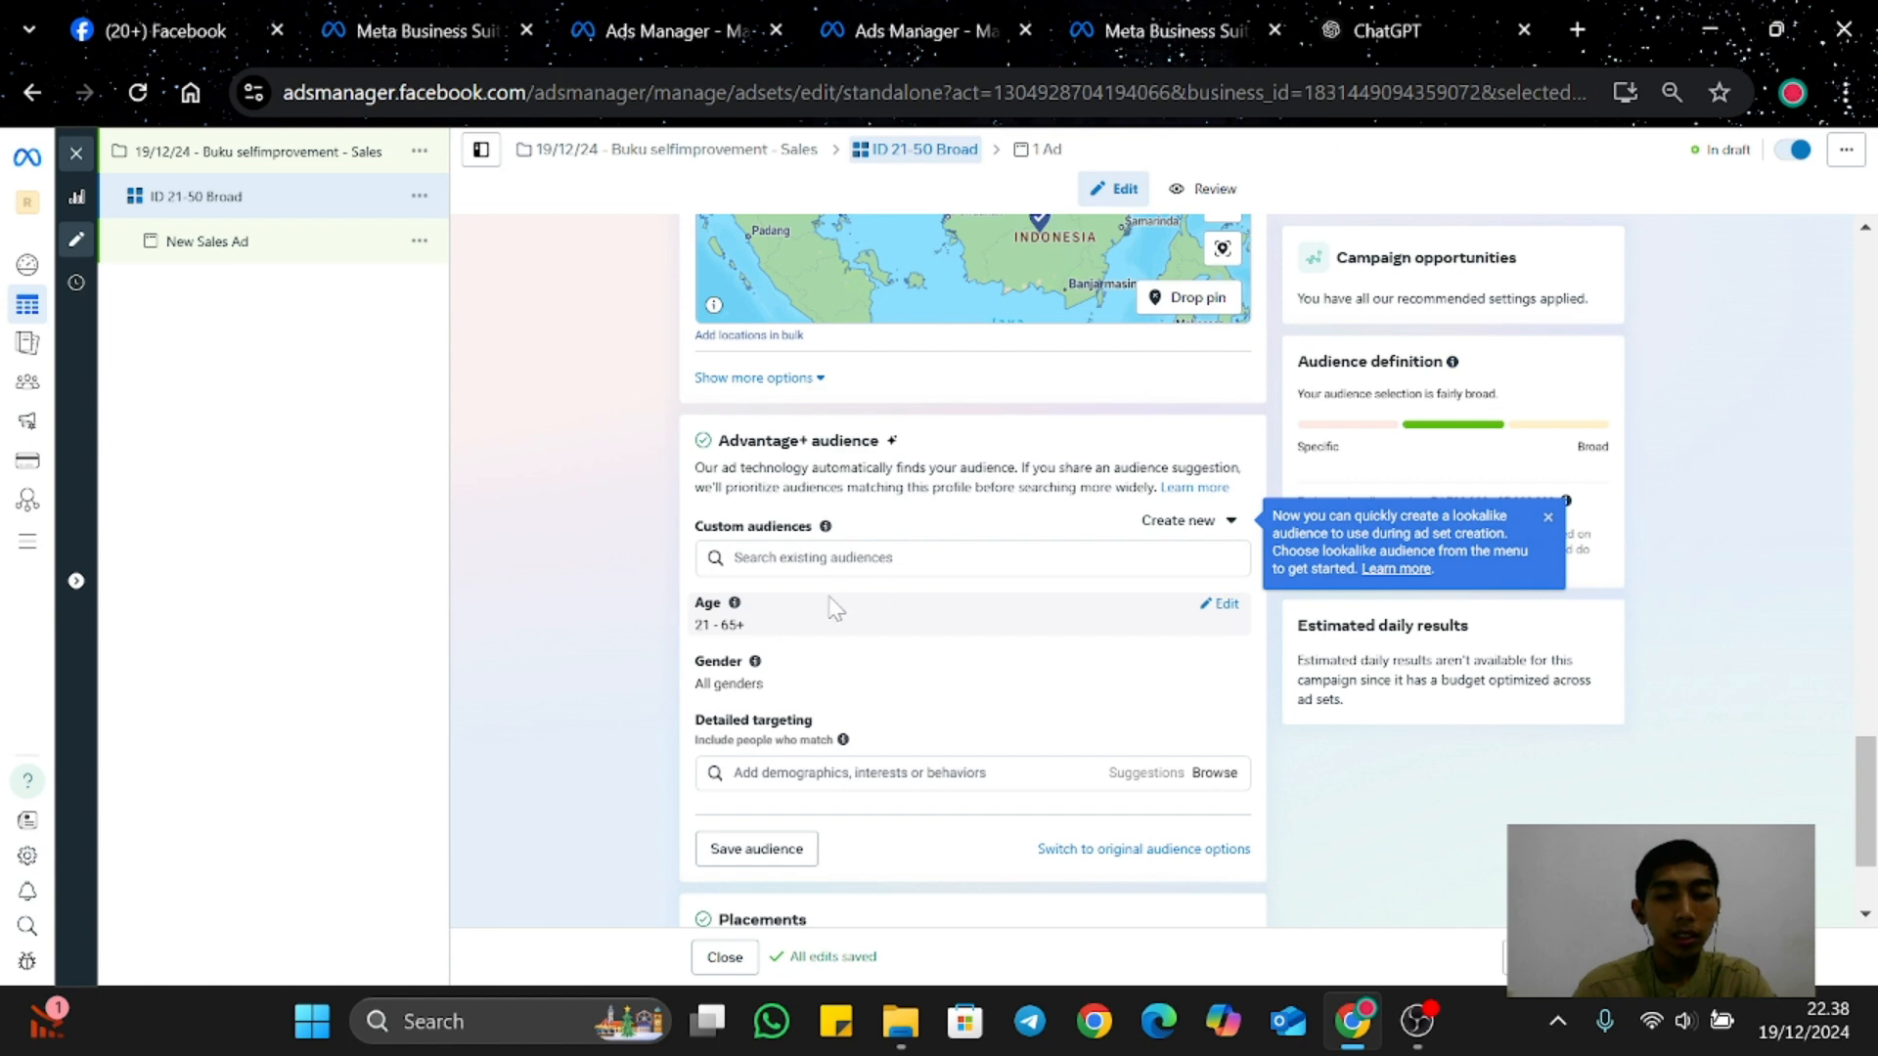
{"action": "left_click", "coordinate": [1228, 605]}
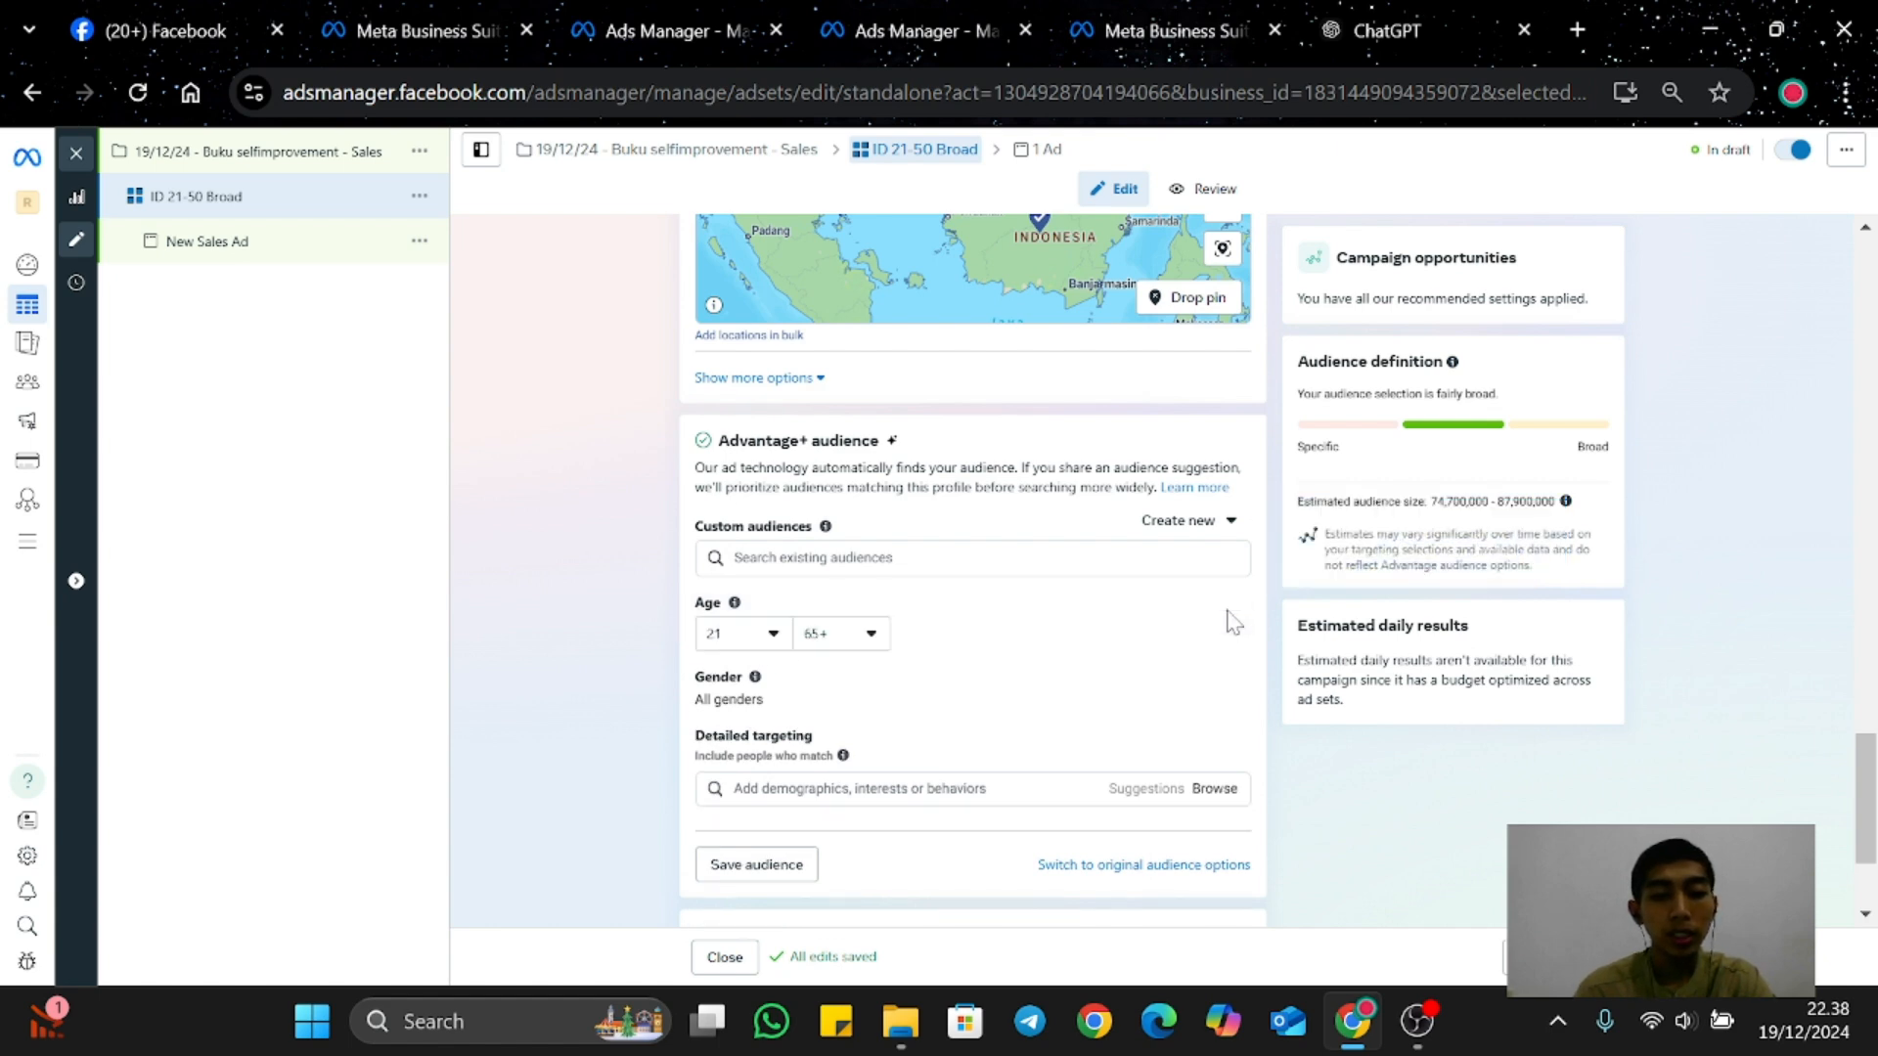
{"action": "left_click", "coordinate": [772, 635]}
{"action": "left_click", "coordinate": [853, 636]}
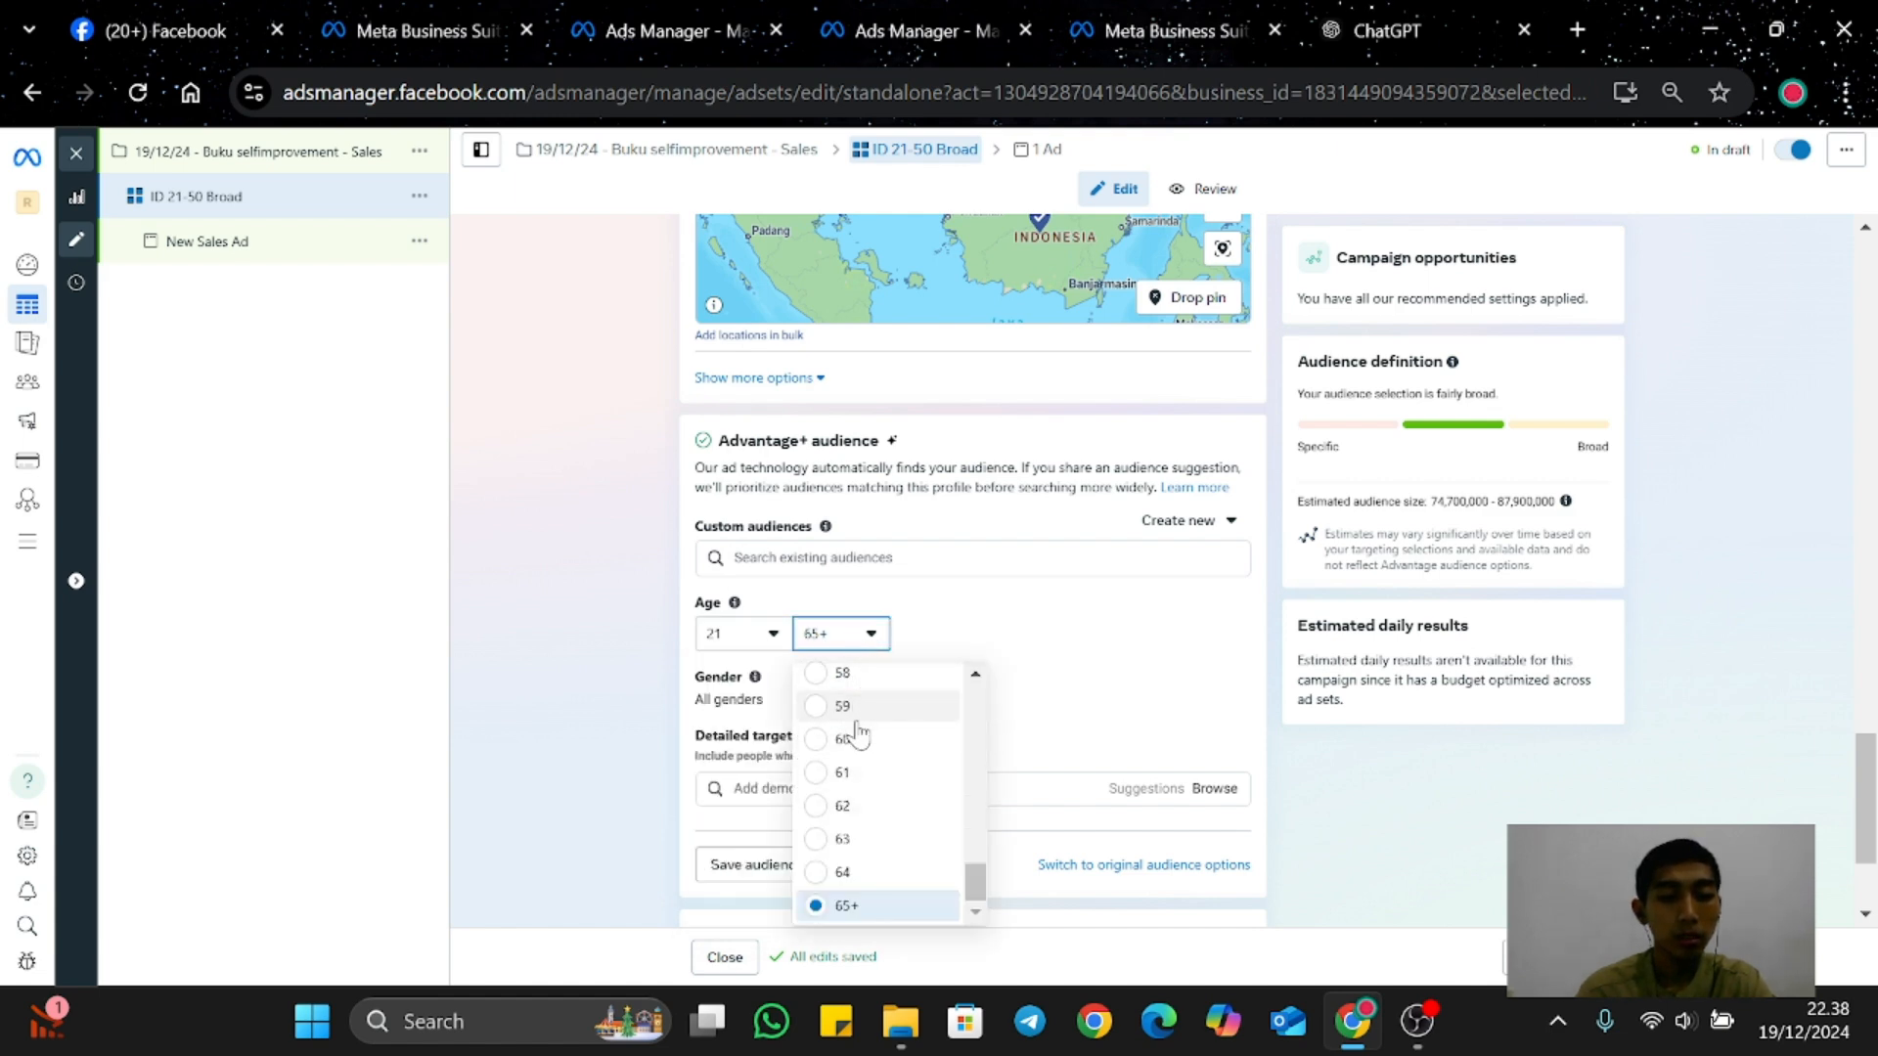
{"action": "scroll", "coordinate": [864, 726], "scroll_direction": "up", "scroll_amount": 3}
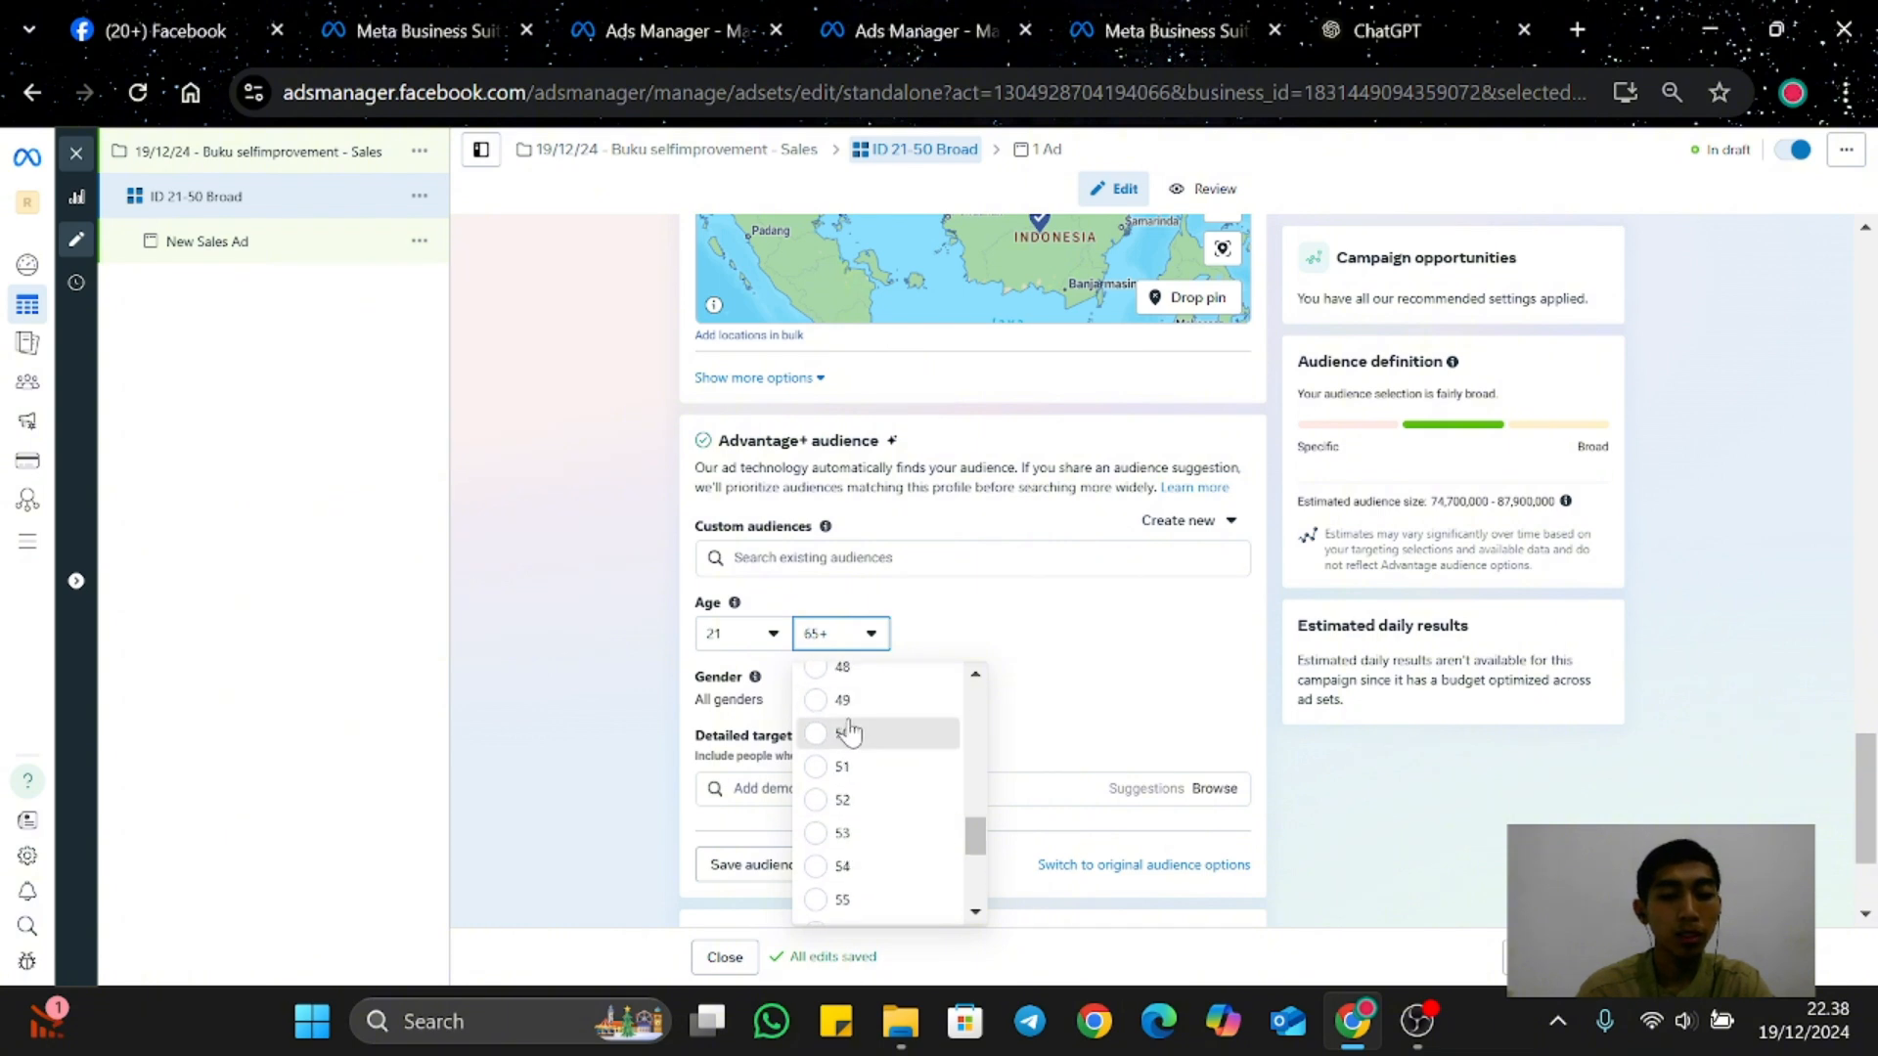
{"action": "left_click", "coordinate": [849, 731]}
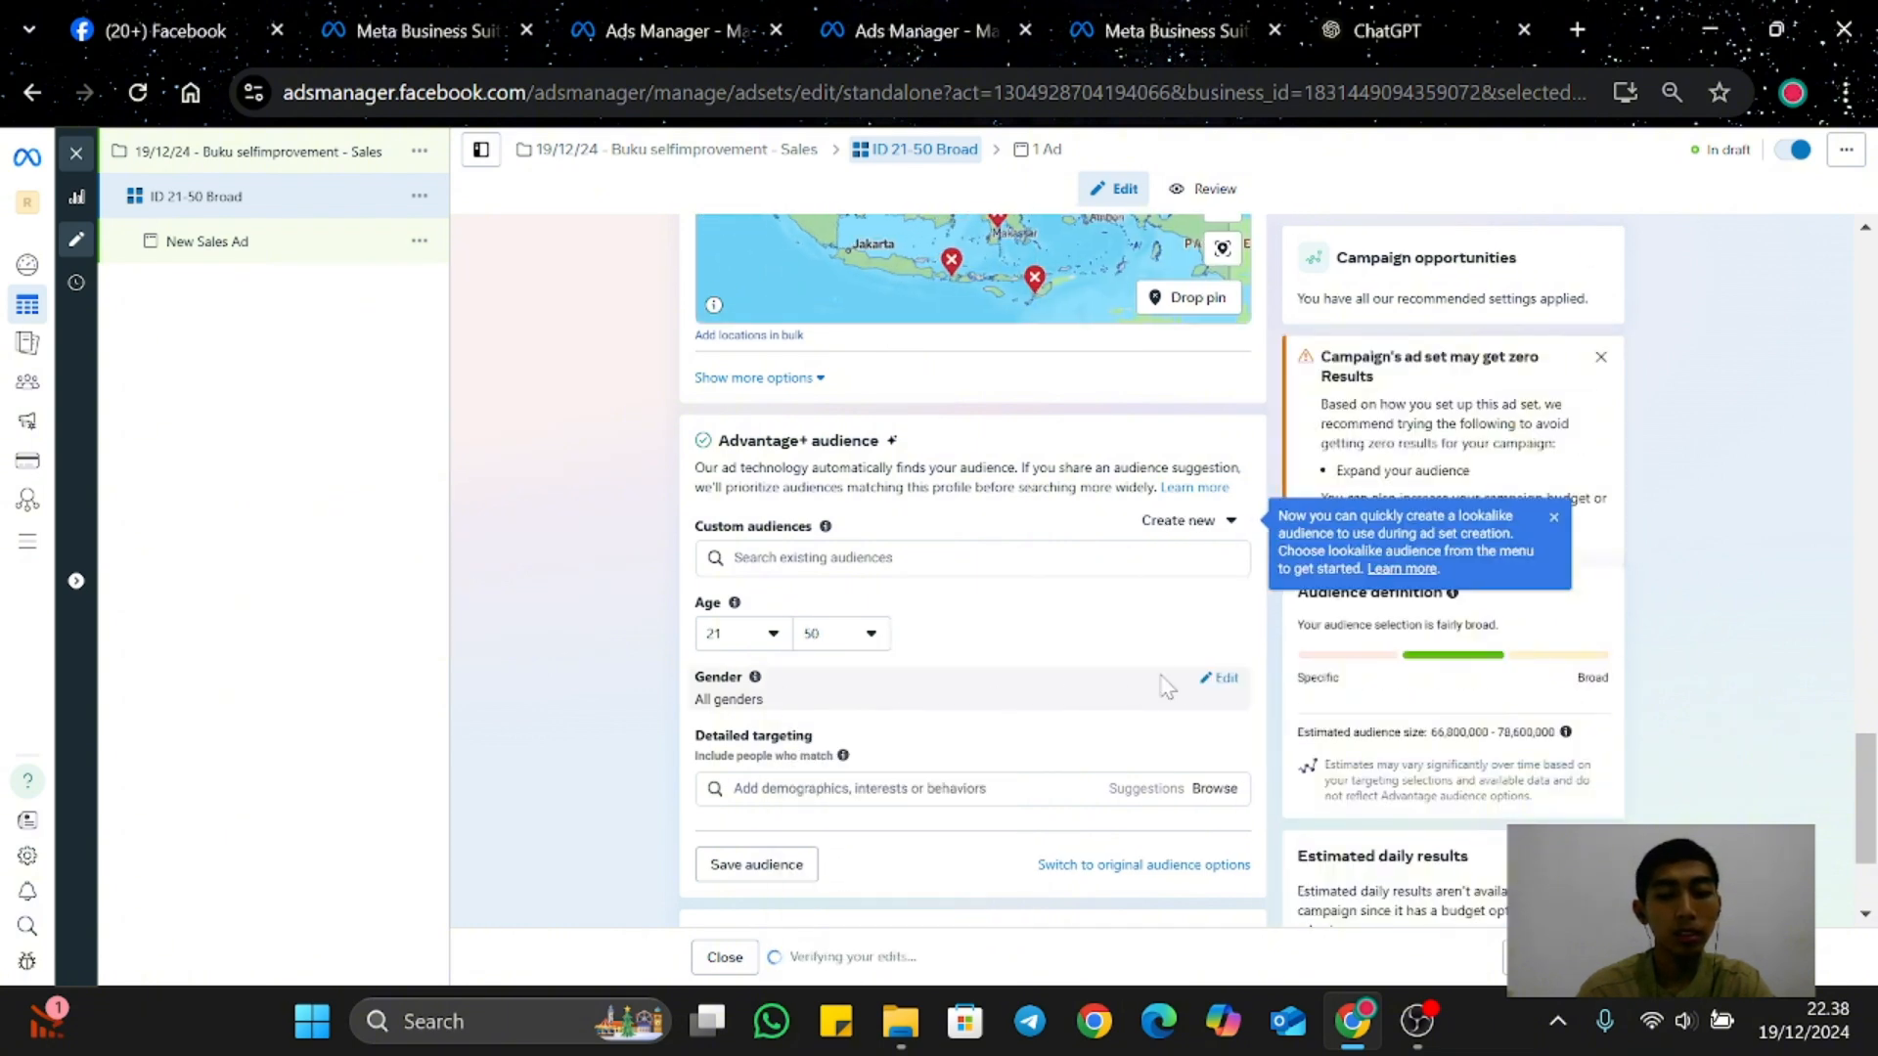
Step: Open the gender options and set the maximum age of the Advantage+ audience to 35
{"action": "left_click", "coordinate": [1215, 679]}
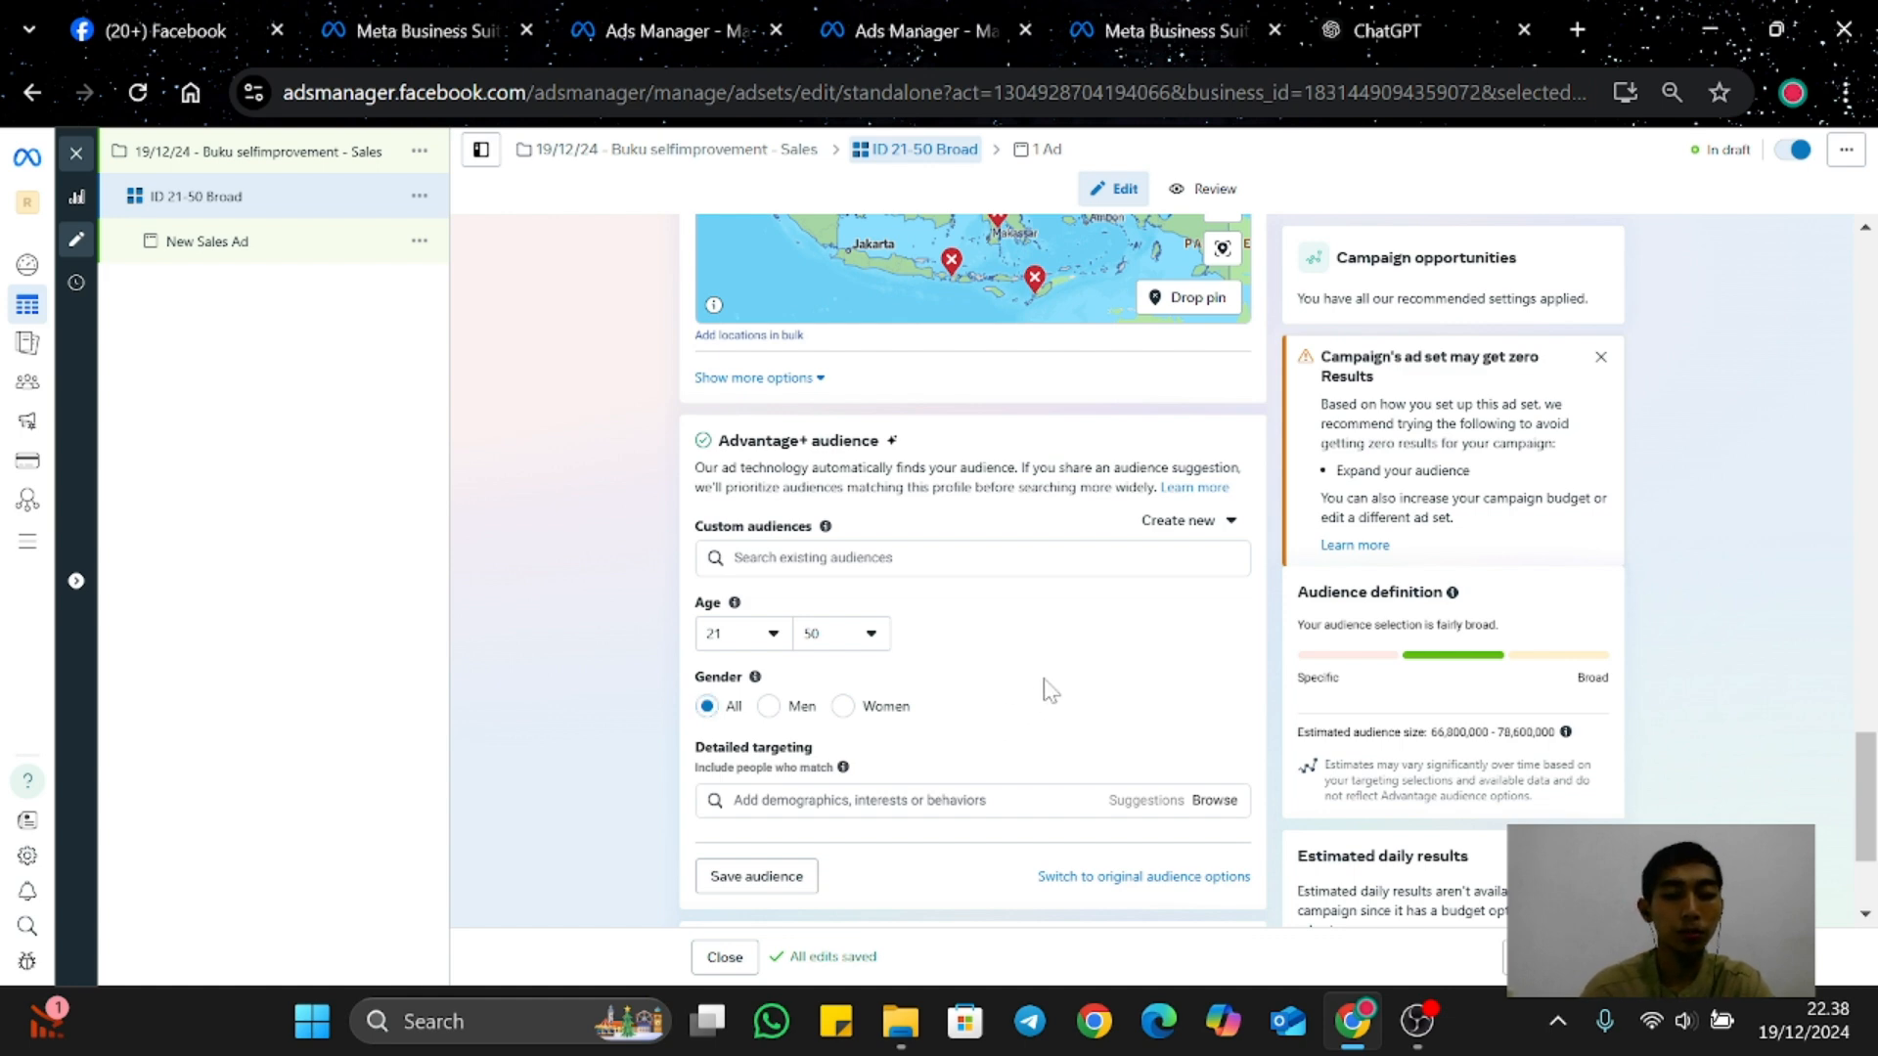
{"action": "scroll", "coordinate": [1049, 688], "scroll_direction": "down", "scroll_amount": 1}
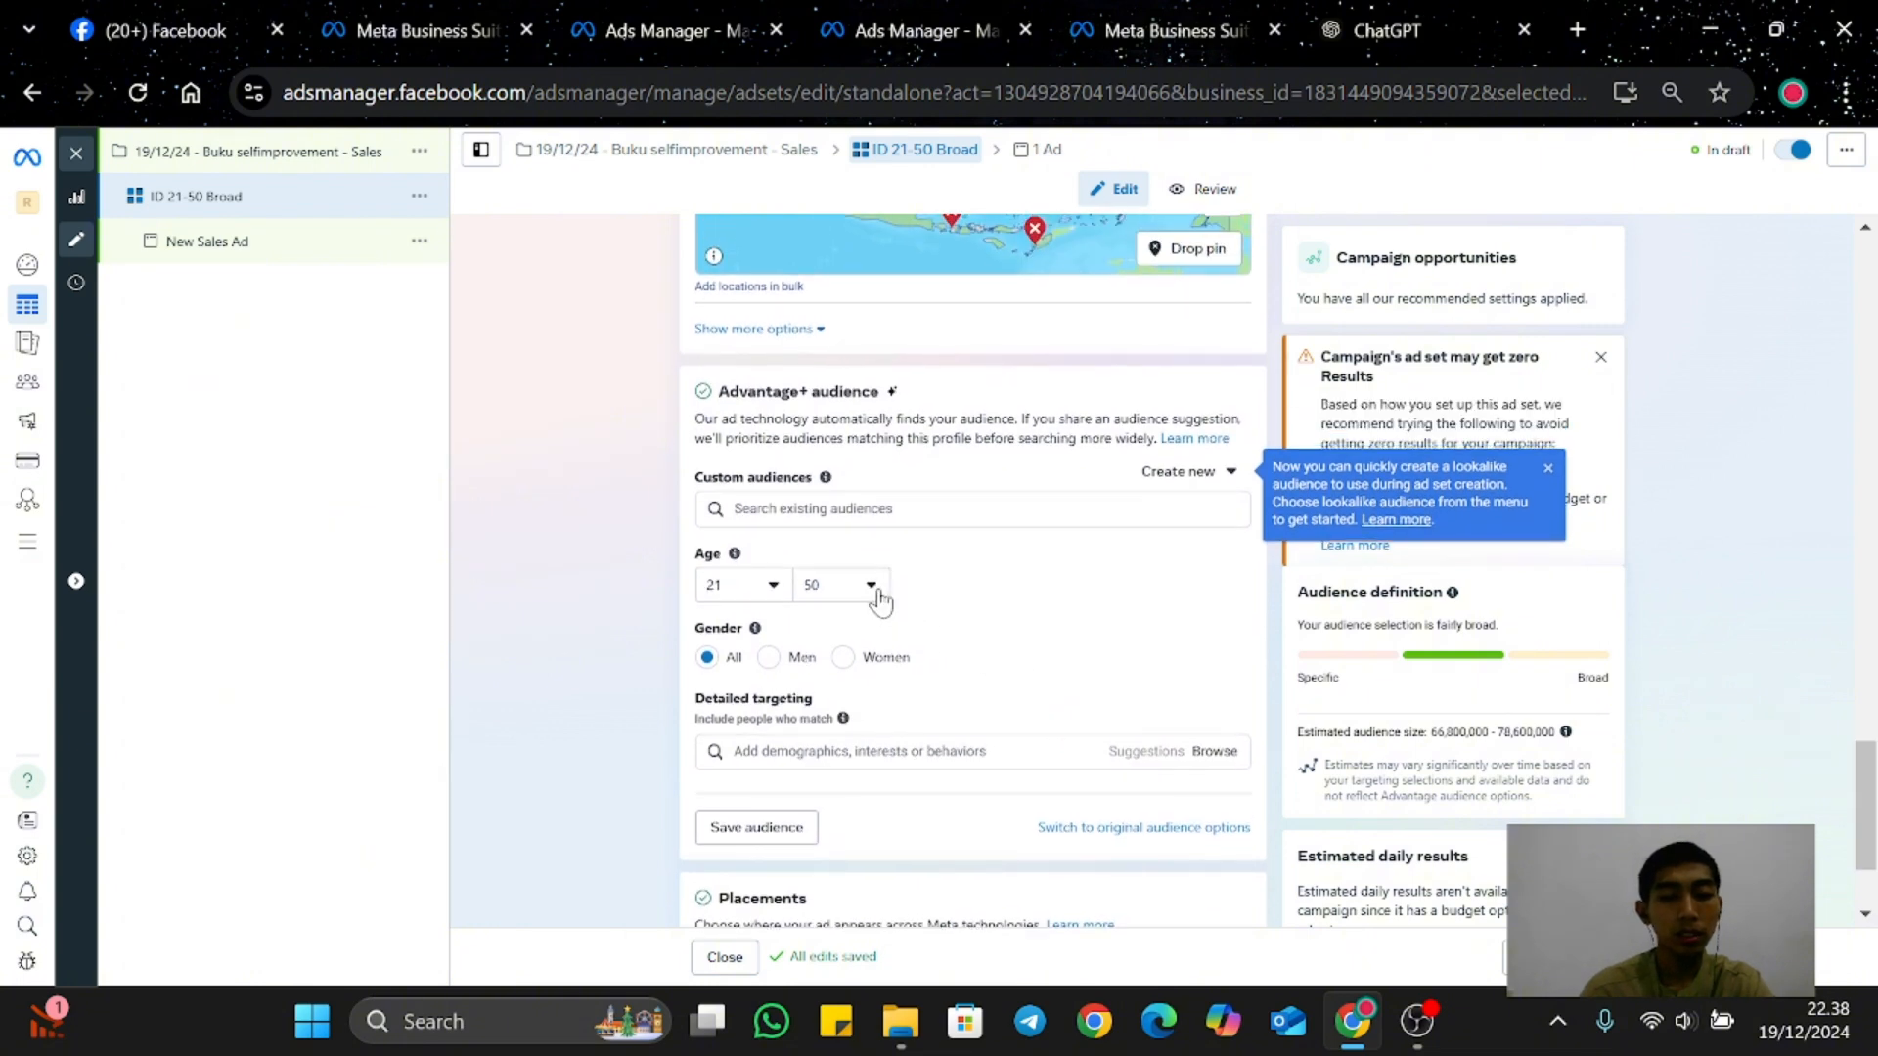
{"action": "left_click", "coordinate": [876, 587]}
{"action": "scroll", "coordinate": [860, 651], "scroll_direction": "up", "scroll_amount": 3}
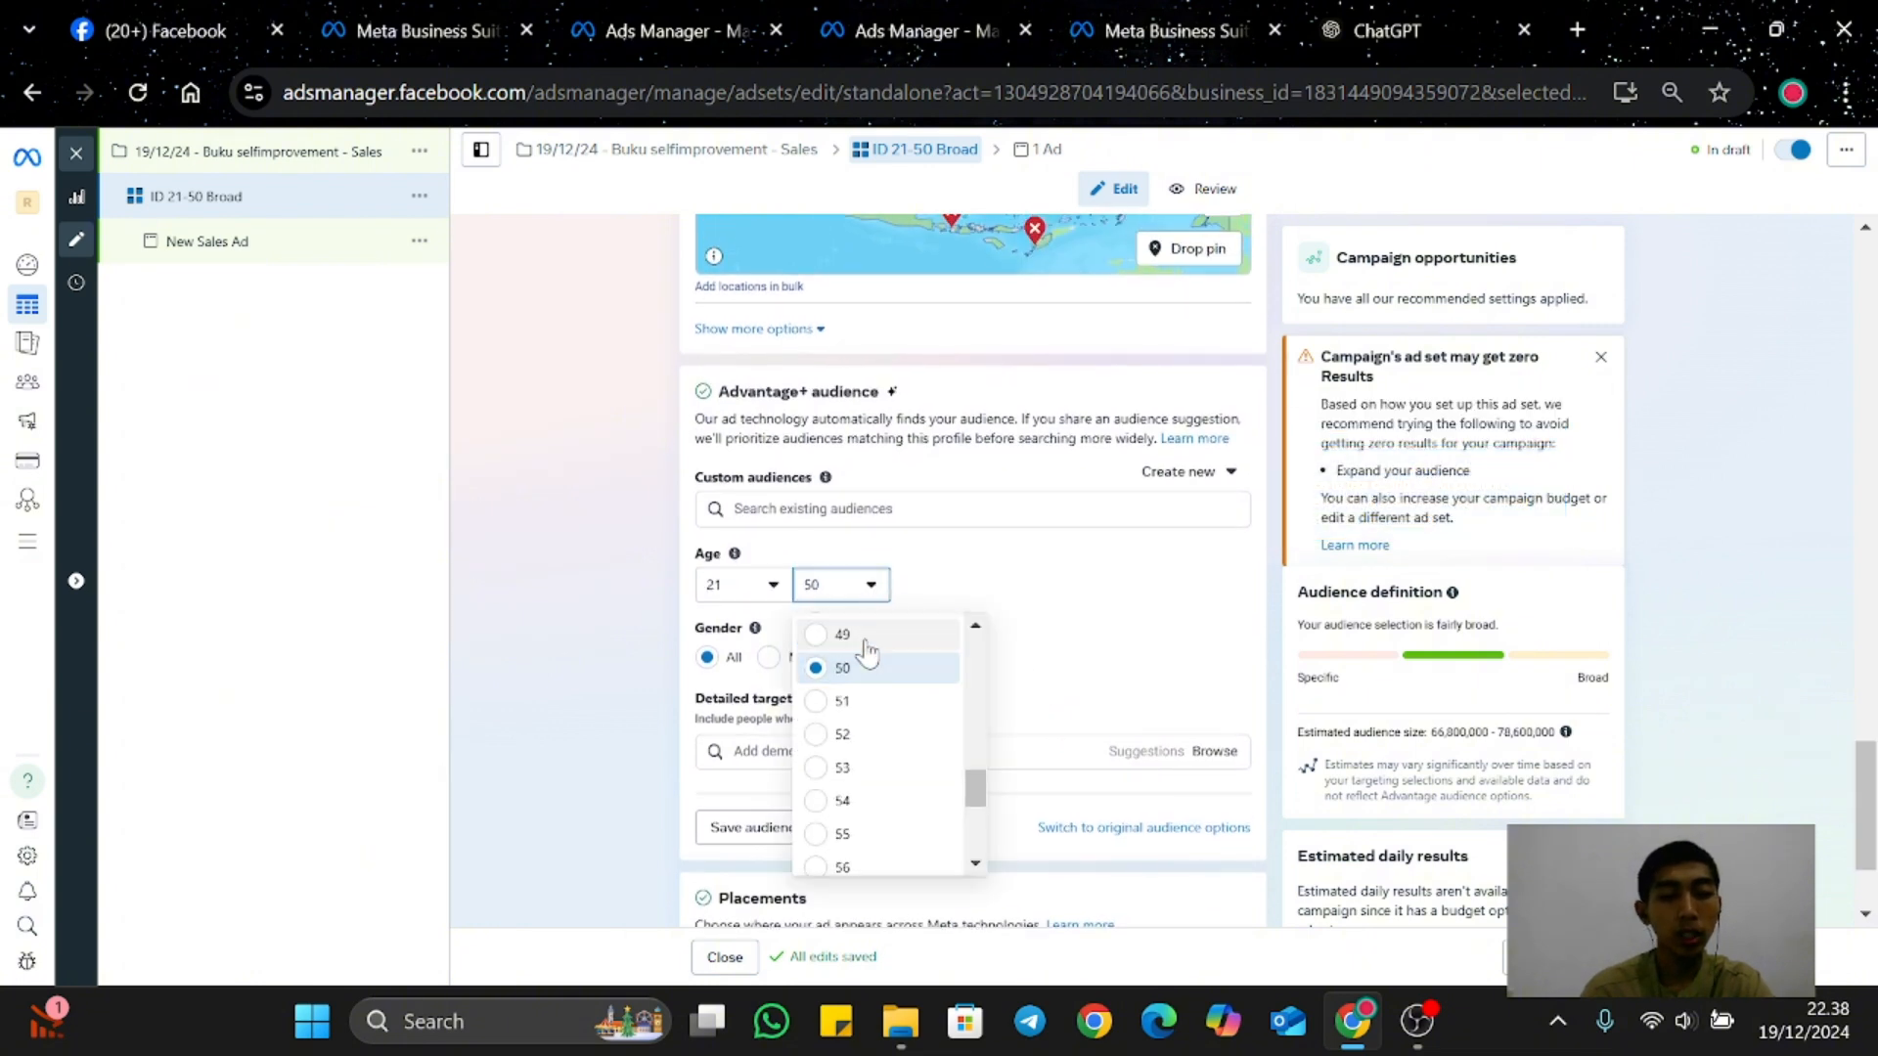
{"action": "scroll", "coordinate": [866, 652], "scroll_direction": "up", "scroll_amount": 3}
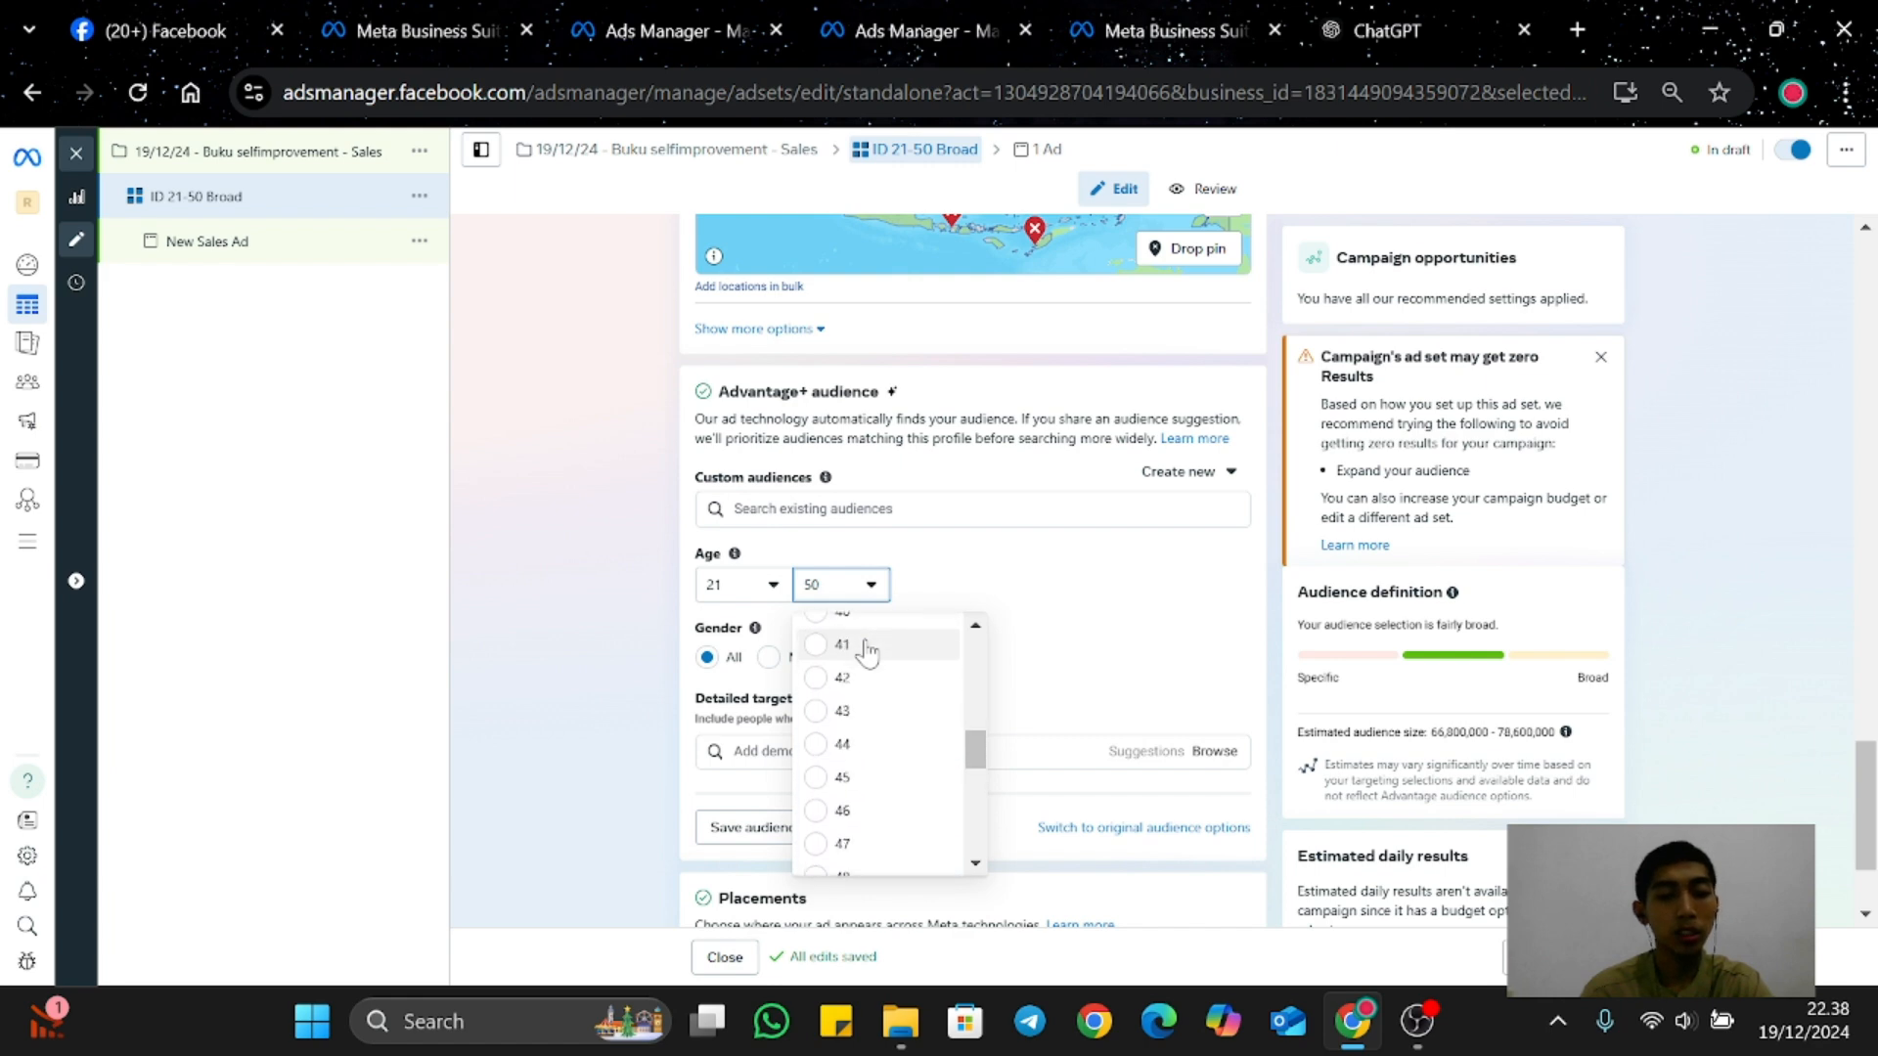
{"action": "scroll", "coordinate": [865, 652], "scroll_direction": "up", "scroll_amount": 3}
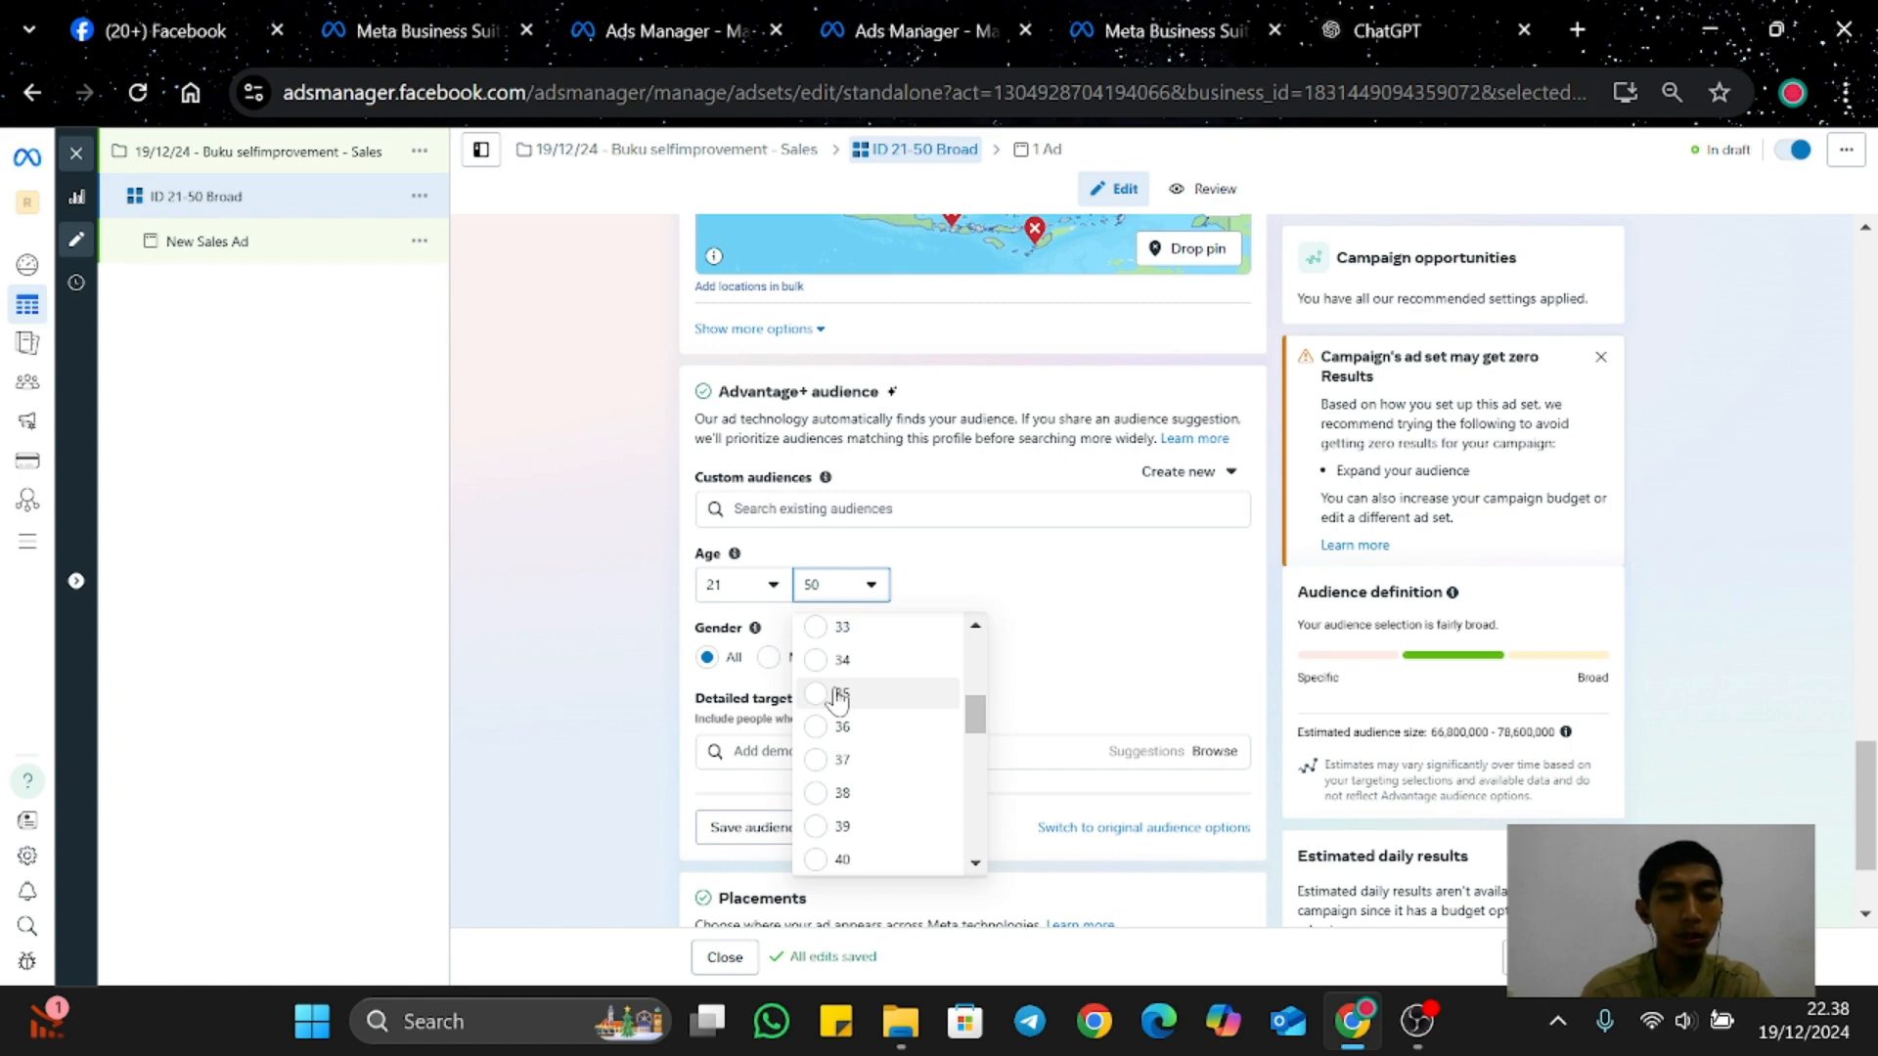
{"action": "left_click", "coordinate": [838, 696]}
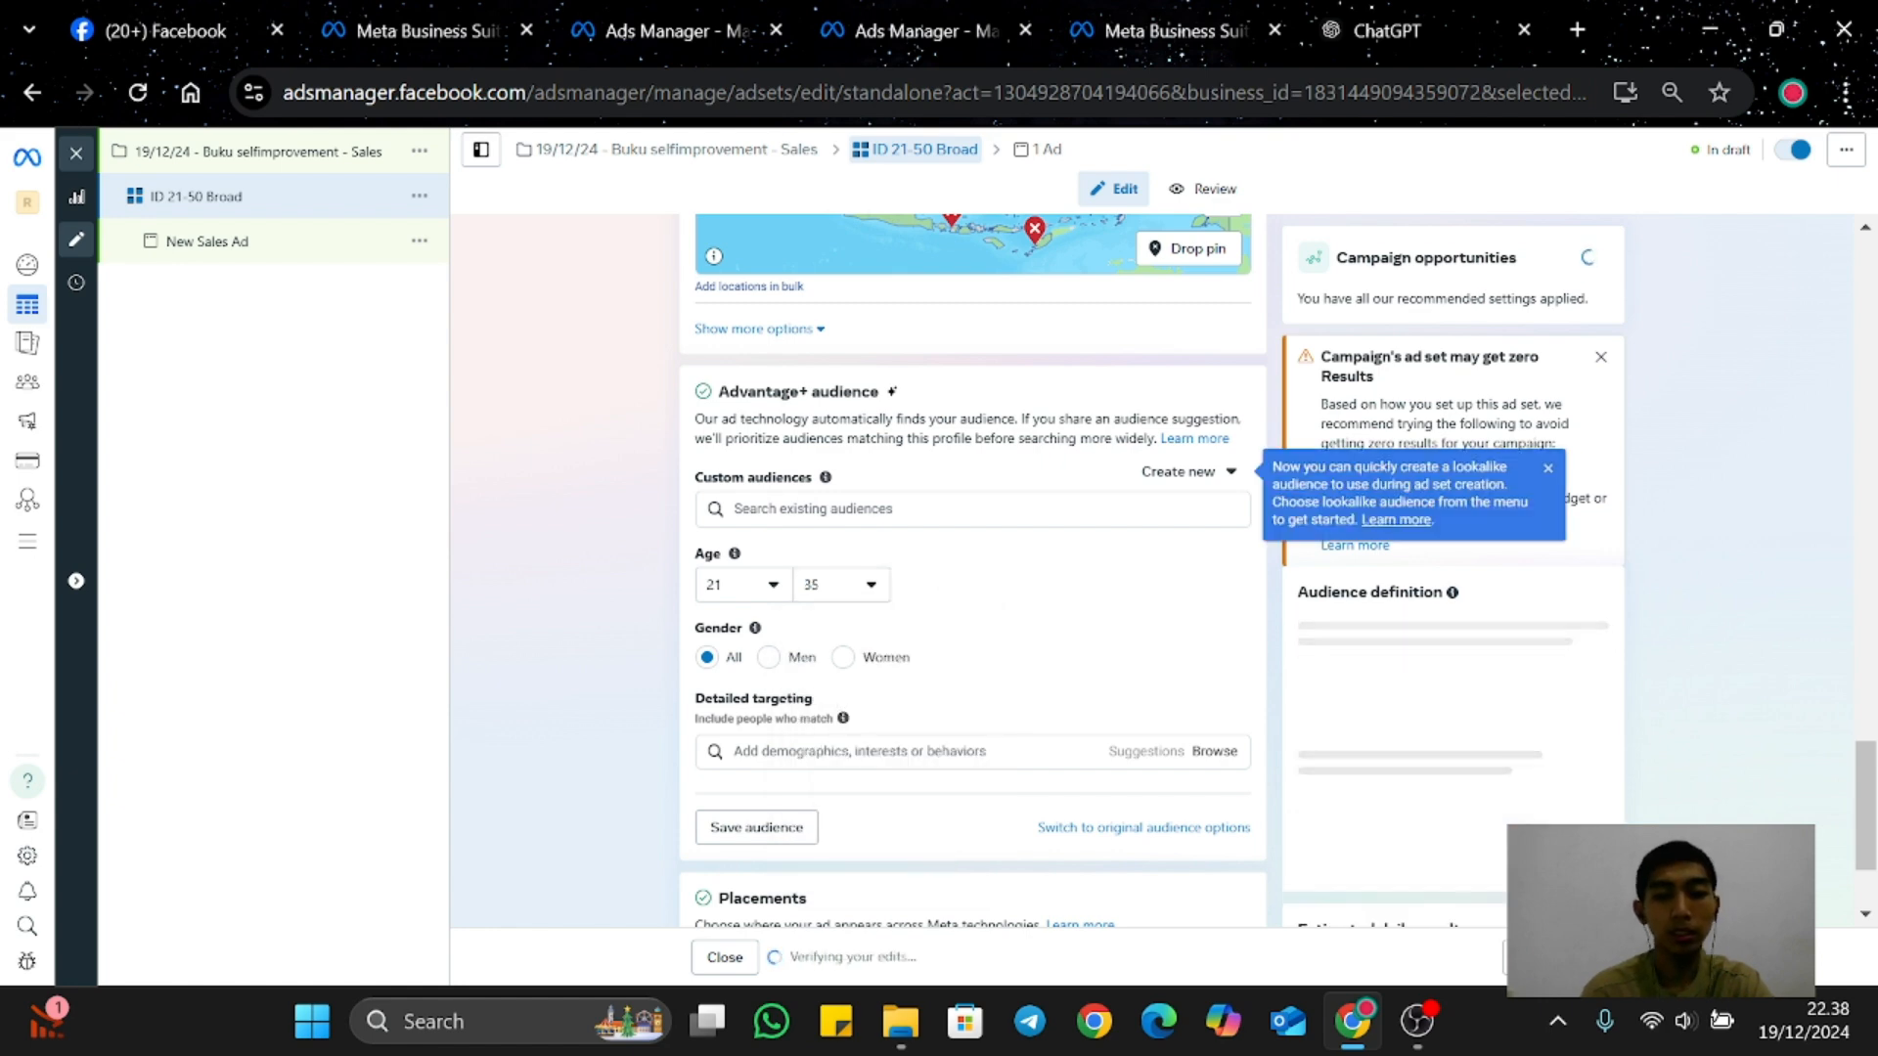
Step: Rename the ad set as "ID 21-35 Broad"
{"action": "scroll", "coordinate": [1017, 510], "scroll_direction": "up", "scroll_amount": 10}
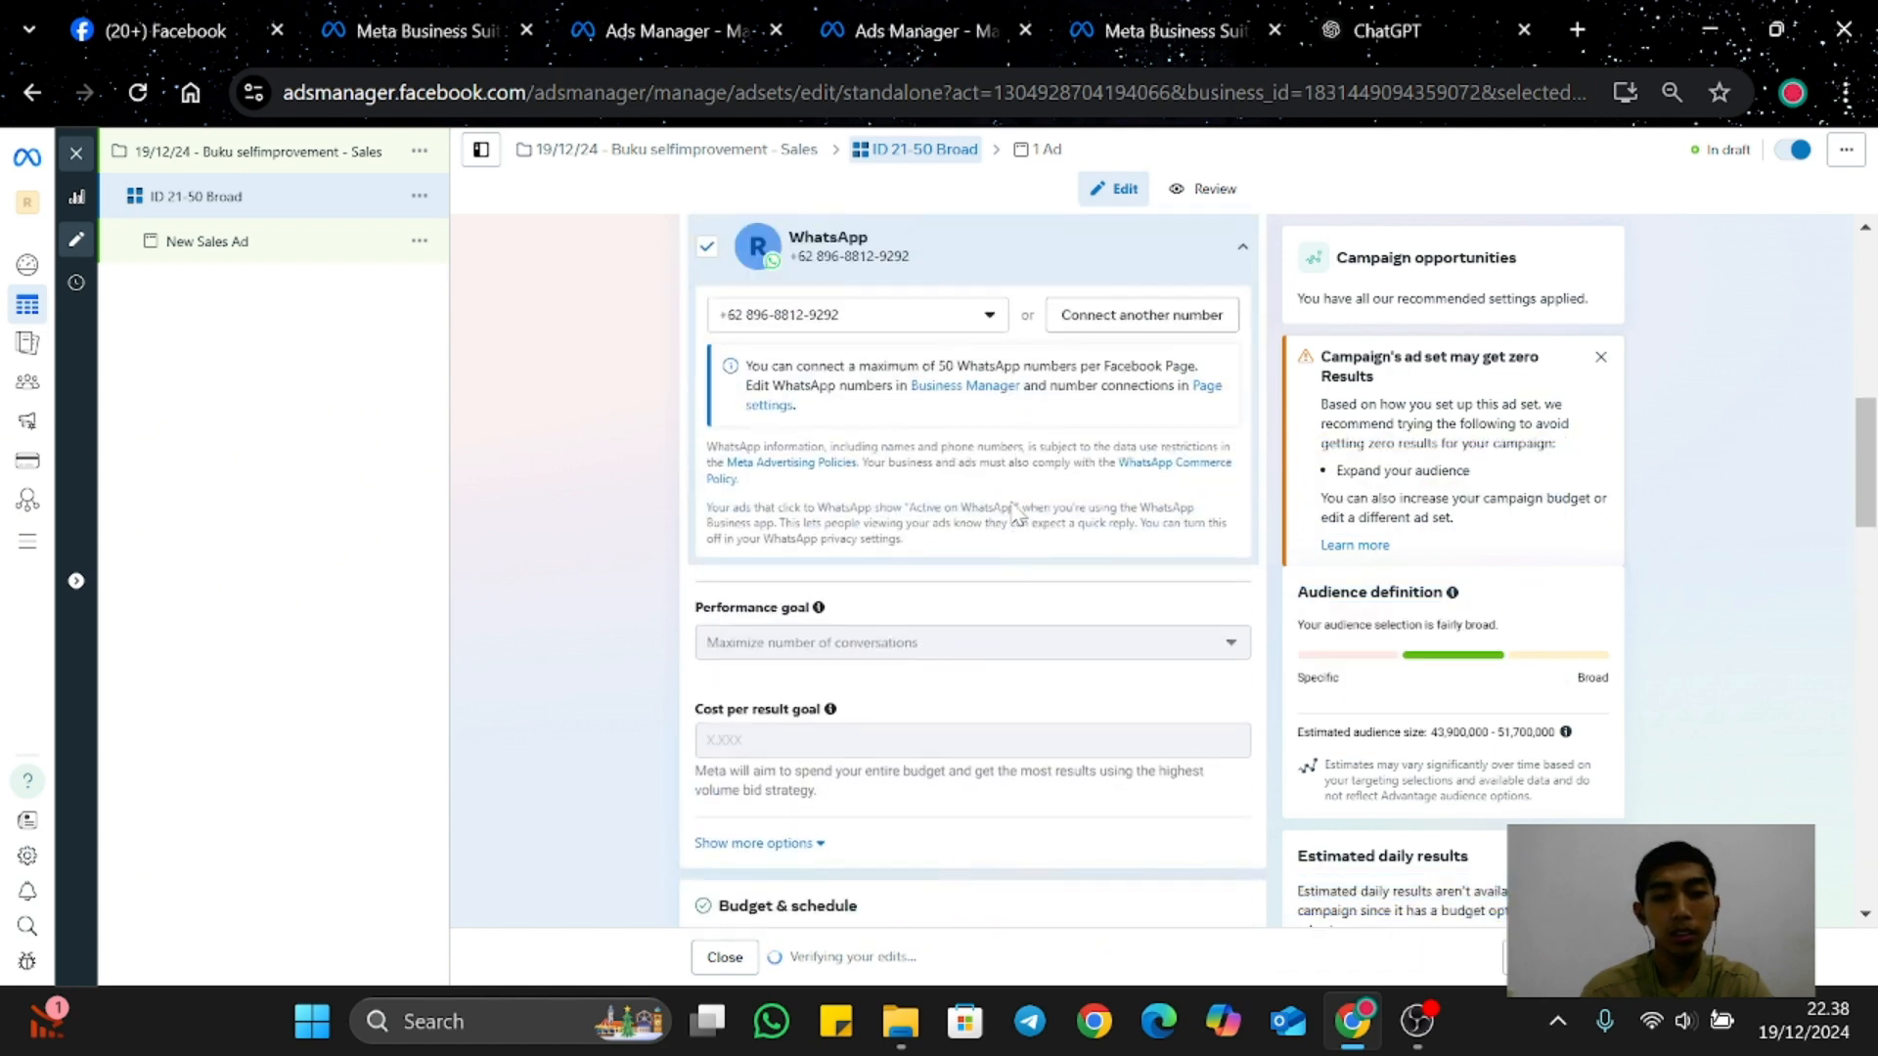
{"action": "scroll", "coordinate": [1017, 510], "scroll_direction": "up", "scroll_amount": 5}
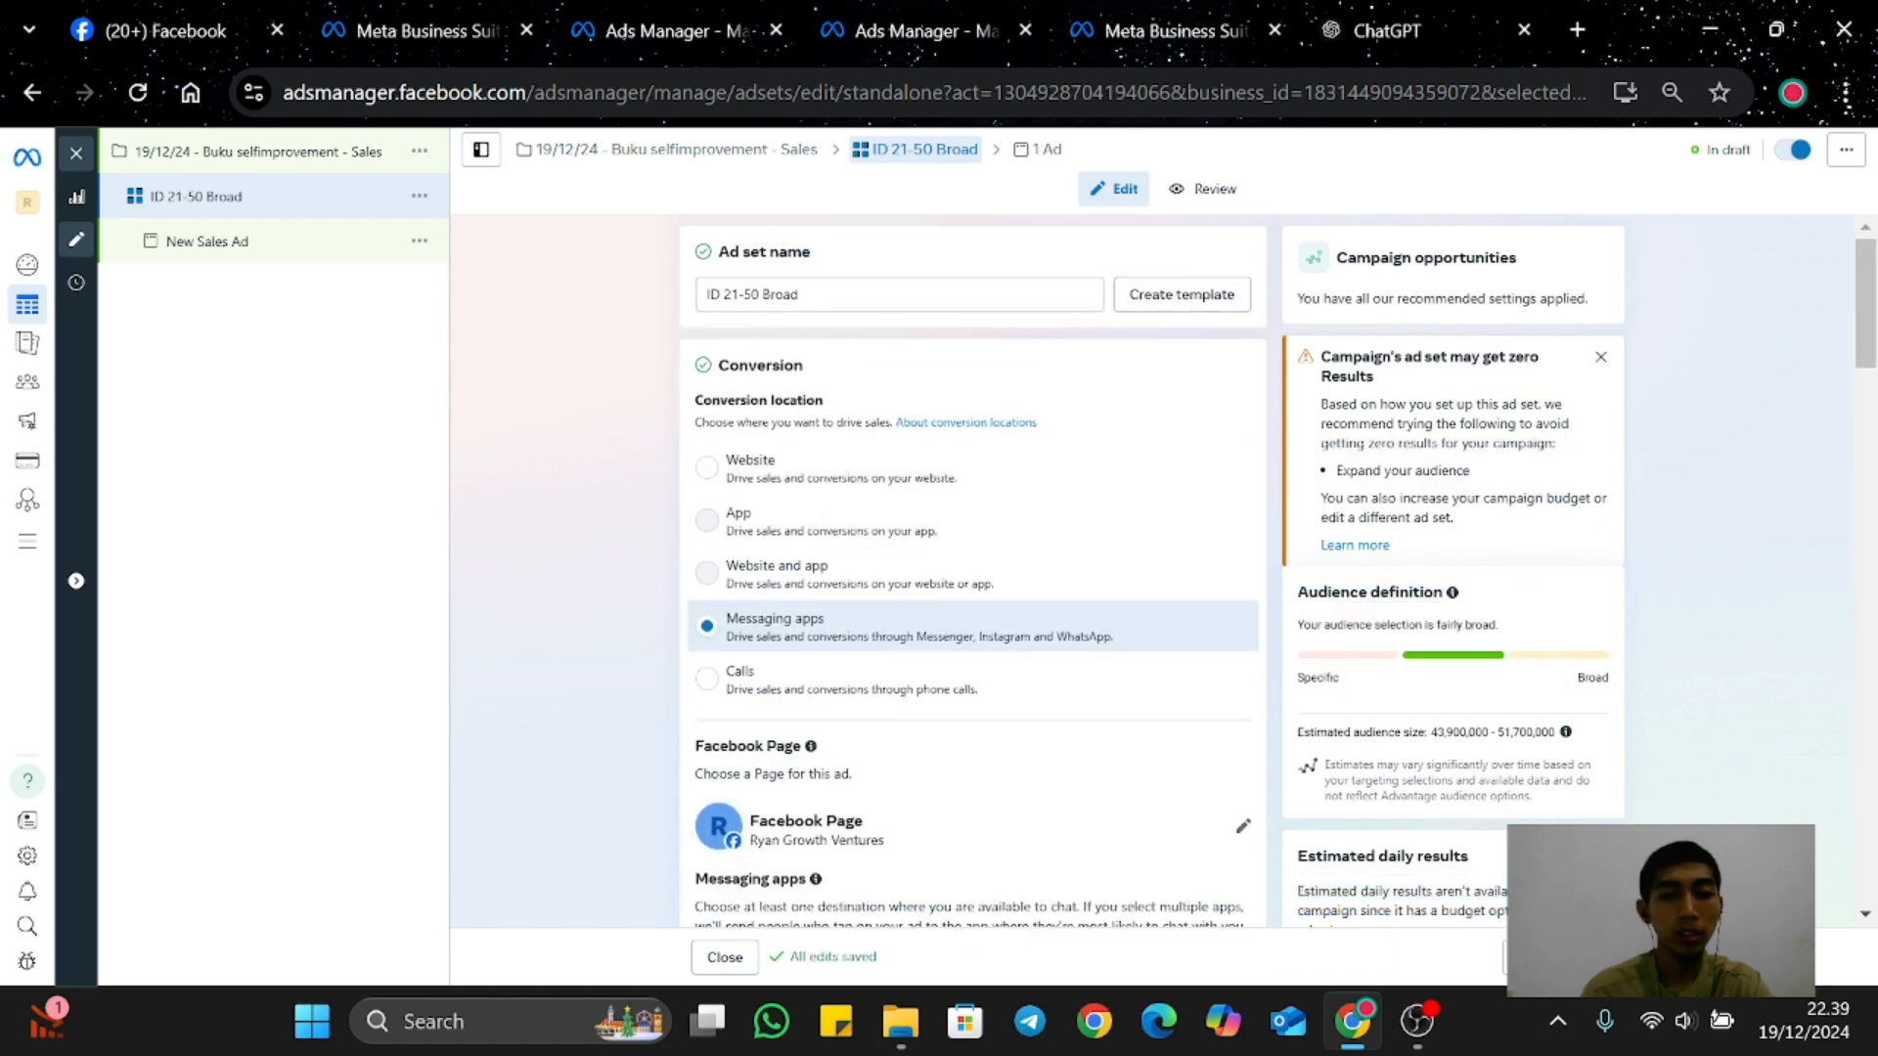
{"action": "double_click", "coordinate": [759, 294]}
{"action": "type", "text": "35"}
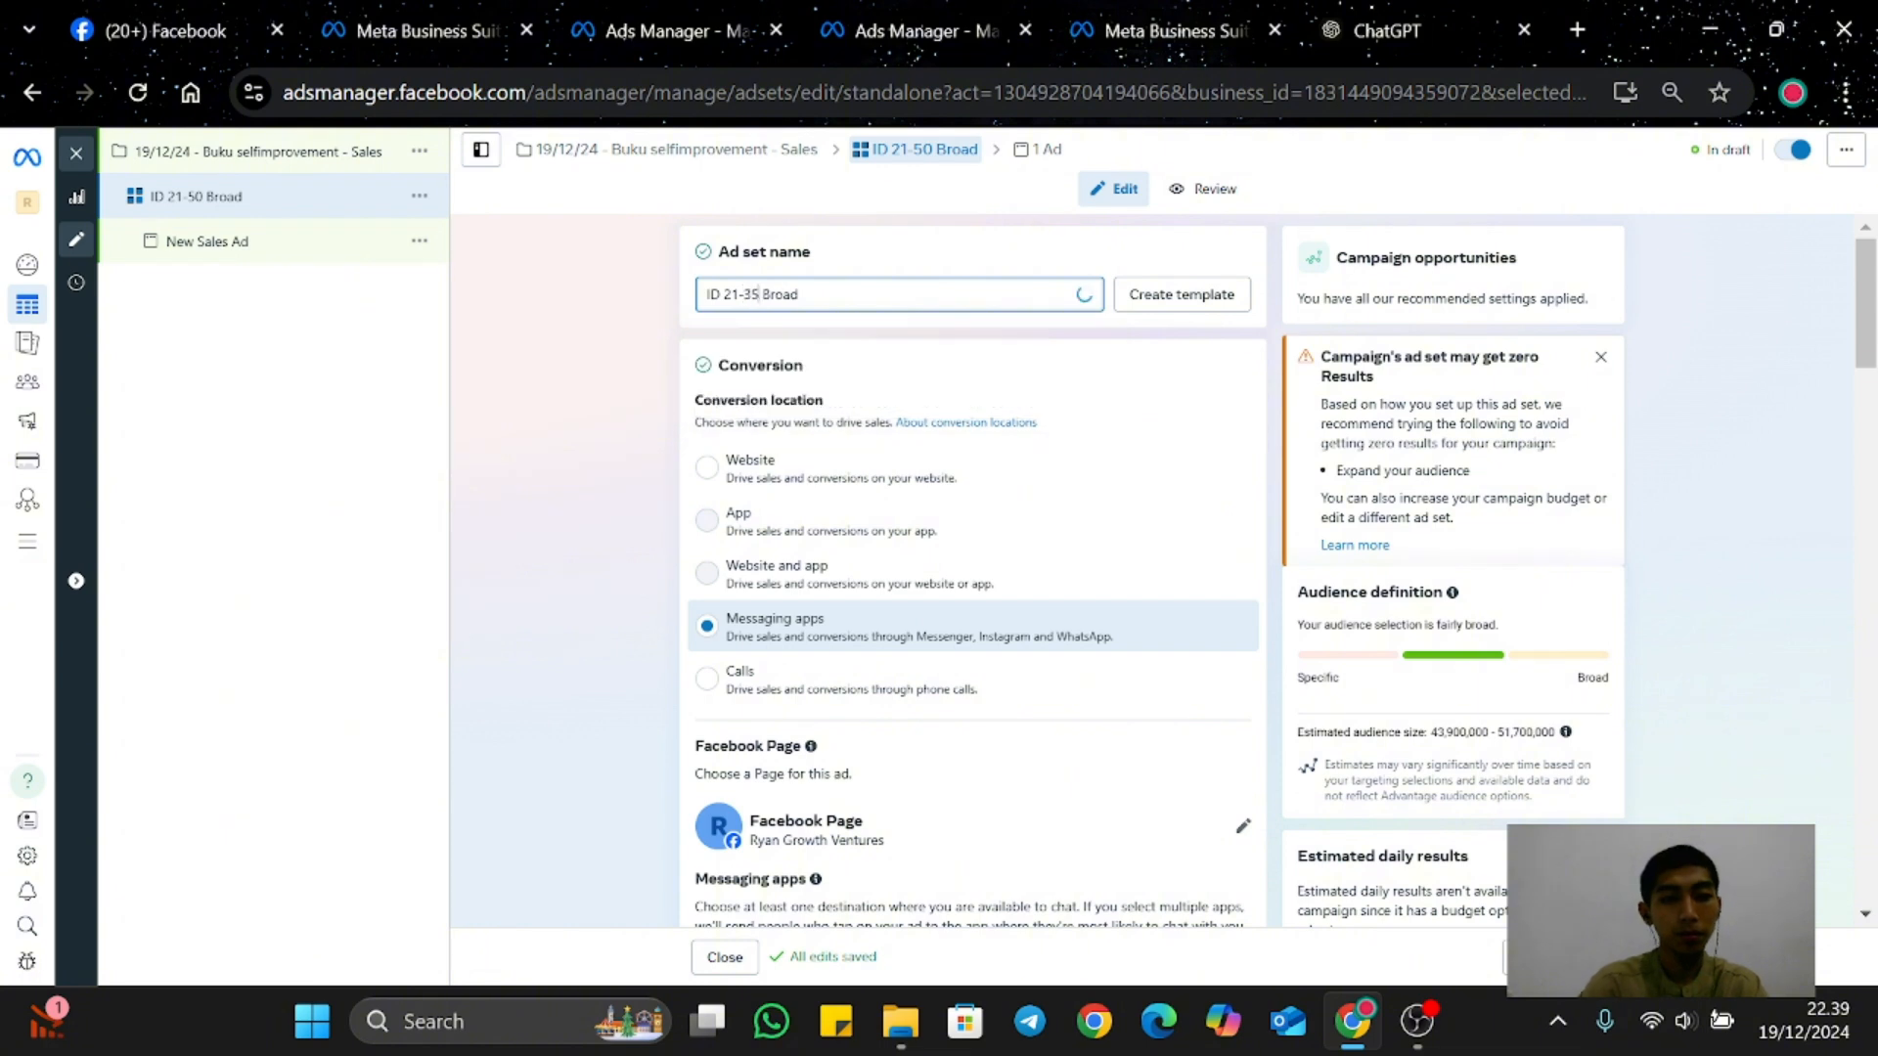
Step: Search the existing custom audiences for "su", clear the search and close the audience list
{"action": "scroll", "coordinate": [759, 298], "scroll_direction": "down", "scroll_amount": 13}
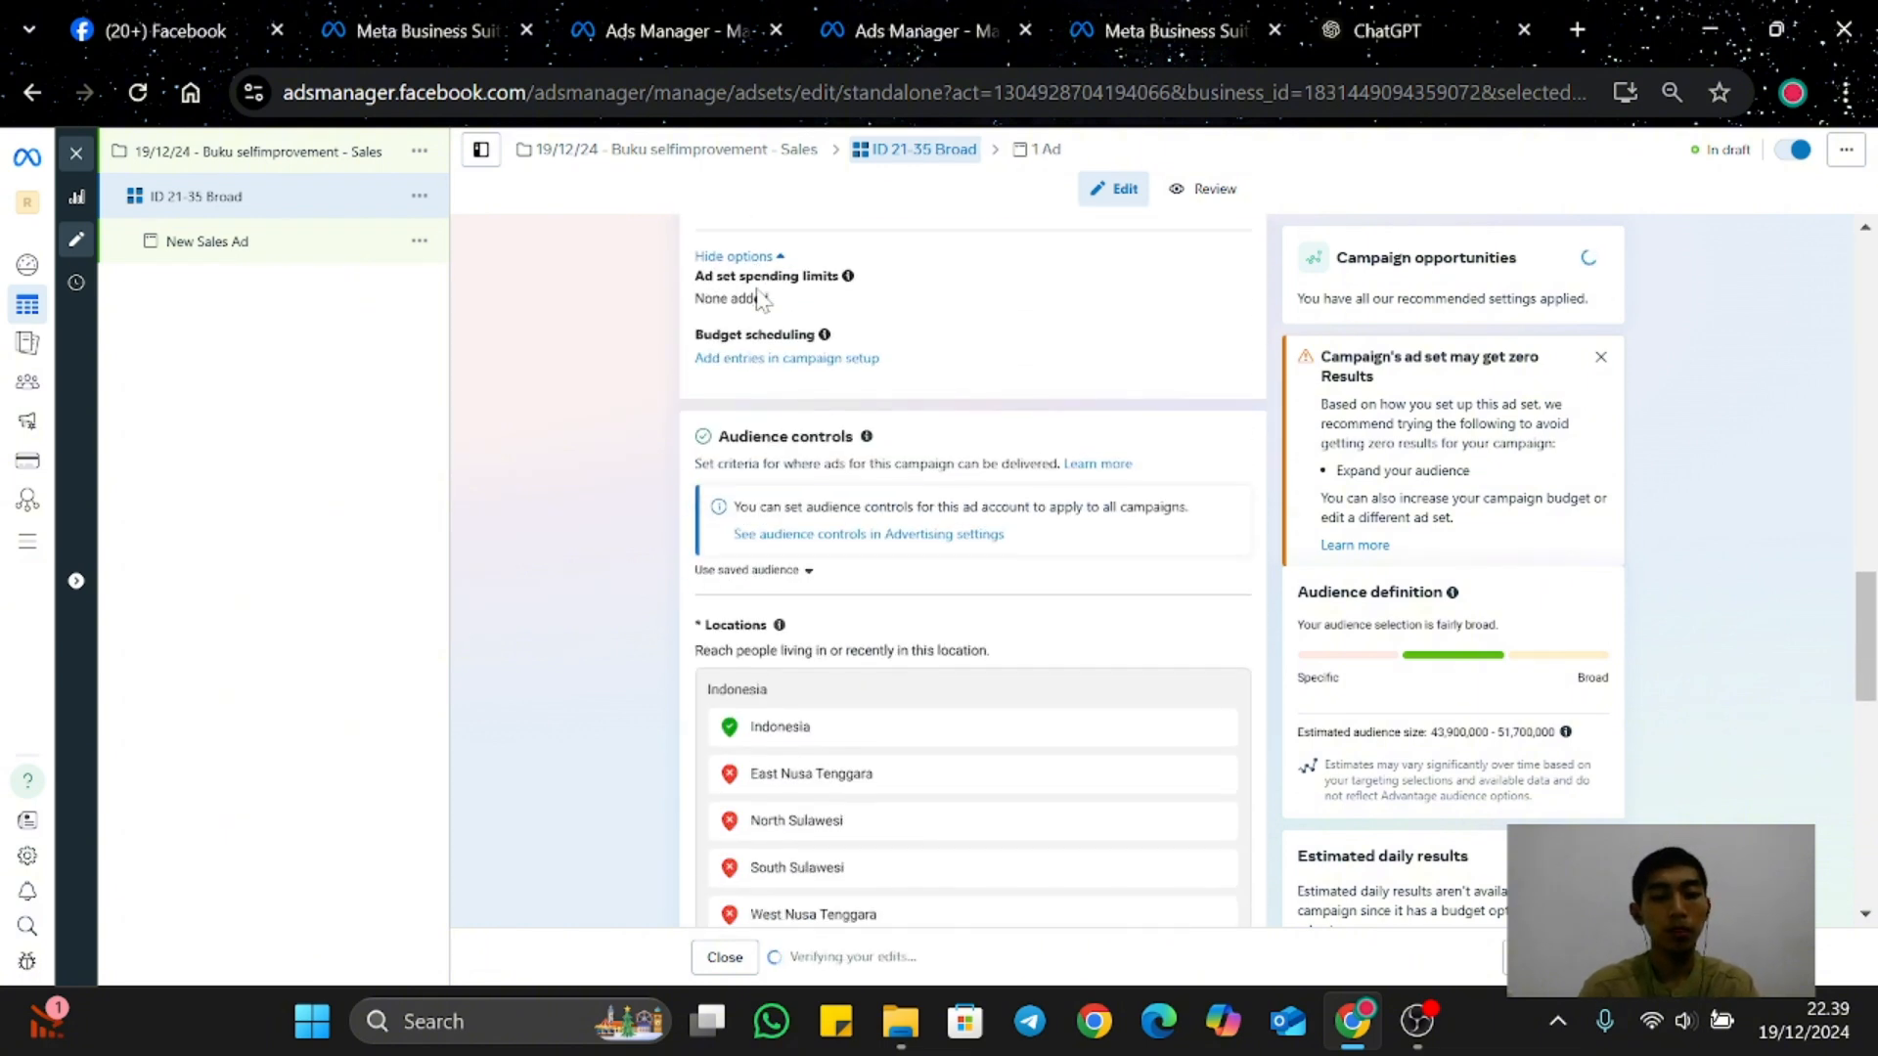
{"action": "scroll", "coordinate": [759, 298], "scroll_direction": "down", "scroll_amount": 5}
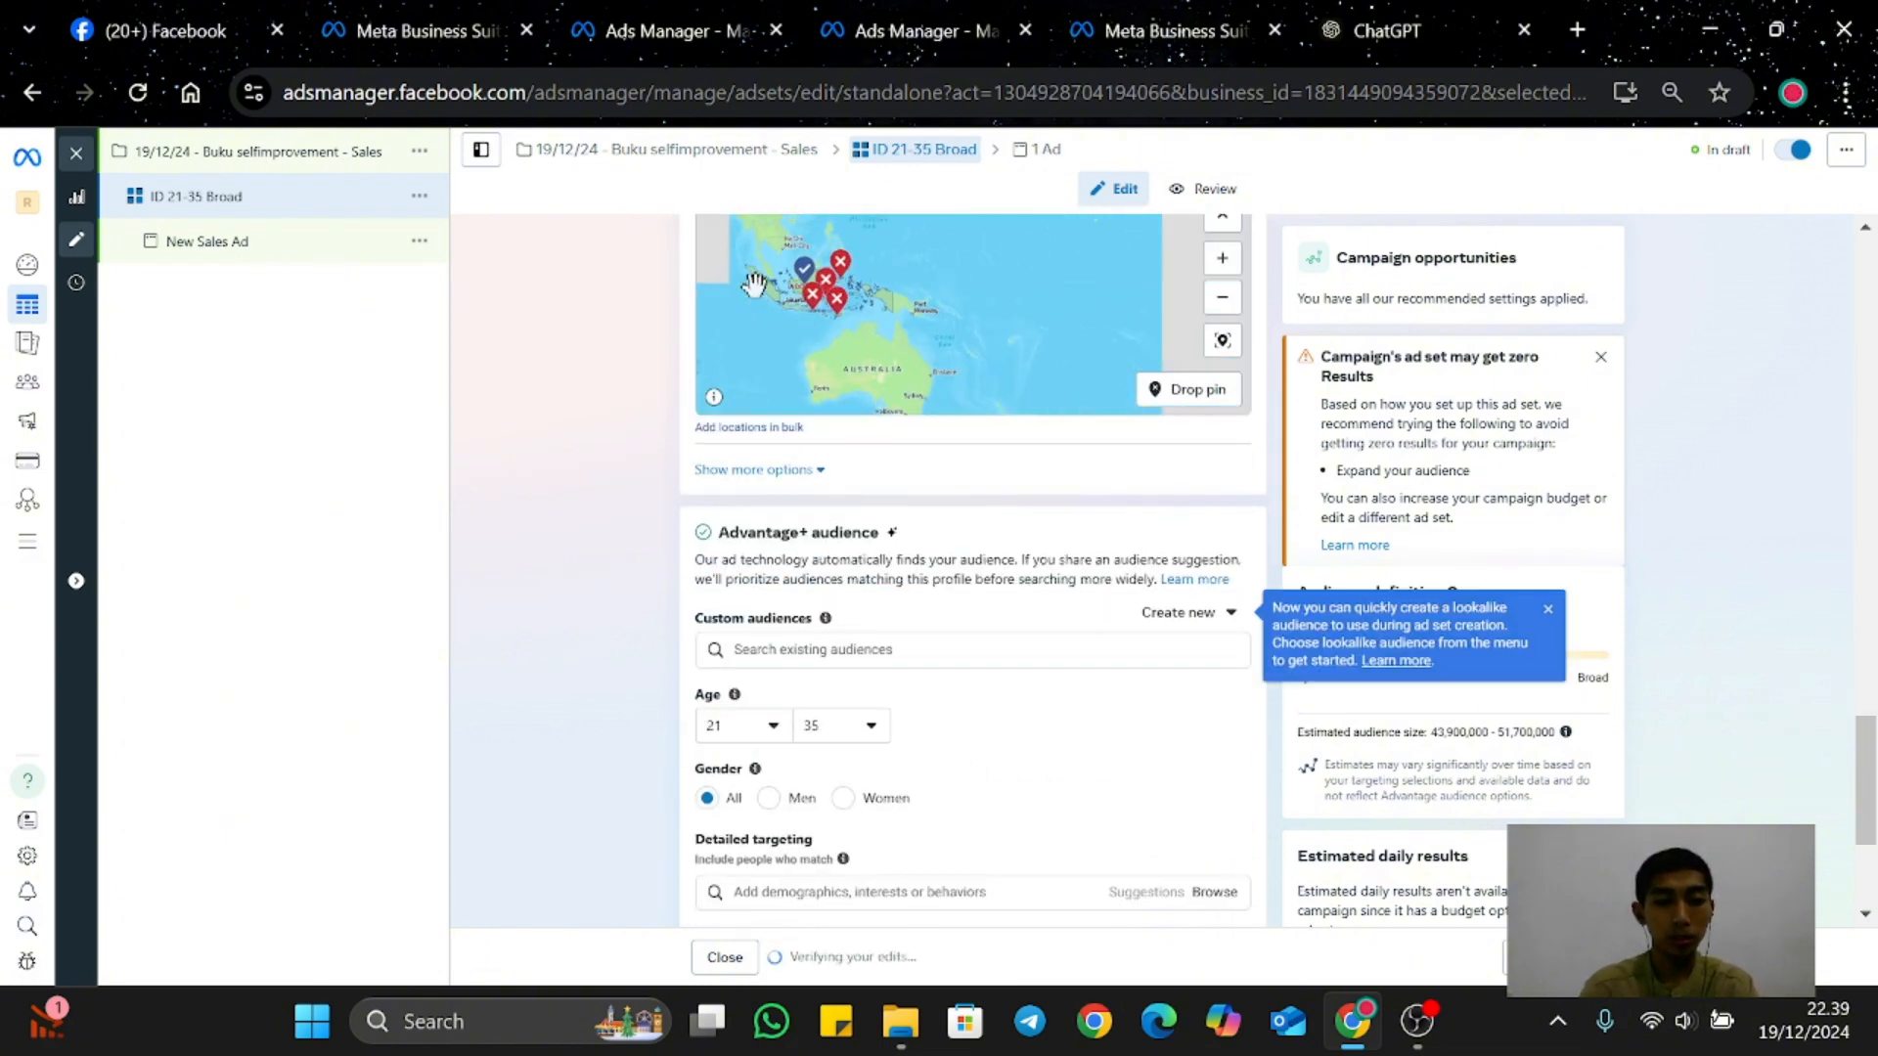
{"action": "scroll", "coordinate": [793, 508], "scroll_direction": "down", "scroll_amount": 2}
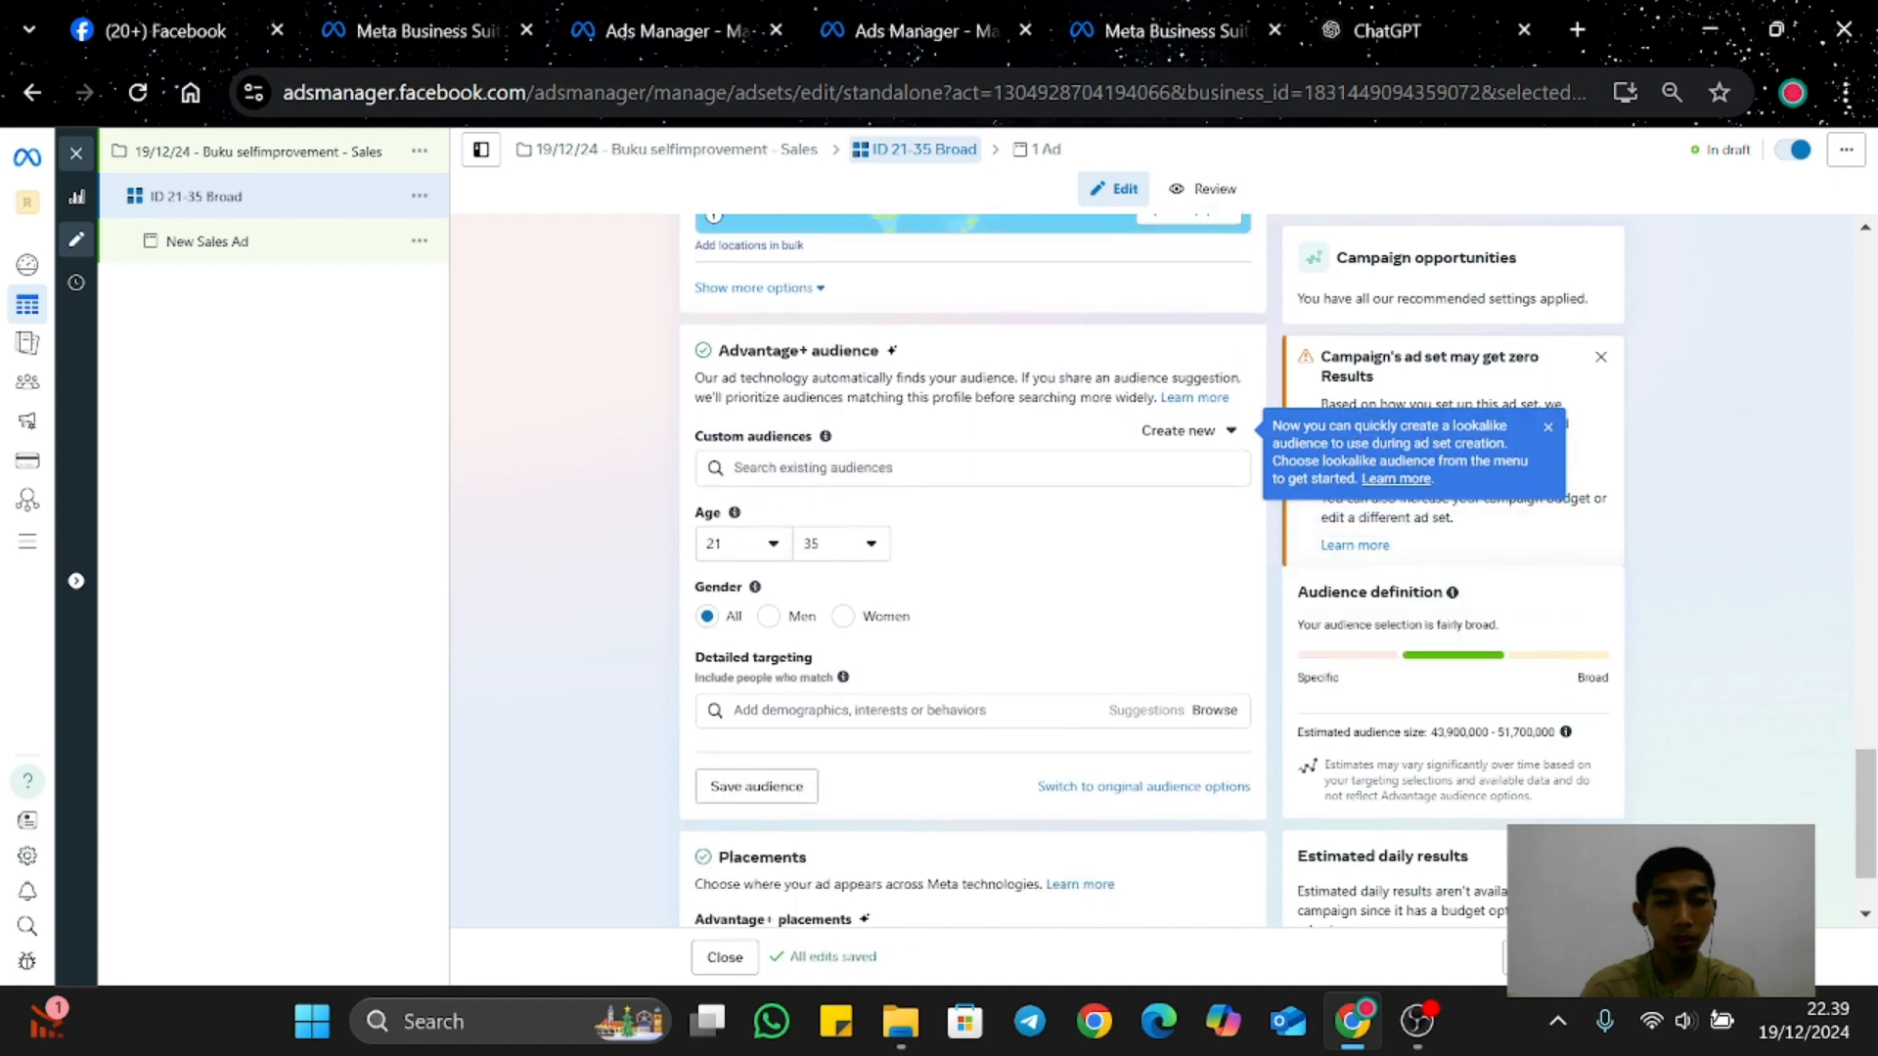
{"action": "left_click", "coordinate": [845, 468]}
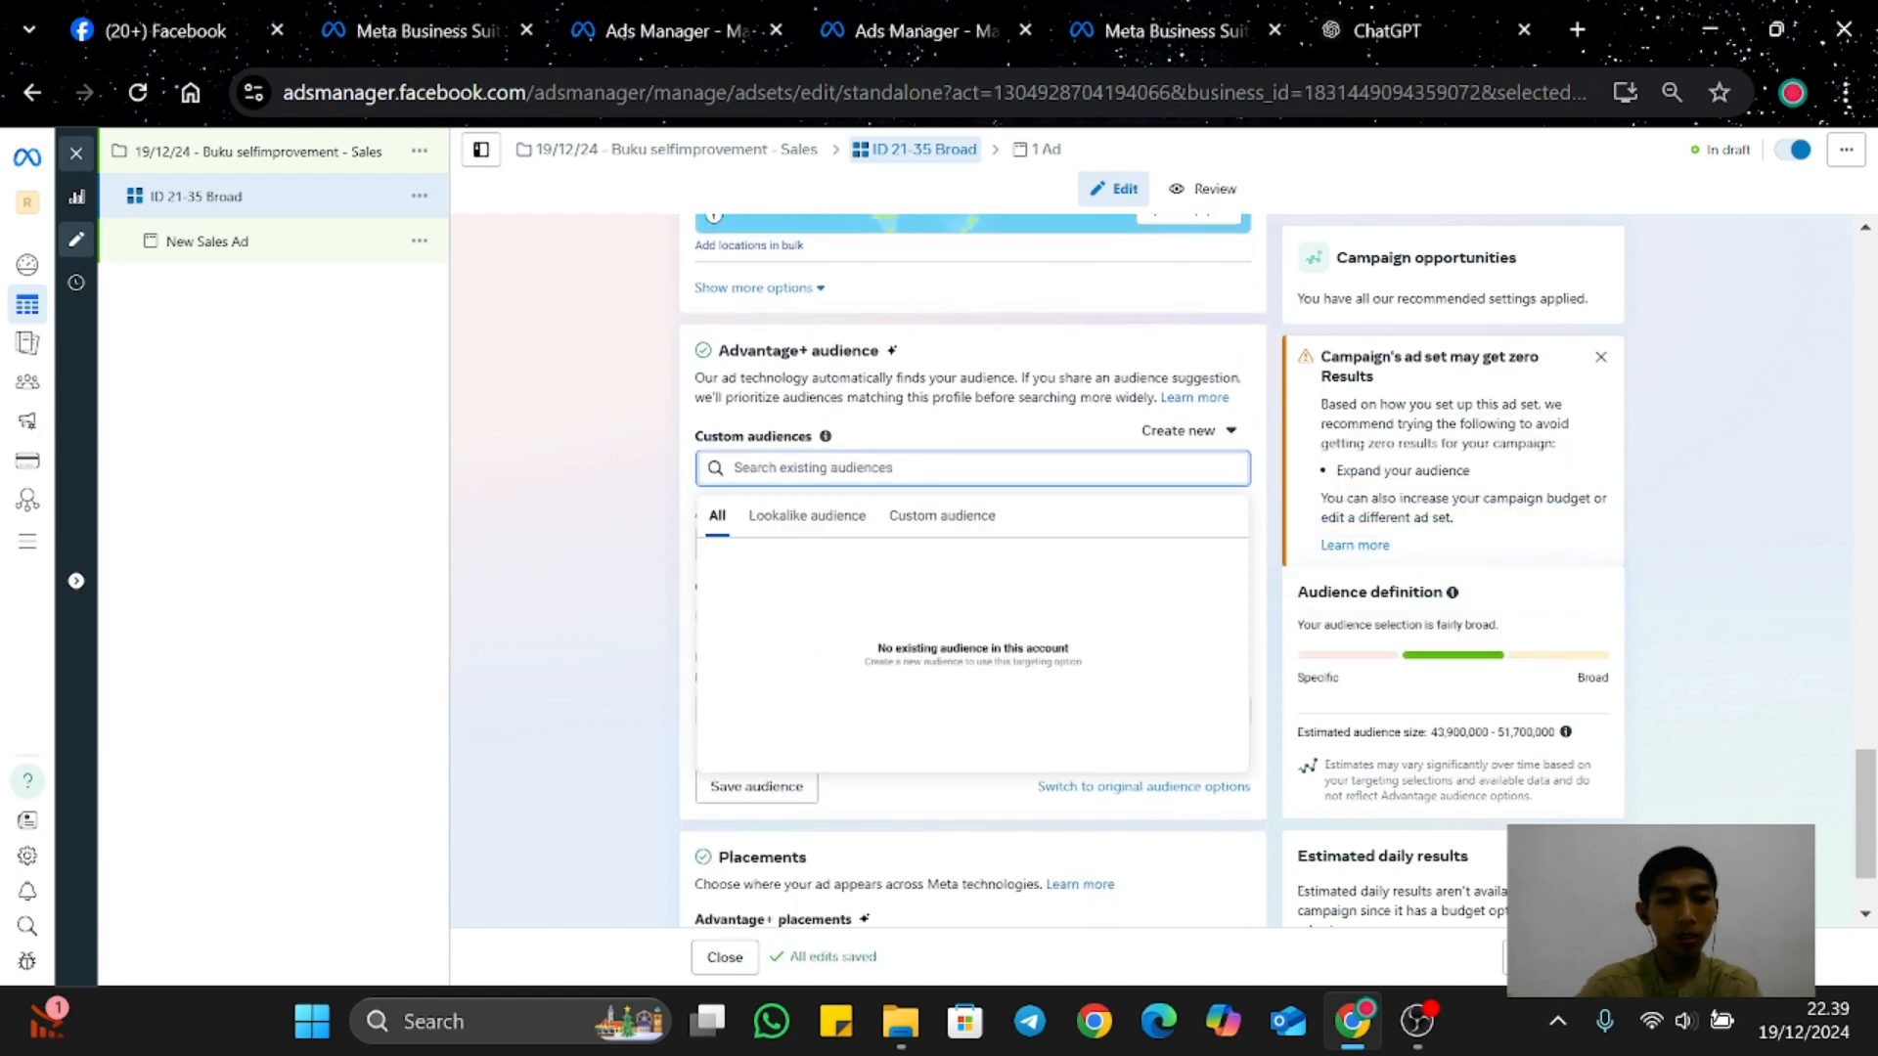
{"action": "type", "text": "su"}
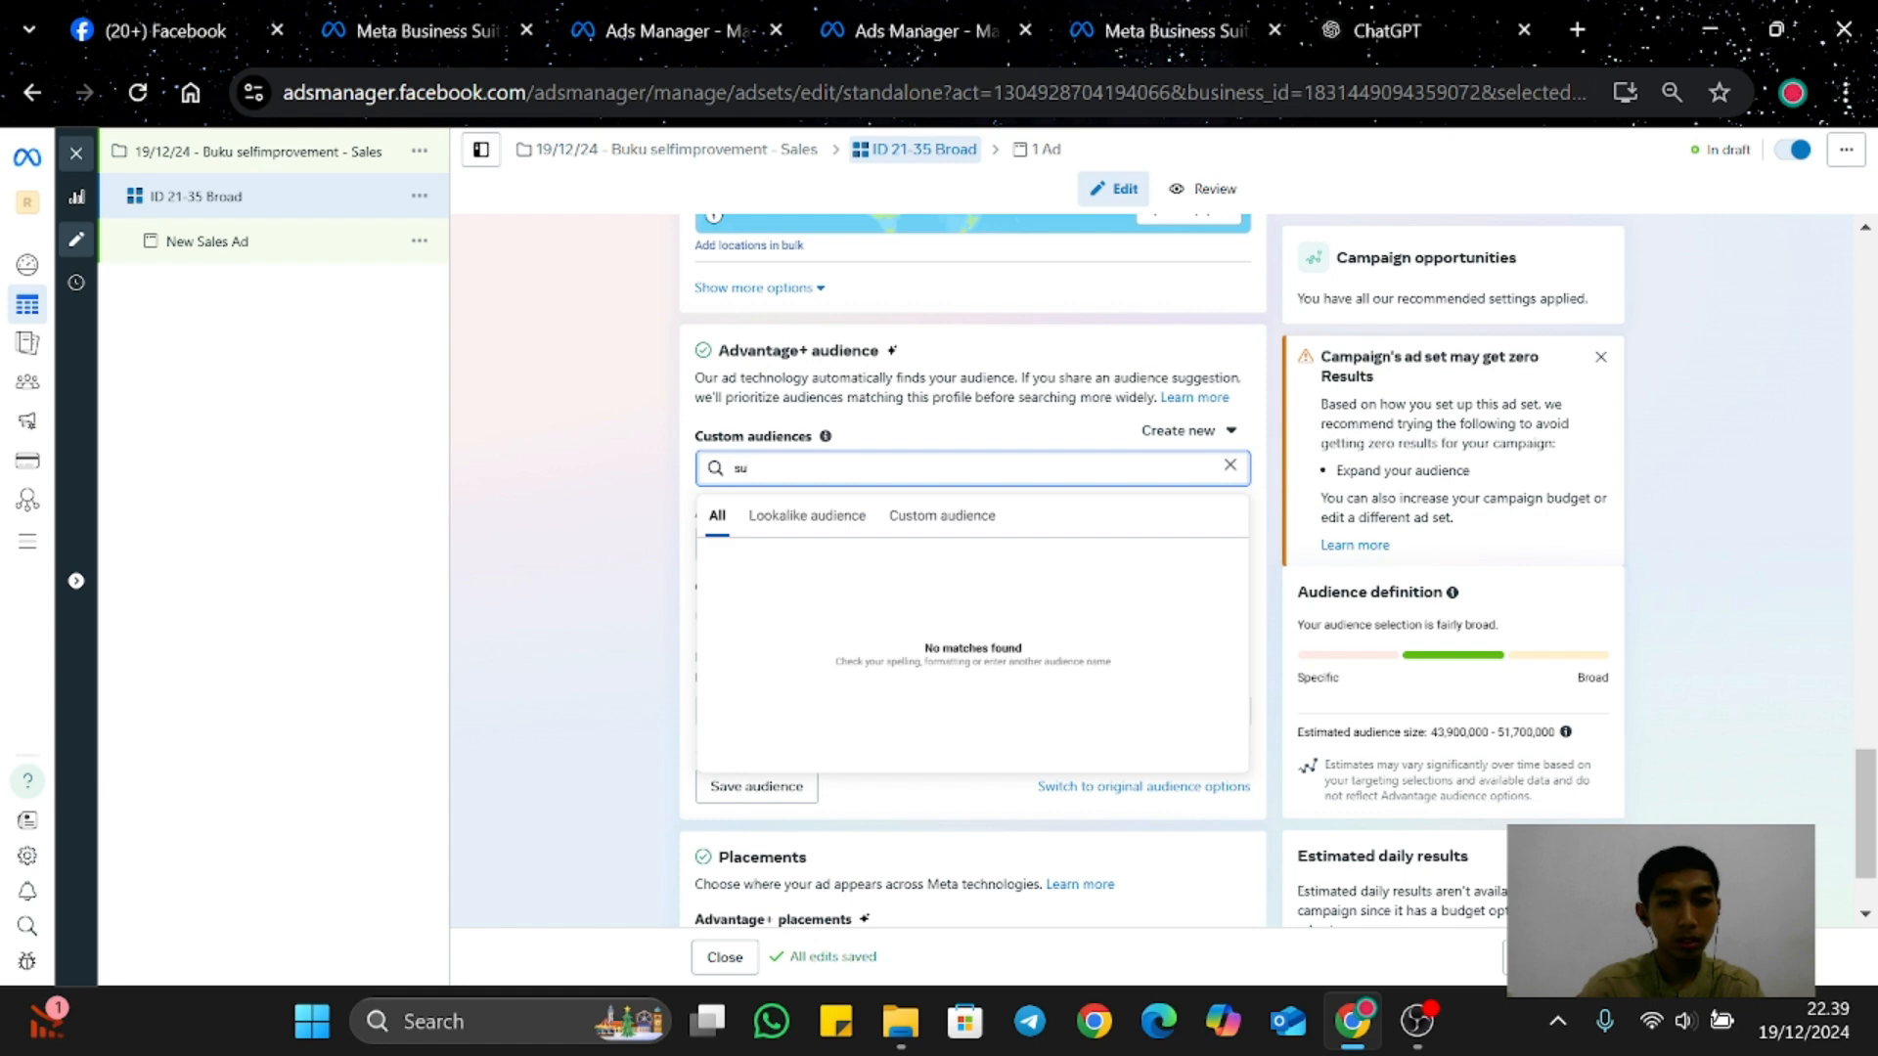
{"action": "key", "text": "BackSpace"}
{"action": "key", "text": "BackSpace"}
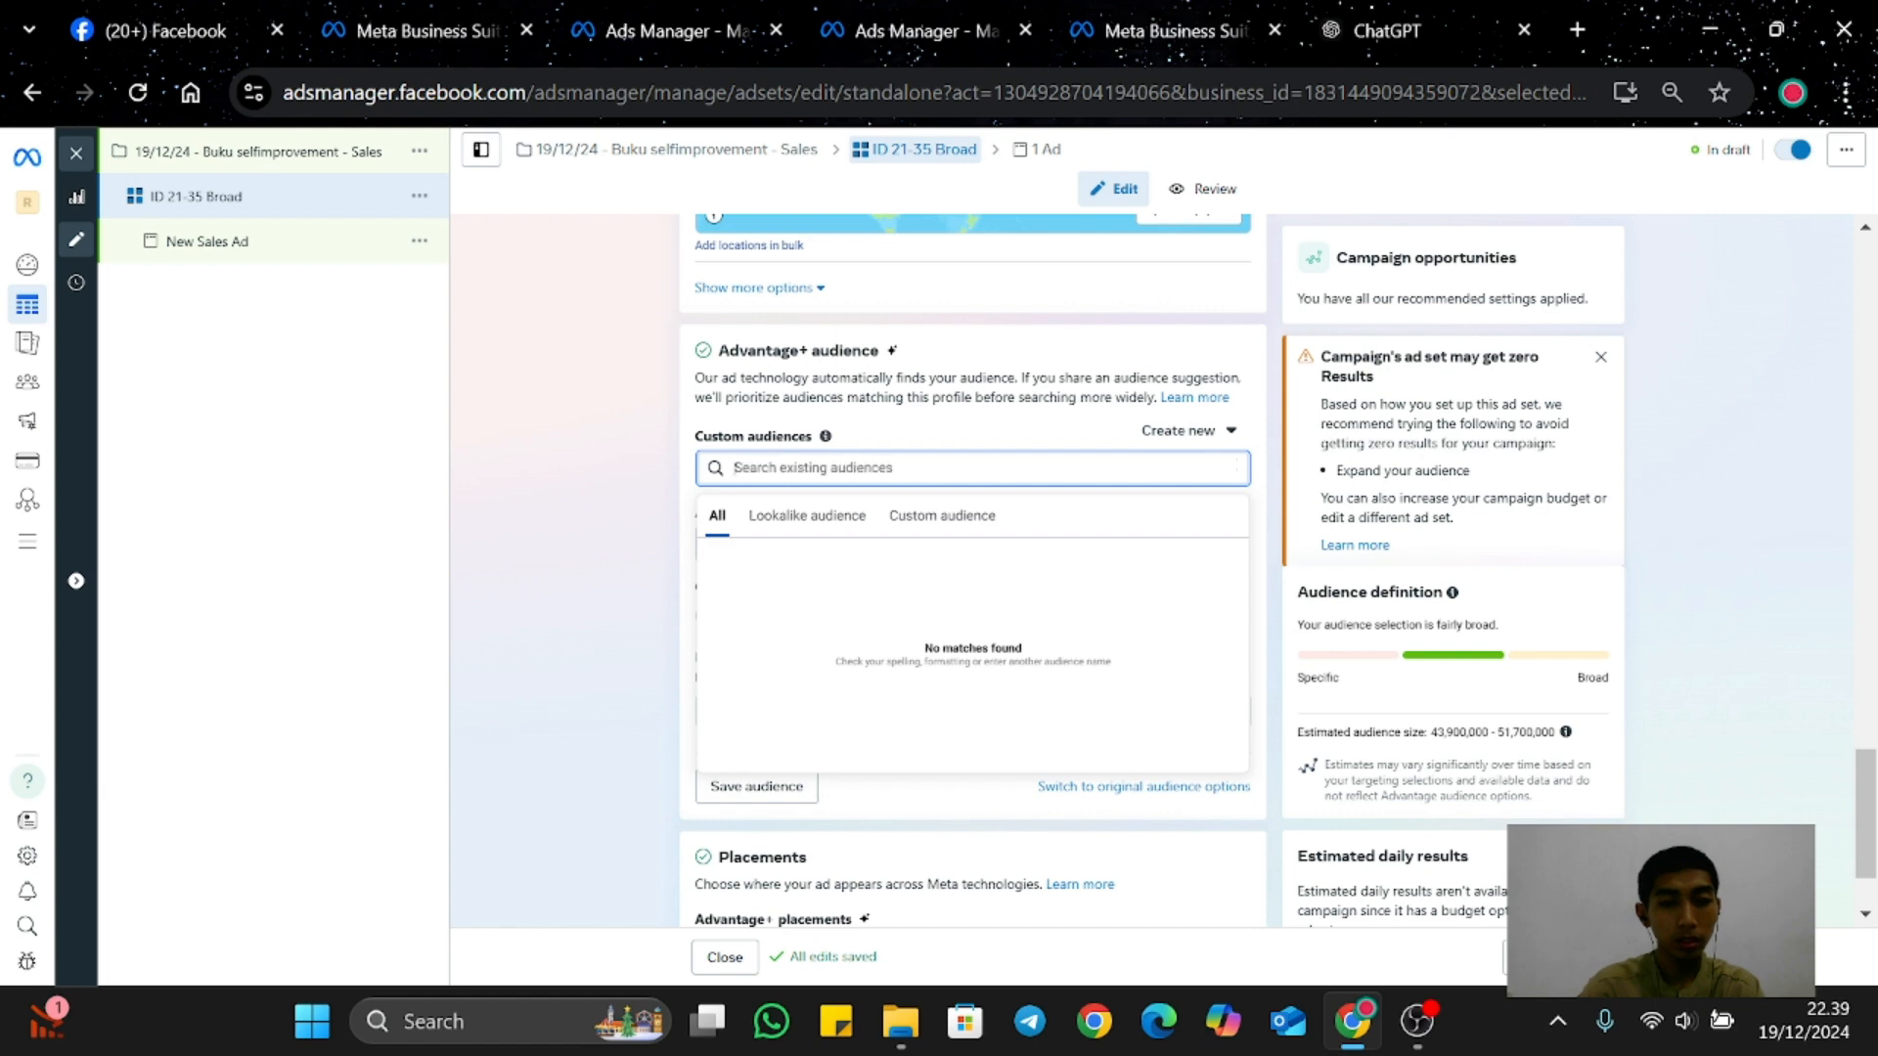
{"action": "left_click", "coordinate": [1061, 435]}
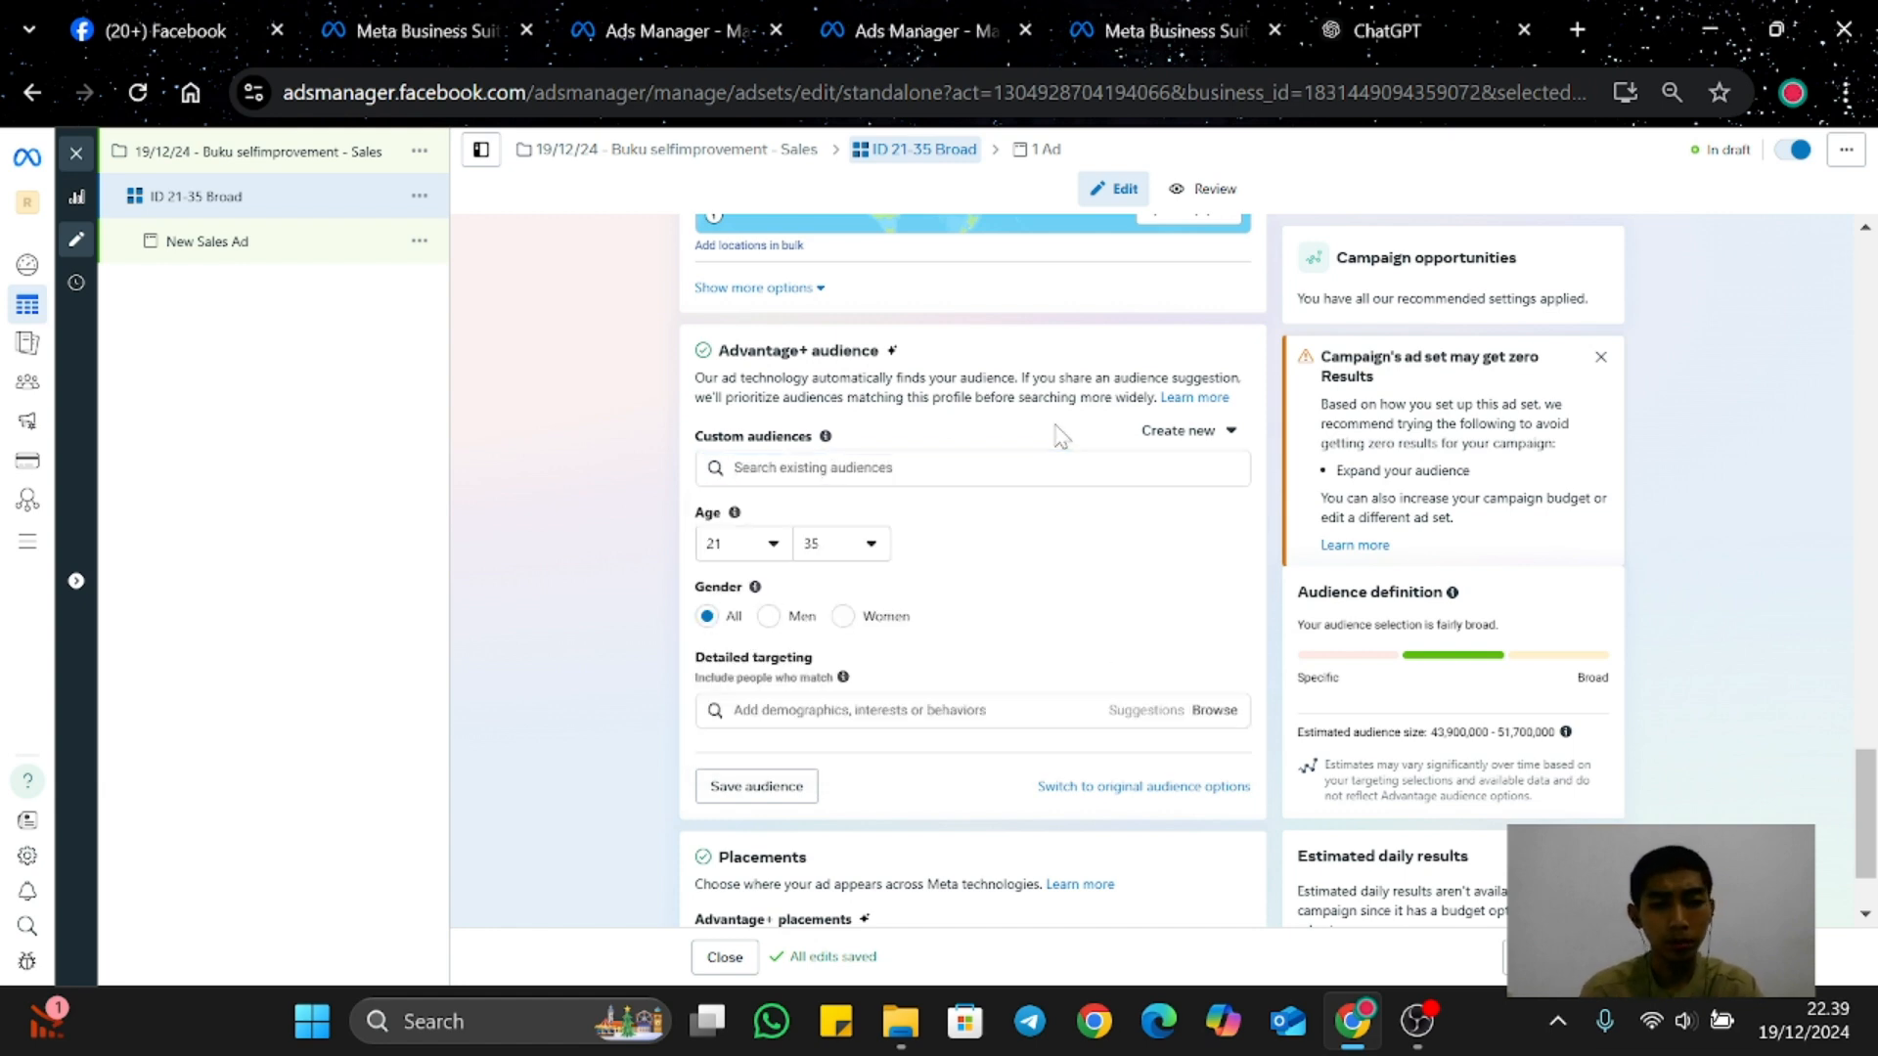
Step: Search detailed targeting for "mahasi" and add the employer demographic Mahasiswa
{"action": "left_click", "coordinate": [733, 710]}
{"action": "scroll", "coordinate": [876, 712], "scroll_direction": "down", "scroll_amount": 2}
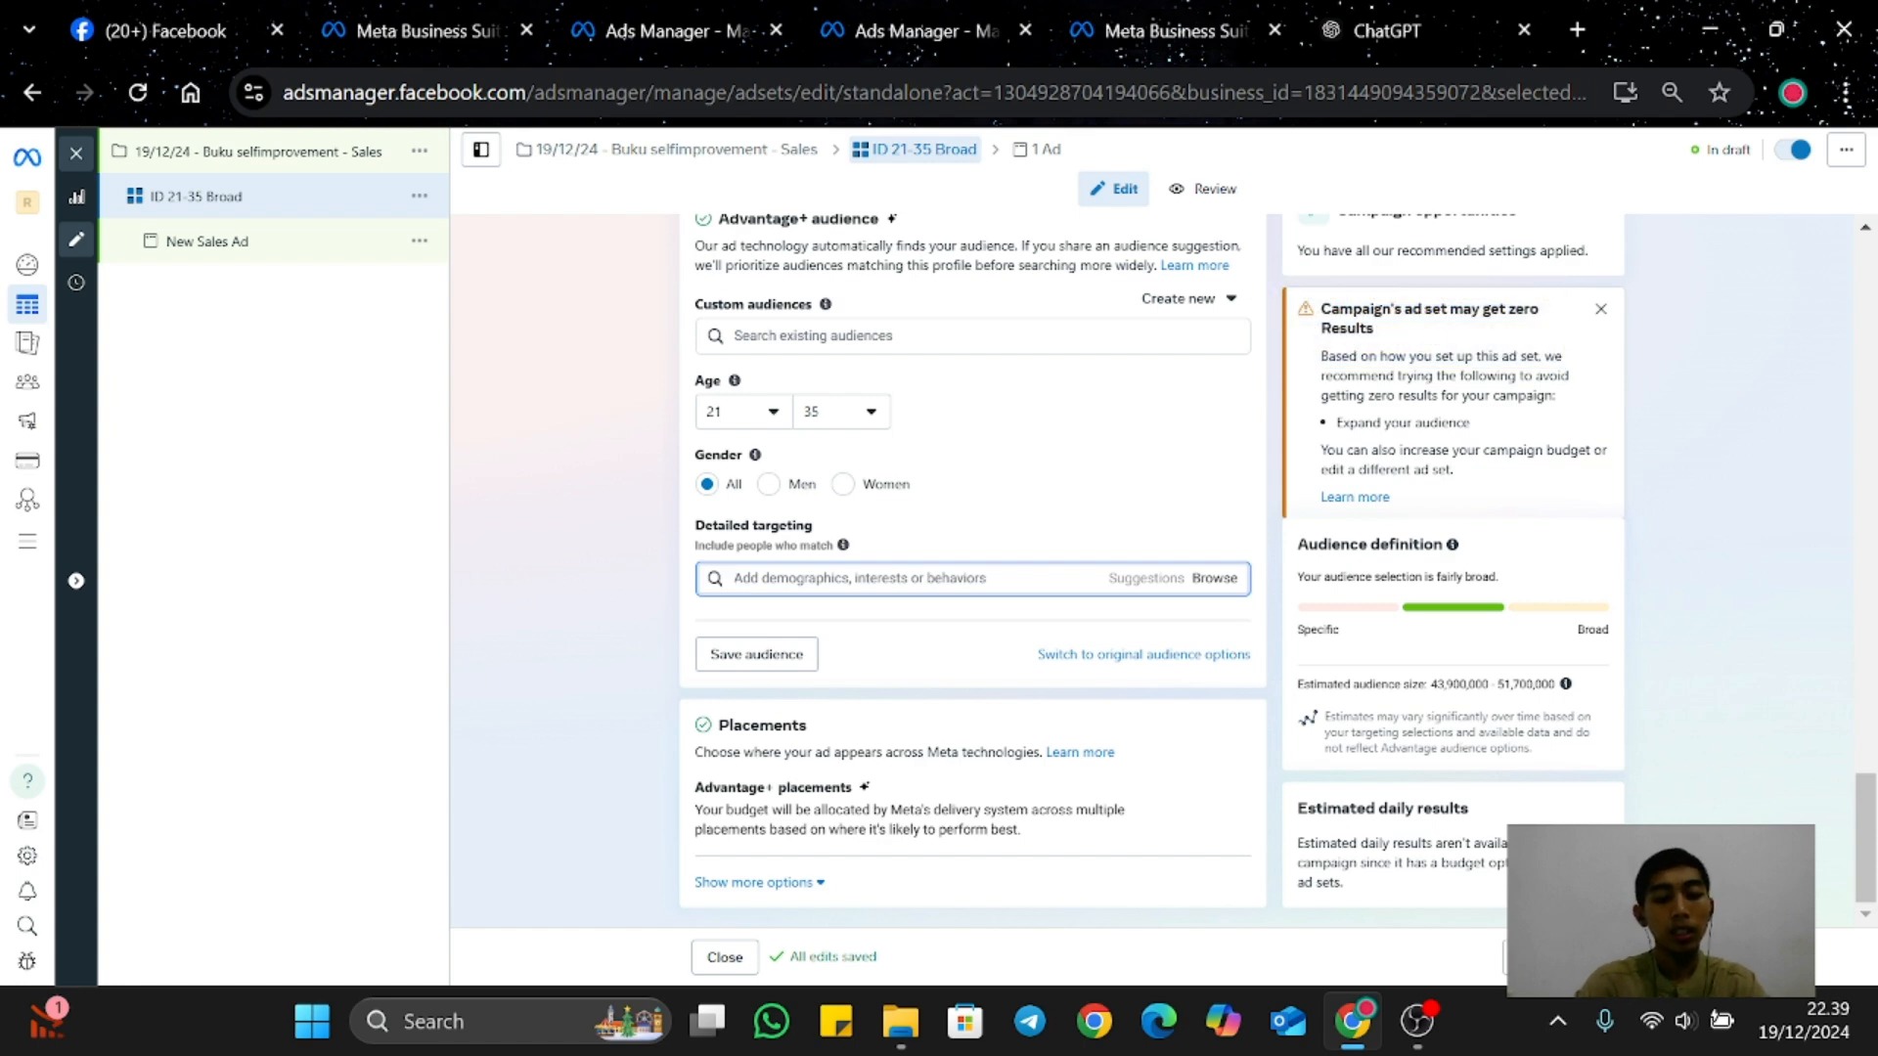
{"action": "type", "text": "mahas"}
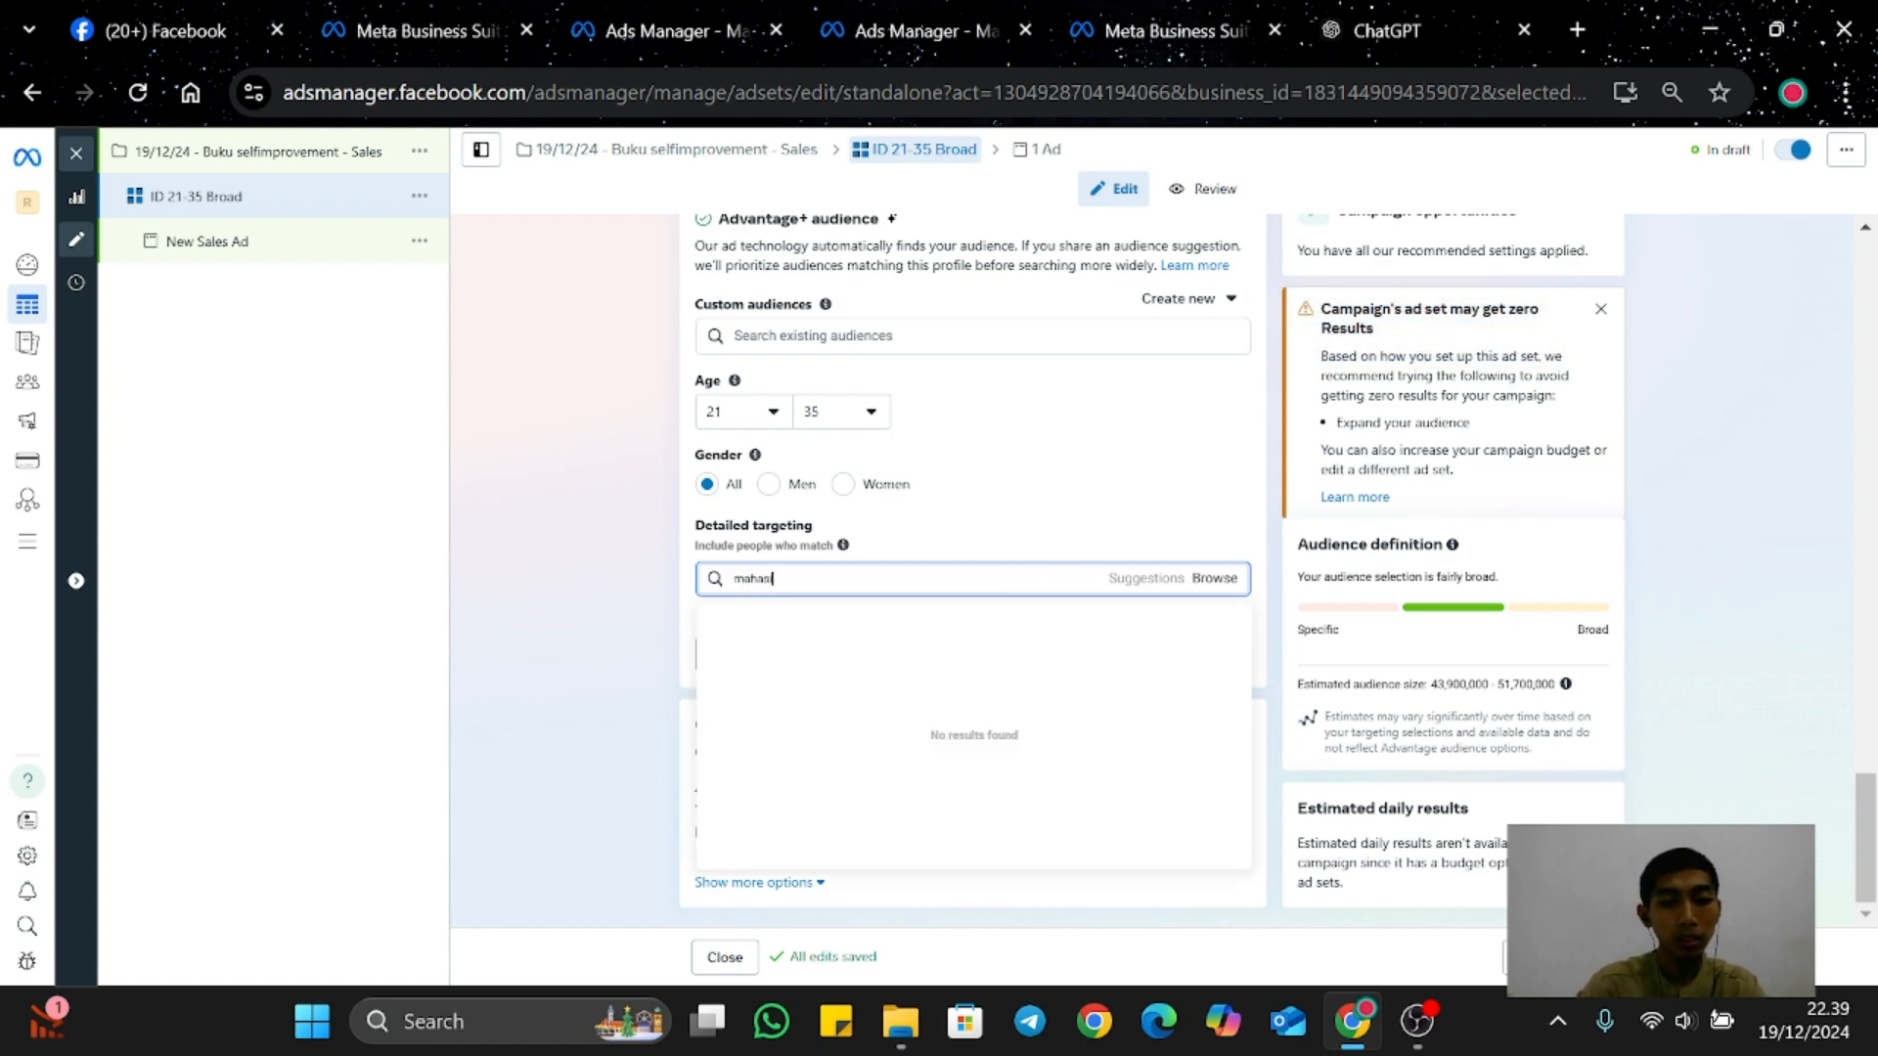
{"action": "type", "text": "i"}
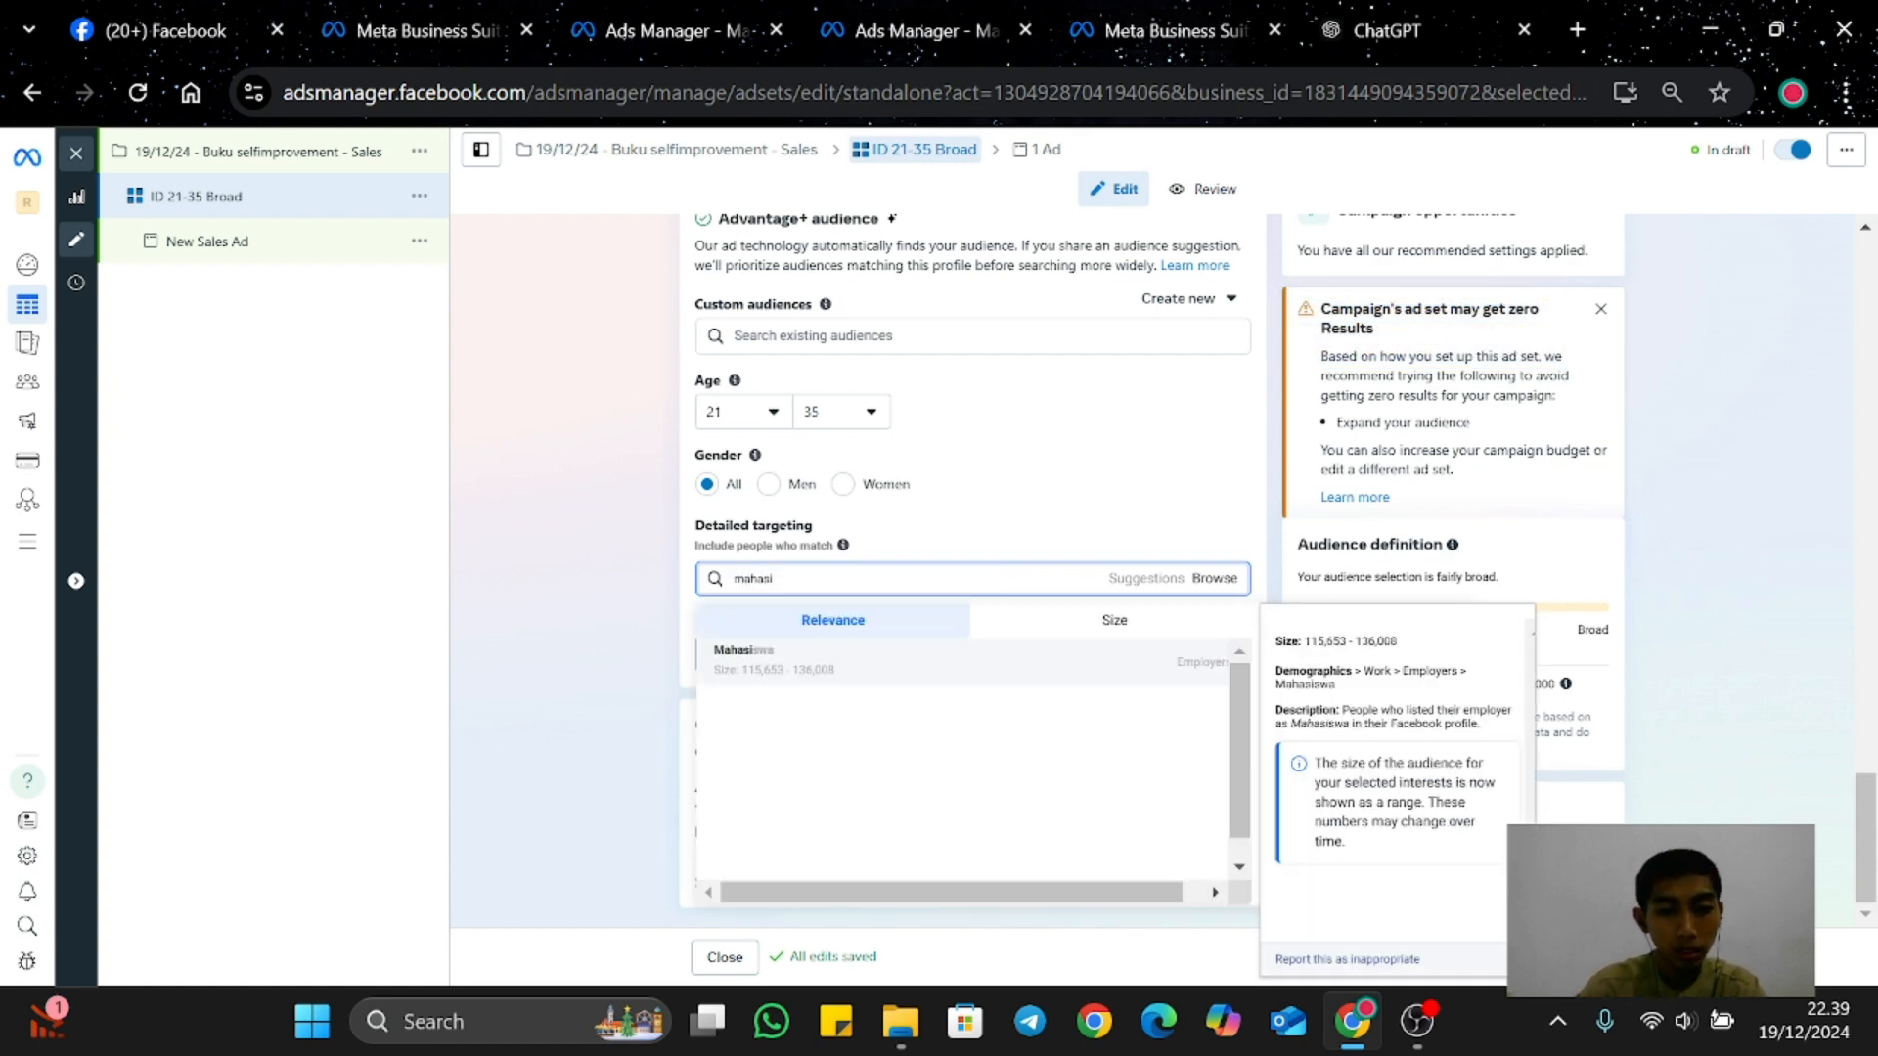
{"action": "left_click", "coordinate": [796, 667]}
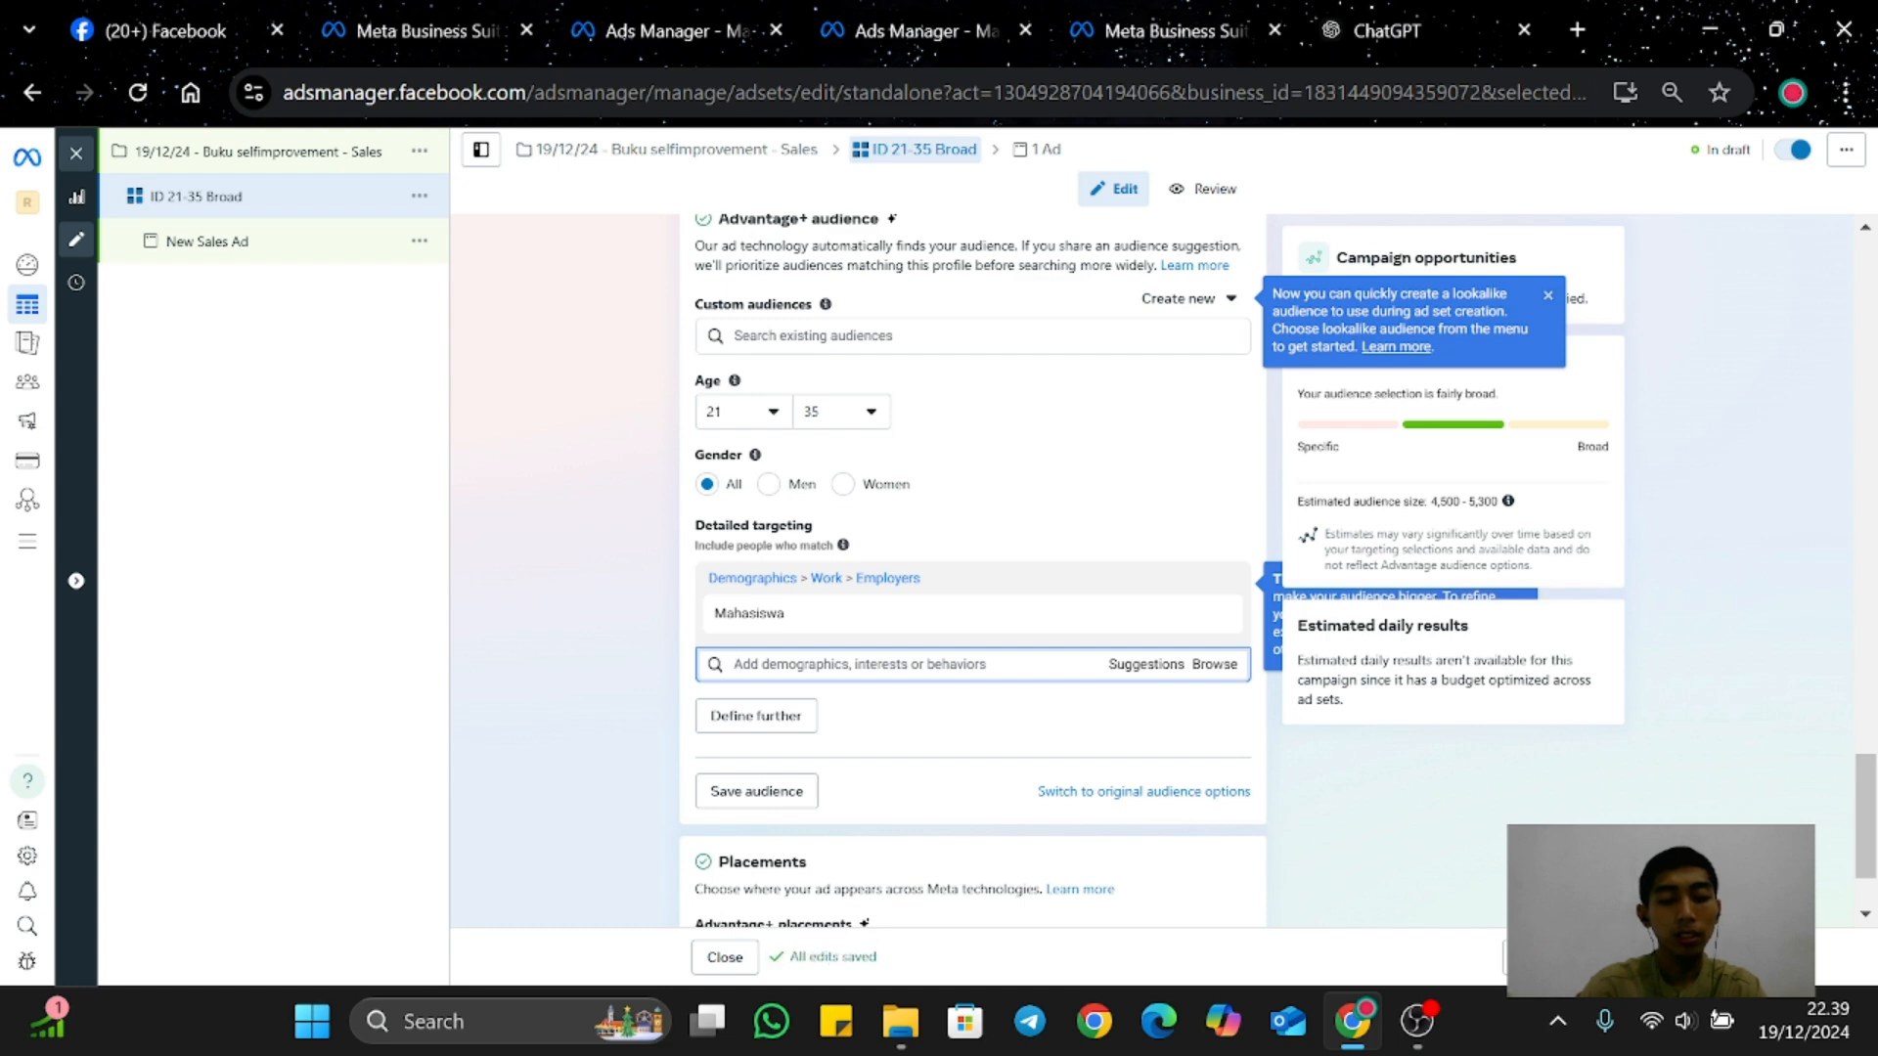
Step: Search detailed targeting for "pelajar" and add the additional interest Student (education)
{"action": "type", "text": "ajar"}
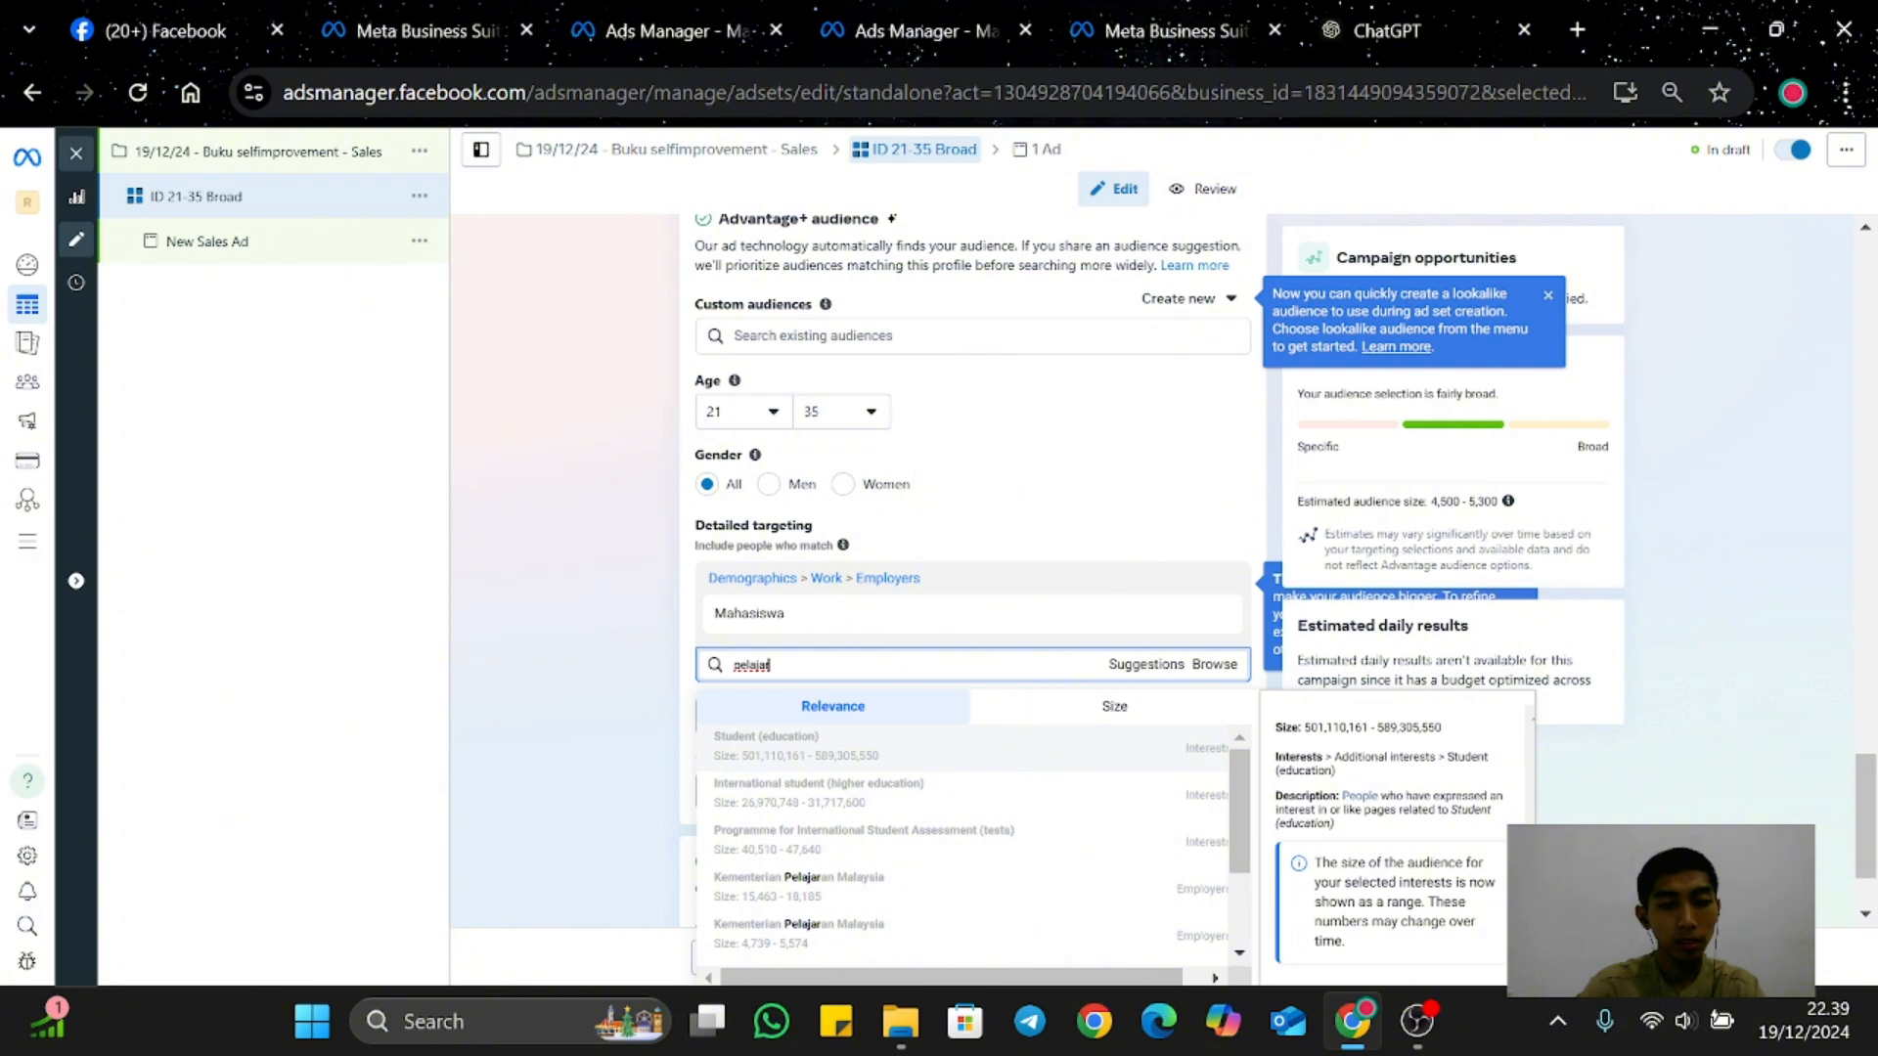
{"action": "scroll", "coordinate": [808, 559], "scroll_direction": "down", "scroll_amount": 1}
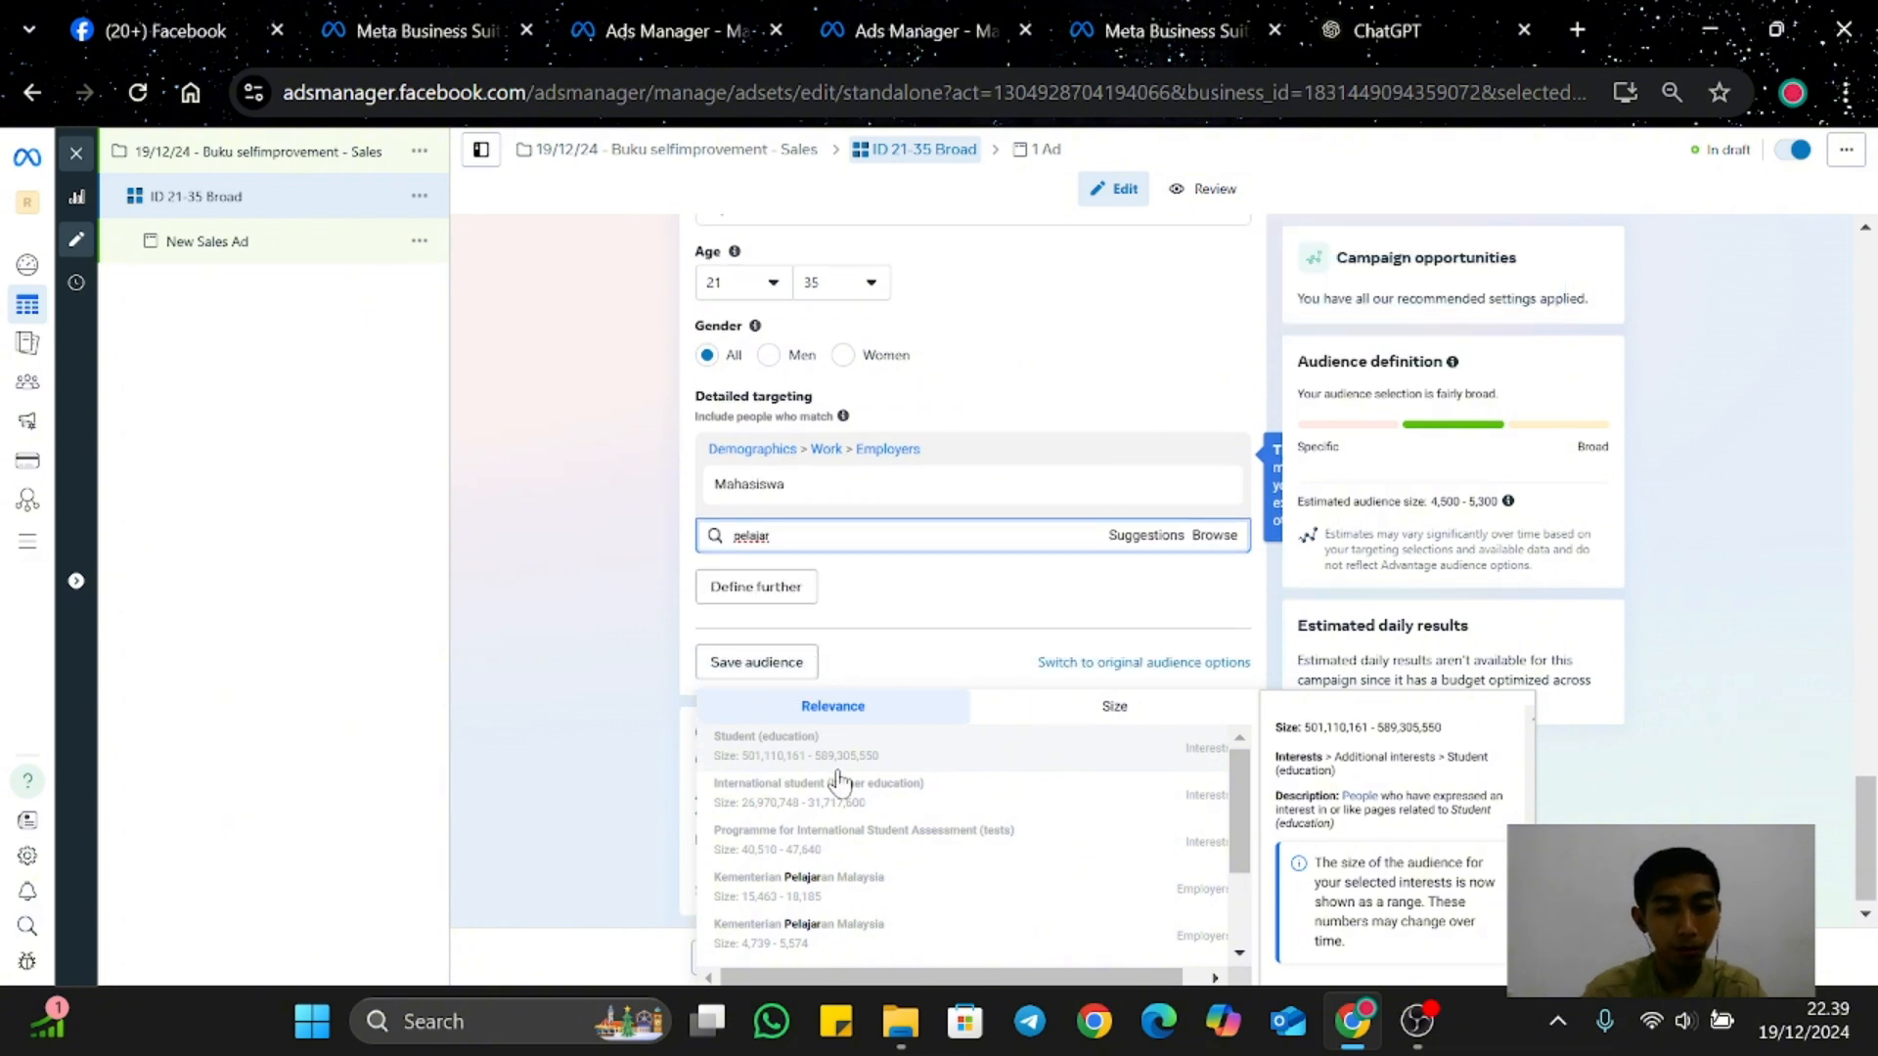
{"action": "scroll", "coordinate": [845, 794], "scroll_direction": "down", "scroll_amount": 2}
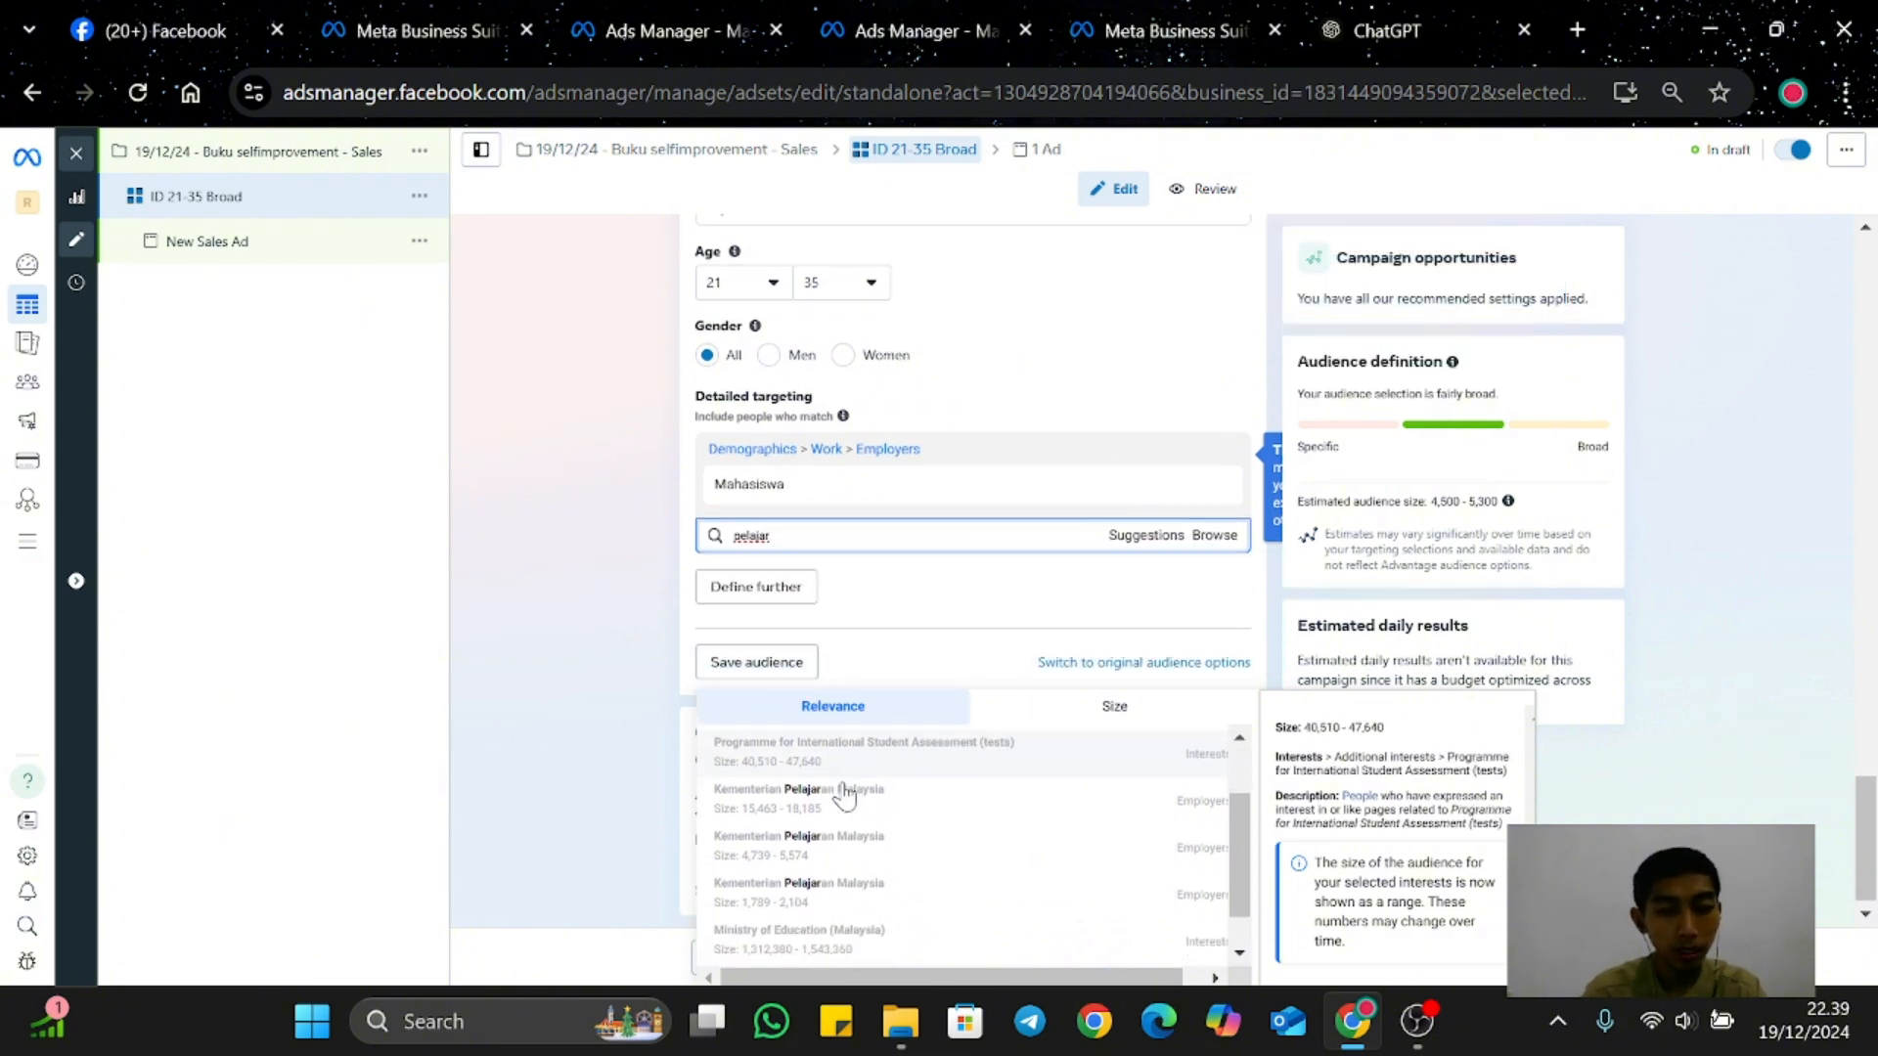
{"action": "scroll", "coordinate": [842, 792], "scroll_direction": "up", "scroll_amount": 2}
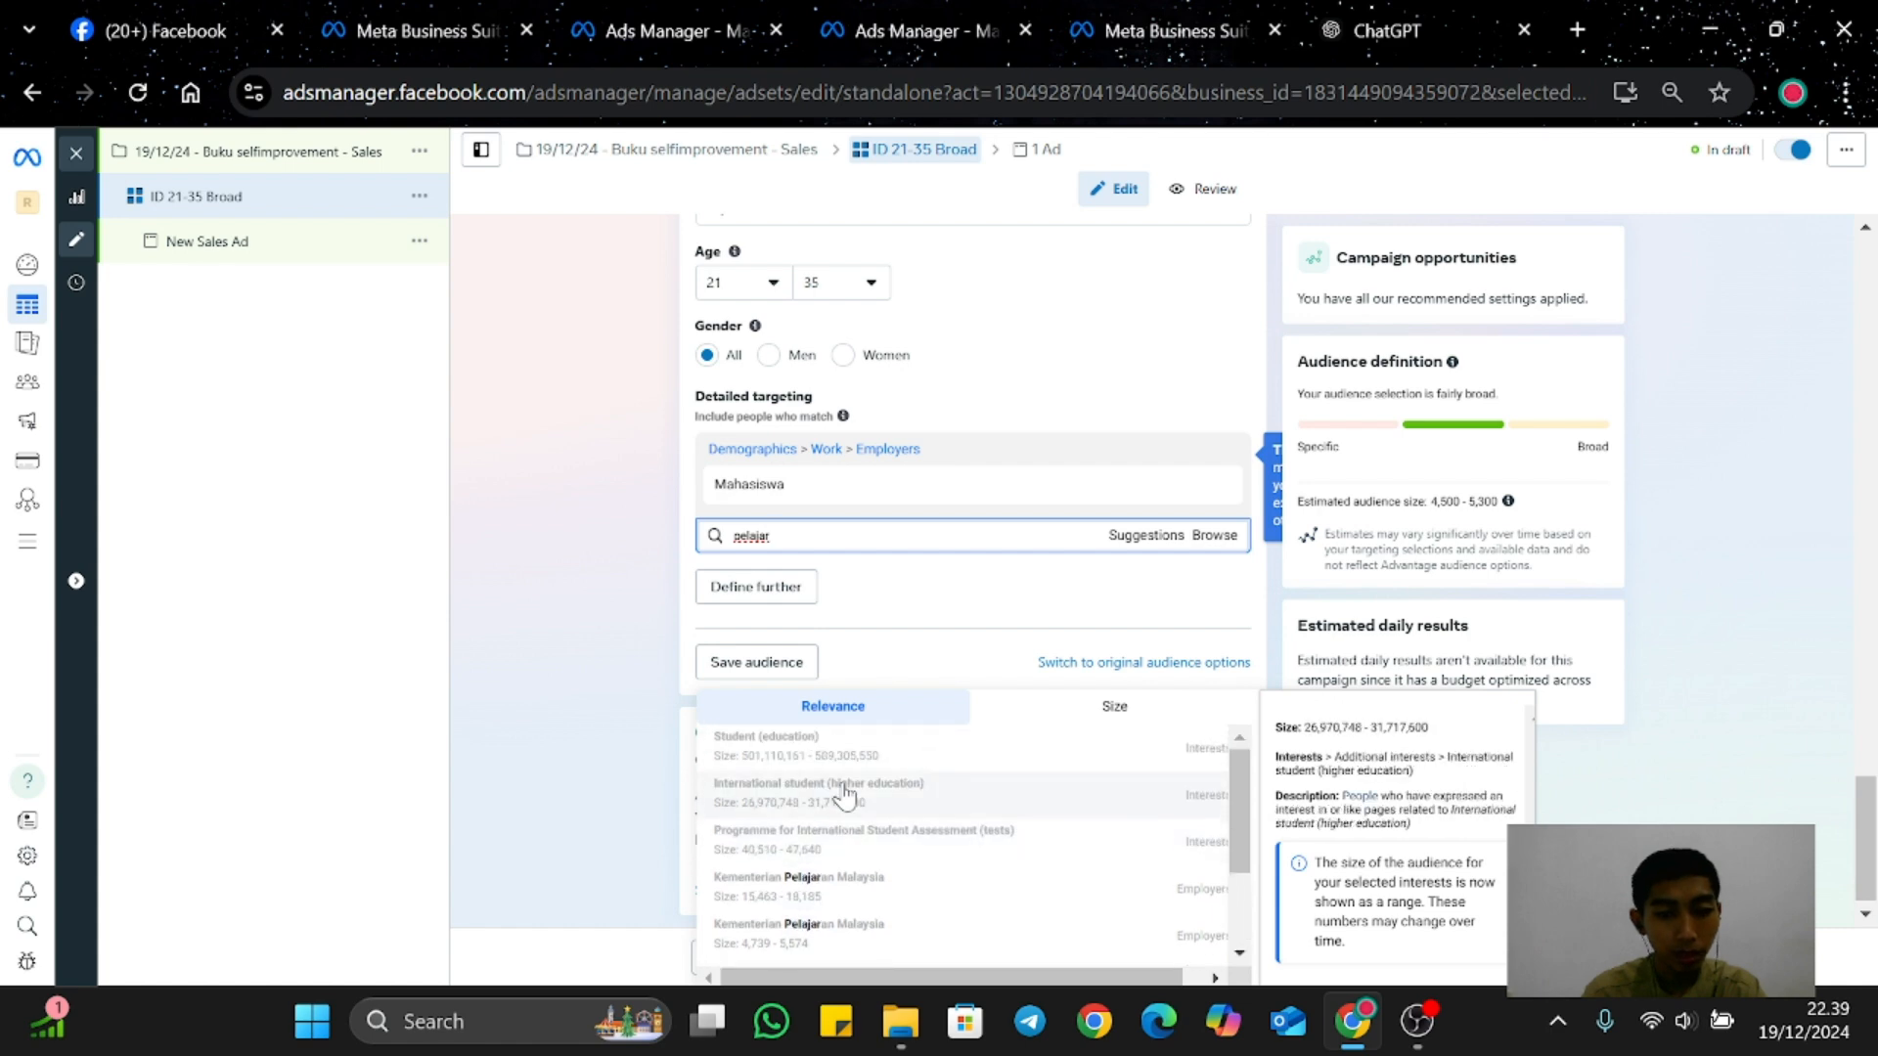
{"action": "left_click", "coordinate": [828, 742]}
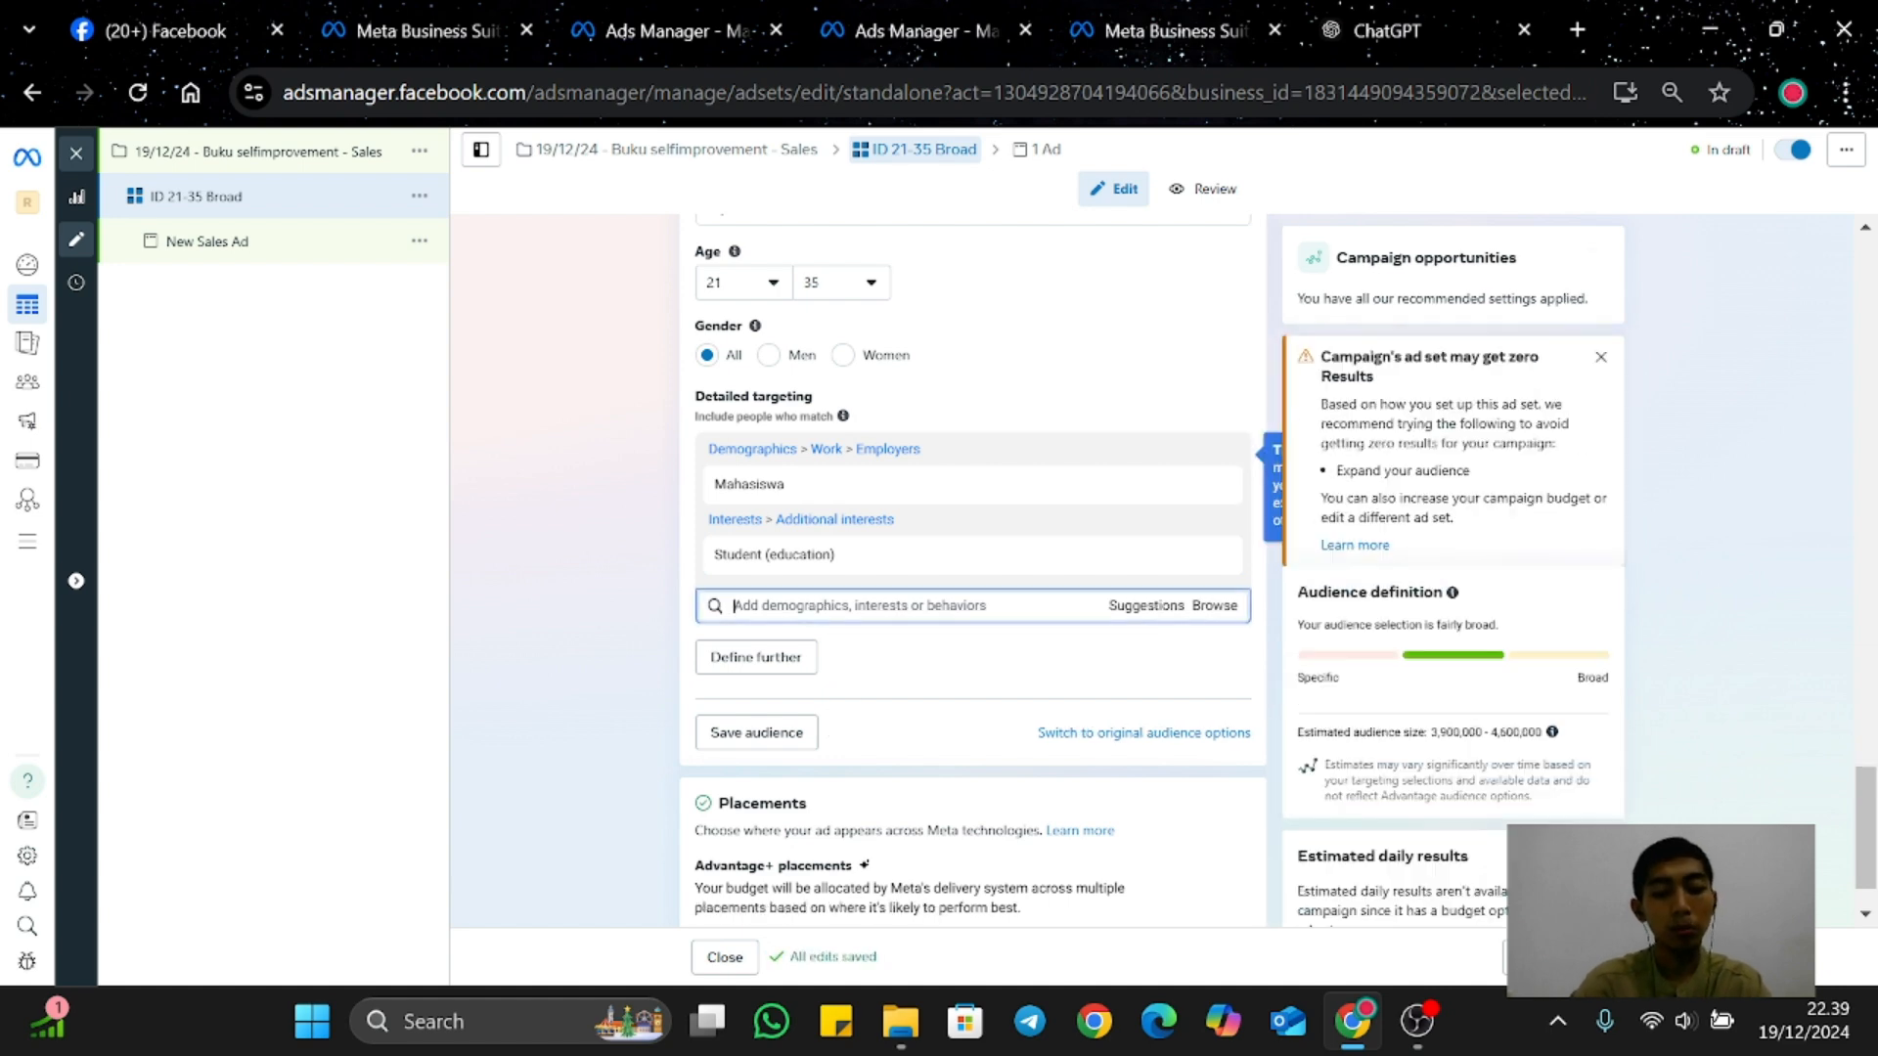
Step: Search detailed targeting for "karyawan", add the employer karyawan swasta, and continue to the New Sales Ad settings
{"action": "type", "text": "karyawan"}
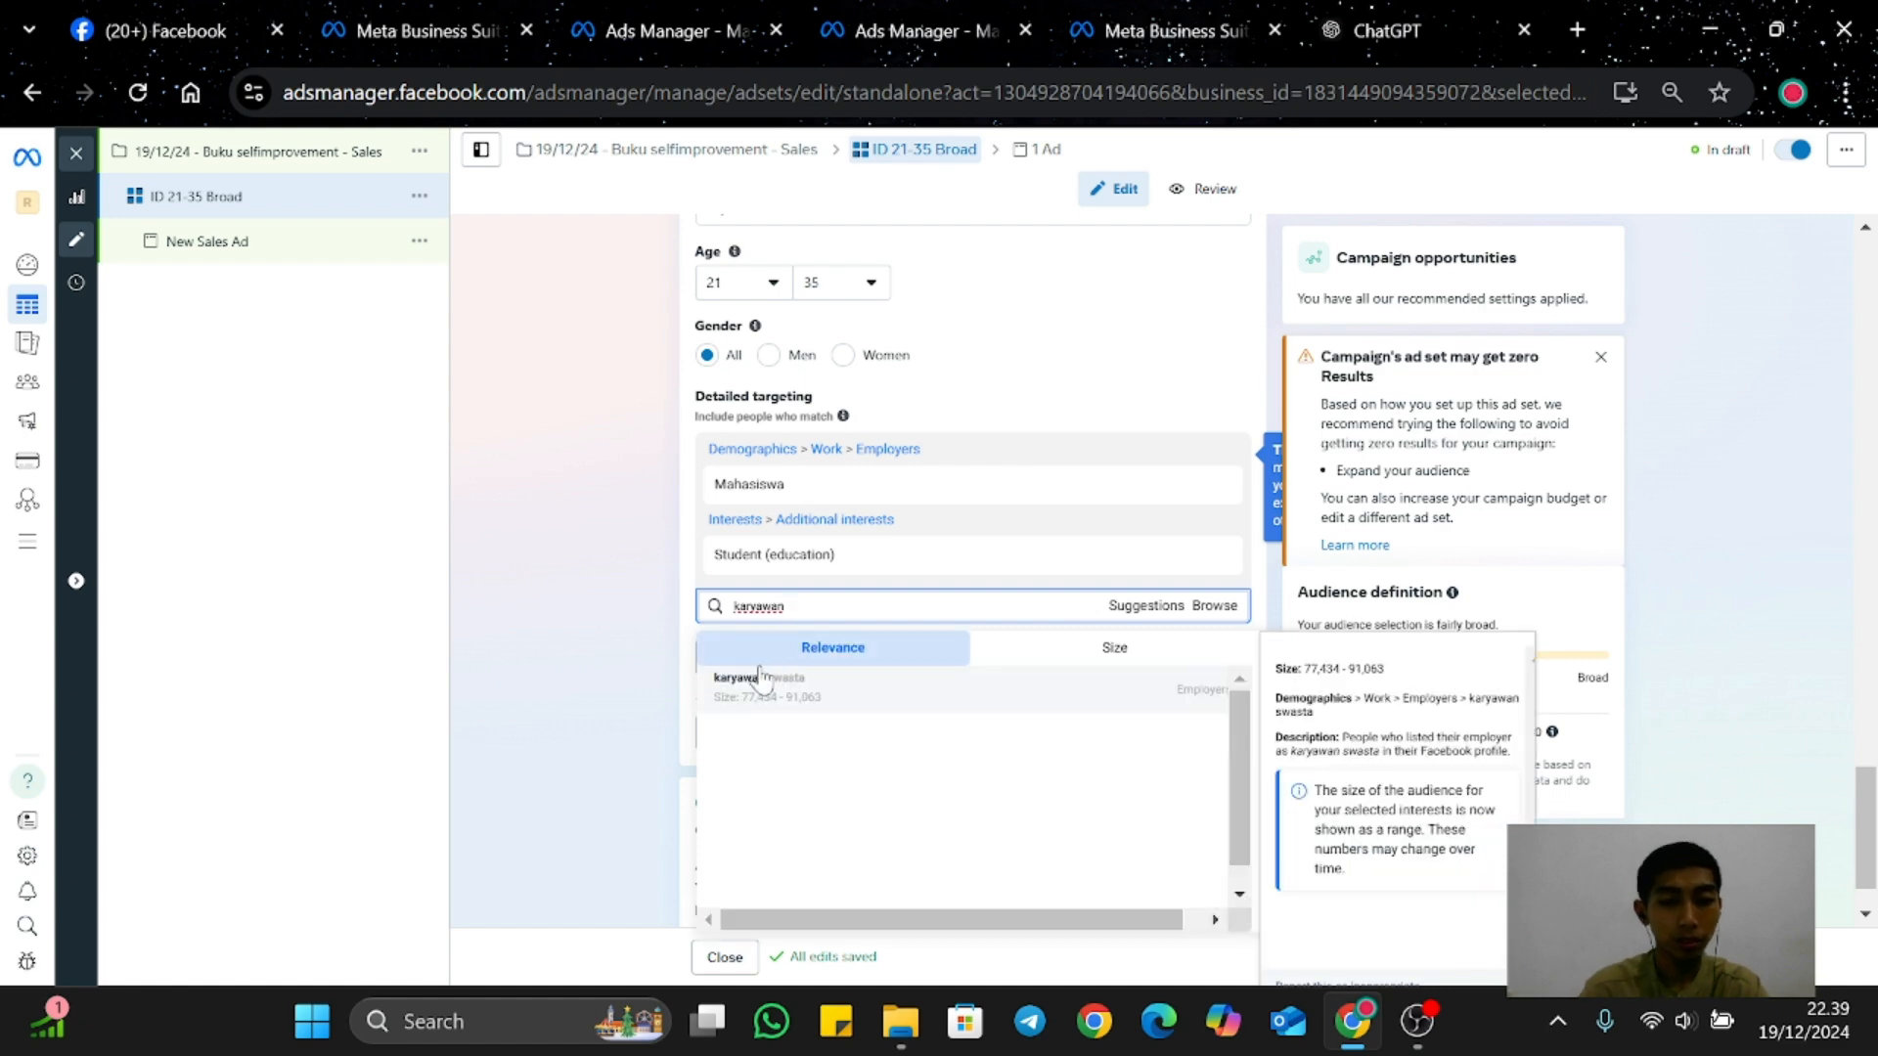
{"action": "left_click", "coordinate": [761, 689]}
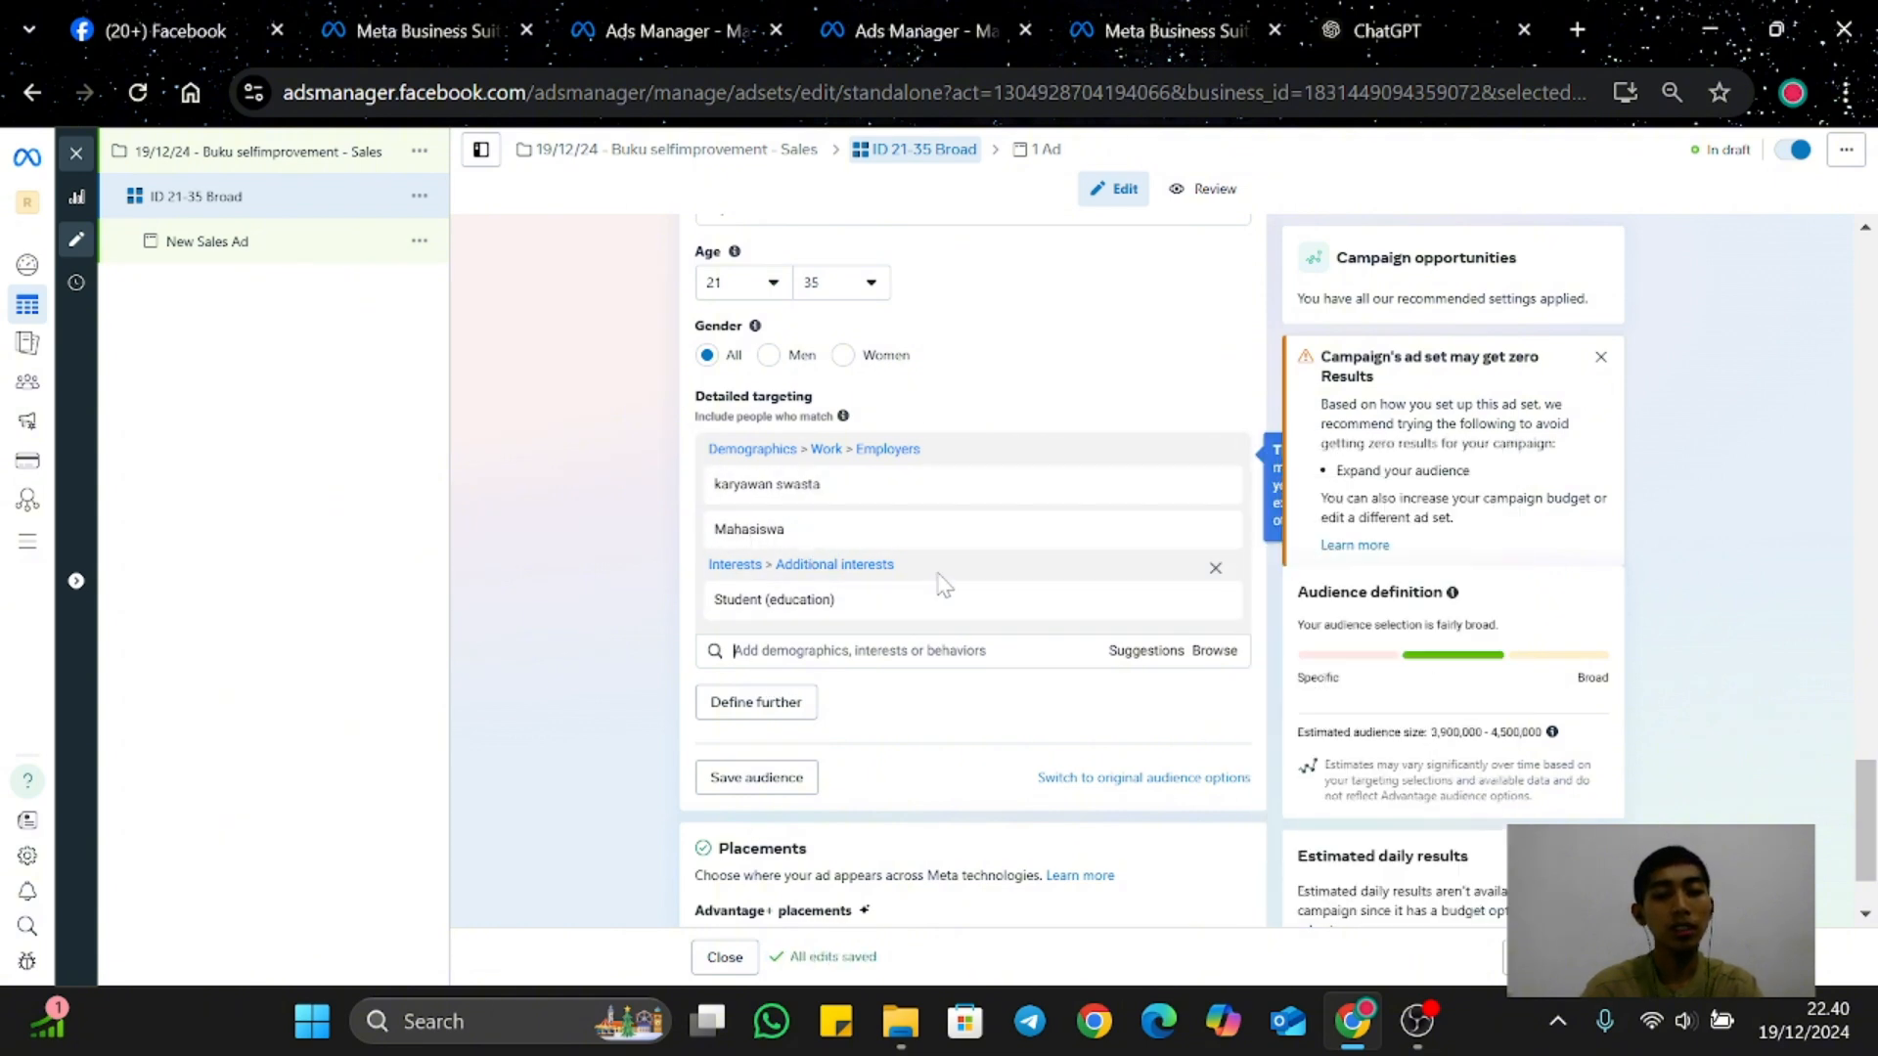
{"action": "scroll", "coordinate": [890, 510], "scroll_direction": "down", "scroll_amount": 1}
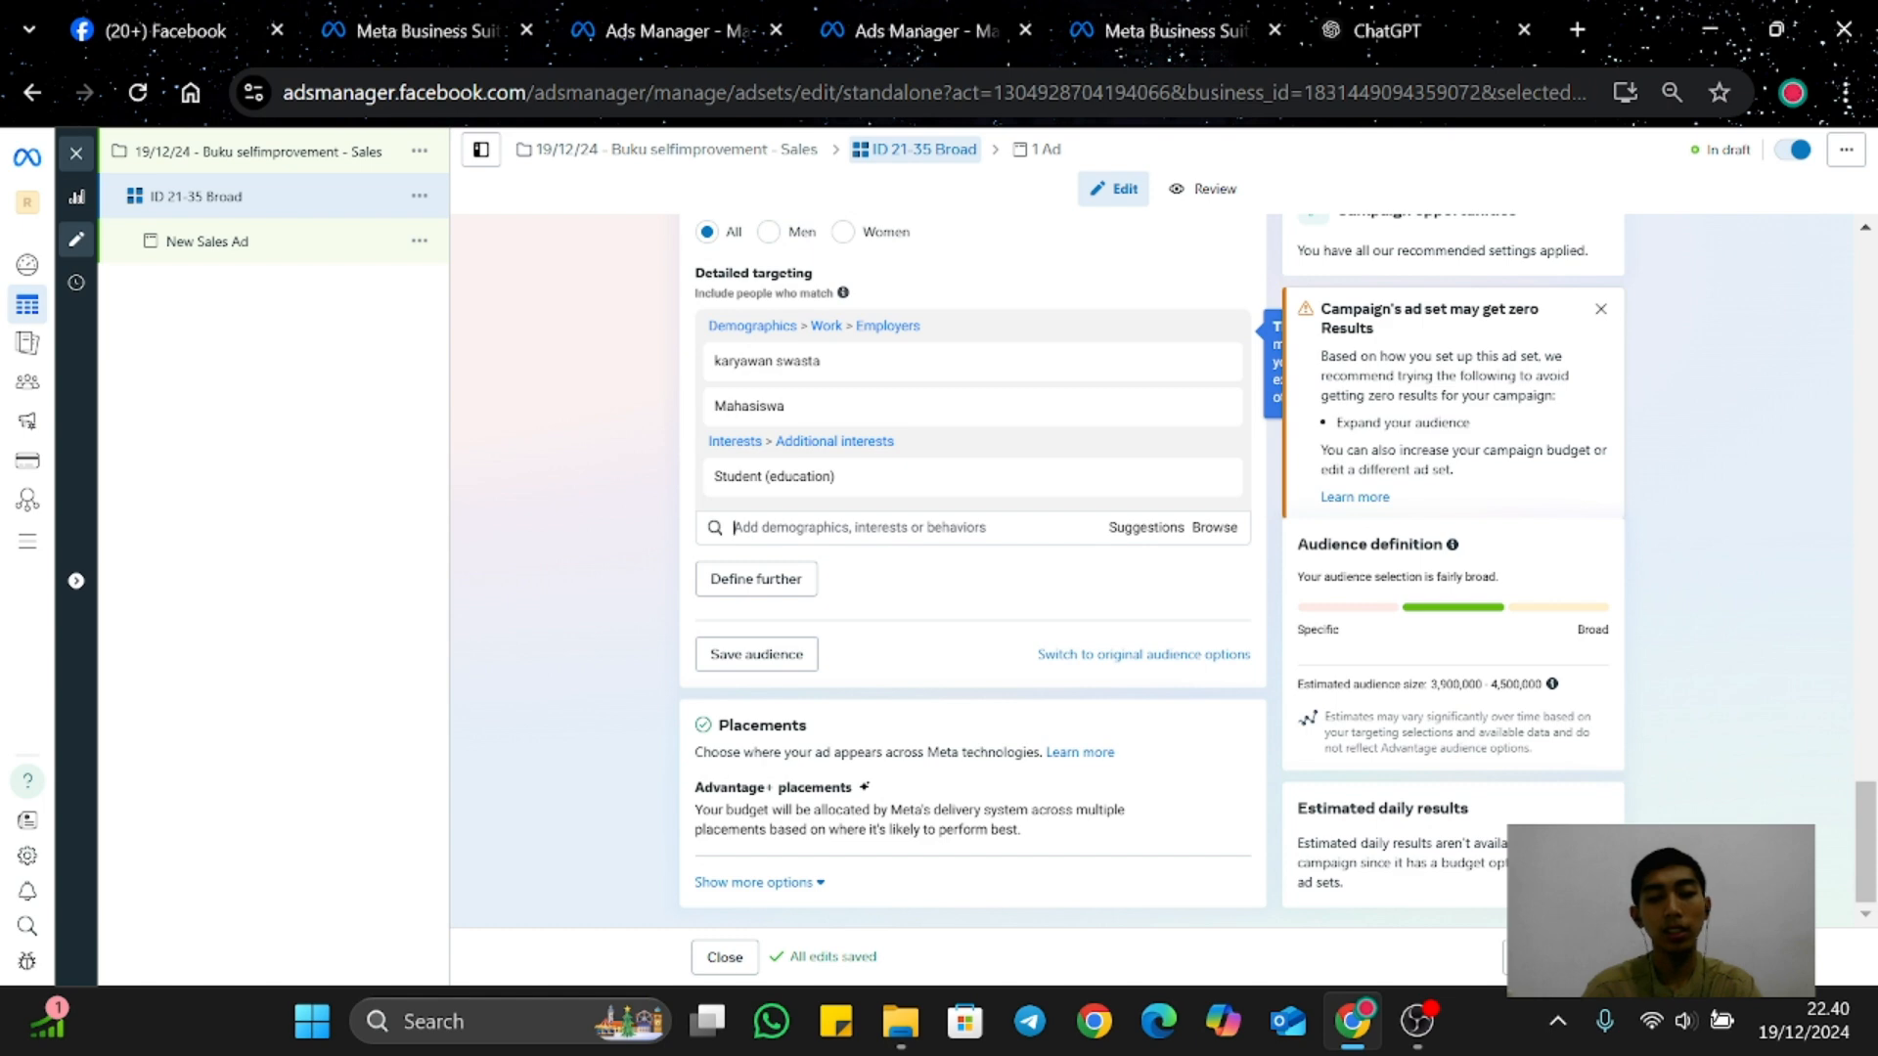
{"action": "left_click", "coordinate": [1592, 958]}
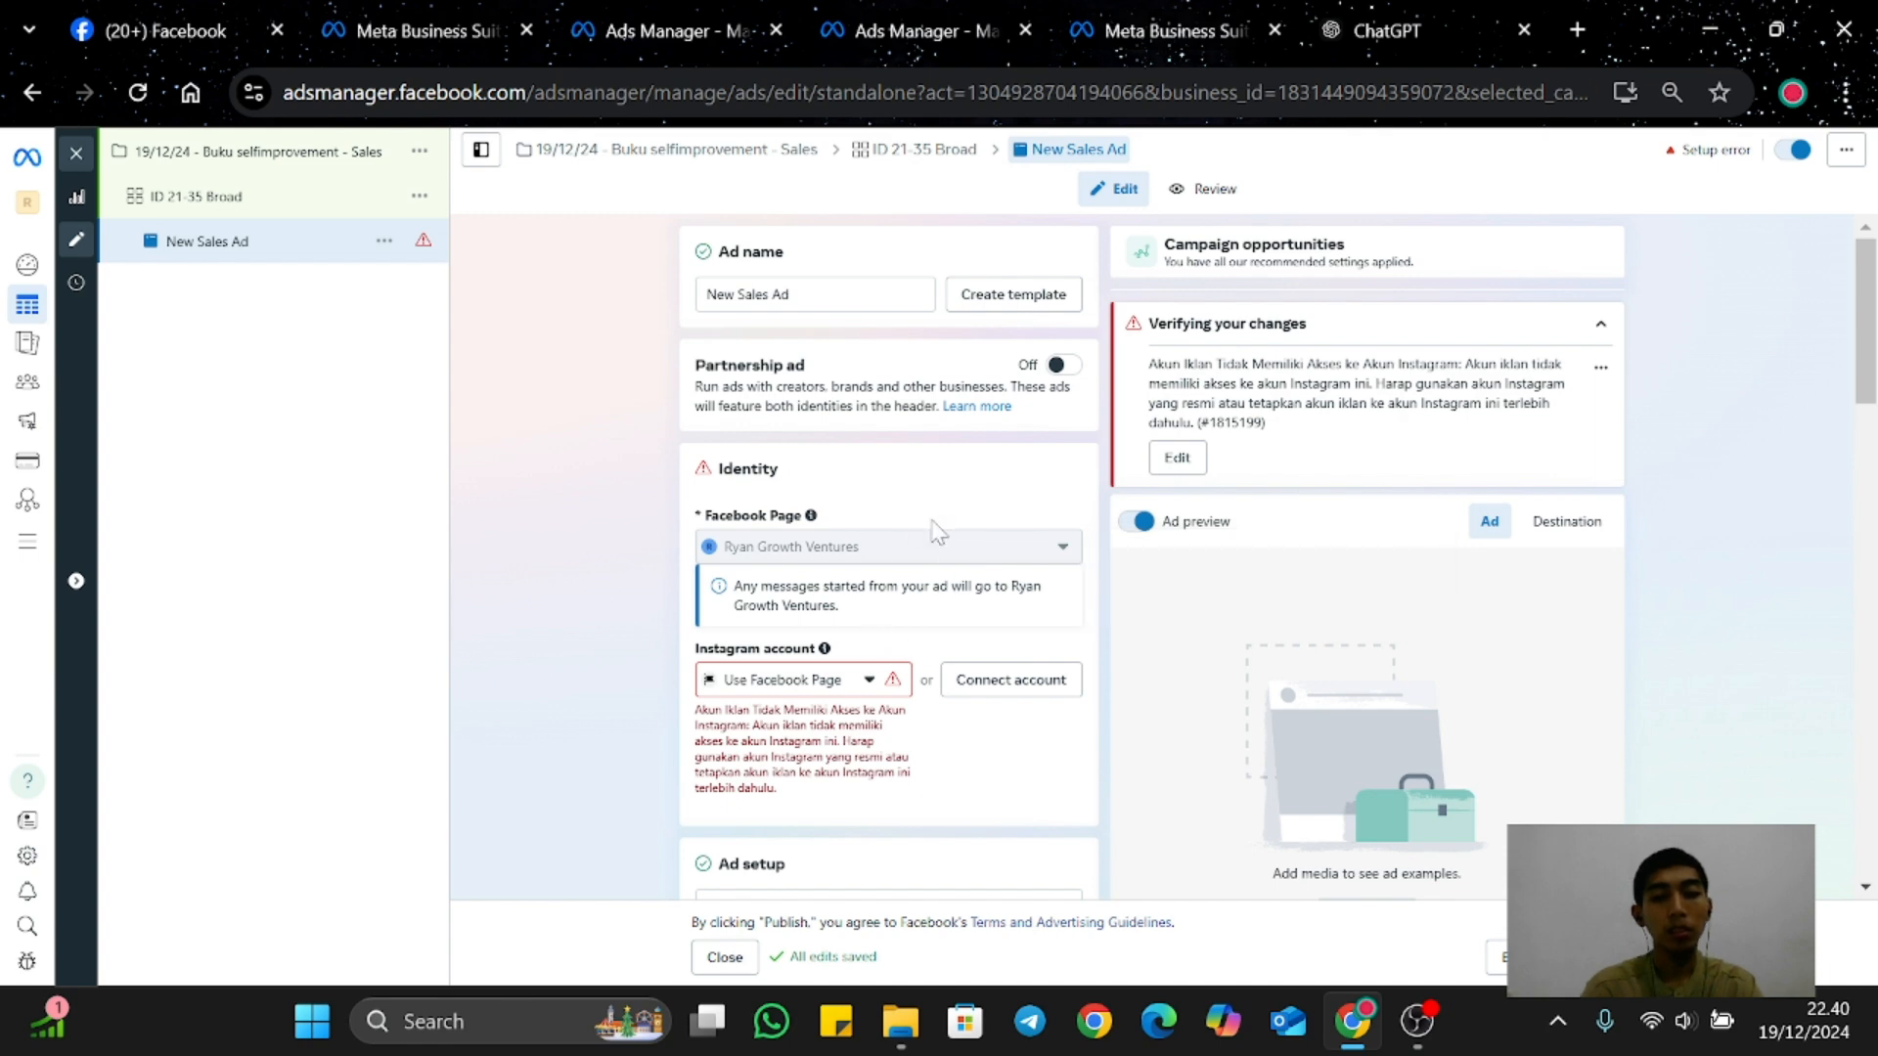
Step: Rename the ad as "Konten 1"
{"action": "scroll", "coordinate": [937, 531], "scroll_direction": "down", "scroll_amount": 5}
{"action": "scroll", "coordinate": [937, 531], "scroll_direction": "up", "scroll_amount": 5}
{"action": "scroll", "coordinate": [937, 531], "scroll_direction": "down", "scroll_amount": 1}
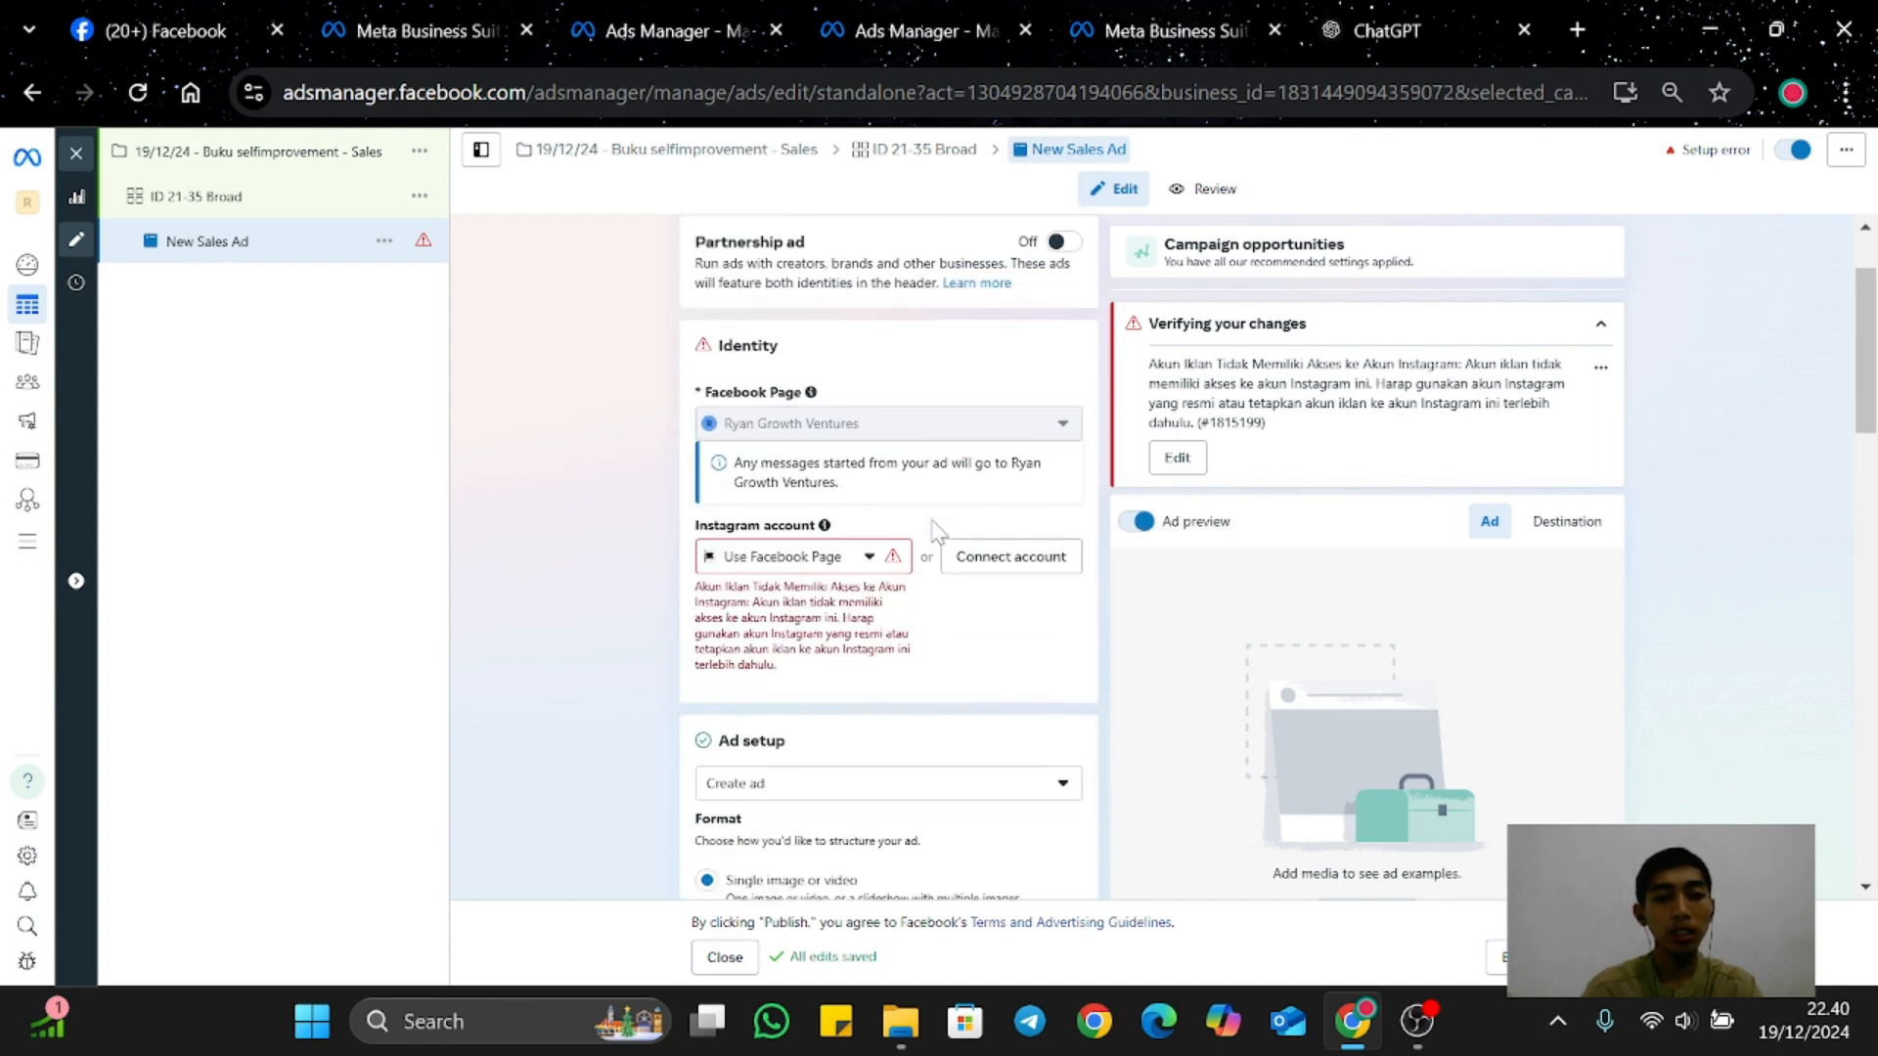
{"action": "scroll", "coordinate": [934, 532], "scroll_direction": "down", "scroll_amount": 8}
{"action": "scroll", "coordinate": [934, 532], "scroll_direction": "up", "scroll_amount": 9}
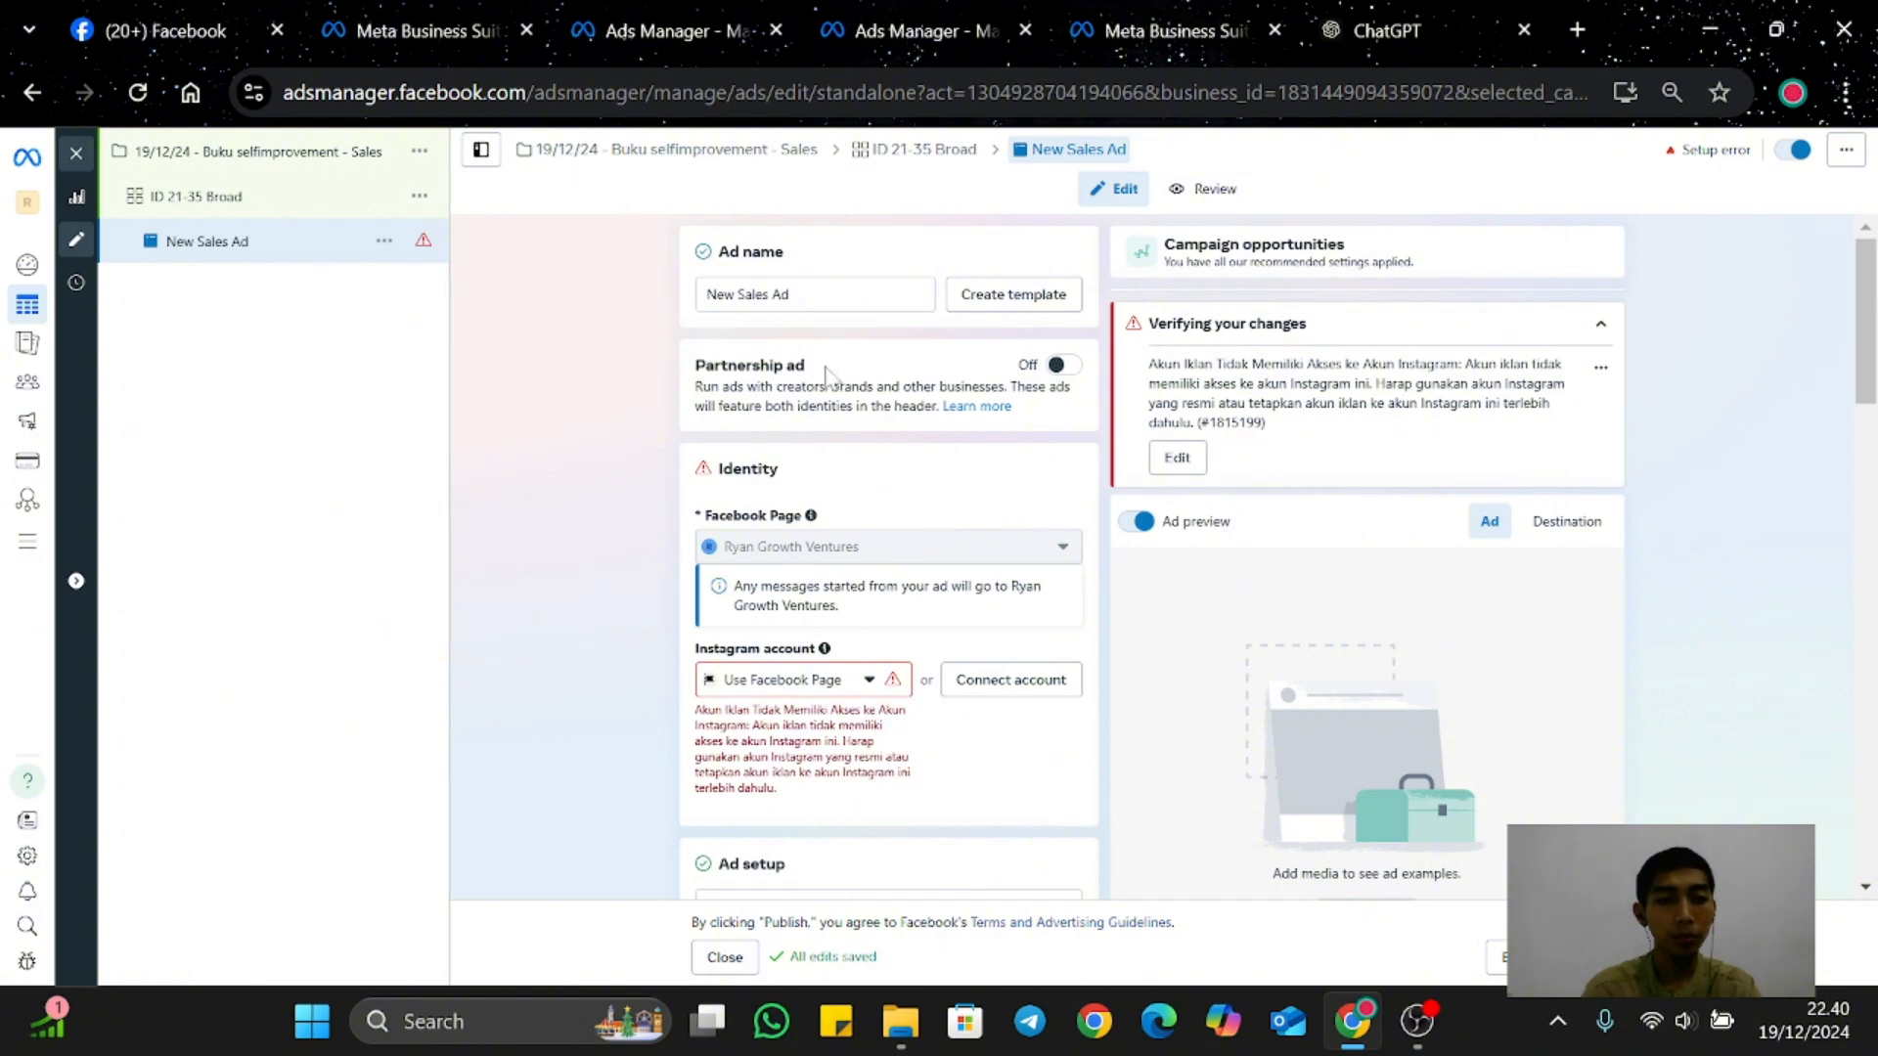
{"action": "left_click", "coordinate": [916, 296]}
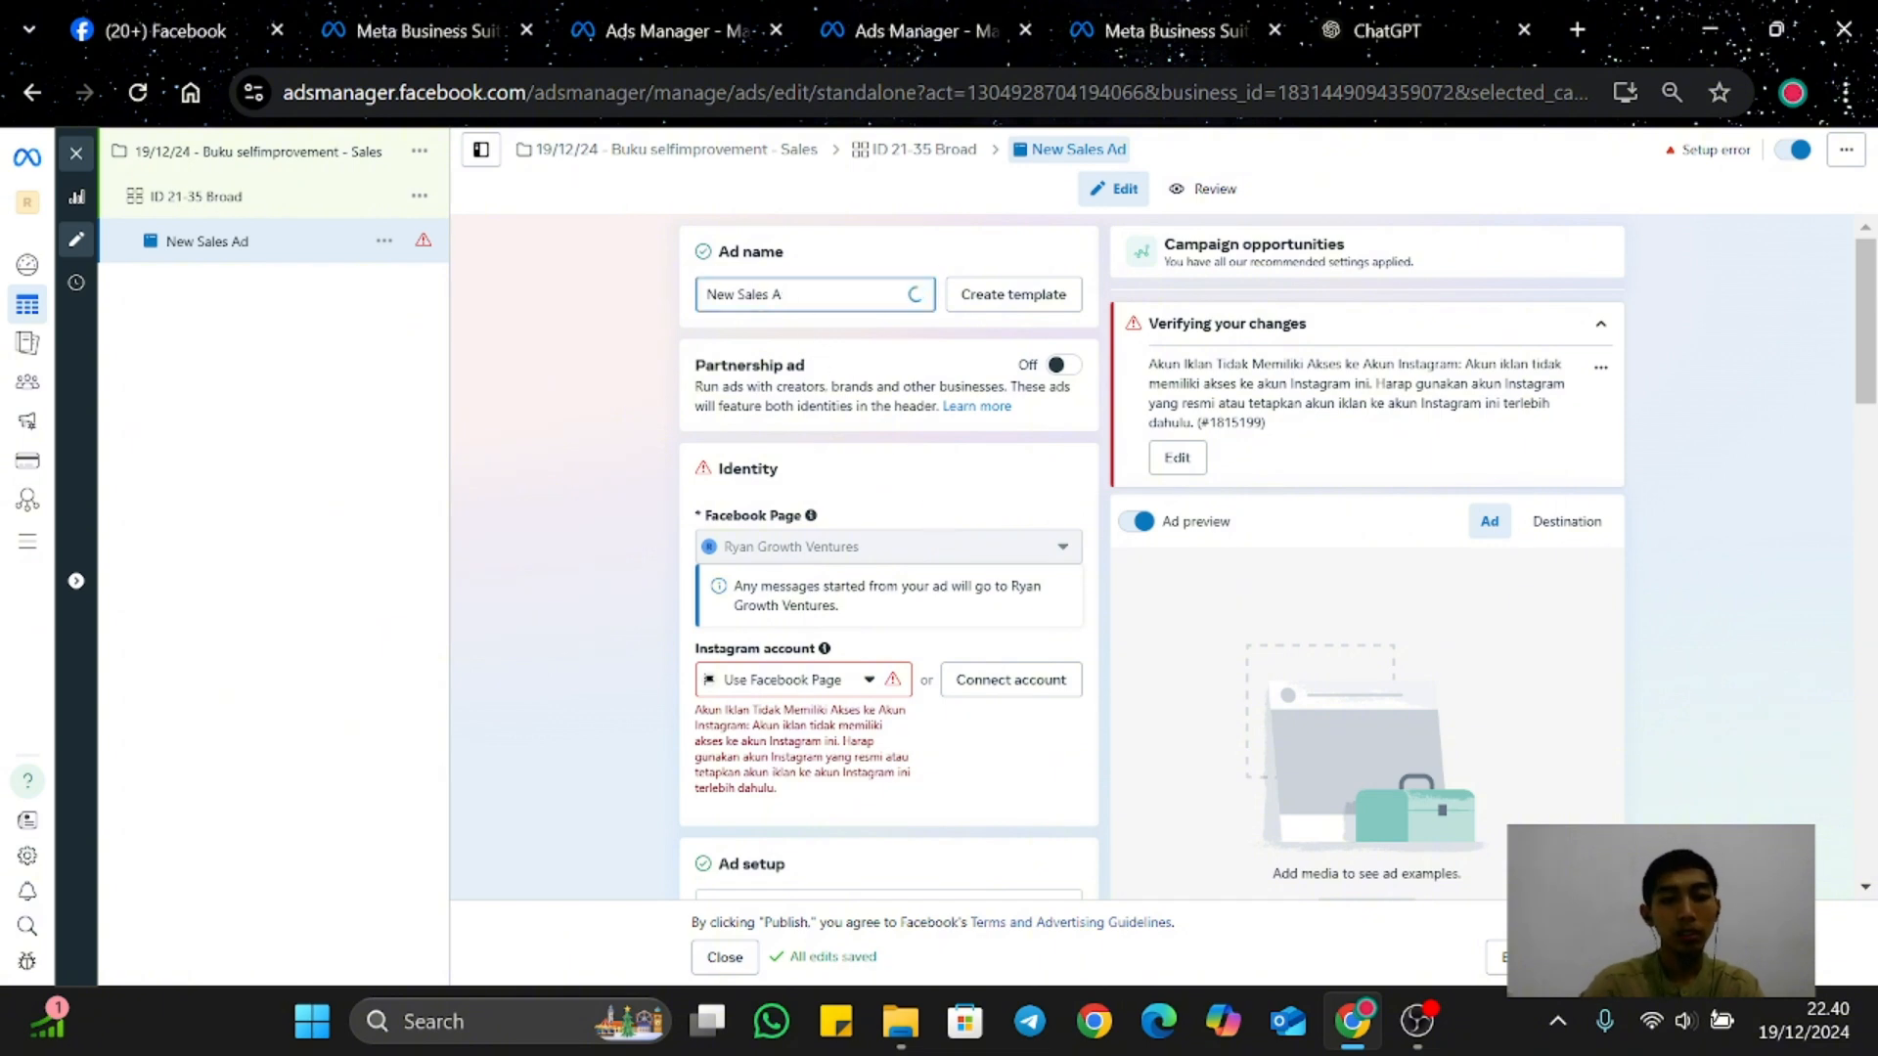
{"action": "key", "text": "BackSpace"}
{"action": "key", "text": "BackSpace"}
{"action": "key", "text": "BackSpace"}
{"action": "key", "text": "BackSpace"}
{"action": "key", "text": "BackSpace"}
{"action": "key", "text": "BackSpace"}
{"action": "key", "text": "BackSpace"}
{"action": "key", "text": "BackSpace"}
{"action": "key", "text": "BackSpace"}
{"action": "key", "text": "BackSpace"}
{"action": "key", "text": "BackSpace"}
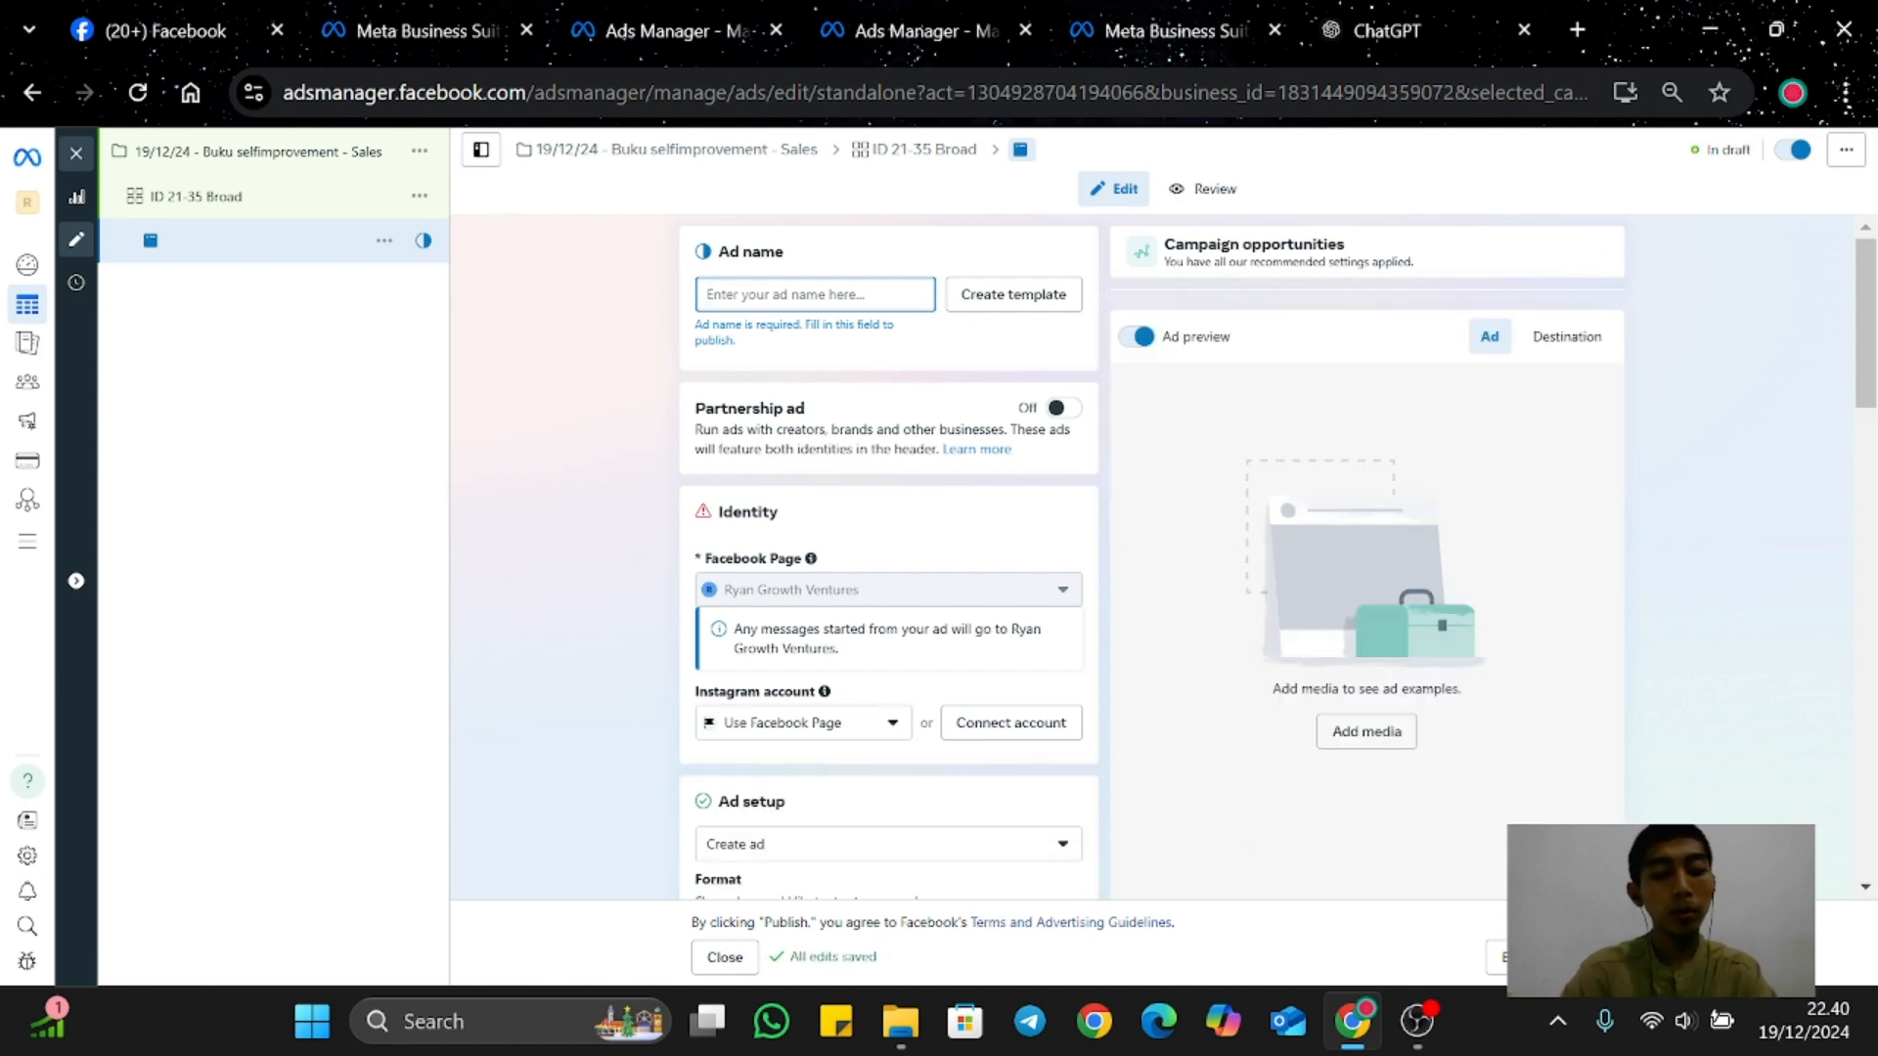
{"action": "type", "text": "dK"}
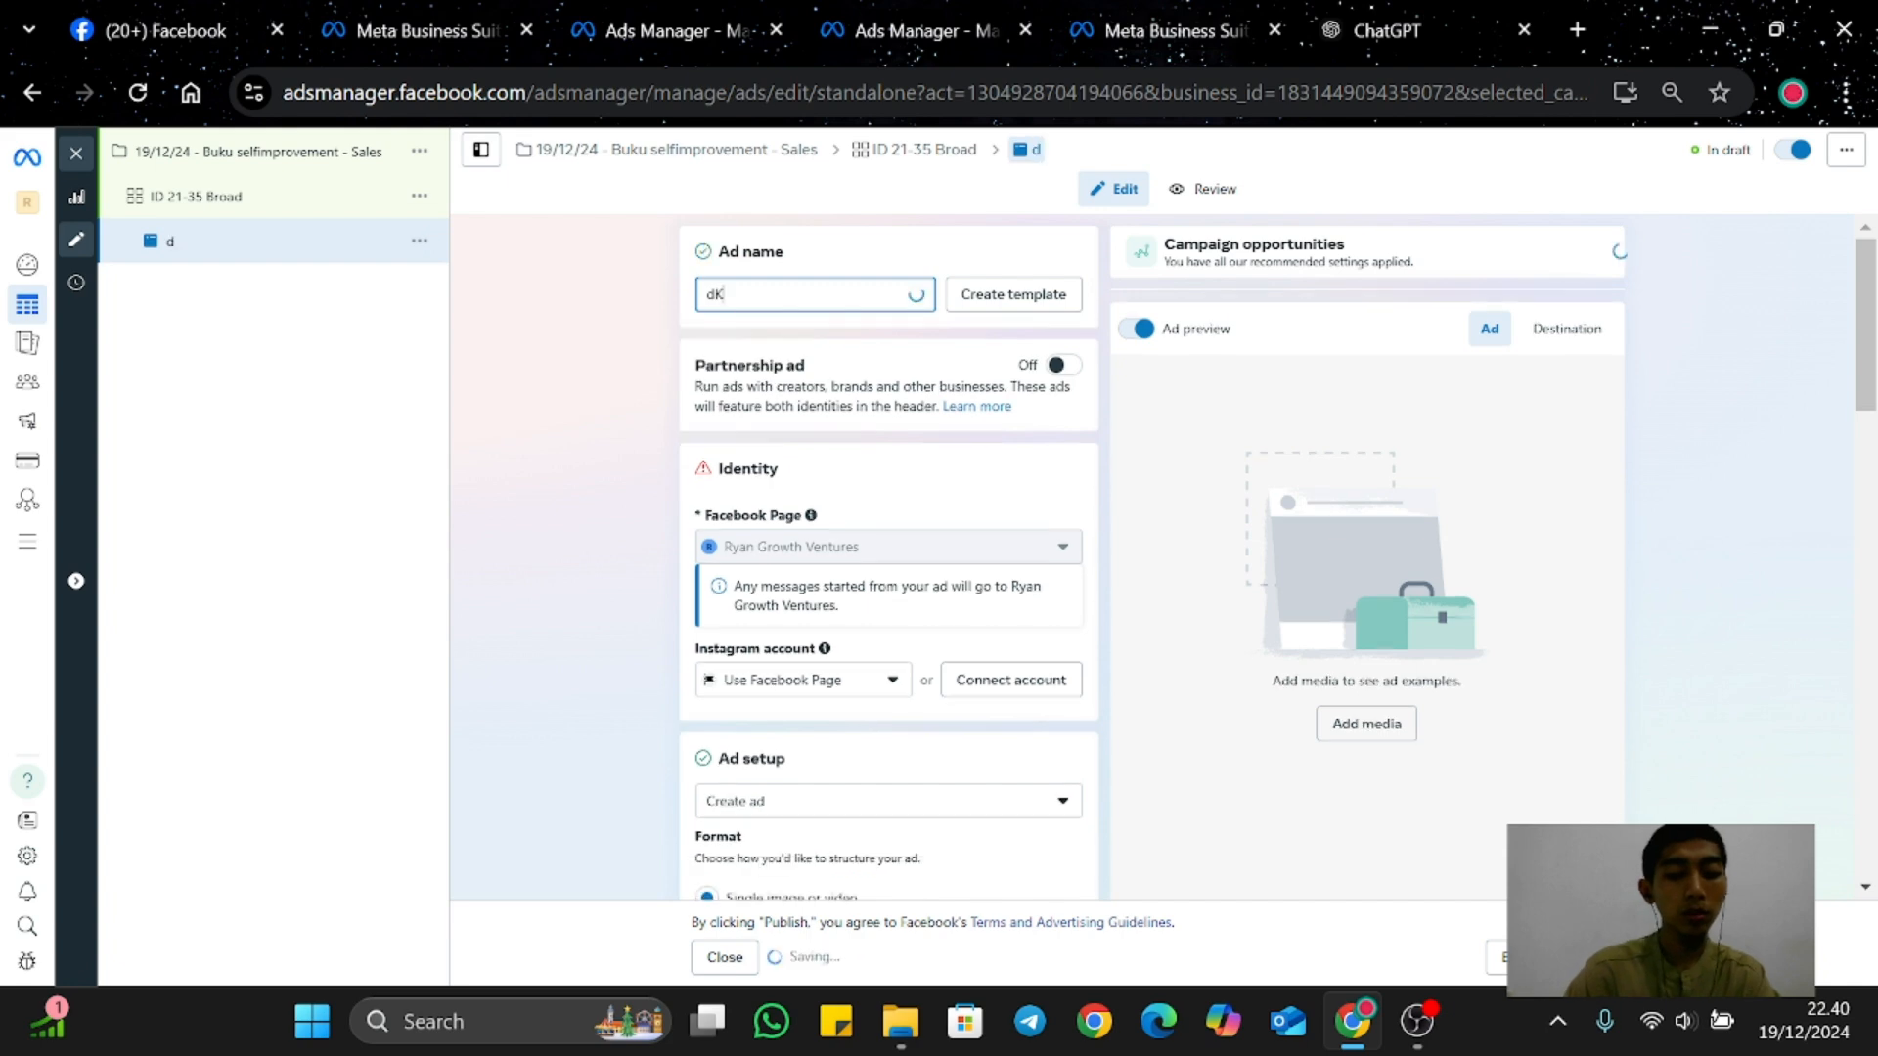
{"action": "type", "text": "onten"}
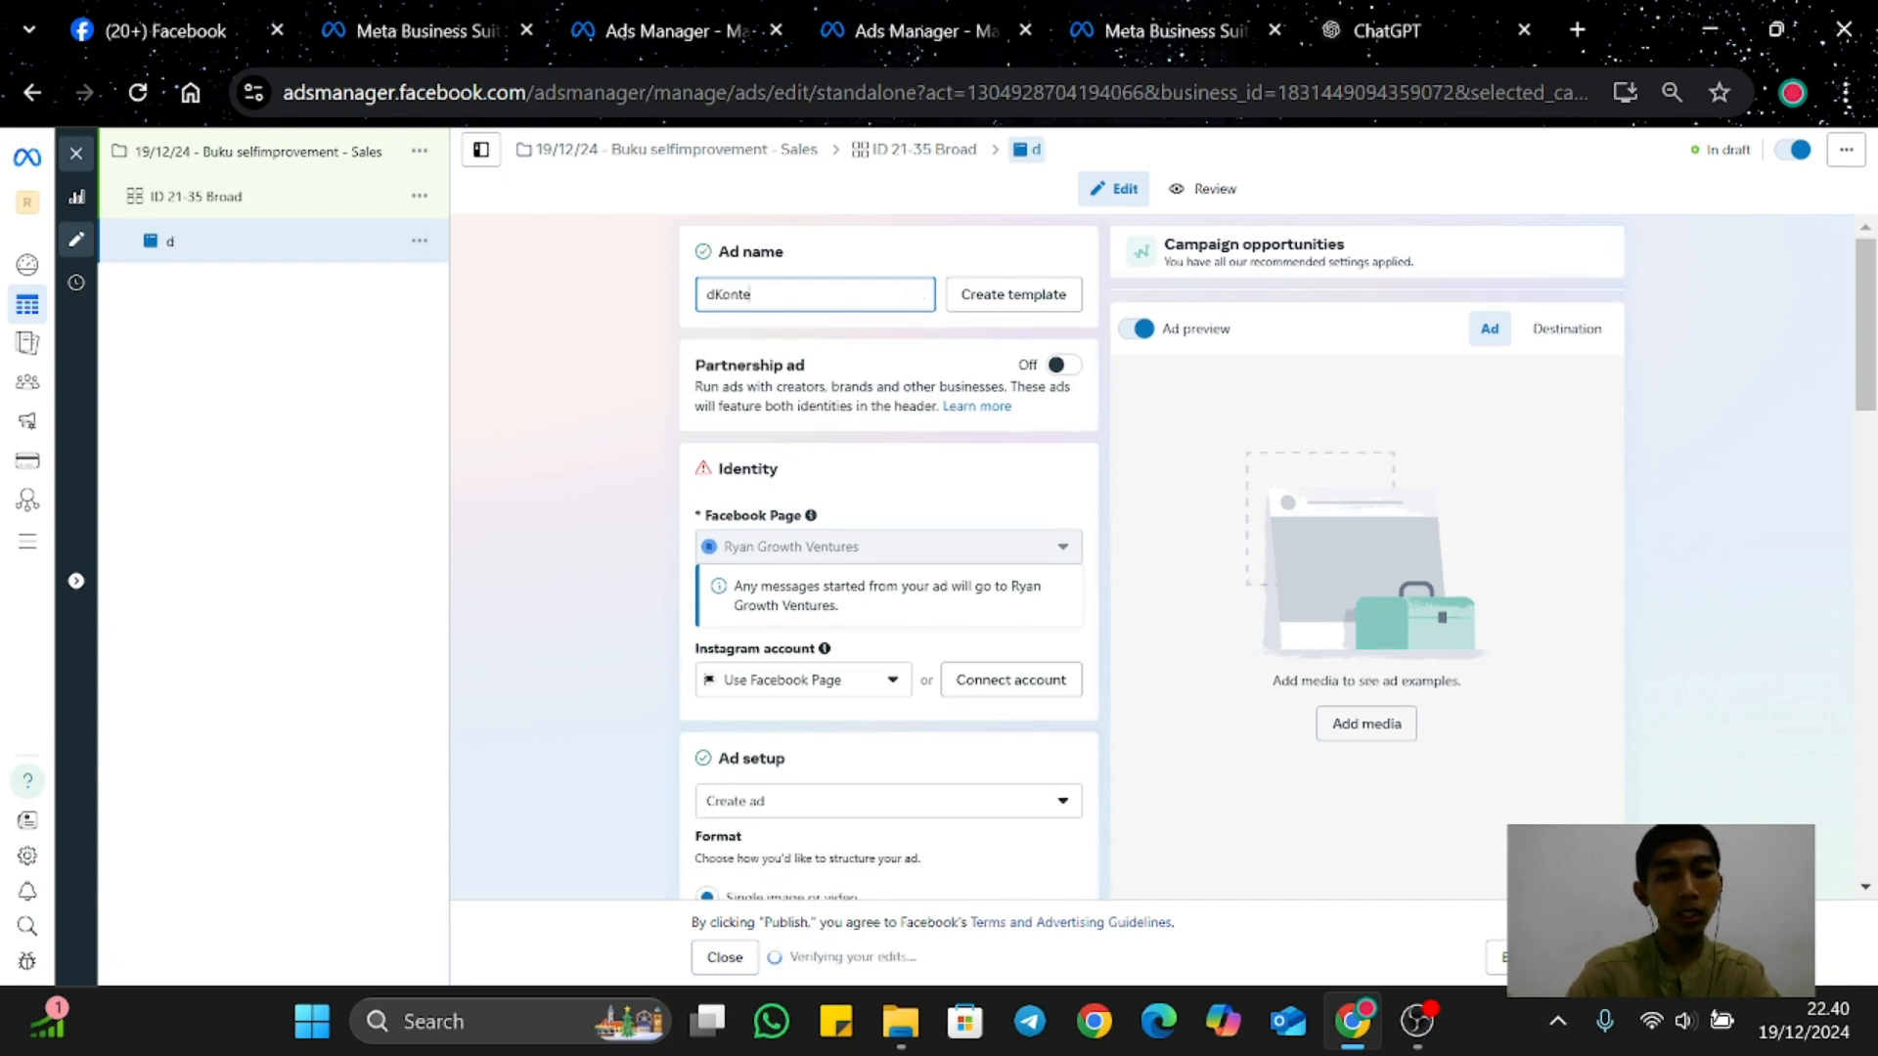
{"action": "key", "text": "BackSpace"}
{"action": "key", "text": "BackSpace"}
{"action": "key", "text": "BackSpace"}
{"action": "key", "text": "BackSpace"}
{"action": "key", "text": "BackSpace"}
{"action": "key", "text": "BackSpace"}
{"action": "type", "text": "Konten 1"}
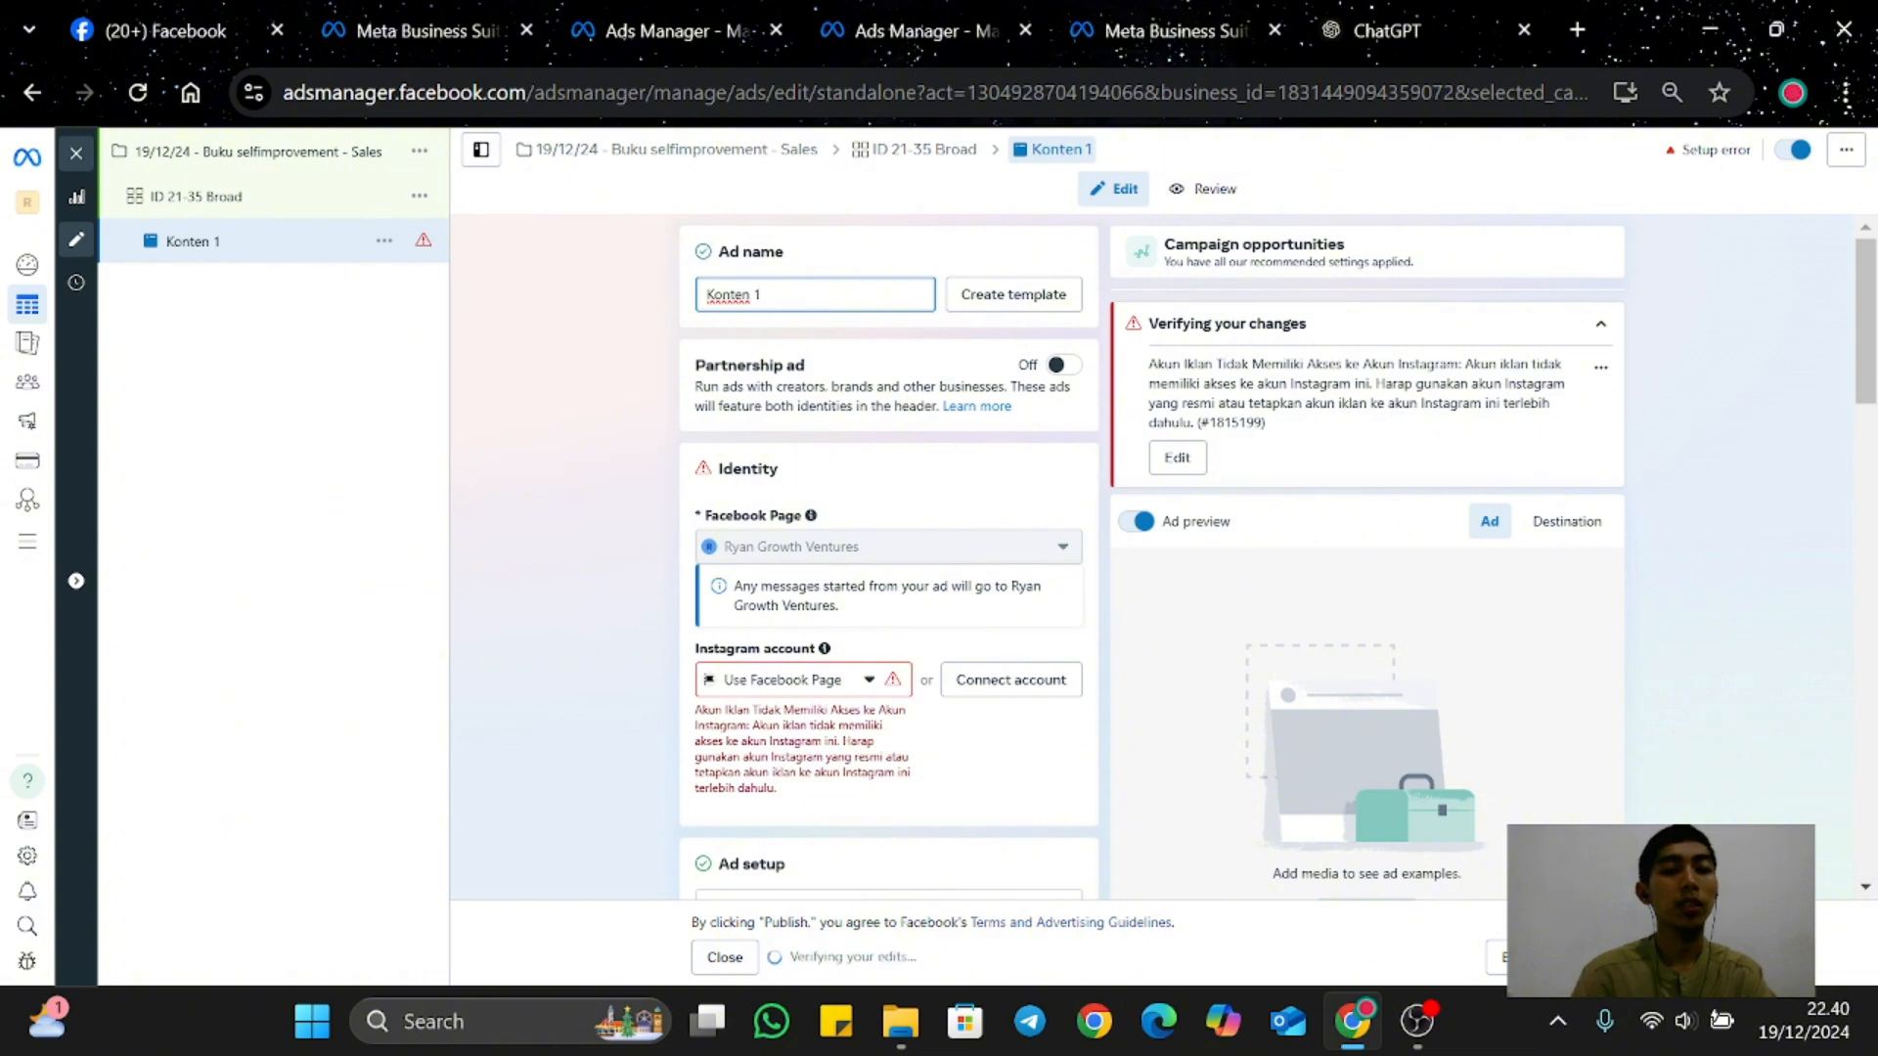
Step: Review the ad's identity and ad setup sections, including the choices for creating an ad or using an existing post
{"action": "scroll", "coordinate": [763, 276], "scroll_direction": "down", "scroll_amount": 1}
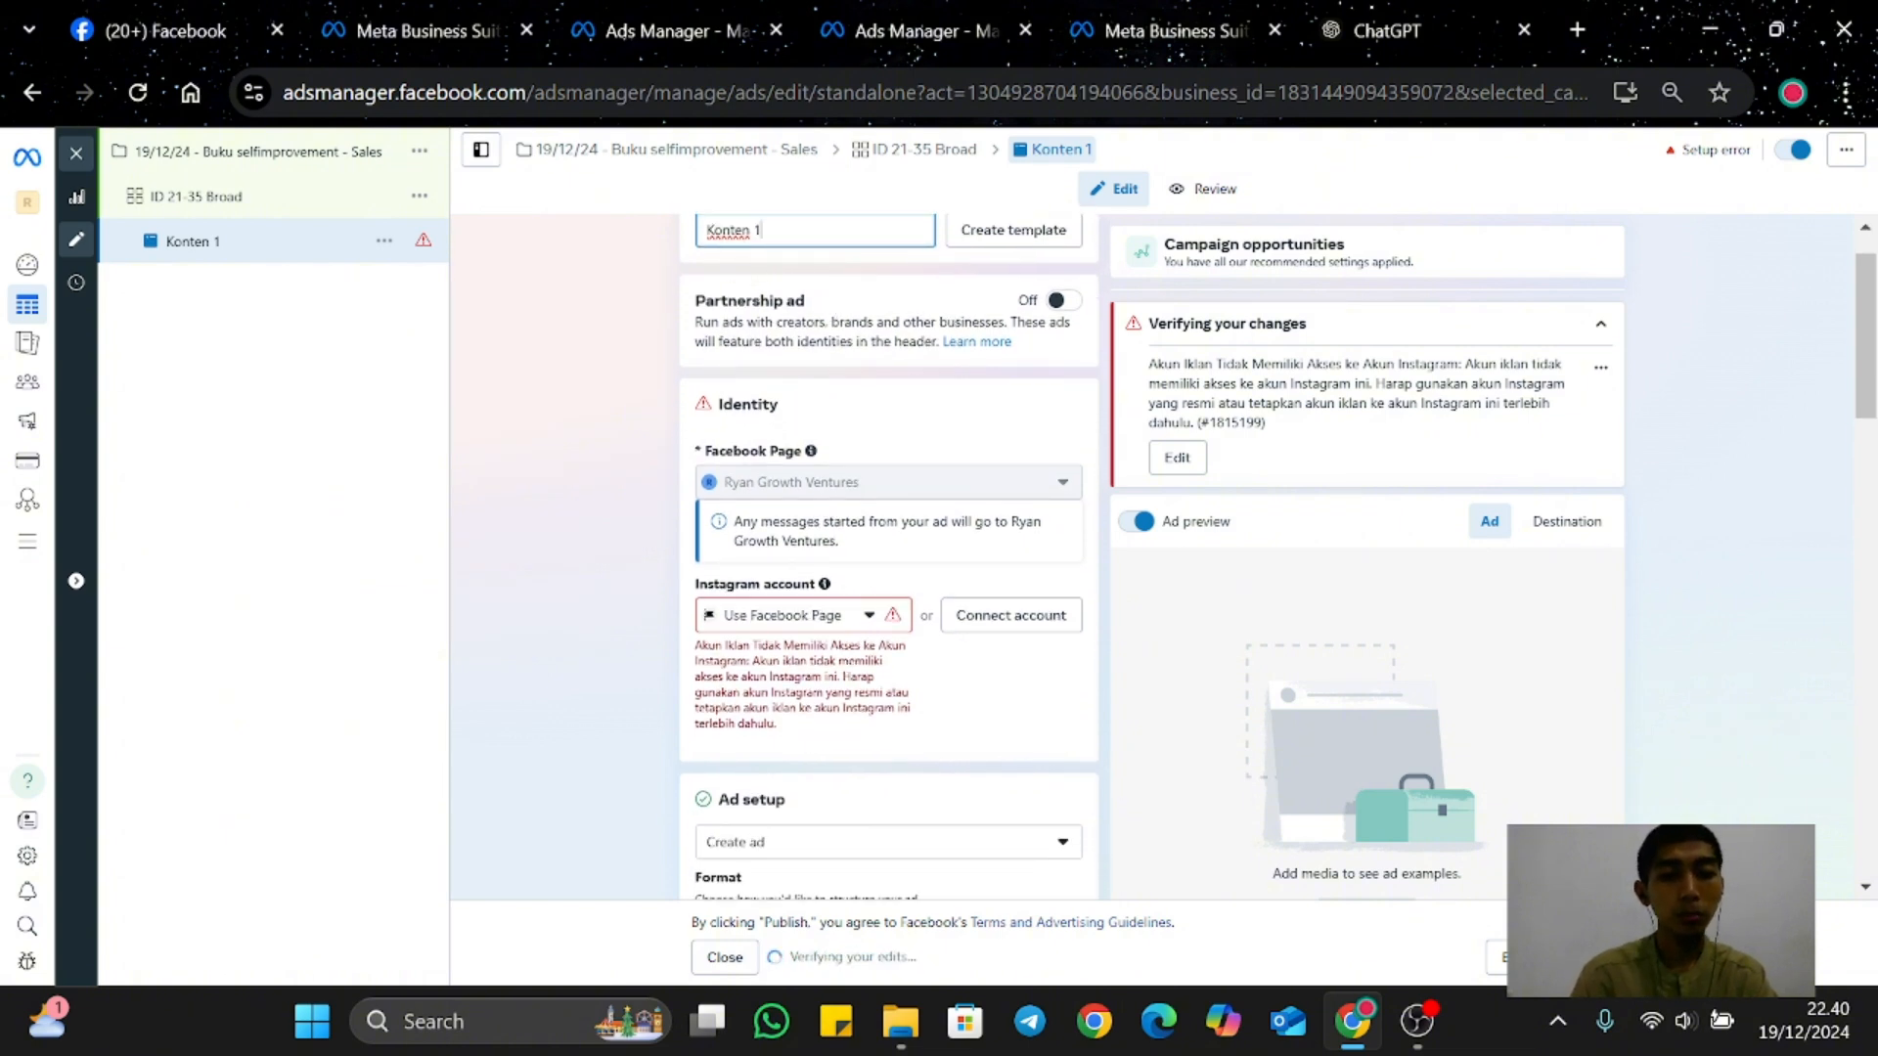
{"action": "scroll", "coordinate": [888, 557], "scroll_direction": "down", "scroll_amount": 3}
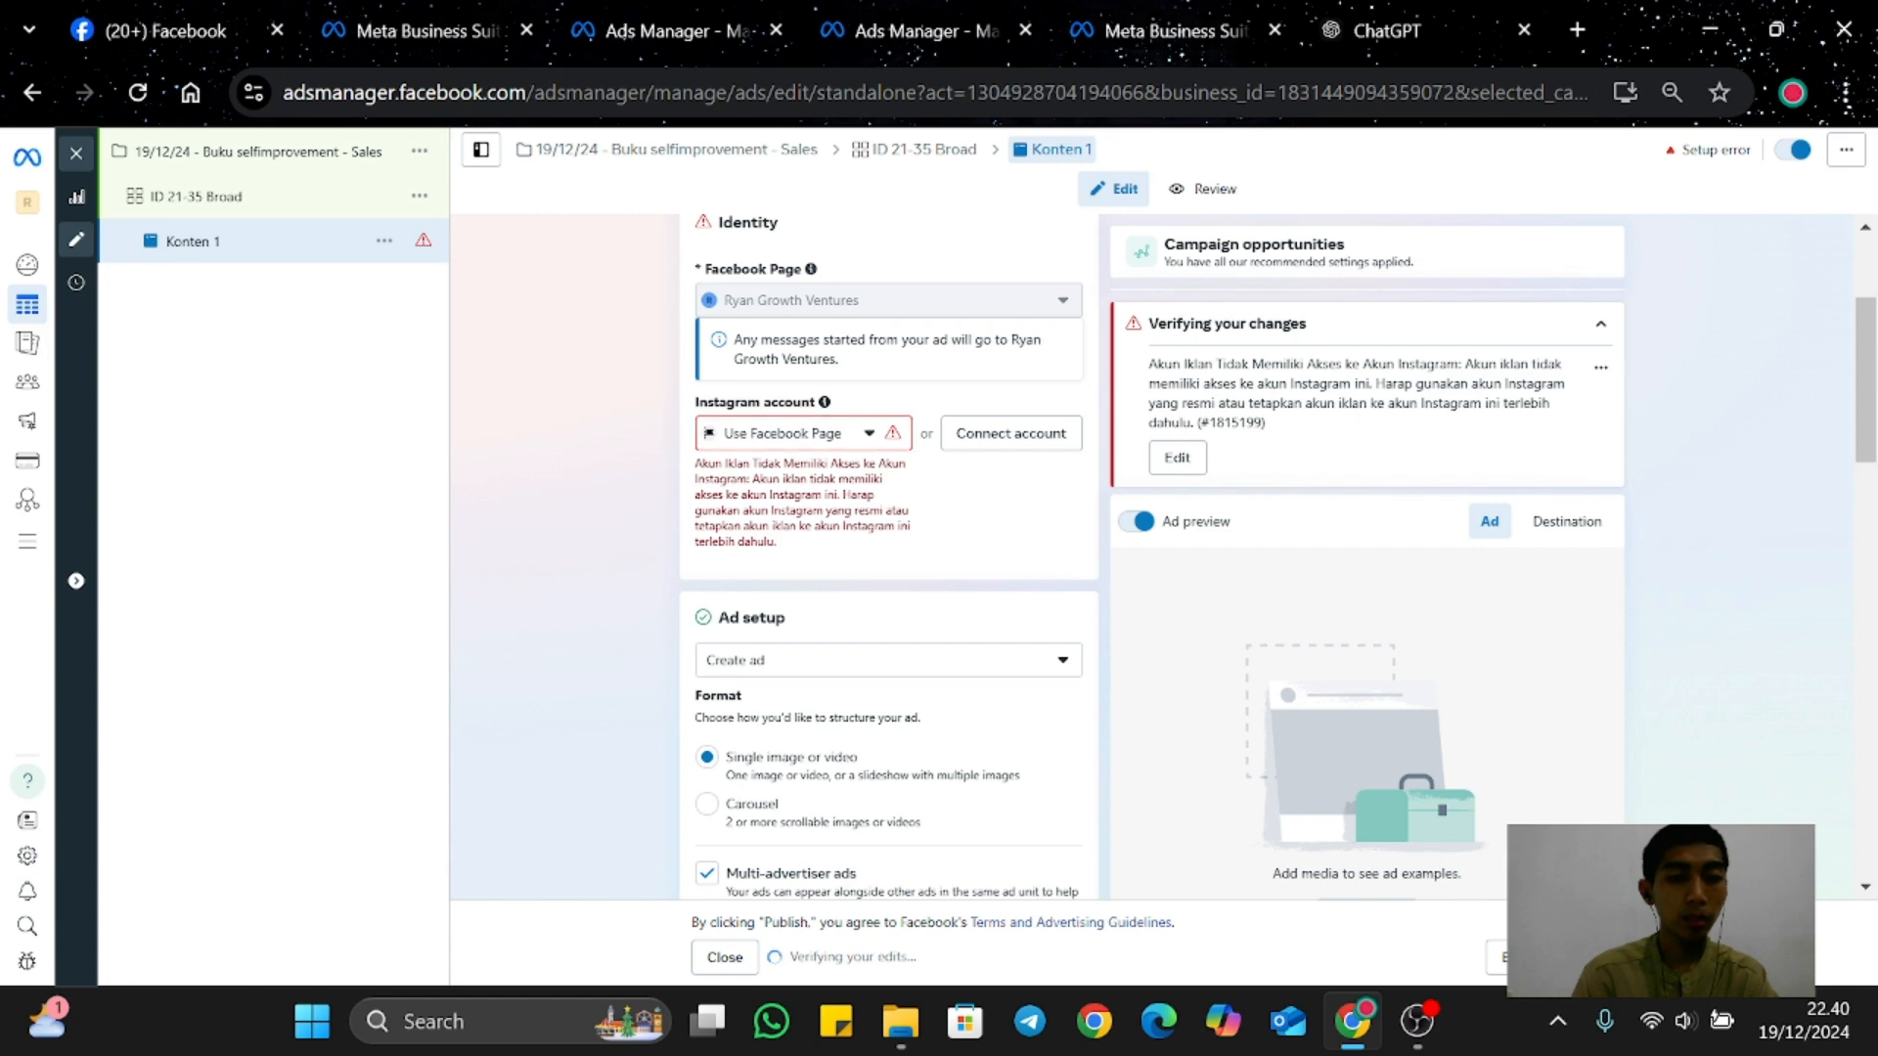
{"action": "scroll", "coordinate": [778, 455], "scroll_direction": "down", "scroll_amount": 1}
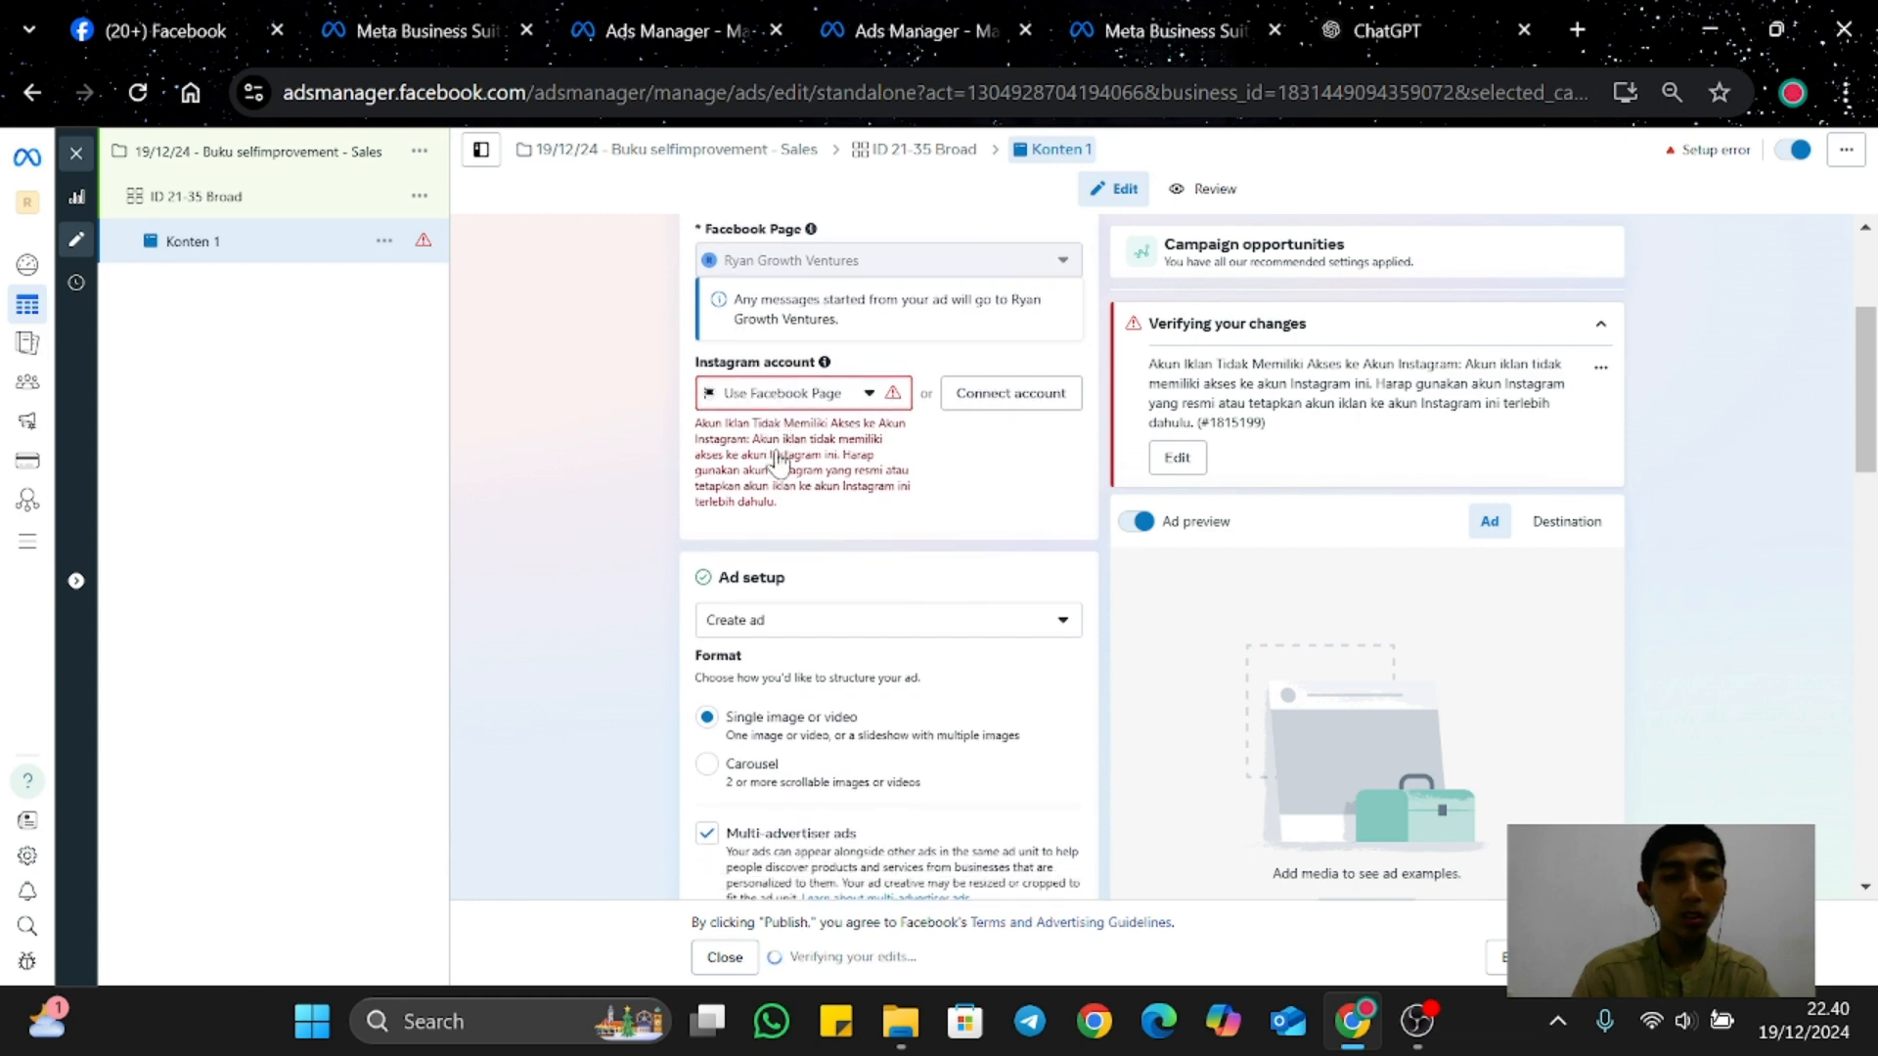
{"action": "scroll", "coordinate": [780, 411], "scroll_direction": "down", "scroll_amount": 2}
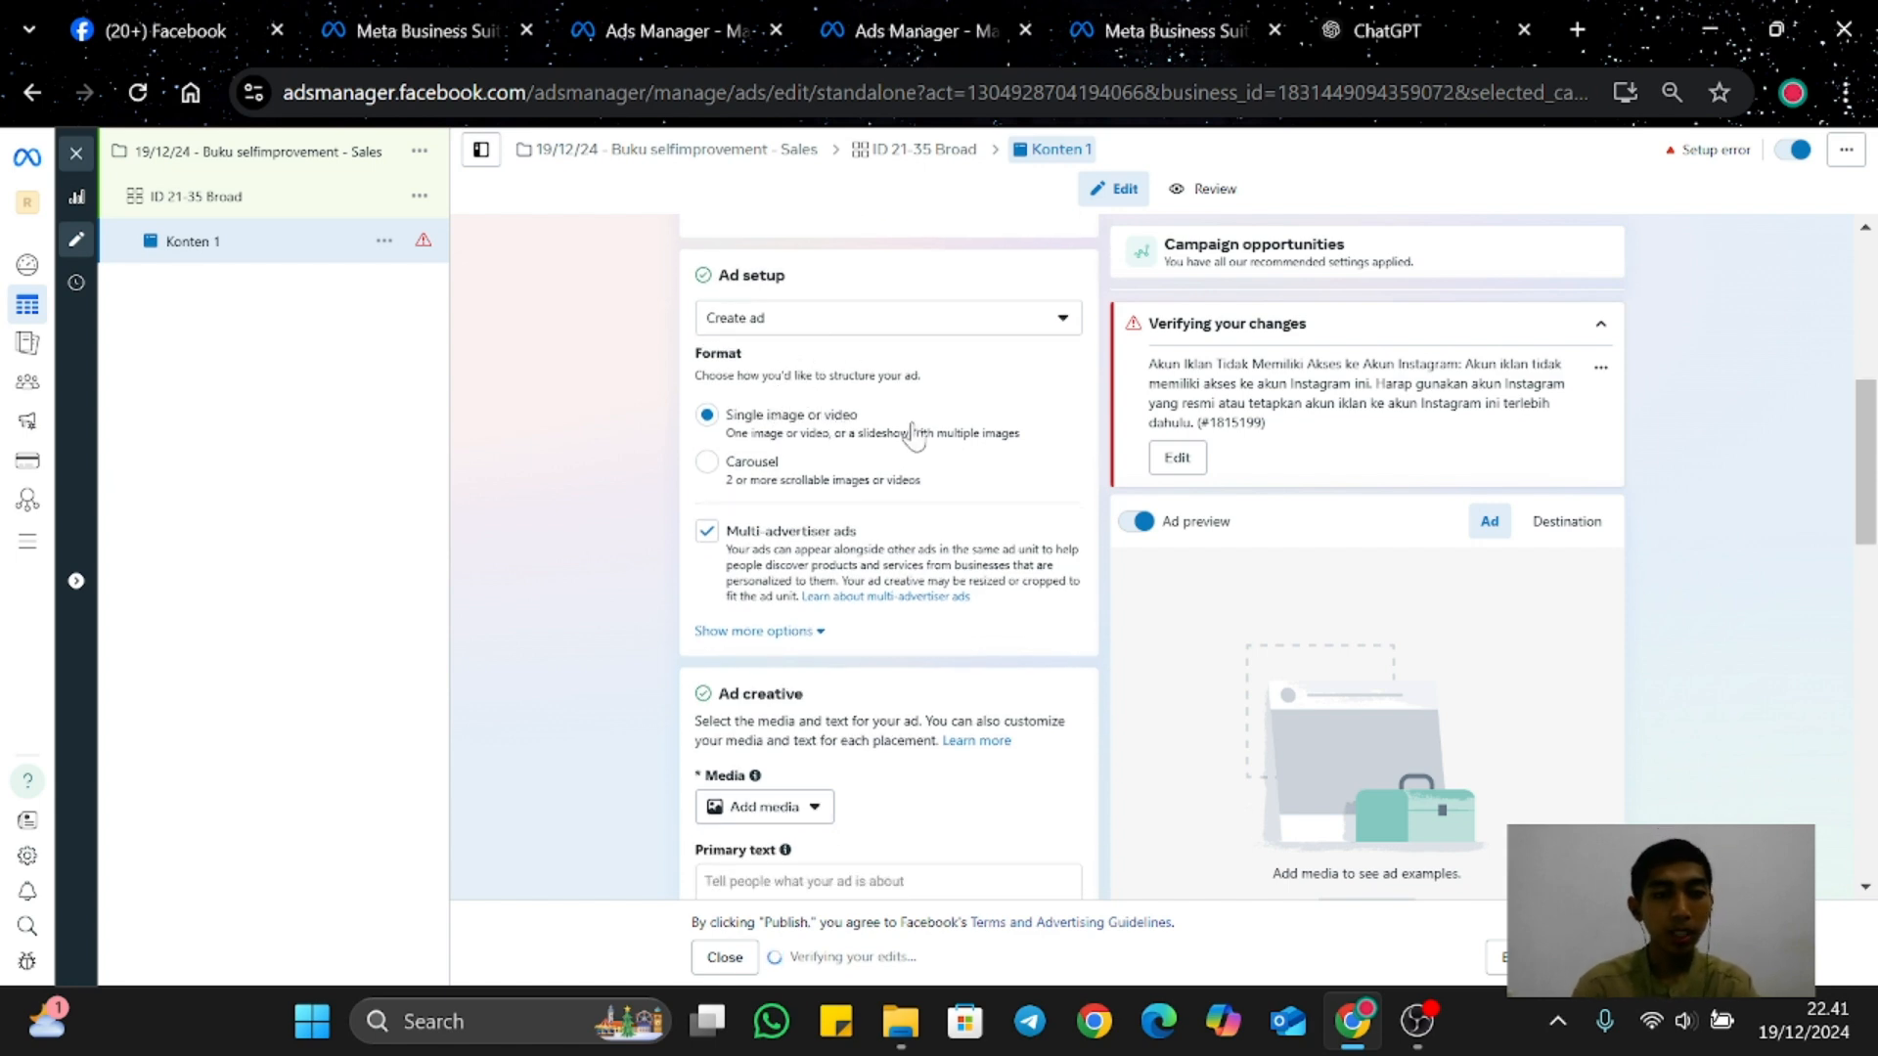
{"action": "left_click", "coordinate": [922, 326]}
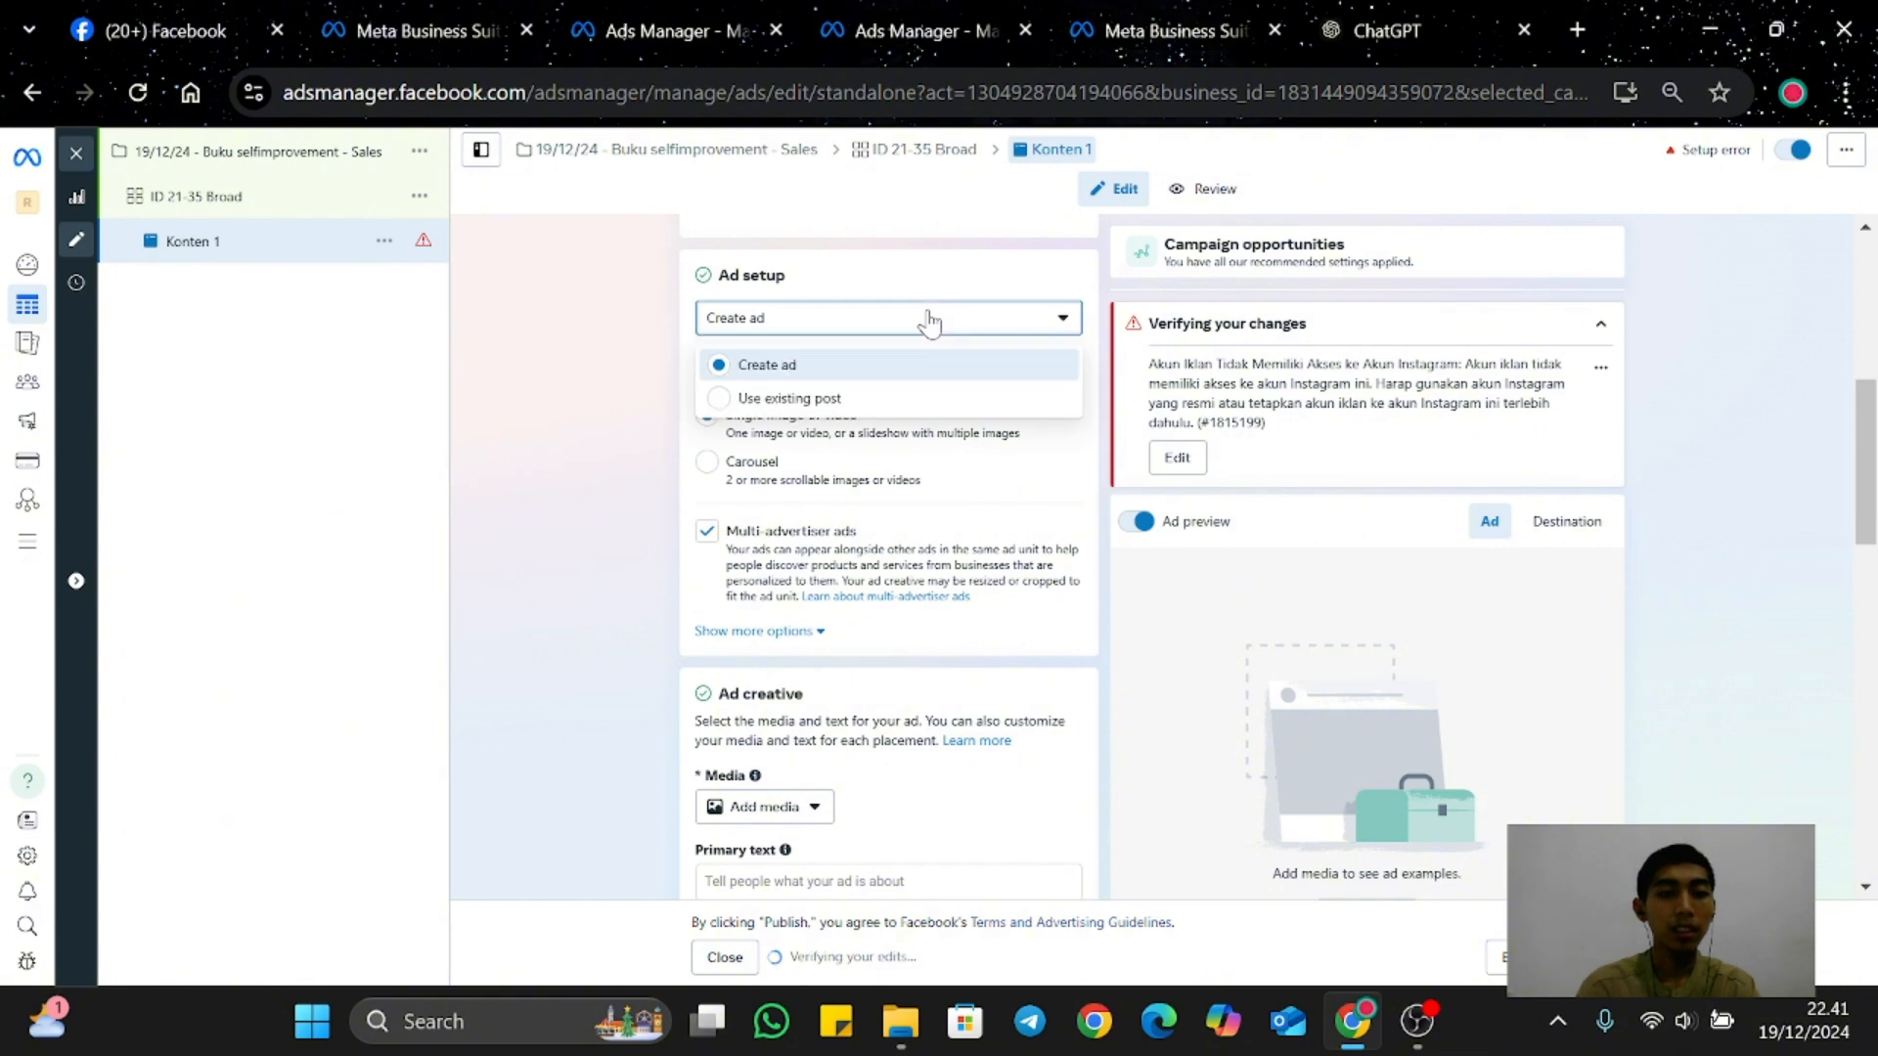
{"action": "left_click", "coordinate": [914, 322]}
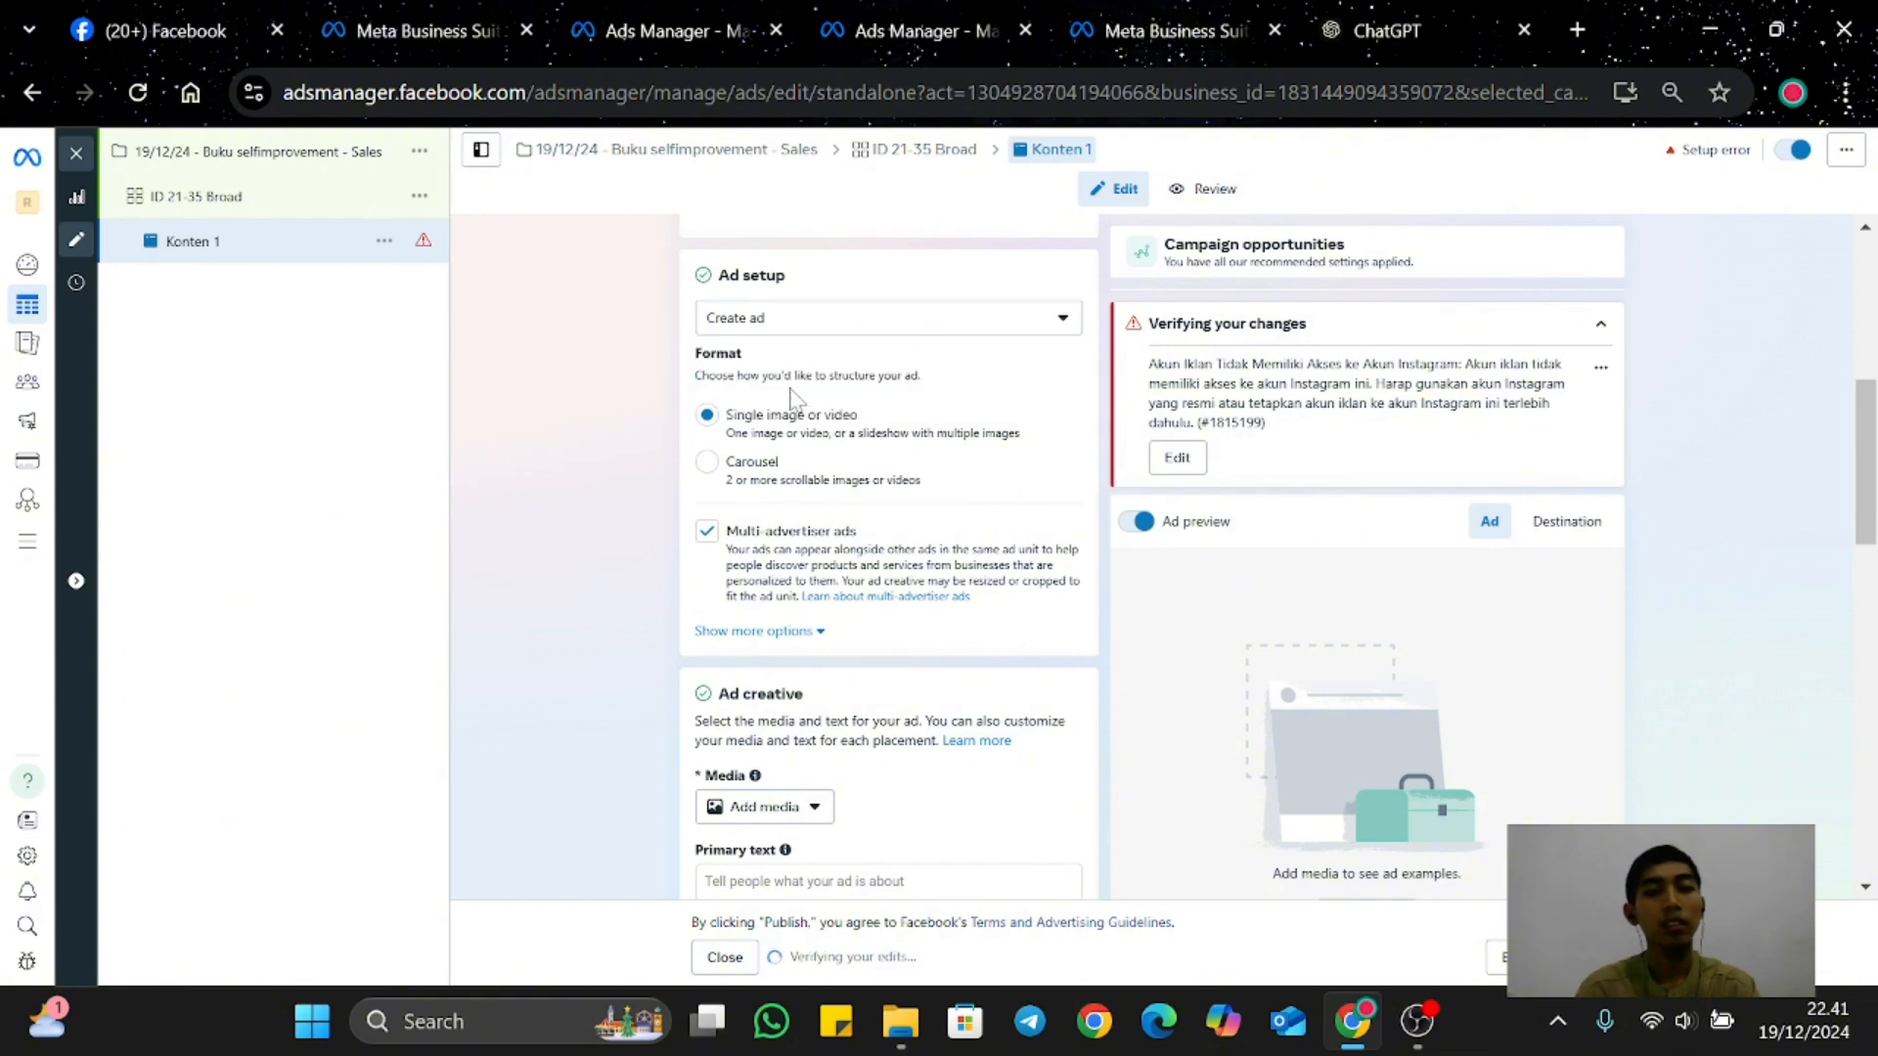
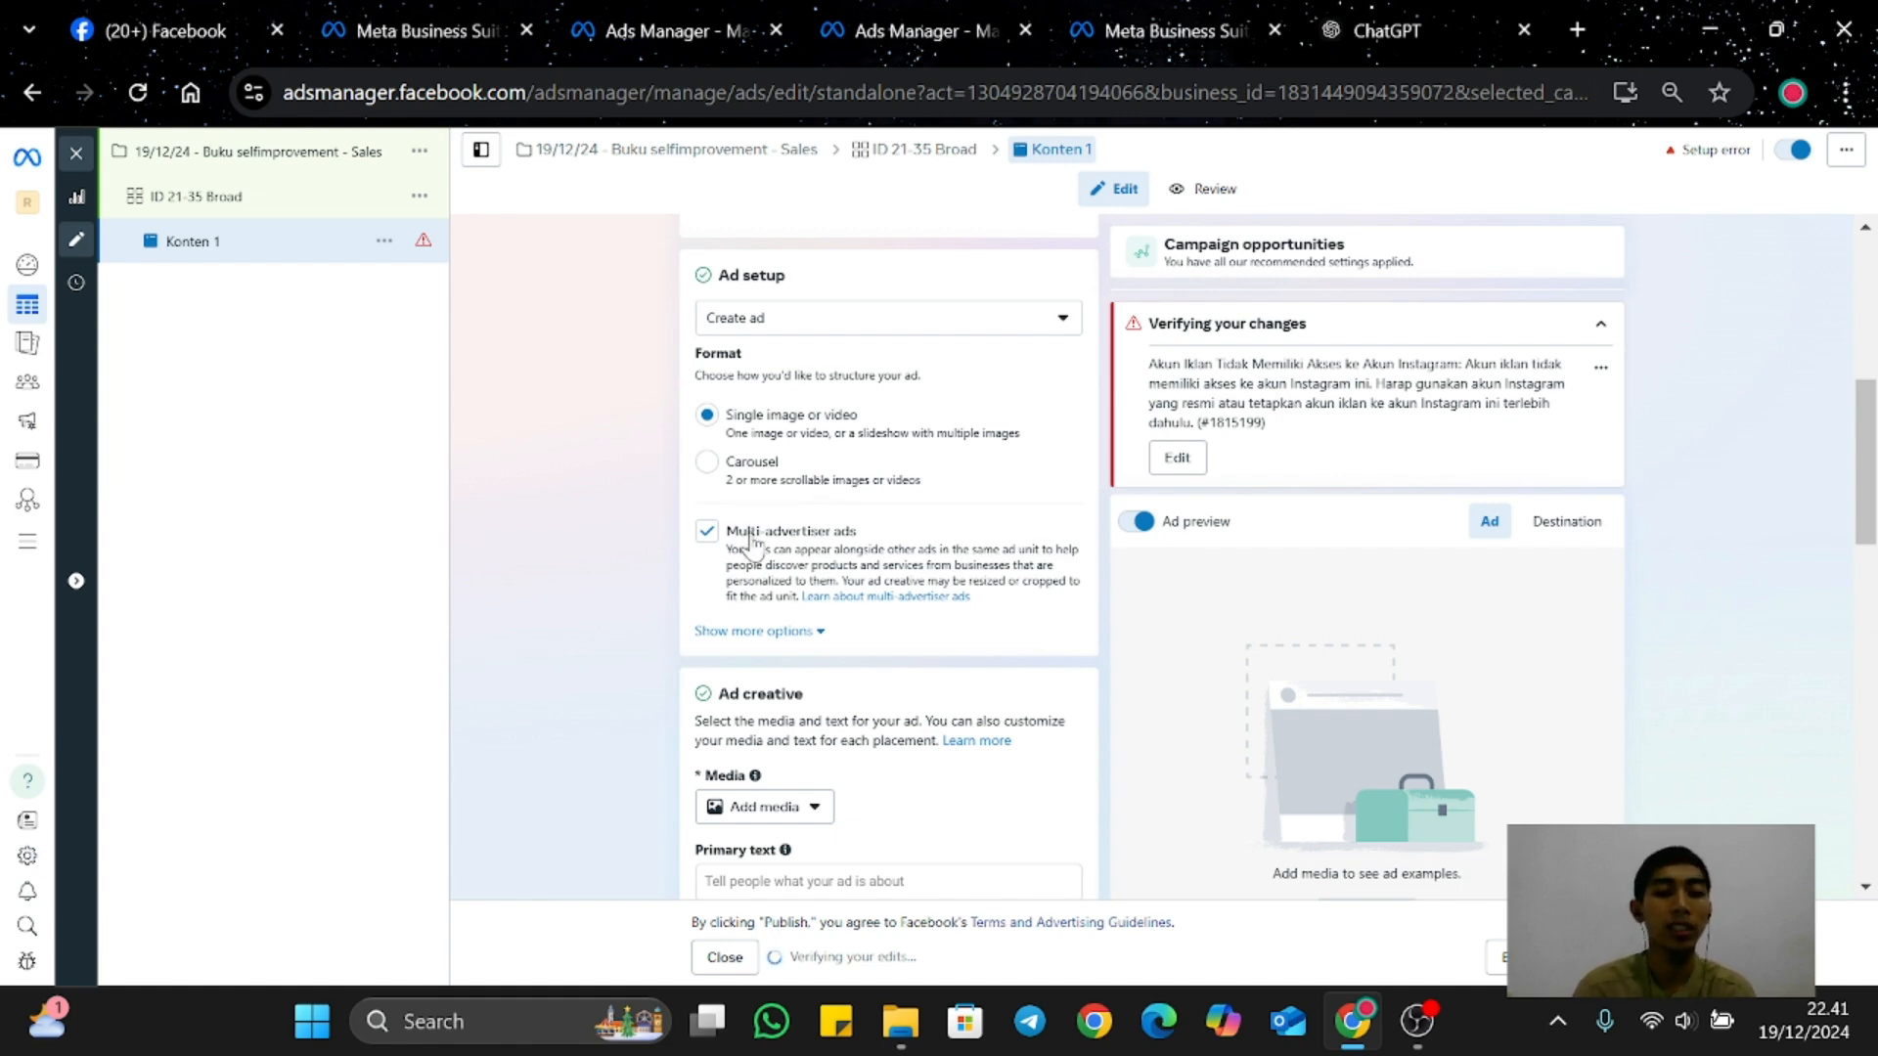
Step: Upload the image "Buku selfimprovement" from the Downloads folder as the ad's media
{"action": "scroll", "coordinate": [895, 574], "scroll_direction": "down", "scroll_amount": 1}
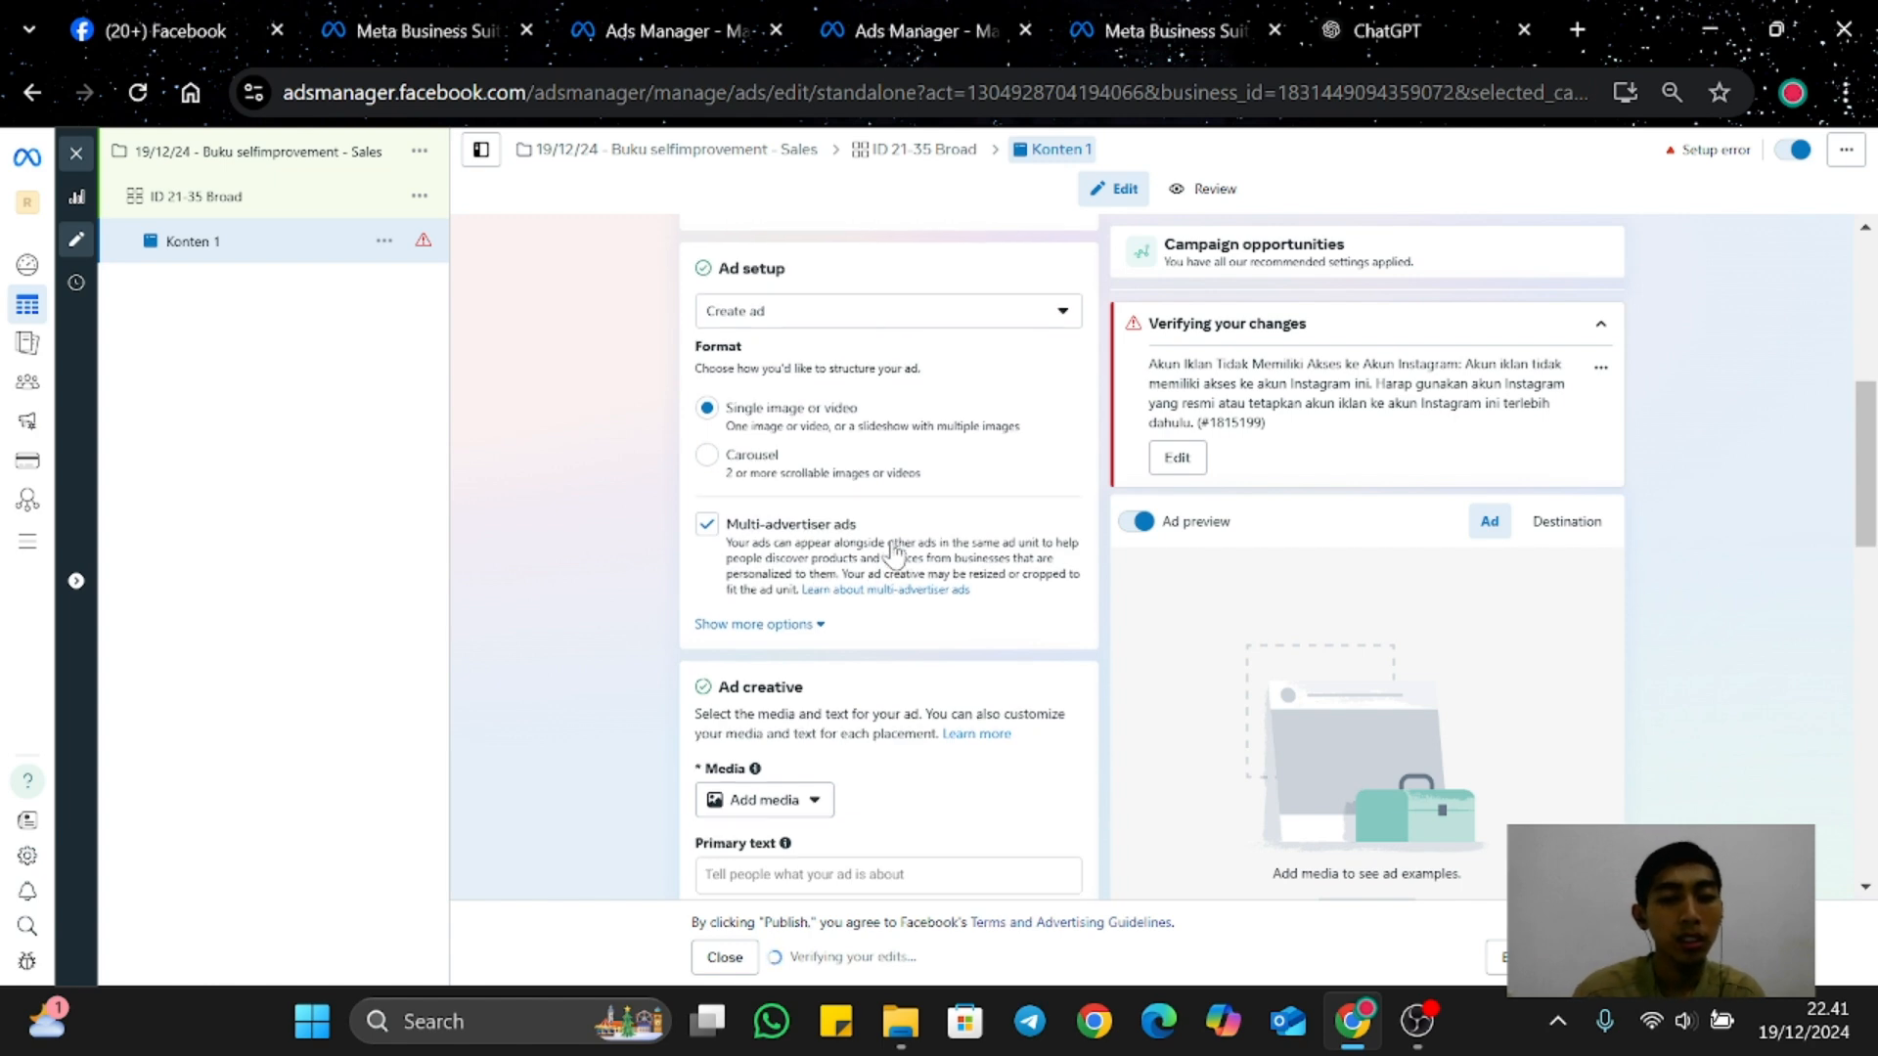
{"action": "scroll", "coordinate": [845, 435], "scroll_direction": "down", "scroll_amount": 3}
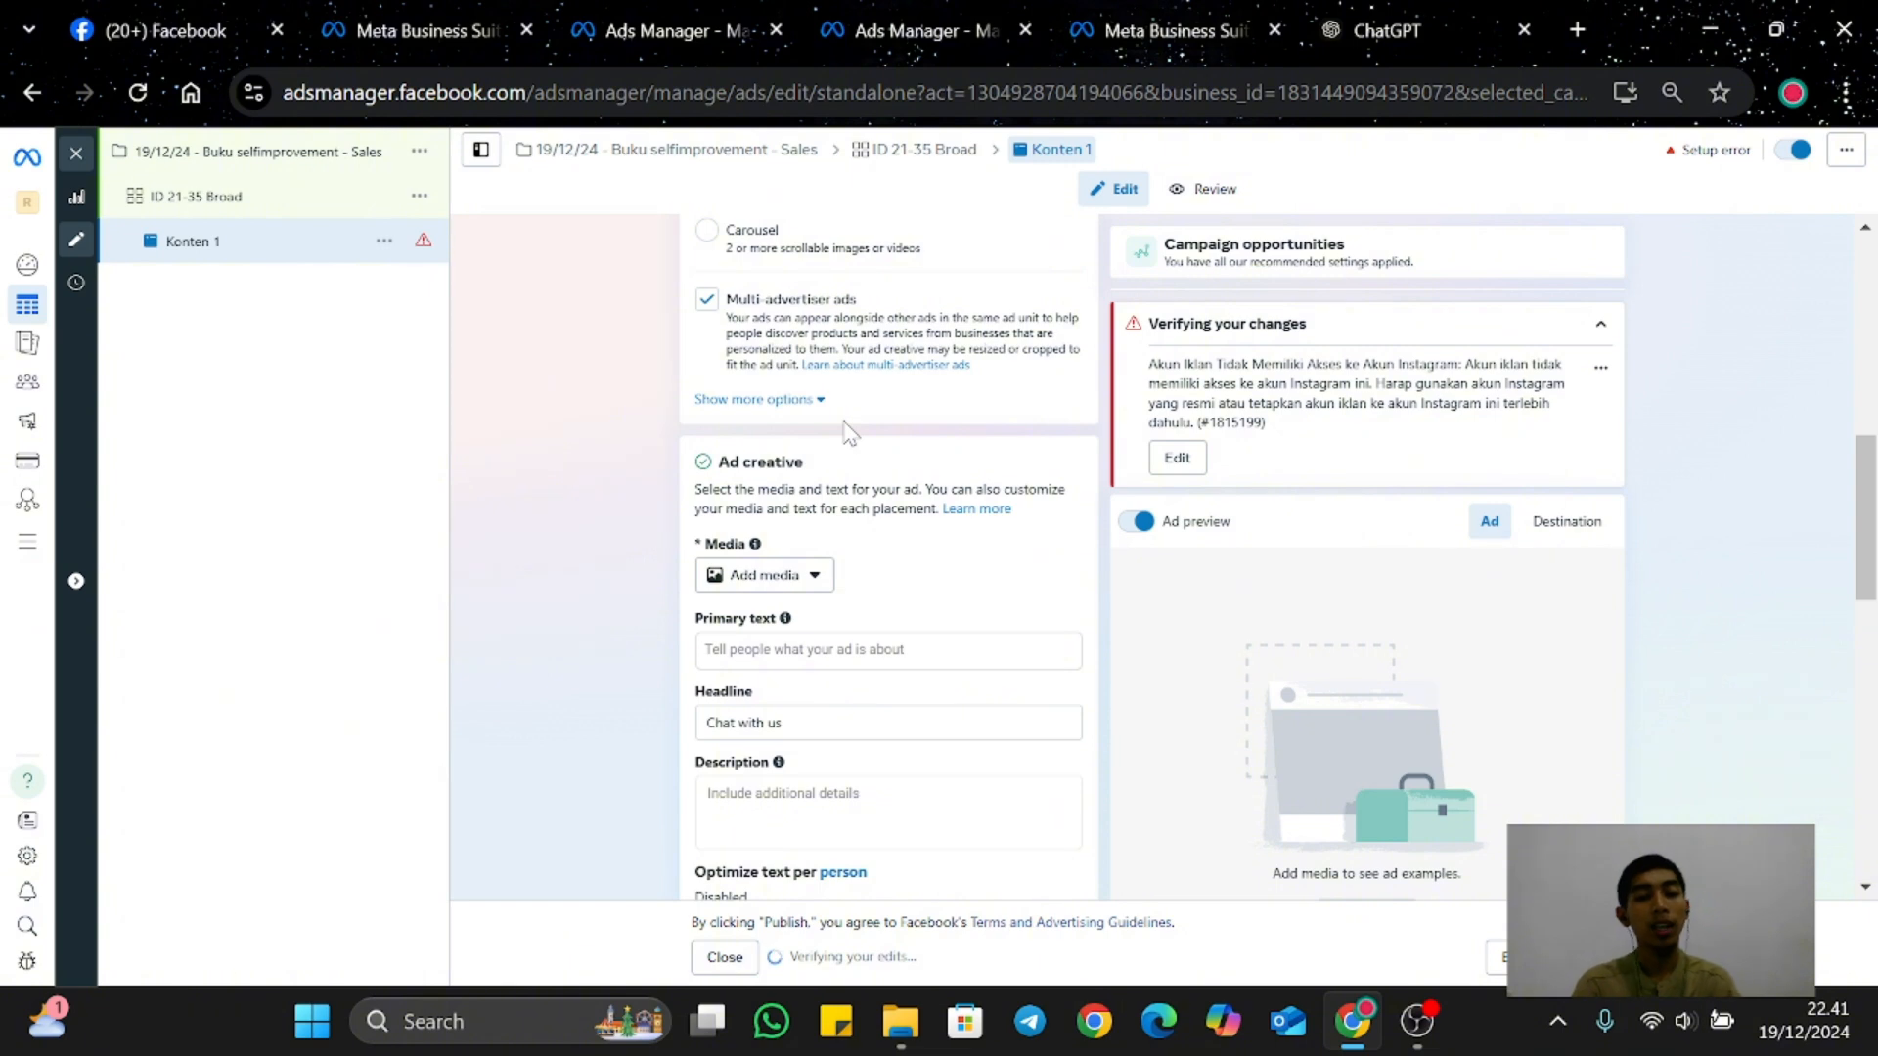
{"action": "left_click", "coordinate": [807, 583]}
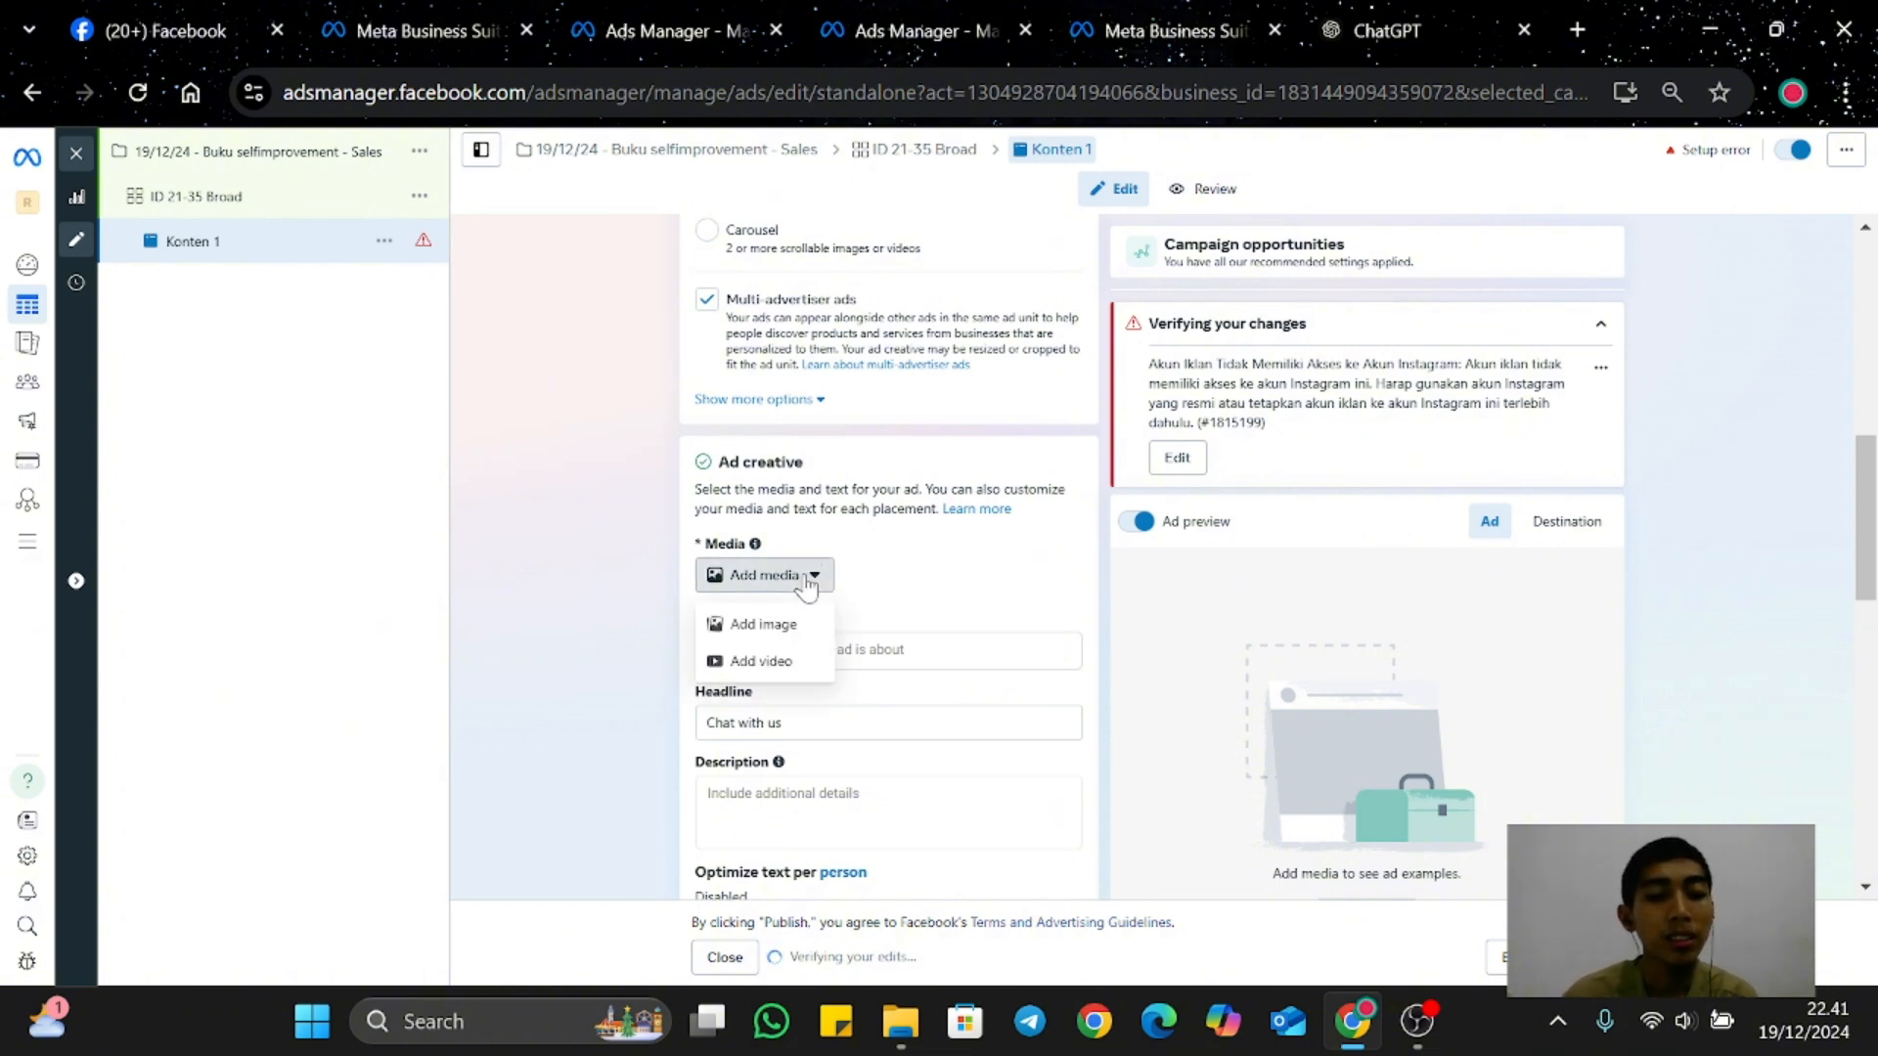
{"action": "left_click", "coordinate": [766, 626]}
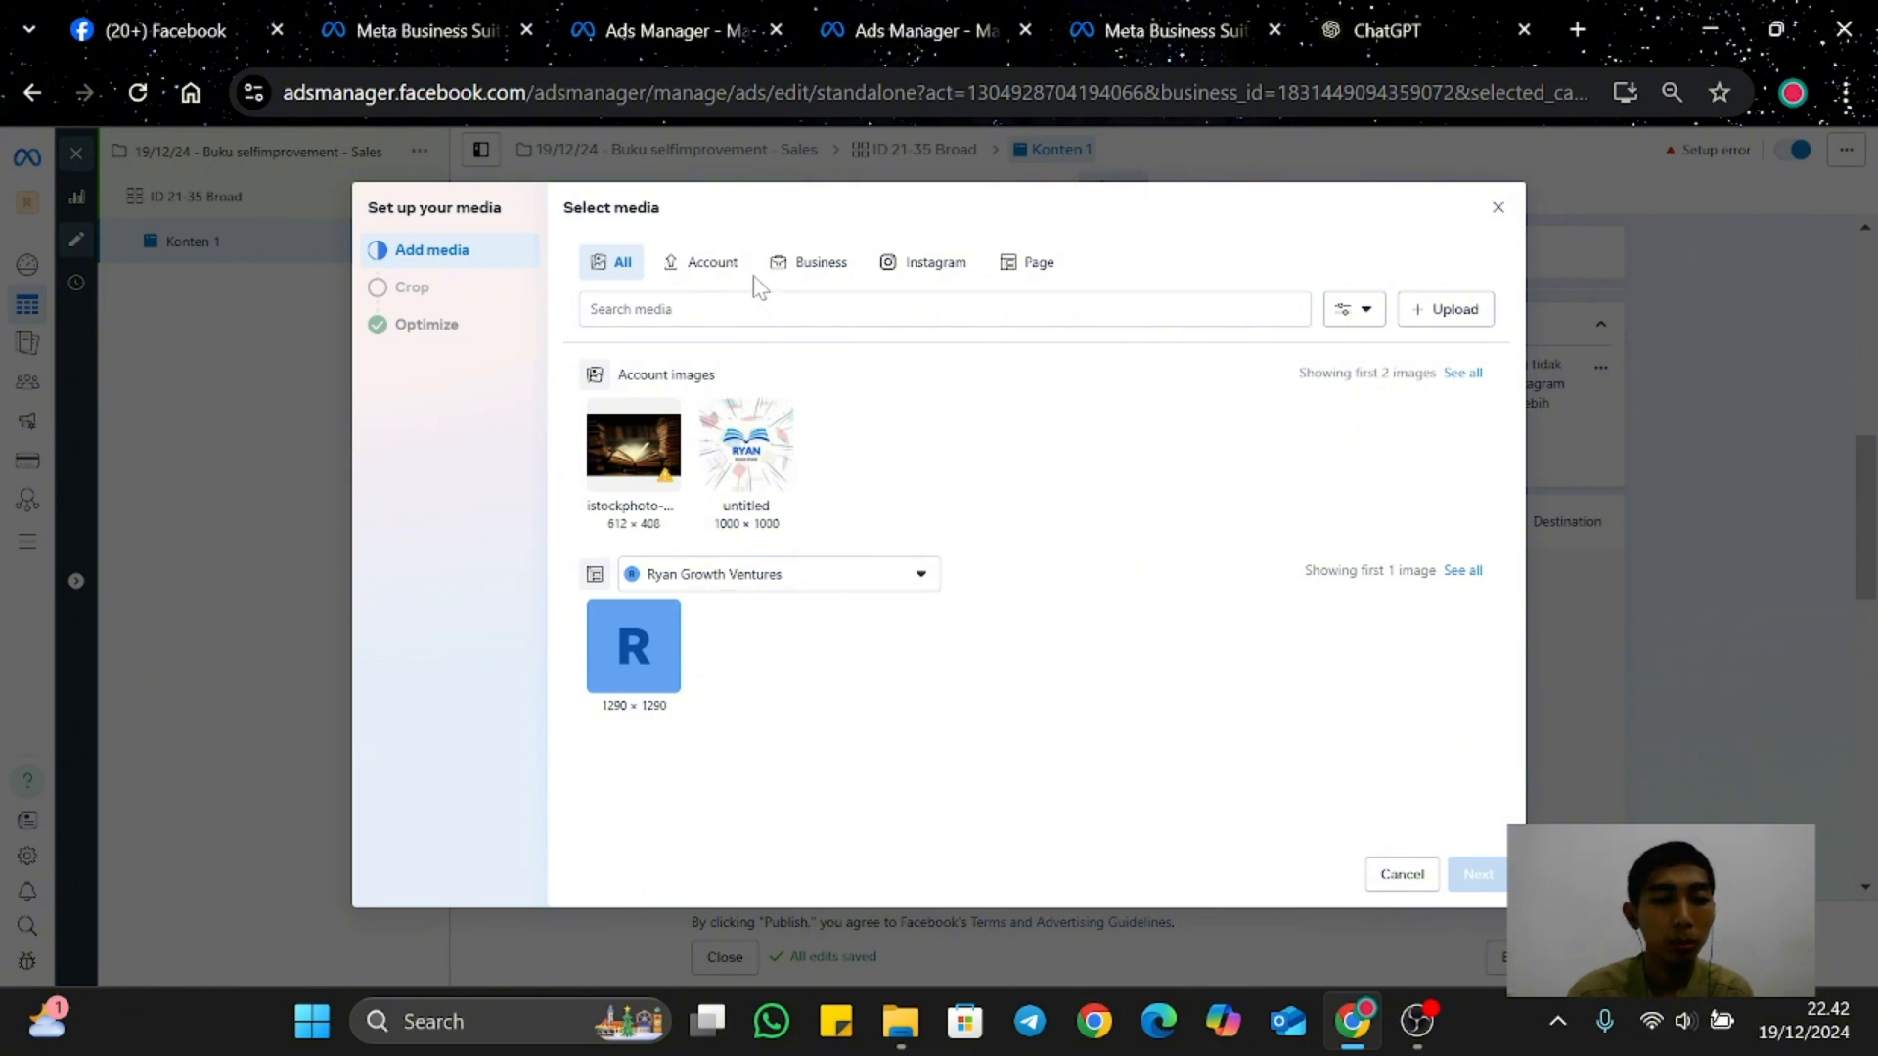
{"action": "left_click", "coordinate": [1433, 311]}
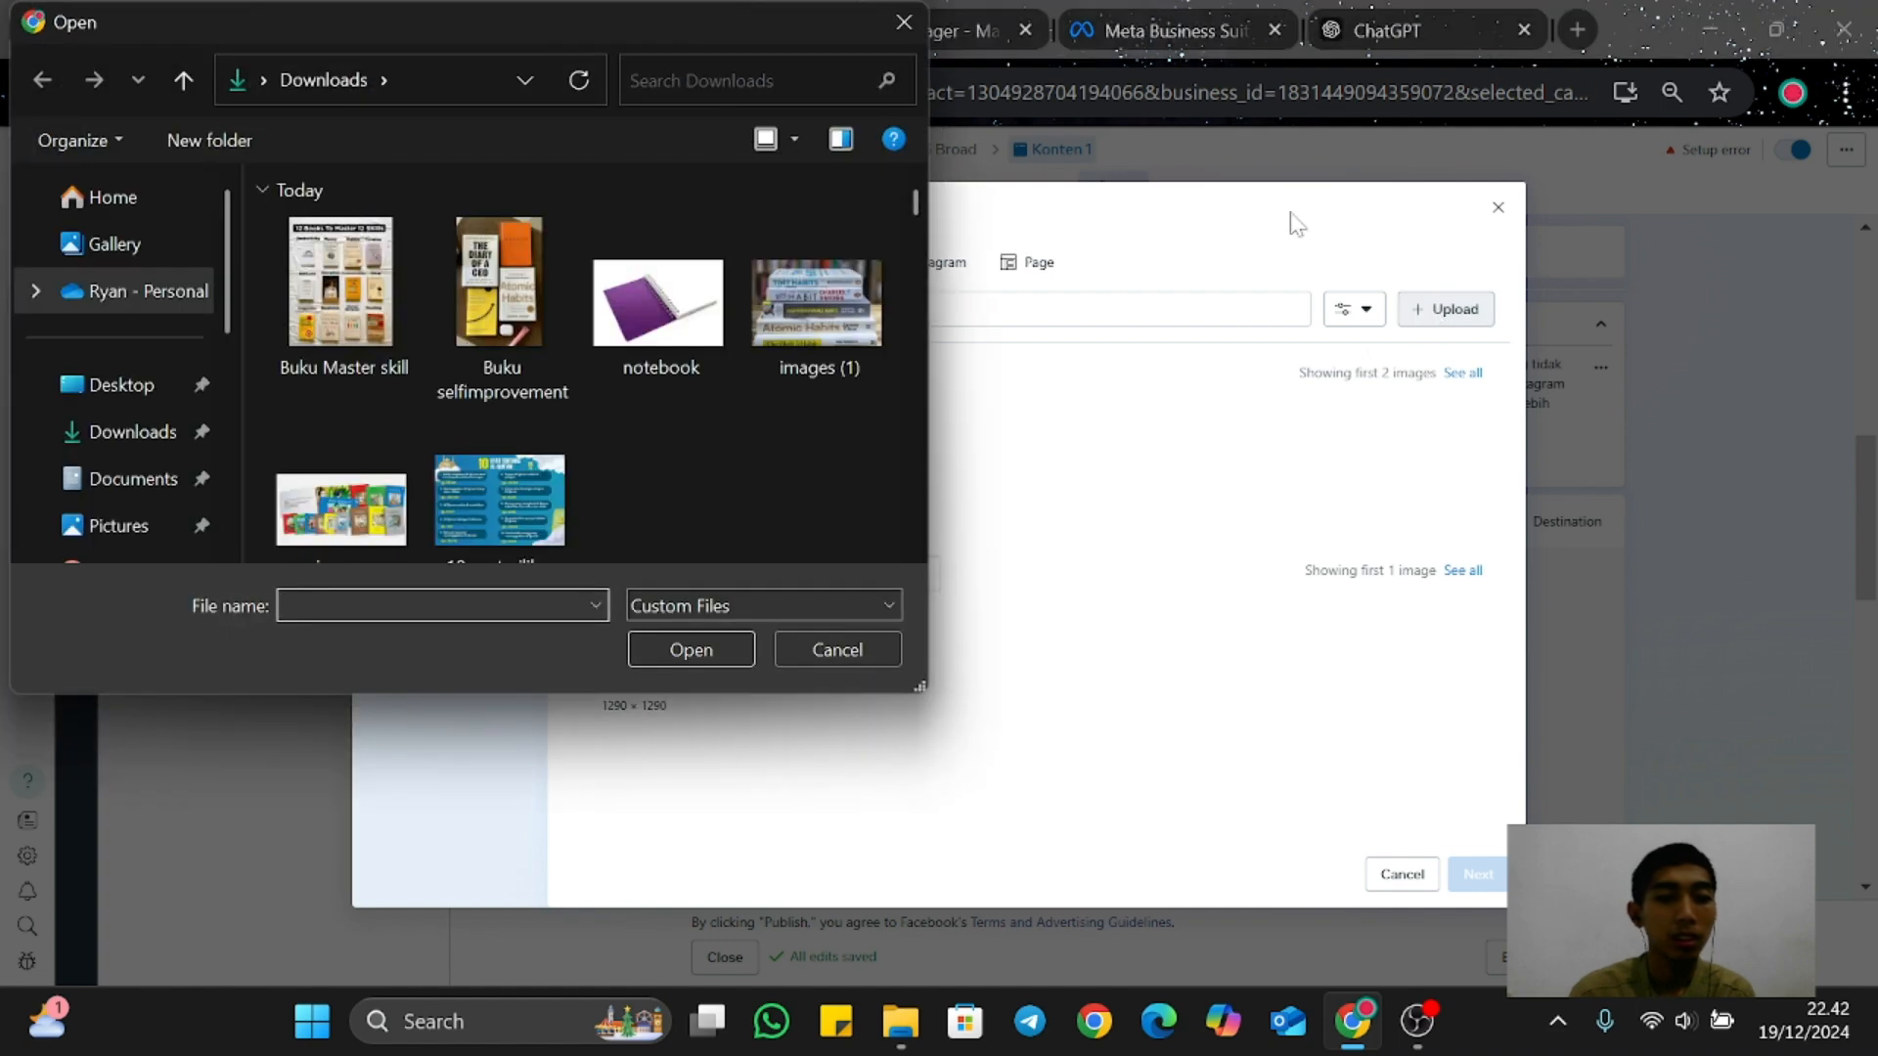
{"action": "left_click", "coordinate": [489, 327]}
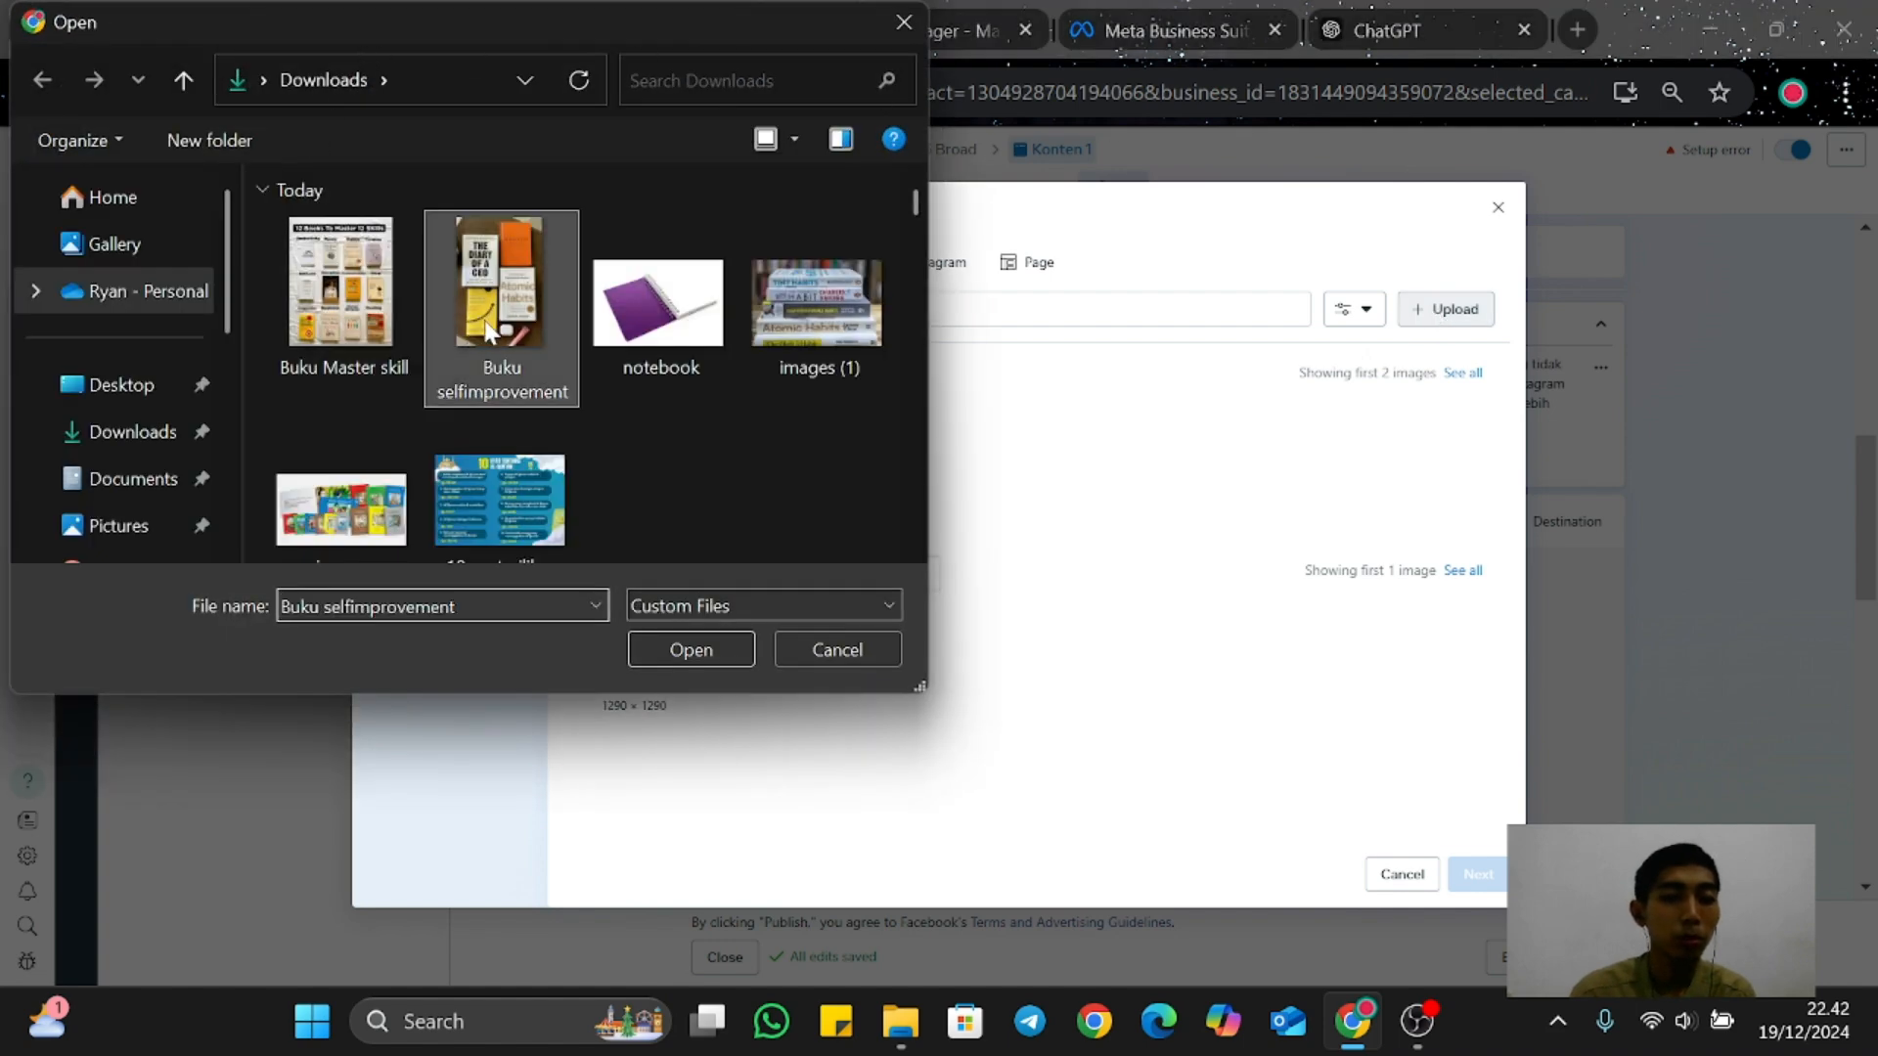
{"action": "left_click", "coordinate": [659, 637]}
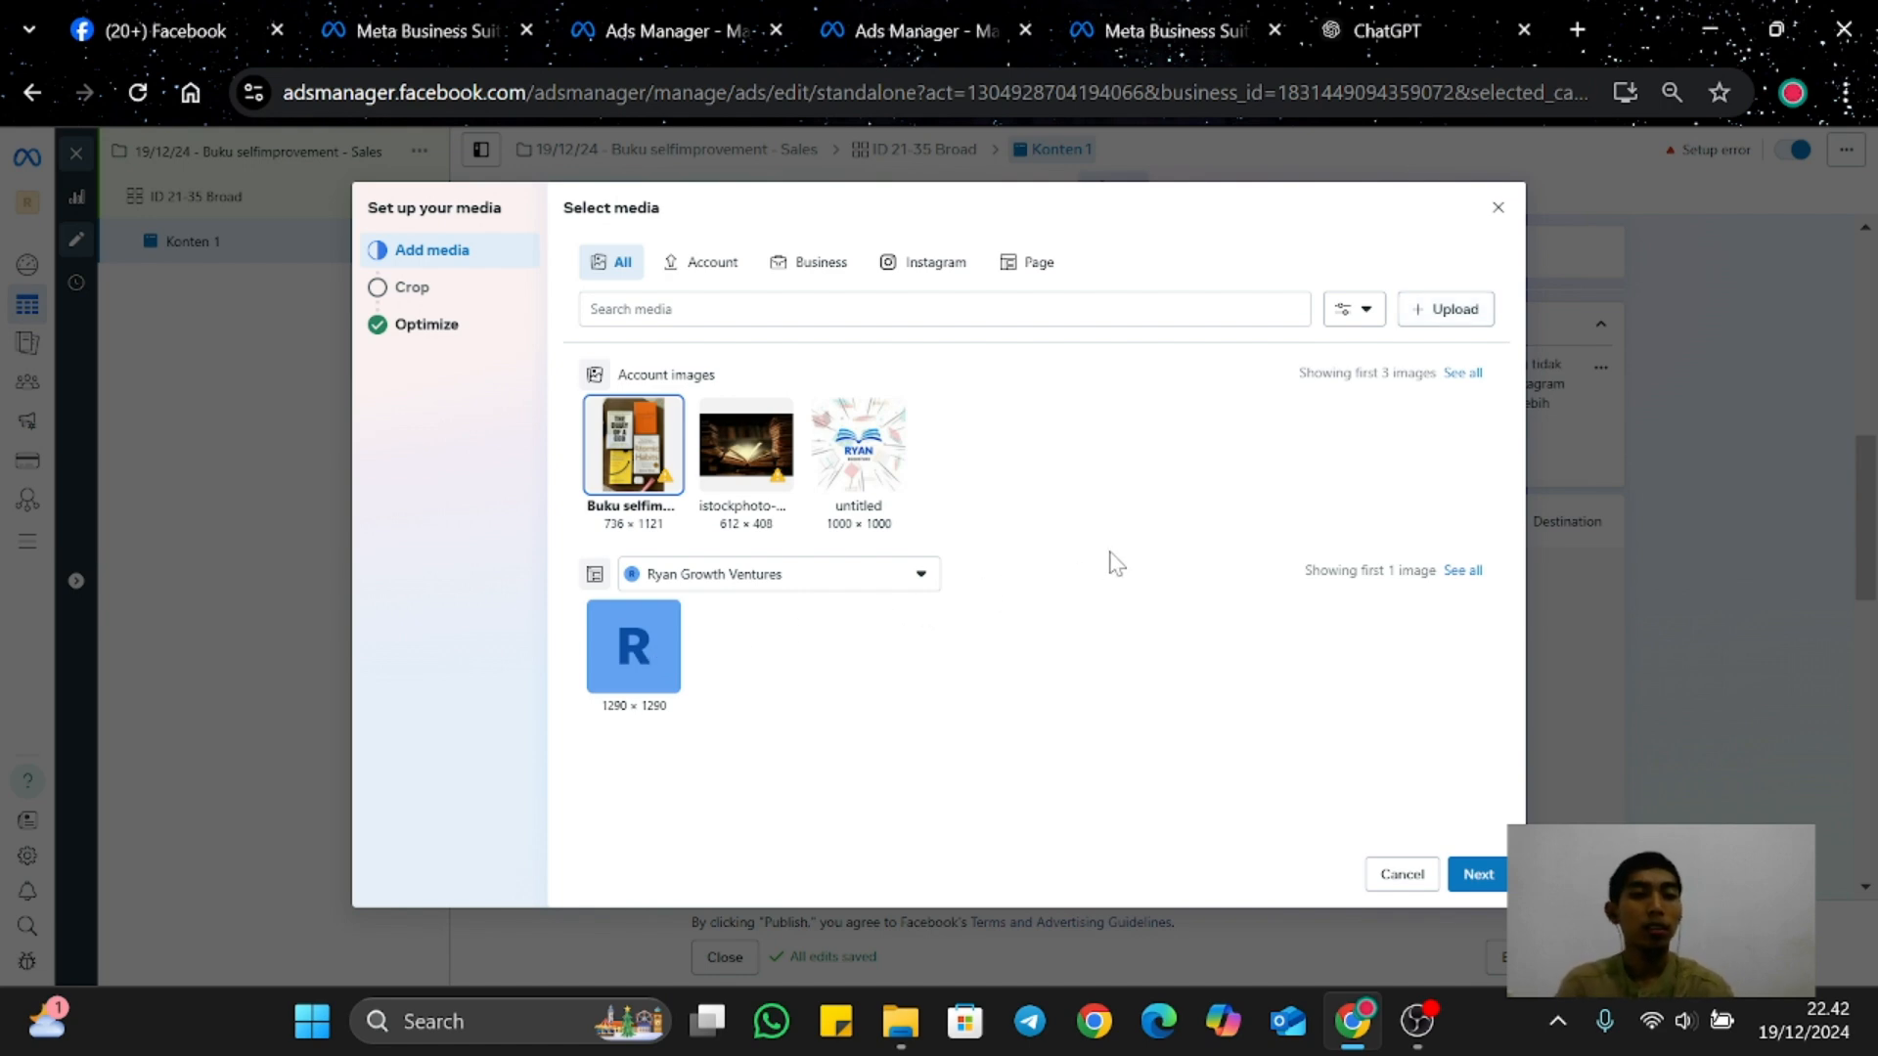
Step: Compare the image crops, choose Original for square and 9:16 for vertical placements, and proceed to the Optimize stage
{"action": "left_click", "coordinate": [418, 293]}
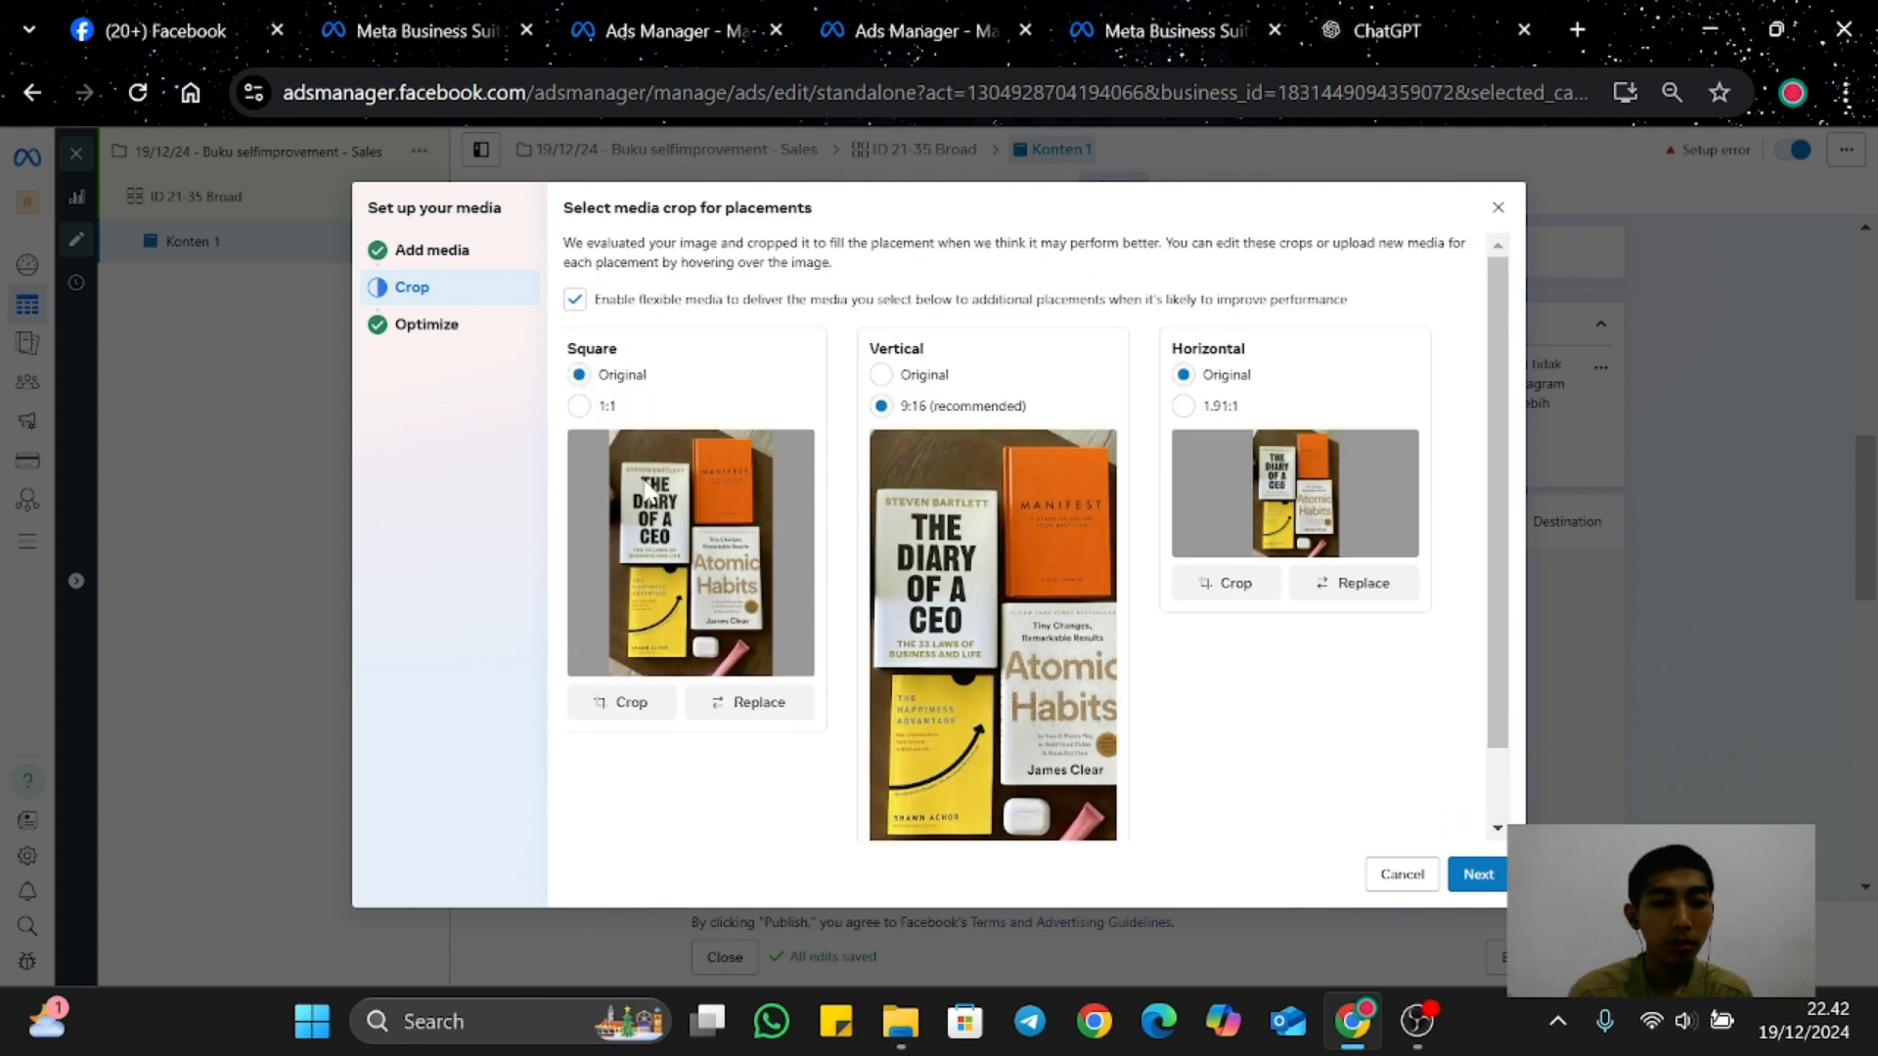
{"action": "left_click", "coordinate": [579, 404]}
{"action": "left_click", "coordinate": [579, 376]}
{"action": "left_click", "coordinate": [881, 375]}
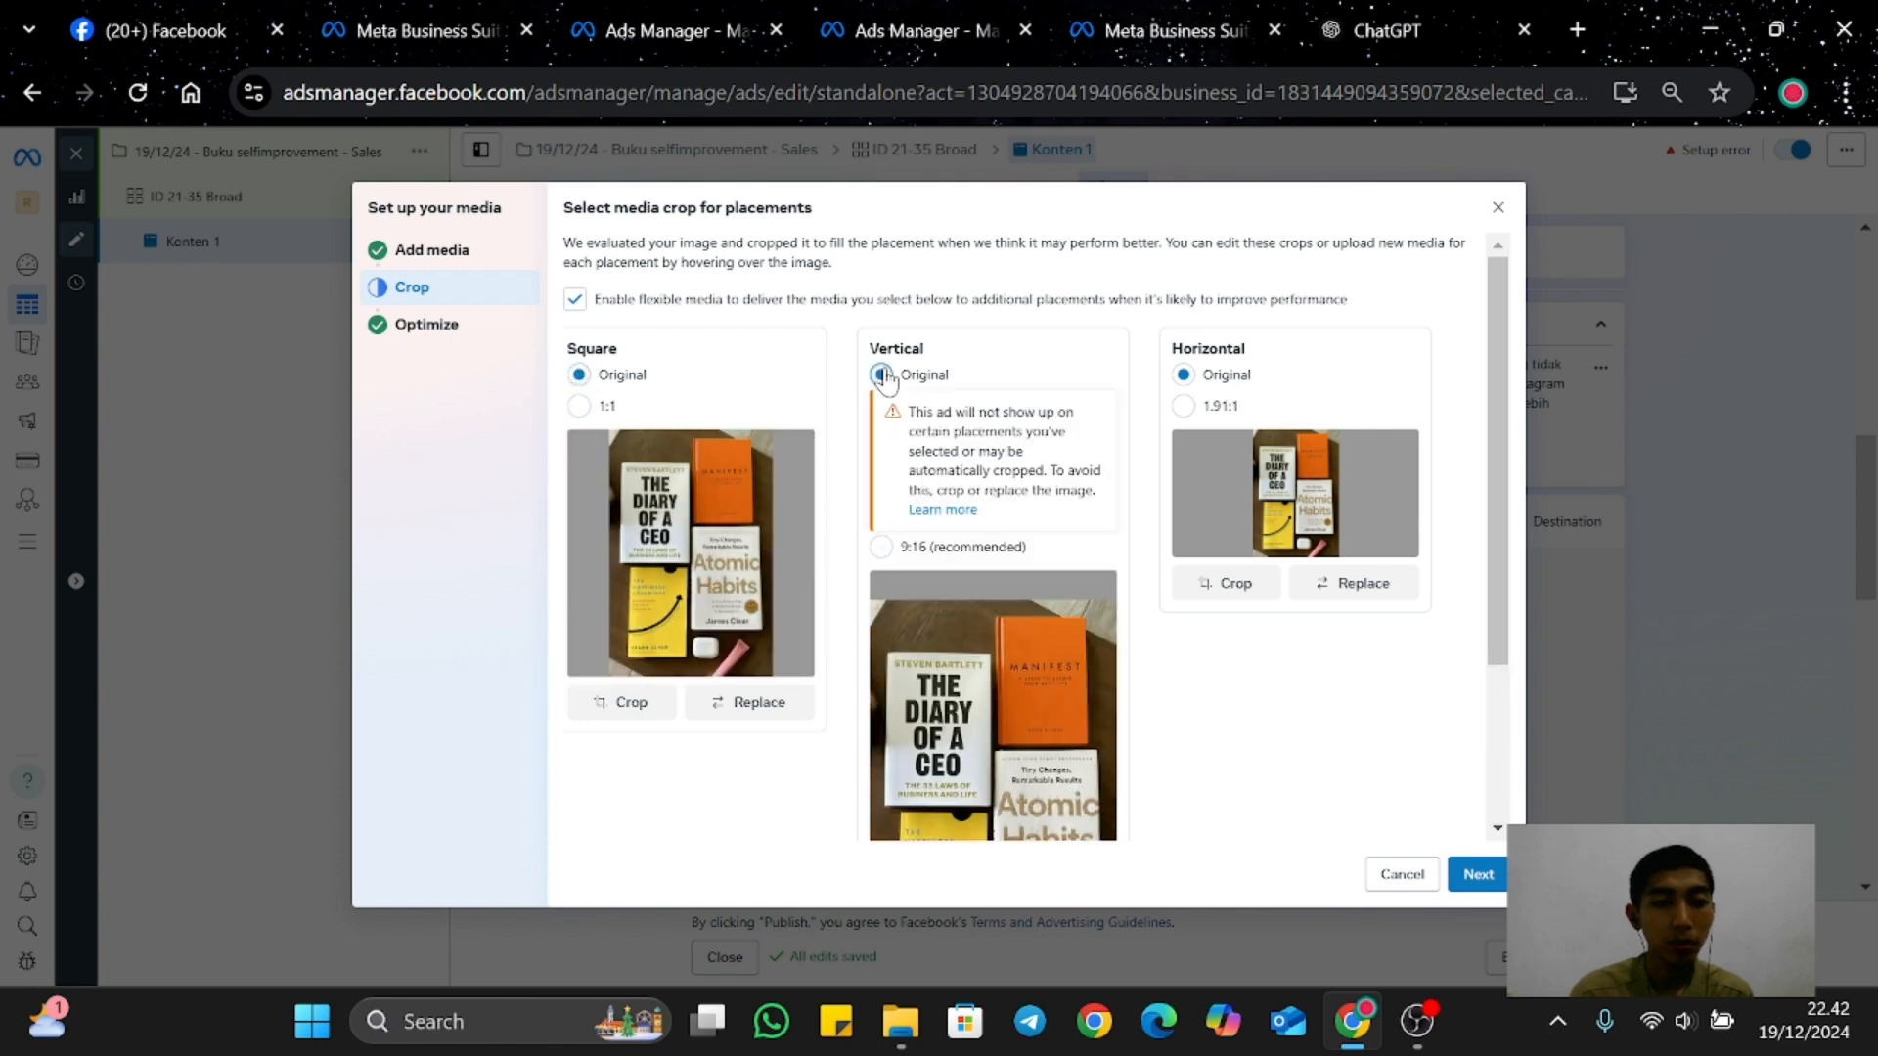
{"action": "left_click", "coordinate": [881, 547]}
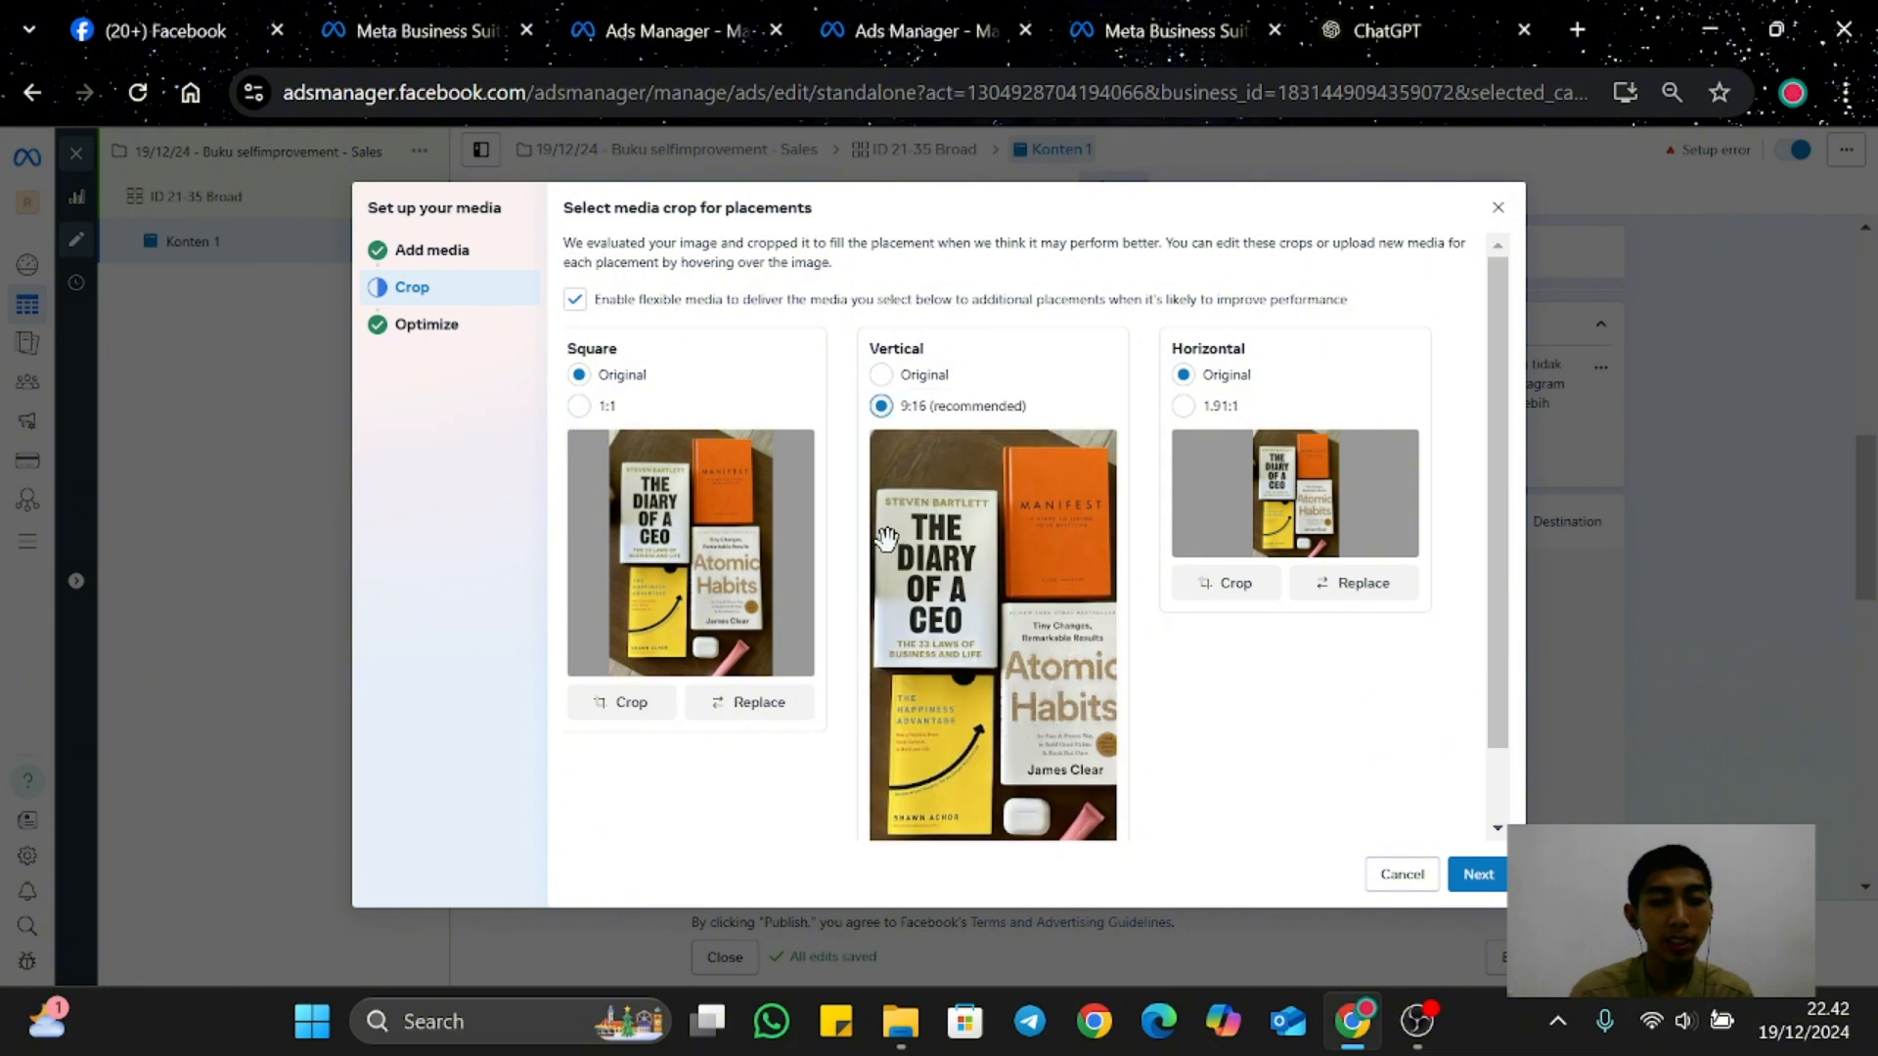
{"action": "scroll", "coordinate": [896, 548], "scroll_direction": "down", "scroll_amount": 1}
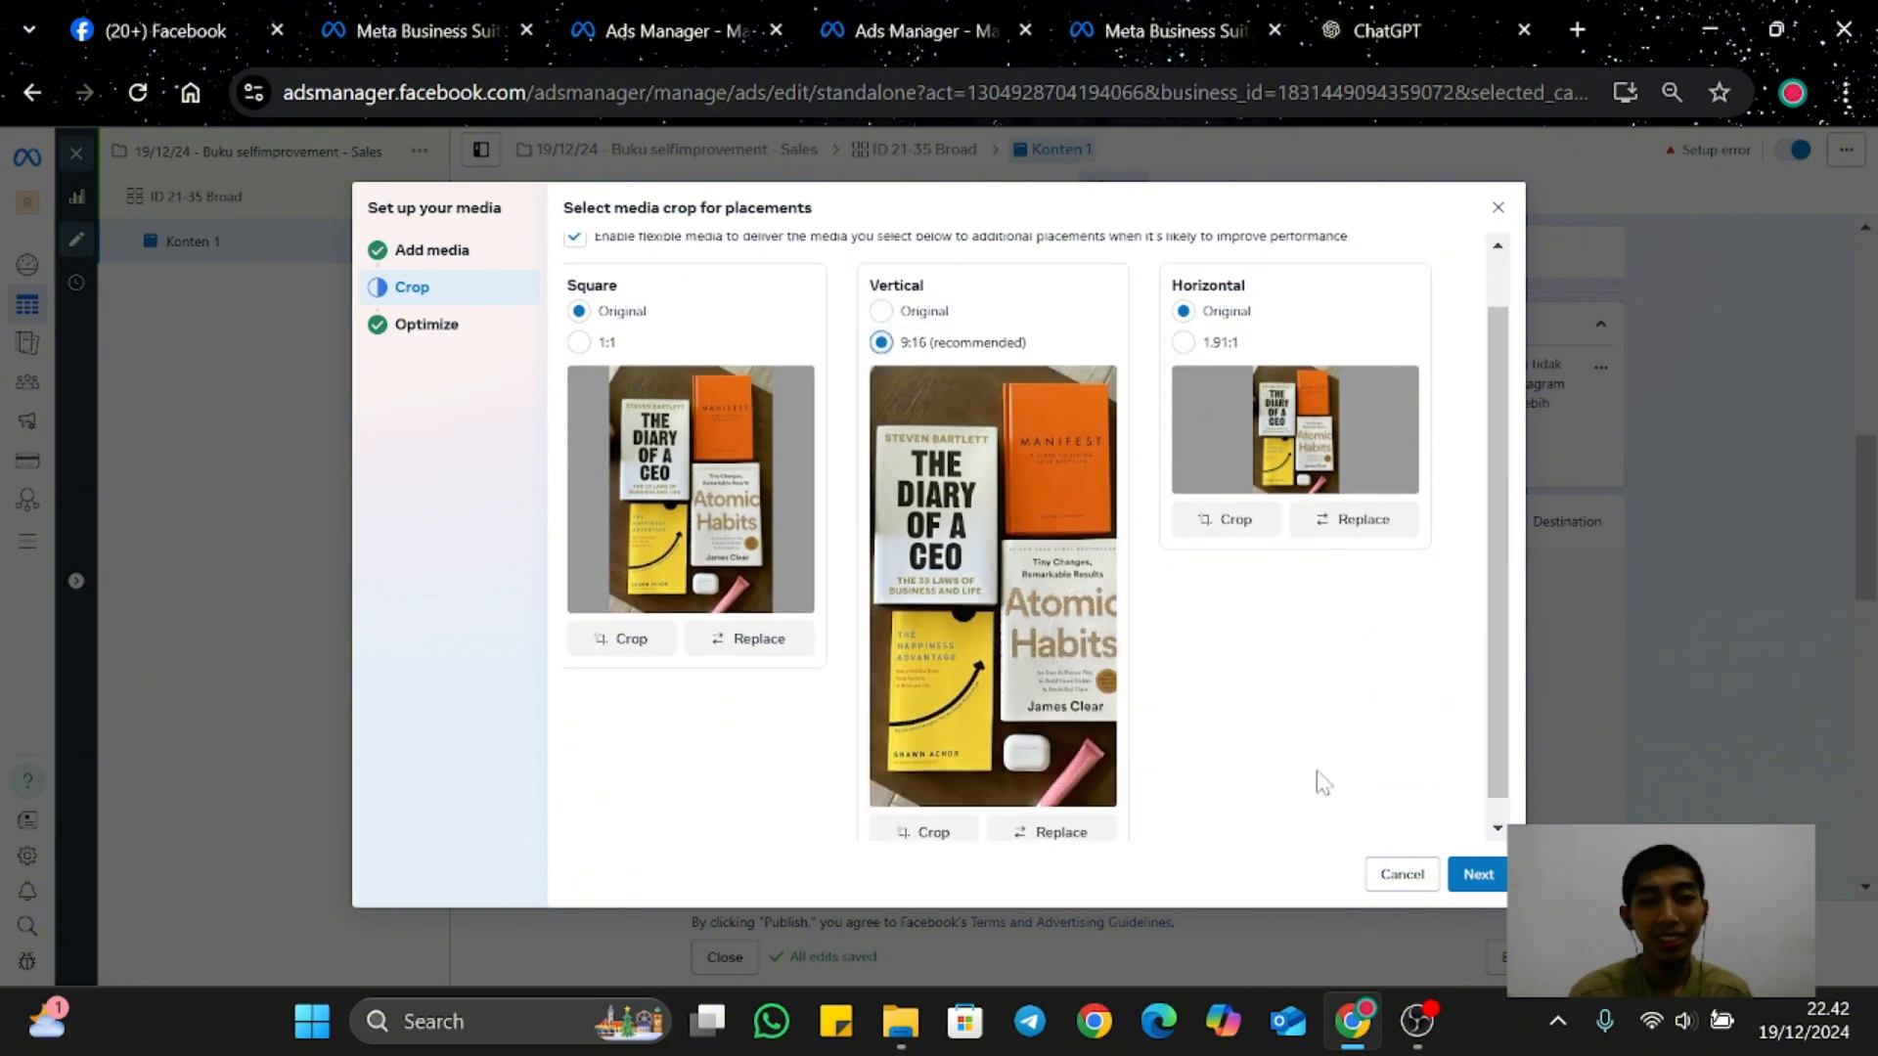
{"action": "left_click", "coordinate": [490, 338]}
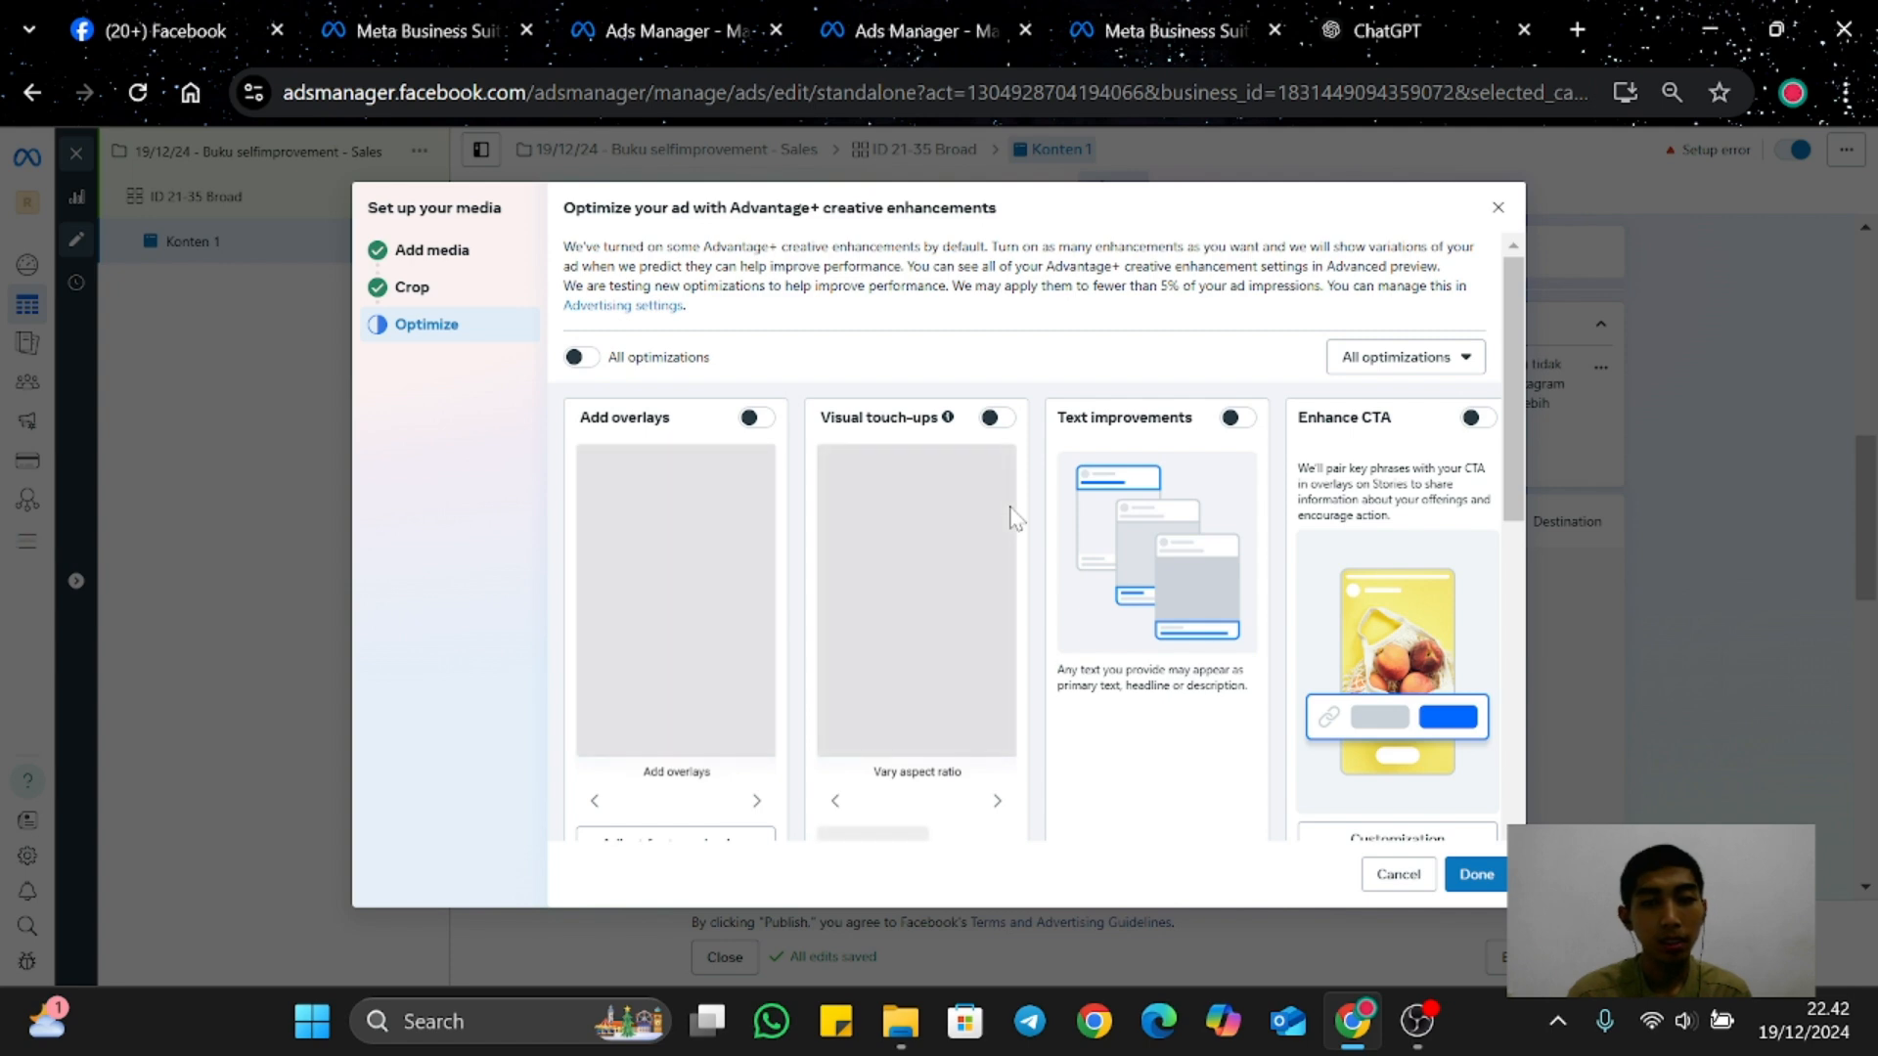
Step: Turn on all Advantage+ creative optimizations for the ad and check the enhancement cards, including overlays, visual touch-ups and image animation
{"action": "left_click", "coordinate": [584, 362]}
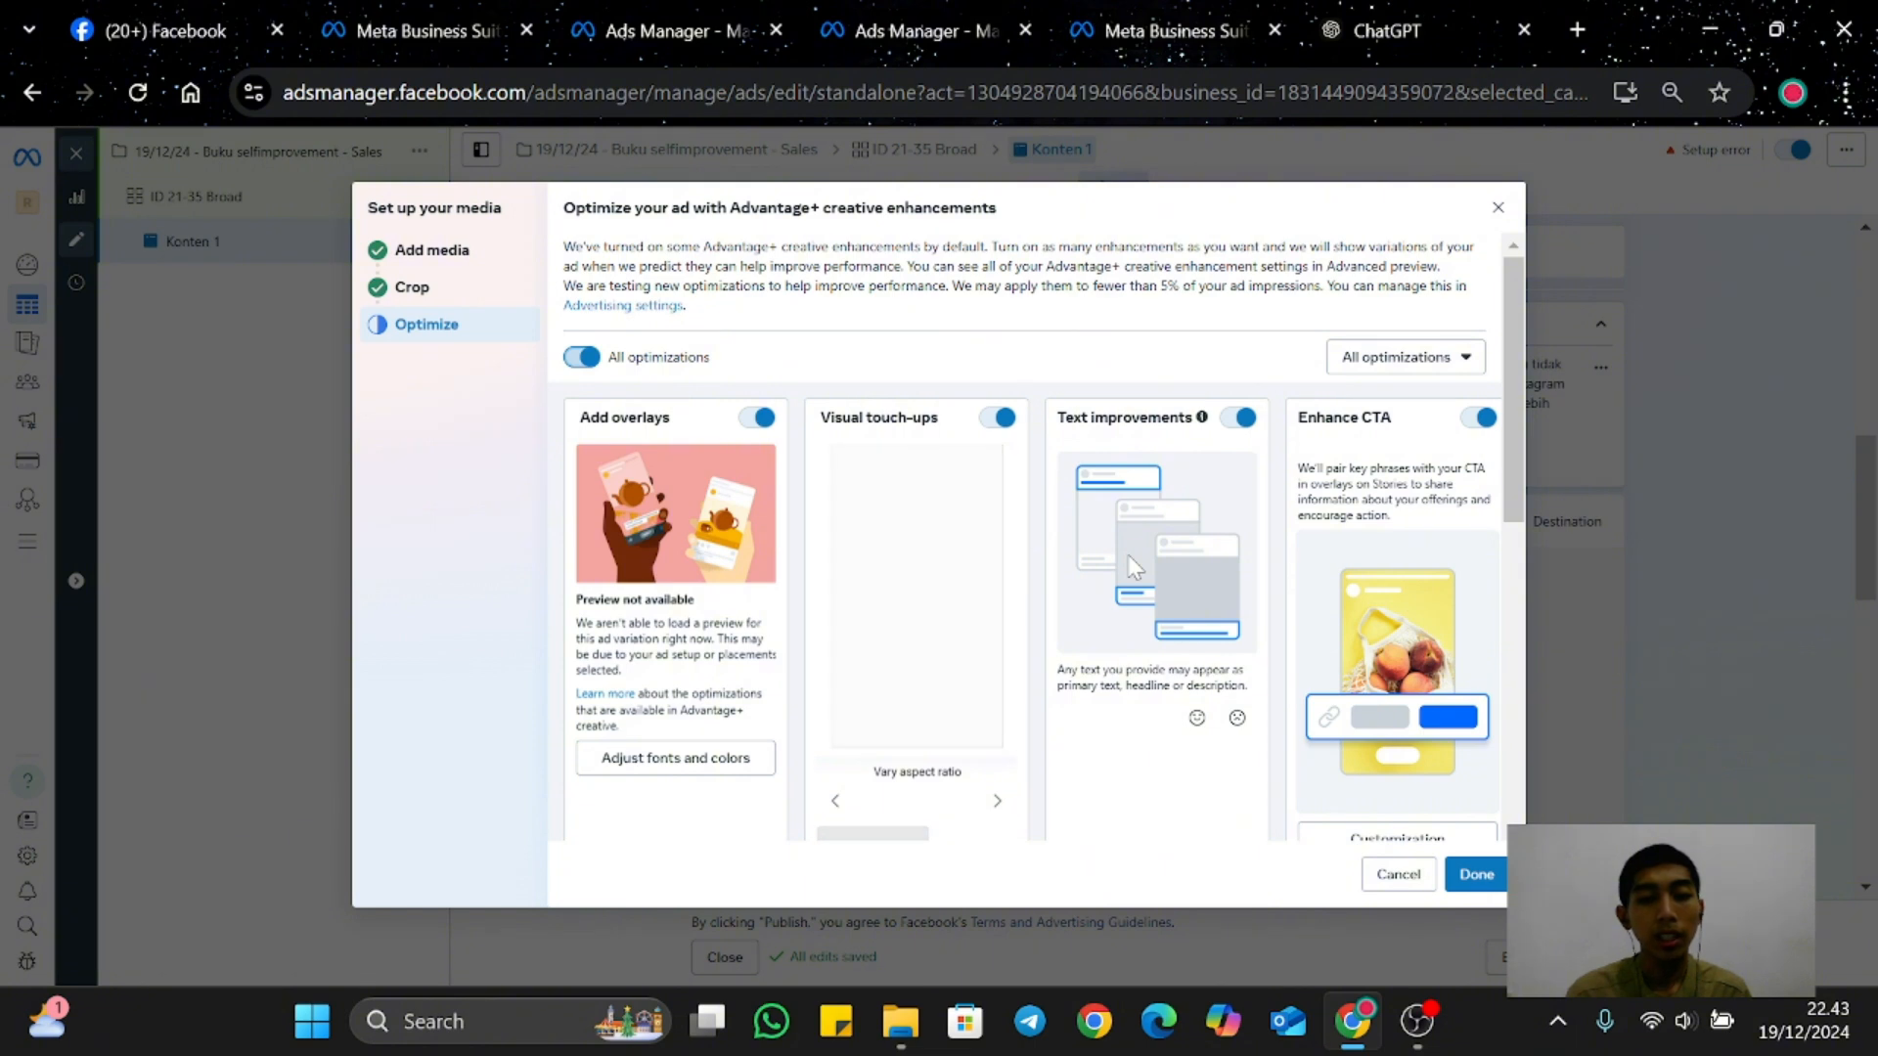
{"action": "scroll", "coordinate": [1134, 567], "scroll_direction": "down", "scroll_amount": 3}
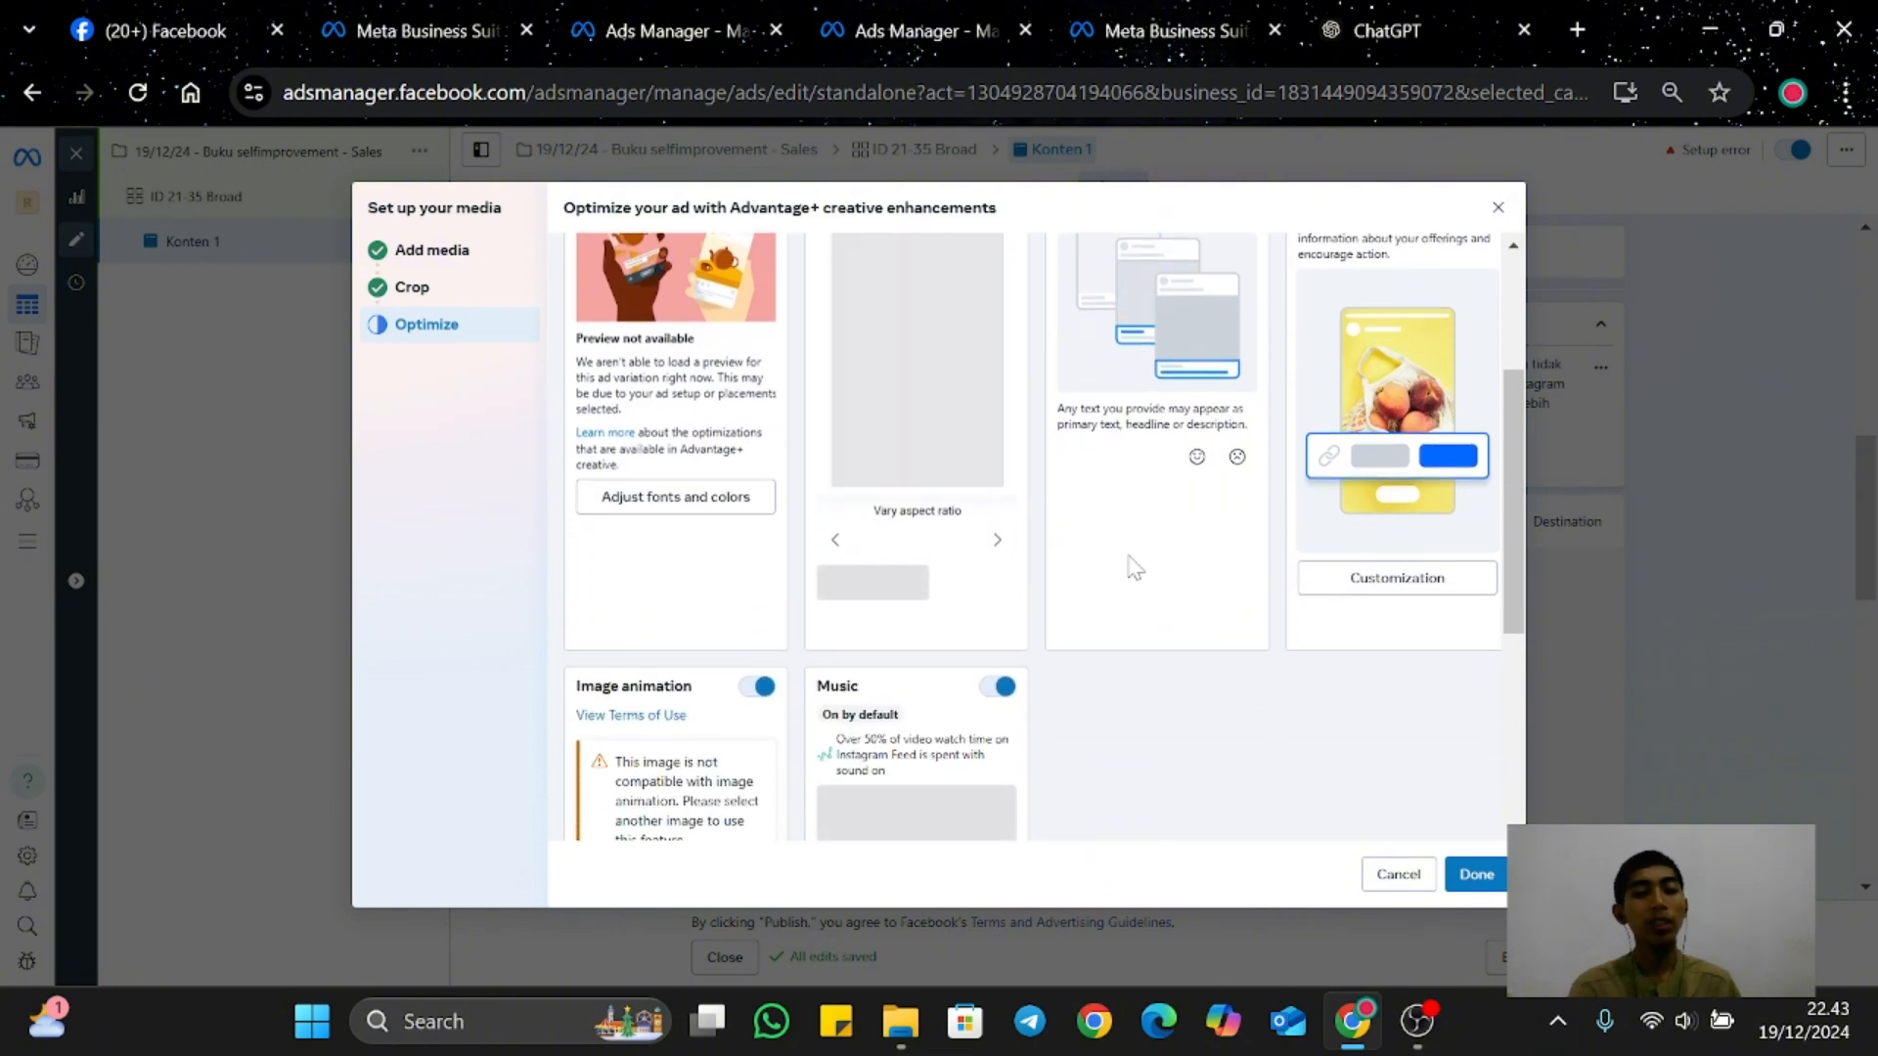
{"action": "scroll", "coordinate": [1134, 567], "scroll_direction": "up", "scroll_amount": 1}
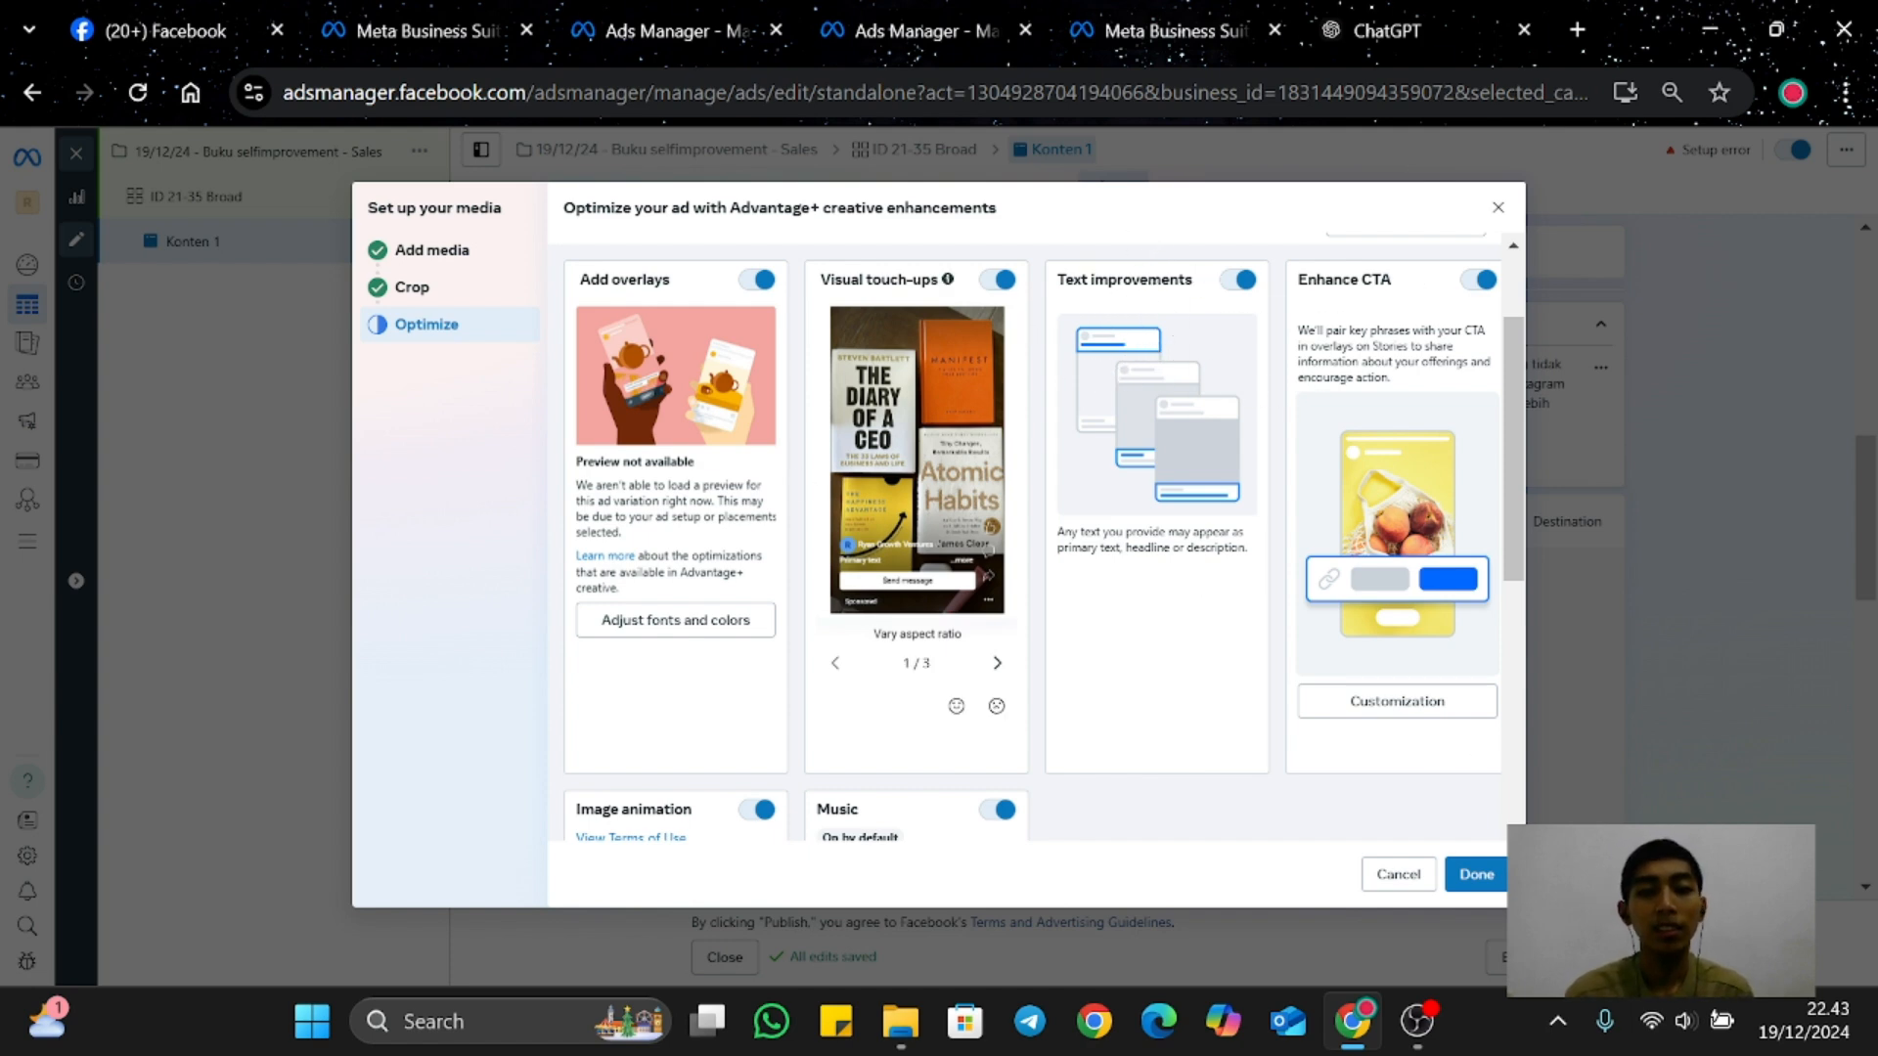
{"action": "scroll", "coordinate": [675, 626], "scroll_direction": "down", "scroll_amount": 2}
{"action": "scroll", "coordinate": [665, 636], "scroll_direction": "down", "scroll_amount": 1}
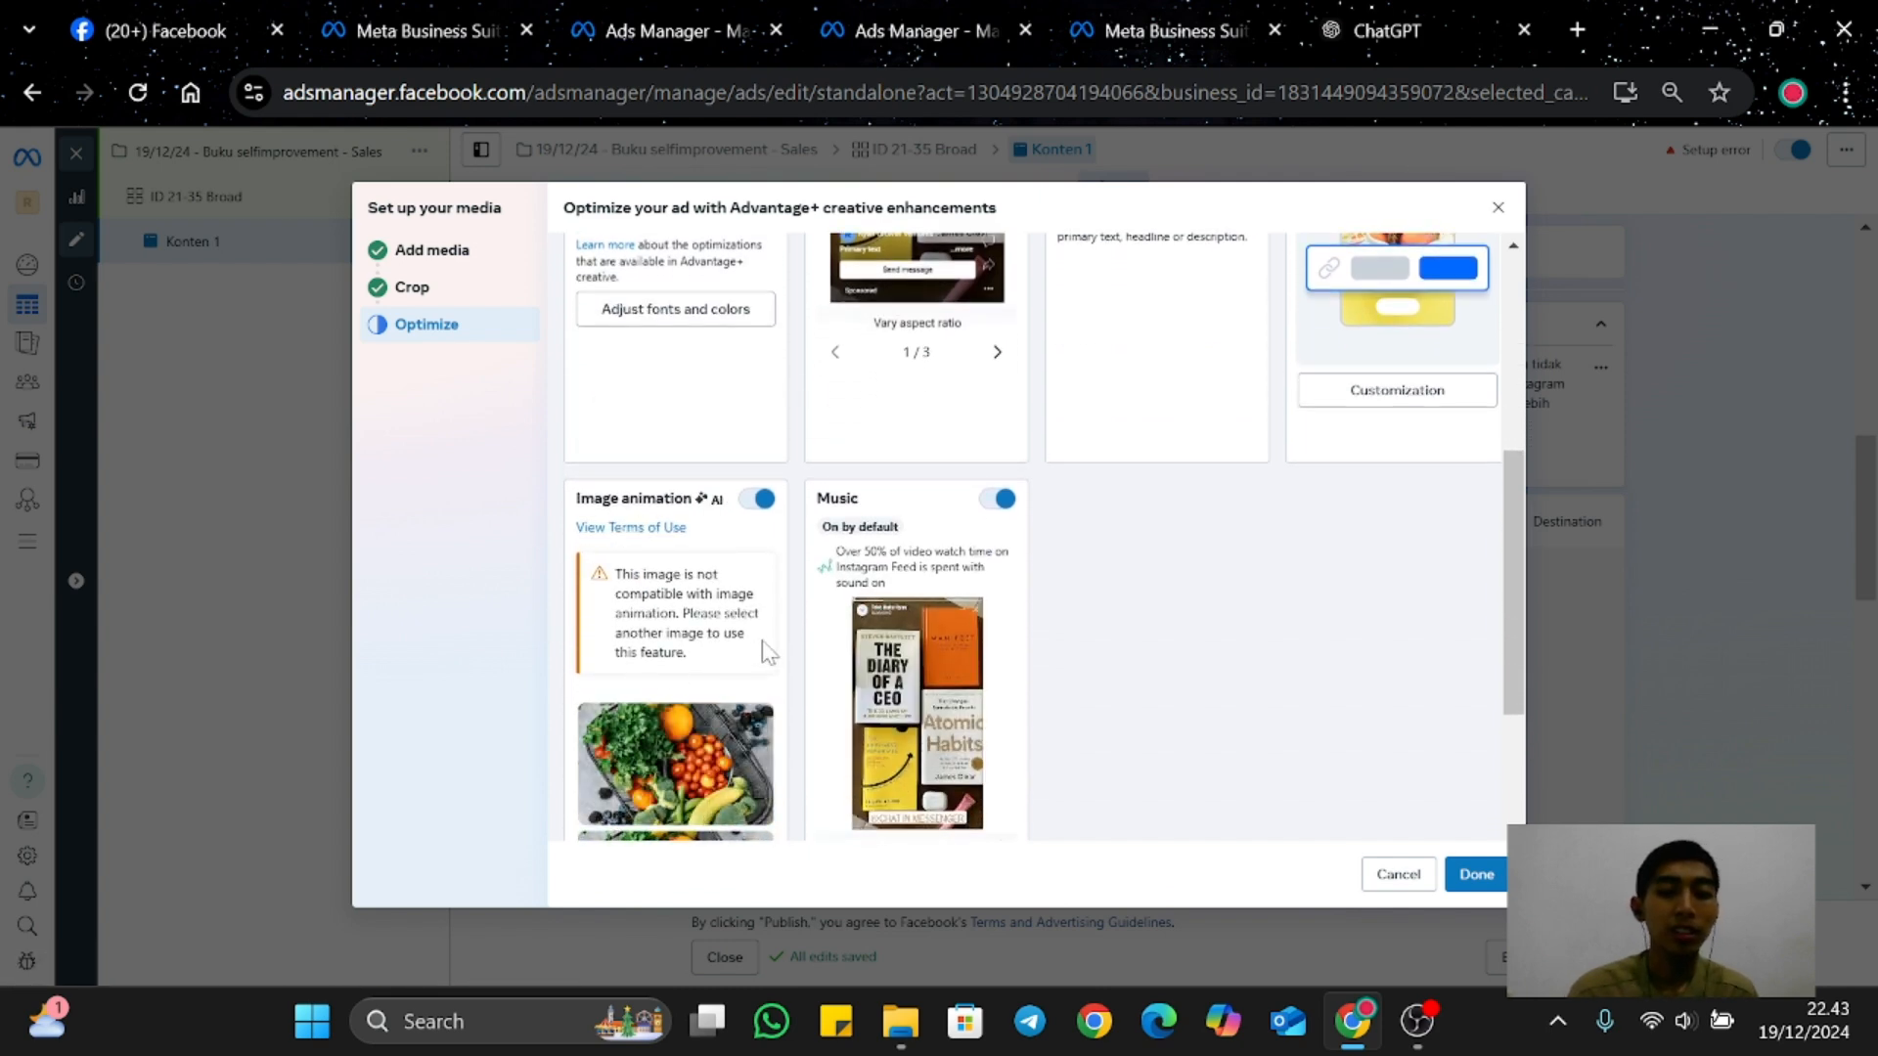
Step: Turn off the Music enhancement, keep the other optimizations on, and finish the media setup
{"action": "mouse_move", "coordinate": [868, 498]}
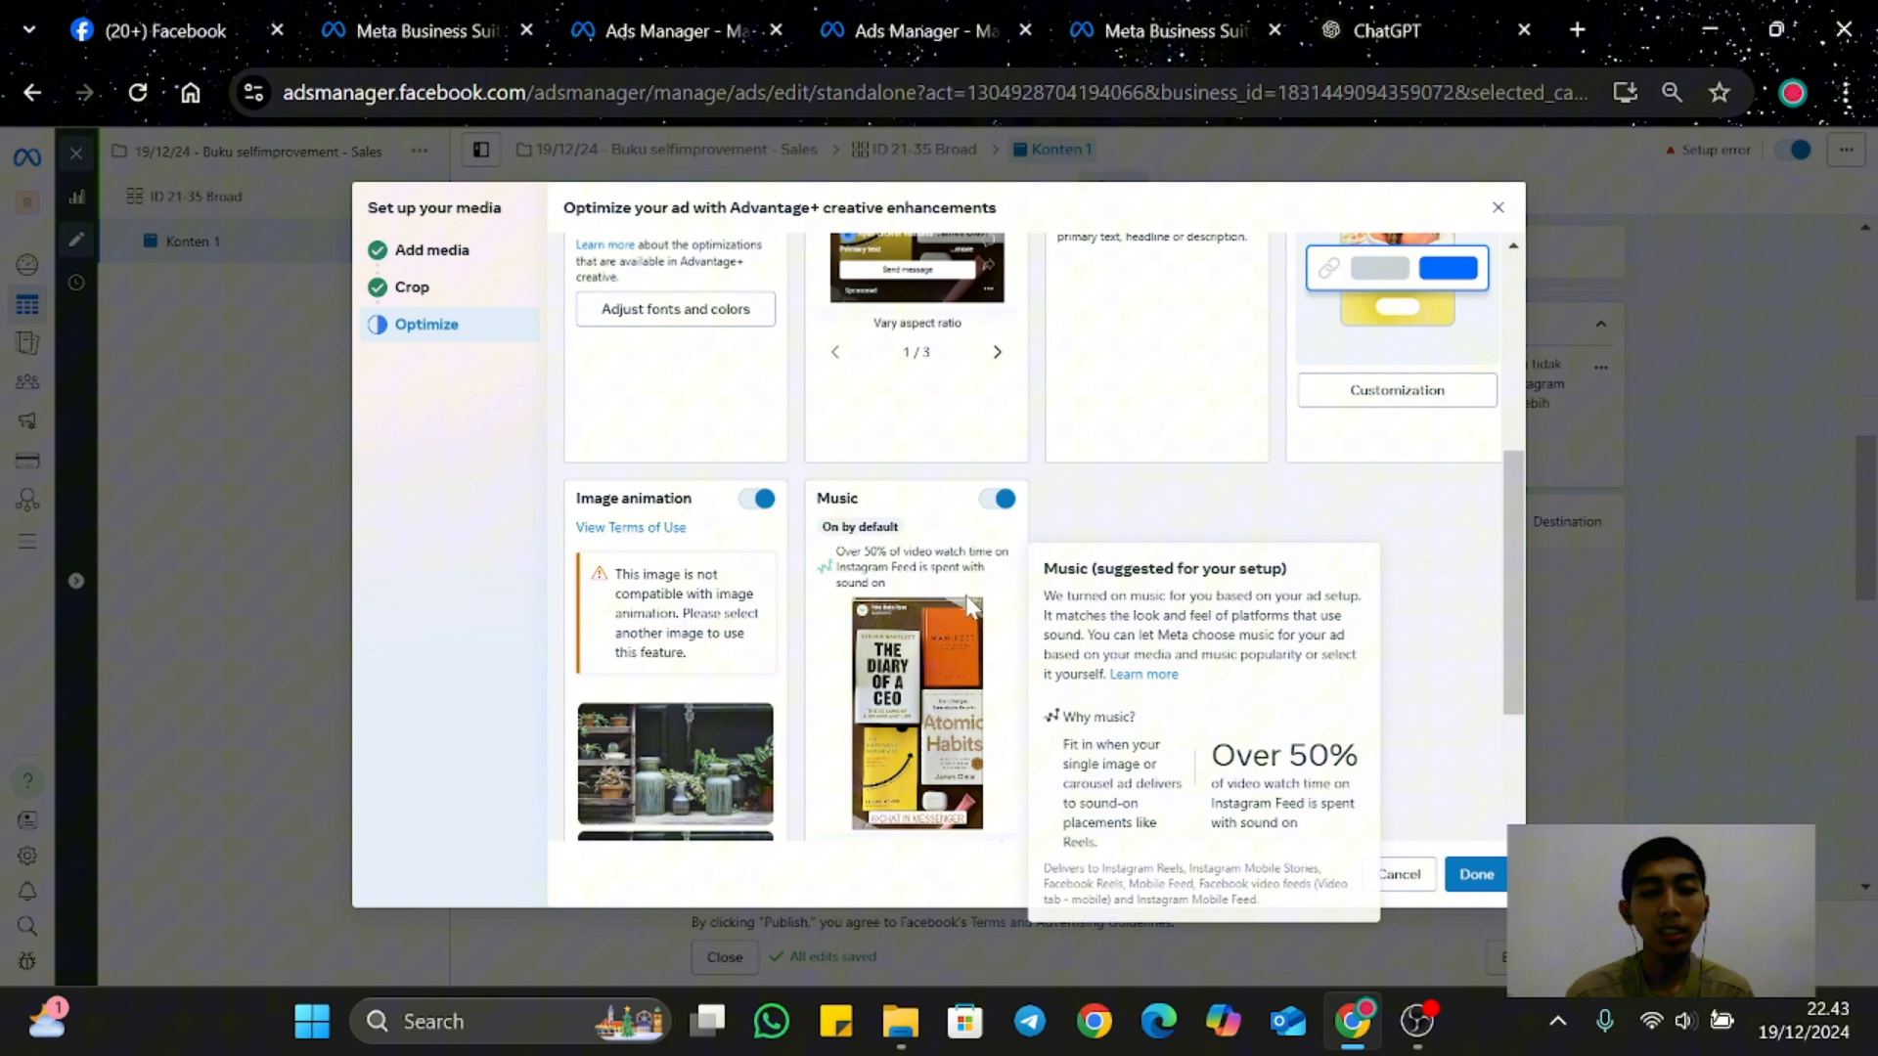
{"action": "left_click", "coordinate": [995, 499]}
{"action": "scroll", "coordinate": [995, 510], "scroll_direction": "up", "scroll_amount": 5}
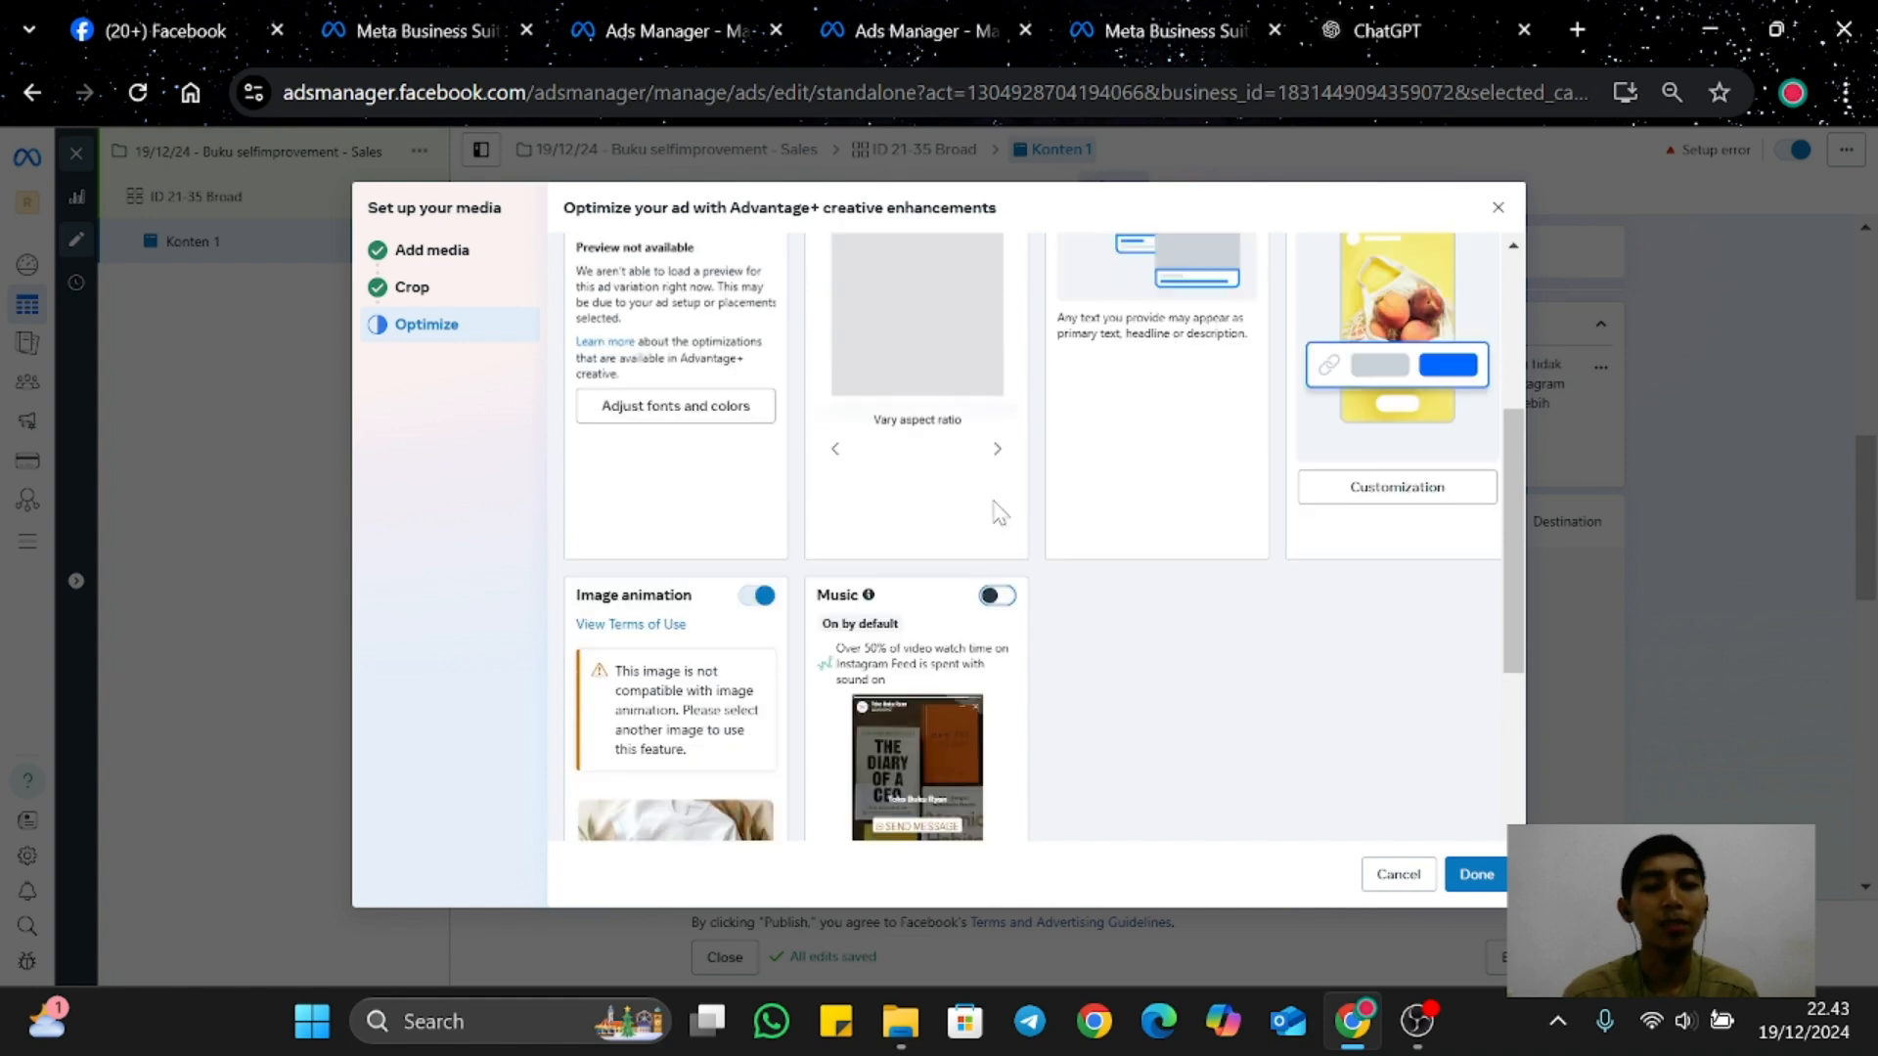
{"action": "scroll", "coordinate": [996, 510], "scroll_direction": "up", "scroll_amount": 1}
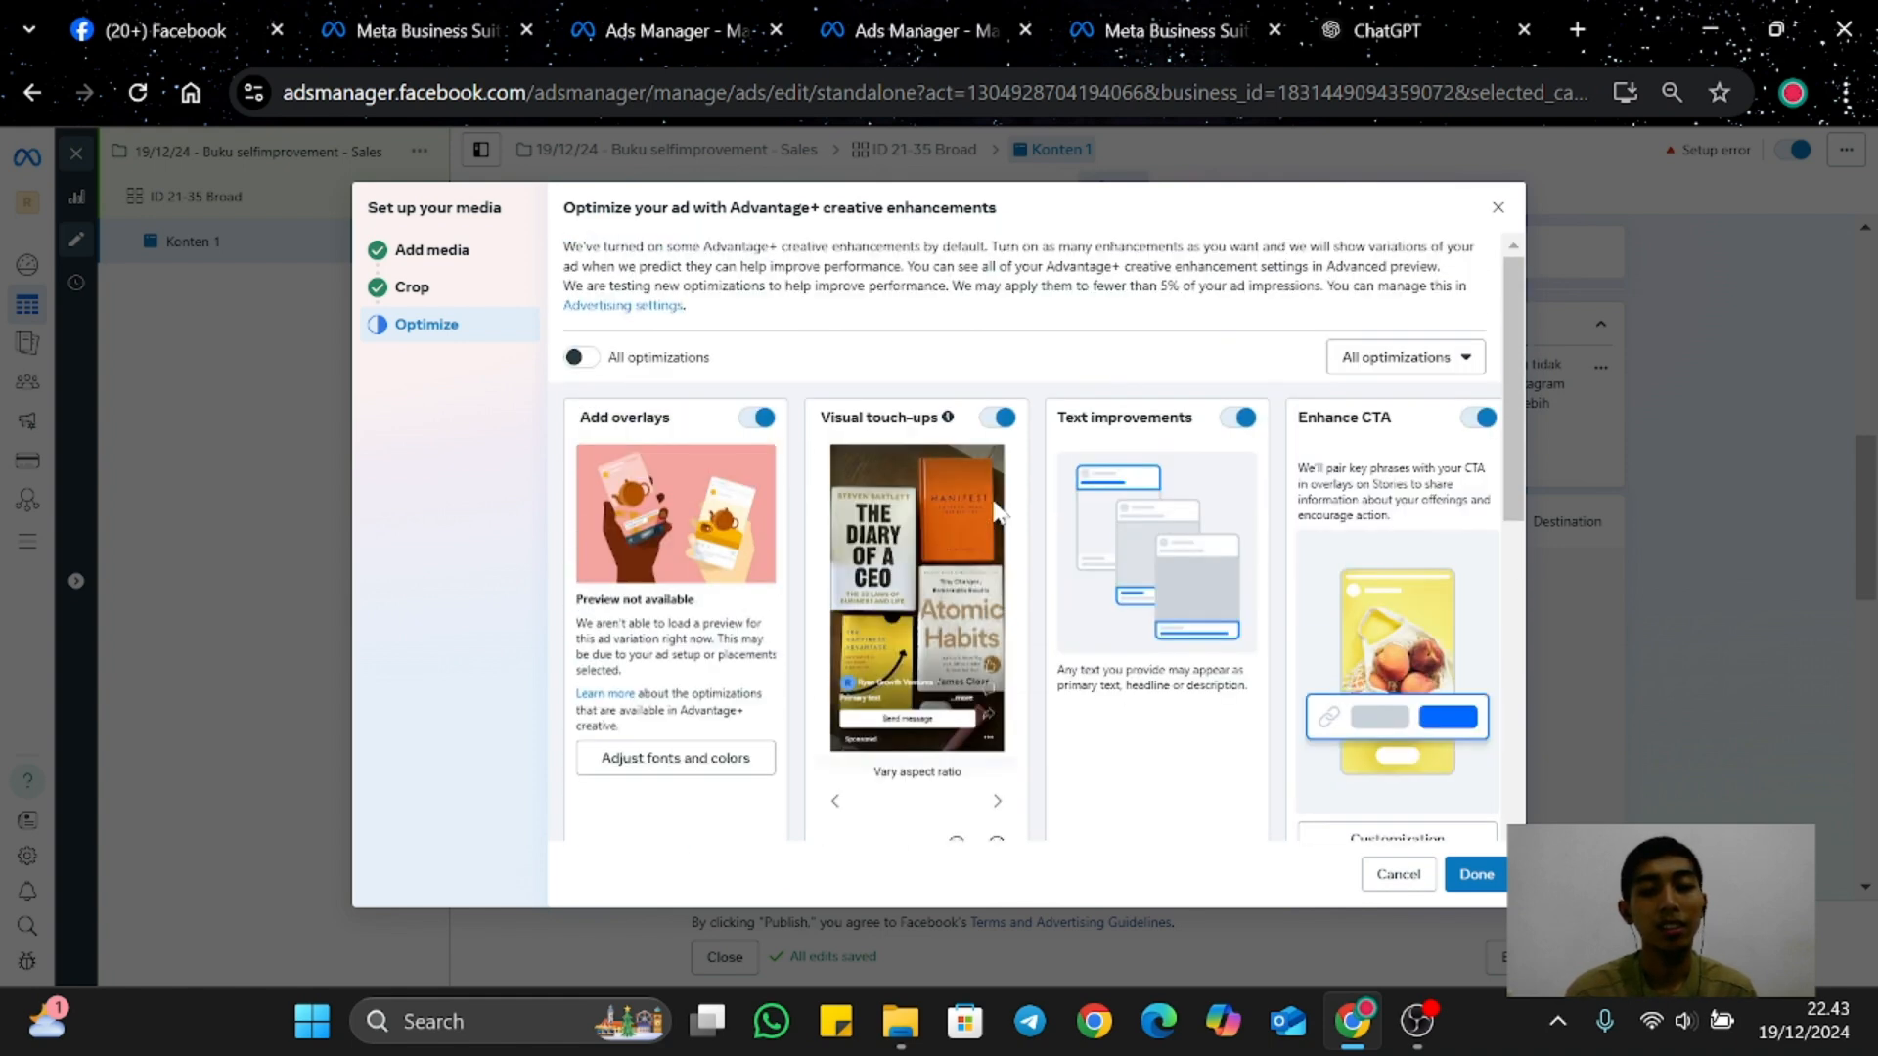
{"action": "left_click", "coordinate": [1477, 879]}
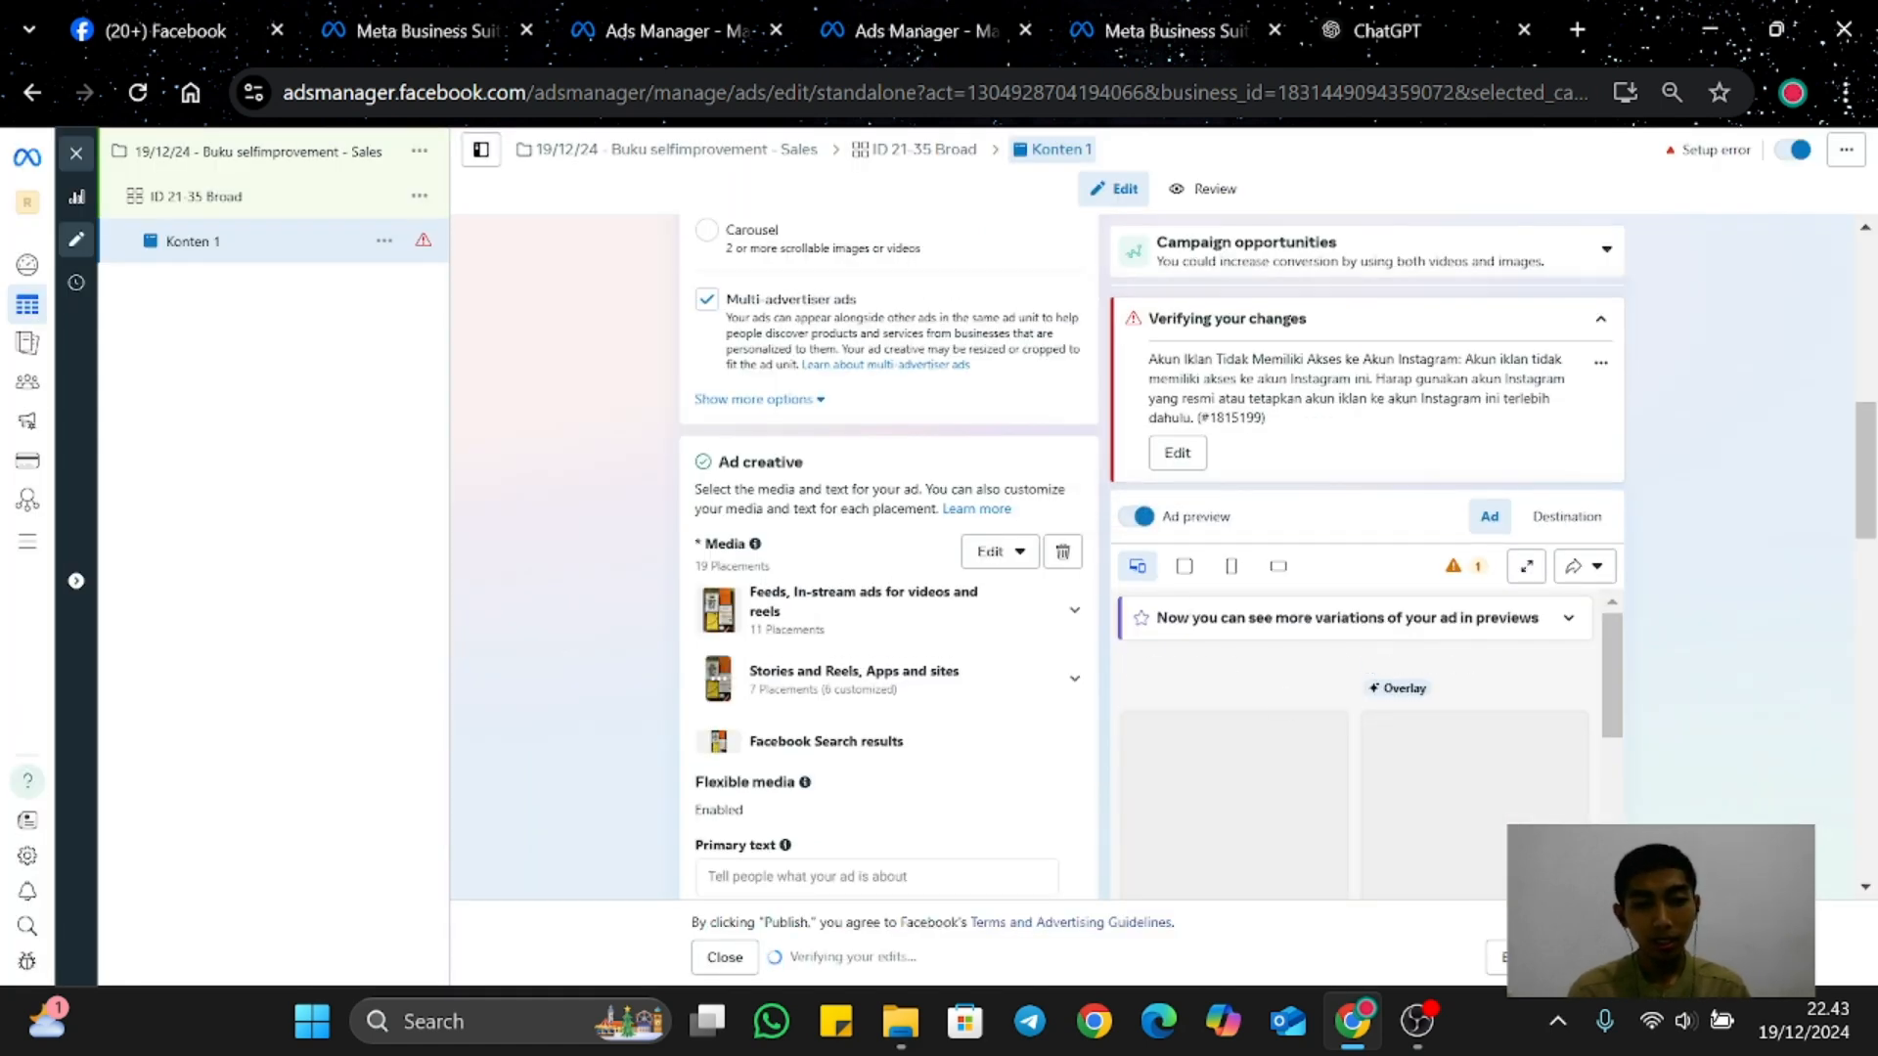
Step: Review the ad creative section's media placements and text fields, along with the Facebook and Instagram ad previews
{"action": "scroll", "coordinate": [1027, 494], "scroll_direction": "down", "scroll_amount": 3}
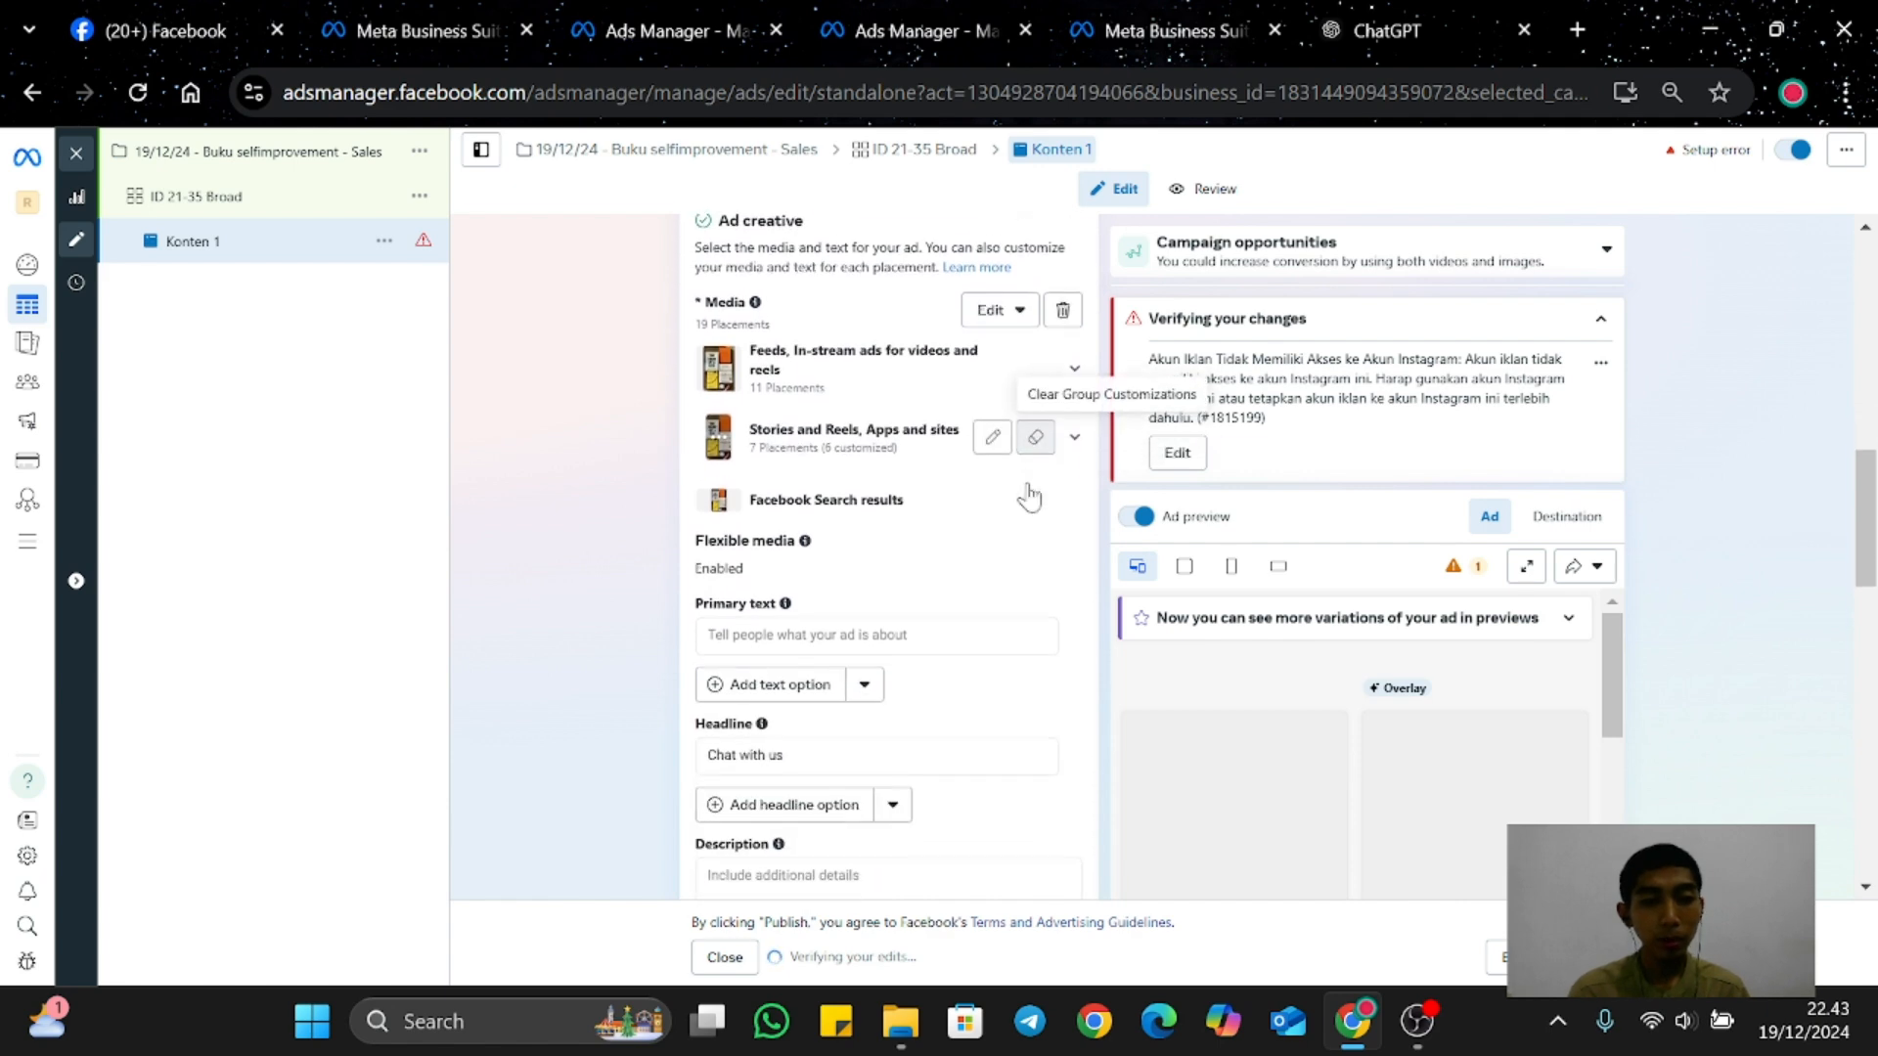
{"action": "scroll", "coordinate": [1028, 497], "scroll_direction": "down", "scroll_amount": 2}
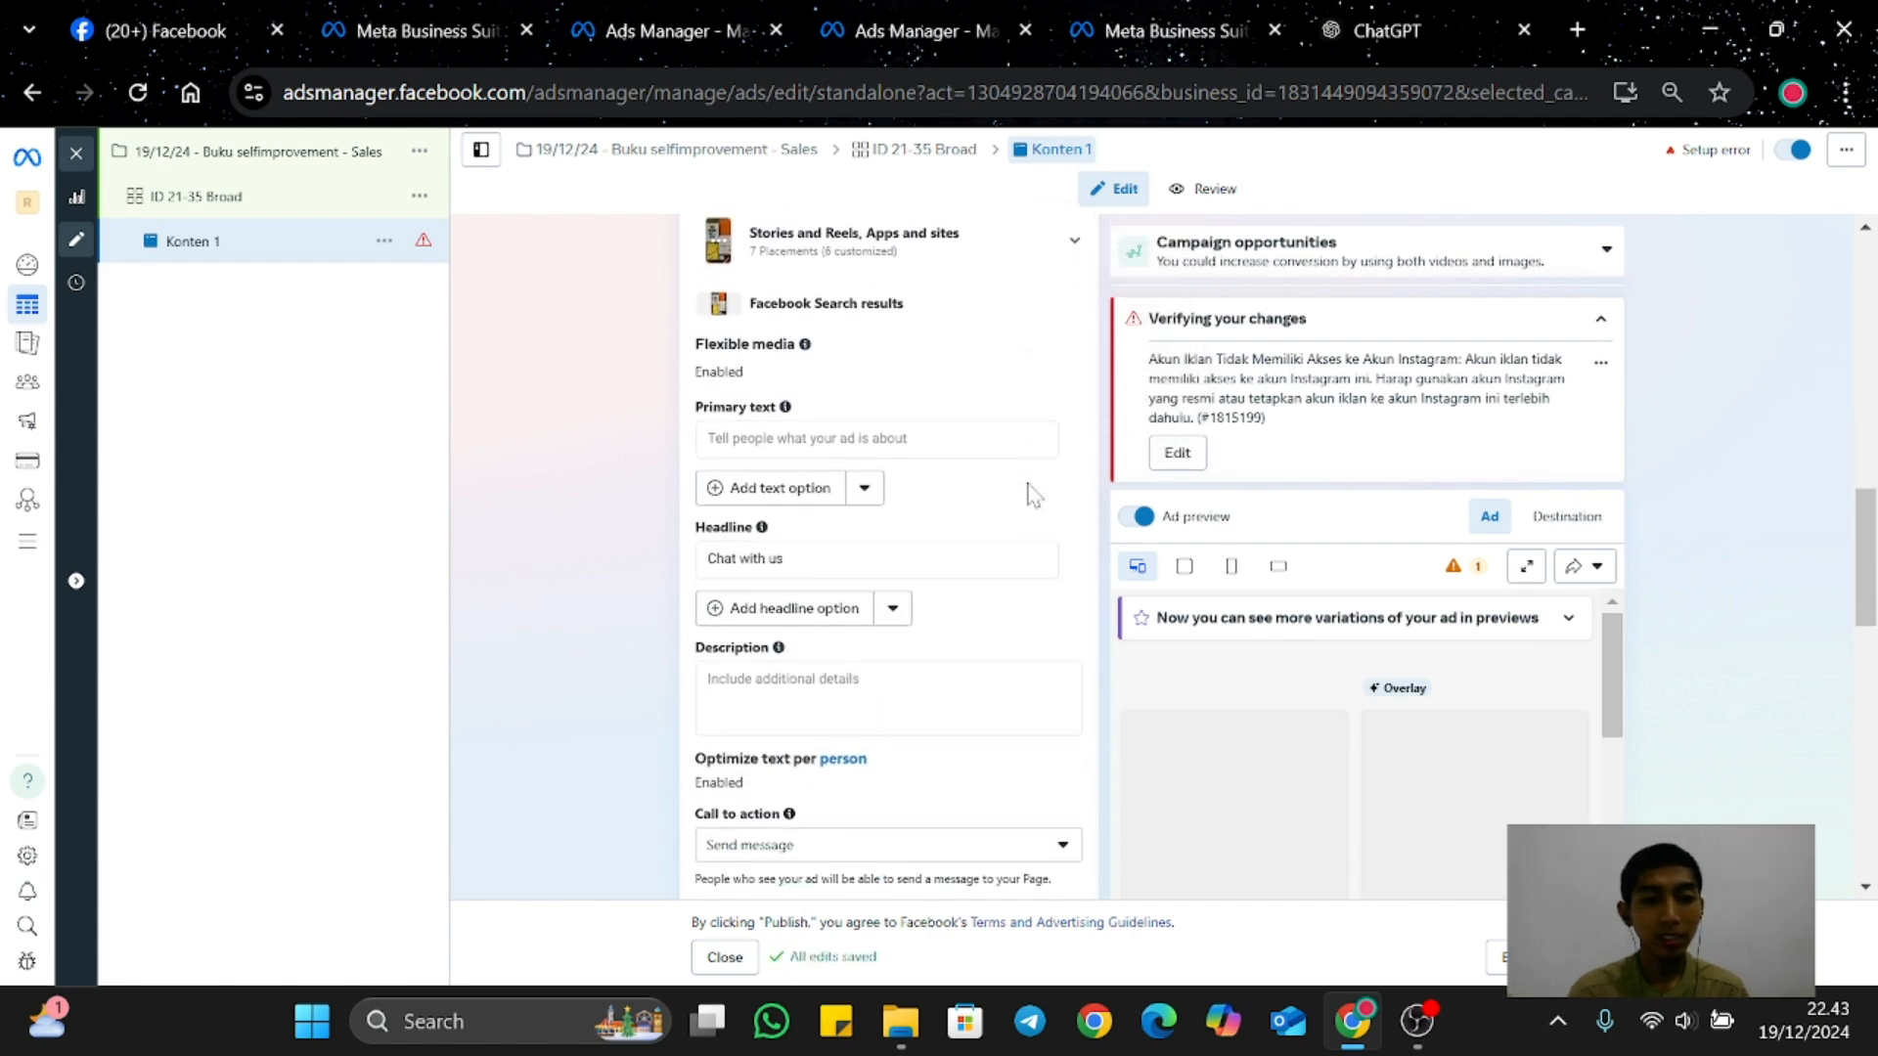
{"action": "scroll", "coordinate": [1029, 494], "scroll_direction": "up", "scroll_amount": 3}
{"action": "scroll", "coordinate": [1293, 654], "scroll_direction": "down", "scroll_amount": 2}
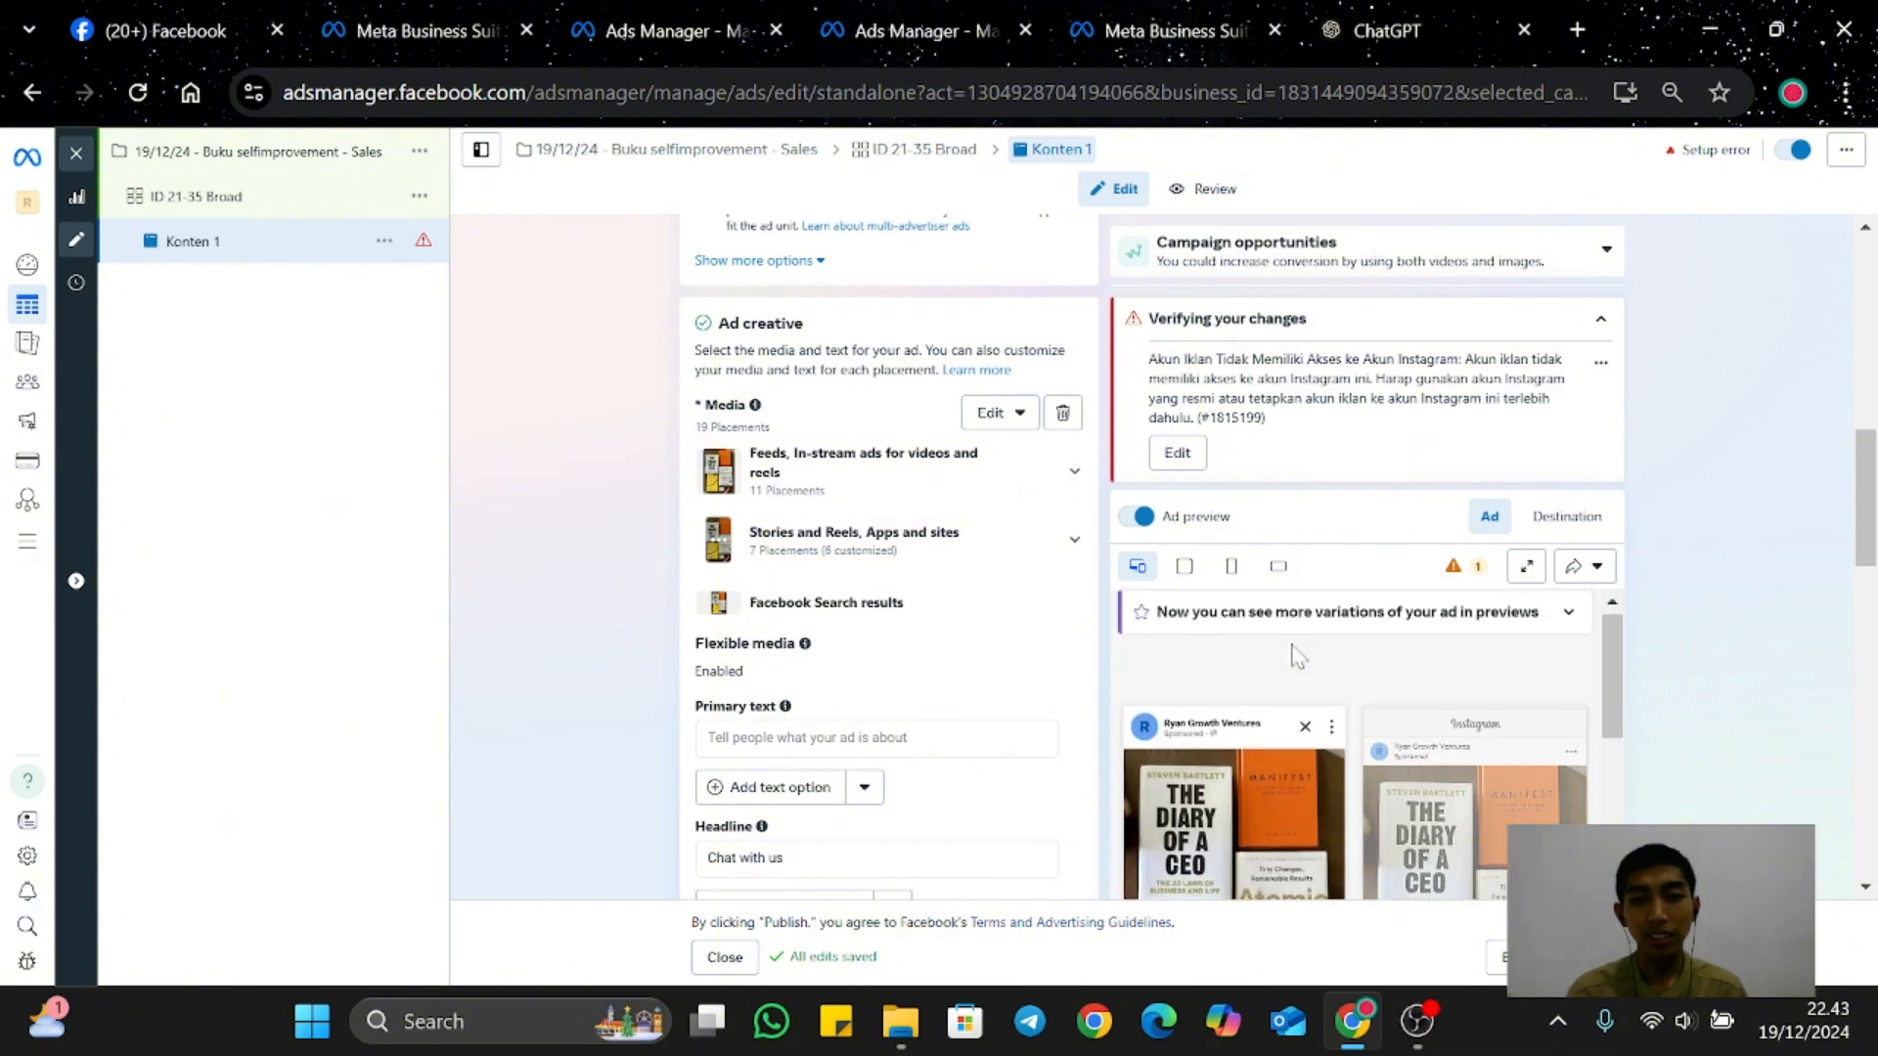
{"action": "scroll", "coordinate": [1416, 362], "scroll_direction": "down", "scroll_amount": 2}
{"action": "scroll", "coordinate": [1415, 377], "scroll_direction": "up", "scroll_amount": 3}
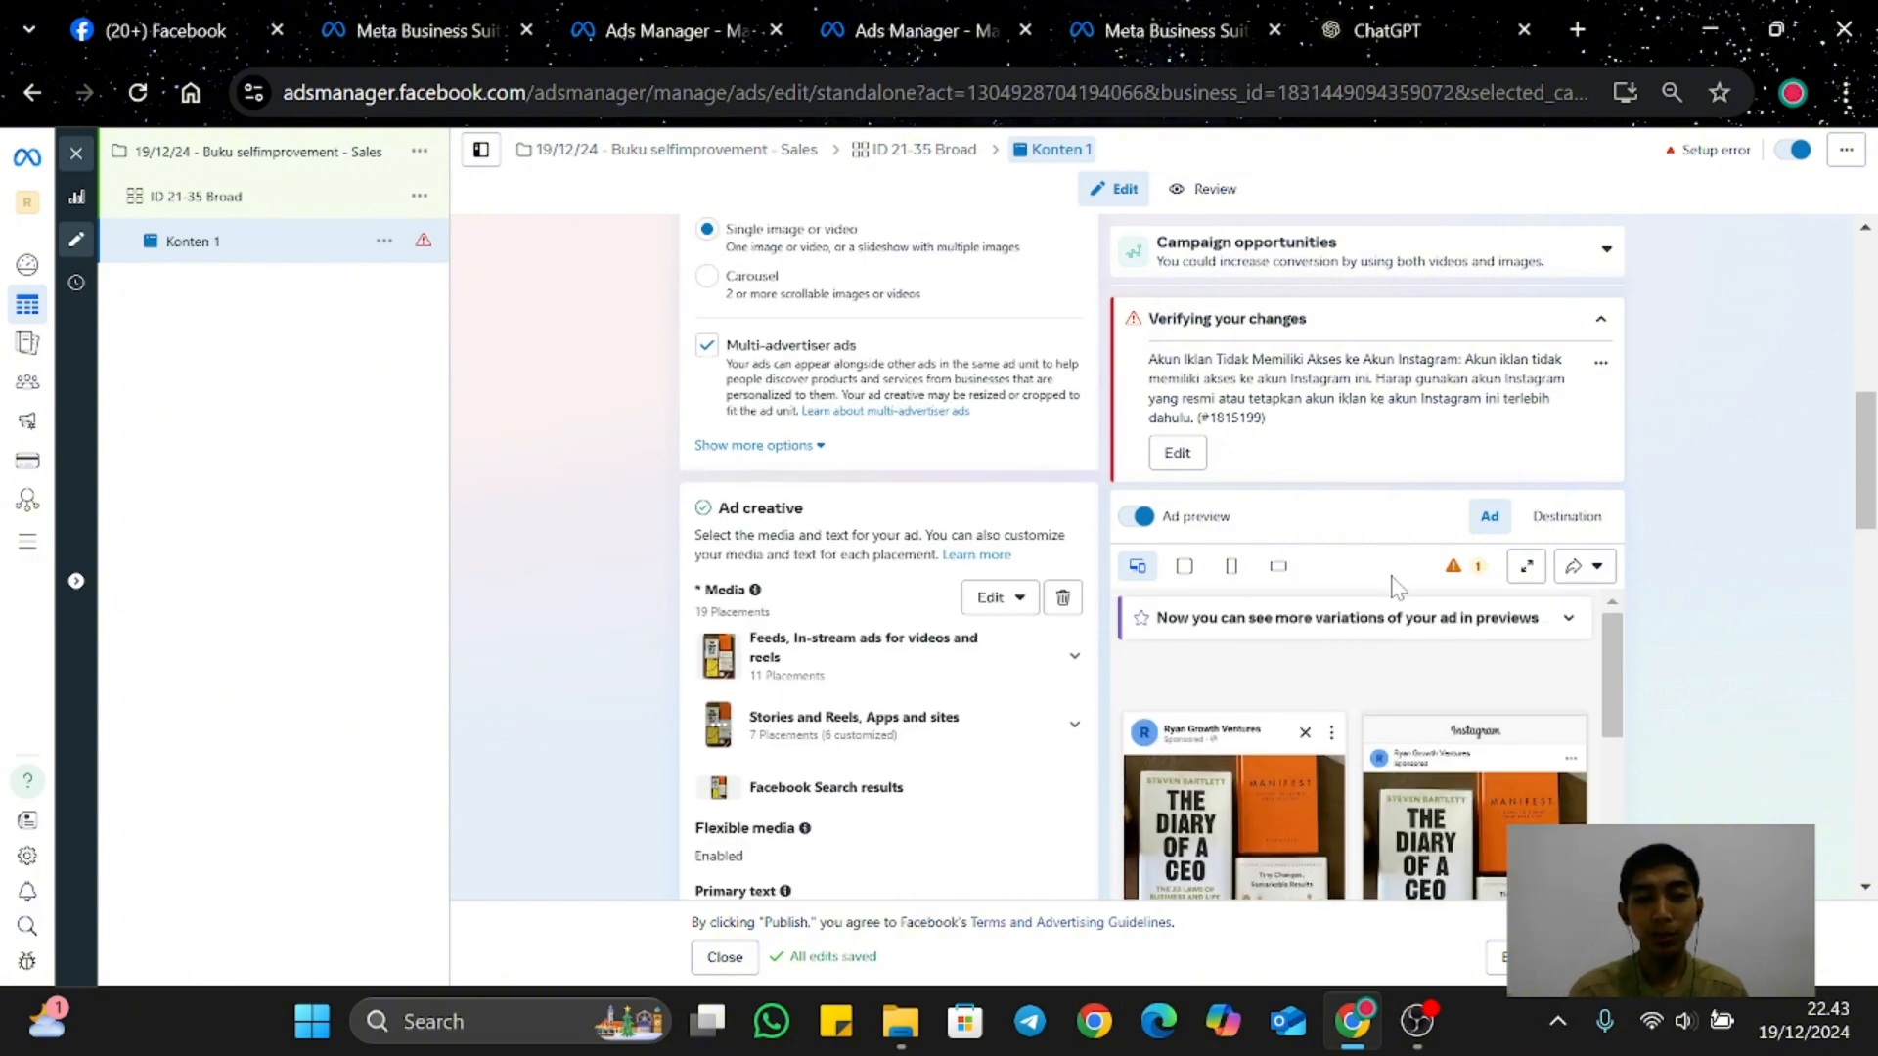
{"action": "scroll", "coordinate": [1394, 586], "scroll_direction": "up", "scroll_amount": 2}
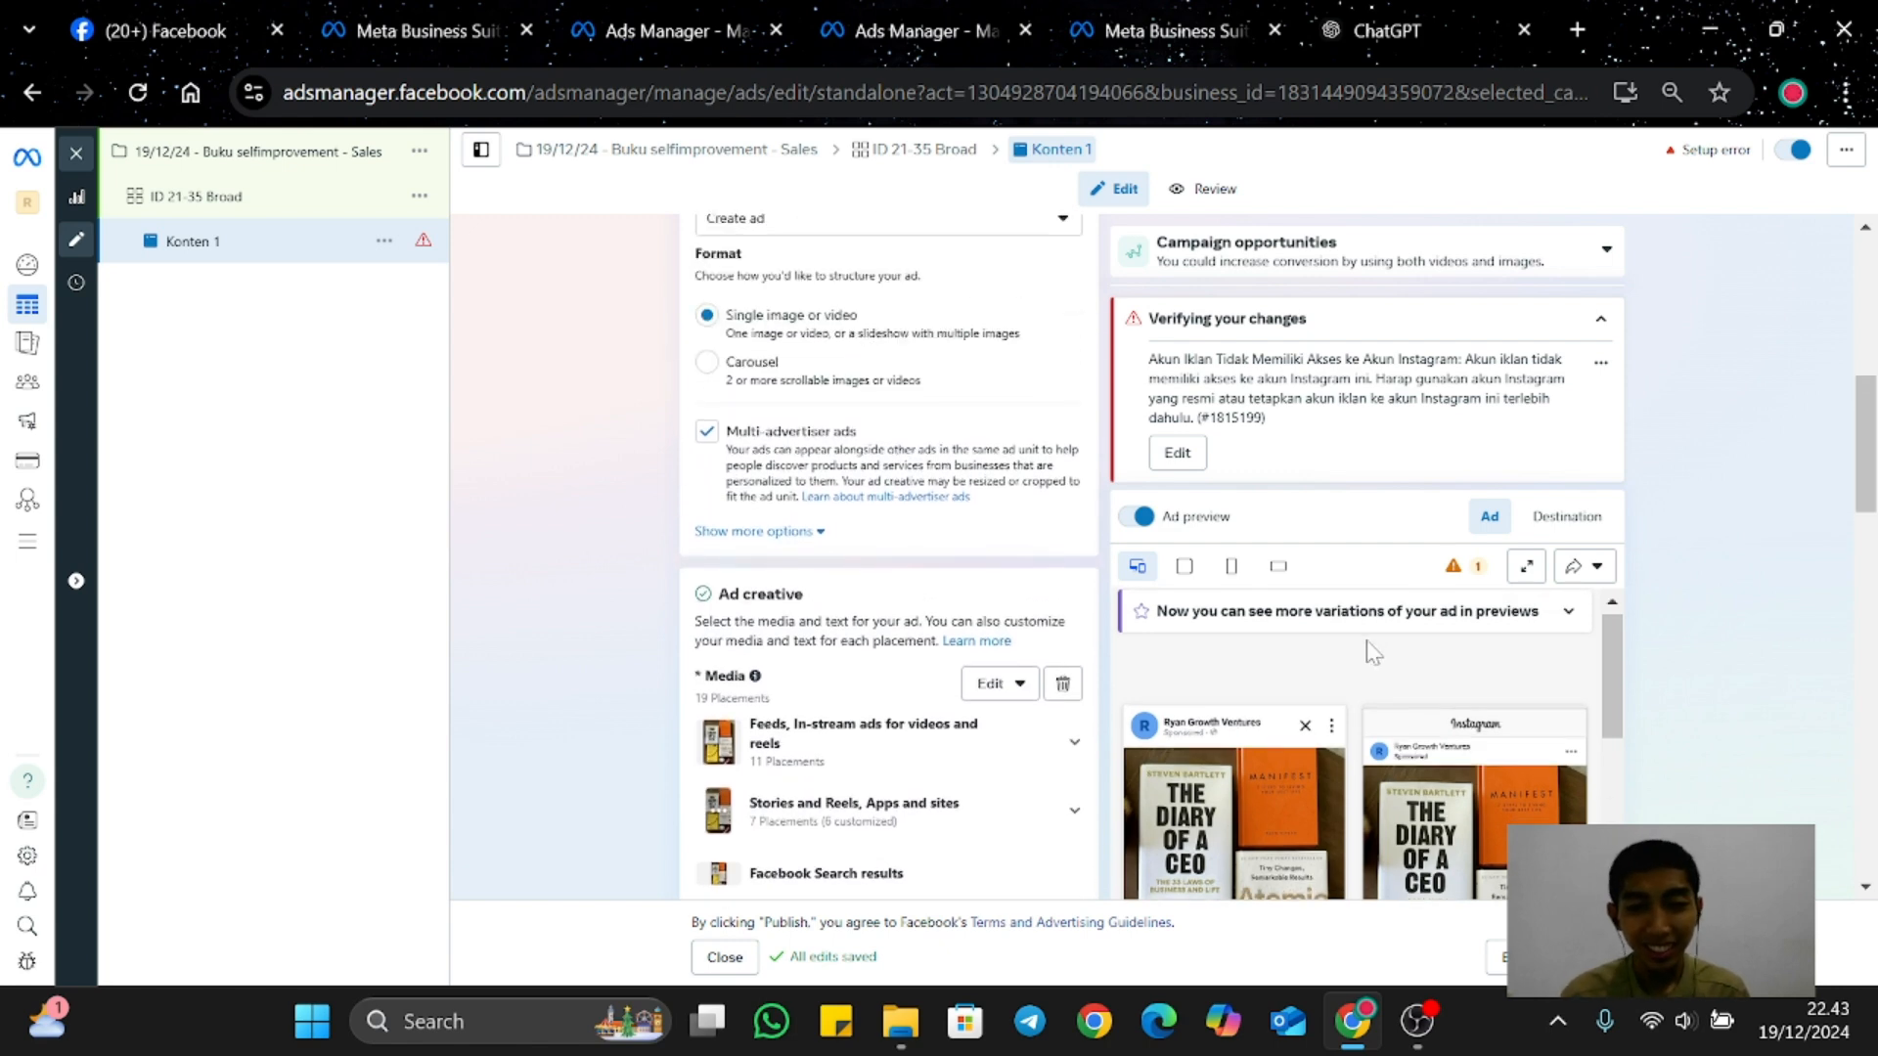
{"action": "scroll", "coordinate": [1374, 653], "scroll_direction": "down", "scroll_amount": 2}
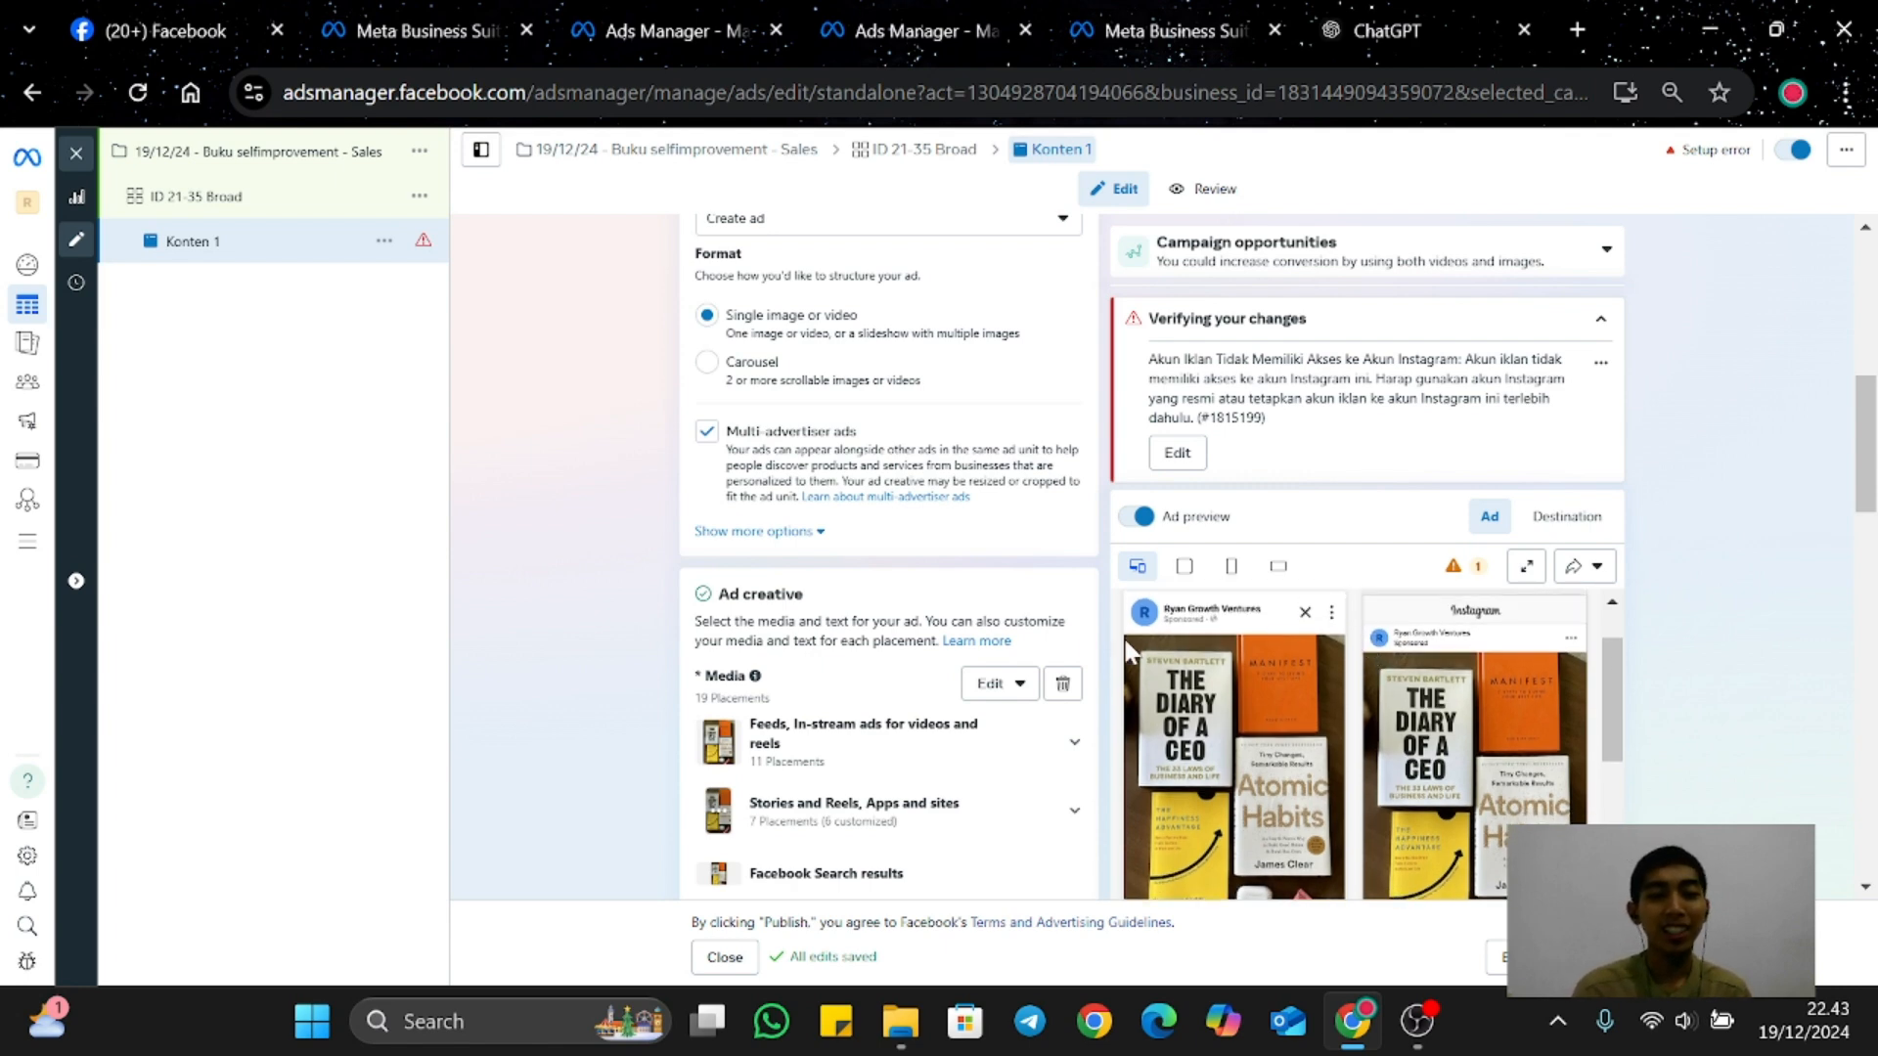
{"action": "scroll", "coordinate": [889, 557], "scroll_direction": "down", "scroll_amount": 3}
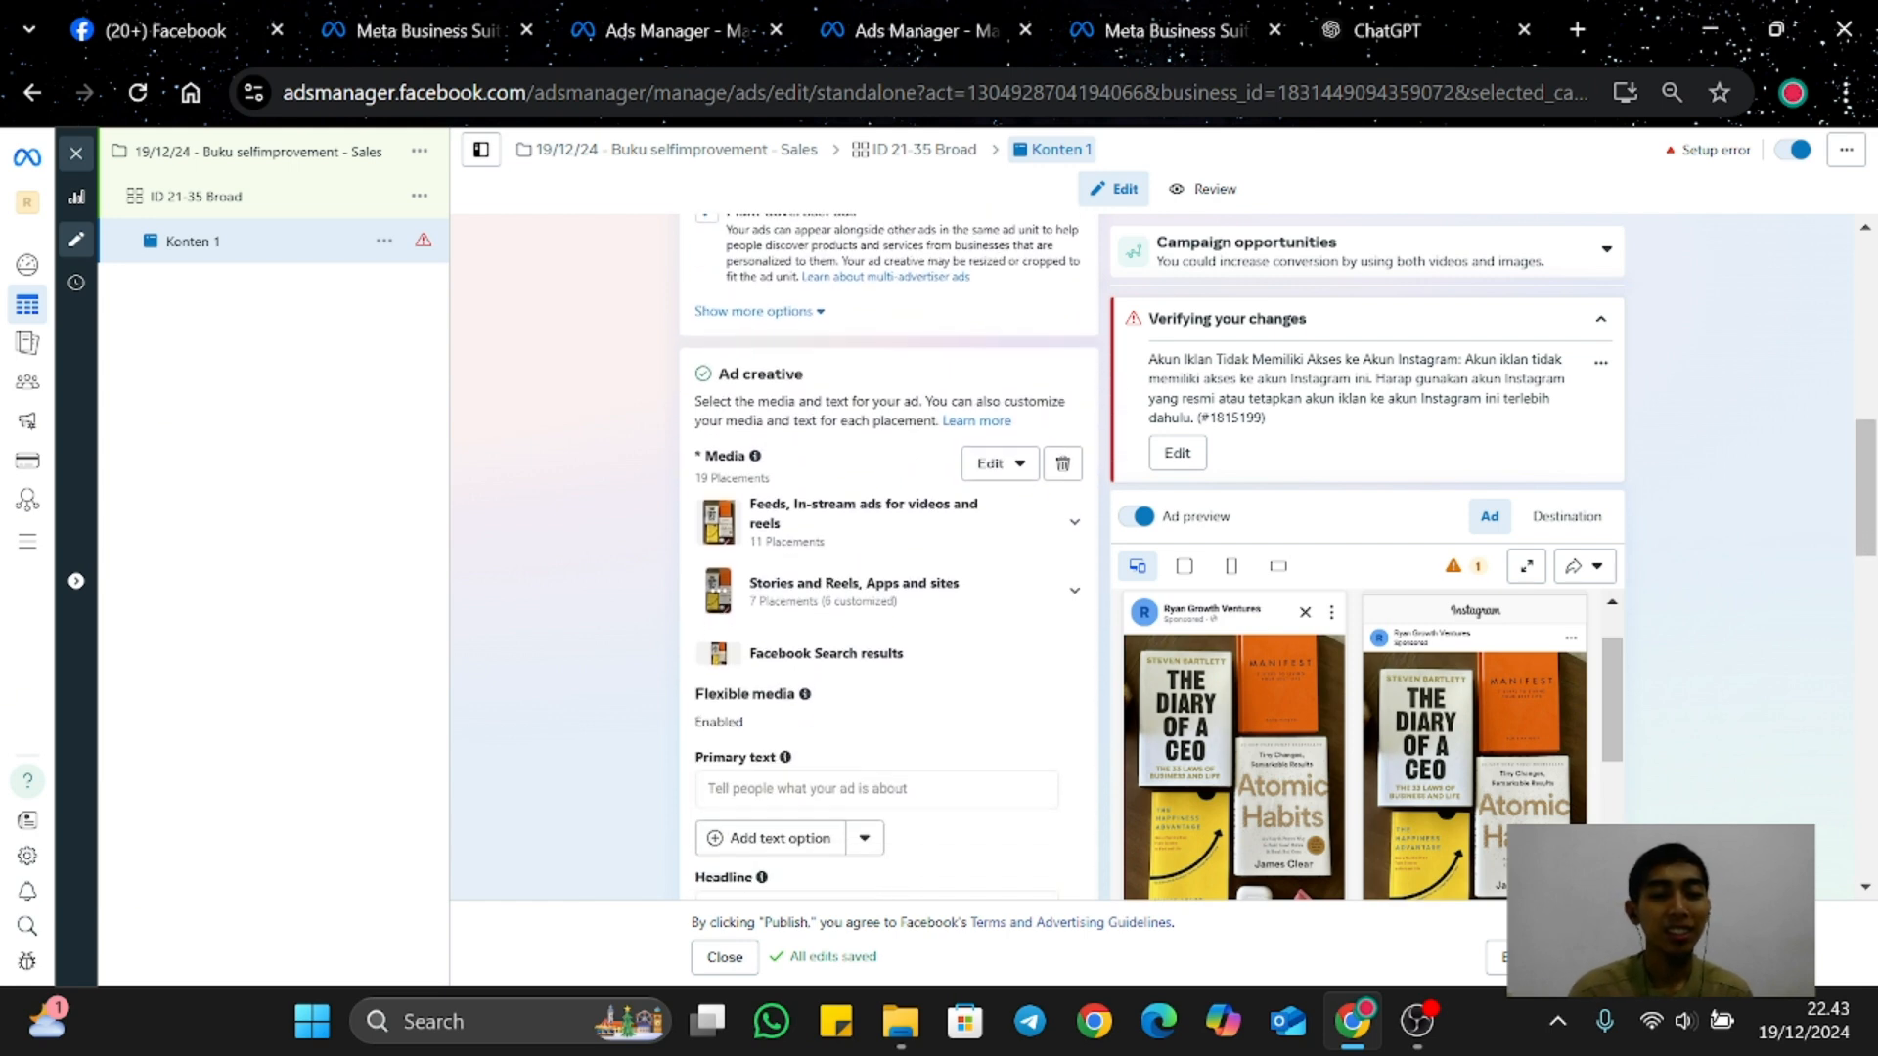
{"action": "scroll", "coordinate": [895, 646], "scroll_direction": "down", "scroll_amount": 2}
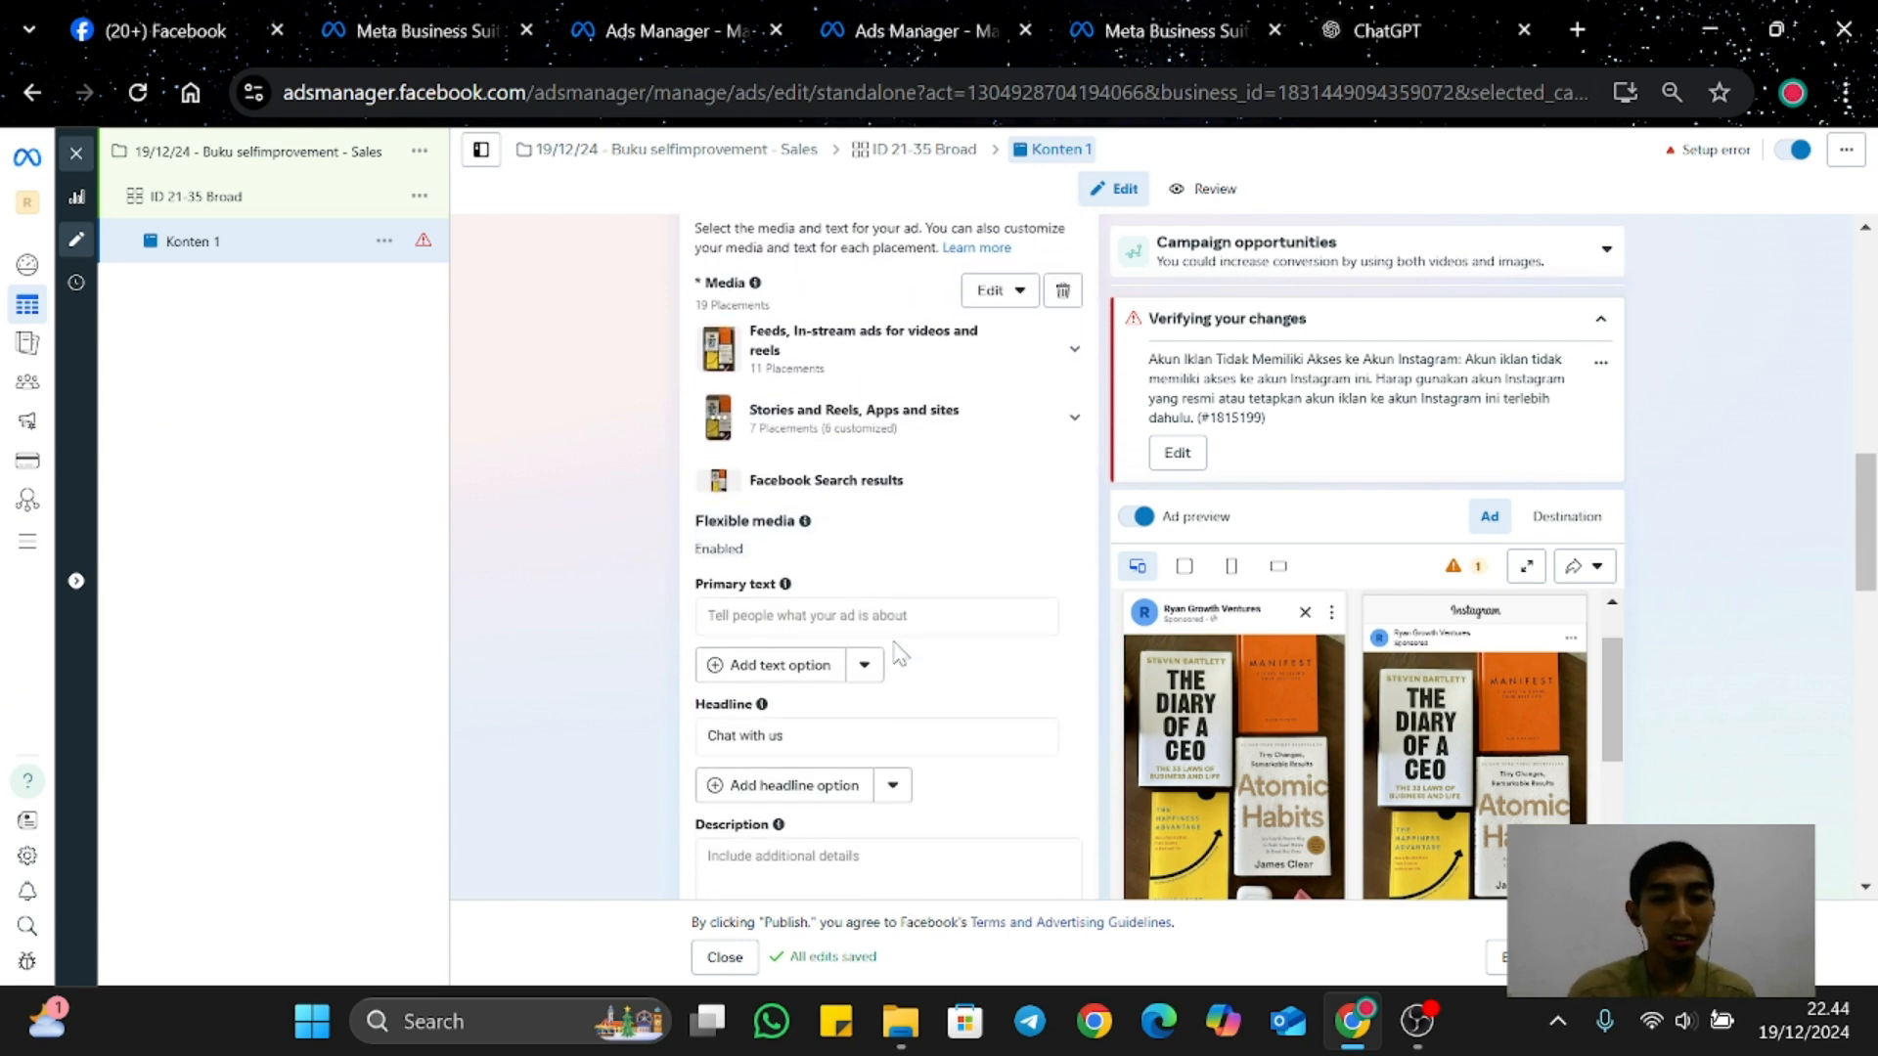
{"action": "scroll", "coordinate": [899, 653], "scroll_direction": "down", "scroll_amount": 1}
{"action": "scroll", "coordinate": [900, 653], "scroll_direction": "up", "scroll_amount": 3}
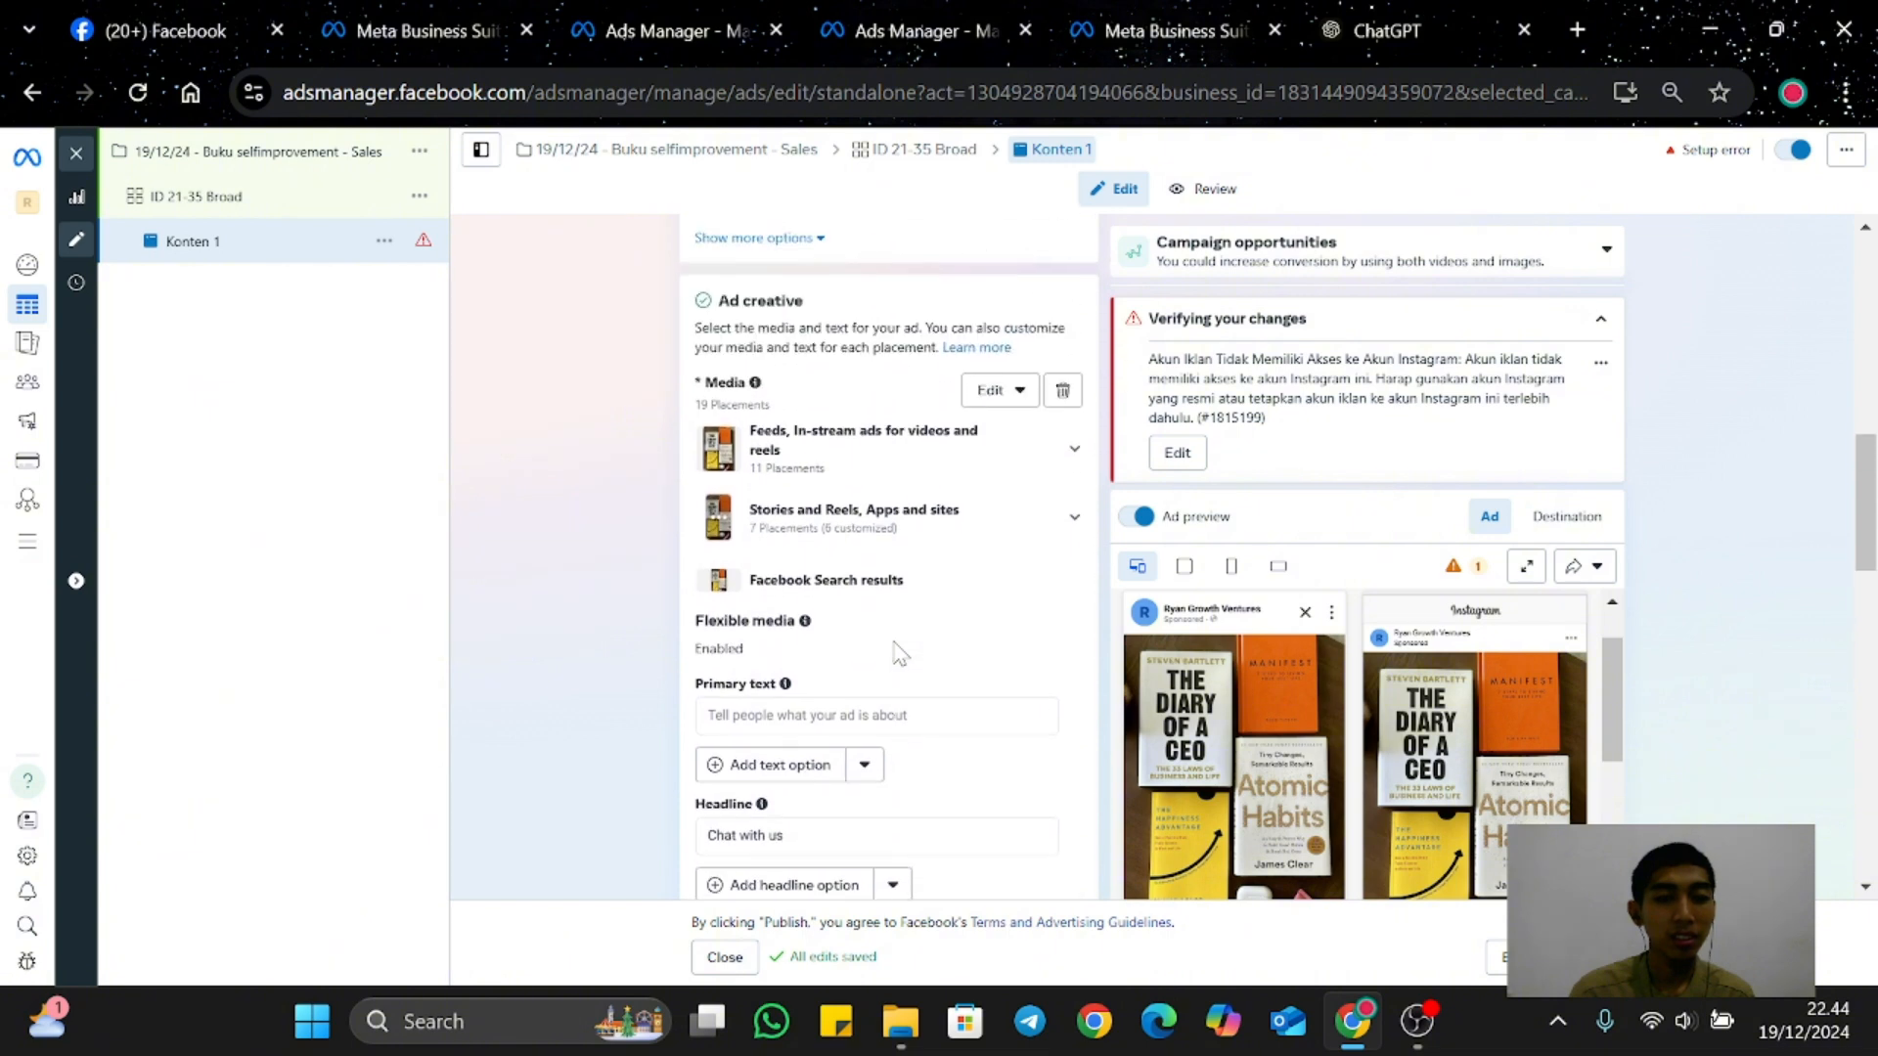
{"action": "scroll", "coordinate": [900, 653], "scroll_direction": "down", "scroll_amount": 1}
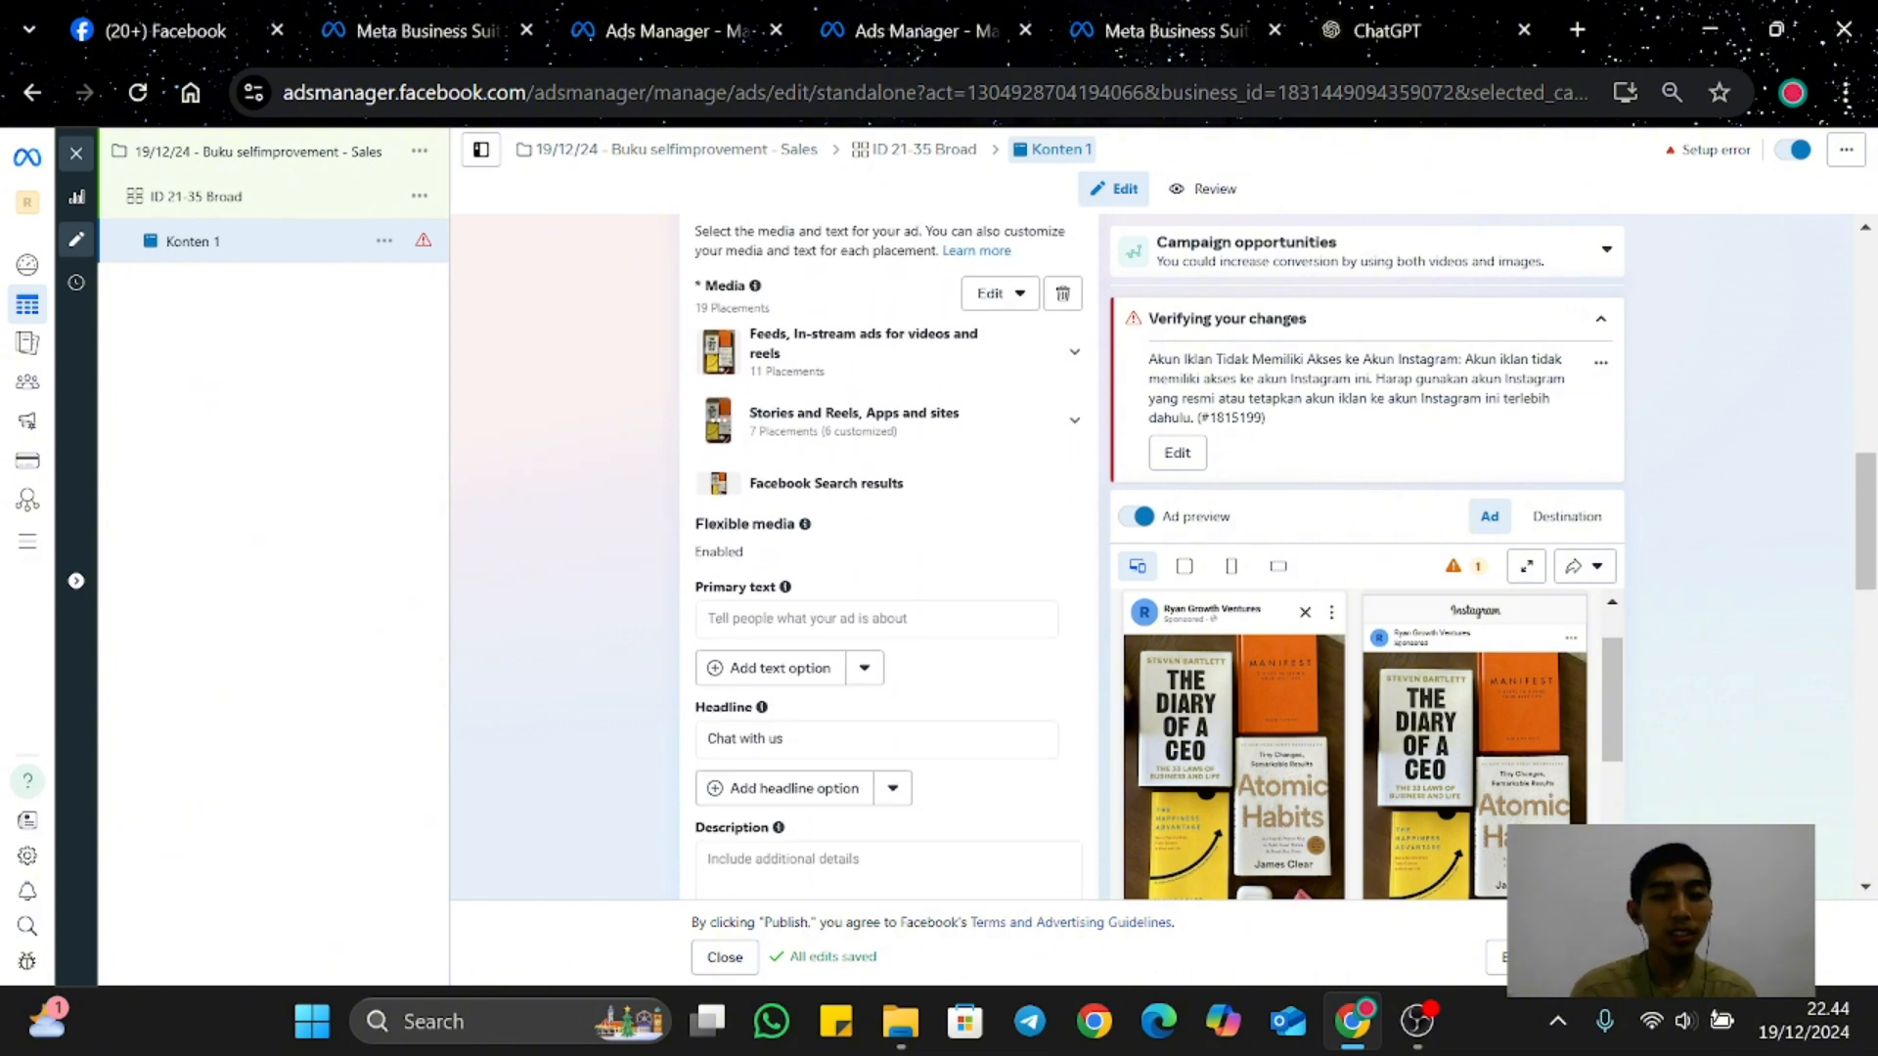
Step: Enter "AKHIR TAHUN, WAKTUNYA KITA TINGKATKAN DIRI KITA DENGAN BUKU SELF-IMPROVEMENT" as the opening sentence of the ad's primary text
{"action": "left_click", "coordinate": [876, 619]}
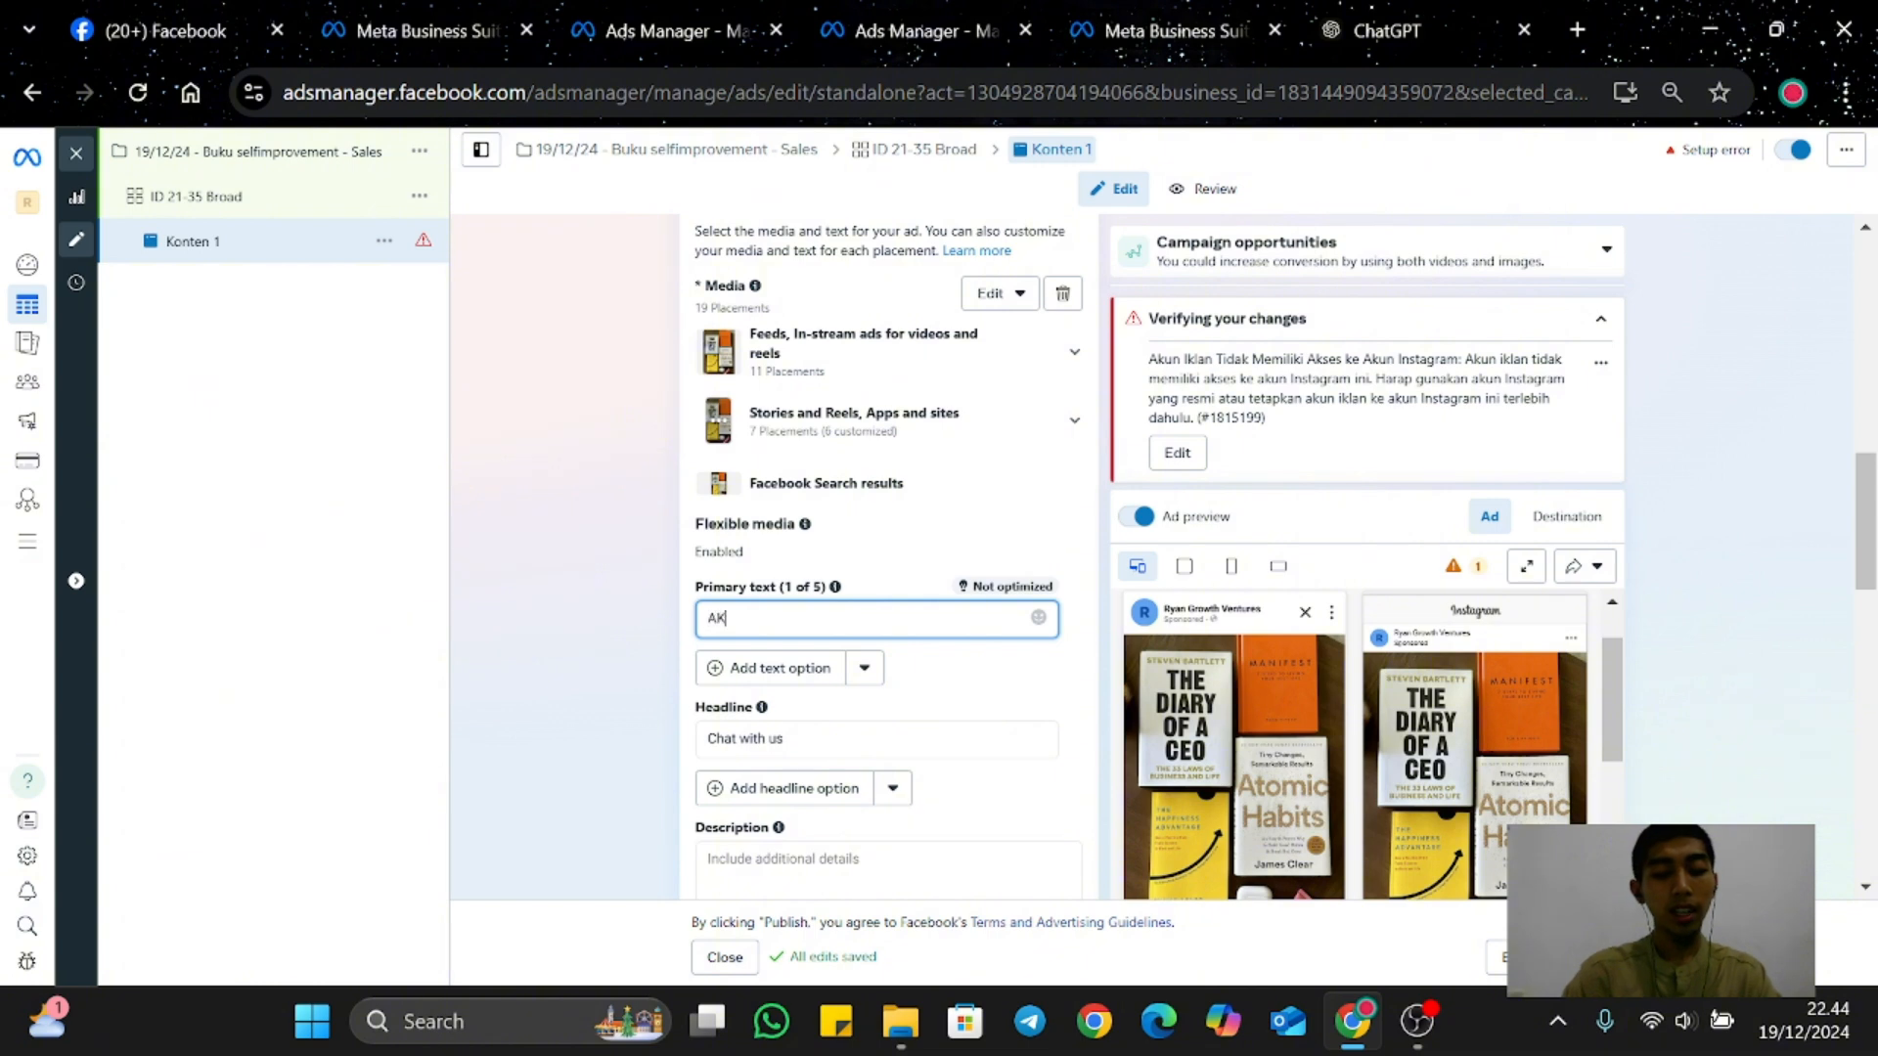
{"action": "type", "text": "TAHU"}
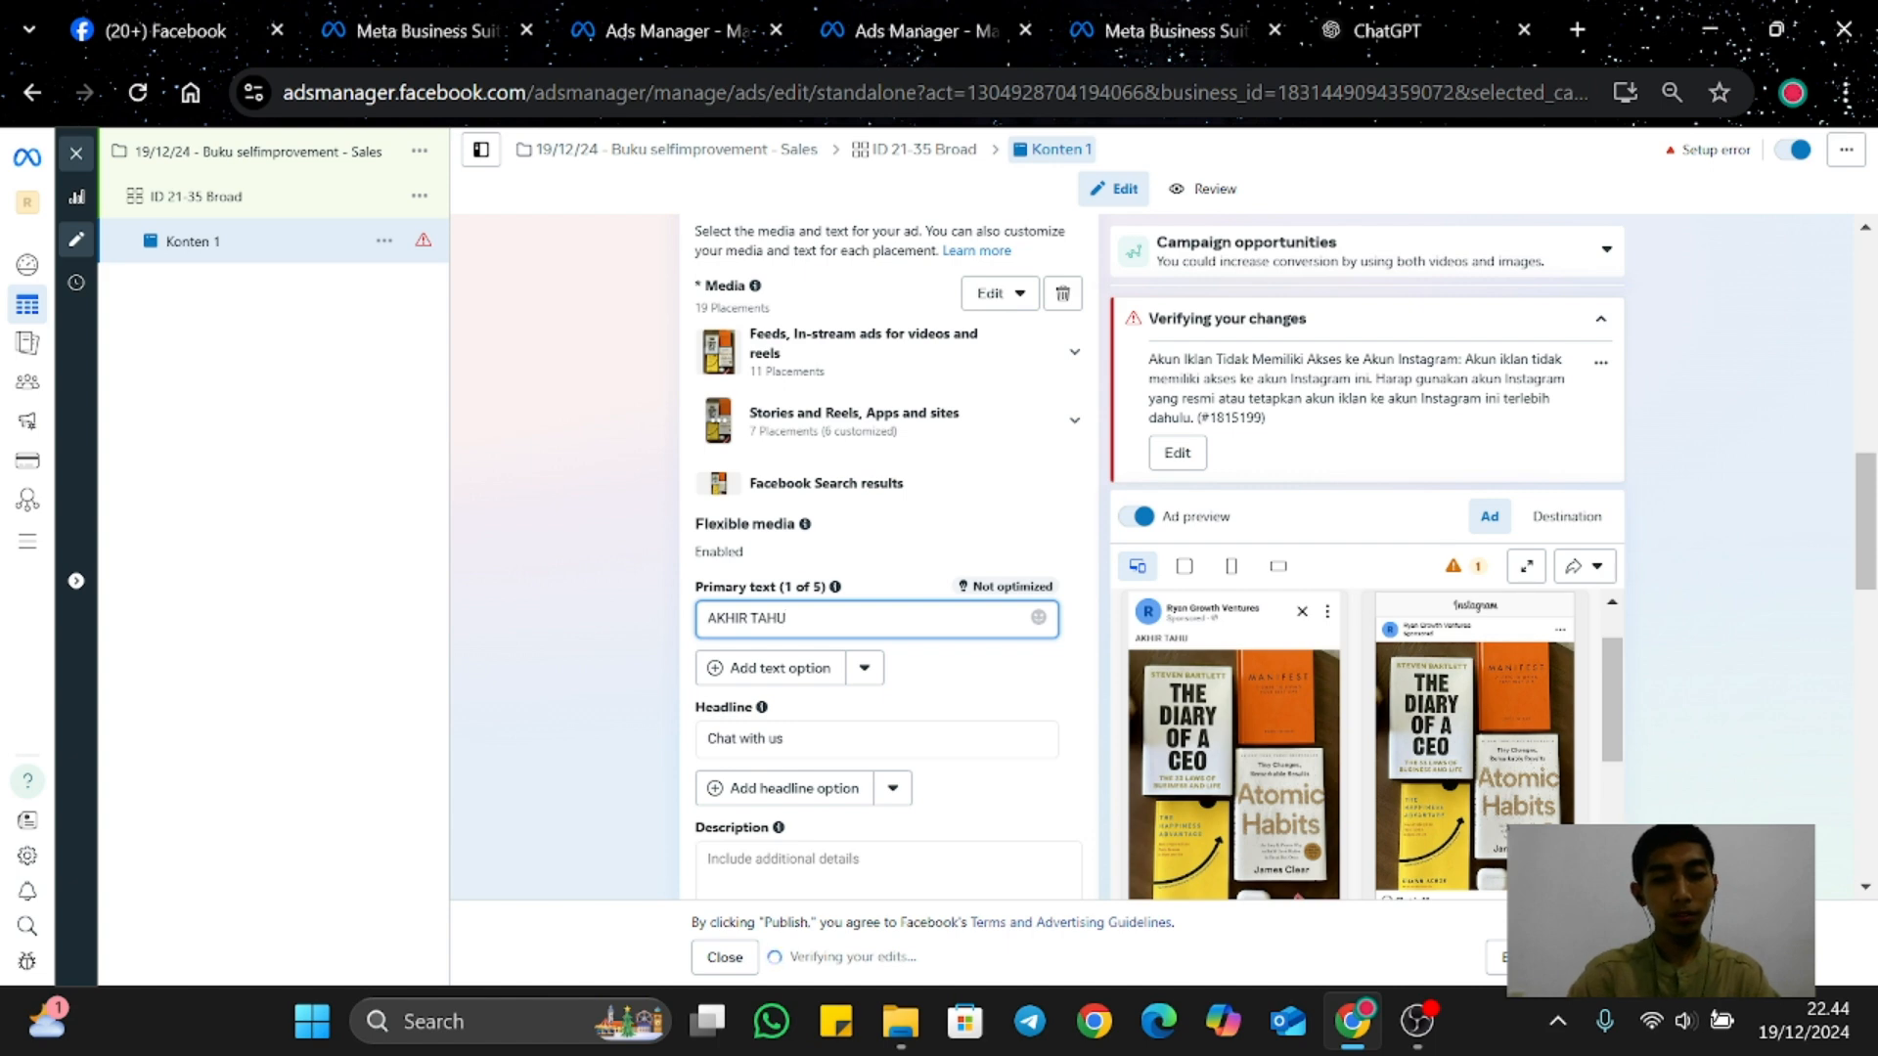
{"action": "type", "text": "N,"}
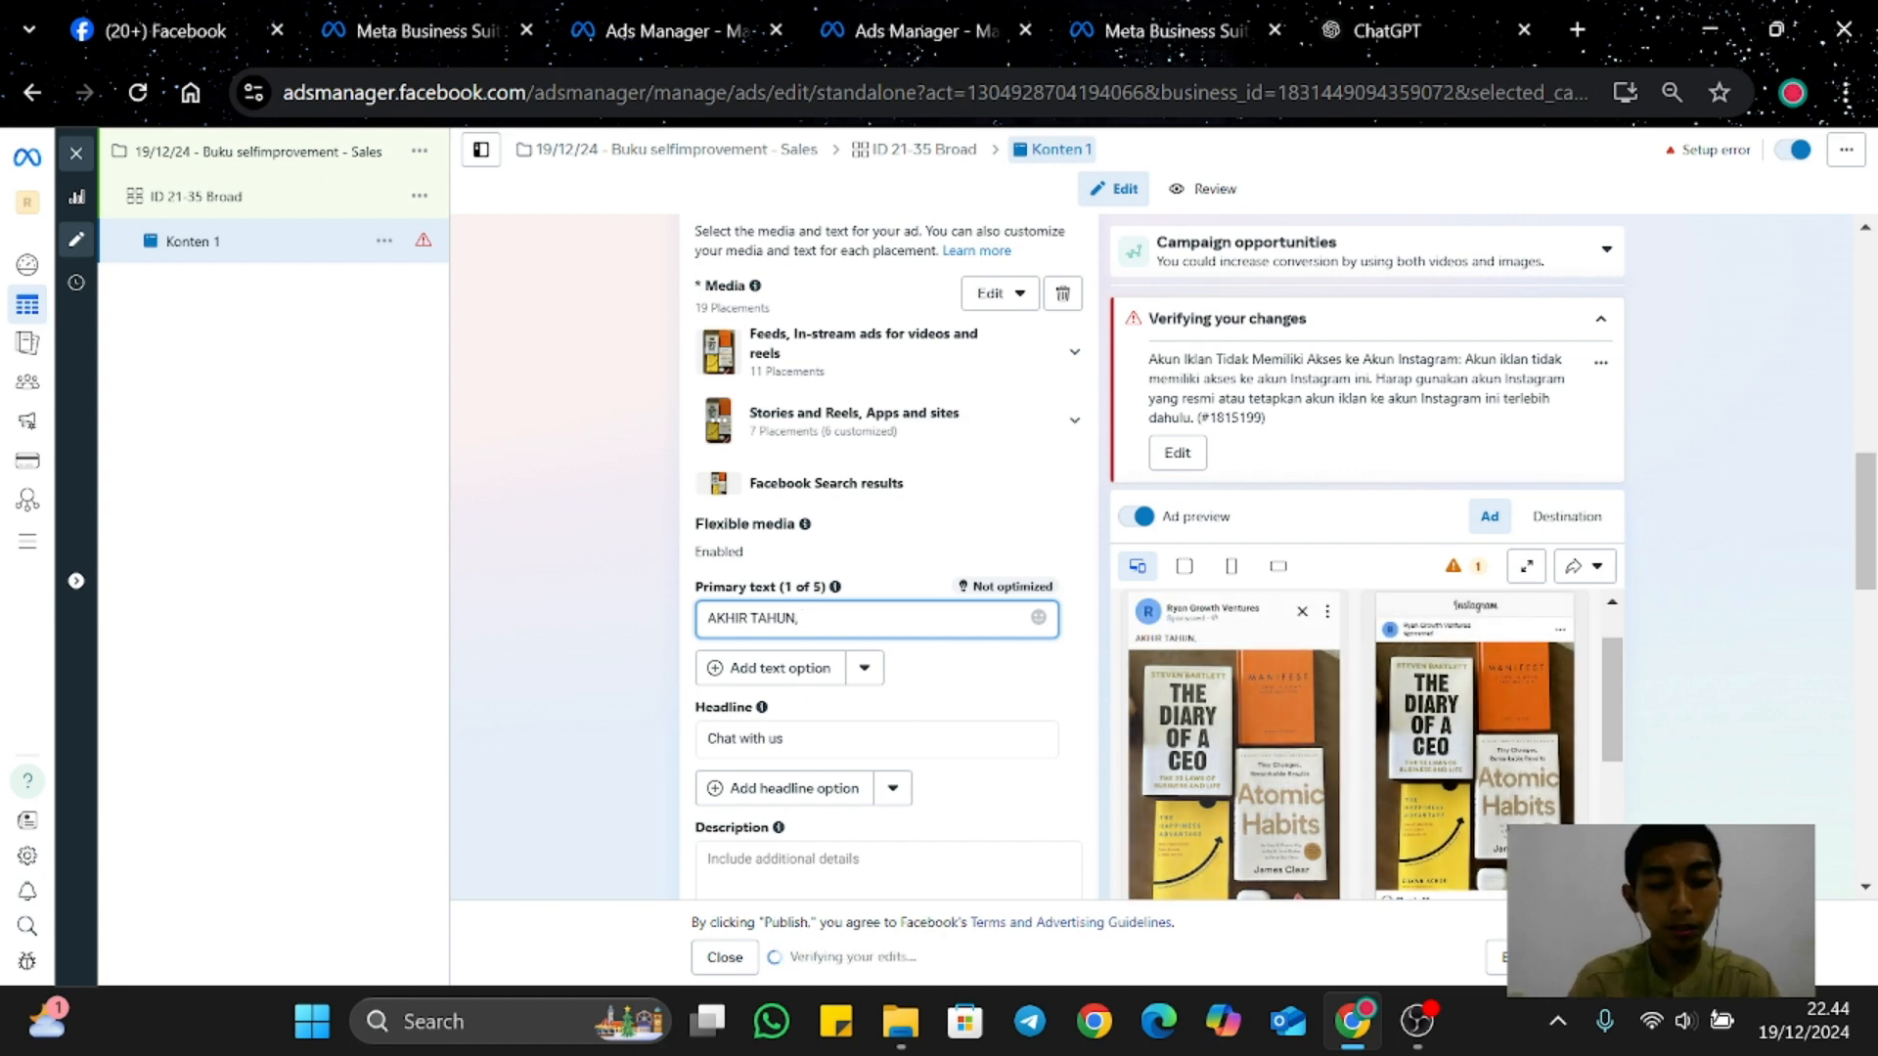
{"action": "type", "text": "WAKUN"}
{"action": "key", "text": "BackSpace"}
{"action": "key", "text": "BackSpace"}
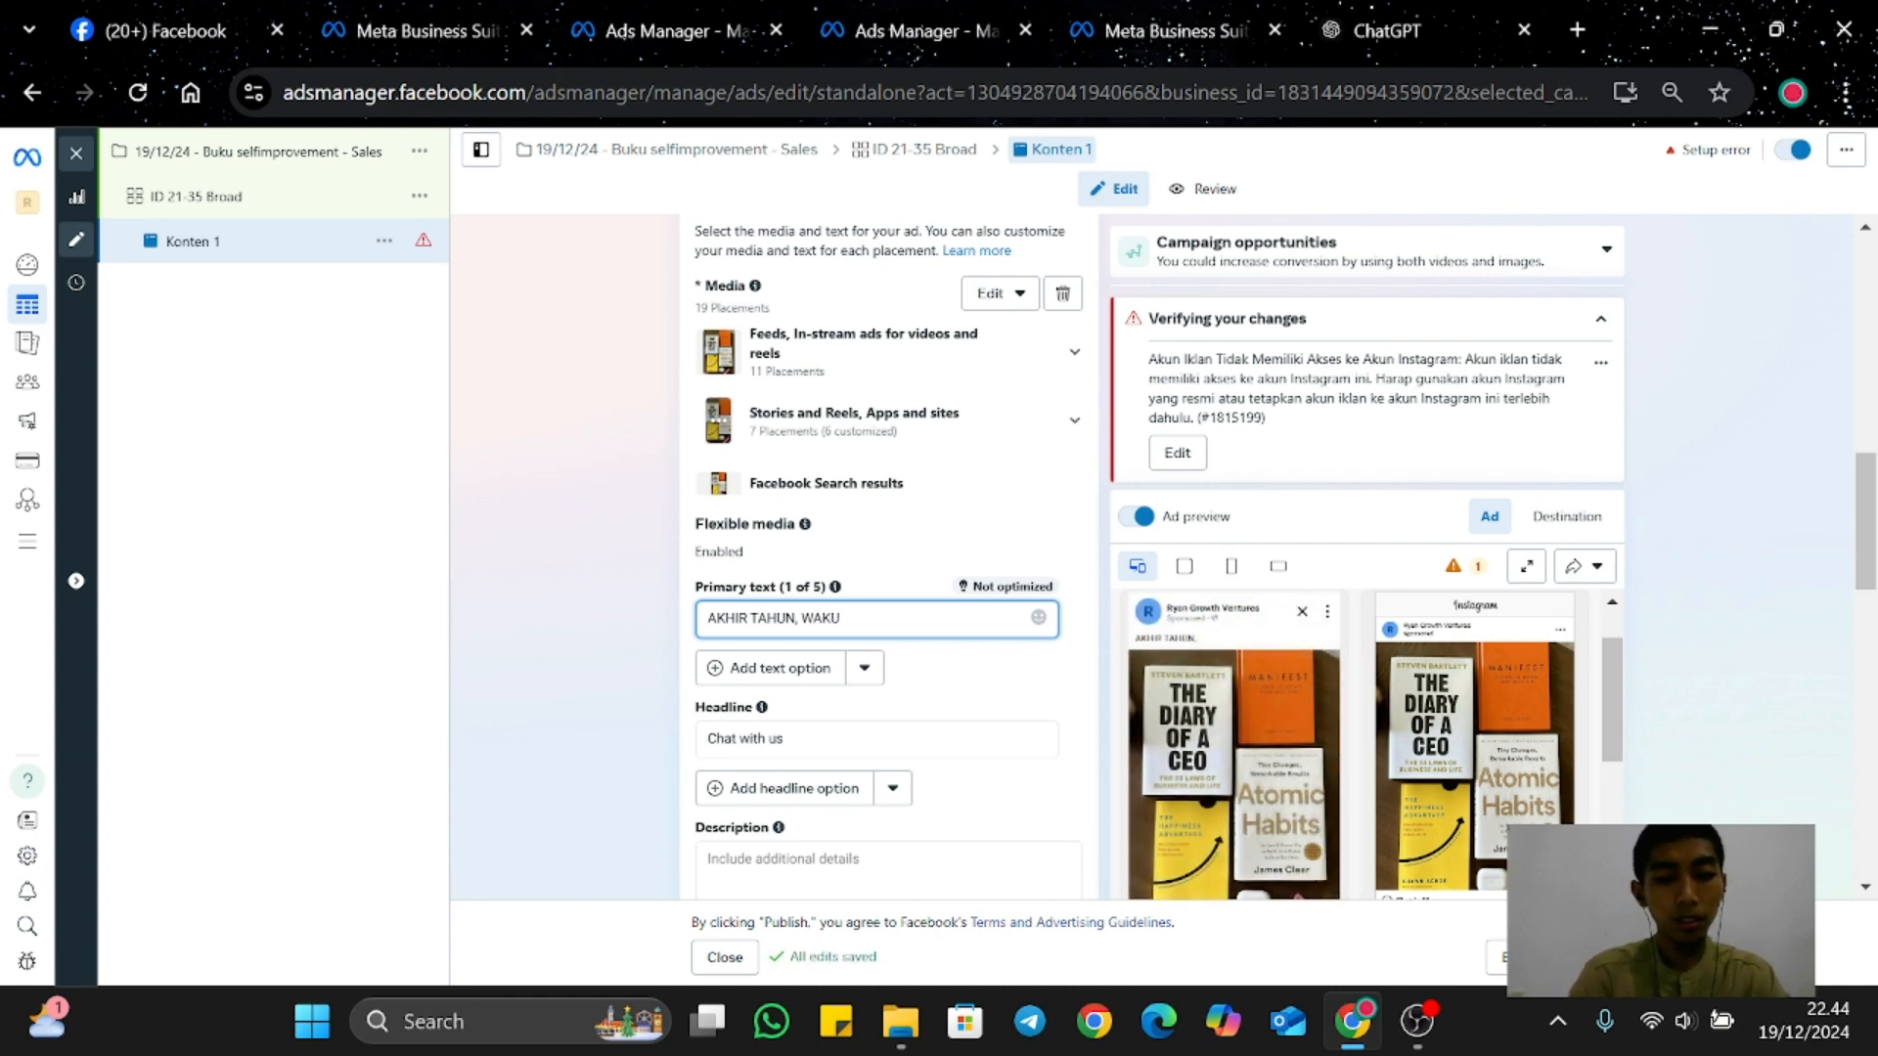
{"action": "type", "text": "TUNYA KITA "}
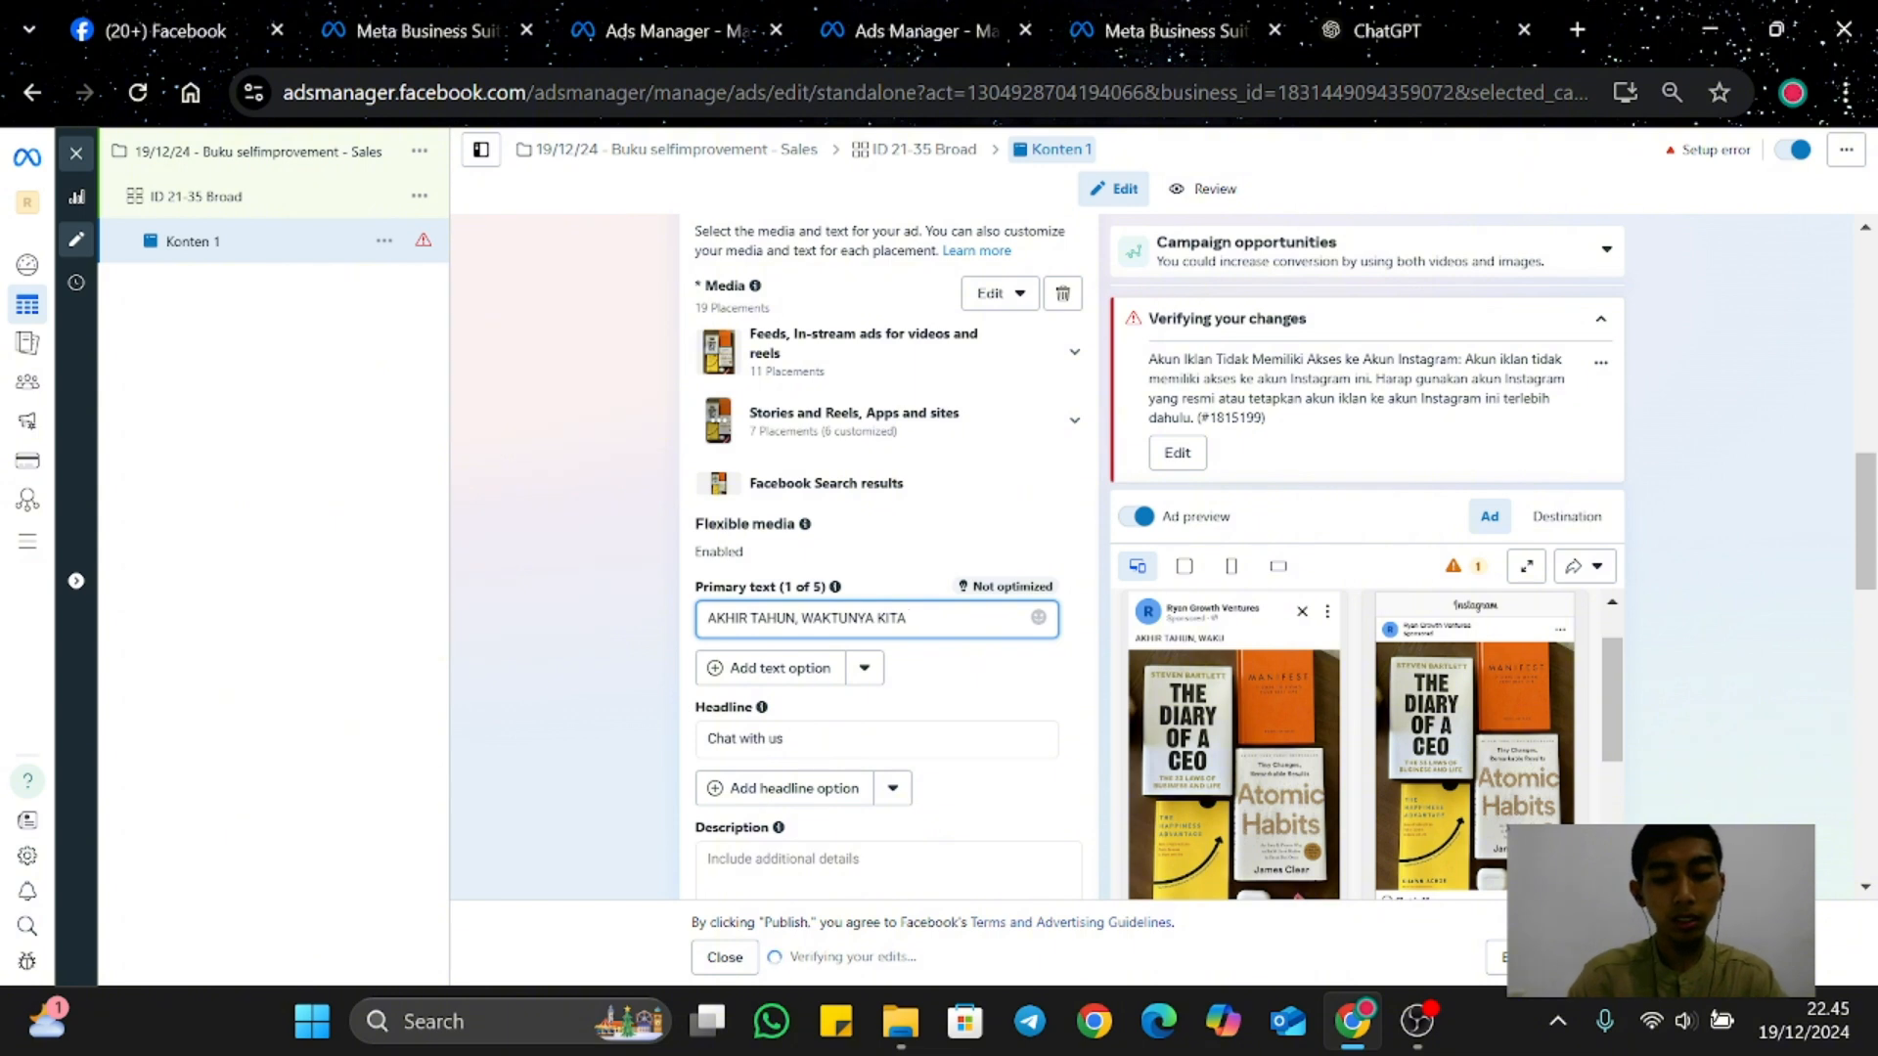
{"action": "type", "text": "TINGKATKA"}
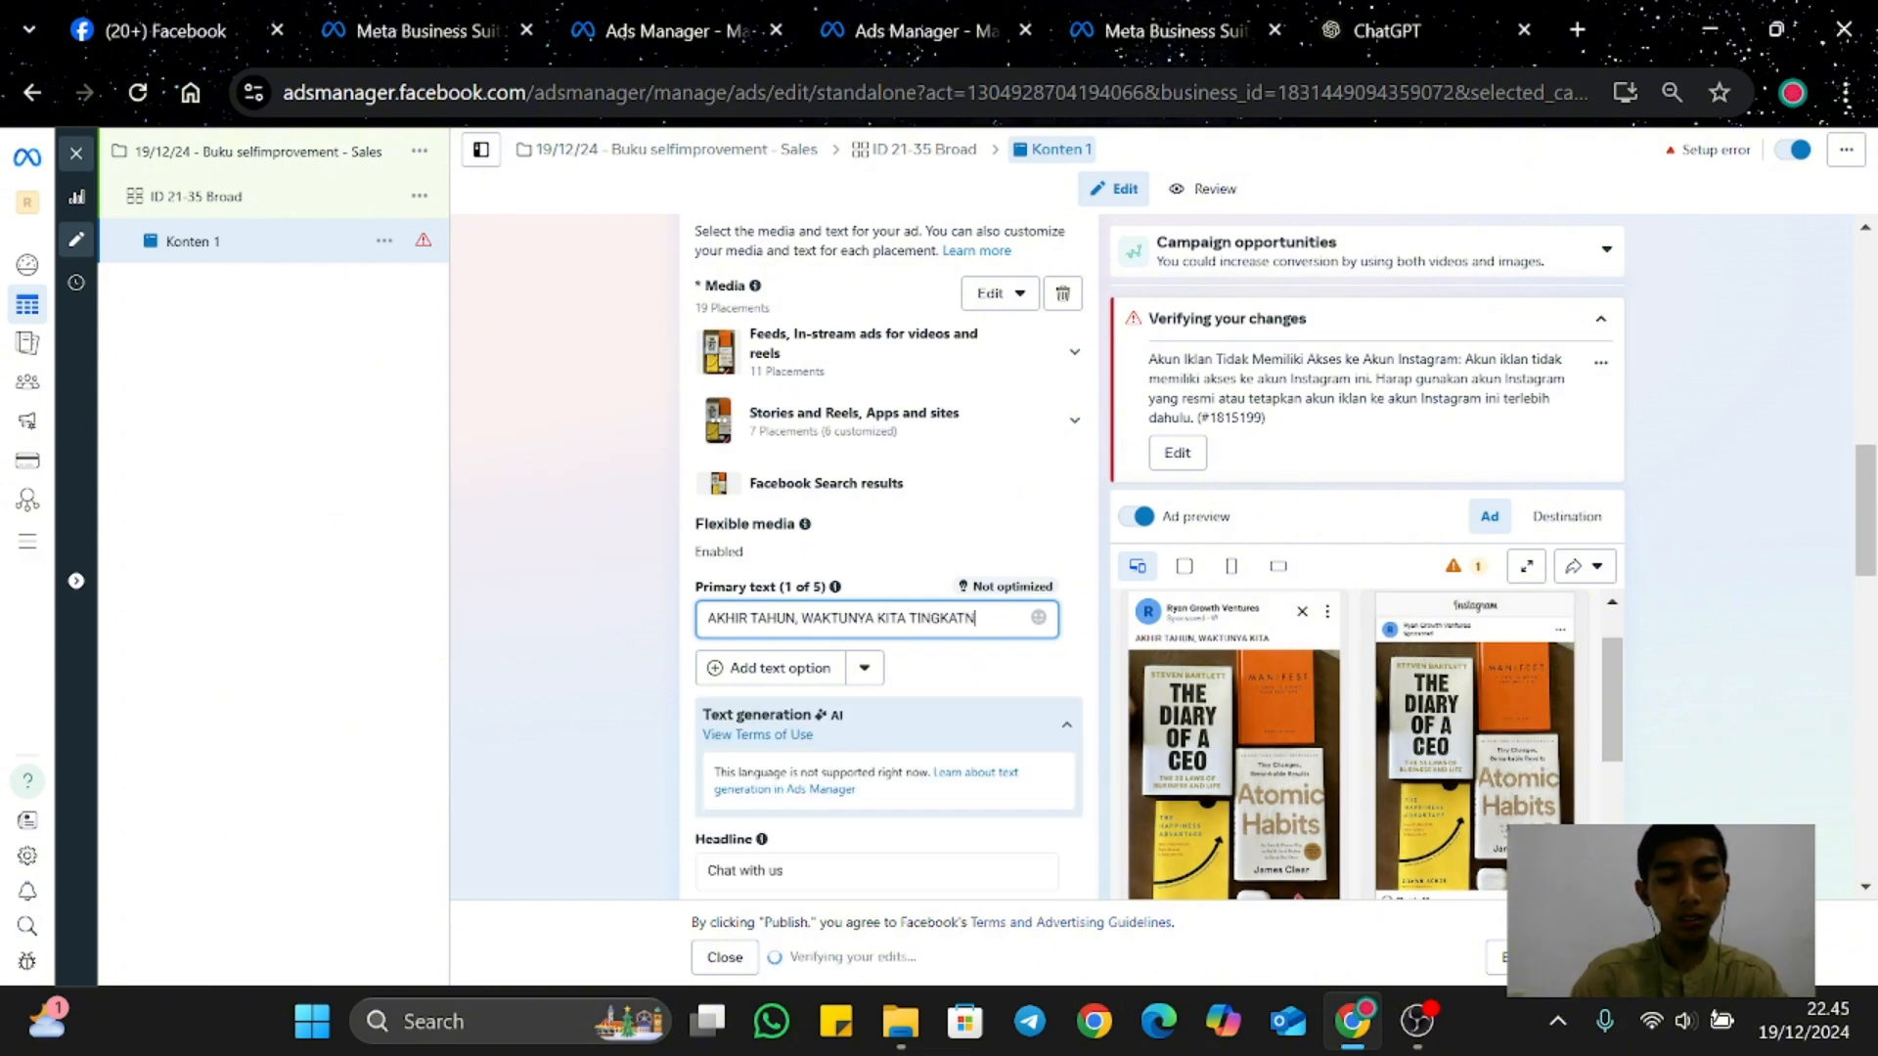
{"action": "type", "text": "N"}
{"action": "scroll", "coordinate": [846, 634], "scroll_direction": "down", "scroll_amount": 1}
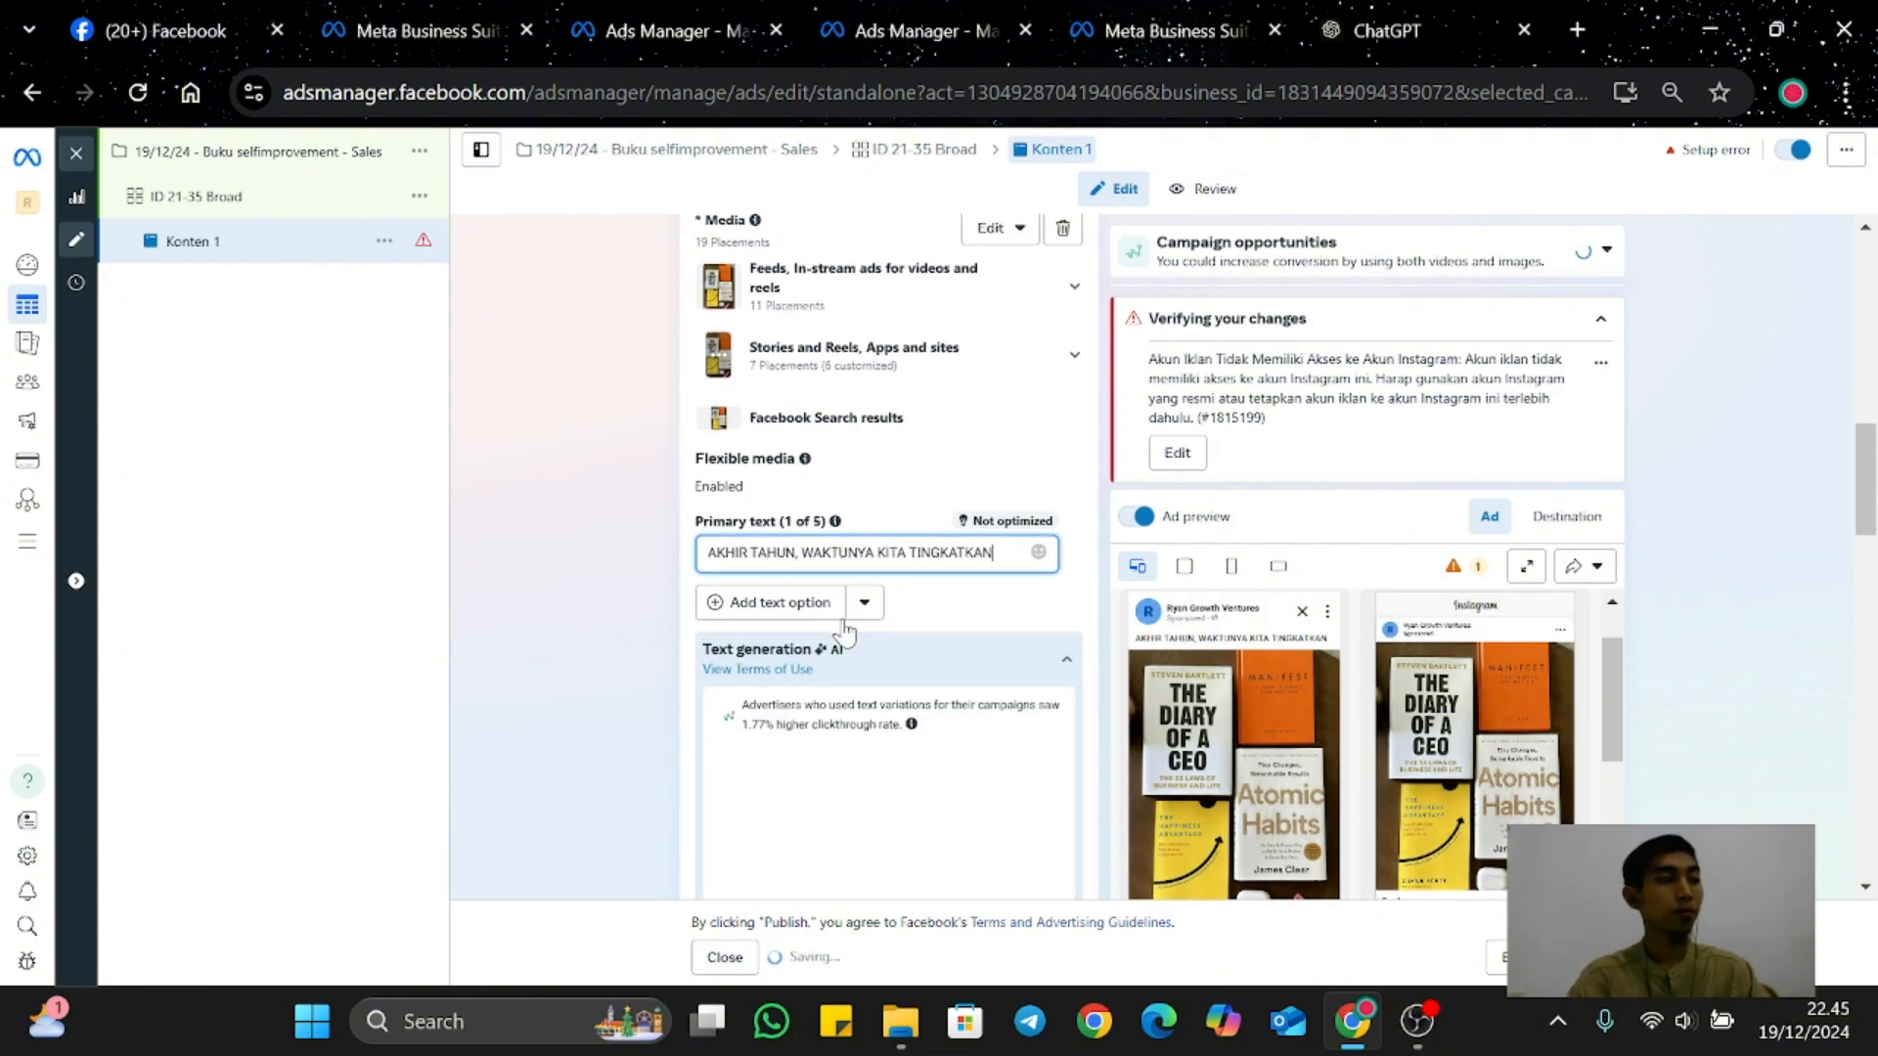
{"action": "mouse_move", "coordinate": [846, 634]}
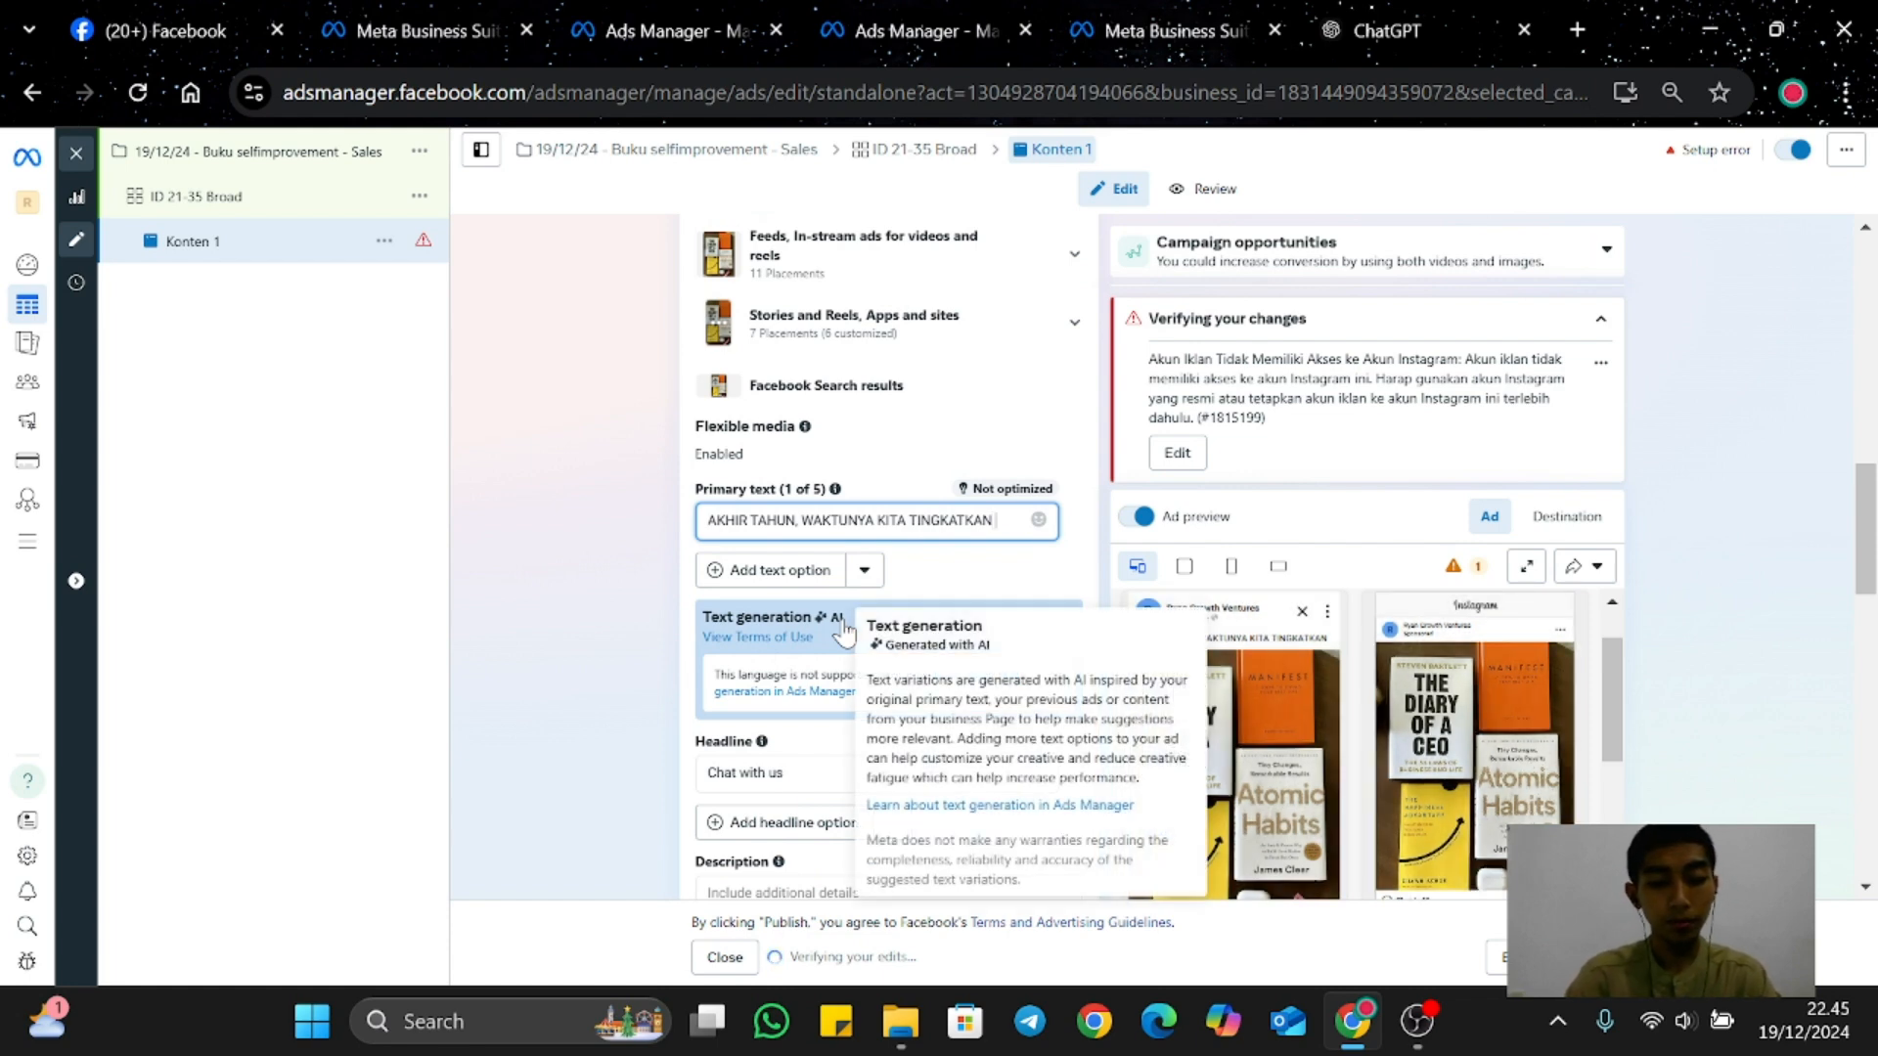
{"action": "type", "text": "KITA D"}
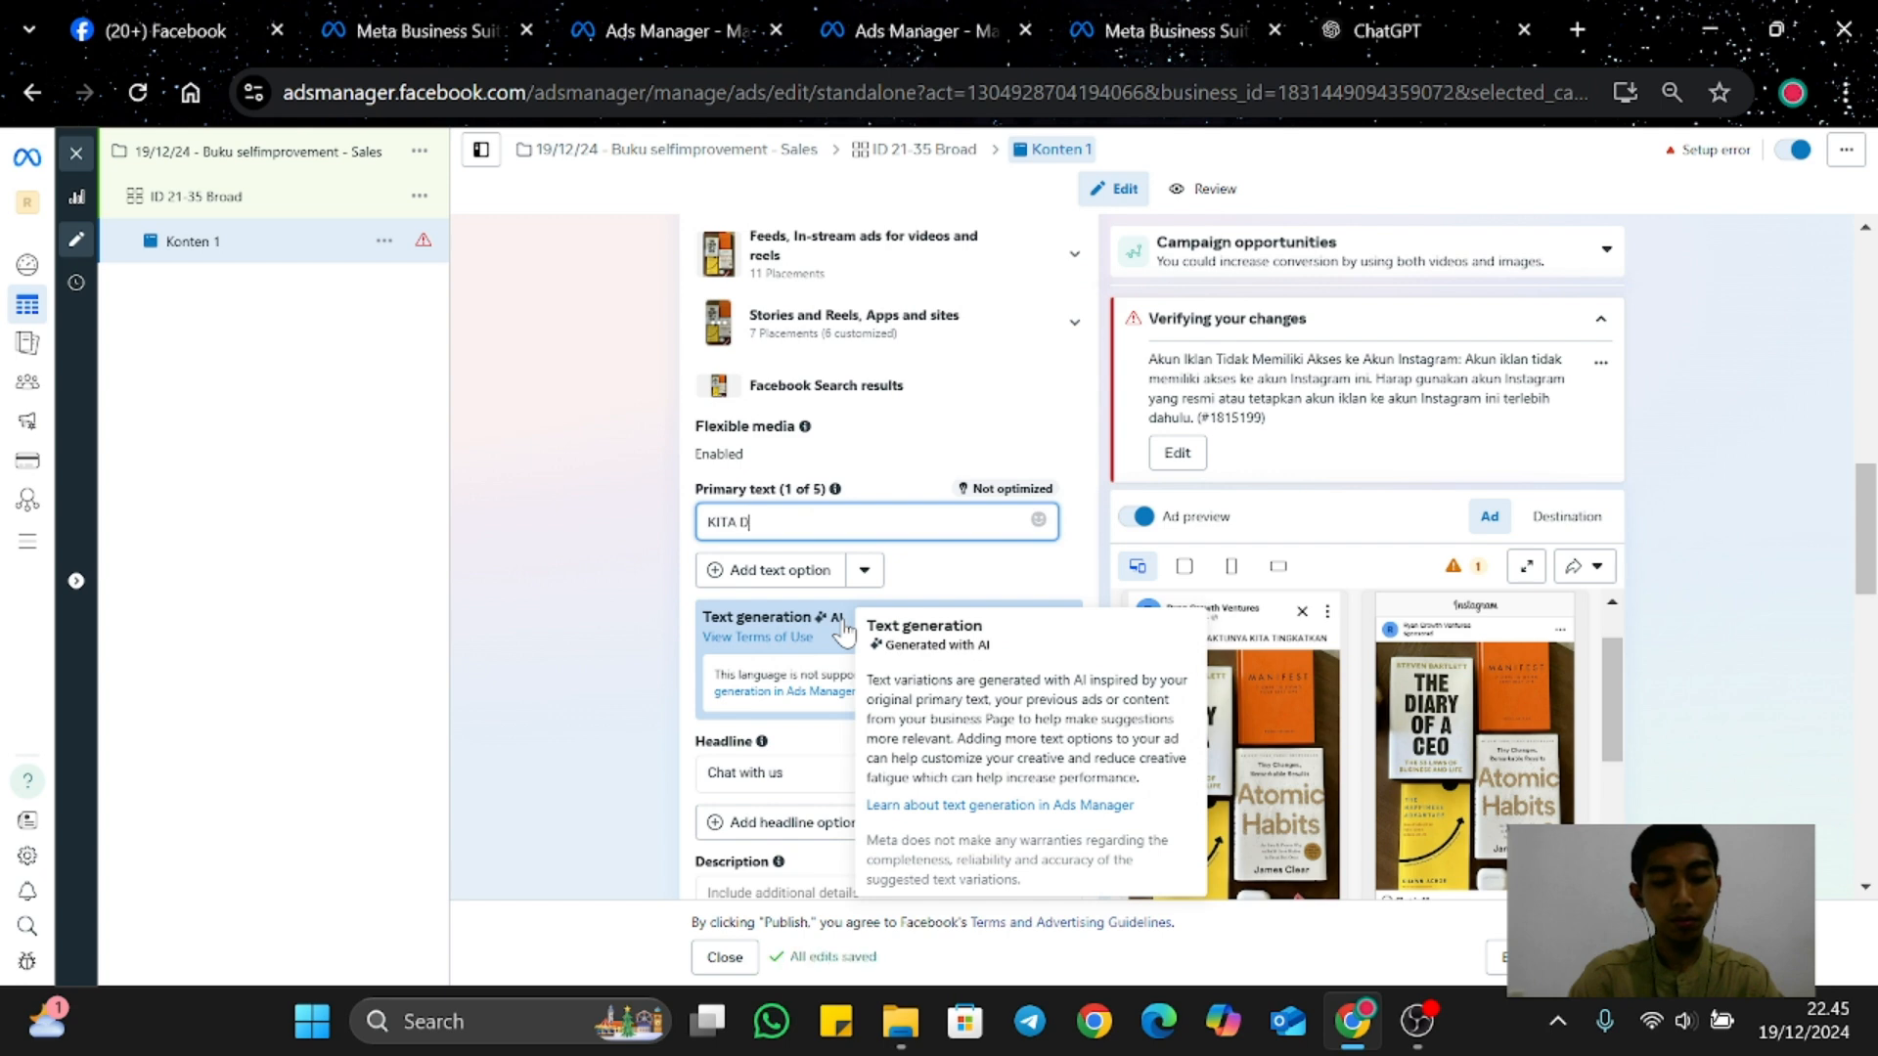
{"action": "type", "text": "ENGAN BUKU S"}
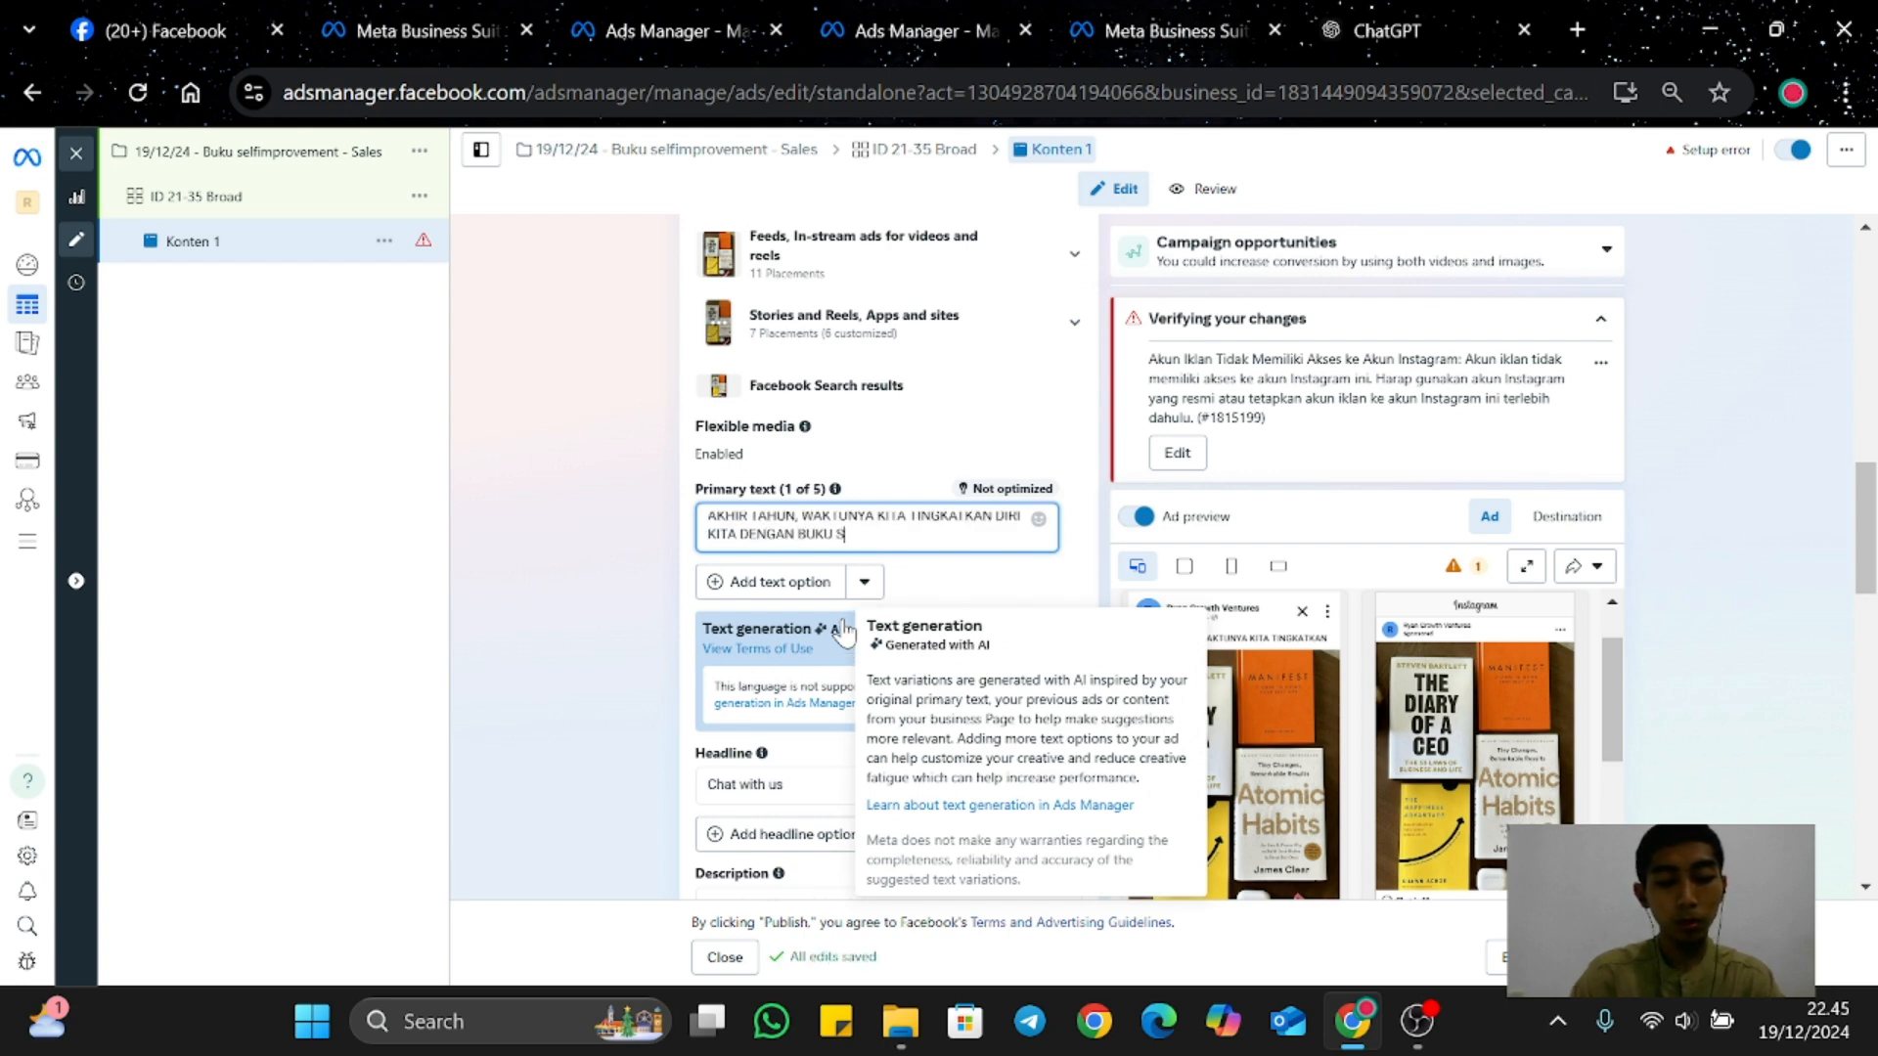
{"action": "type", "text": "EL"}
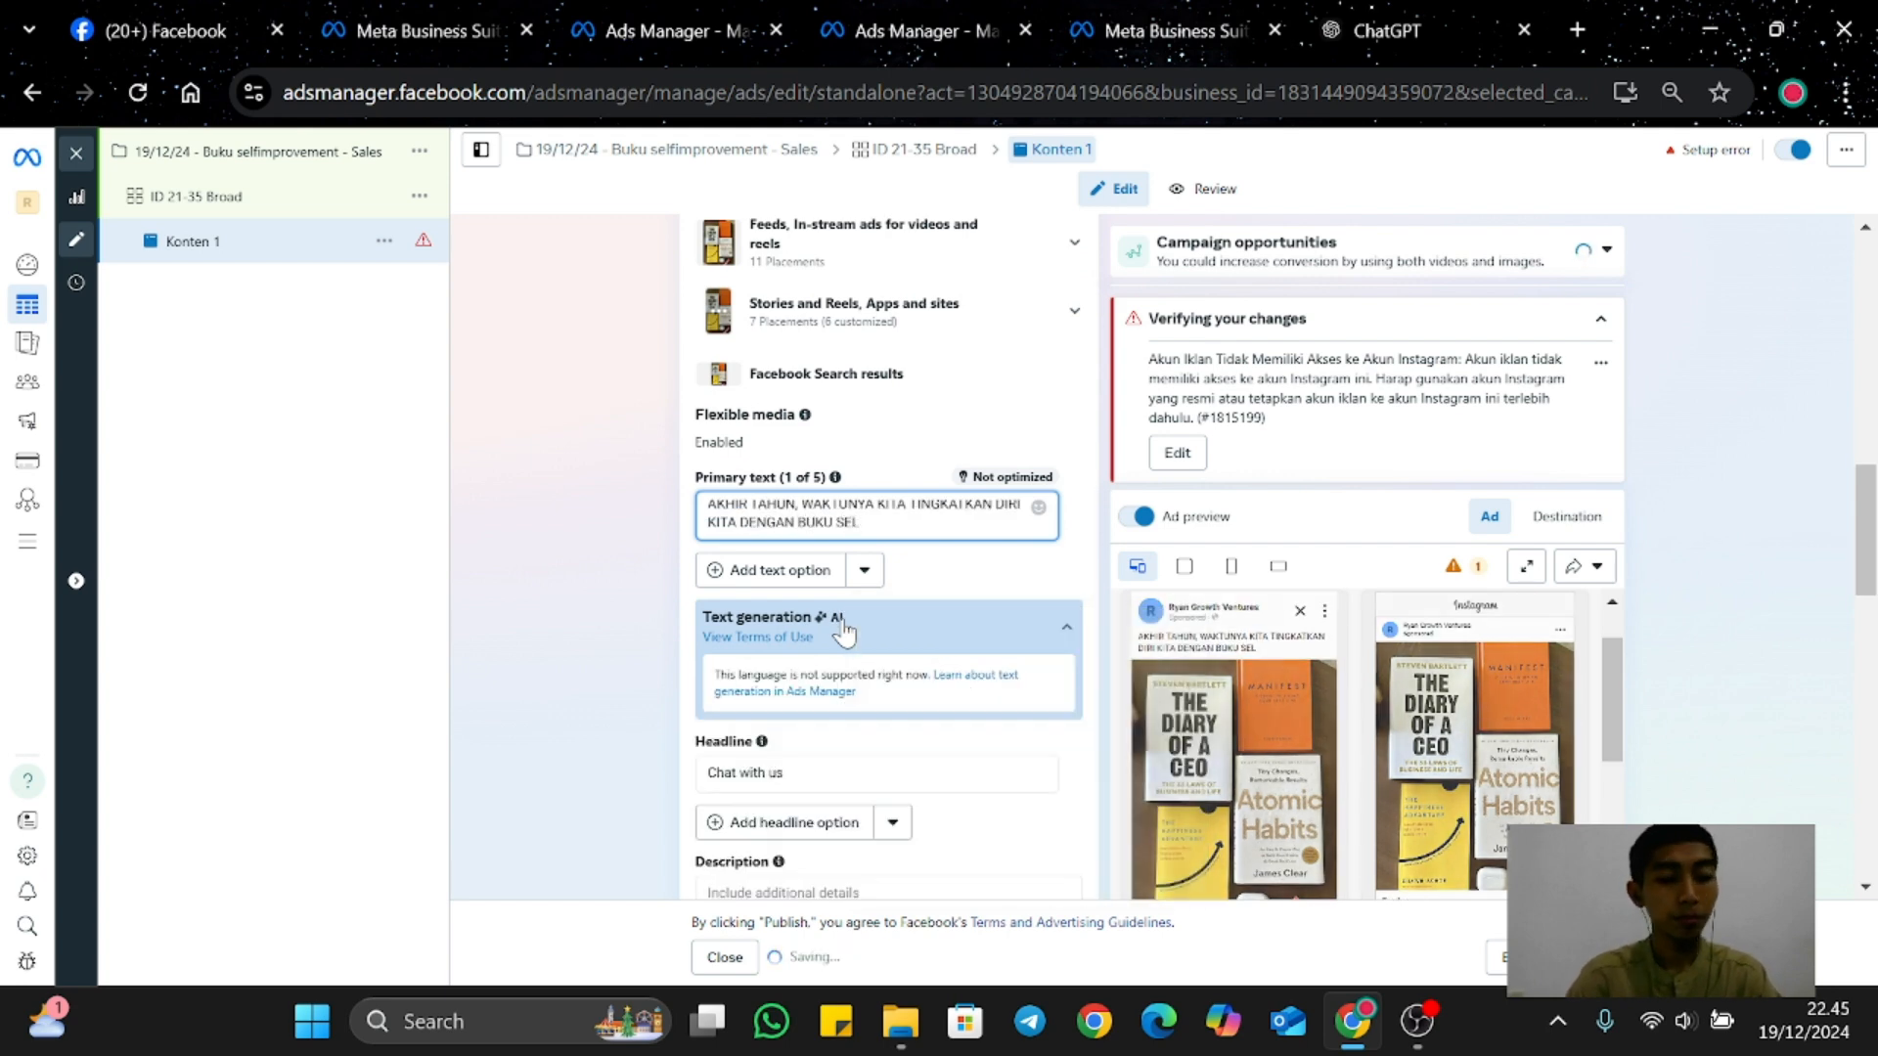
{"action": "type", "text": "F"}
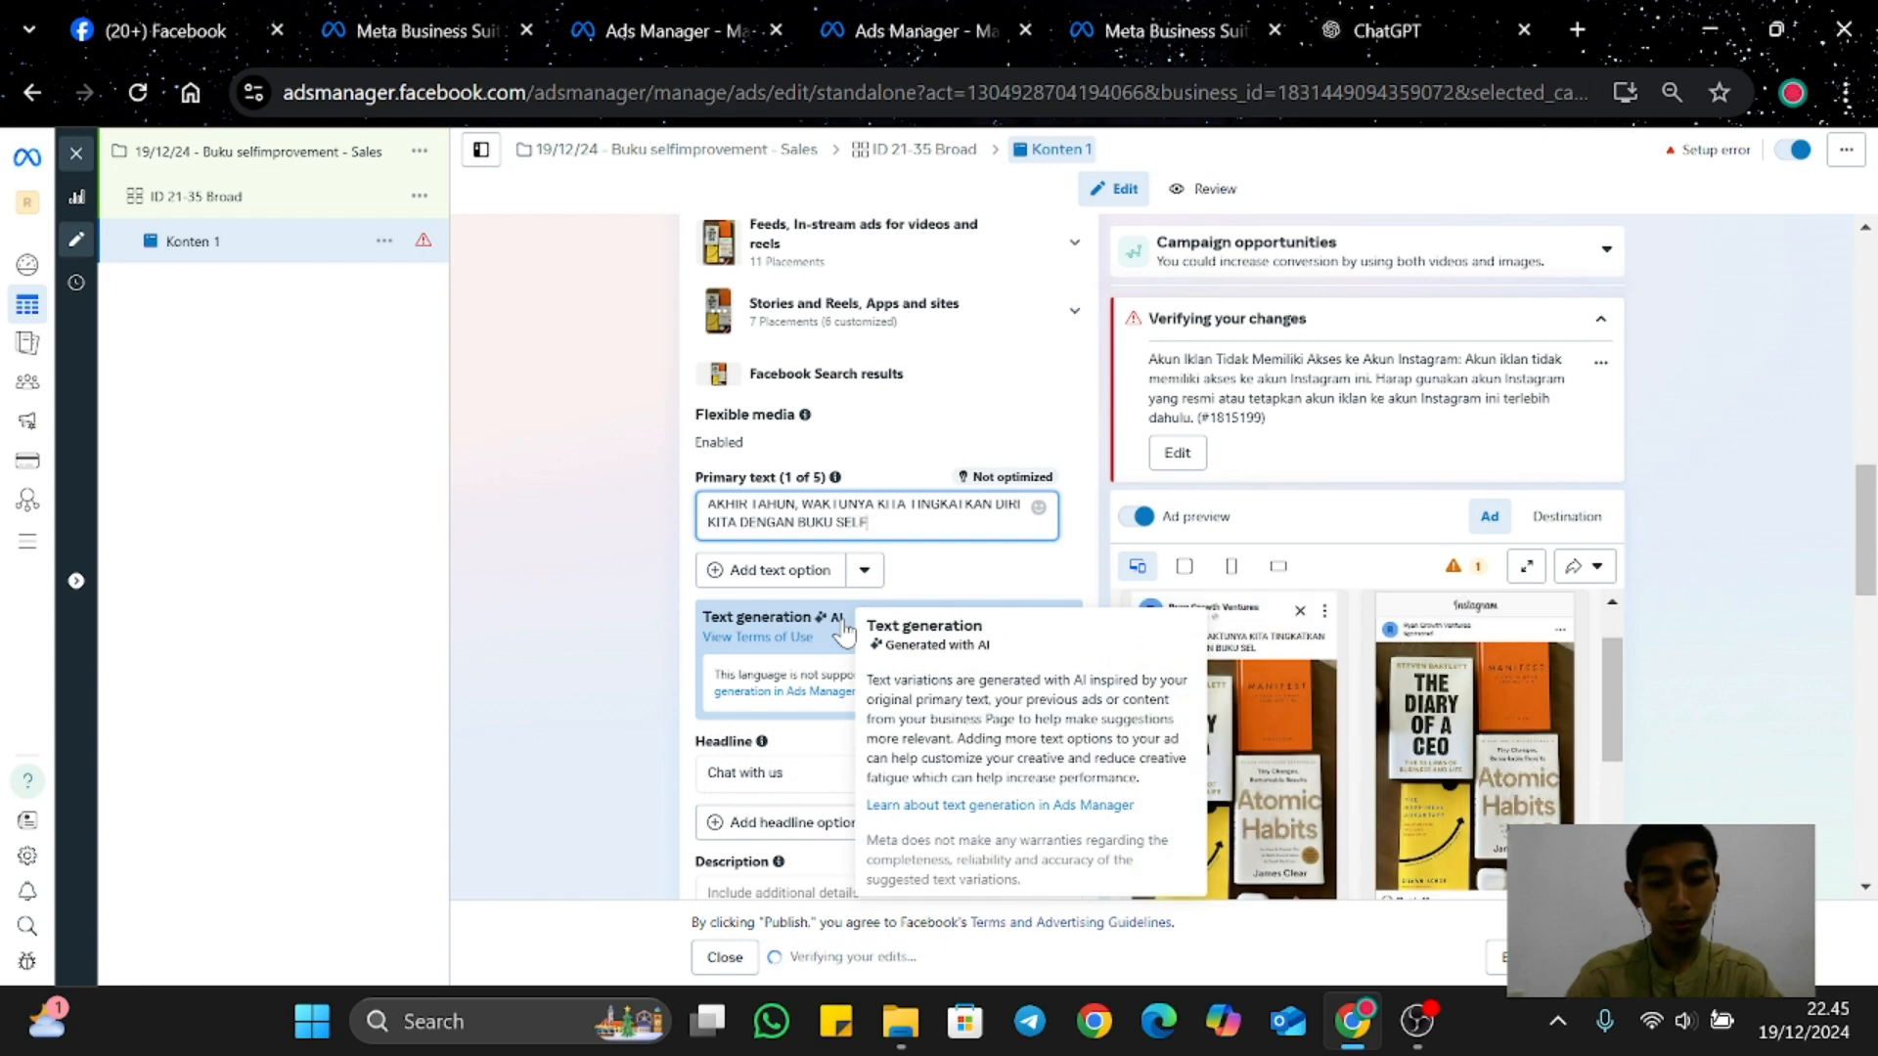
{"action": "type", "text": "-IMPROV"}
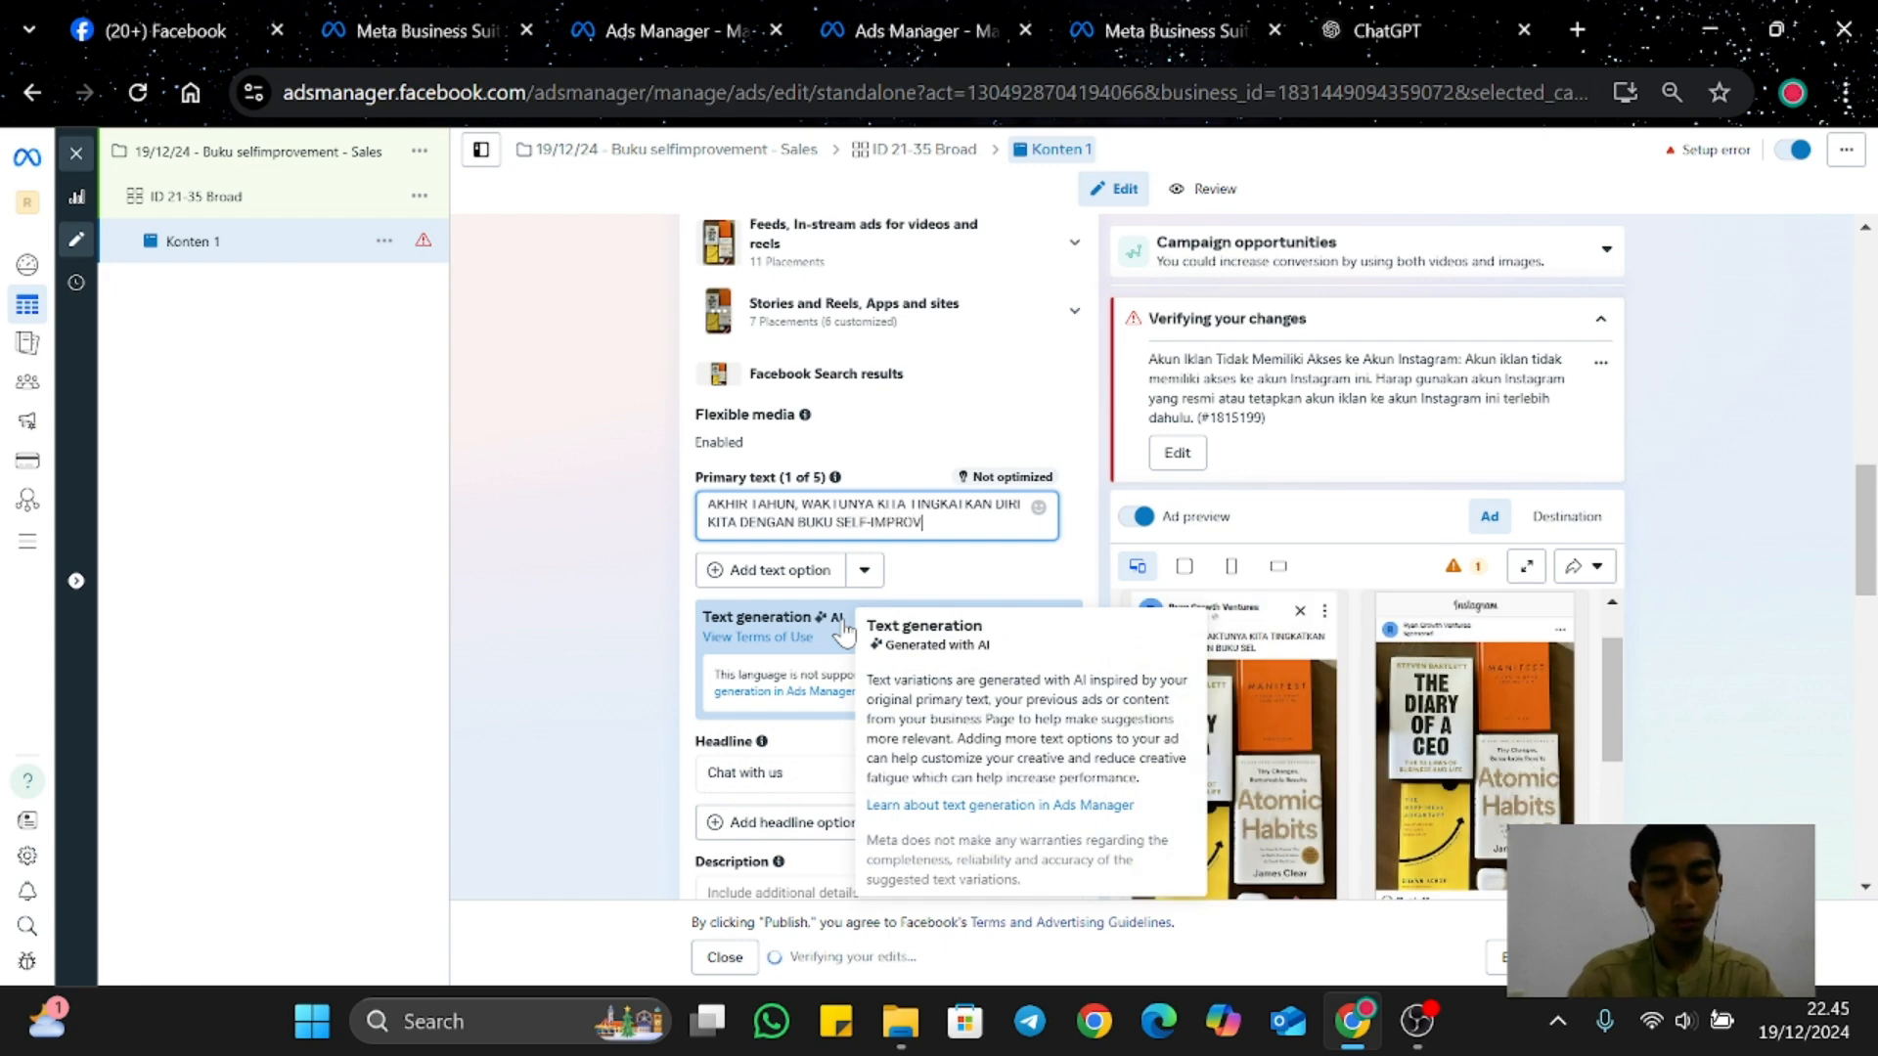
{"action": "type", "text": "EMENT!"}
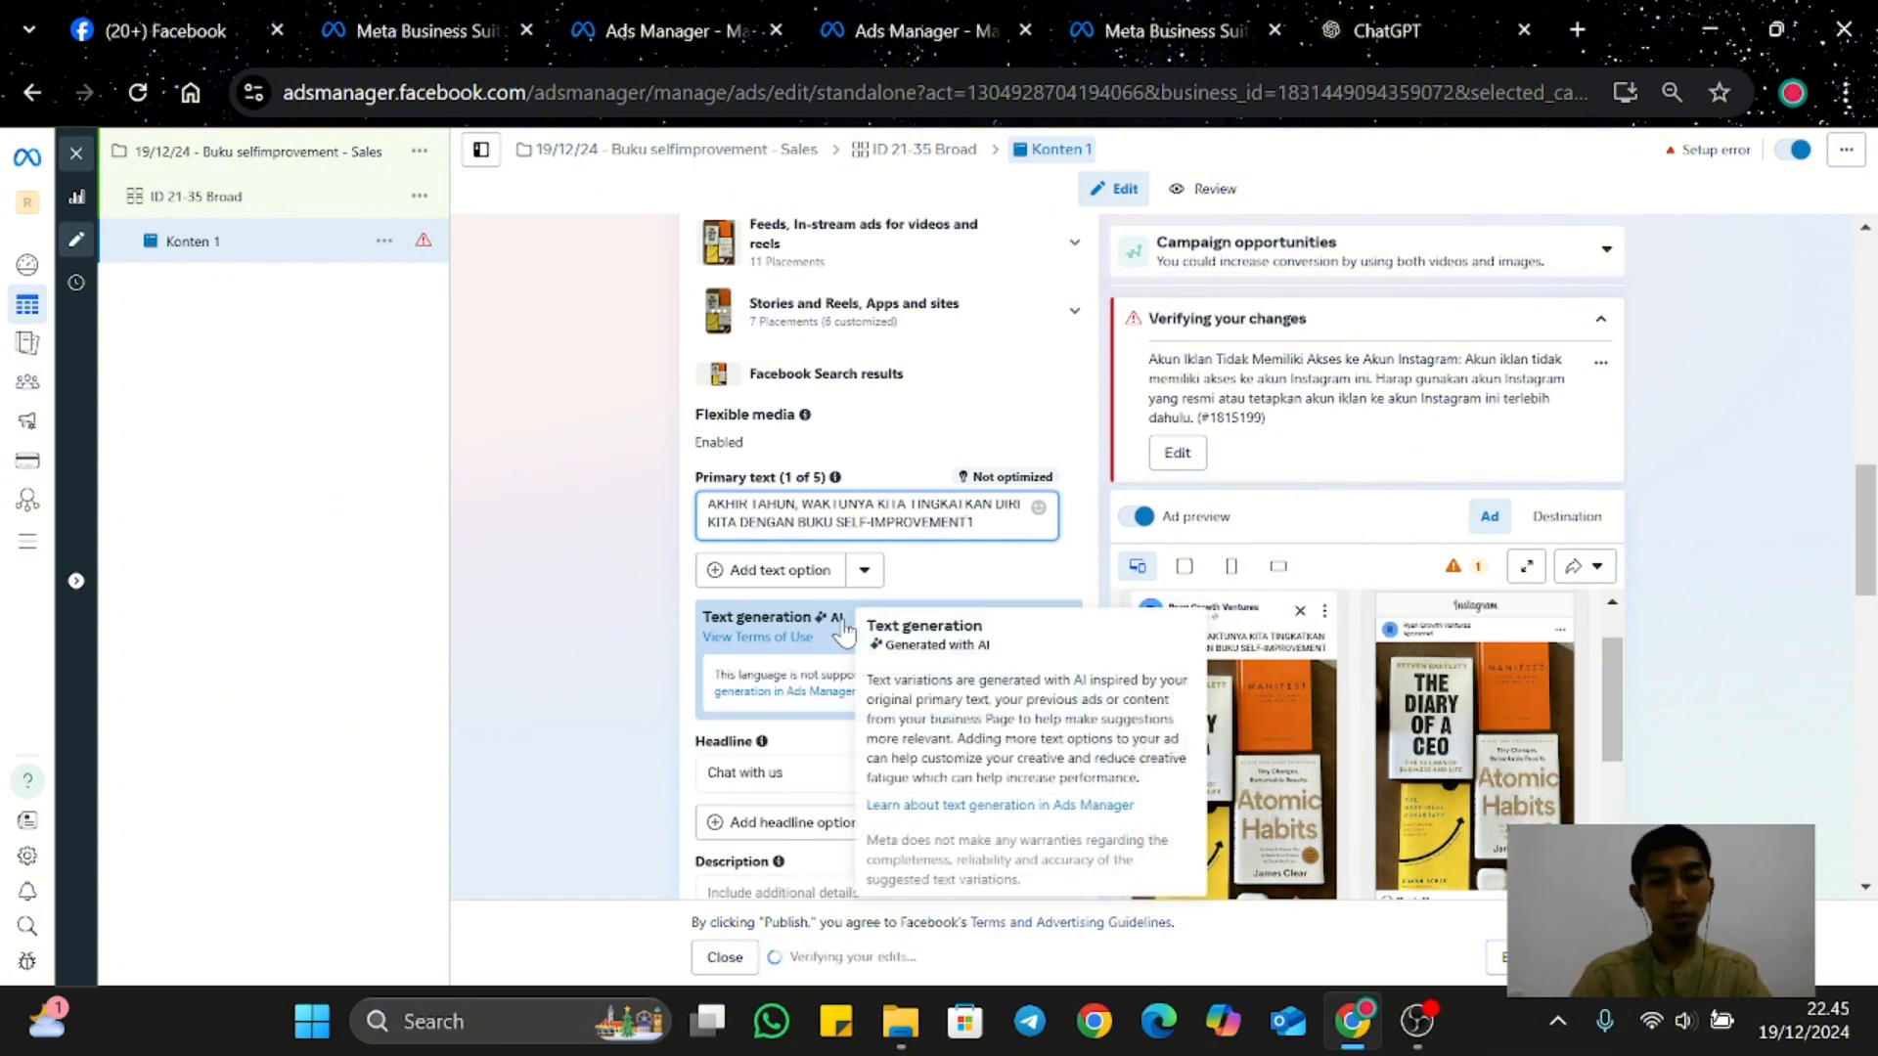
{"action": "key", "text": "BackSpace"}
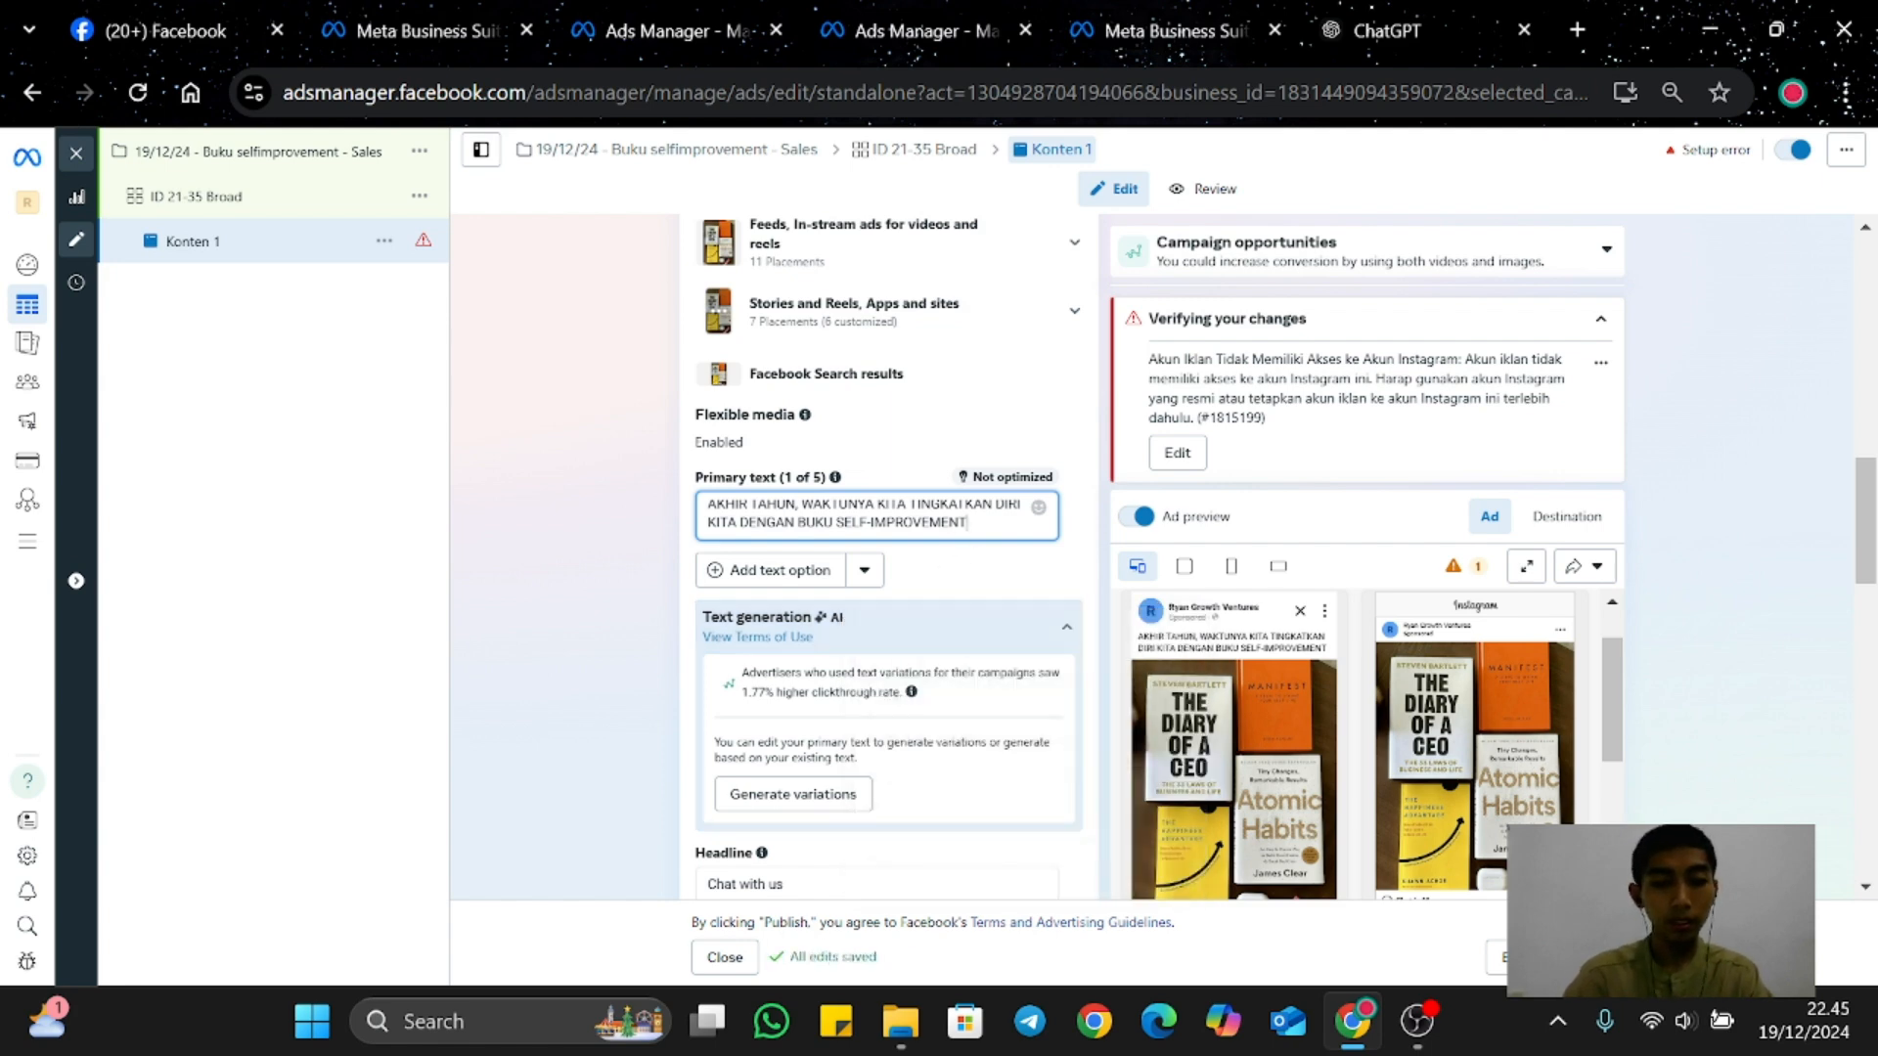
Step: Below the opening sentence of the primary text, add the list heading "Buku pilihan untuk AKHIR TAHUN:" after a blank line
{"action": "key", "text": "Return"}
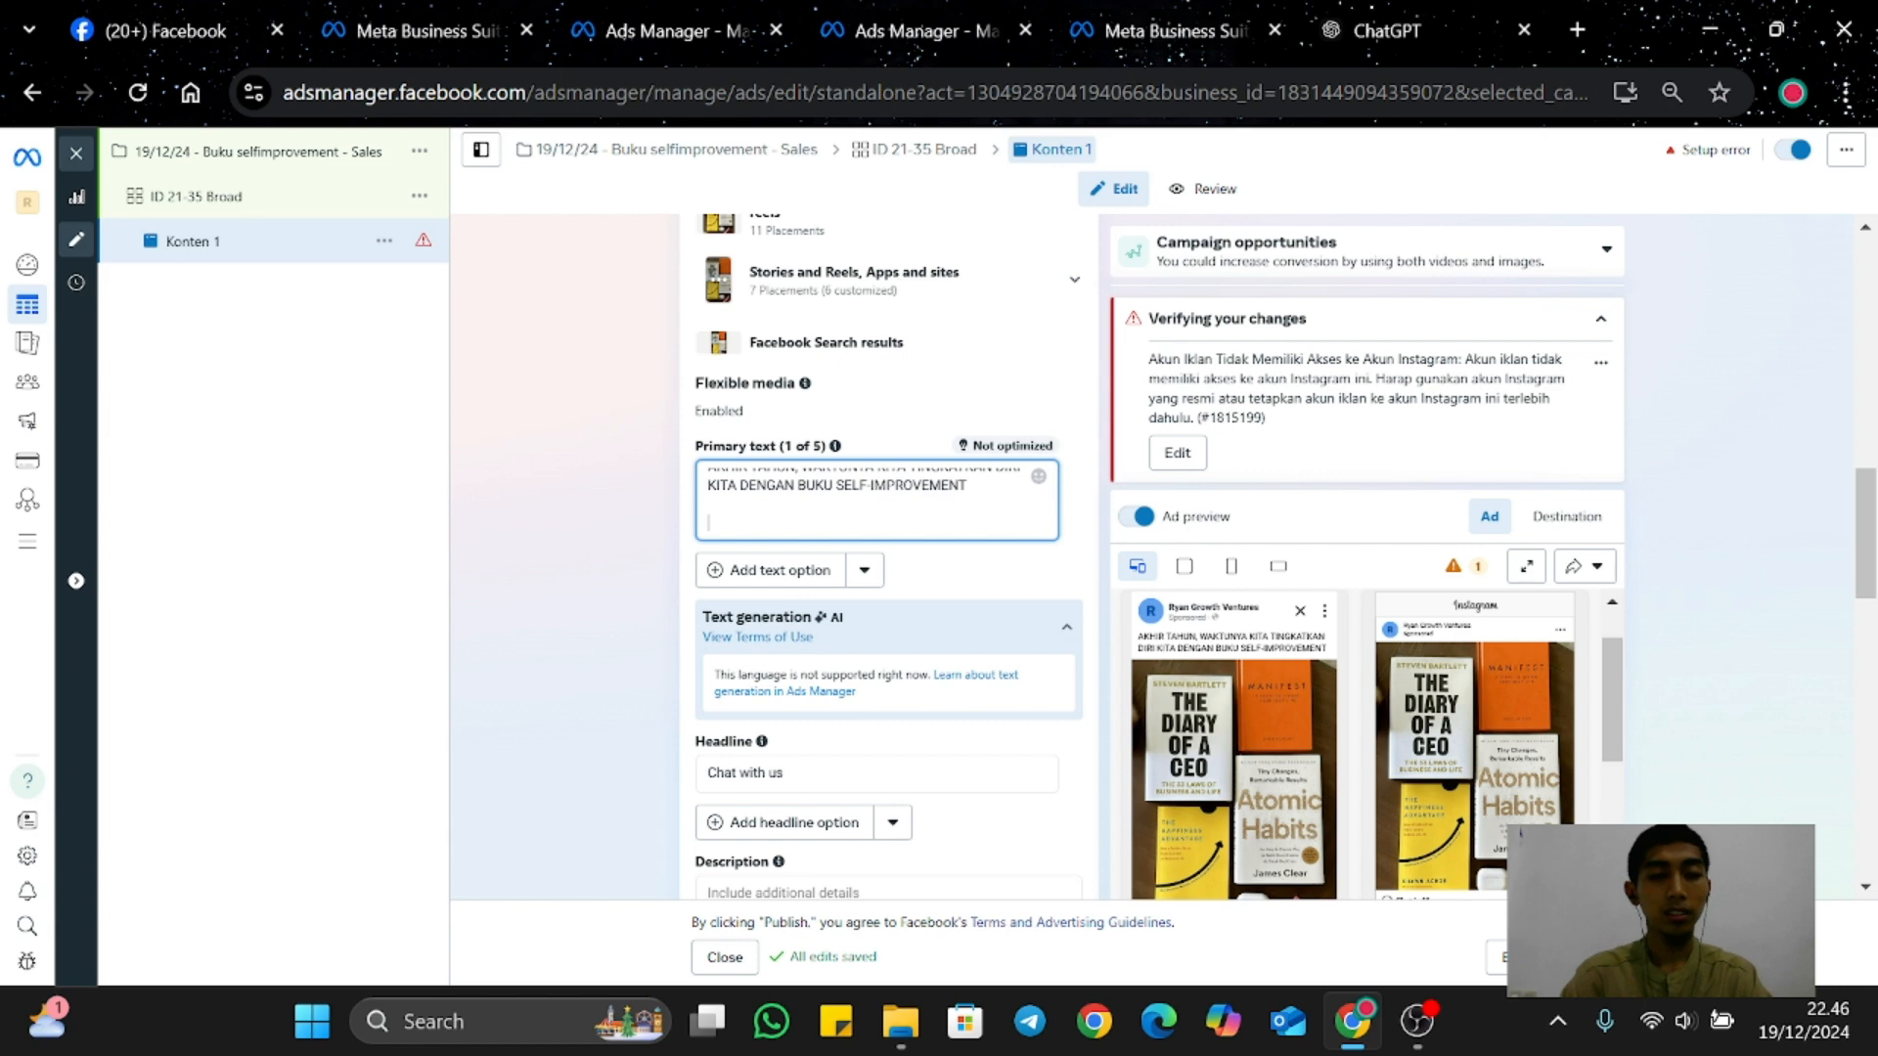
{"action": "type", "text": "buku"}
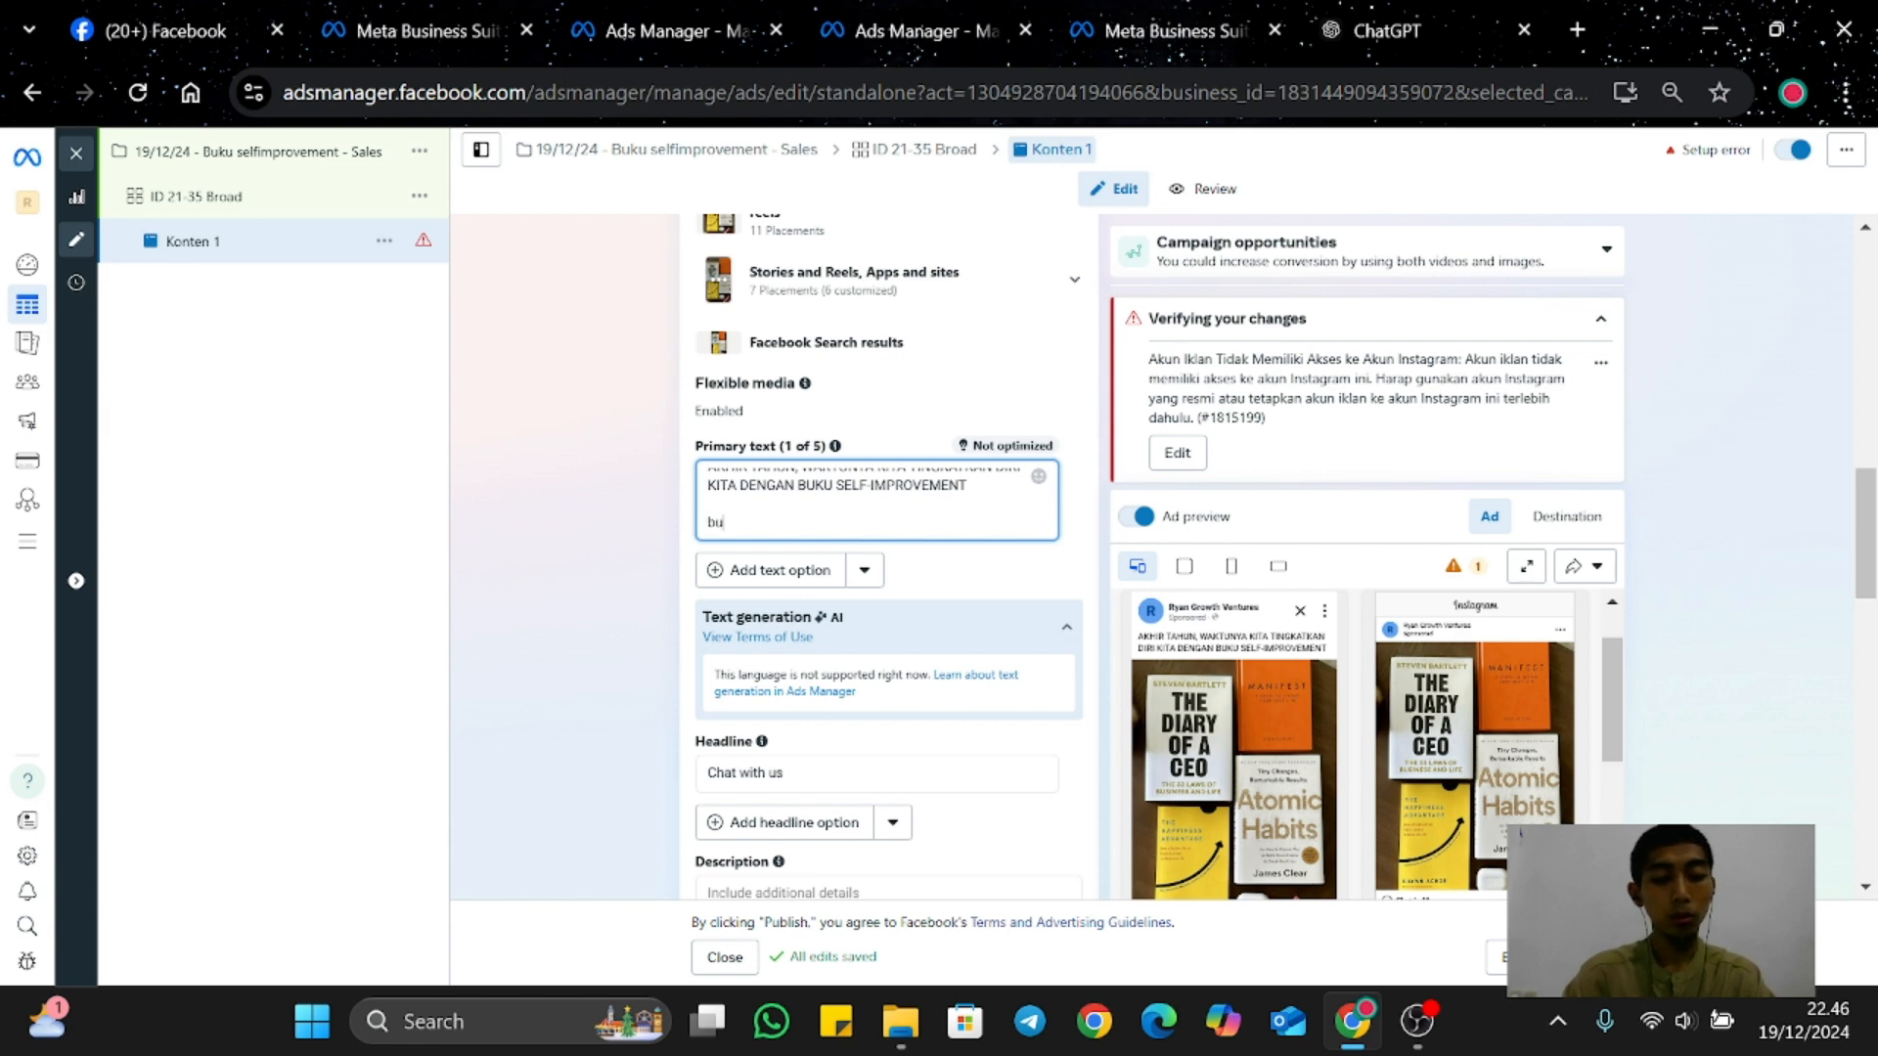
{"action": "key", "text": "BackSpace"}
{"action": "key", "text": "BackSpace"}
{"action": "key", "text": "BackSpace"}
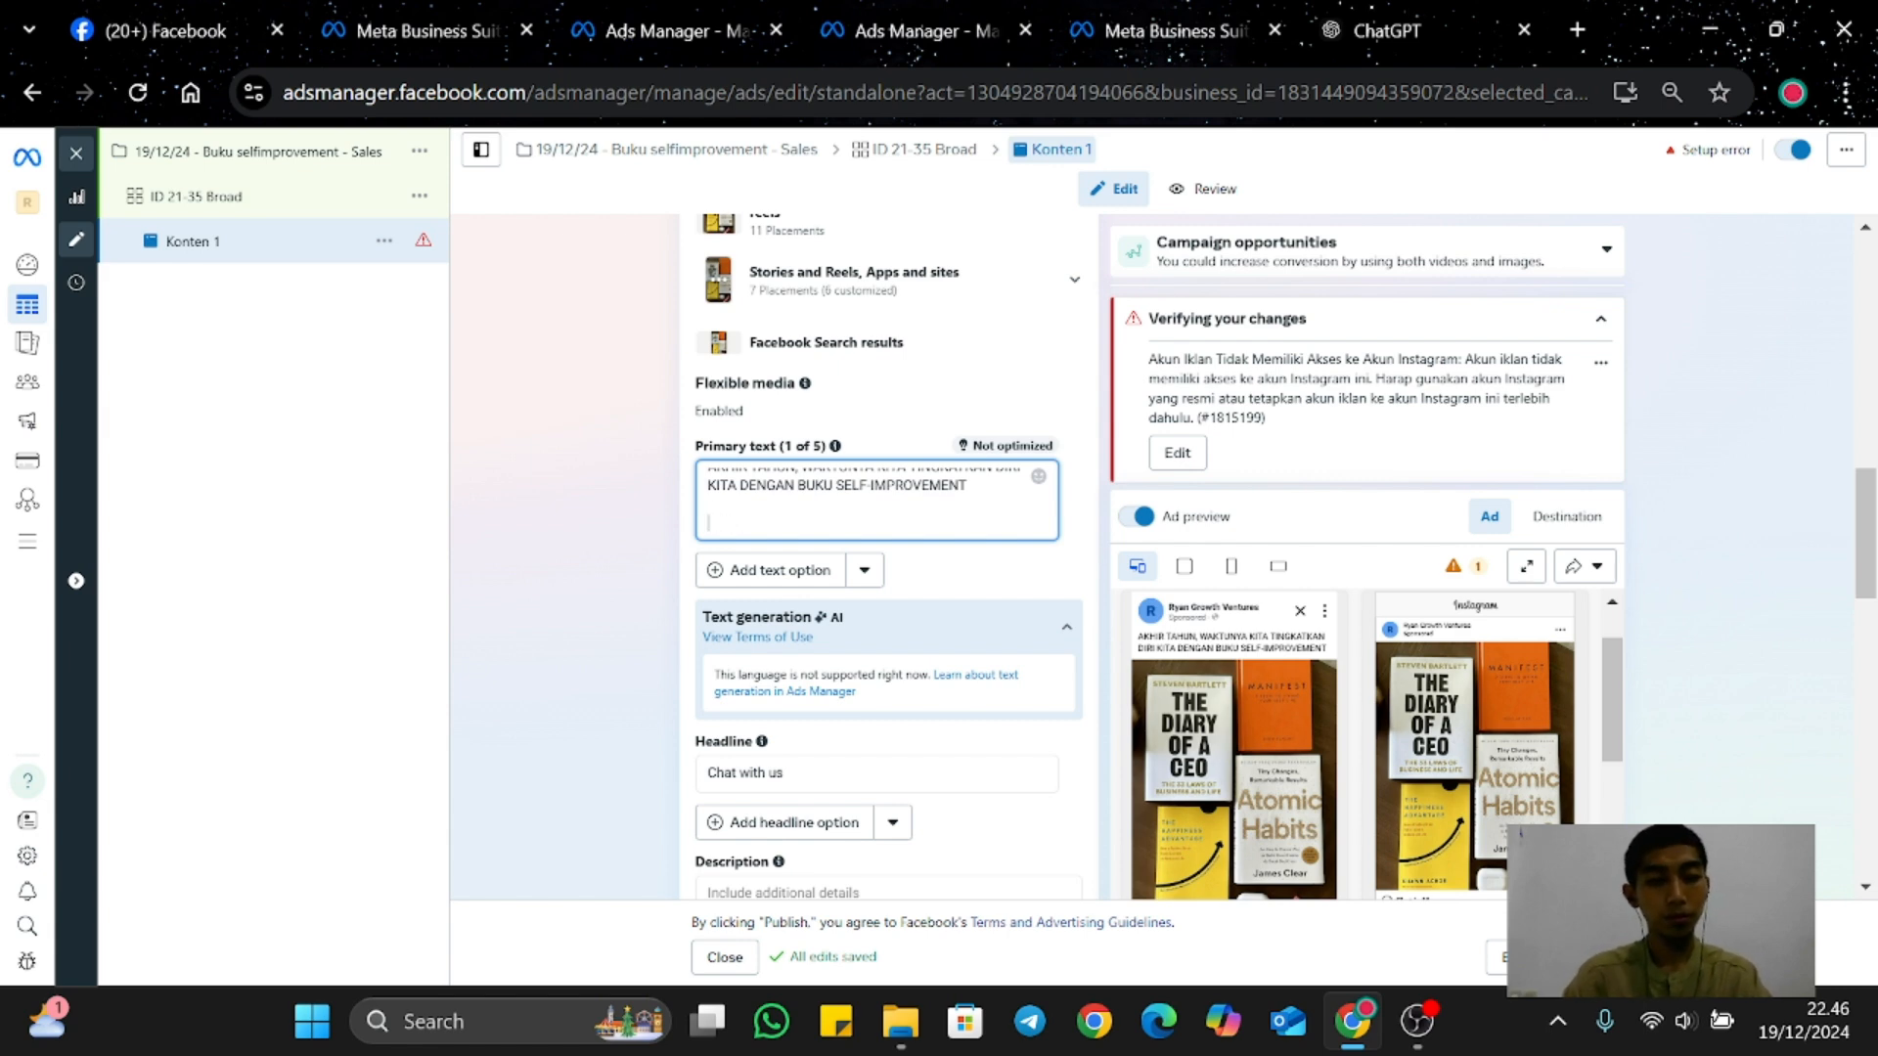
{"action": "type", "text": "Buku"}
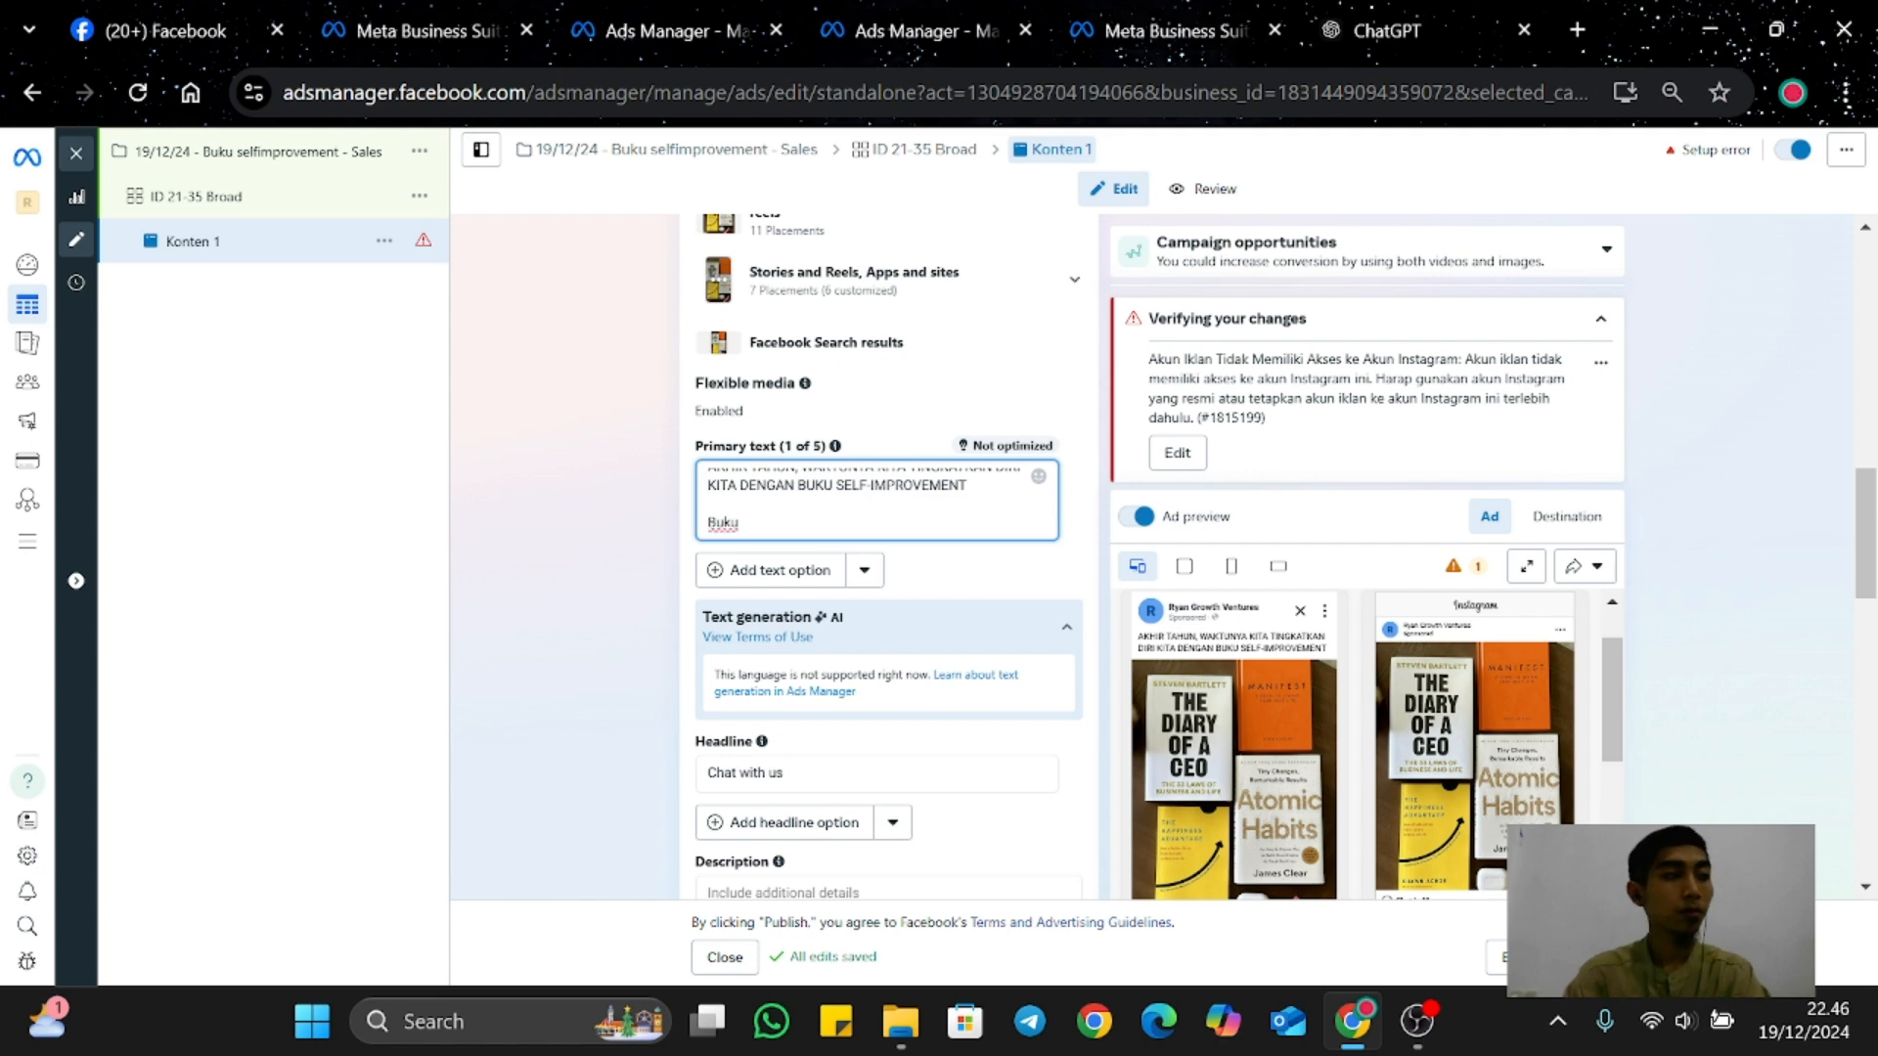
{"action": "type", "text": " pil"}
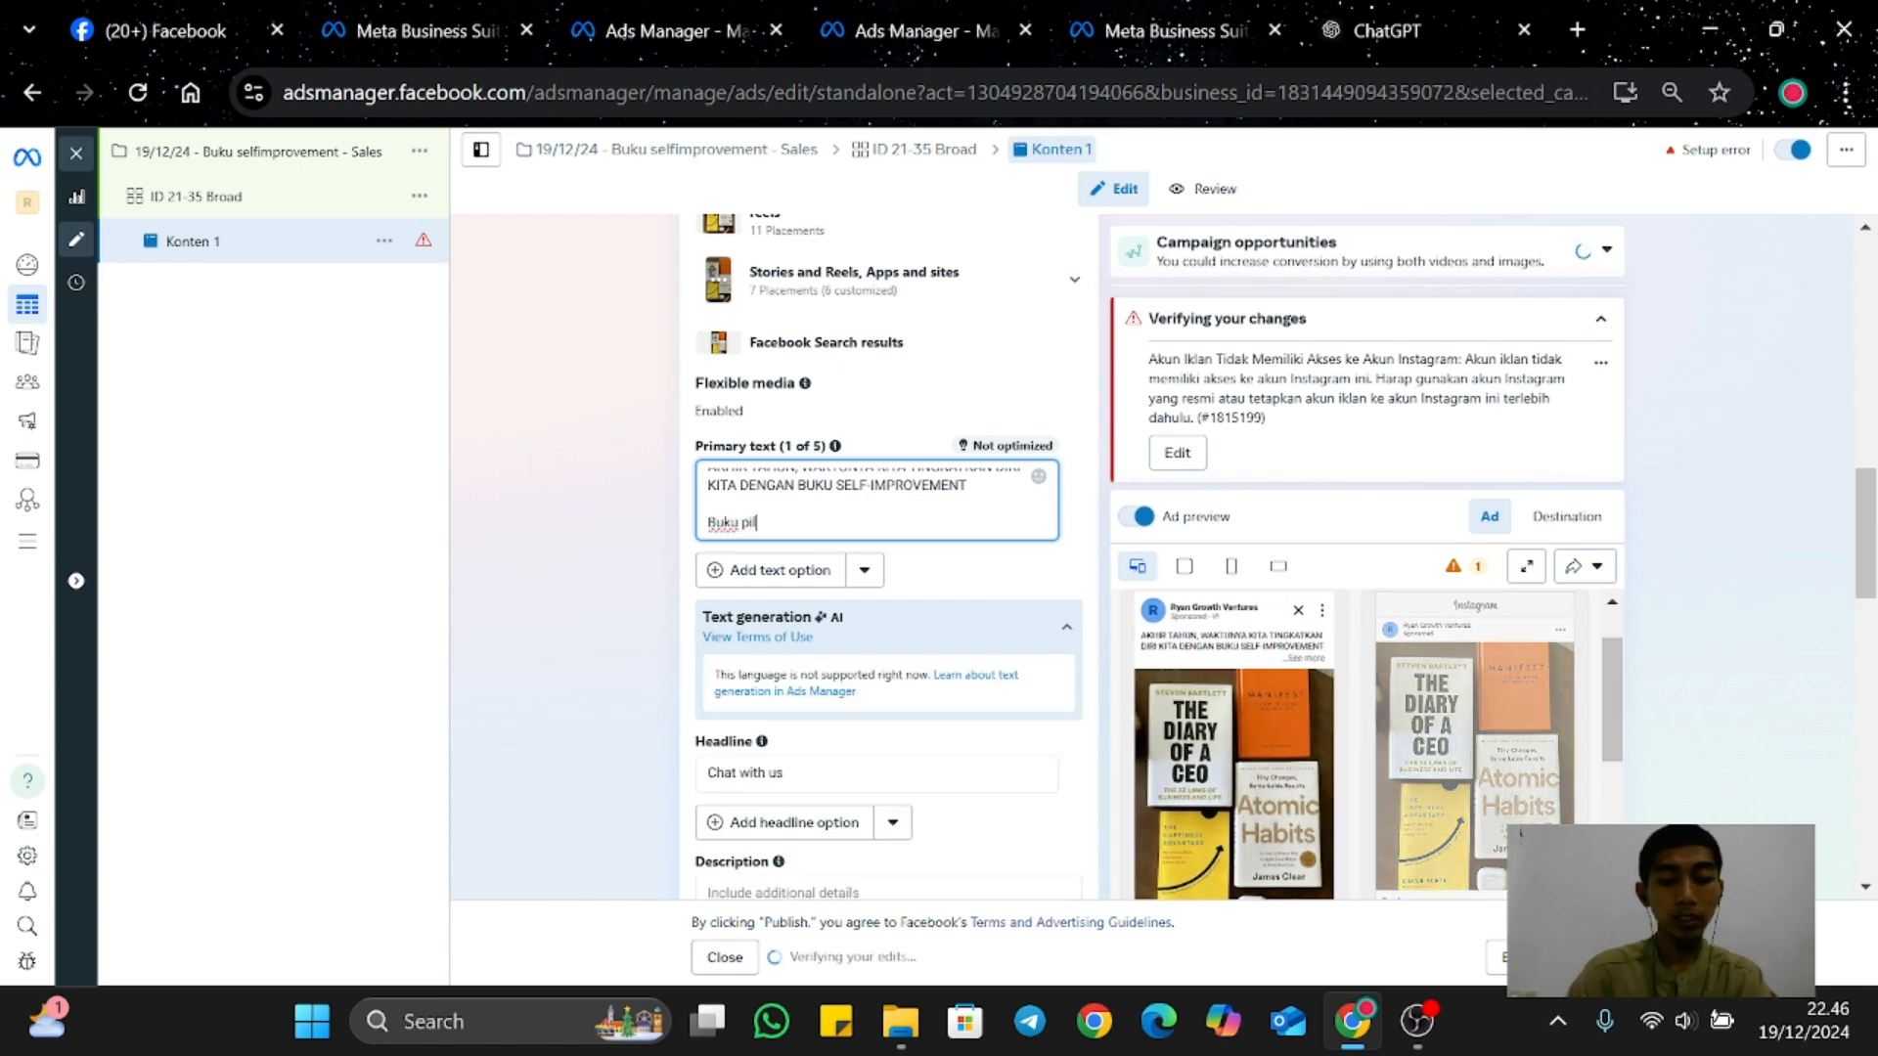
{"action": "type", "text": "ihan untuk "}
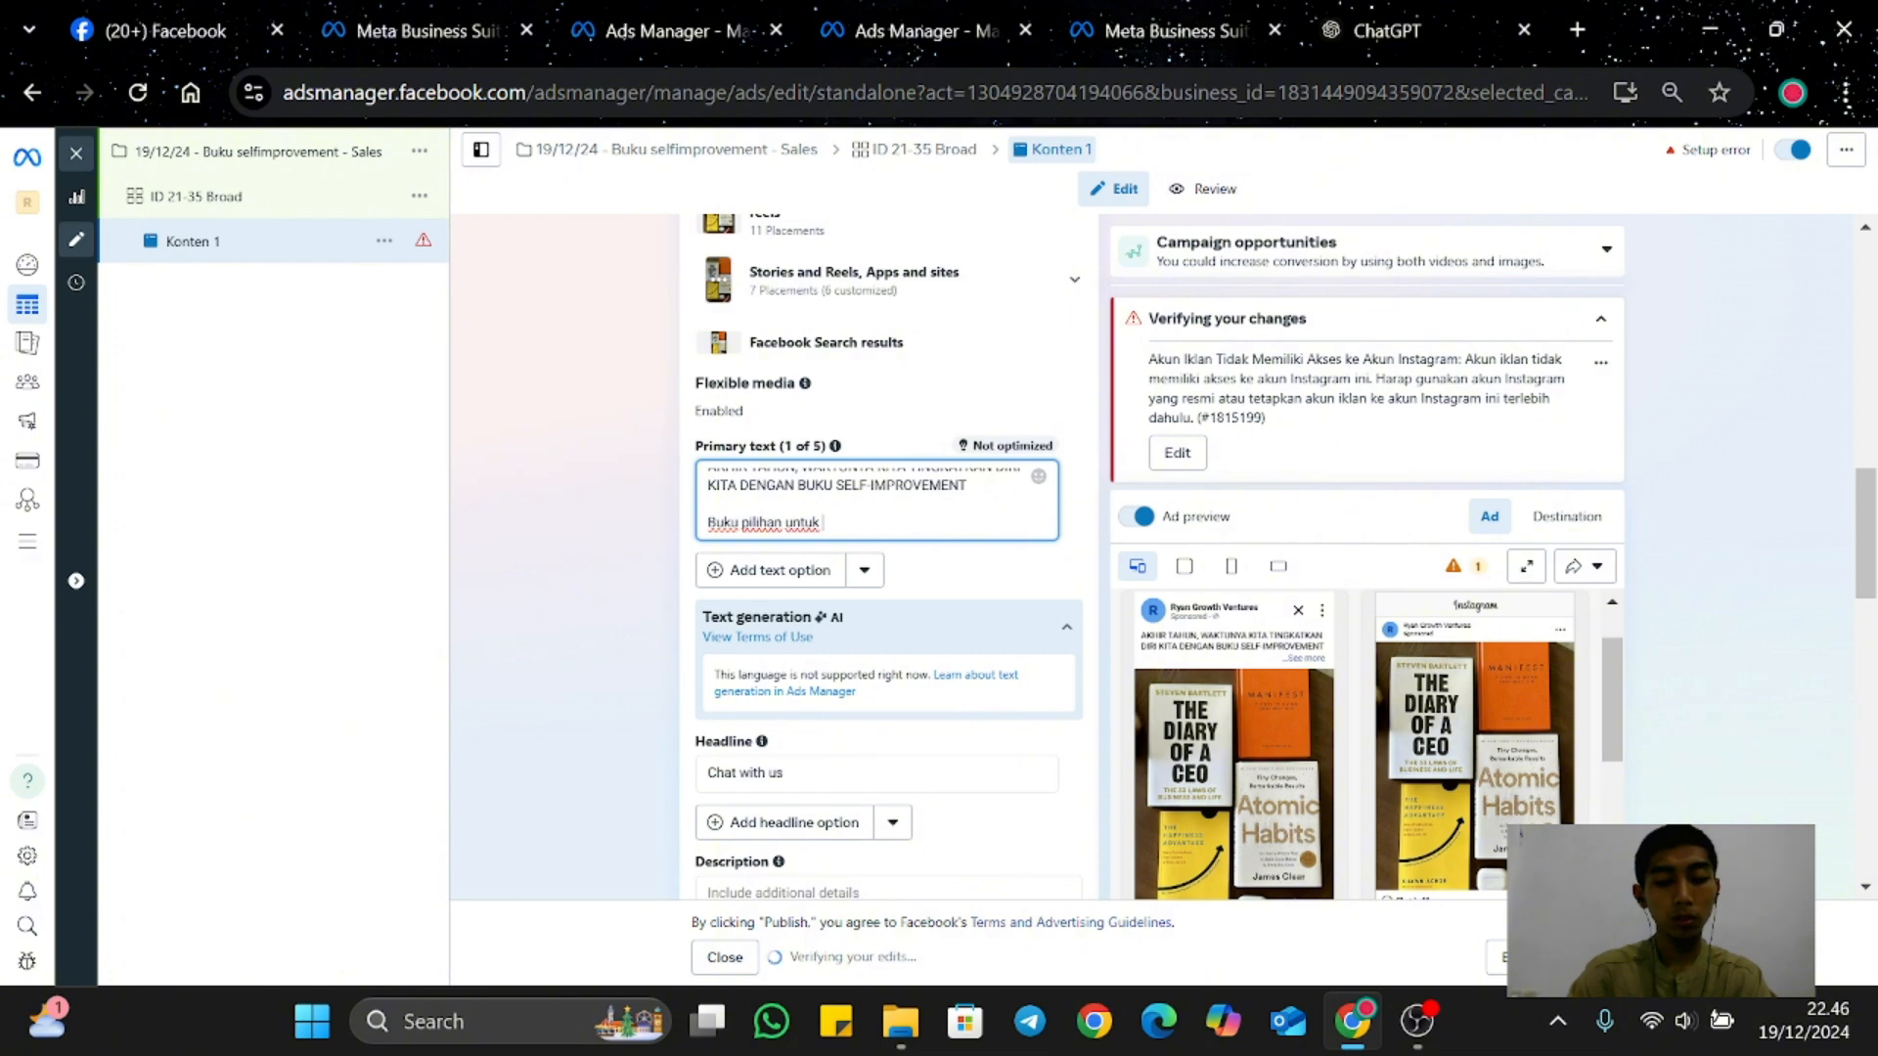
{"action": "type", "text": "AKHIR TAHU"}
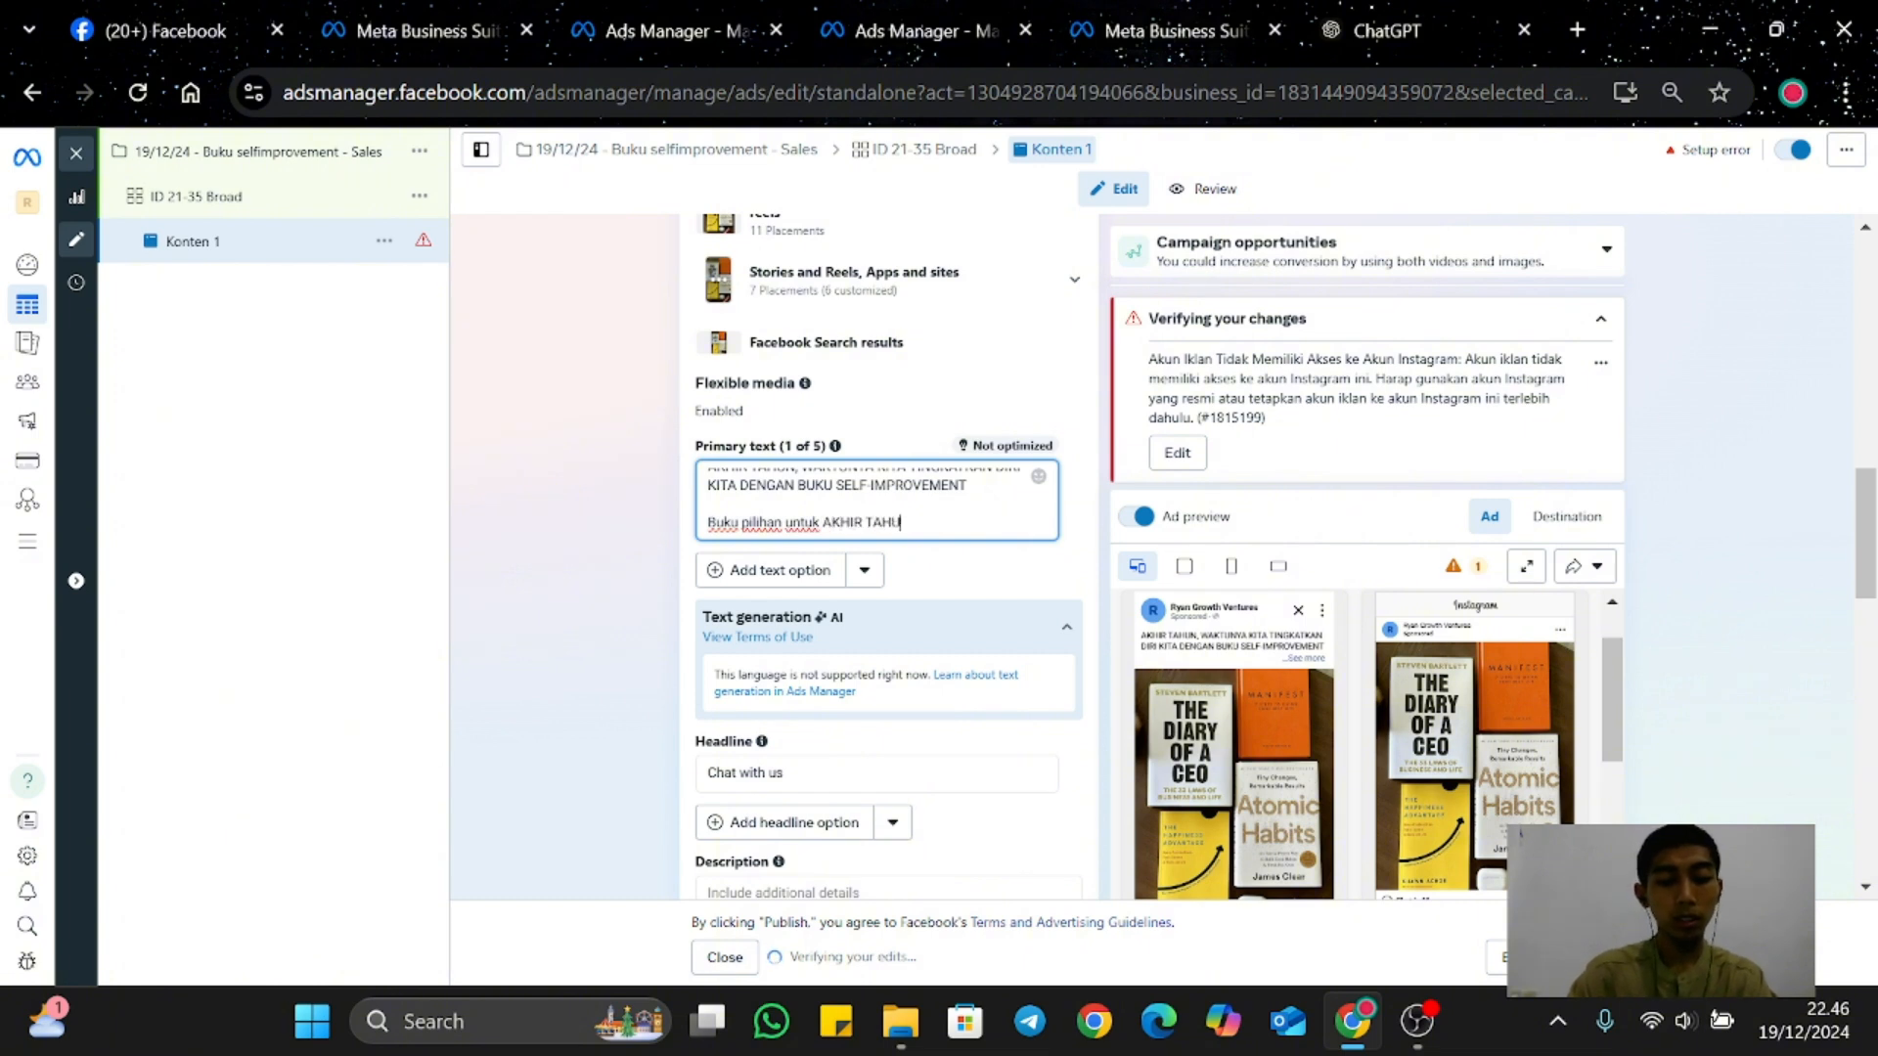
{"action": "type", "text": "N:"}
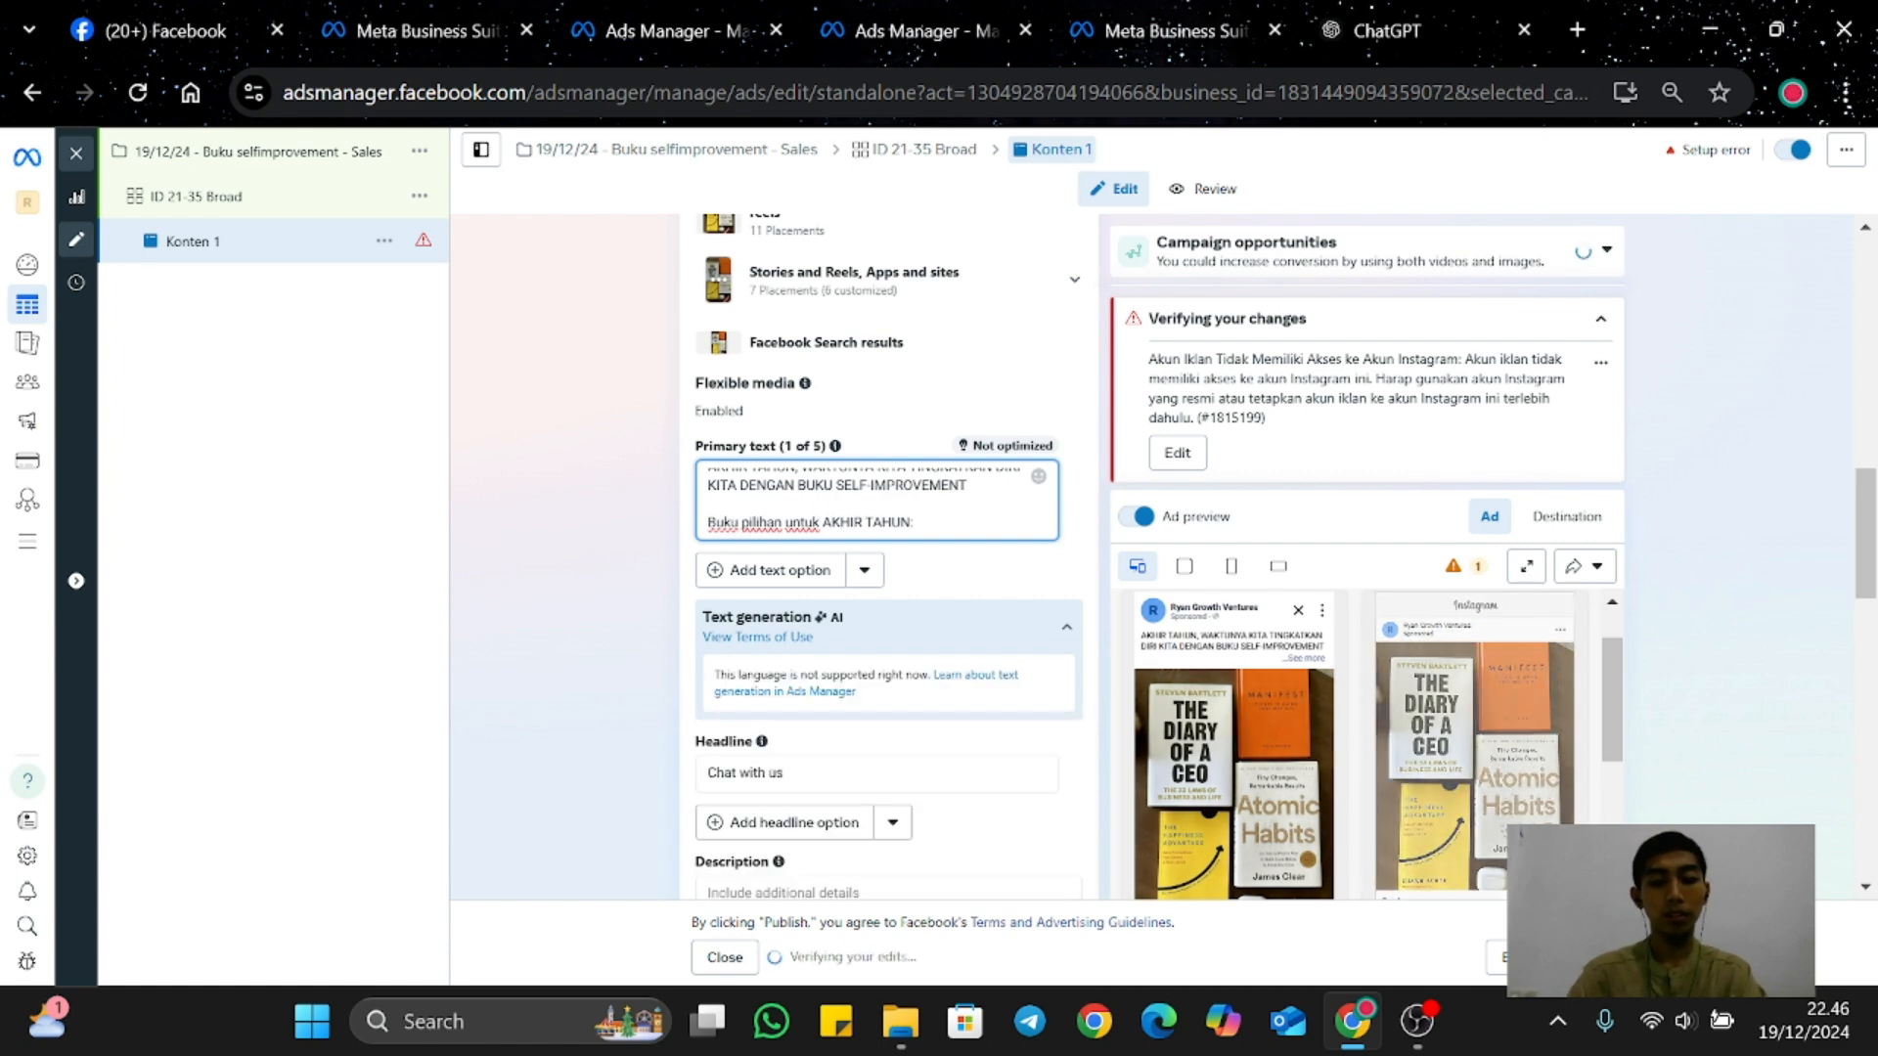
Step: Add "- The Diar of CEO" as the first book under the heading in the primary text
{"action": "key", "text": "Return"}
{"action": "type", "text": "-"}
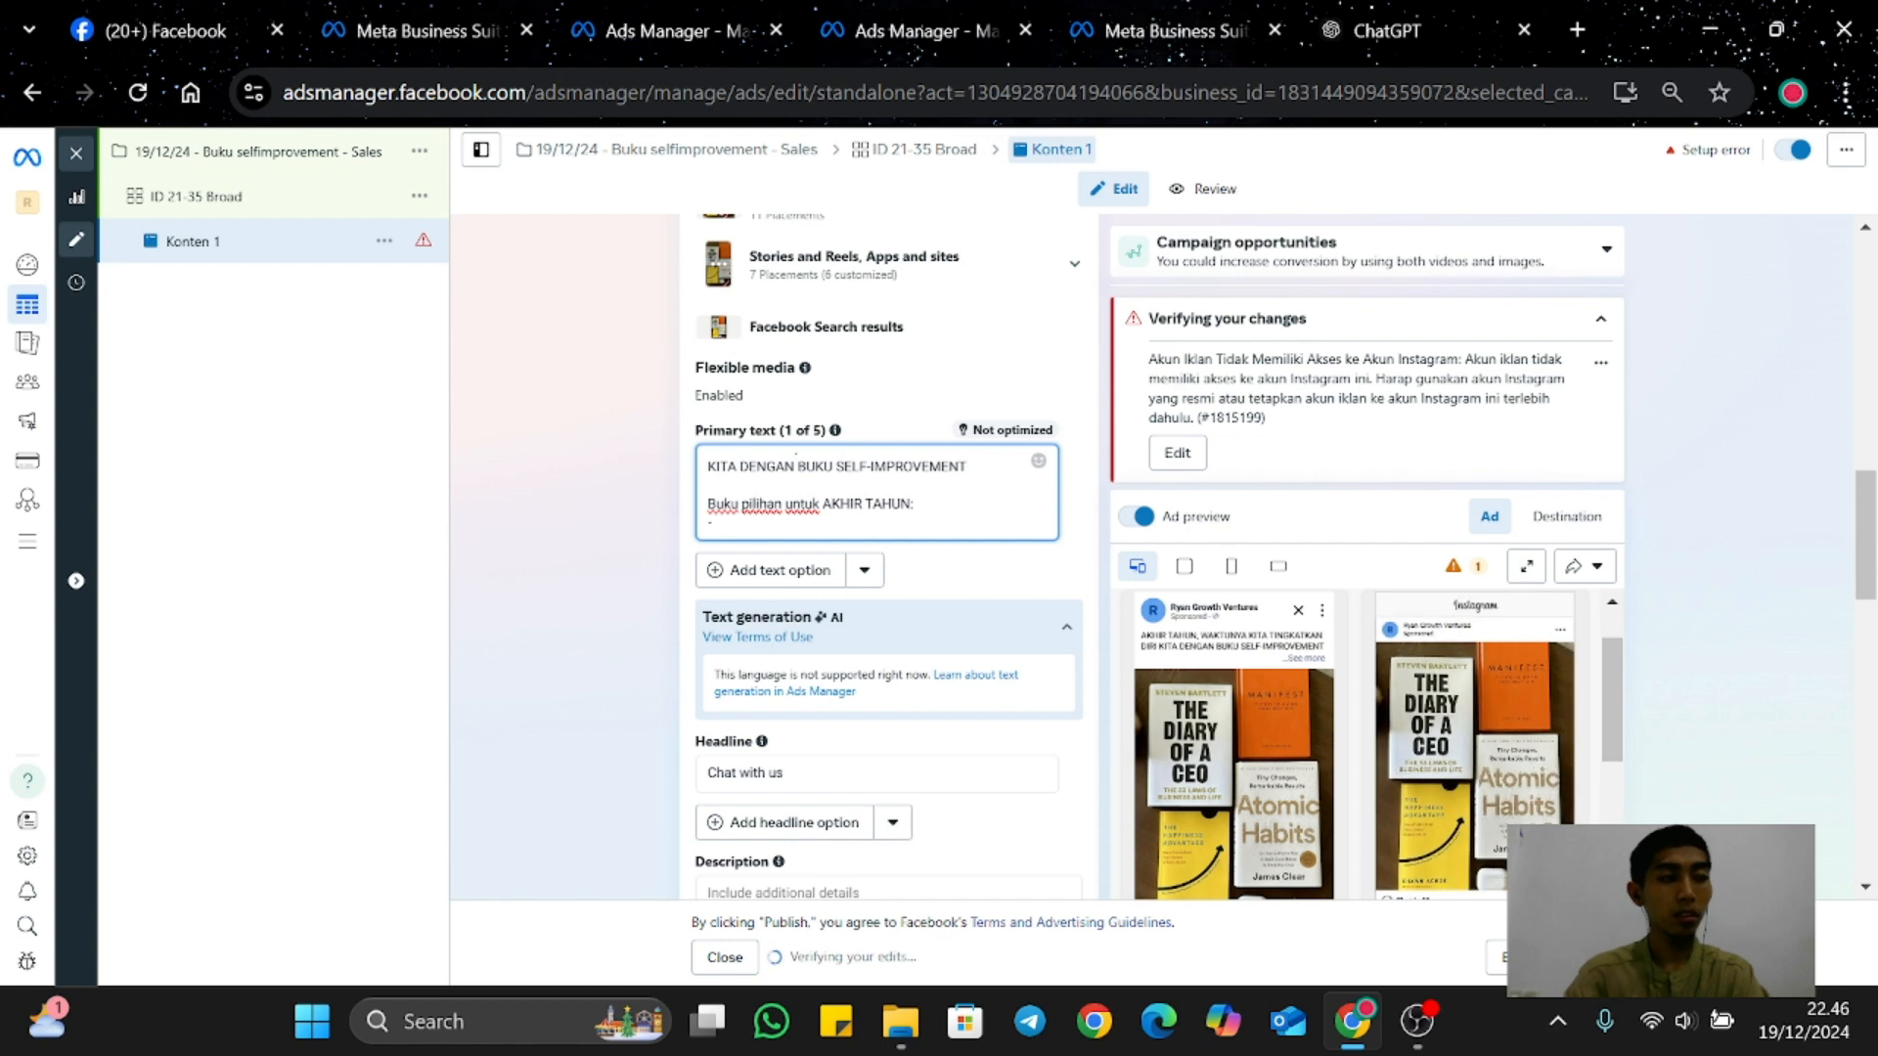
{"action": "type", "text": " Th"}
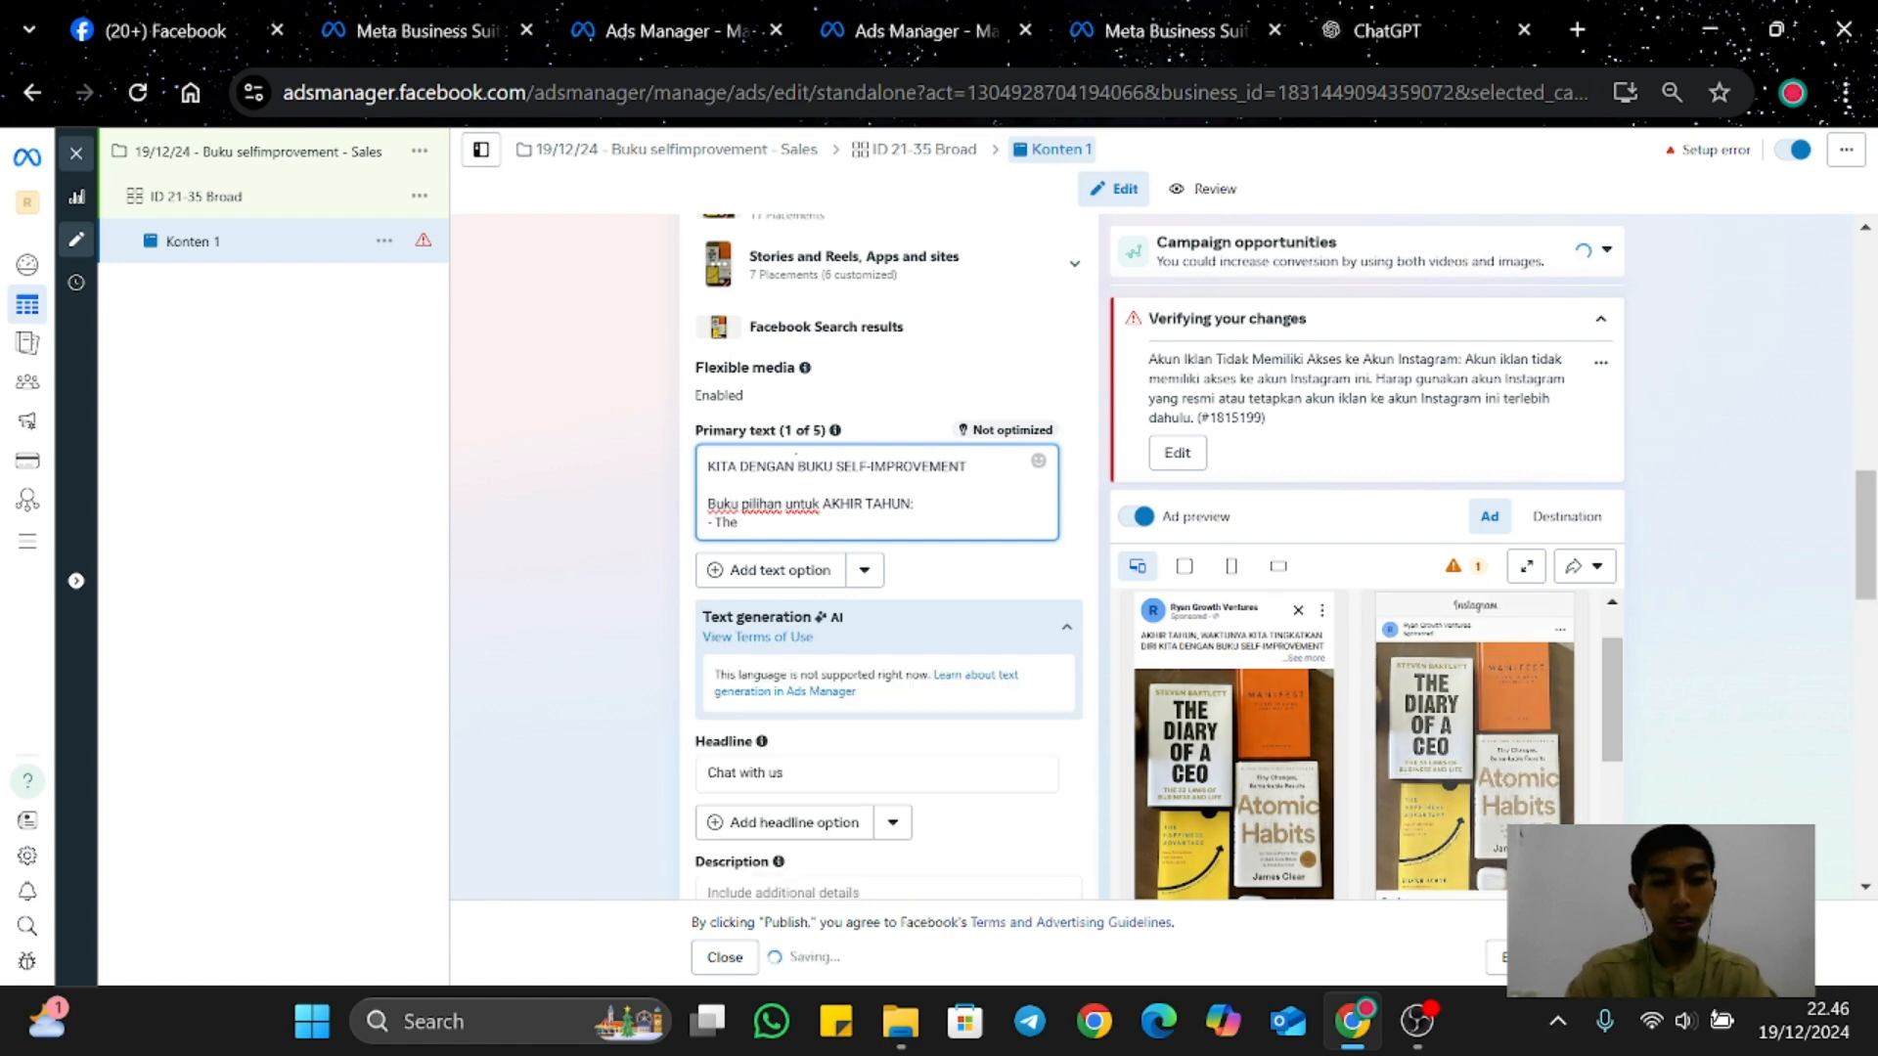
{"action": "type", "text": "e Diari"}
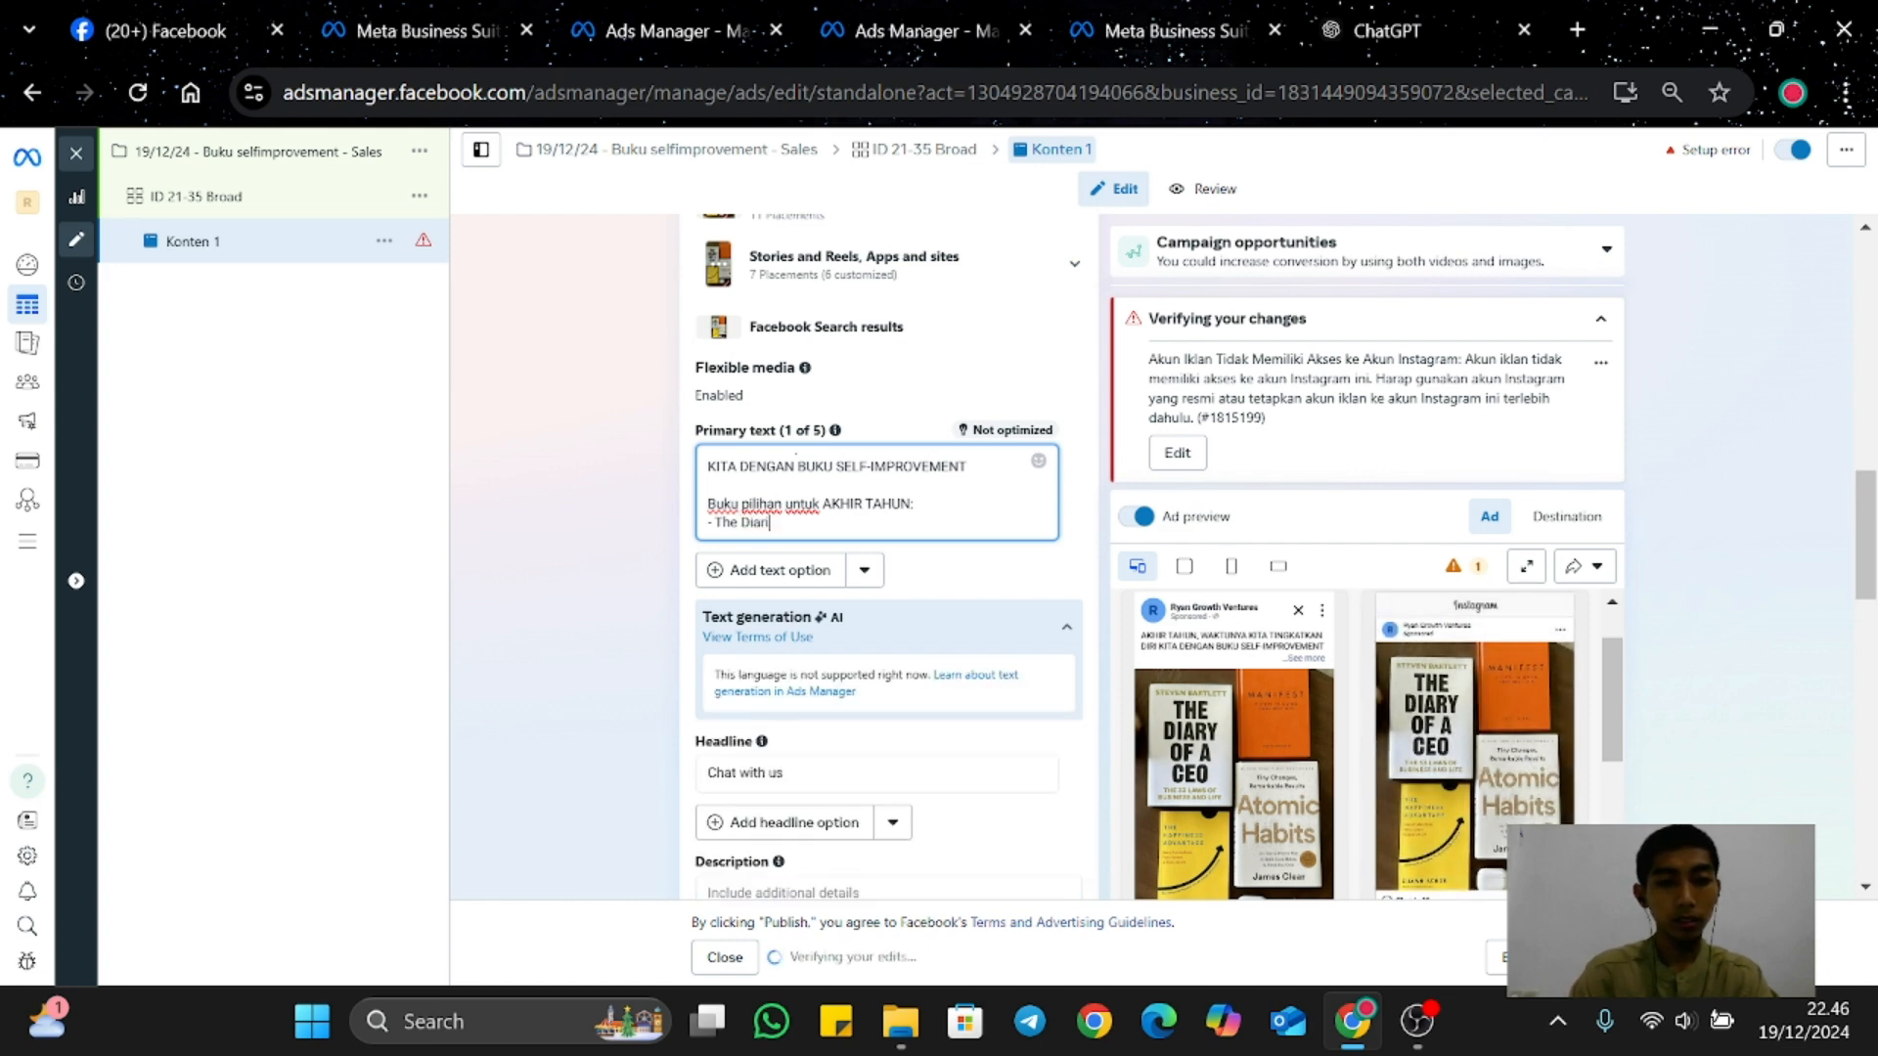
{"action": "key", "text": "BackSpace"}
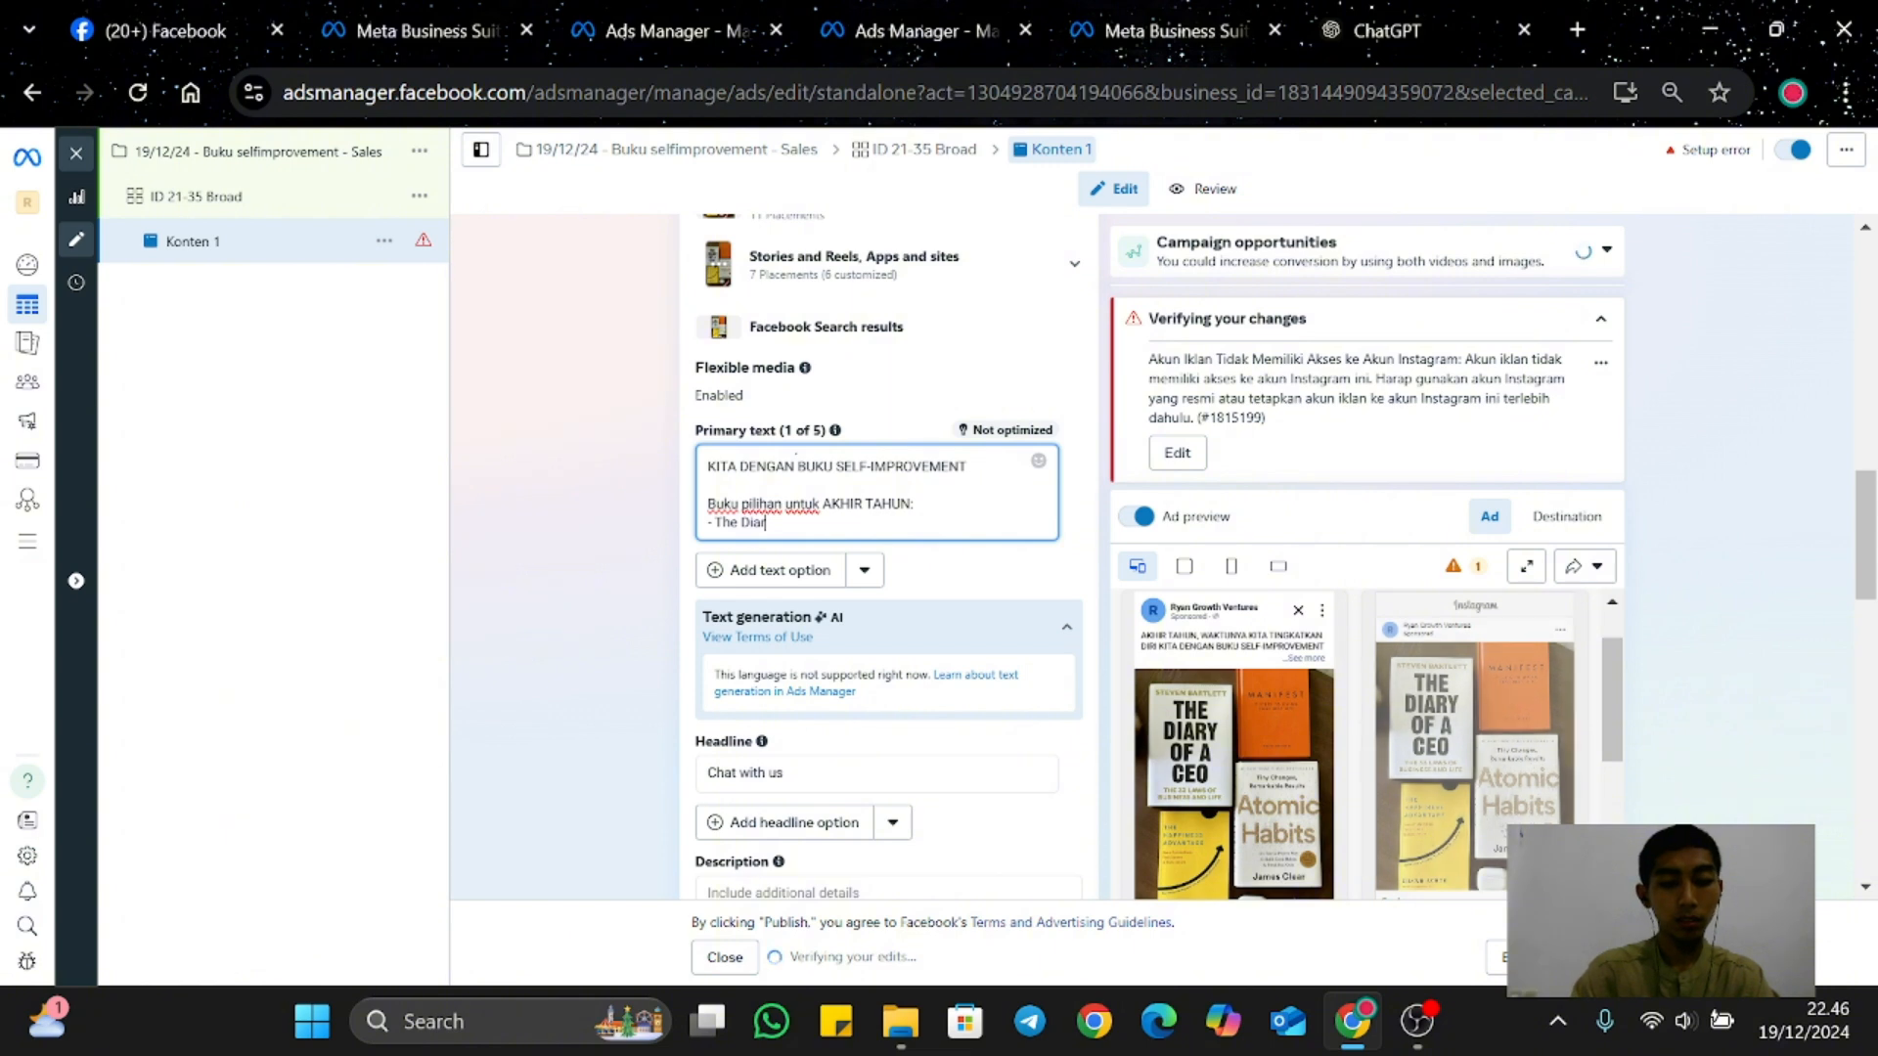
{"action": "type", "text": "of CEO"}
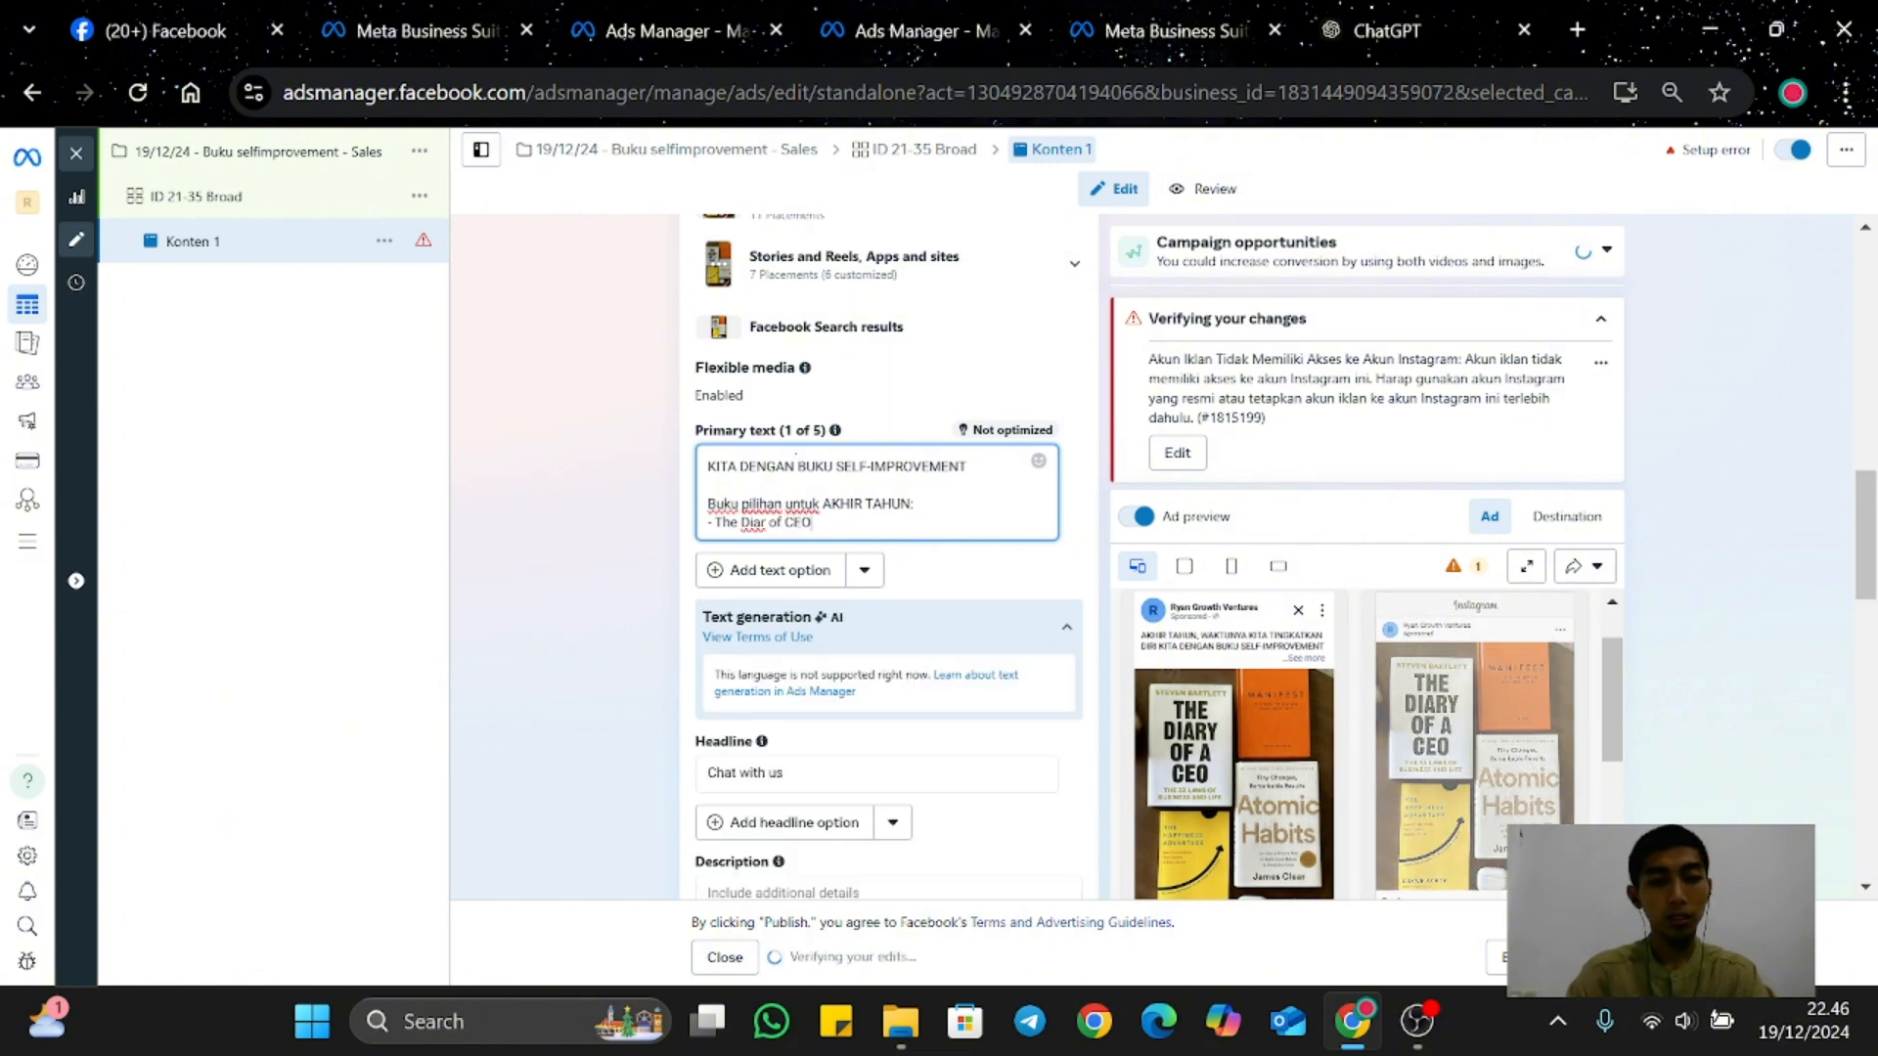
Step: Add the list lines "- Atomic Habbits" and "- Manifest" to the books in the primary text
{"action": "key", "text": "Return"}
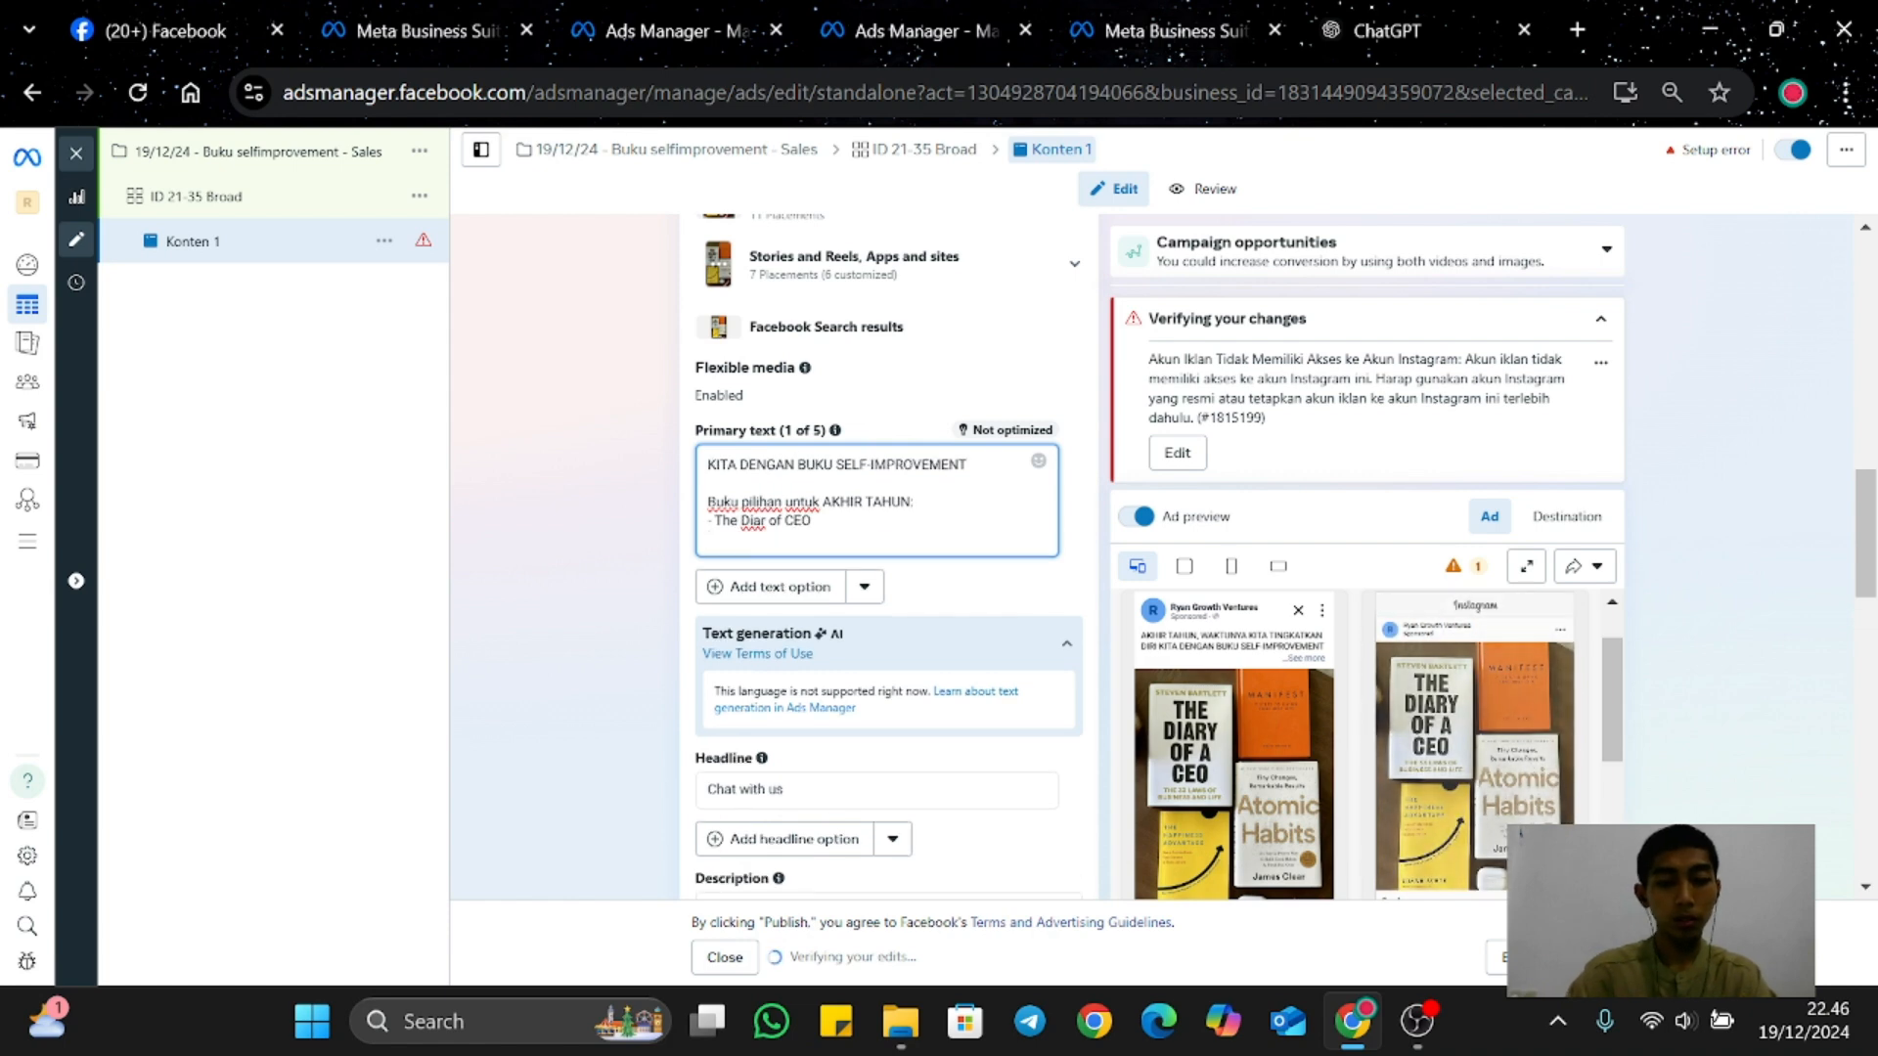
{"action": "type", "text": "-"}
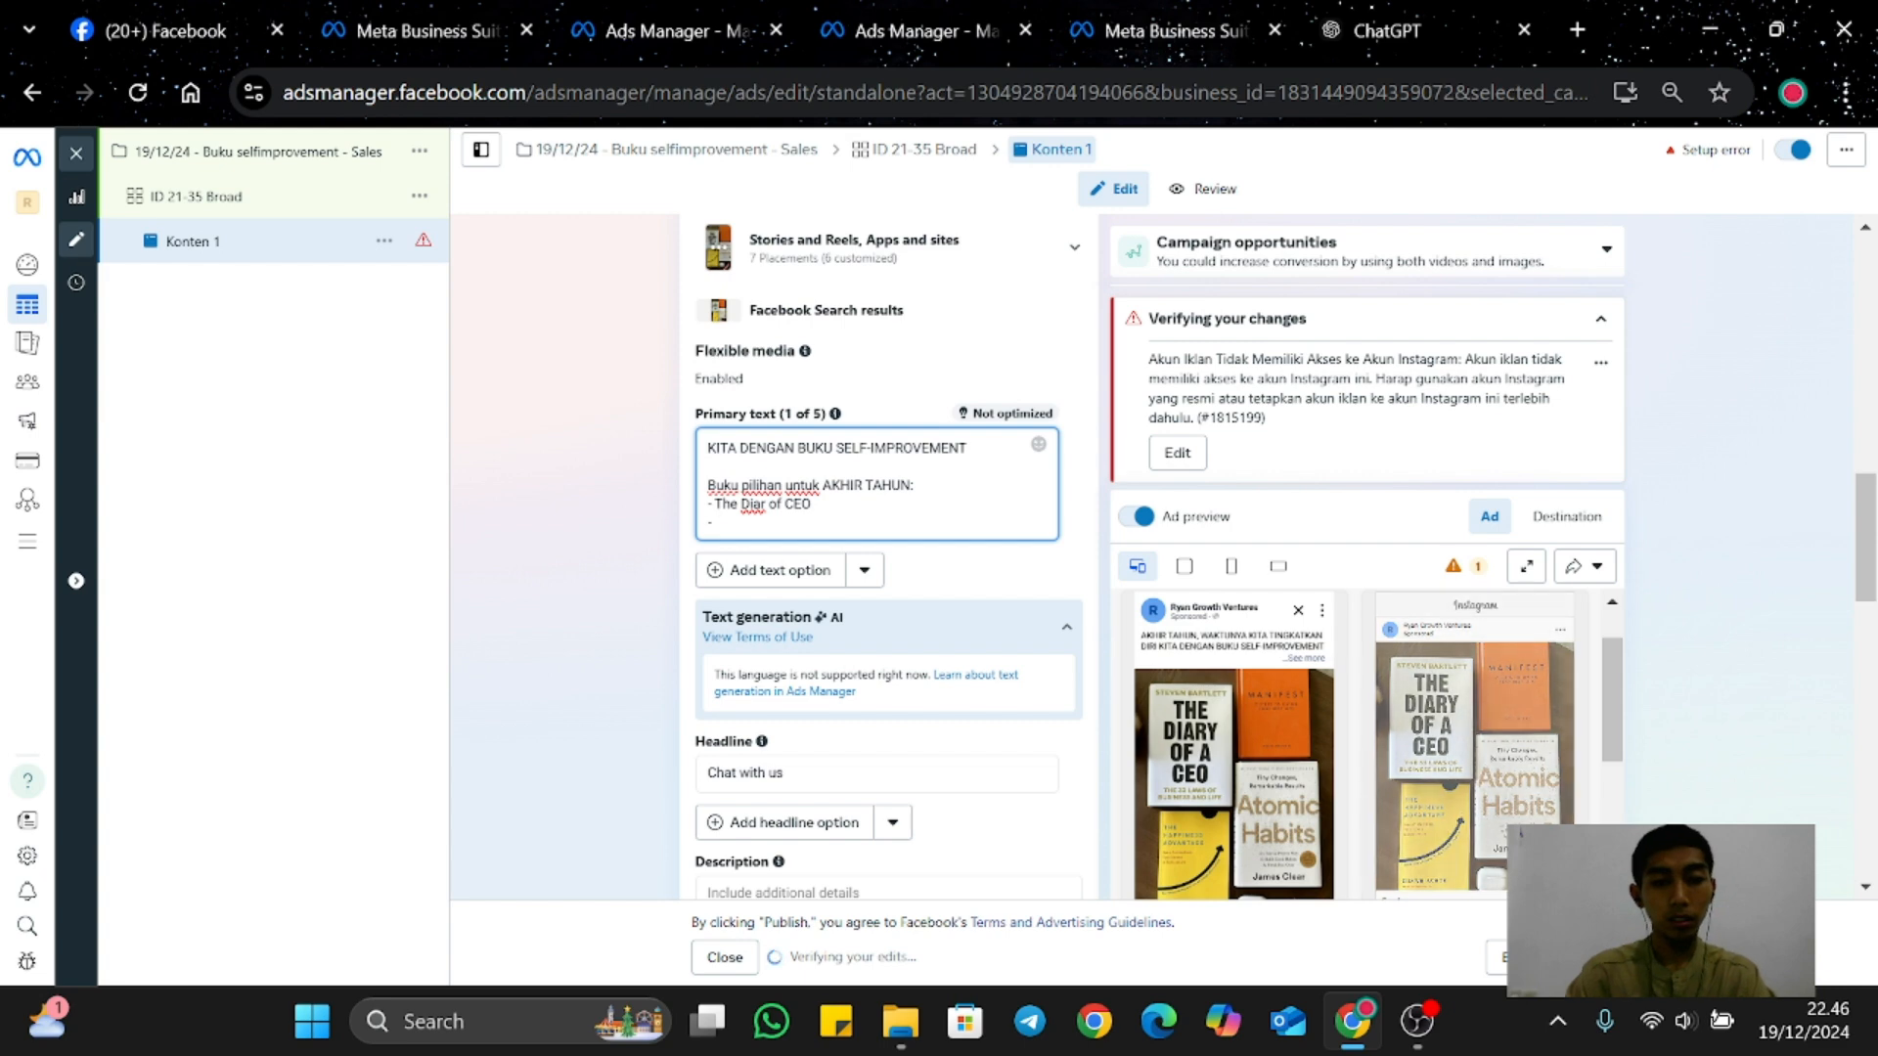
{"action": "type", "text": " Atom"}
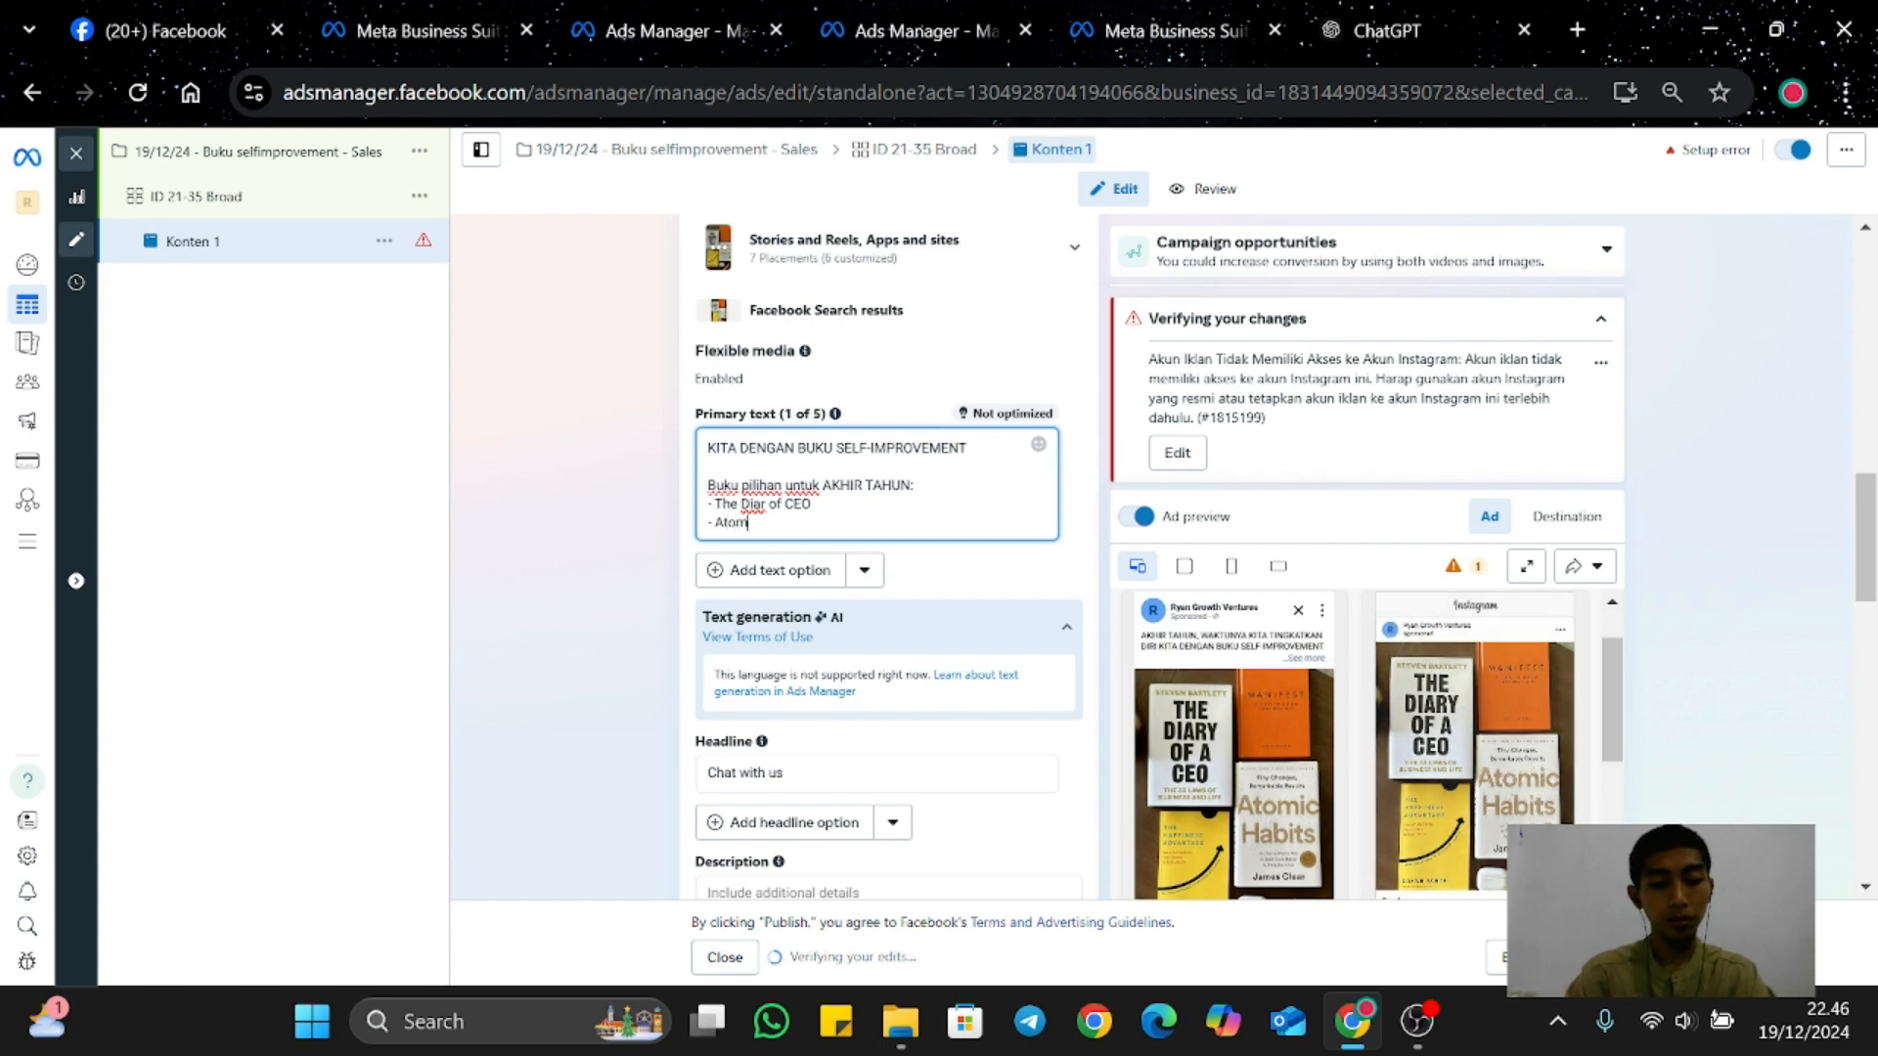
{"action": "type", "text": "ic Habbit"}
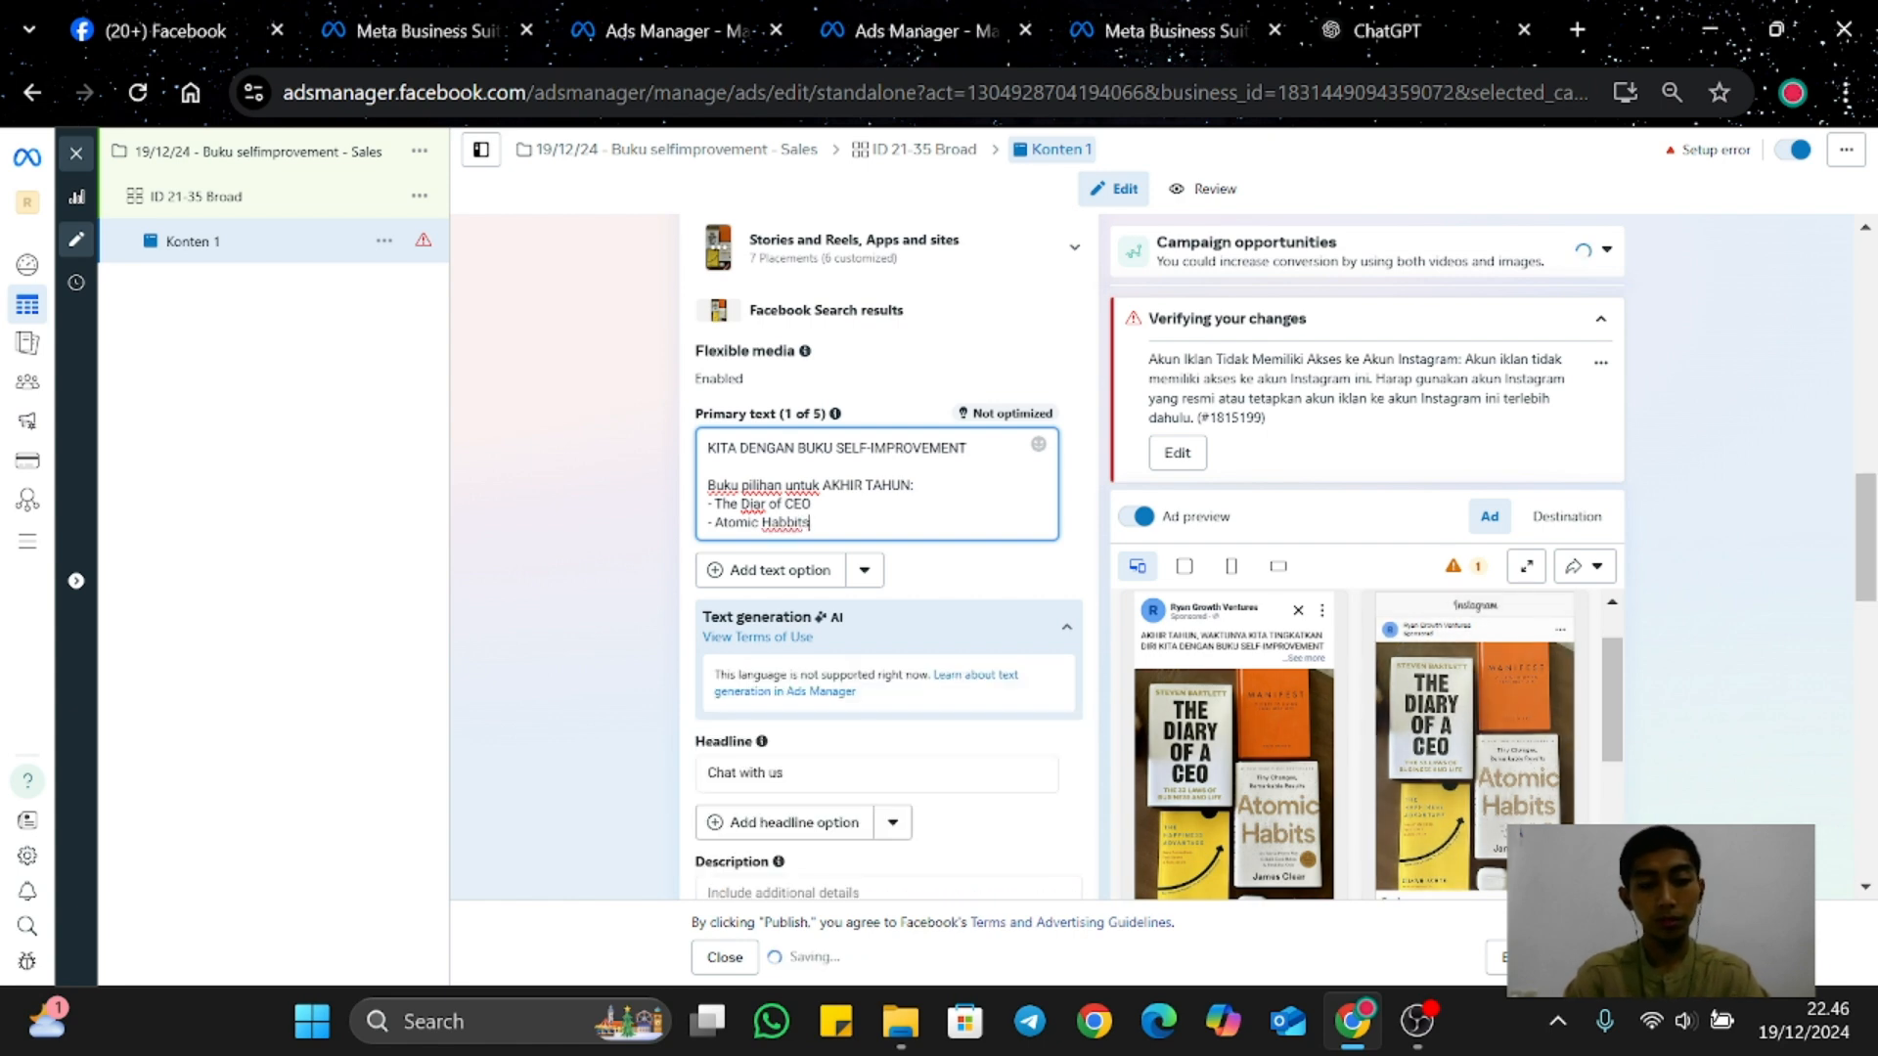
{"action": "type", "text": "s"}
{"action": "key", "text": "Return"}
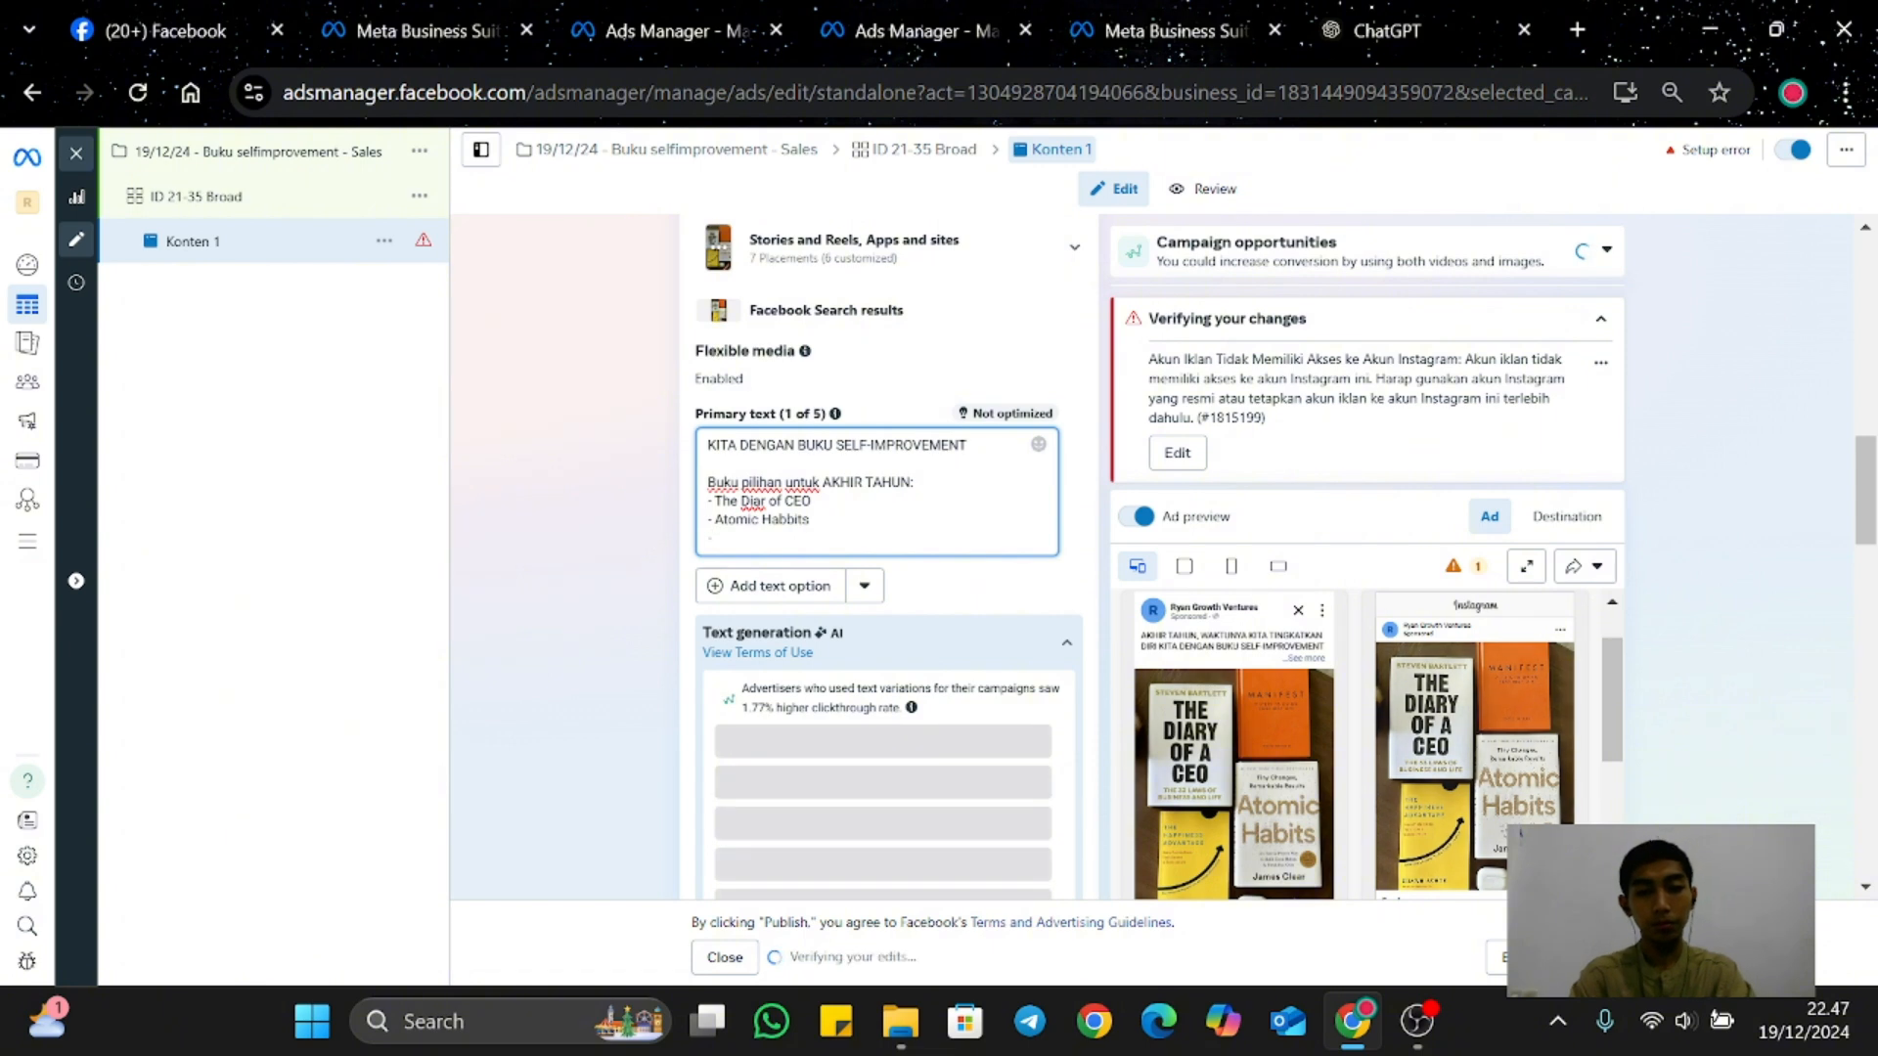
{"action": "type", "text": "- Mani"}
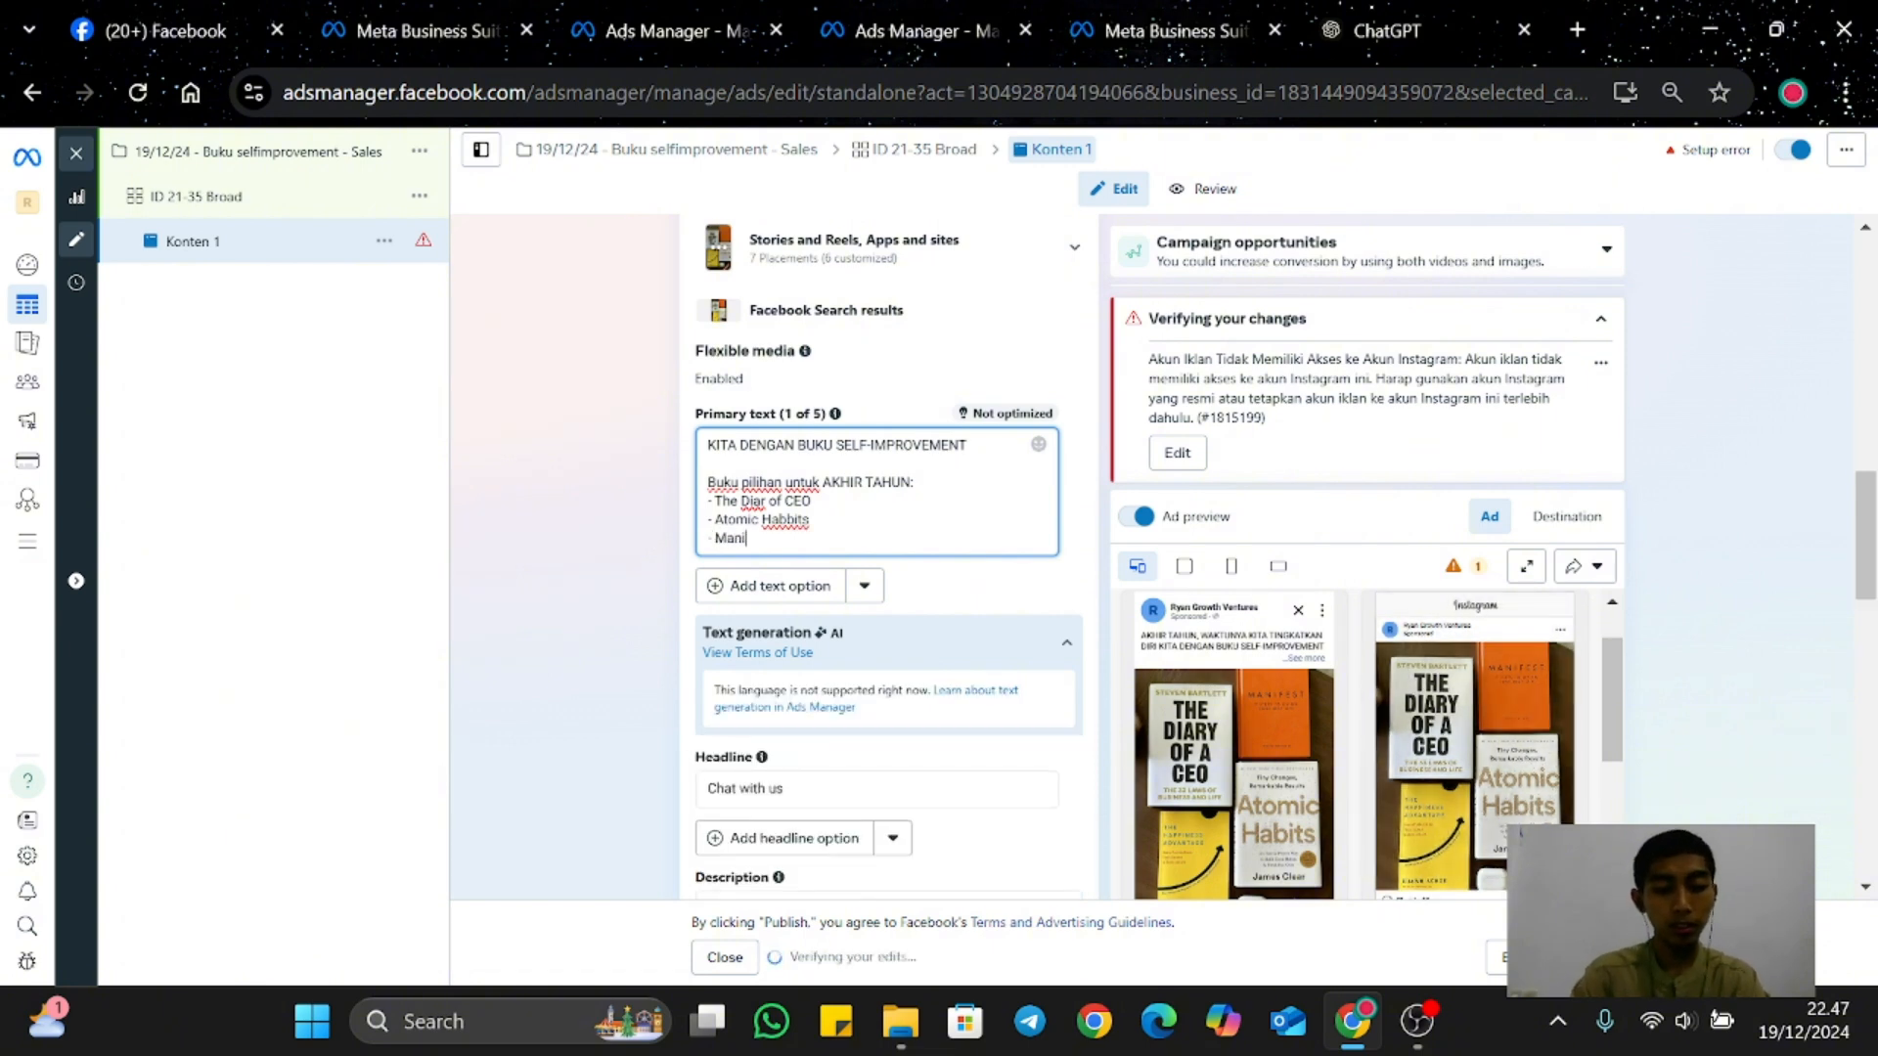
{"action": "type", "text": "fest"}
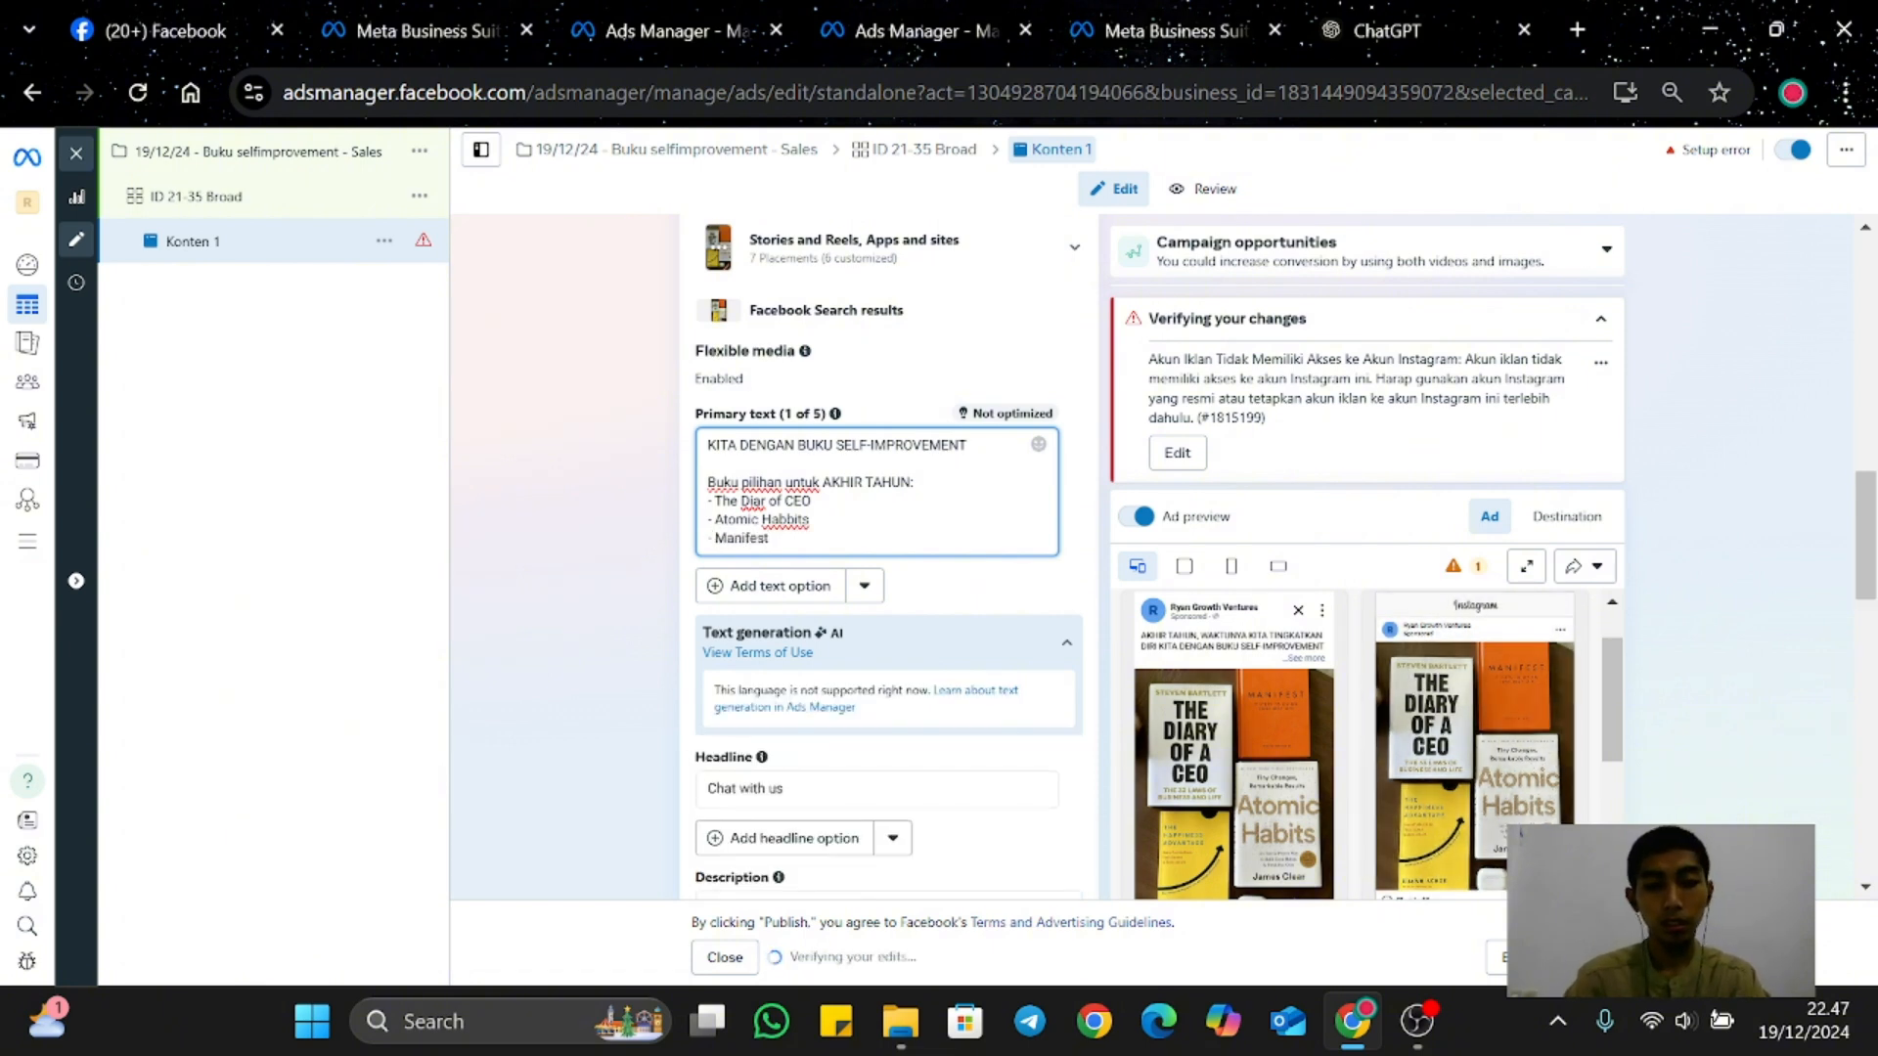
Step: Add "The happines Advantage" as the last book line in the primary text, without a dash
{"action": "key", "text": "Return"}
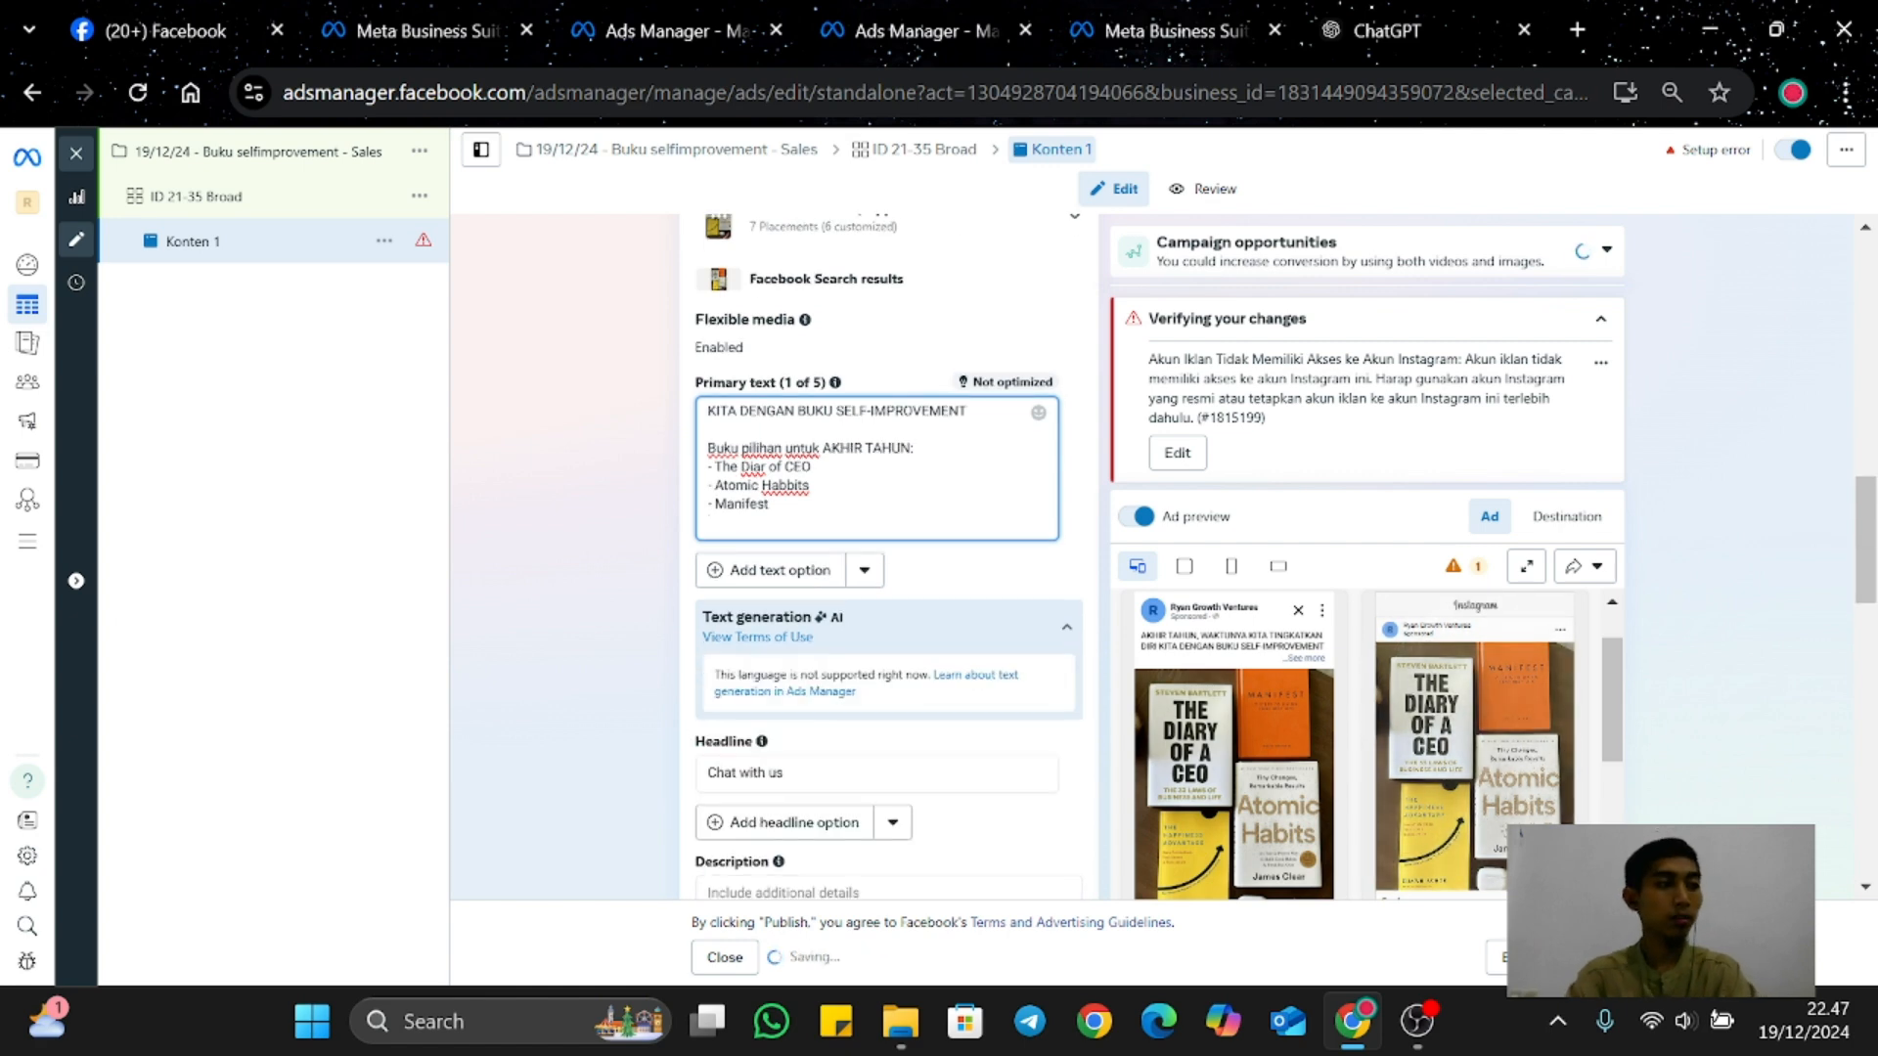
{"action": "type", "text": "The "}
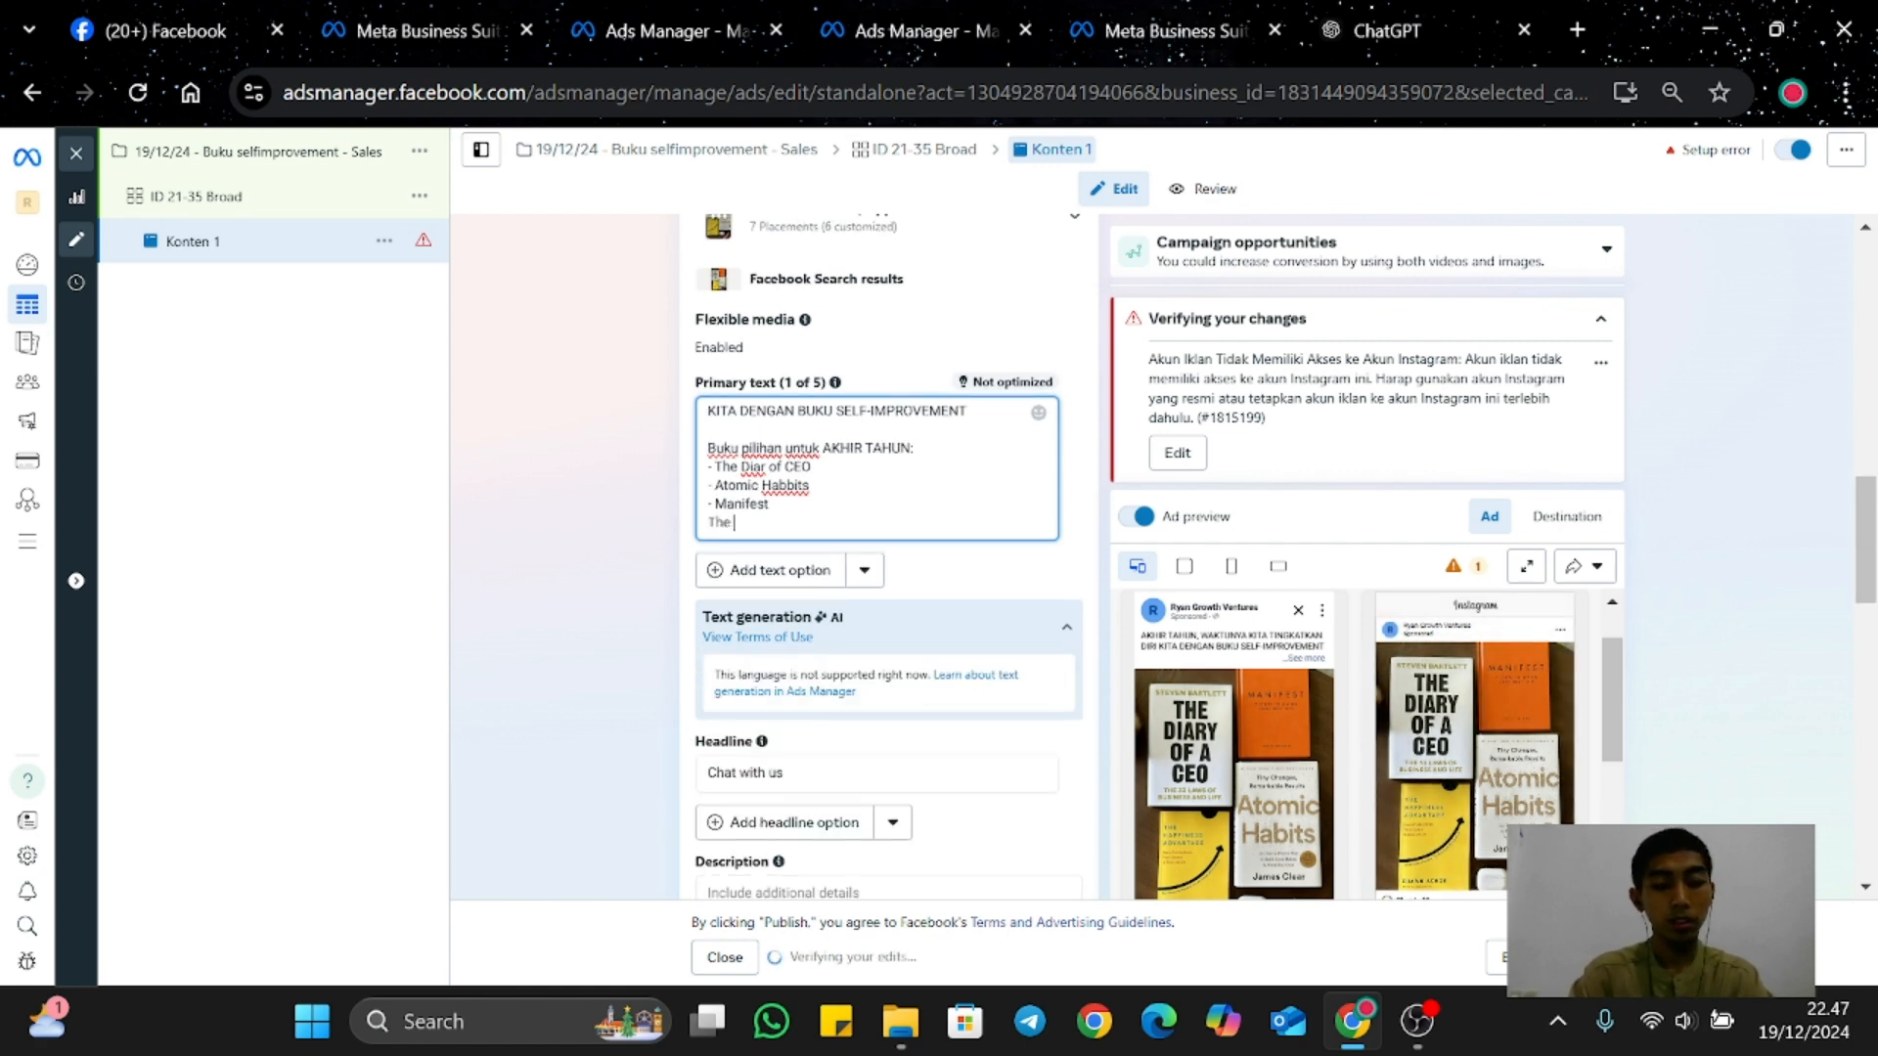
{"action": "type", "text": "happines"}
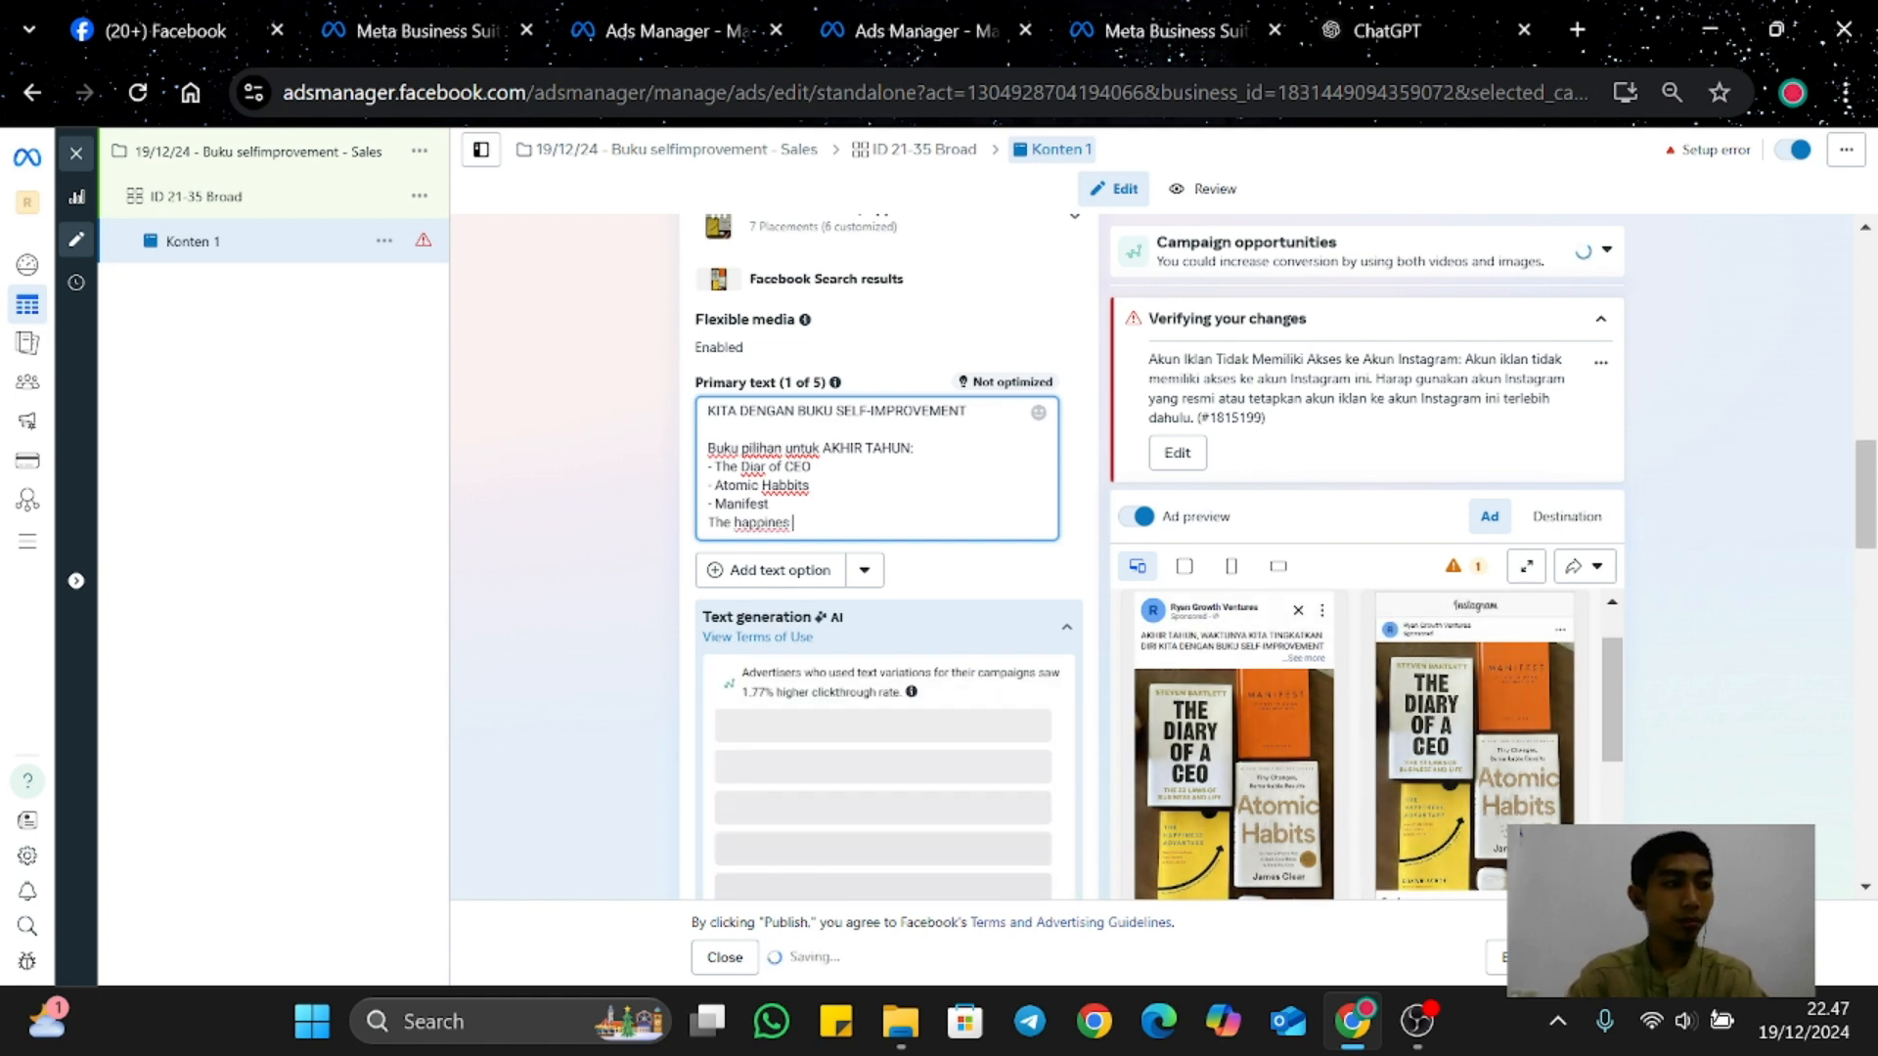
{"action": "type", "text": " Advantage"}
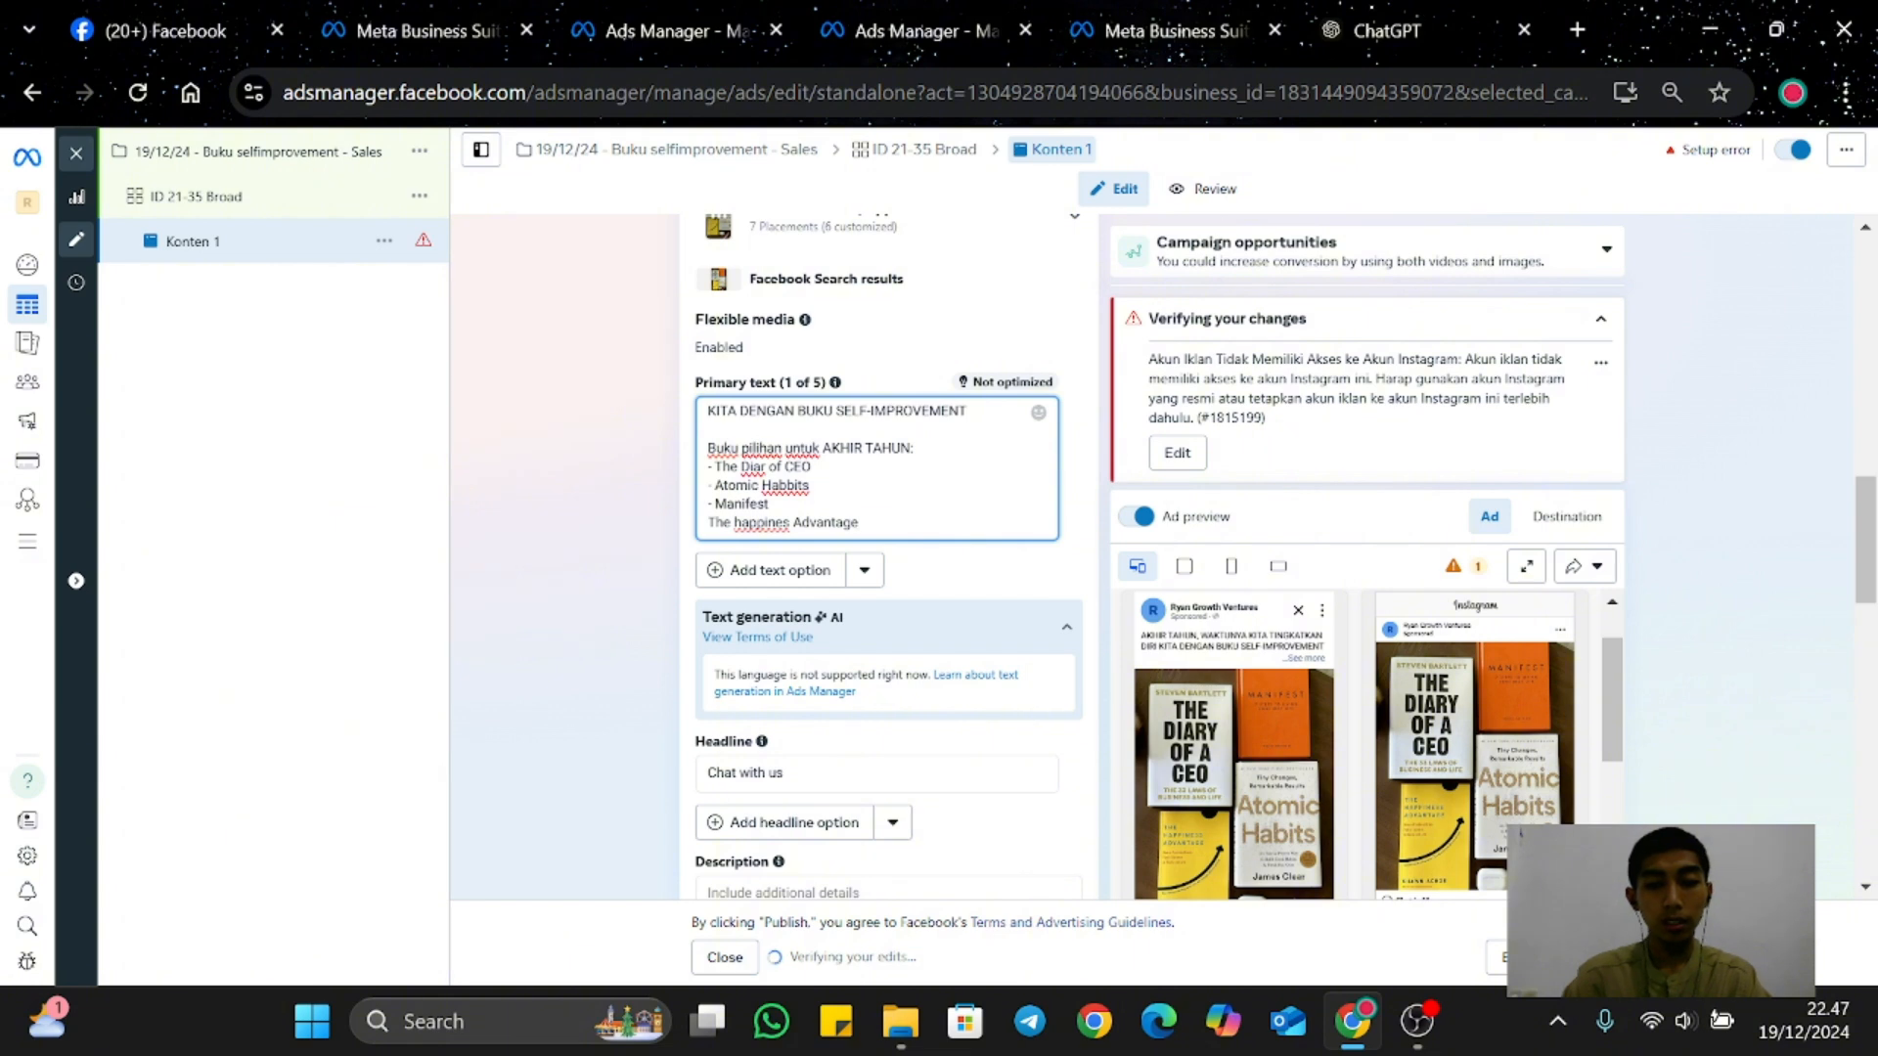
Step: Leave a blank line after the book list and add the promo line "Promo spesial akhir tahun!"
{"action": "key", "text": "Return"}
{"action": "key", "text": "Return"}
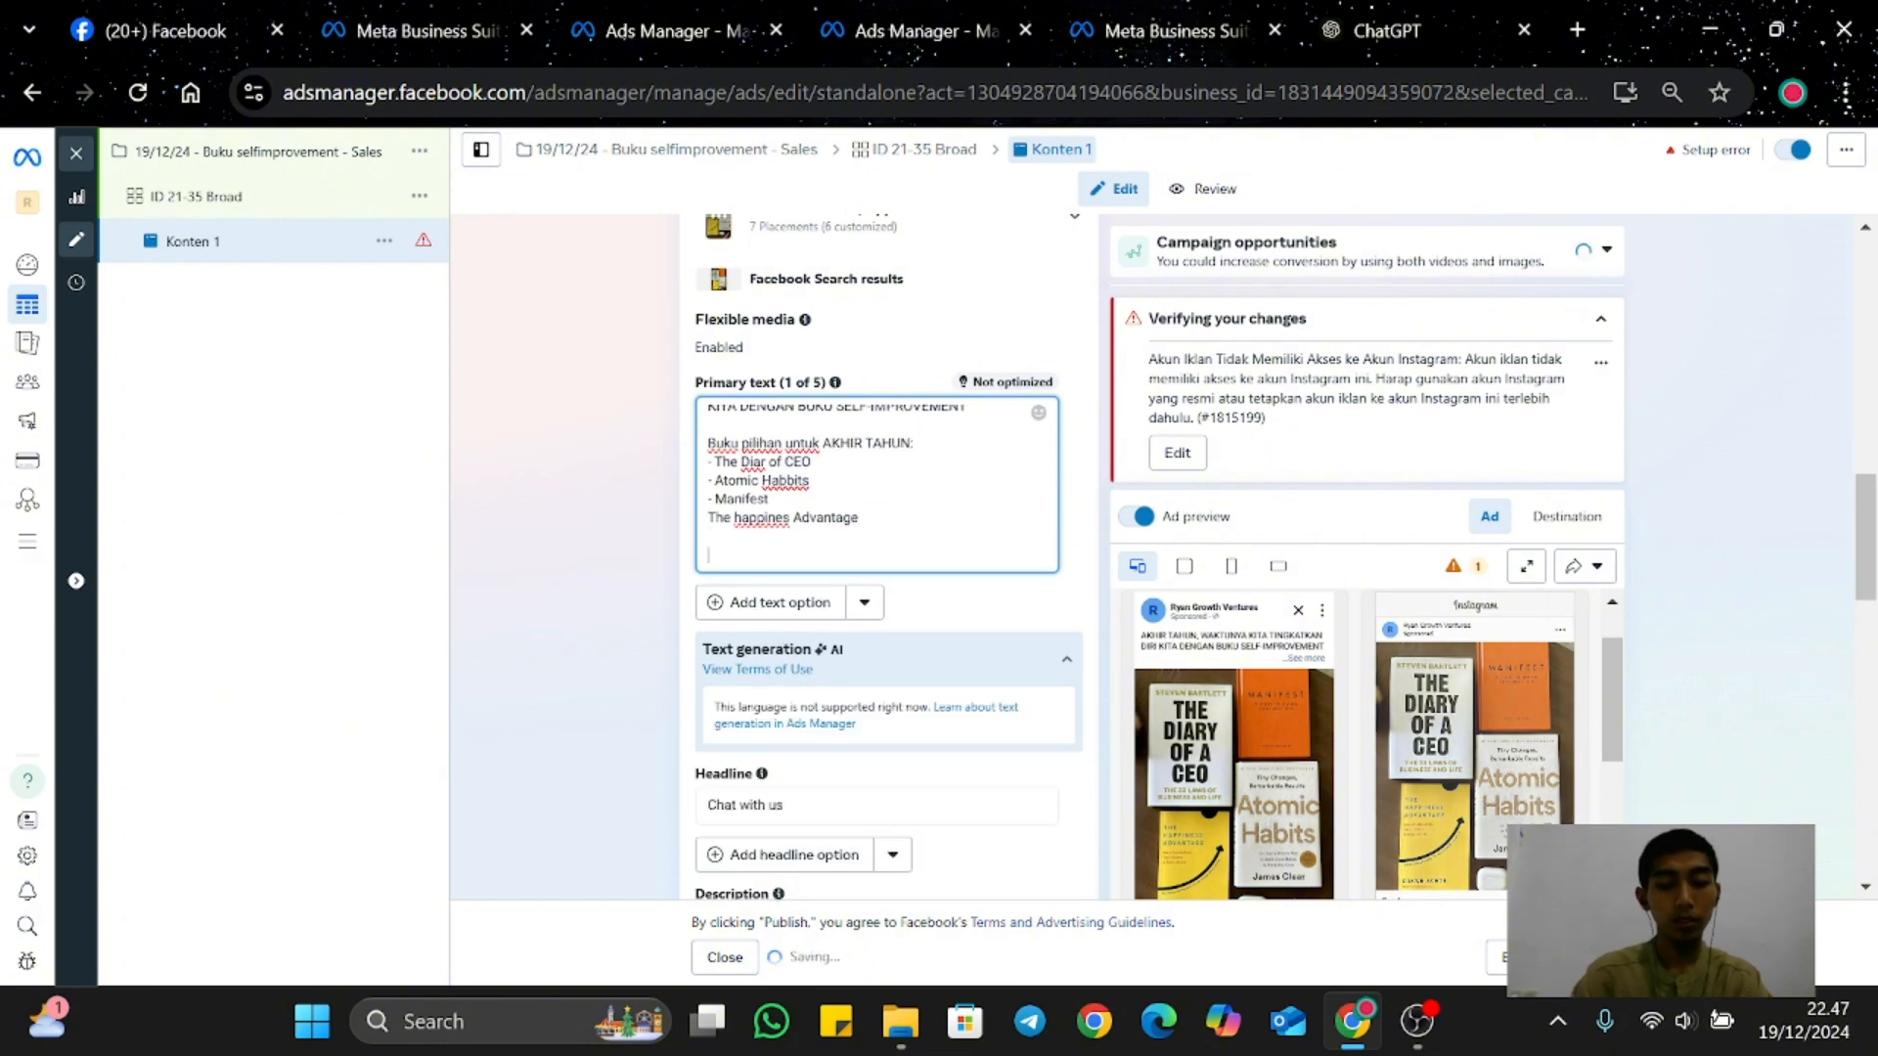
{"action": "type", "text": "Promo"}
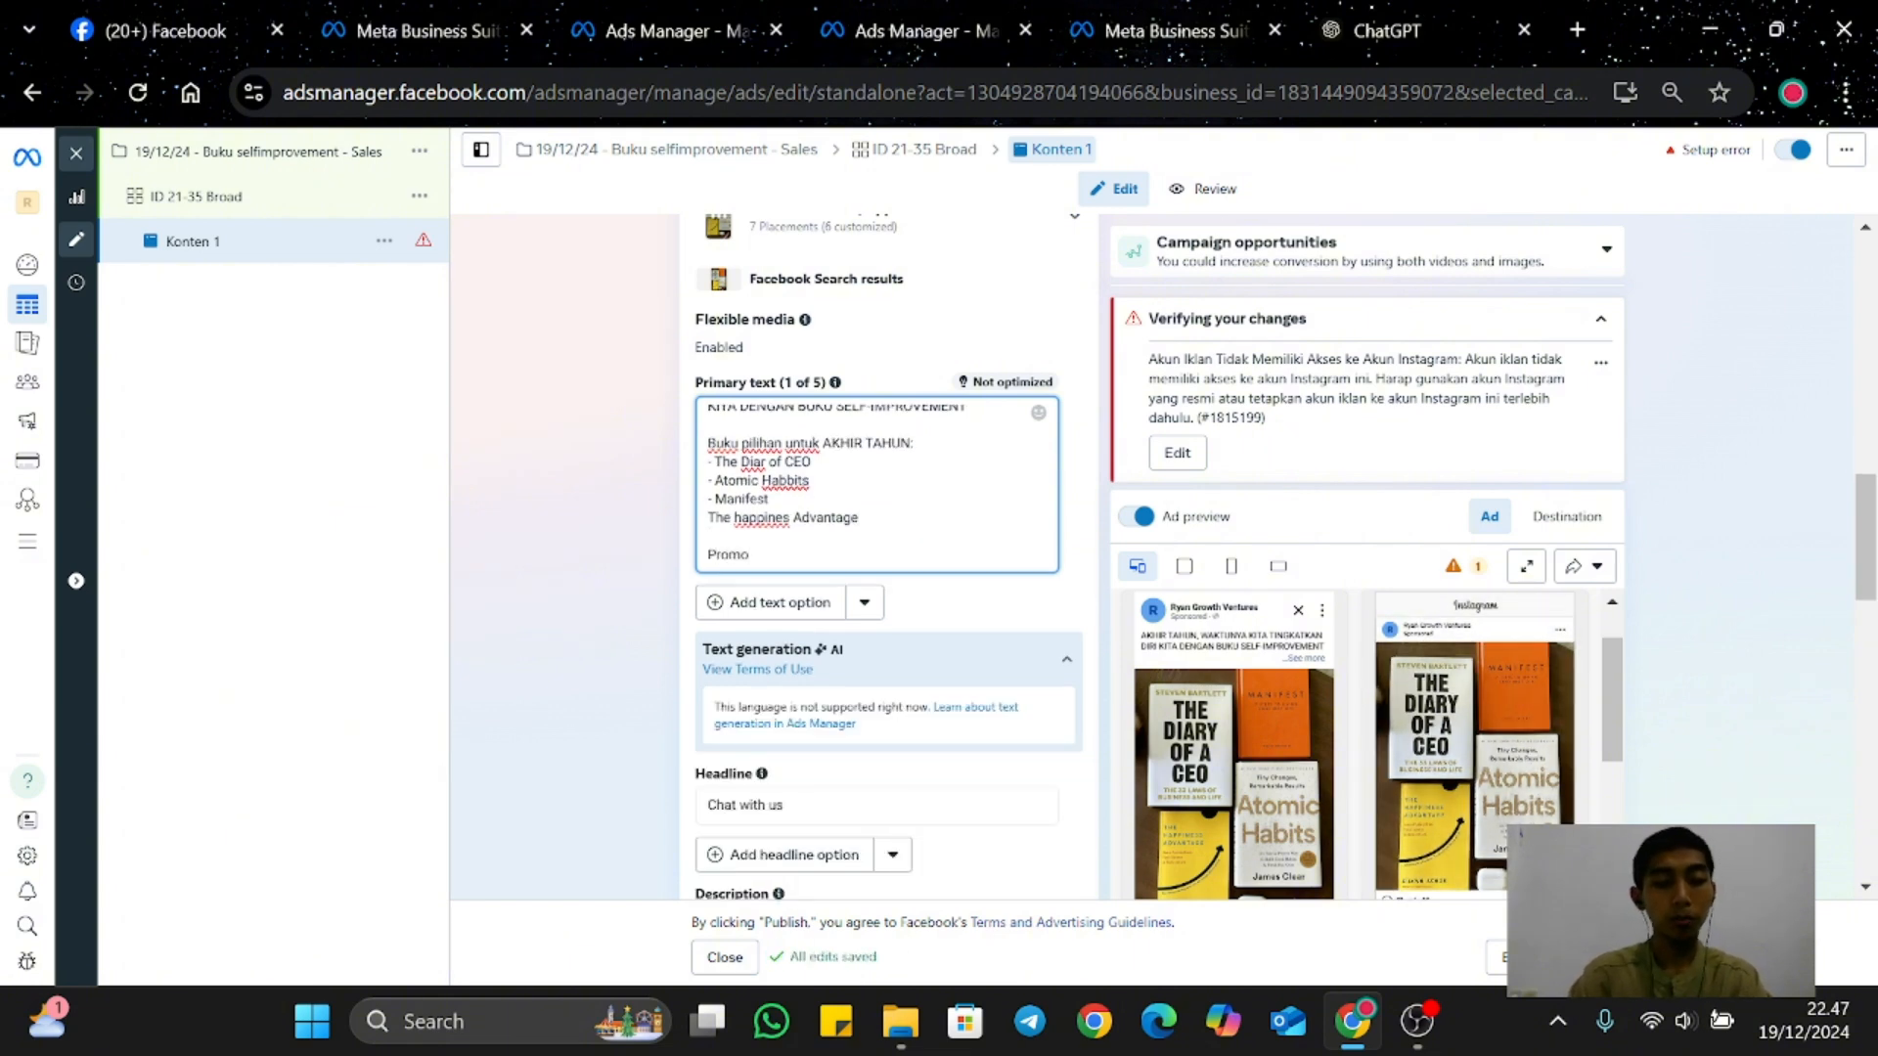
{"action": "type", "text": " spesiap"}
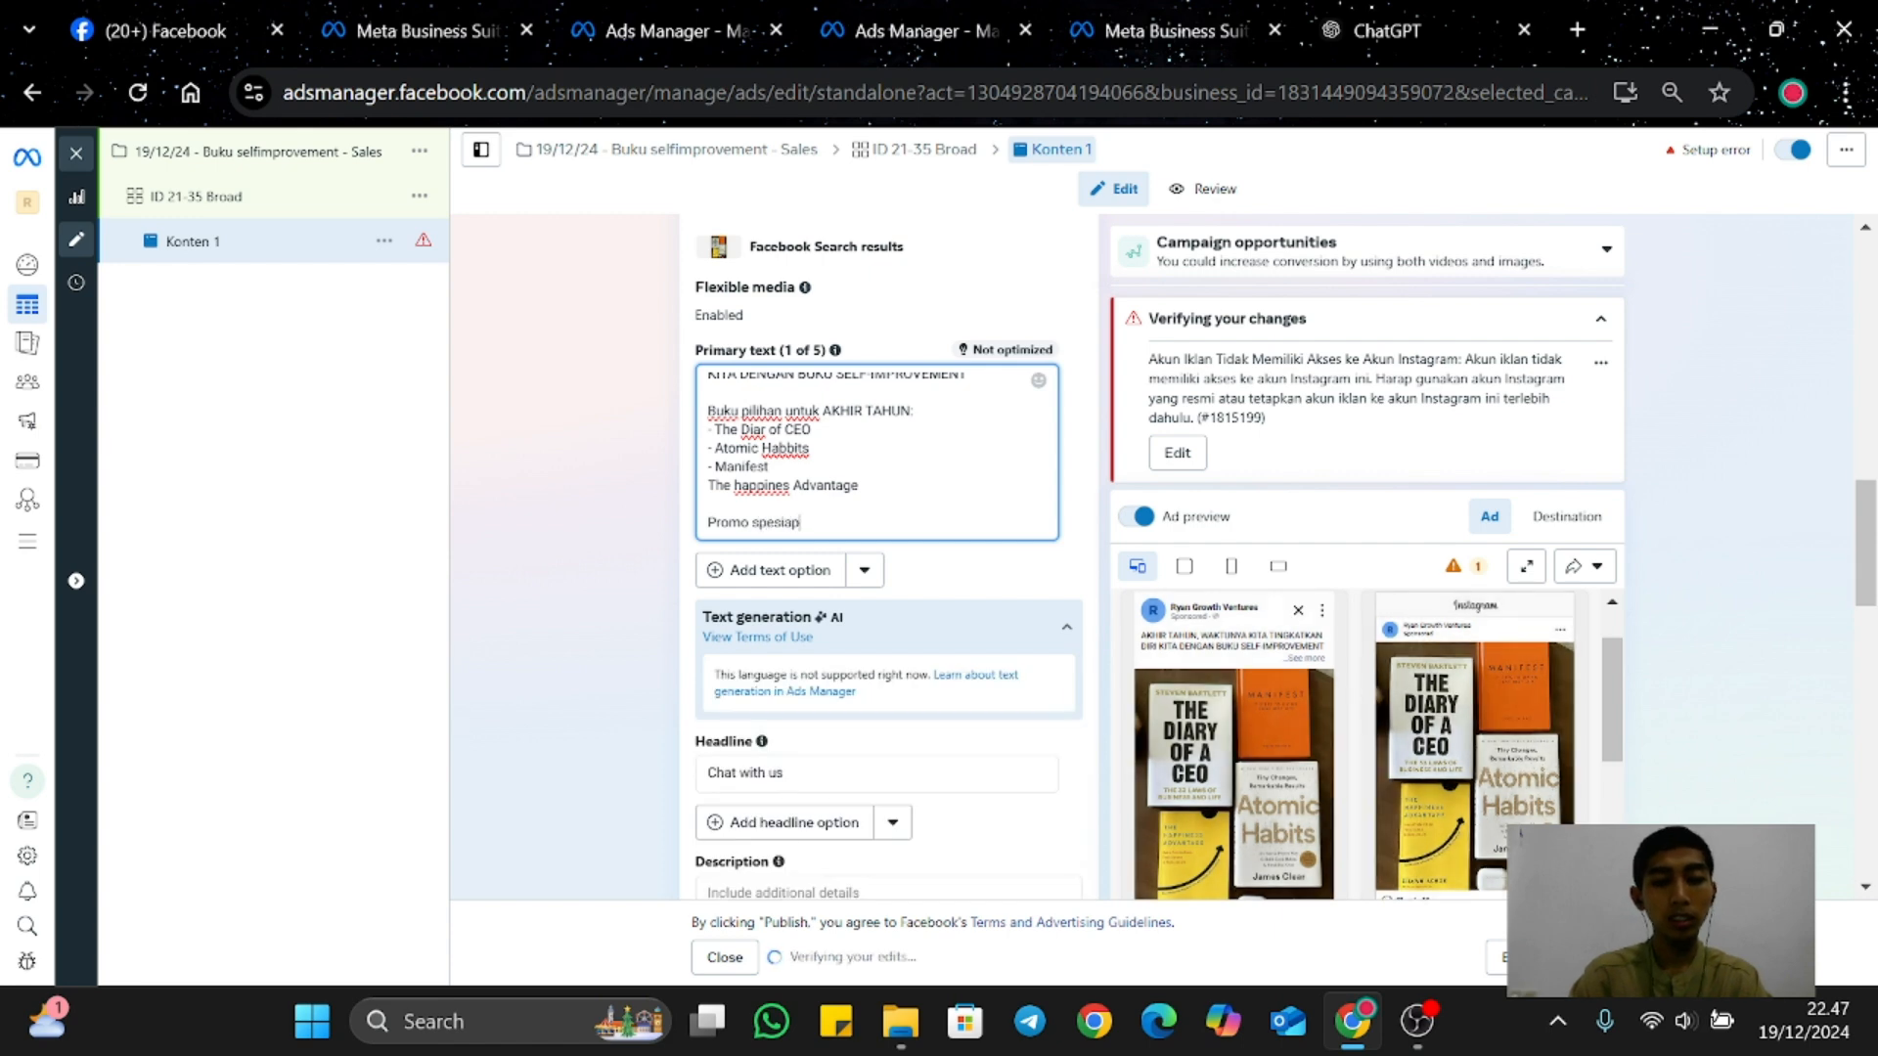
{"action": "key", "text": "BackSpace"}
{"action": "type", "text": "l akhir tahun!"}
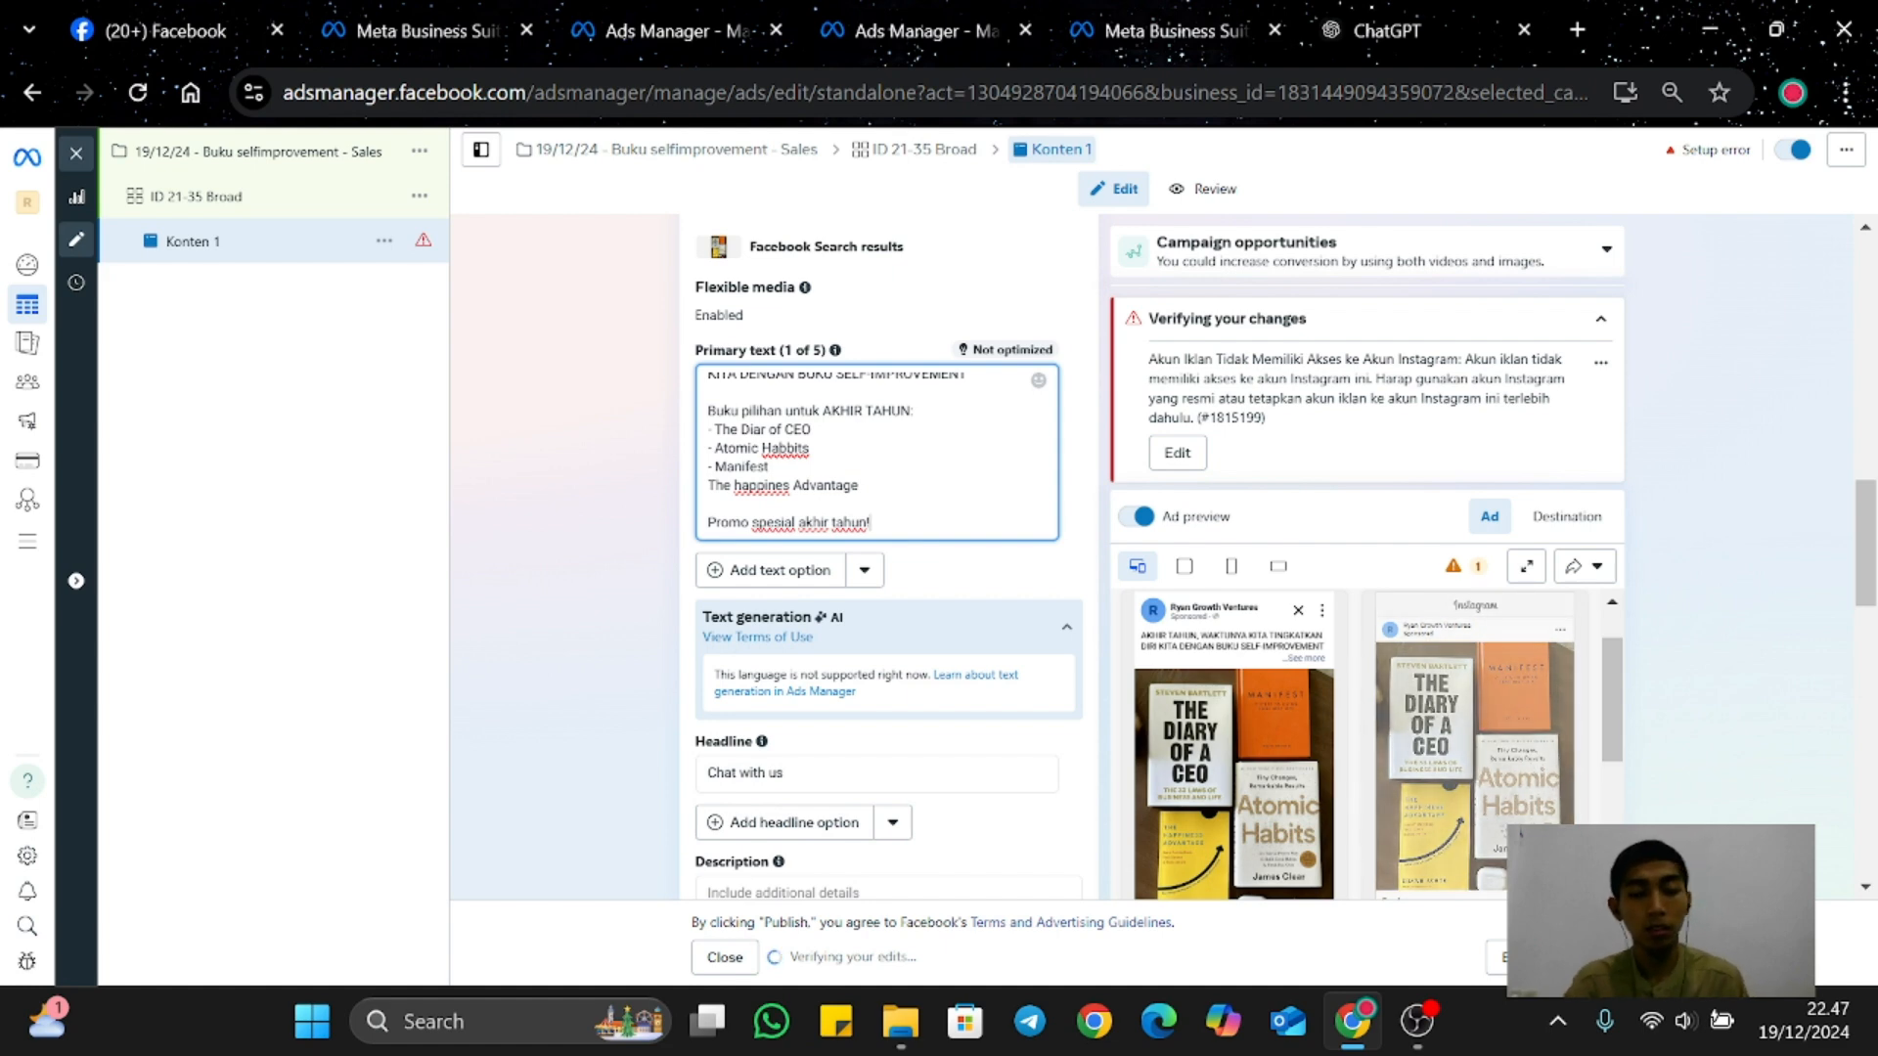
Step: Add the line "Nikmati diskon 20% untuk semua koleksi" directly below the promo line in the primary text
{"action": "key", "text": "Return"}
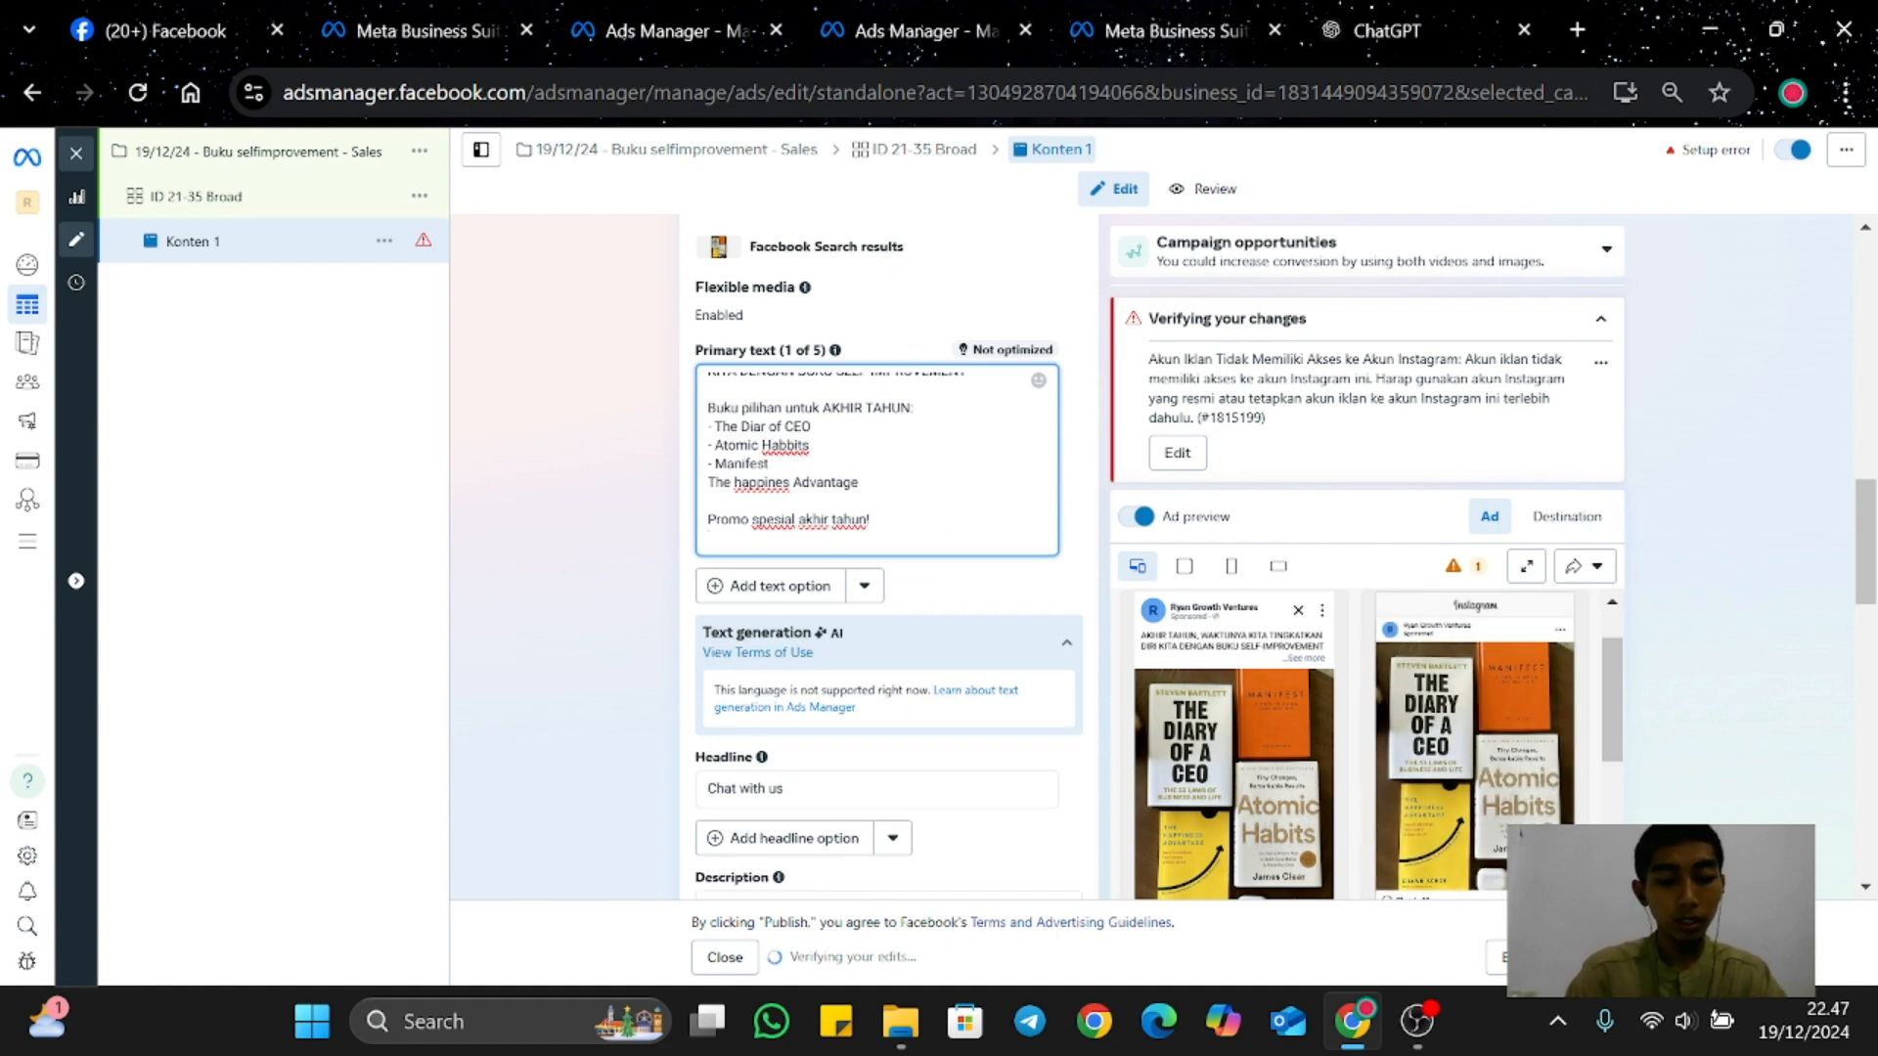
{"action": "type", "text": "Nikmati d"}
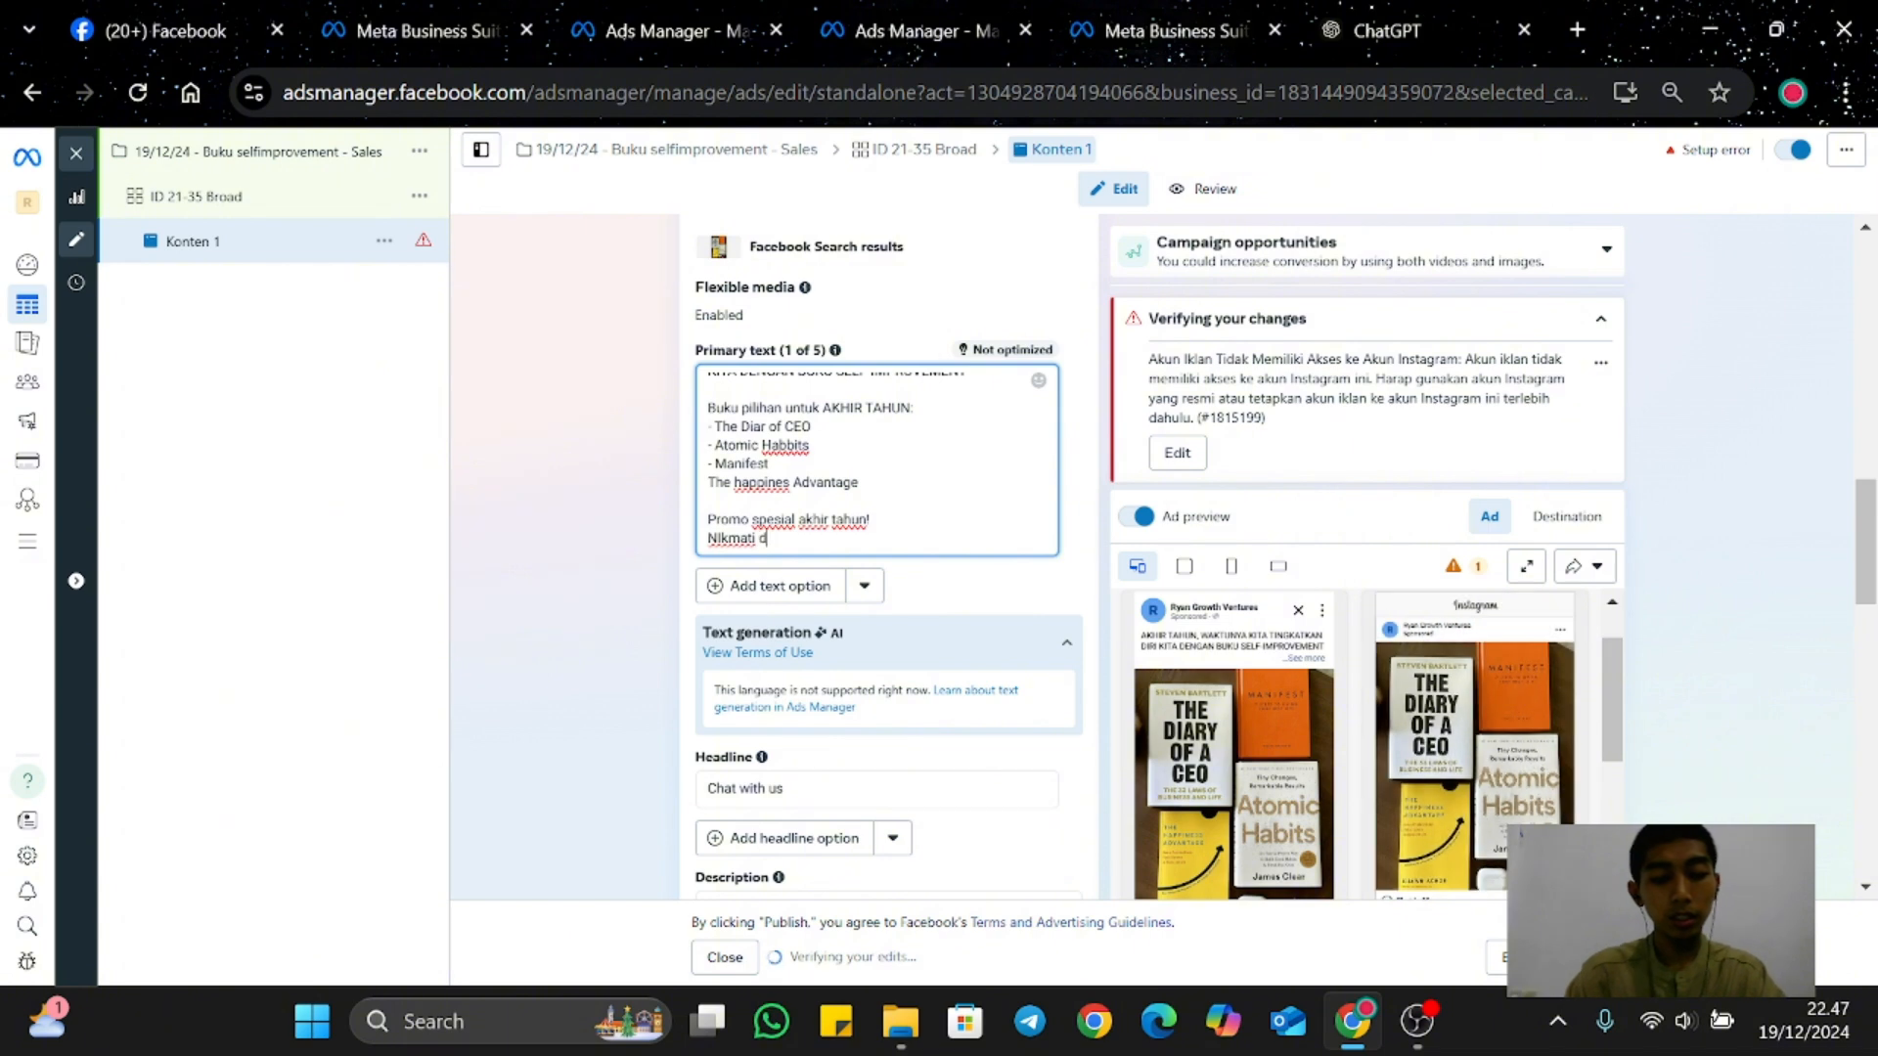
{"action": "type", "text": "iskon"}
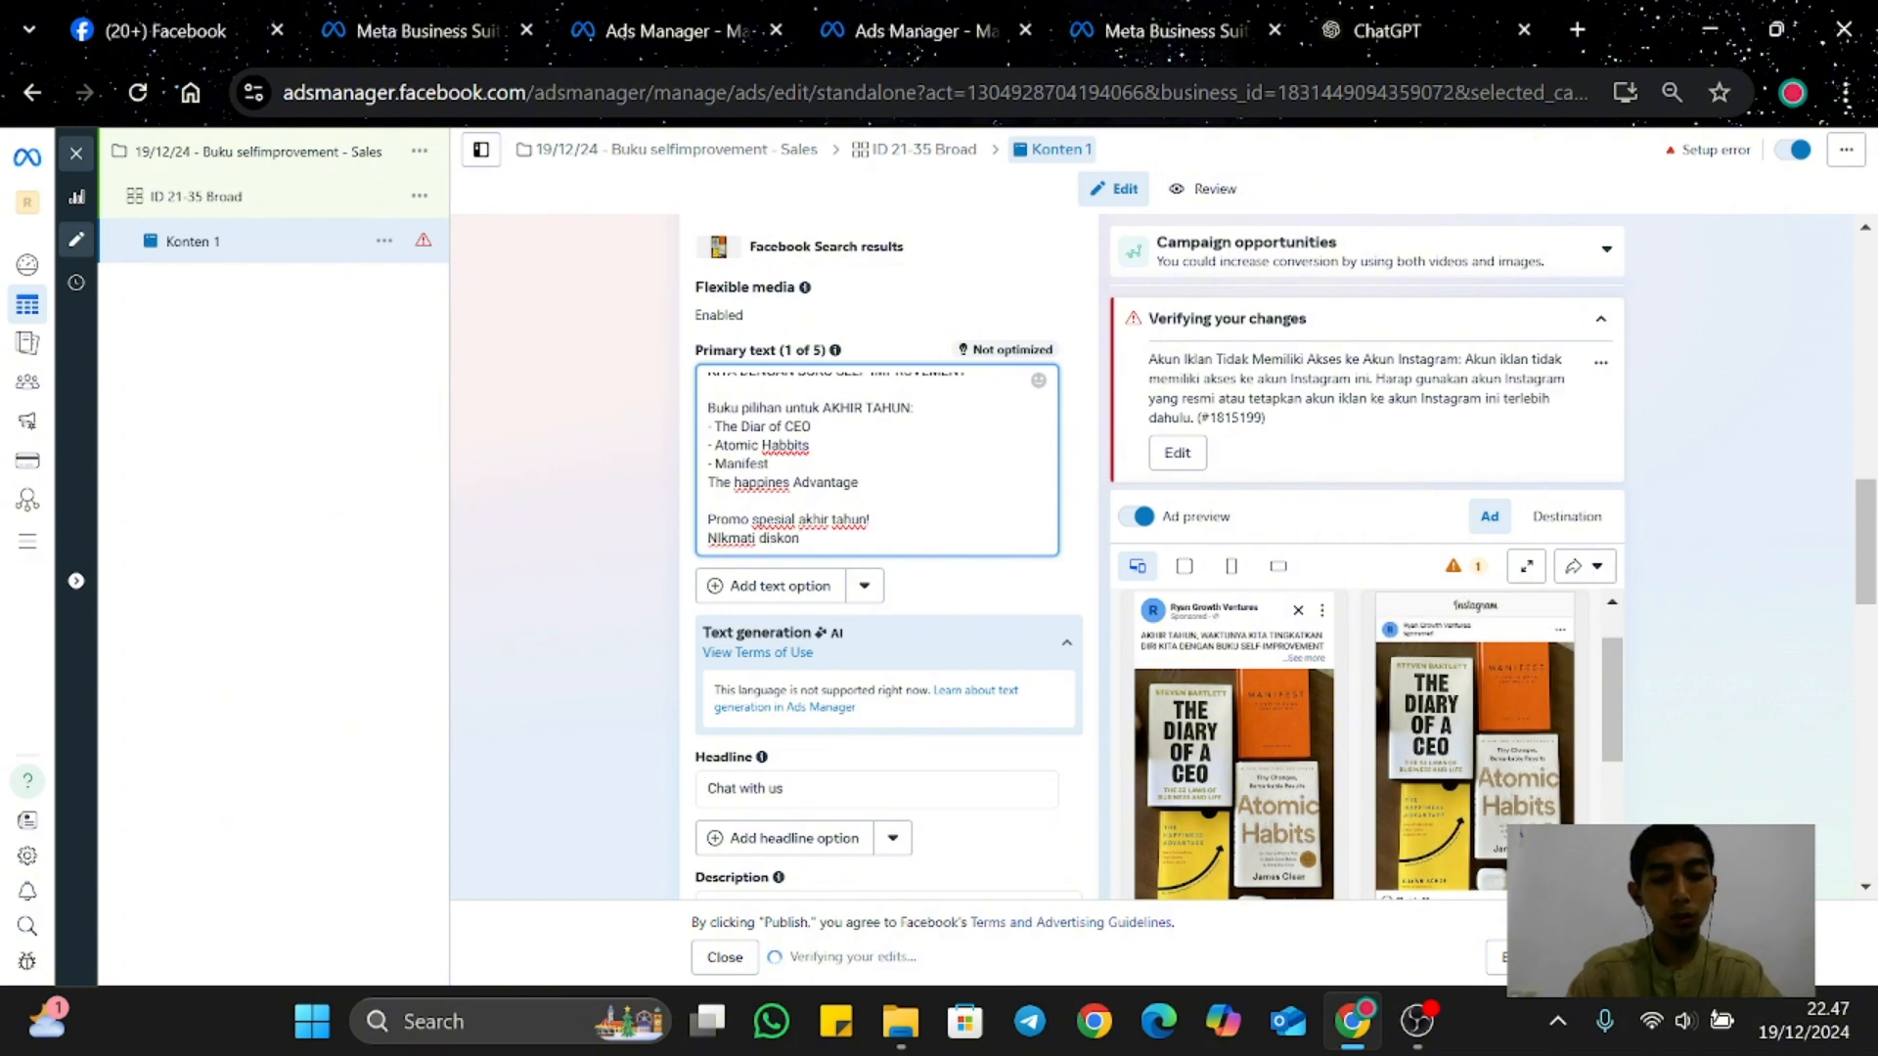
{"action": "type", "text": " 20"}
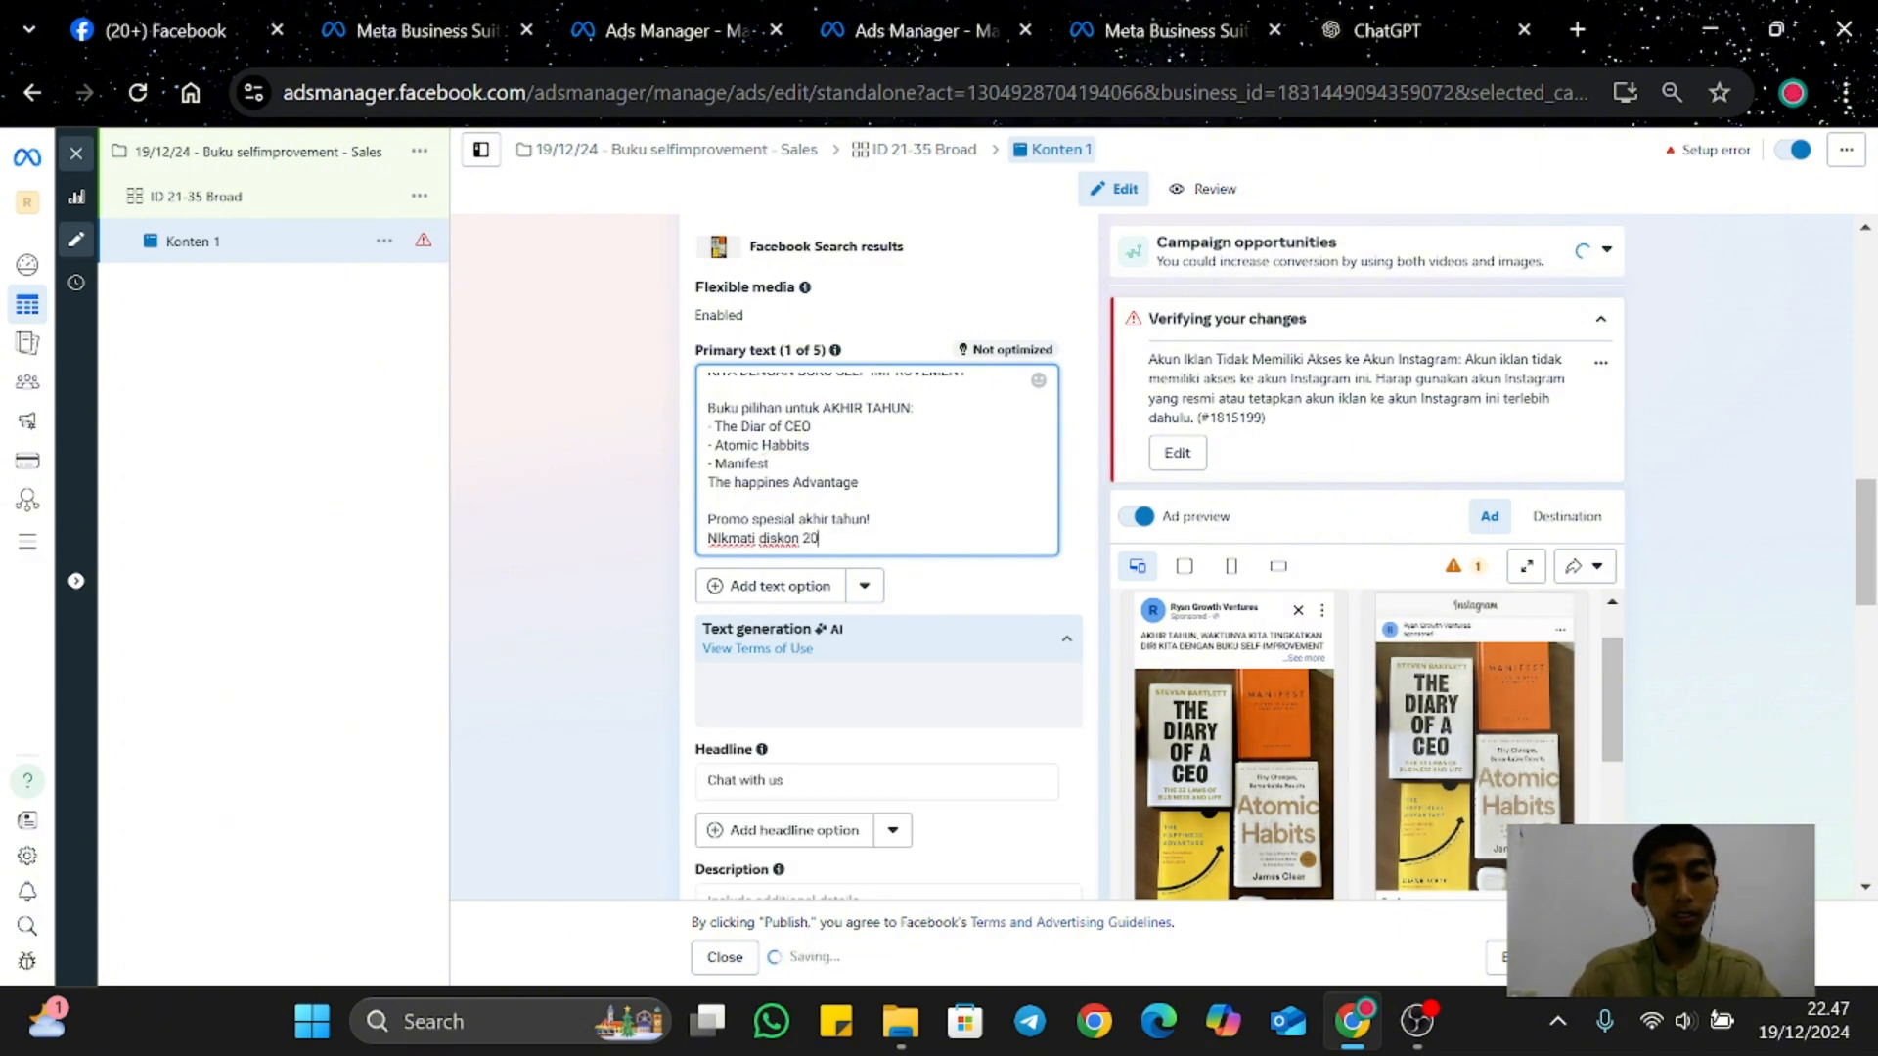
{"action": "type", "text": "%"}
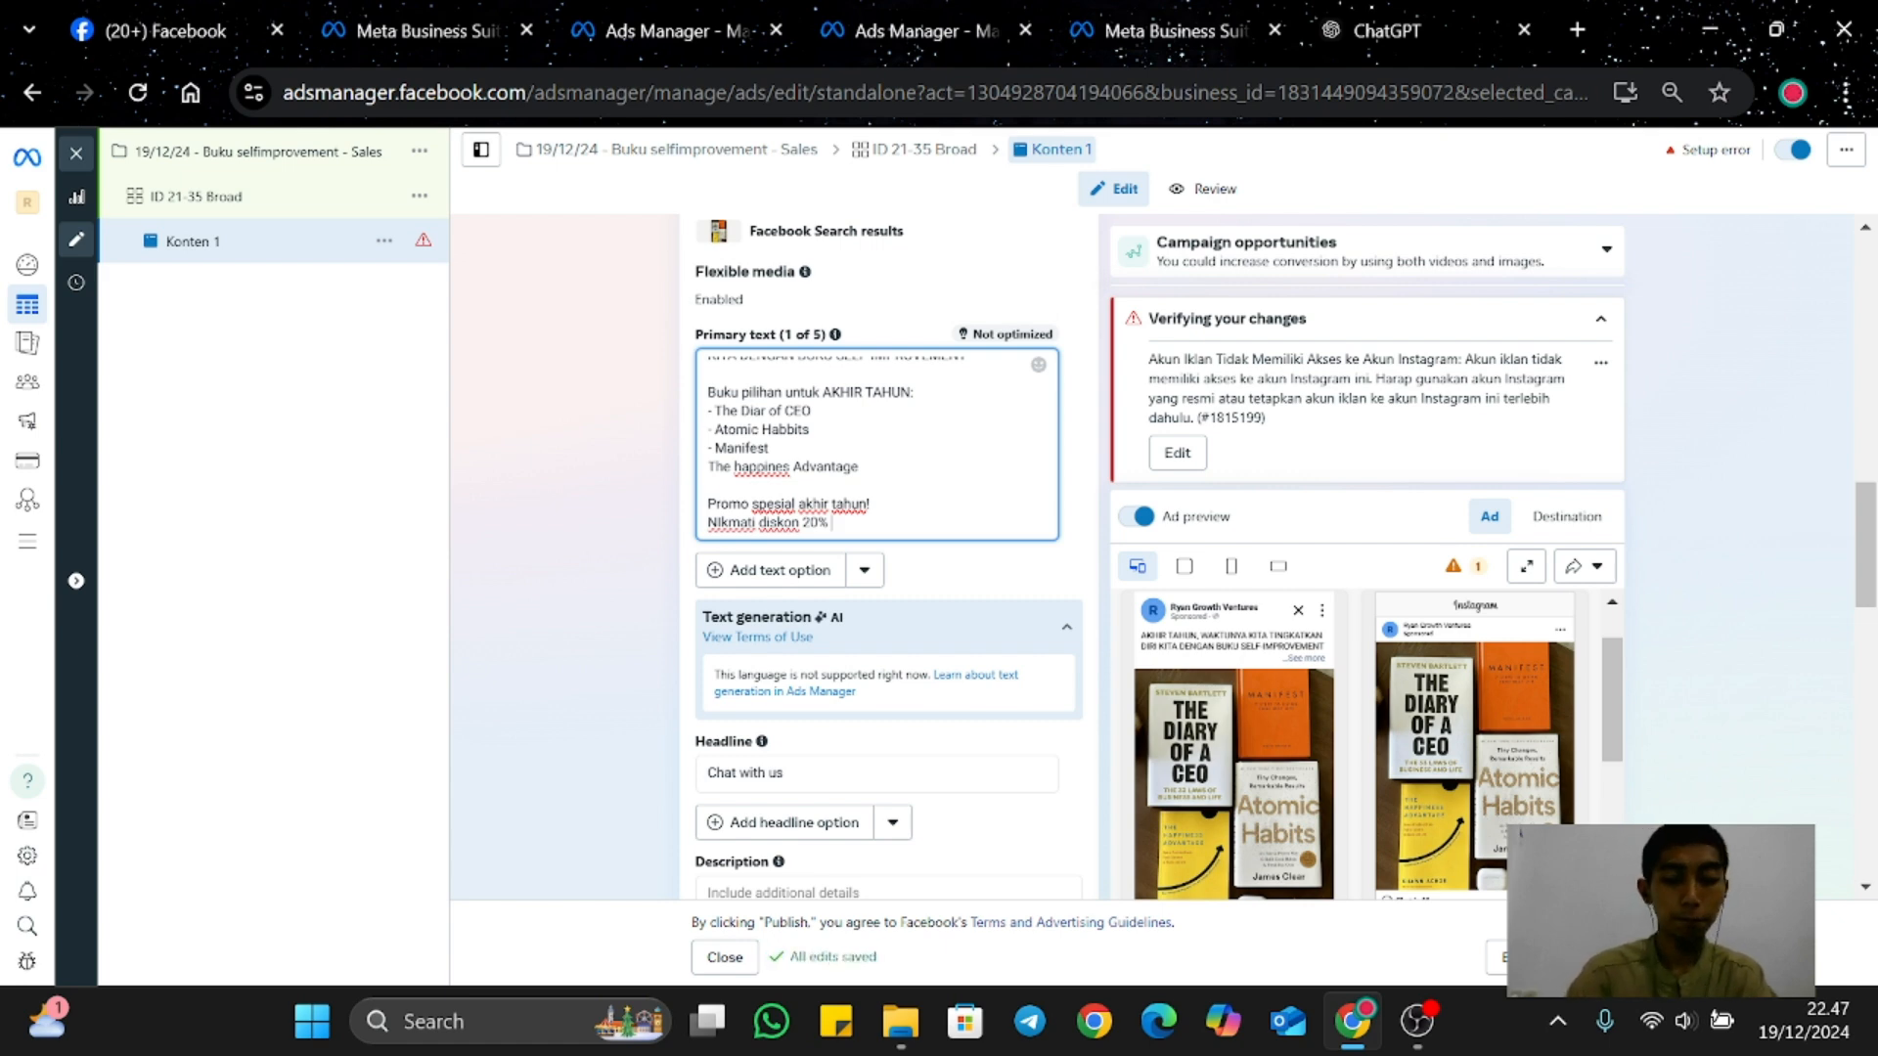
{"action": "type", "text": "untuk semua"}
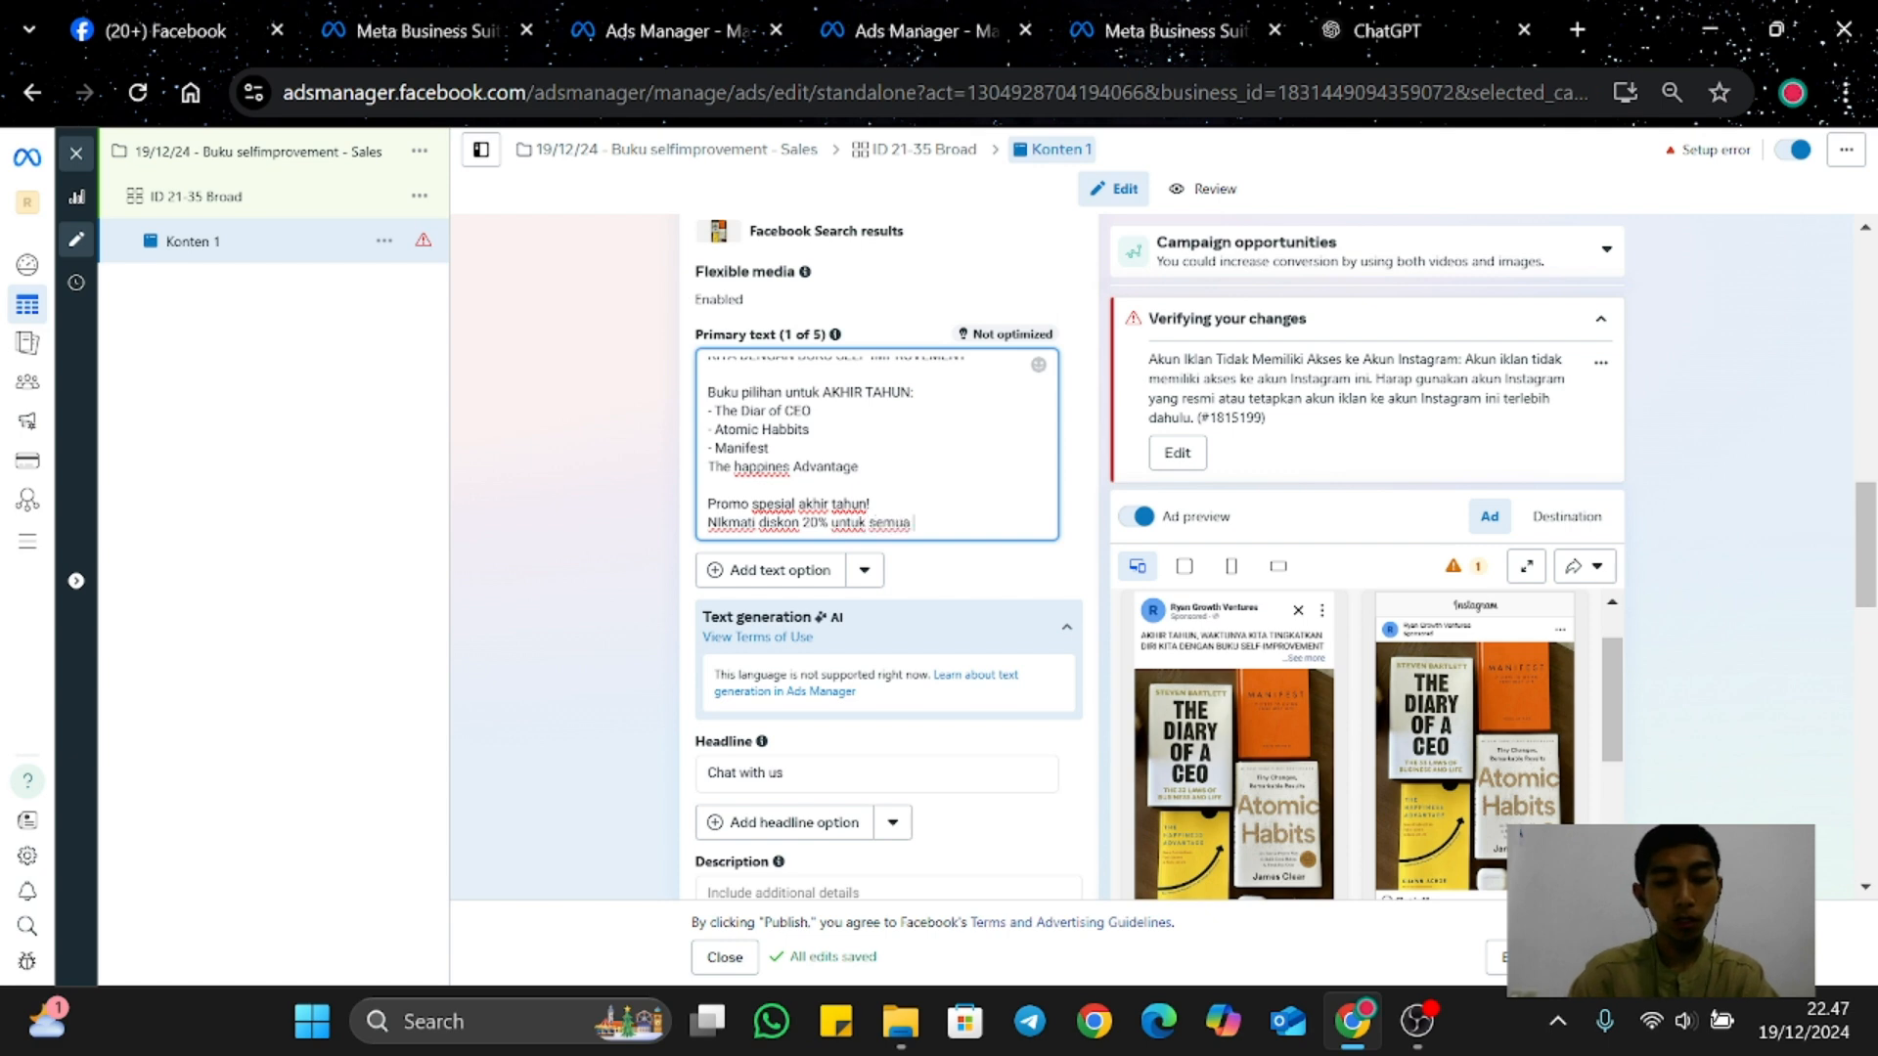
{"action": "type", "text": " koleksi erio"}
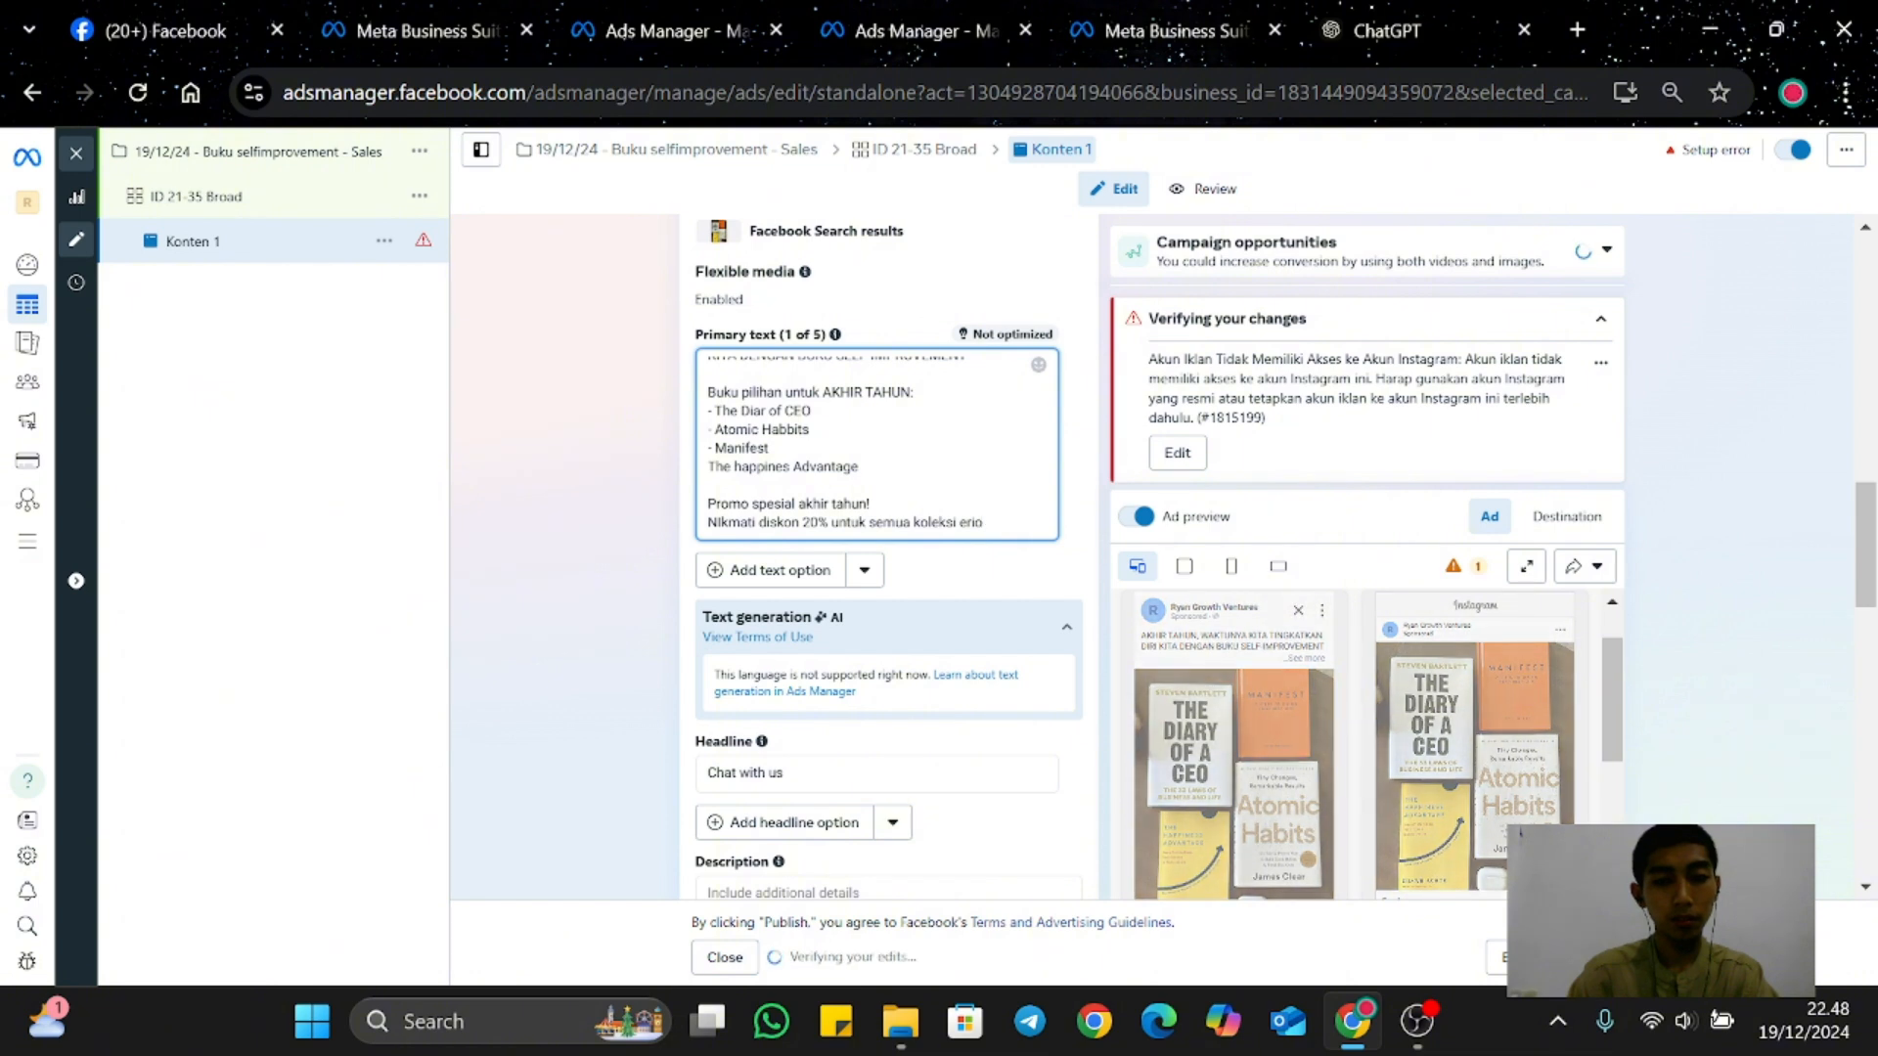
{"action": "key", "text": "BackSpace"}
{"action": "key", "text": "BackSpace"}
{"action": "key", "text": "BackSpace"}
{"action": "key", "text": "BackSpace"}
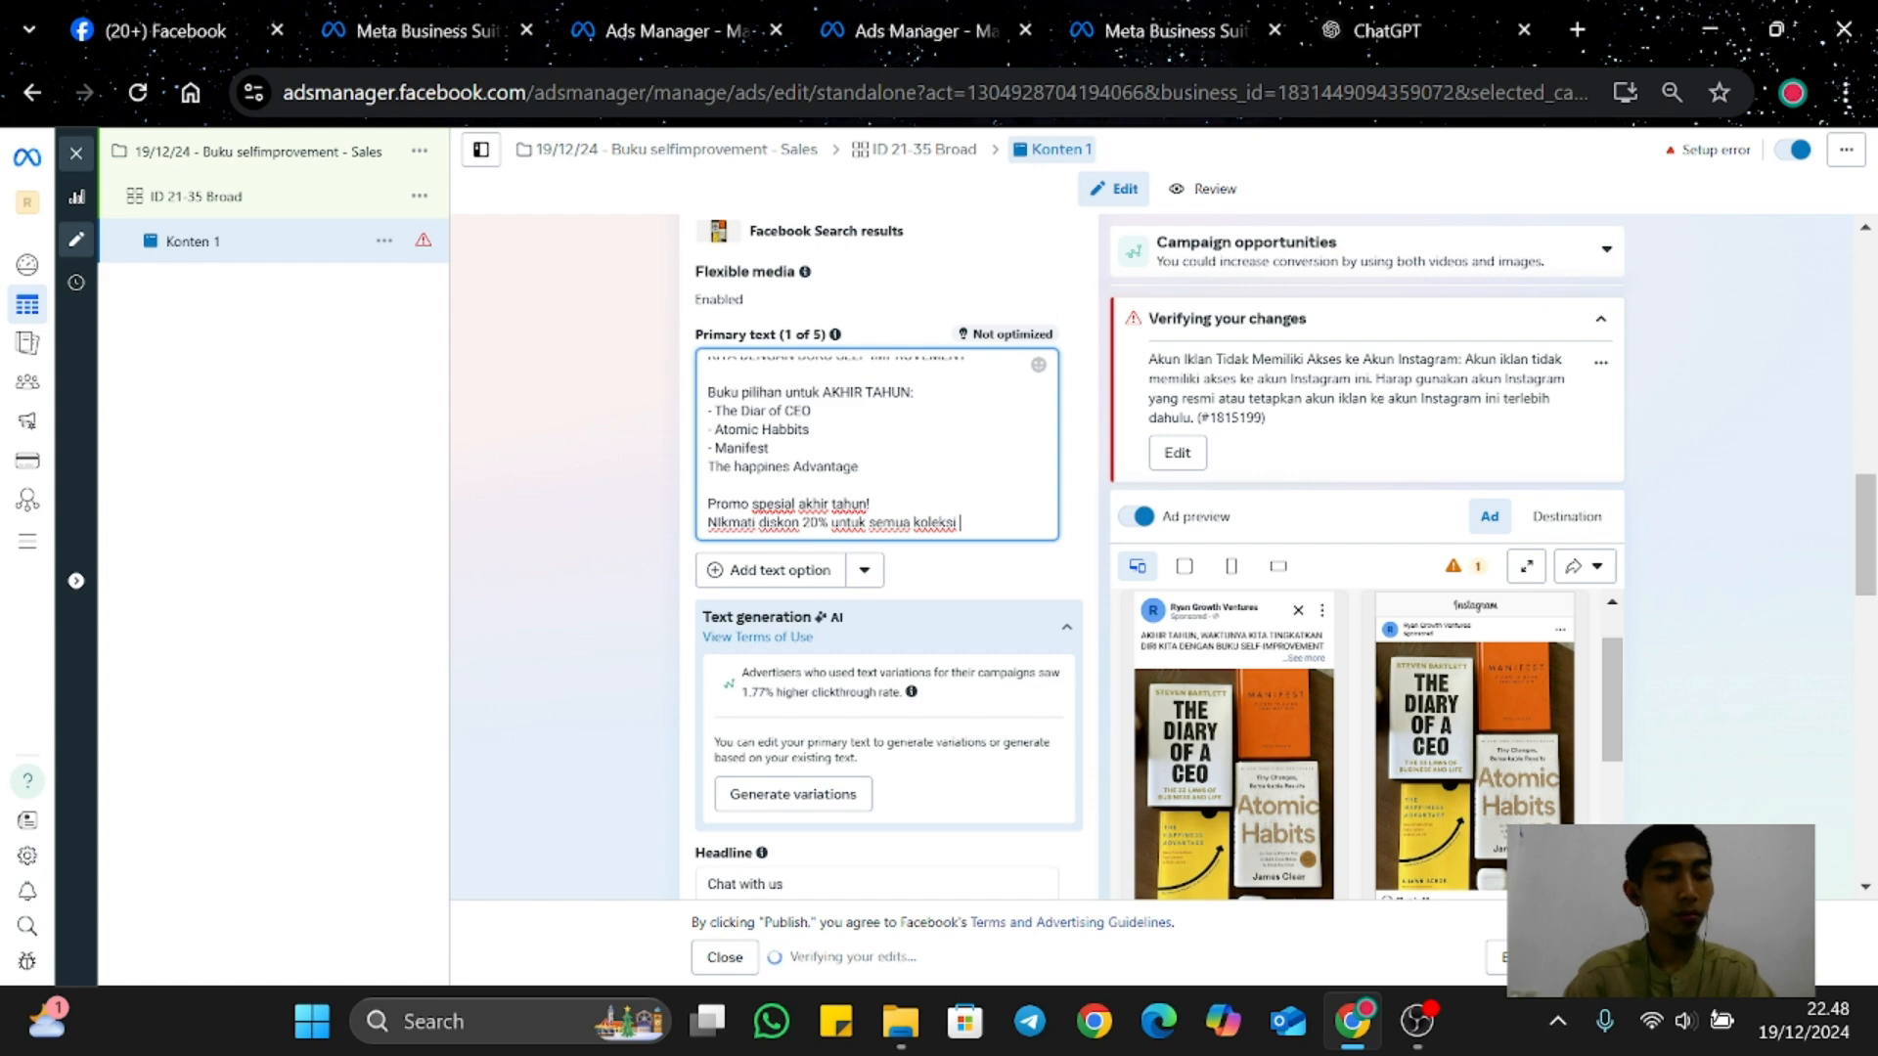
Step: Complete the discount sentence in the primary text with "selama periode promo"
{"action": "type", "text": "selama peri"}
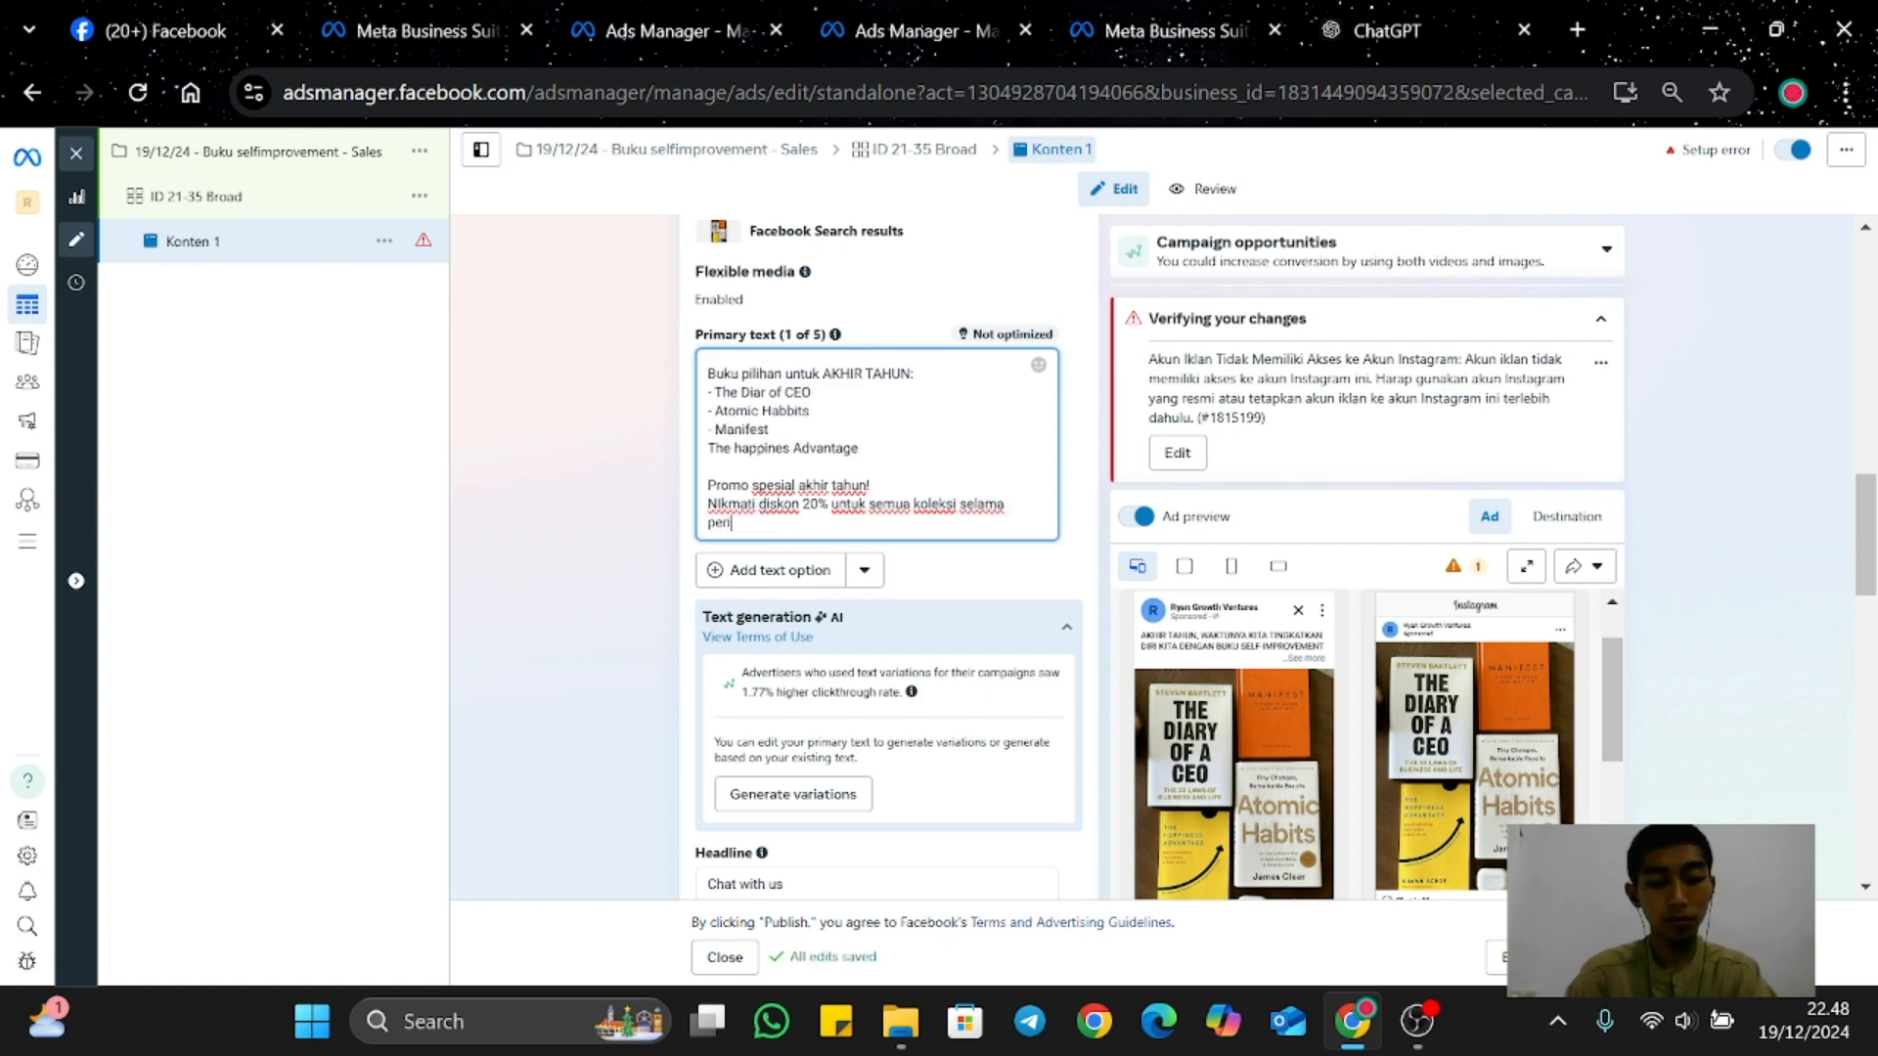
{"action": "type", "text": "ode"}
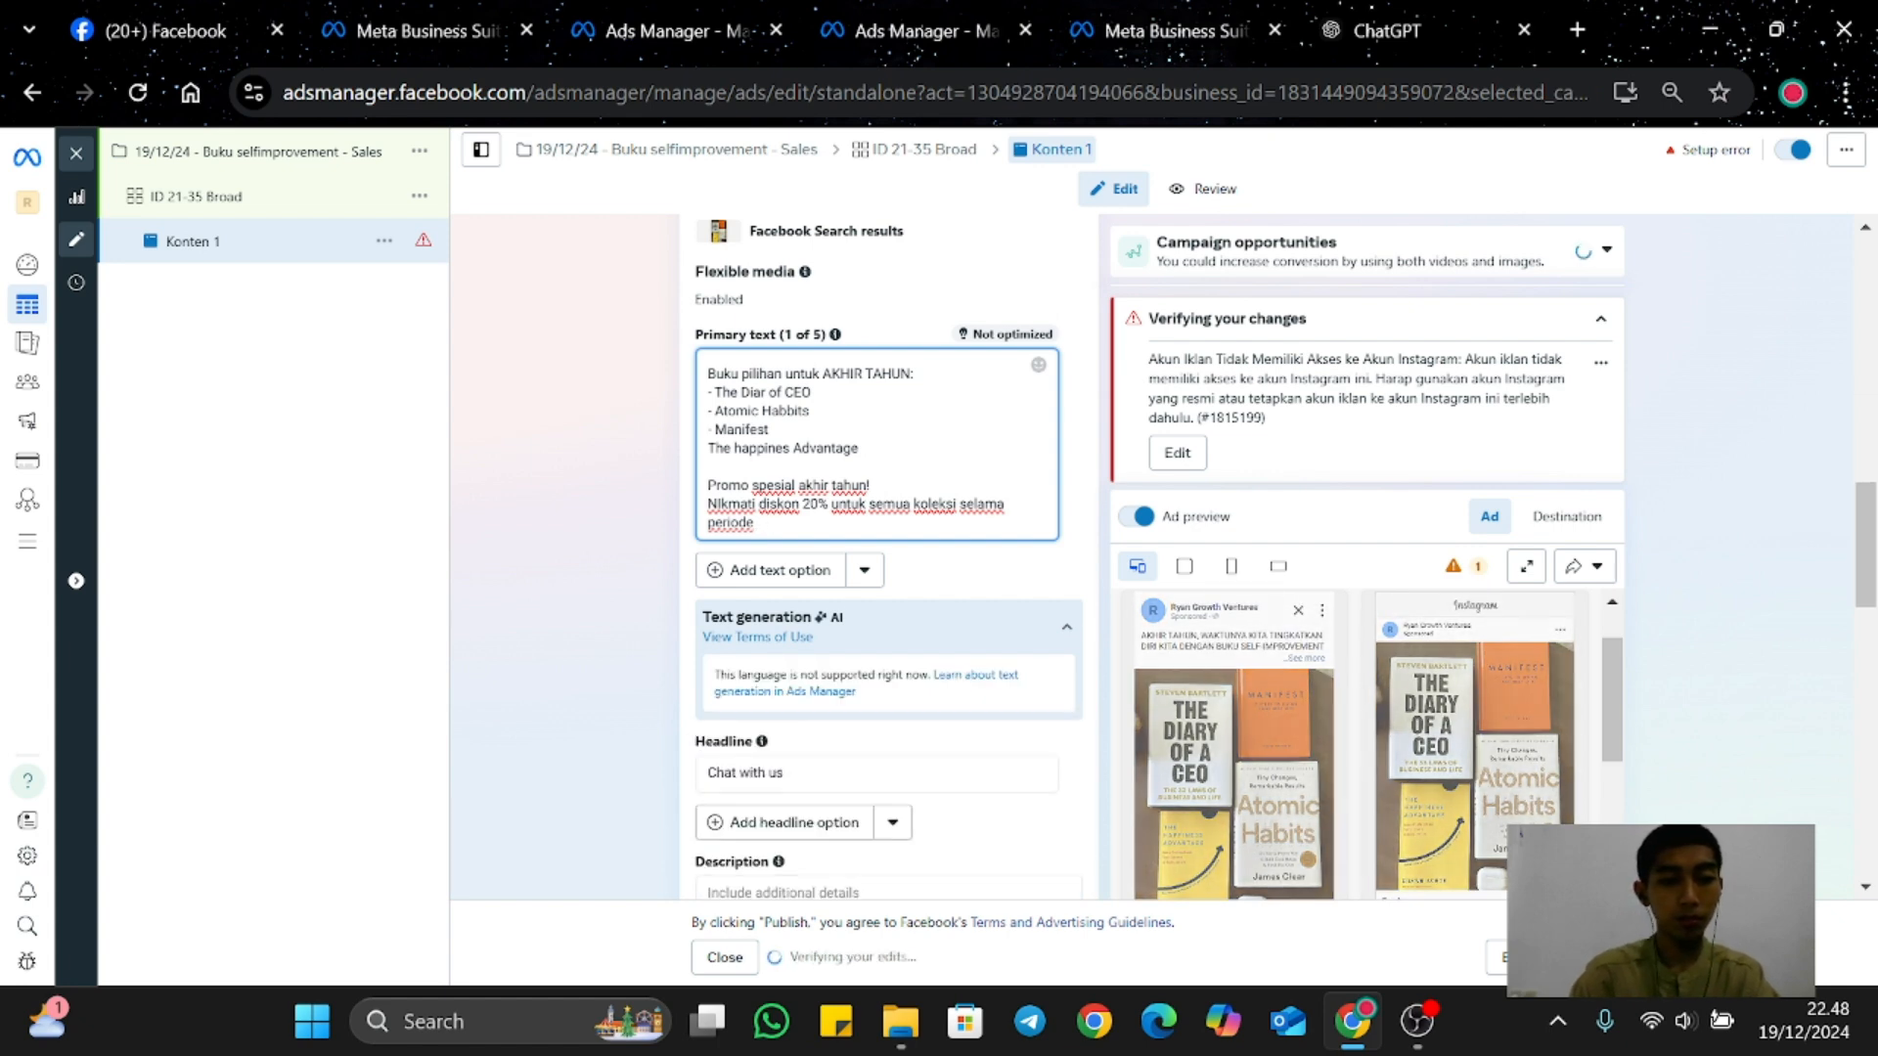
{"action": "key", "text": "BackSpace"}
{"action": "key", "text": "BackSpace"}
{"action": "key", "text": "BackSpace"}
{"action": "key", "text": "BackSpace"}
{"action": "key", "text": "BackSpace"}
{"action": "key", "text": "BackSpace"}
{"action": "key", "text": "BackSpace"}
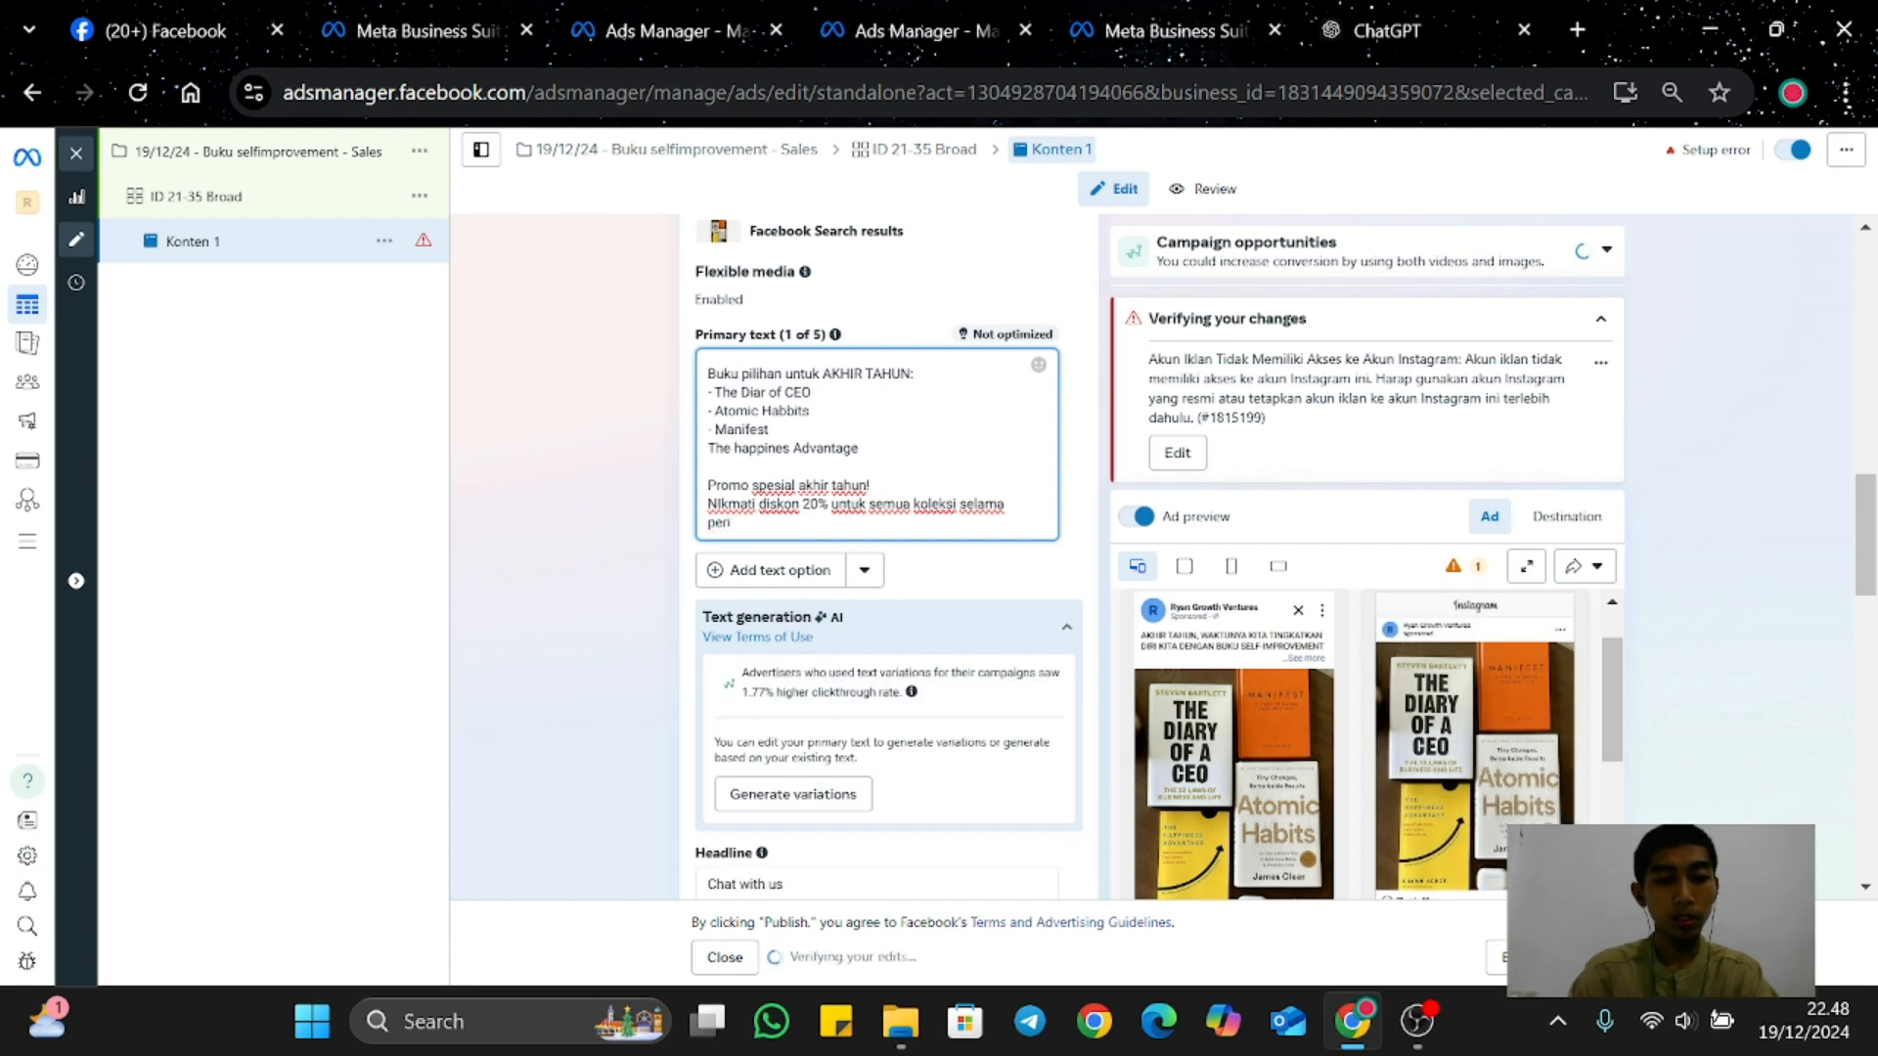
{"action": "key", "text": "BackSpace"}
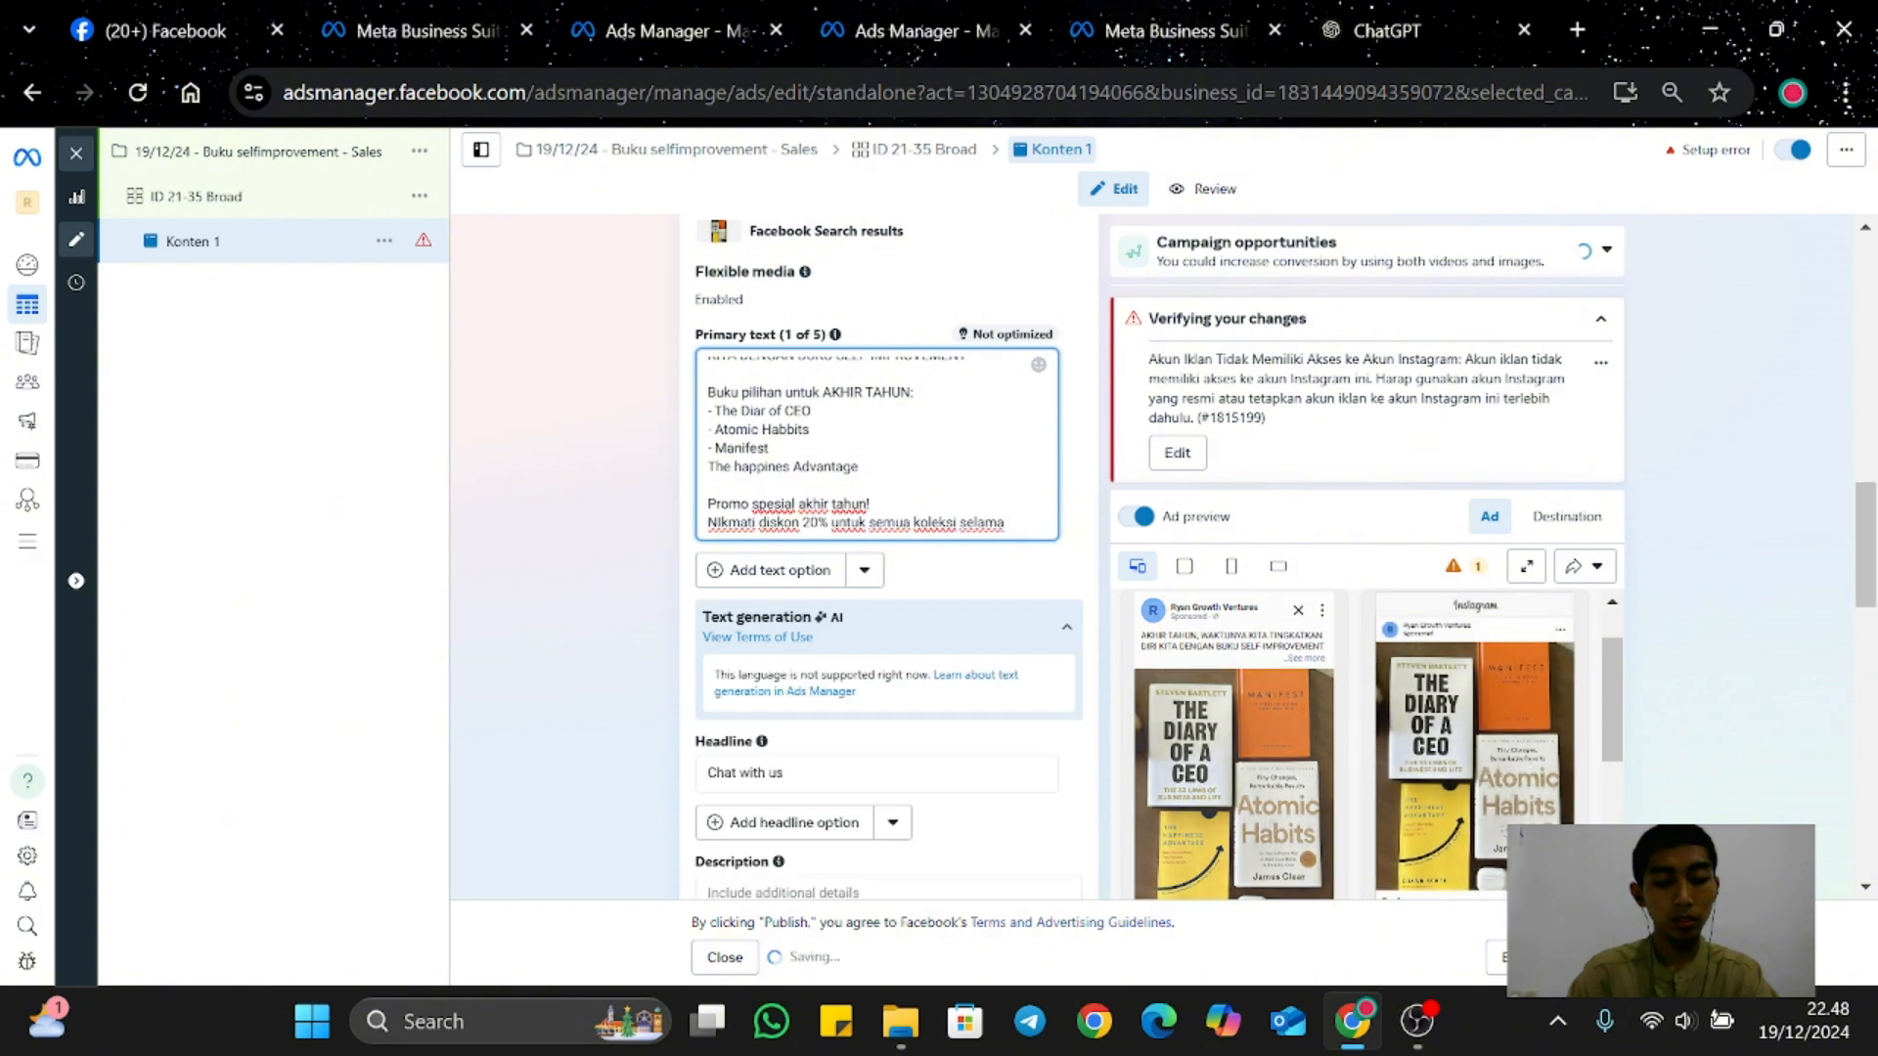
{"action": "type", "text": "periode "}
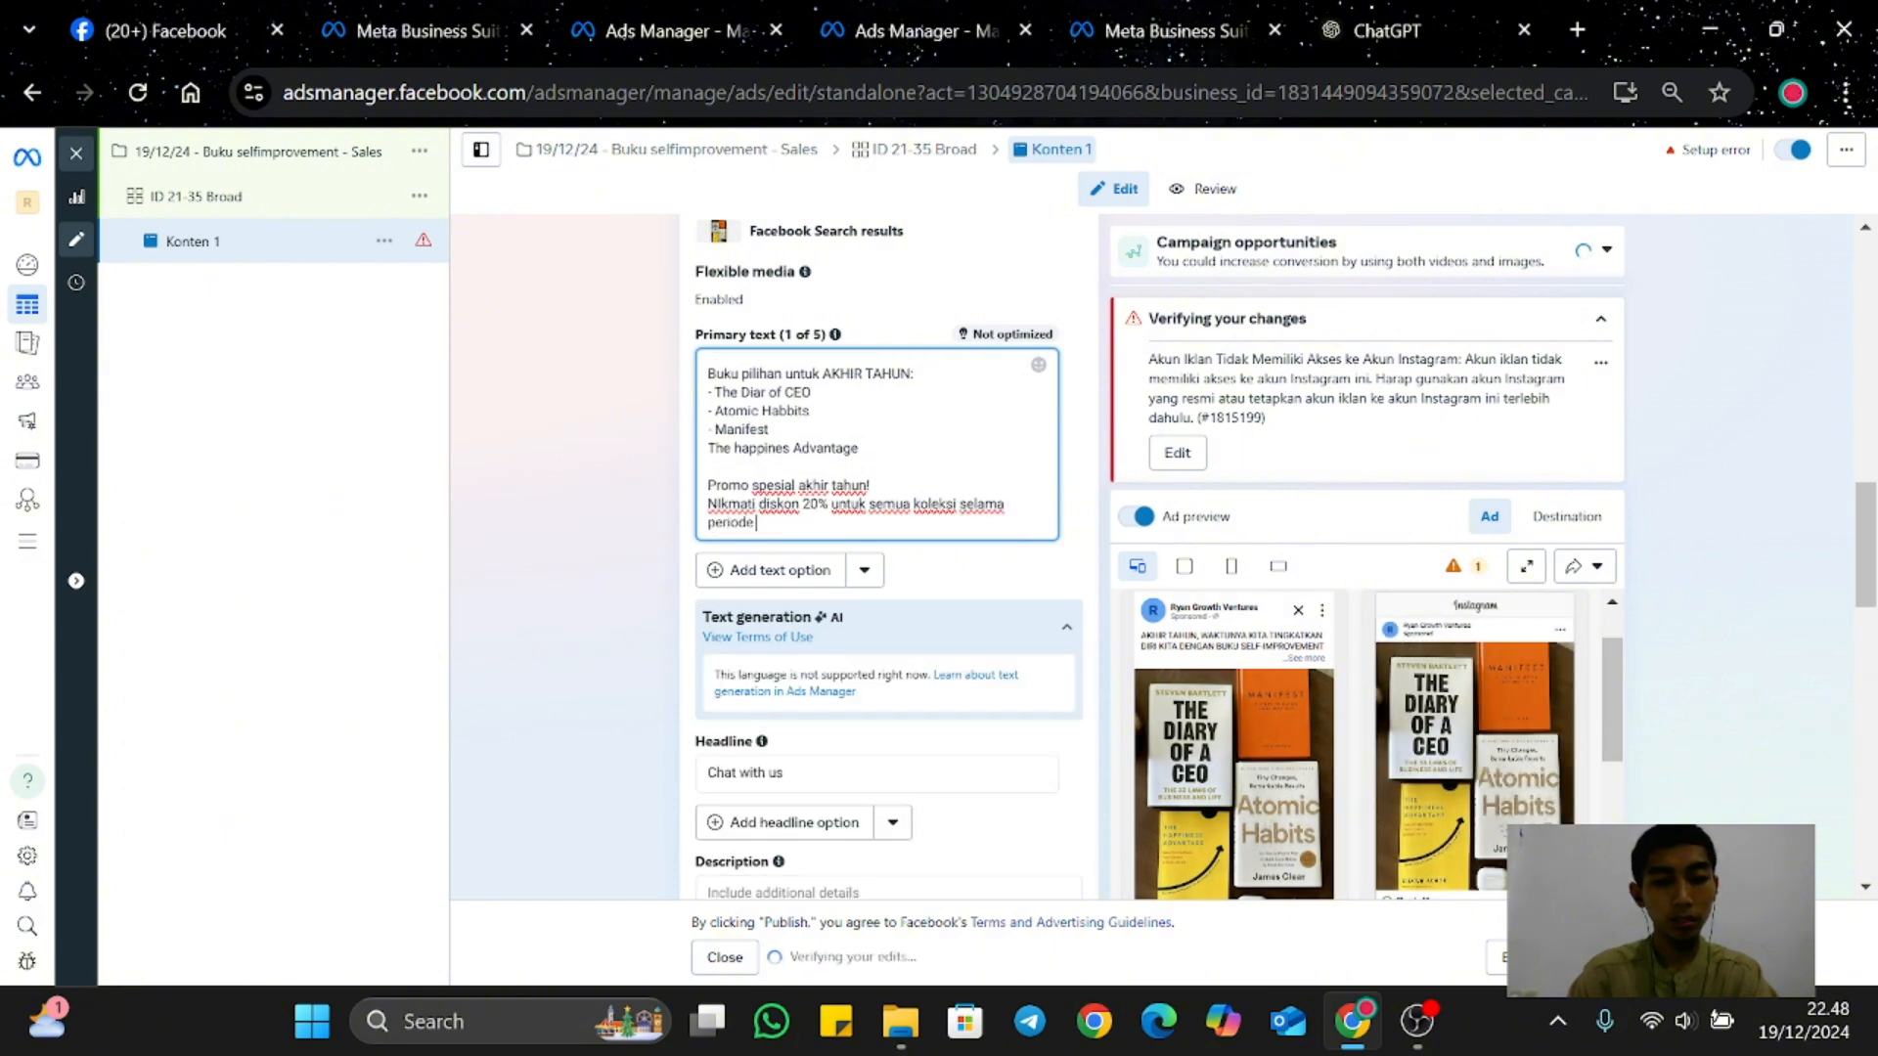
{"action": "type", "text": "romo"}
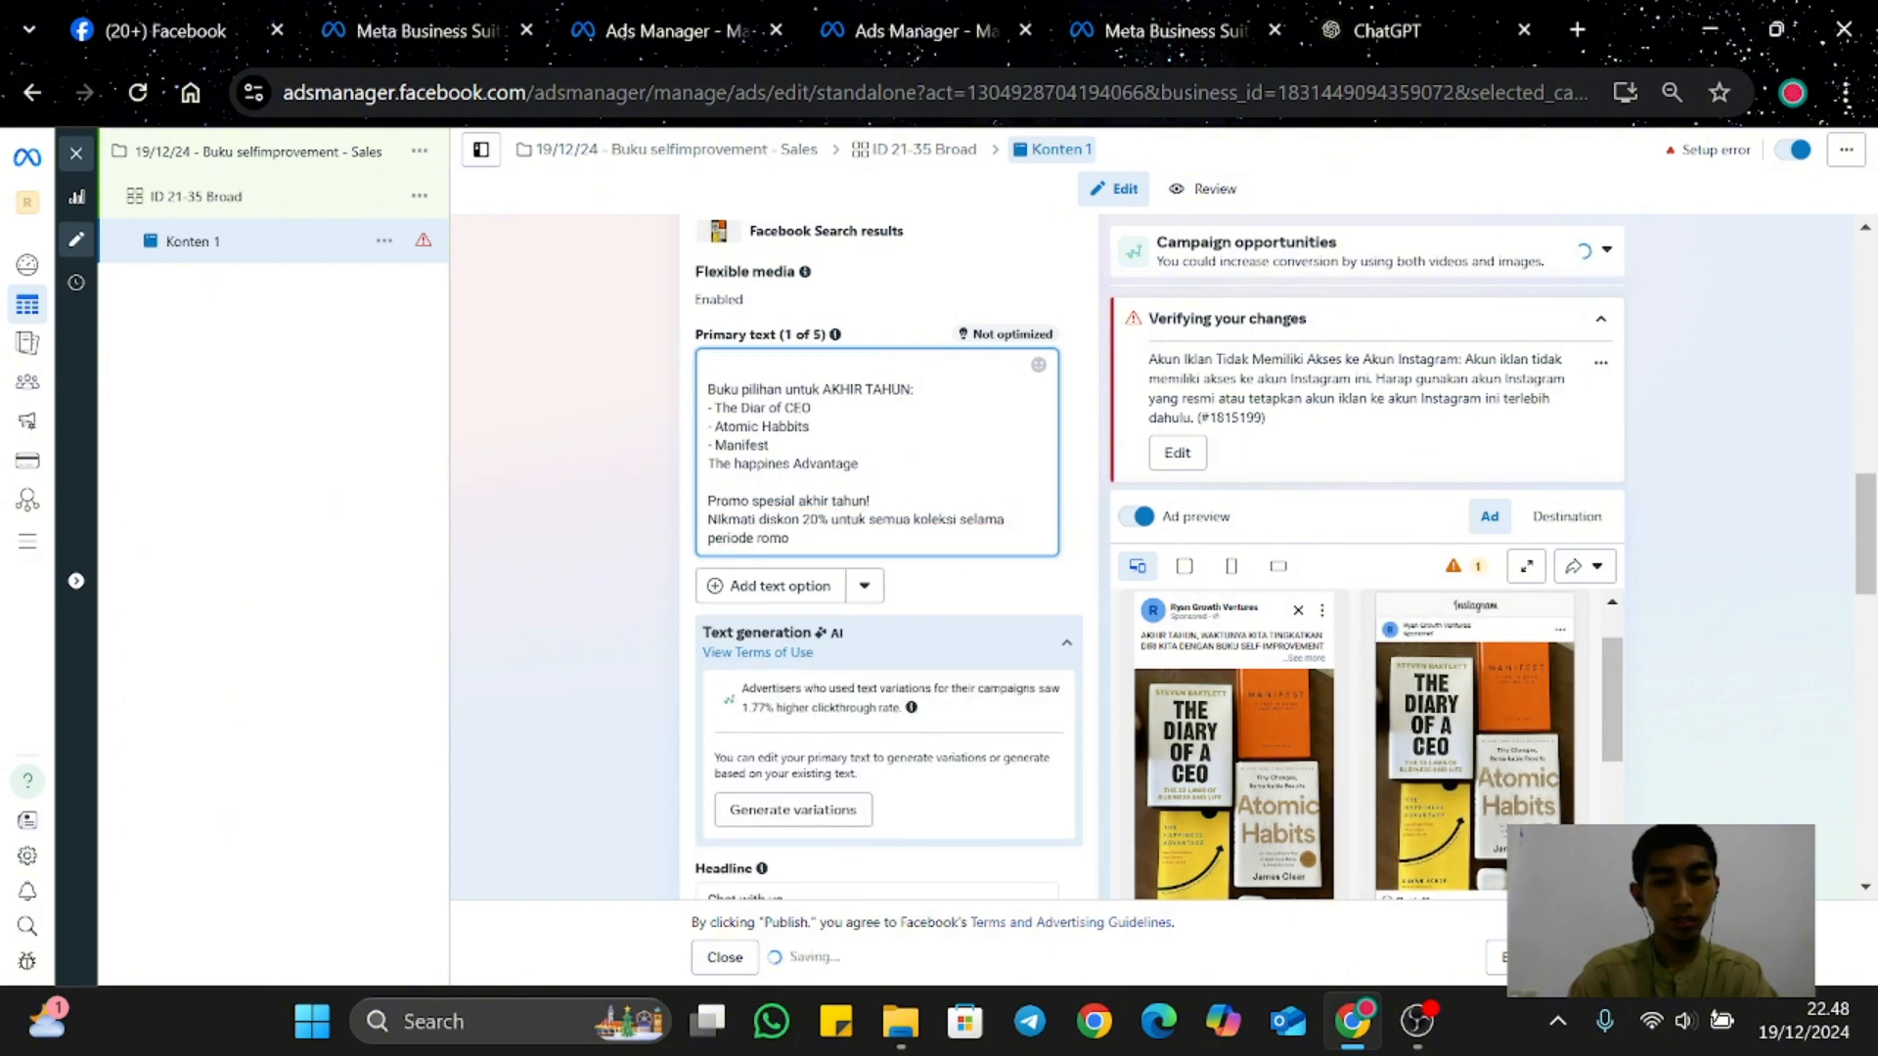
{"action": "key", "text": "BackSpace"}
{"action": "key", "text": "BackSpace"}
{"action": "key", "text": "BackSpace"}
{"action": "key", "text": "BackSpace"}
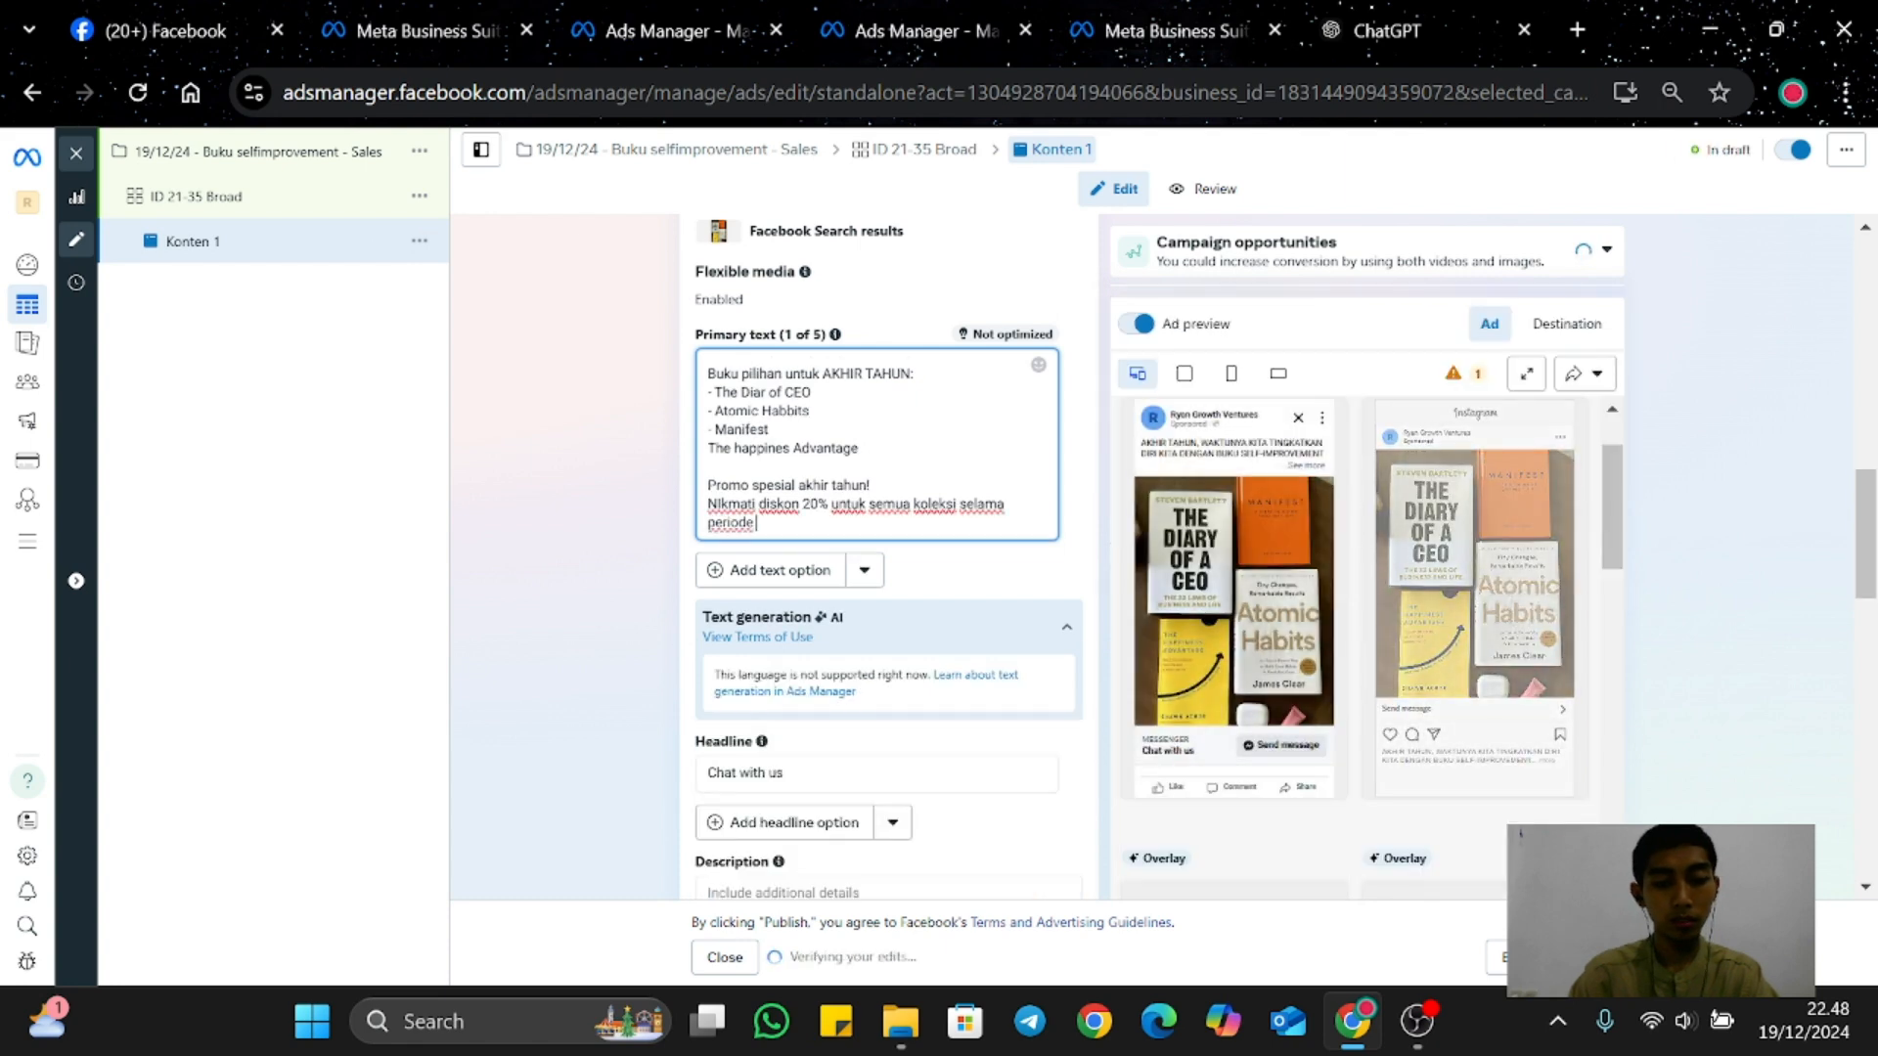
{"action": "type", "text": "promo"}
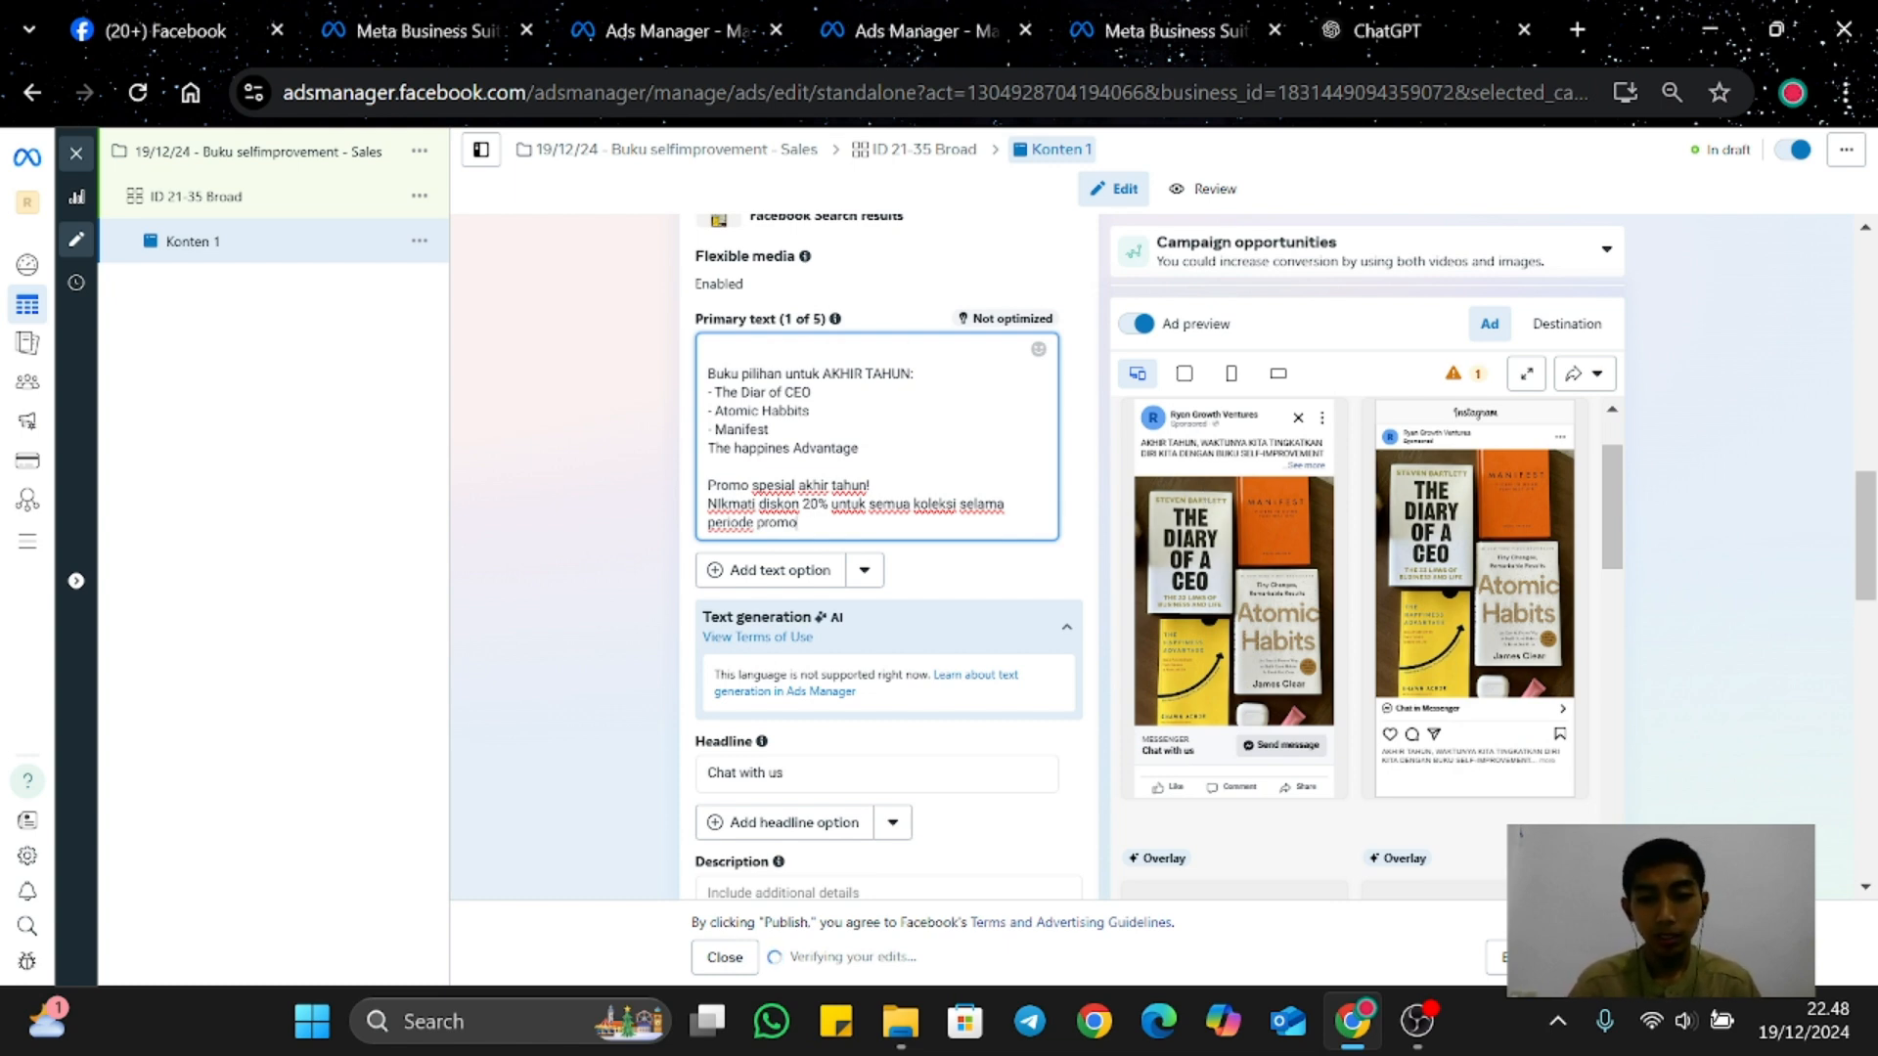
Step: Examine the finished primary text and how the ad looks in the Facebook and Instagram placement previews
{"action": "scroll", "coordinate": [889, 557], "scroll_direction": "down", "scroll_amount": 1}
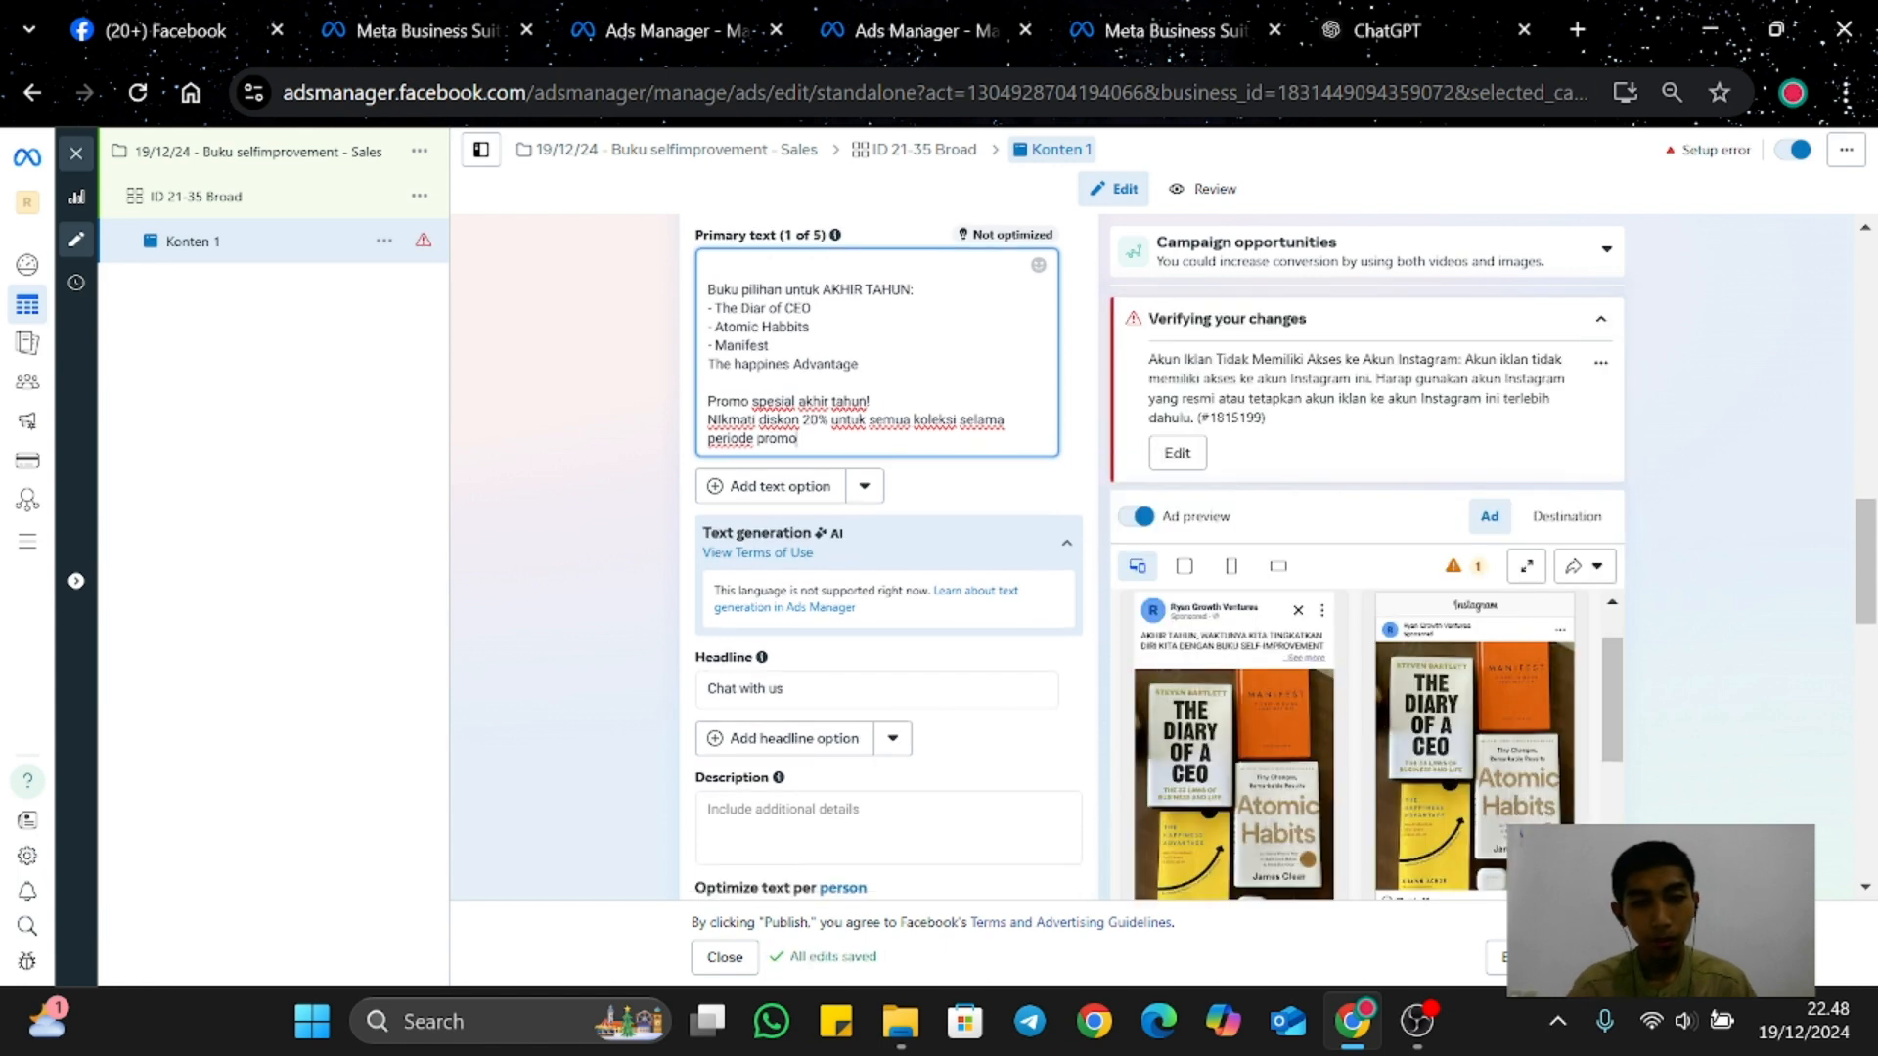
{"action": "scroll", "coordinate": [909, 535], "scroll_direction": "down", "scroll_amount": 1}
{"action": "scroll", "coordinate": [909, 536], "scroll_direction": "up", "scroll_amount": 1}
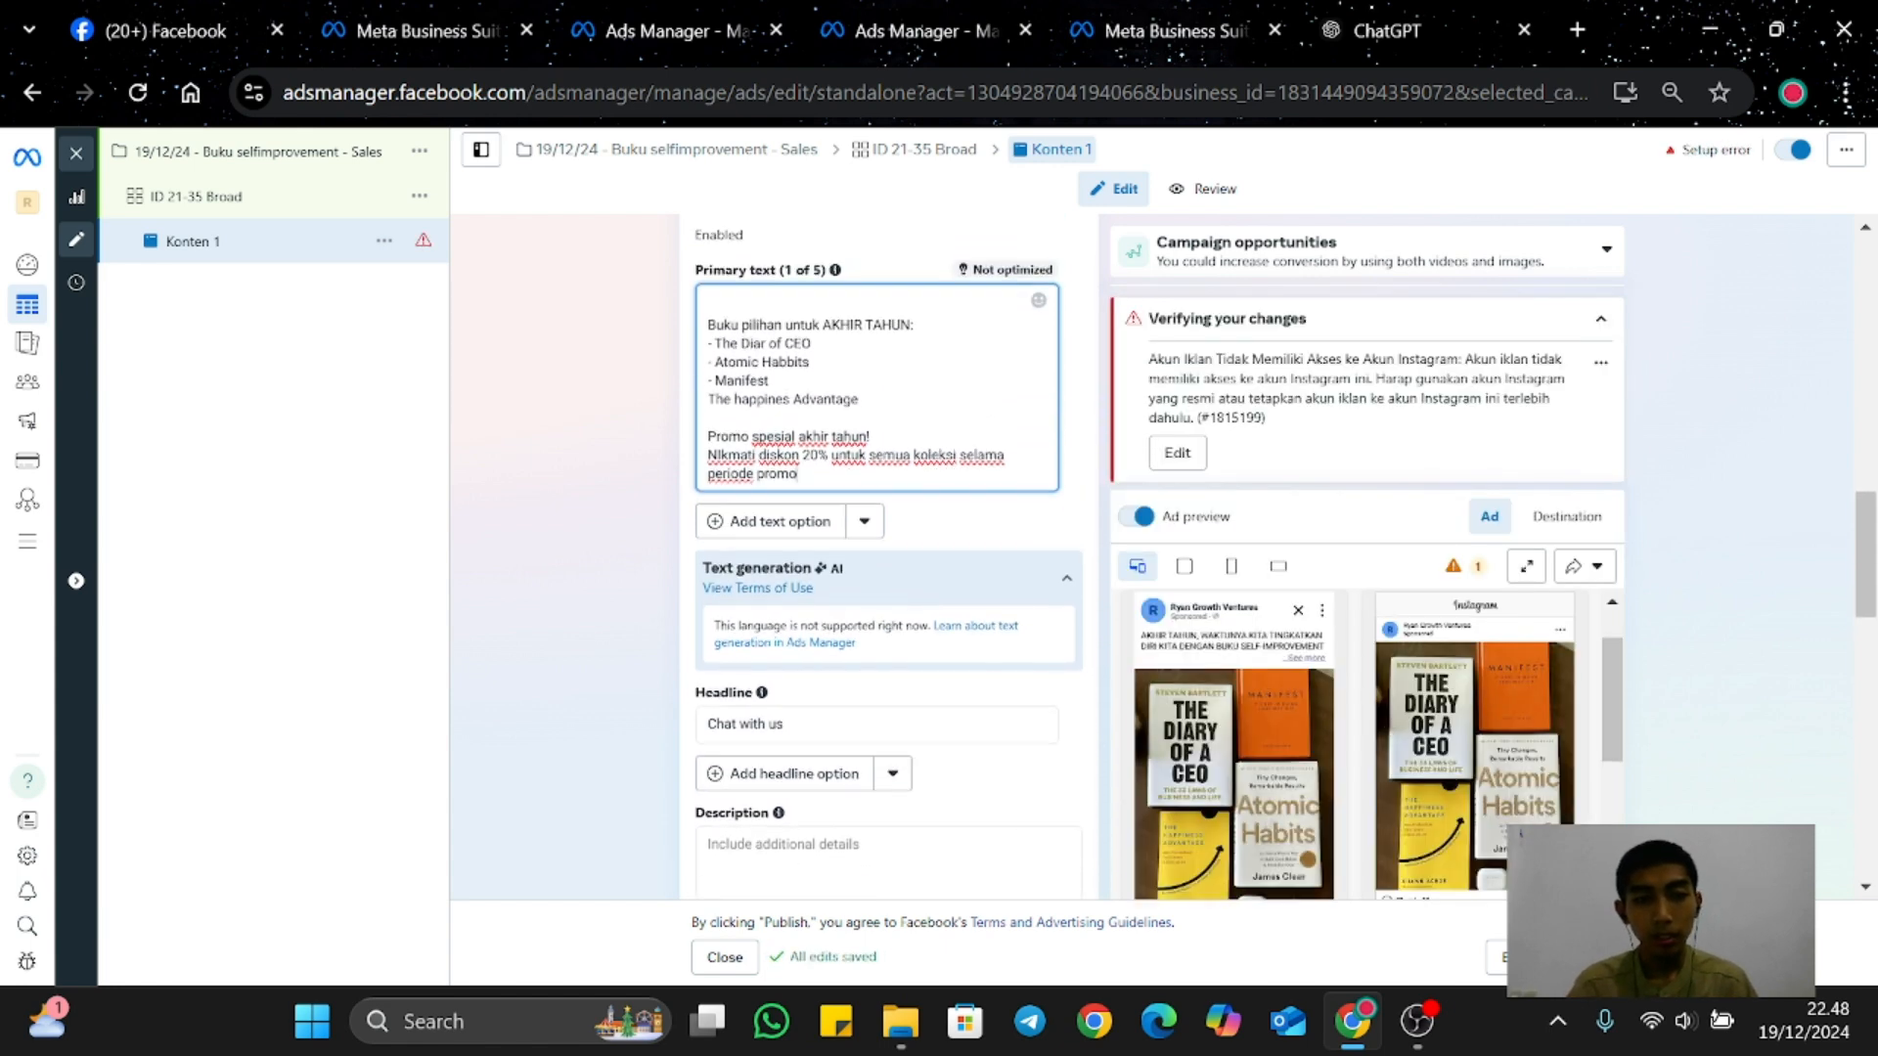
{"action": "scroll", "coordinate": [909, 536], "scroll_direction": "down", "scroll_amount": 1}
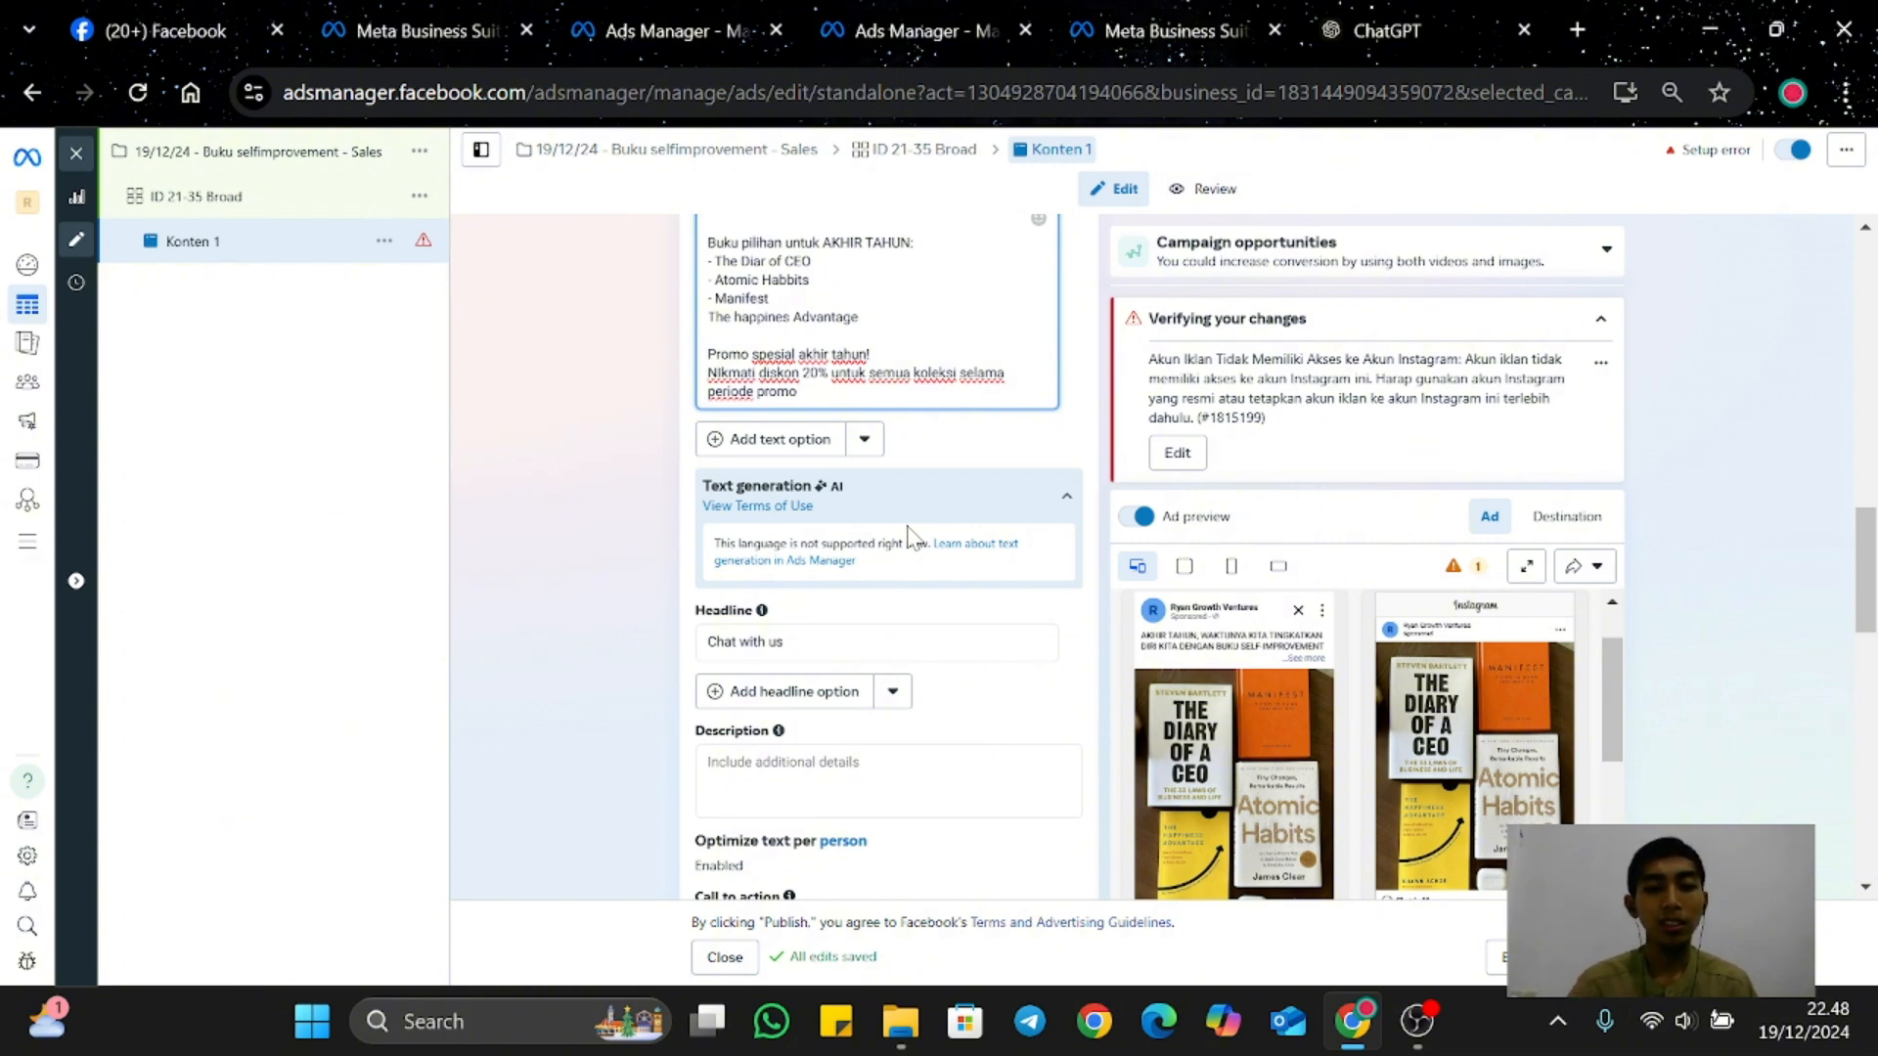
{"action": "scroll", "coordinate": [1317, 654], "scroll_direction": "down", "scroll_amount": 2}
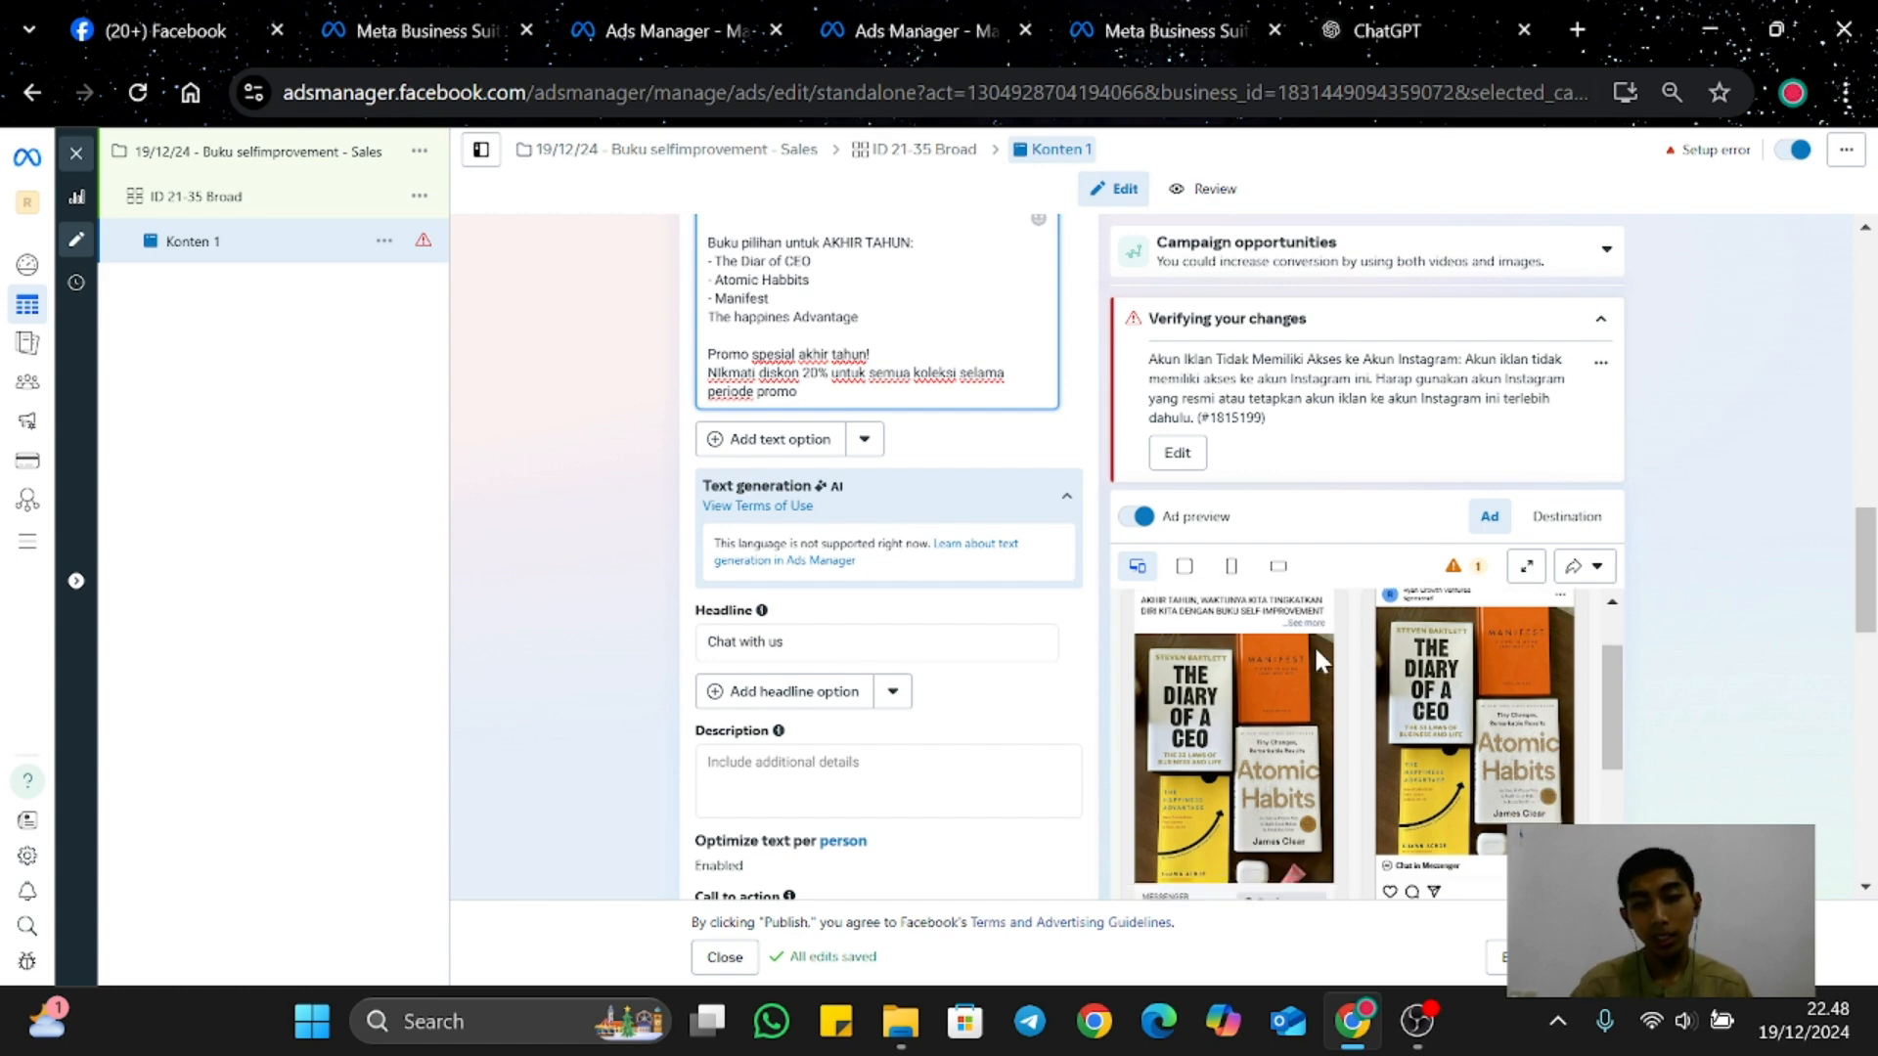
{"action": "scroll", "coordinate": [1318, 653], "scroll_direction": "up", "scroll_amount": 2}
{"action": "scroll", "coordinate": [1321, 662], "scroll_direction": "down", "scroll_amount": 3}
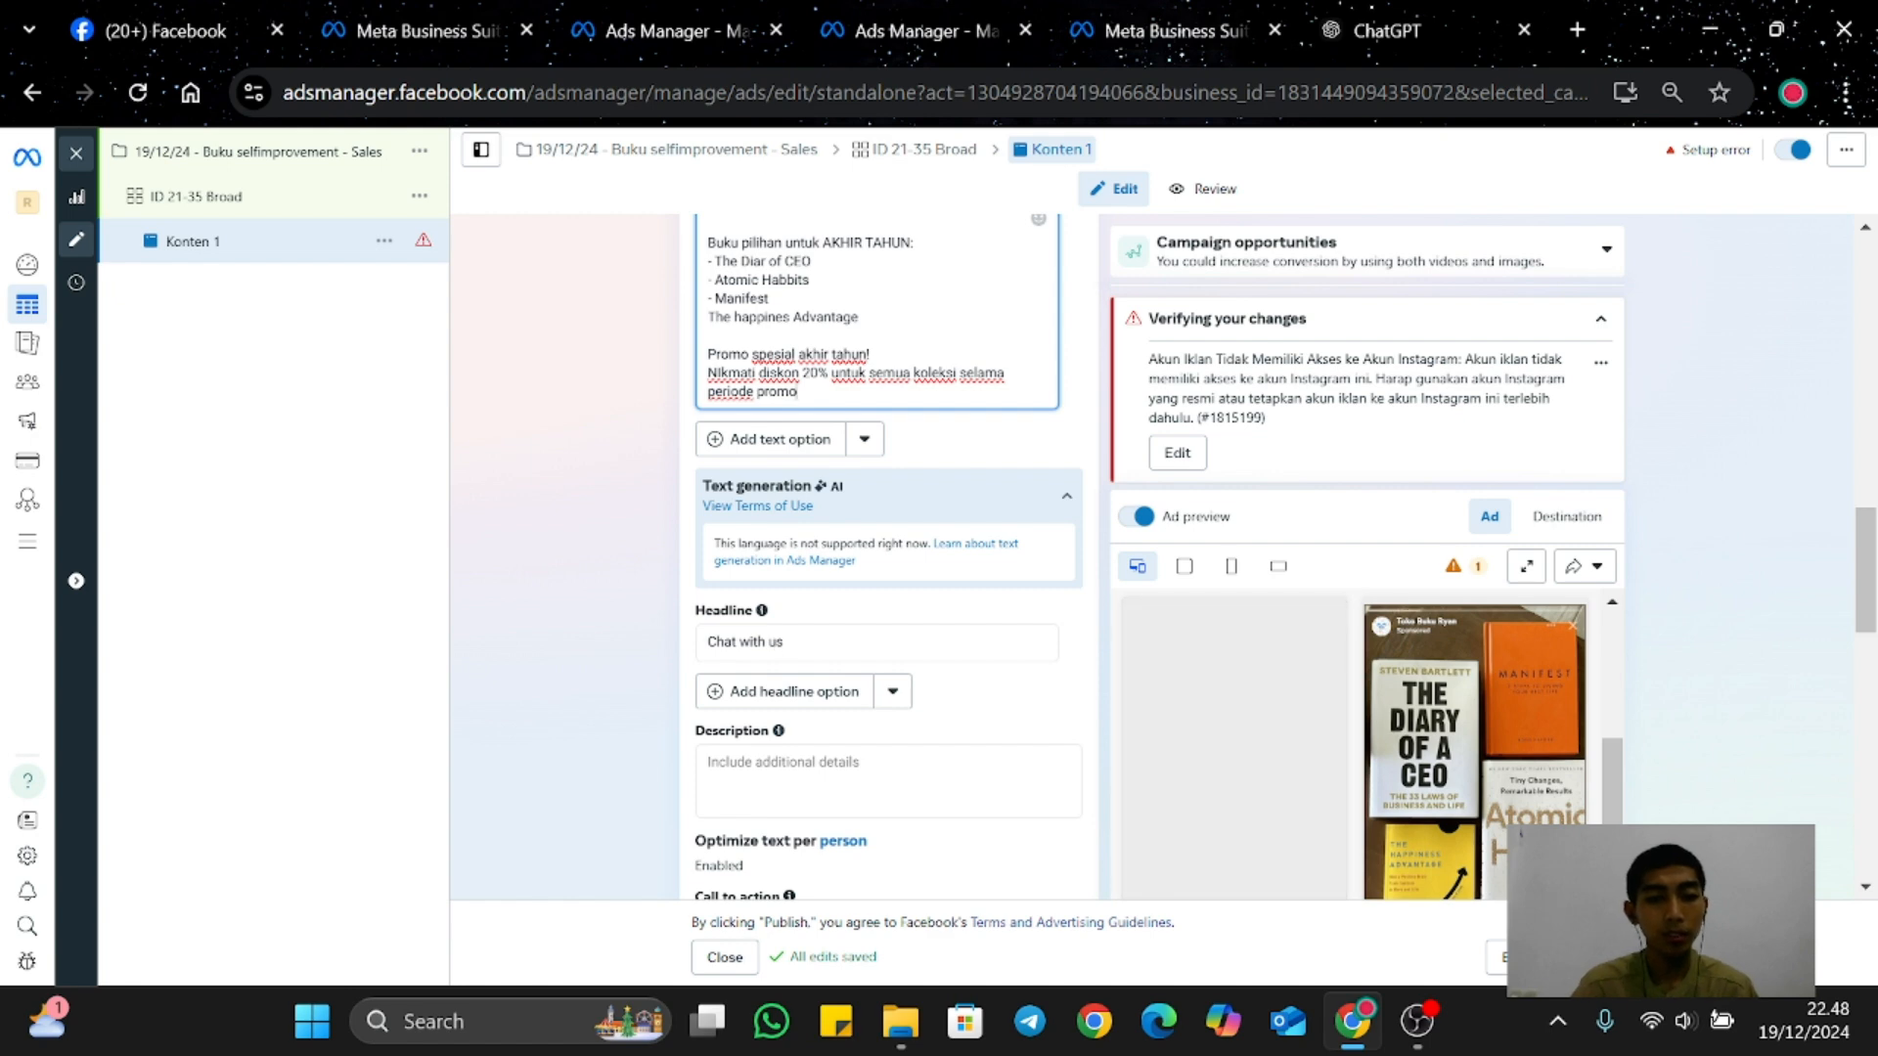
Step: Replace the headline "Chat with us" with "Beli sekarang!"
{"action": "left_click", "coordinate": [782, 641]}
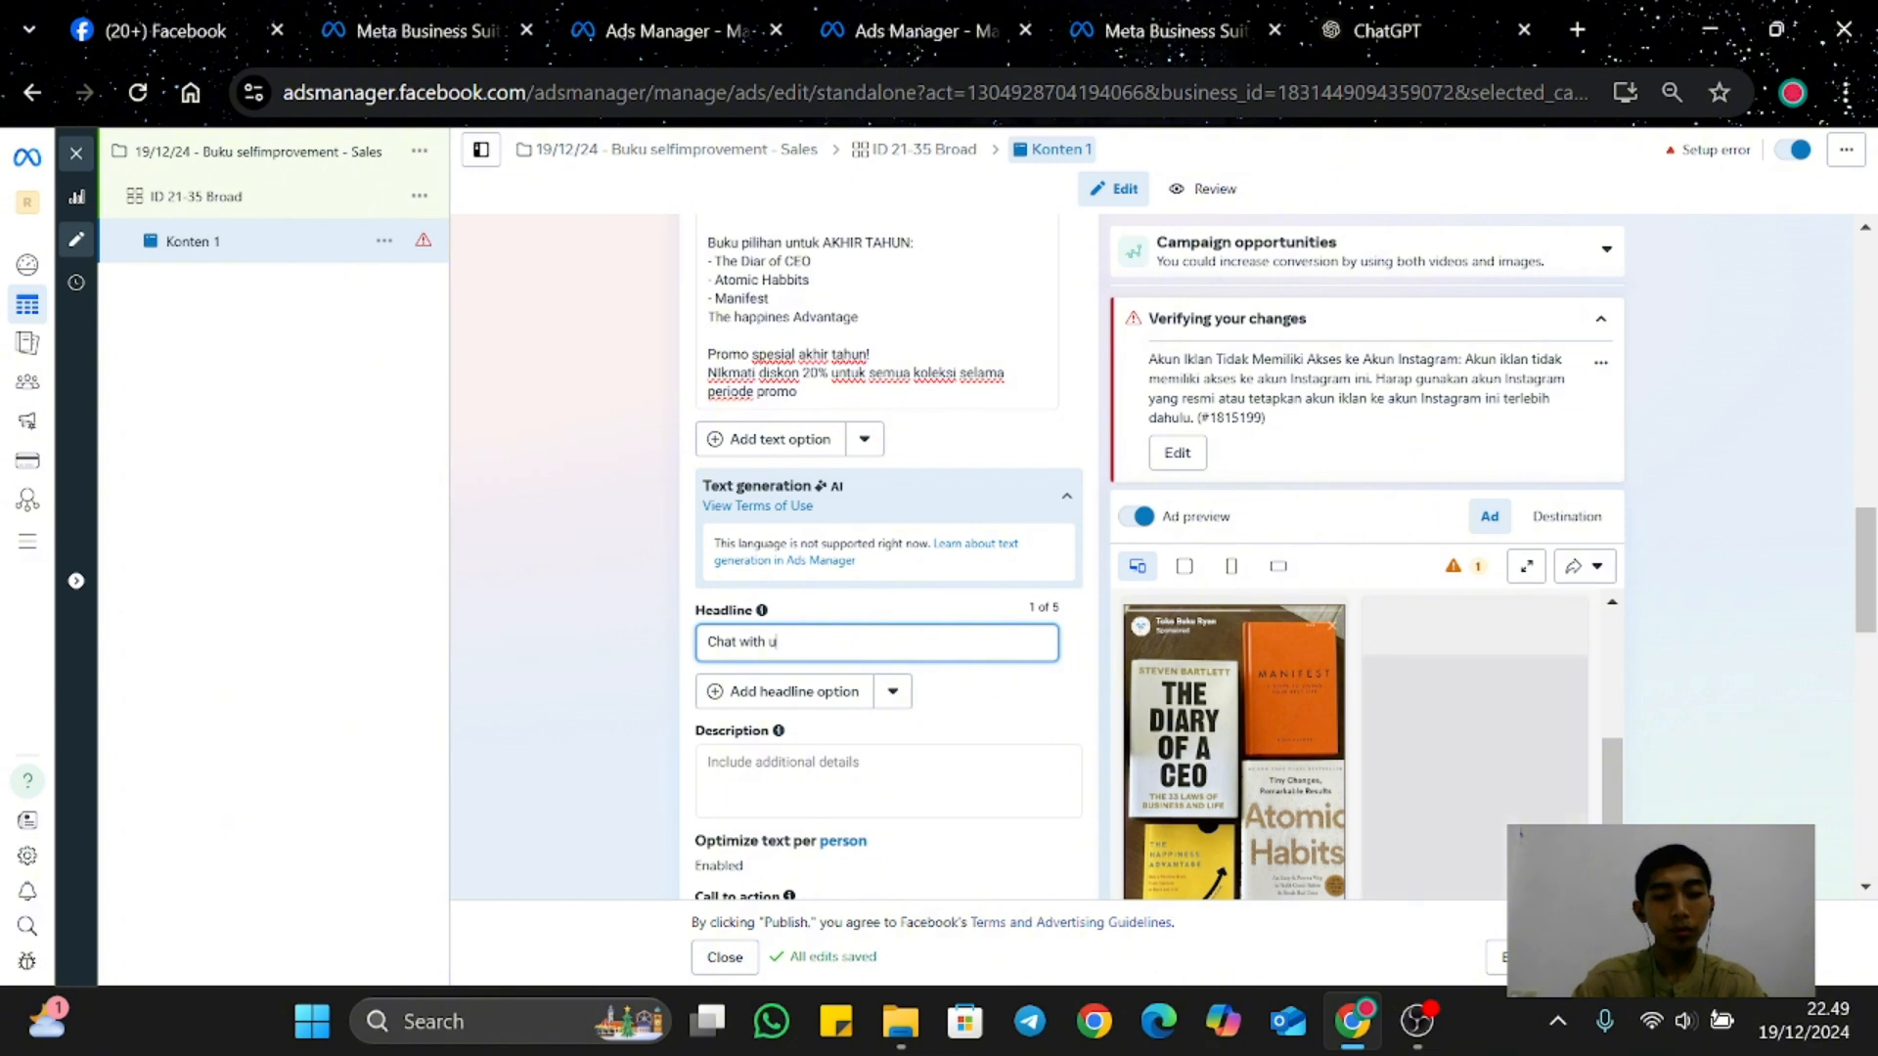
{"action": "key", "text": "BackSpace"}
{"action": "key", "text": "BackSpace"}
{"action": "key", "text": "BackSpace"}
{"action": "key", "text": "BackSpace"}
{"action": "key", "text": "BackSpace"}
{"action": "key", "text": "BackSpace"}
{"action": "key", "text": "BackSpace"}
{"action": "key", "text": "BackSpace"}
{"action": "key", "text": "BackSpace"}
{"action": "key", "text": "BackSpace"}
{"action": "key", "text": "BackSpace"}
{"action": "type", "text": "beli s"}
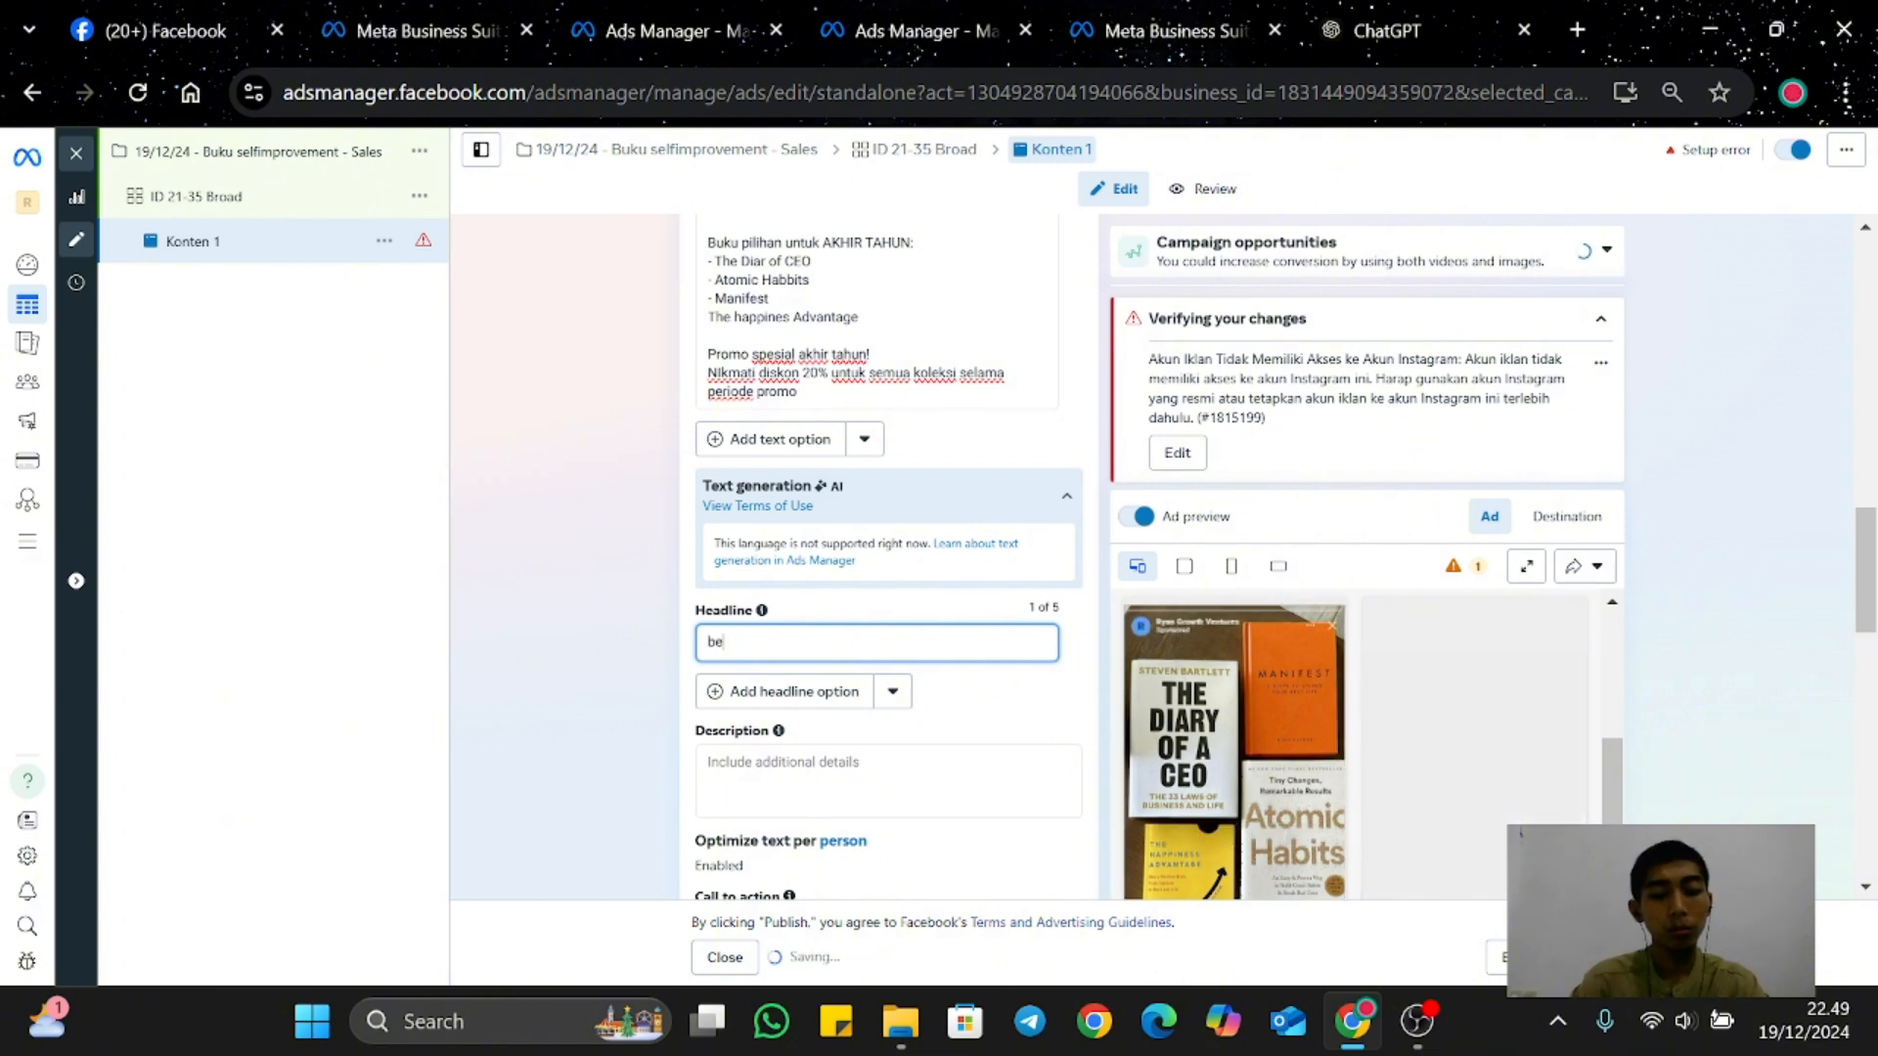
{"action": "key", "text": "BackSpace"}
{"action": "key", "text": "BackSpace"}
{"action": "key", "text": "BackSpace"}
{"action": "key", "text": "BackSpace"}
{"action": "key", "text": "BackSpace"}
{"action": "key", "text": "BackSpace"}
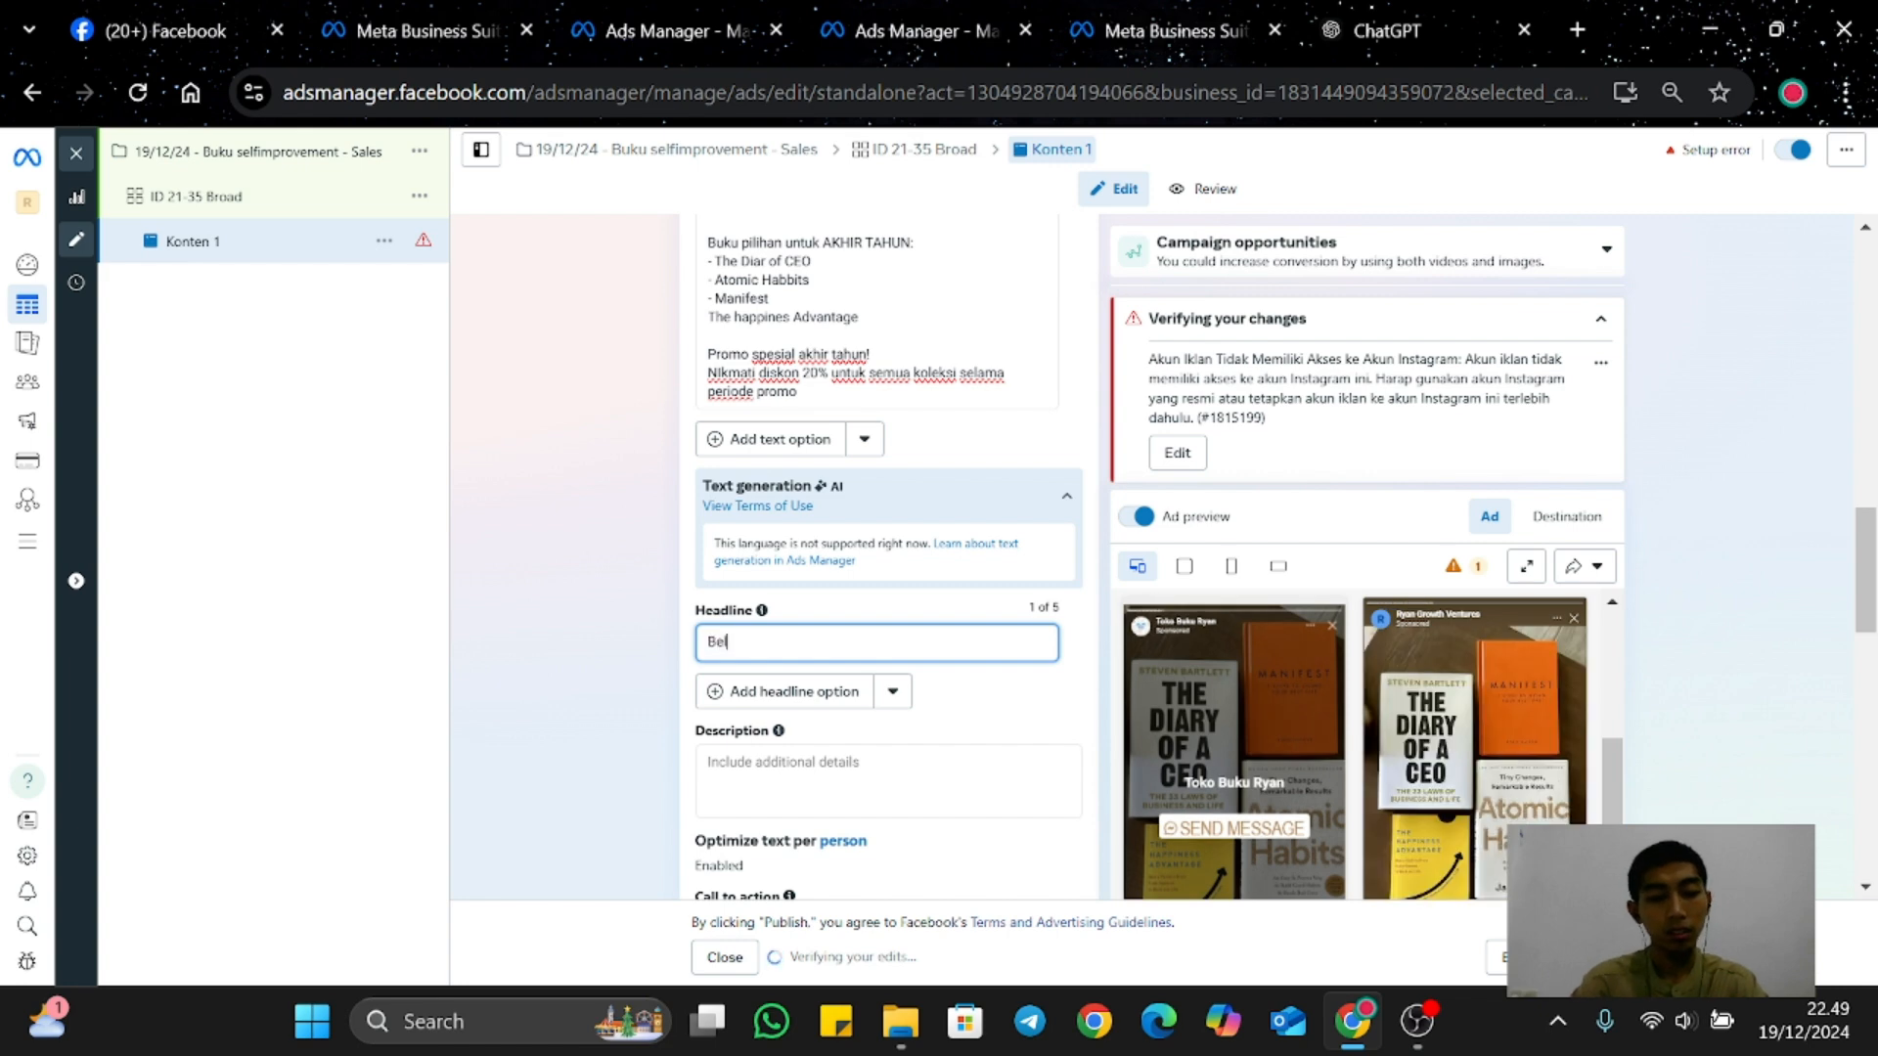
{"action": "type", "text": "Beli seka"}
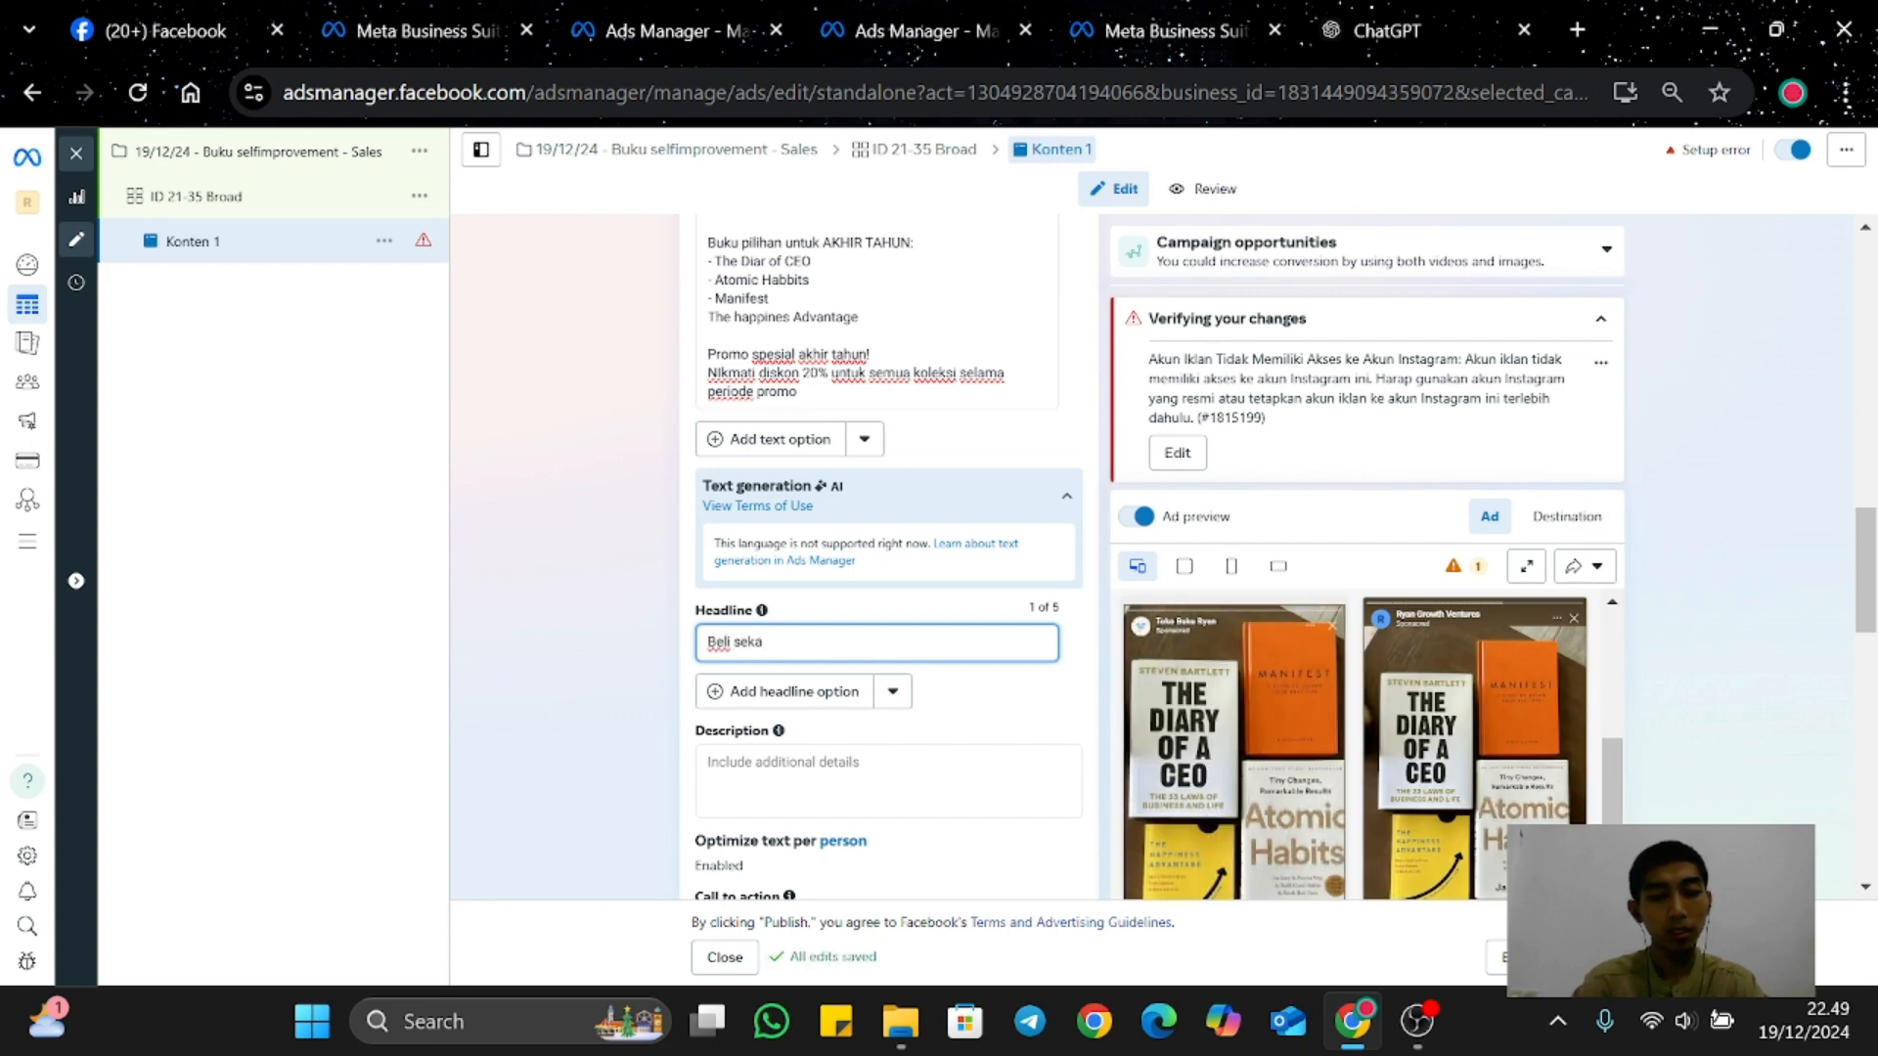
{"action": "type", "text": "rang!"}
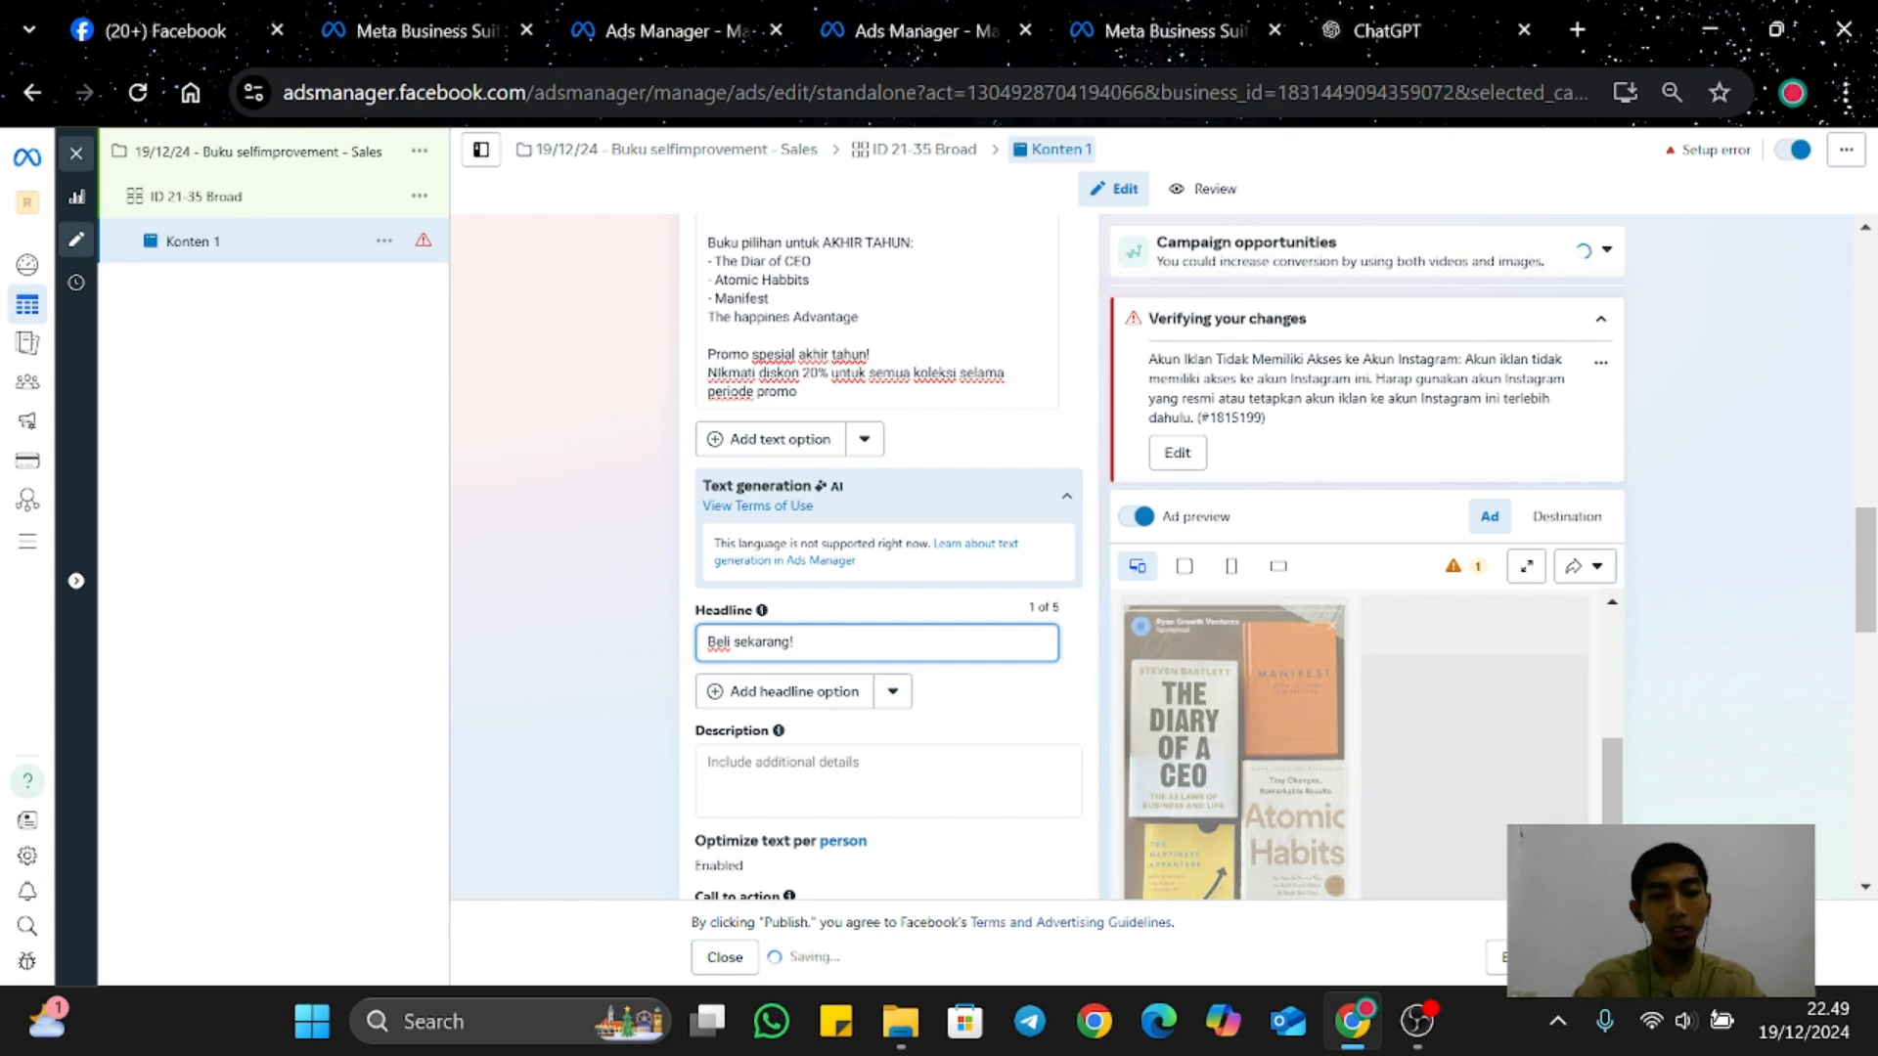
Step: Check the headline in the ad preview, then replace it with "Bisa COD"
{"action": "scroll", "coordinate": [1476, 648], "scroll_direction": "down", "scroll_amount": 2}
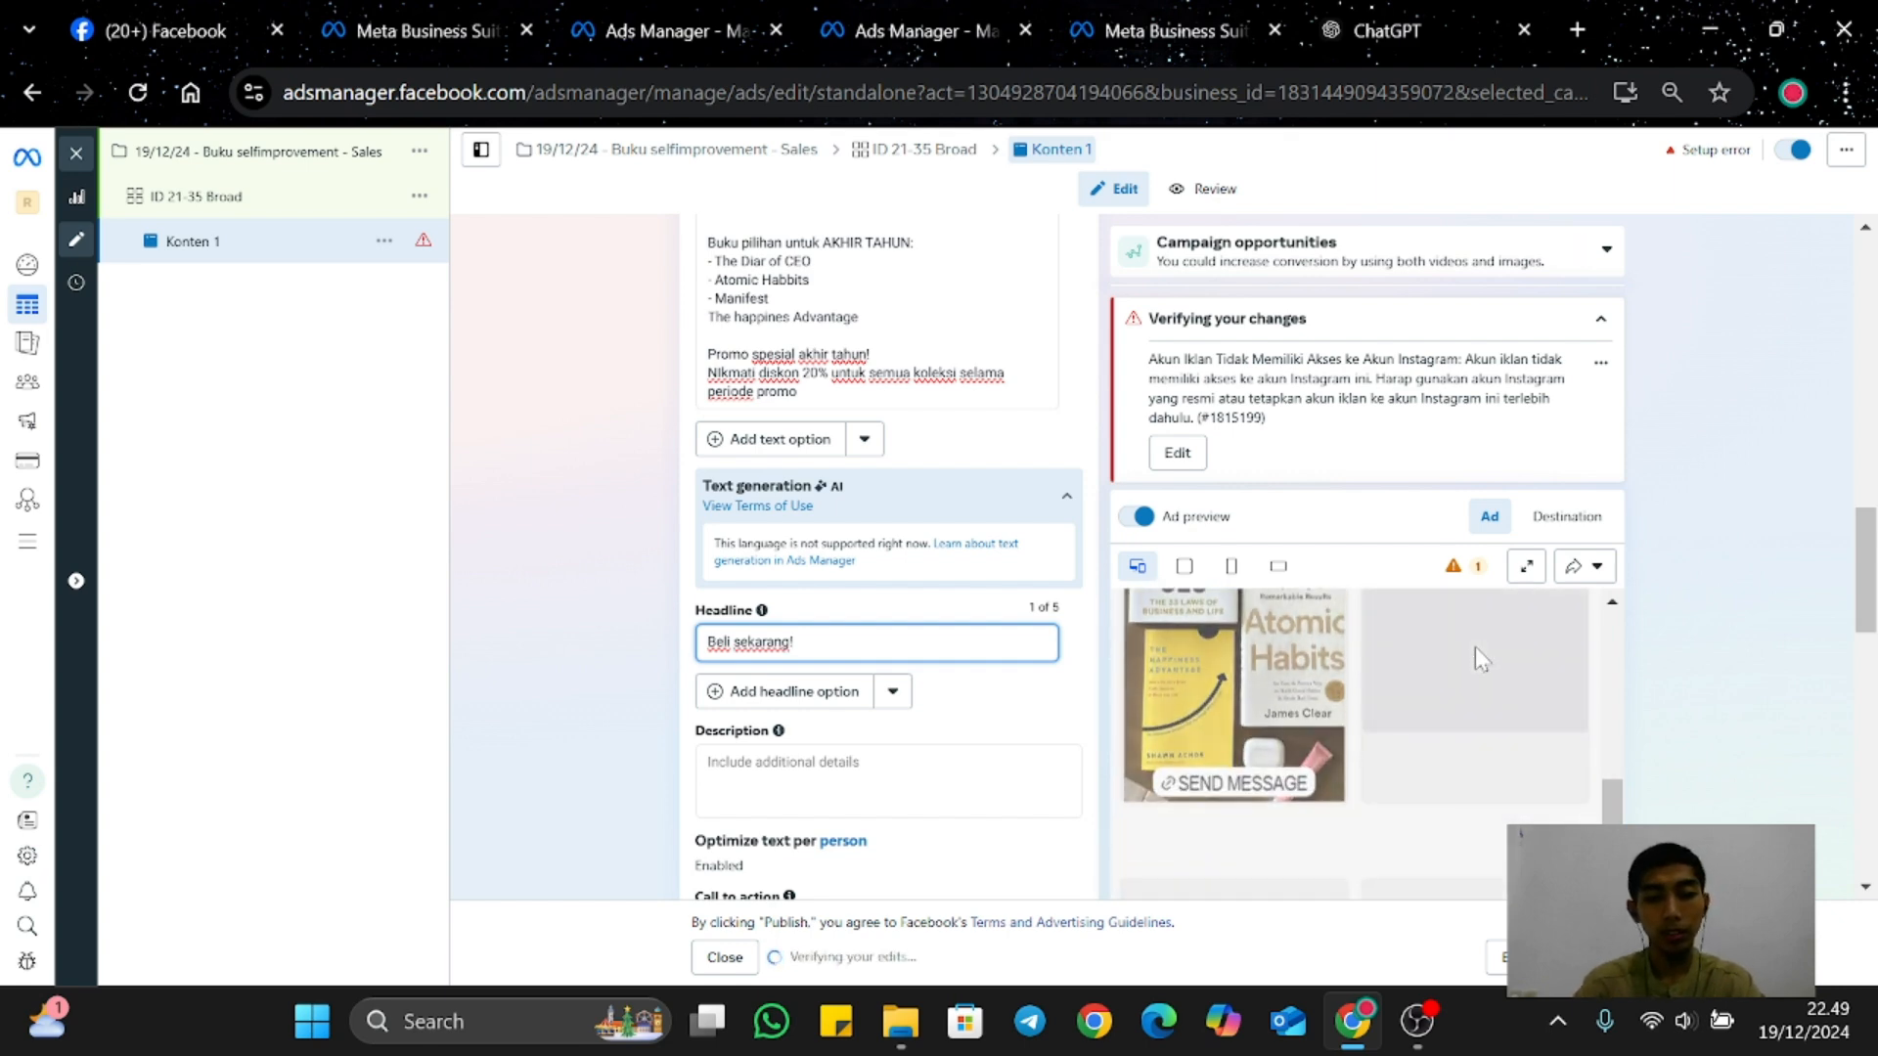
{"action": "scroll", "coordinate": [1477, 658], "scroll_direction": "down", "scroll_amount": 4}
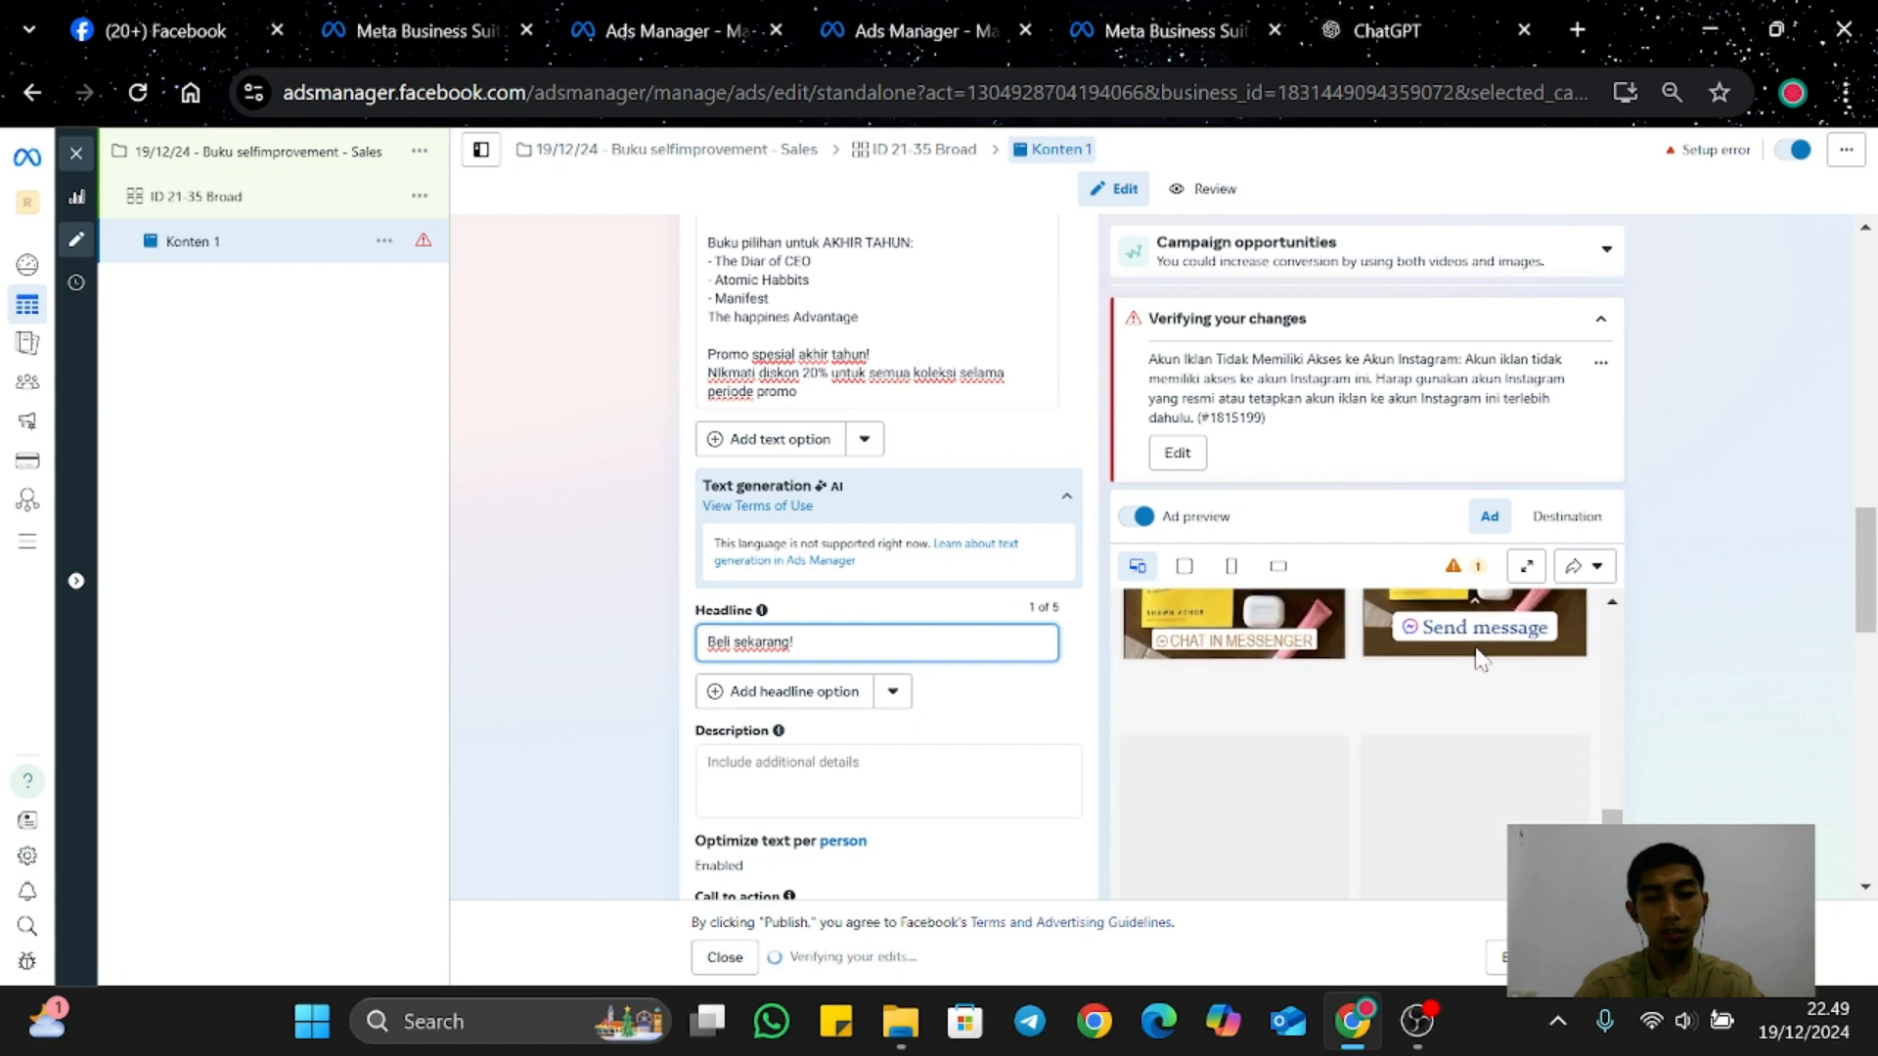
{"action": "scroll", "coordinate": [1475, 649], "scroll_direction": "up", "scroll_amount": 3}
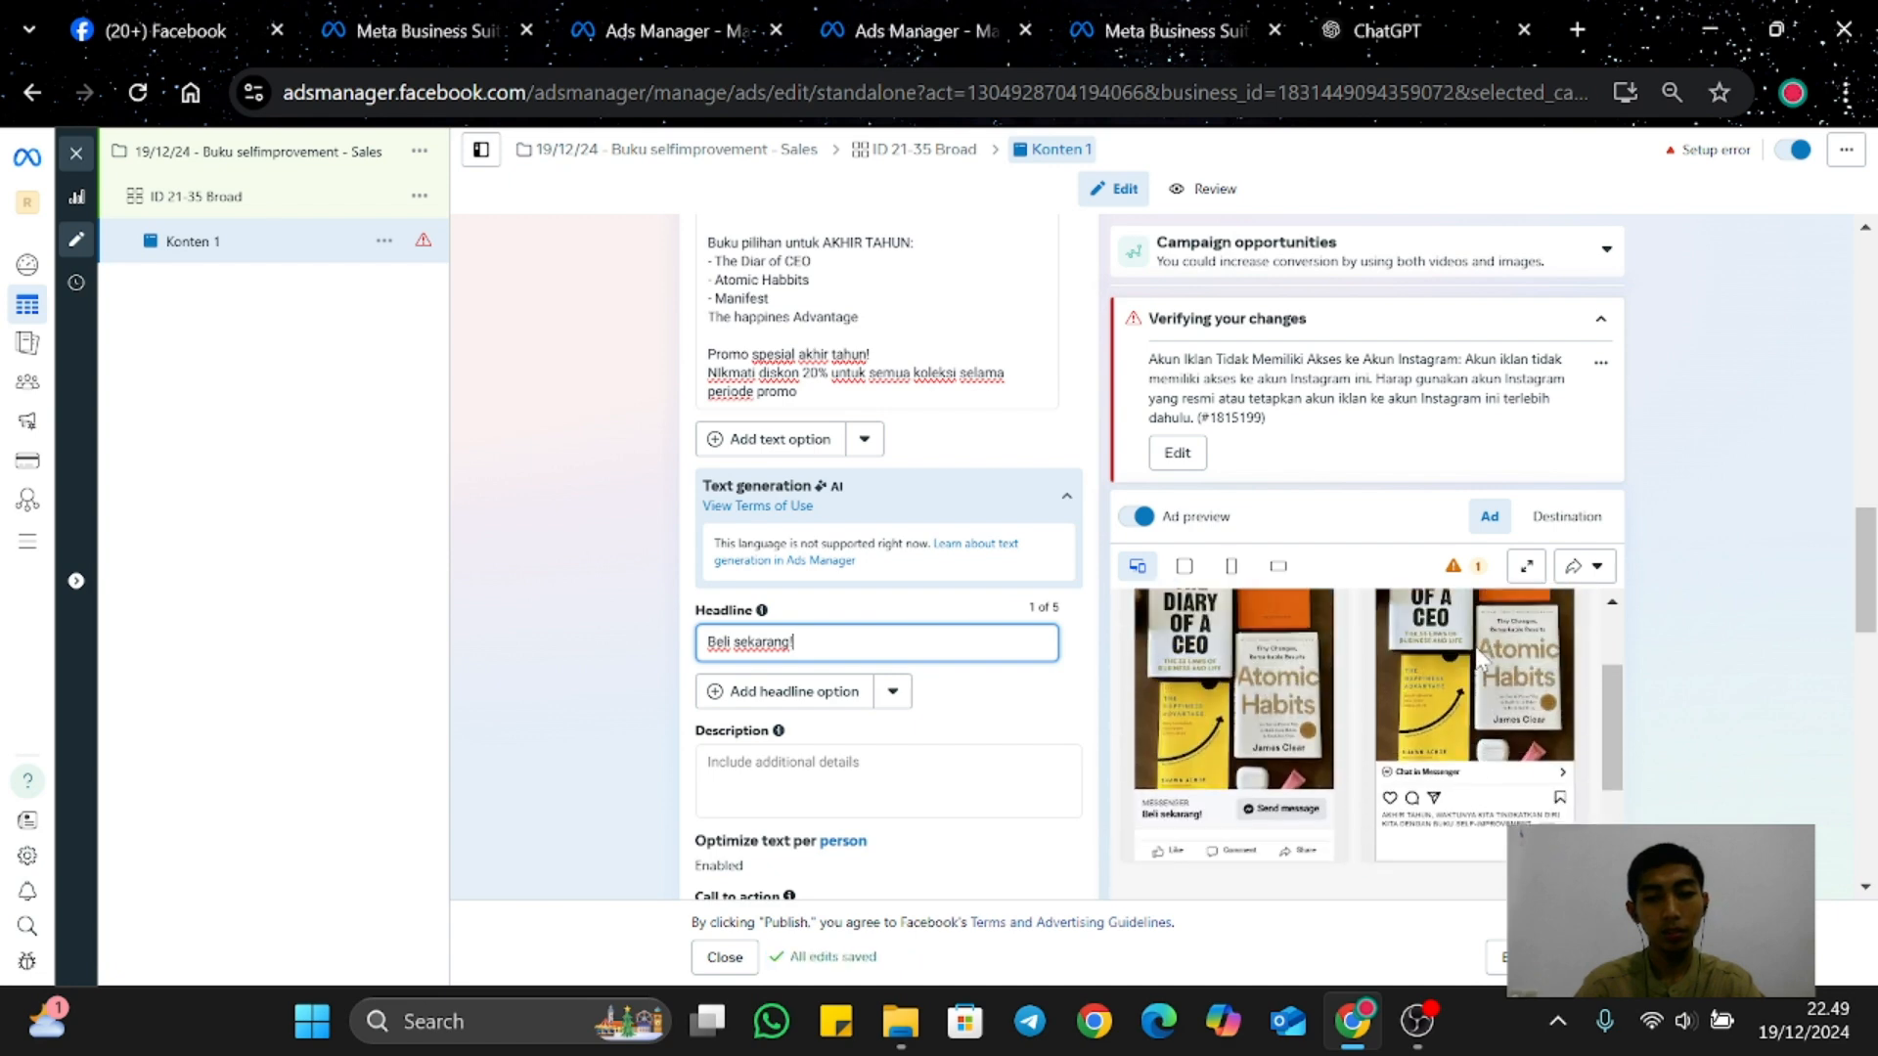
{"action": "scroll", "coordinate": [1476, 653], "scroll_direction": "down", "scroll_amount": 2}
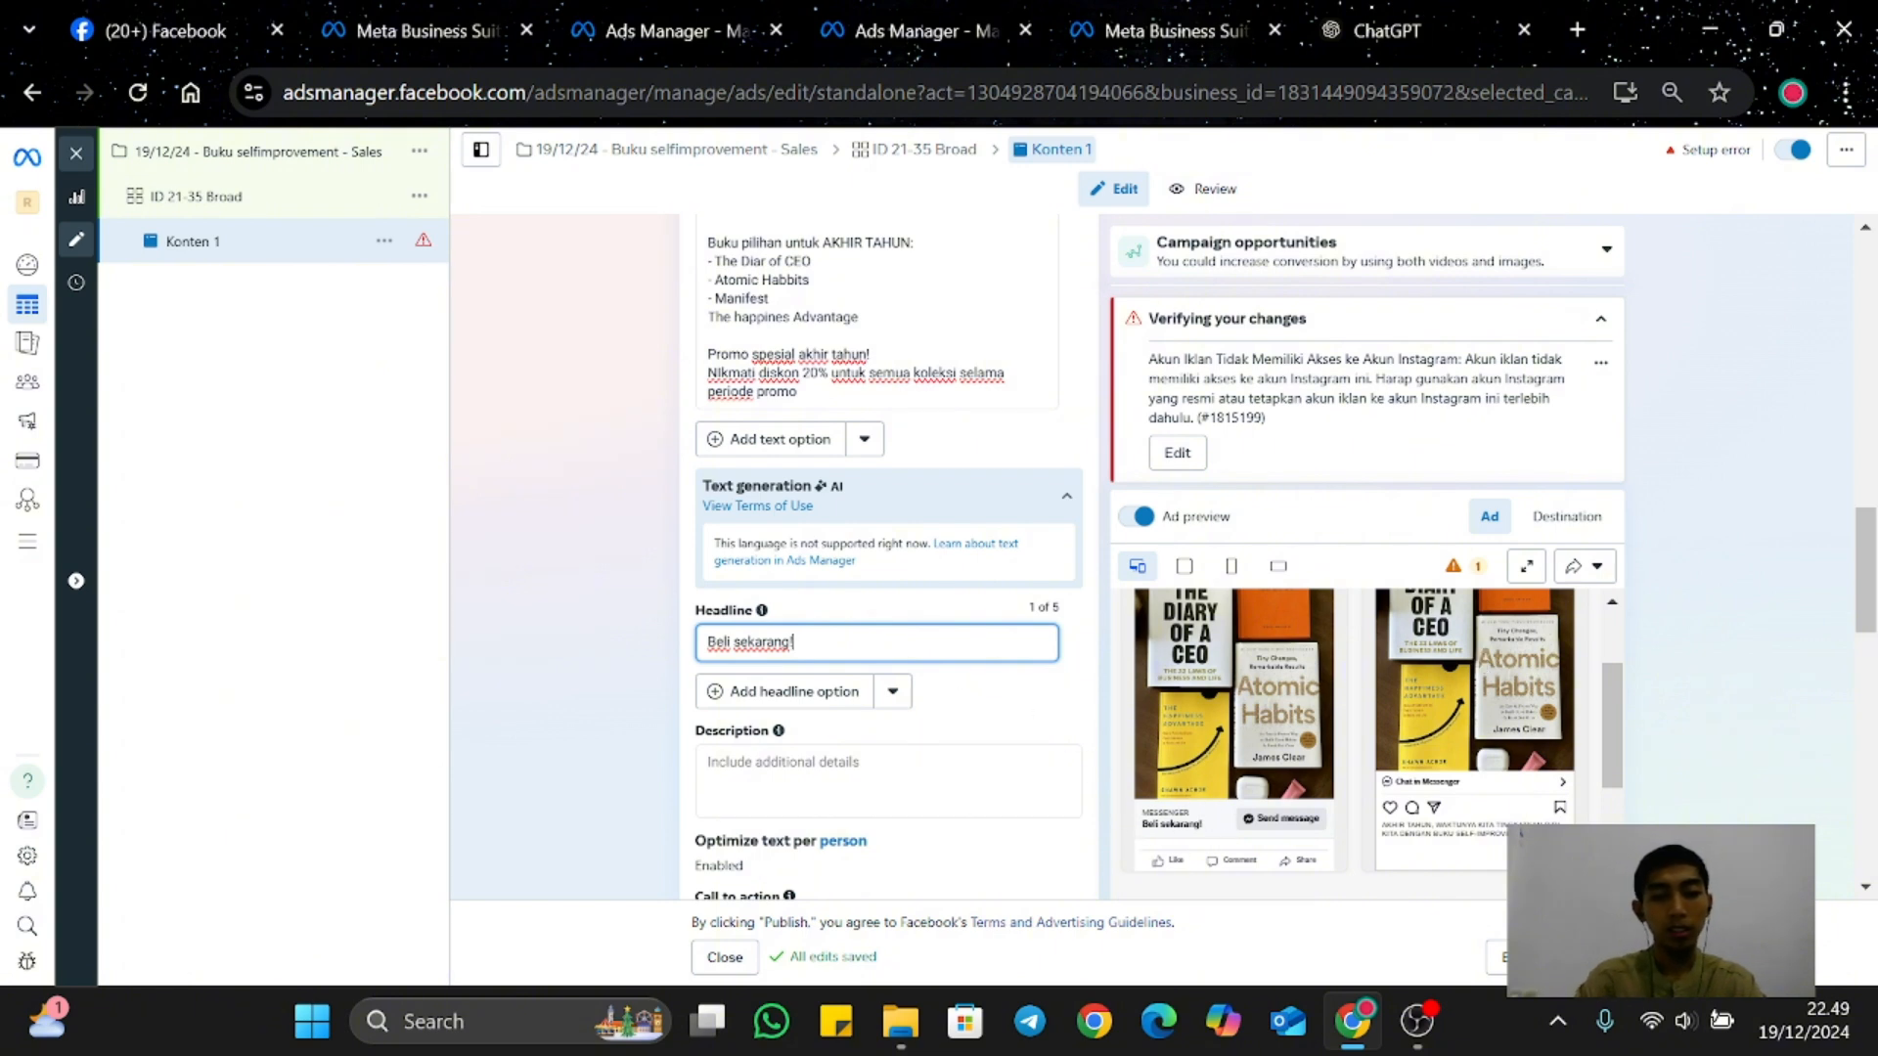
{"action": "key", "text": "BackSpace"}
{"action": "key", "text": "BackSpace"}
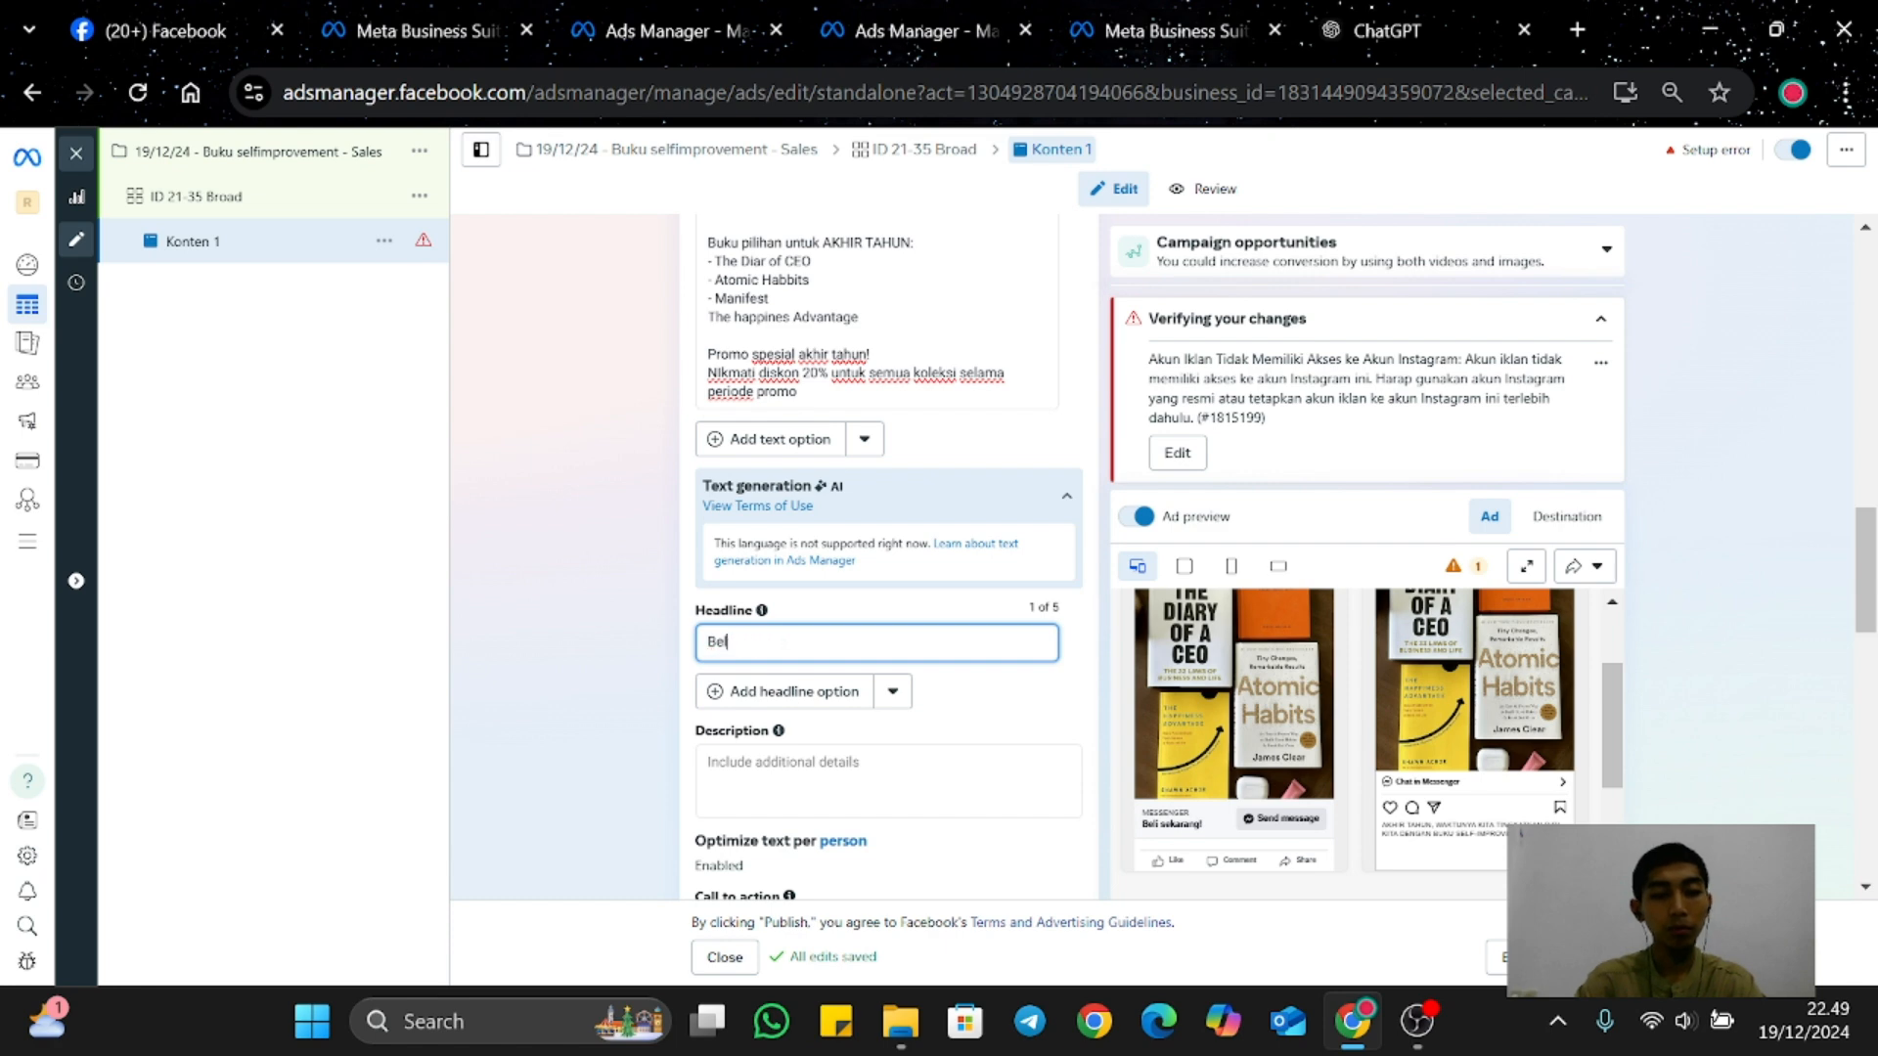
{"action": "type", "text": "Bis"}
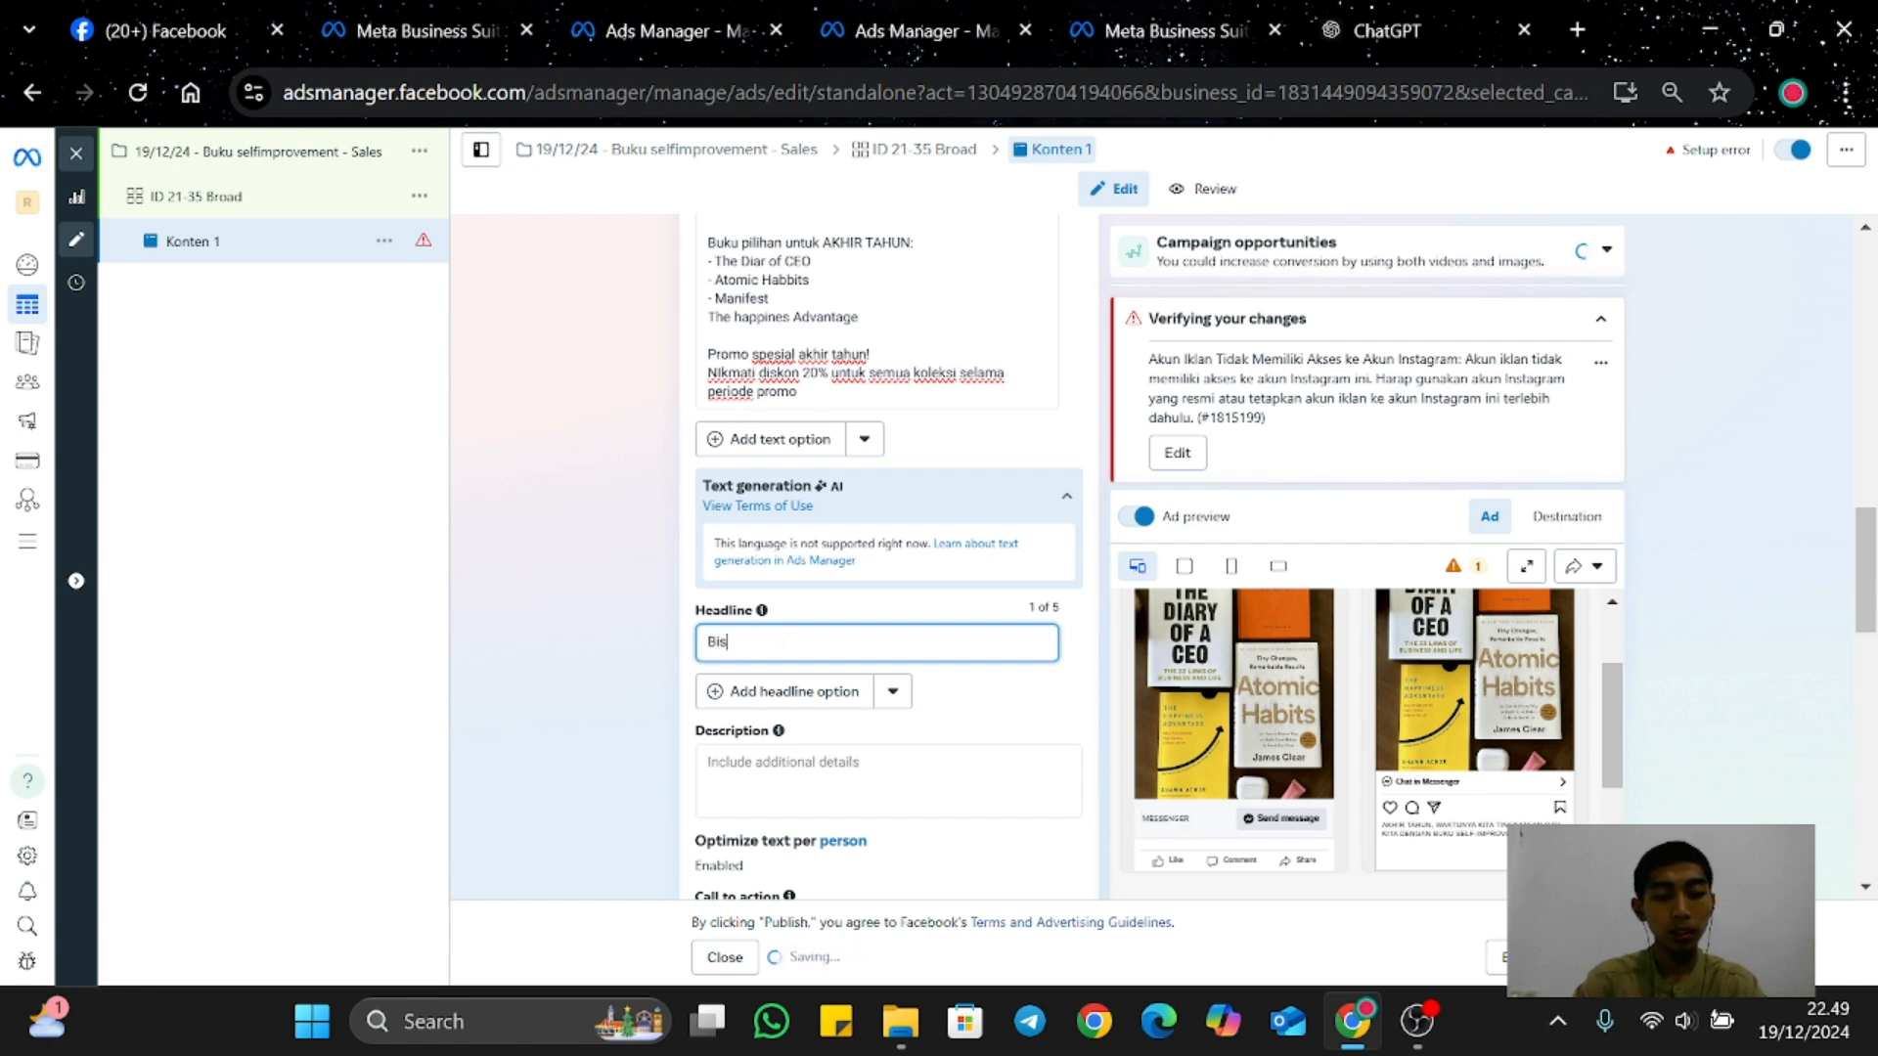
{"action": "type", "text": "a C"}
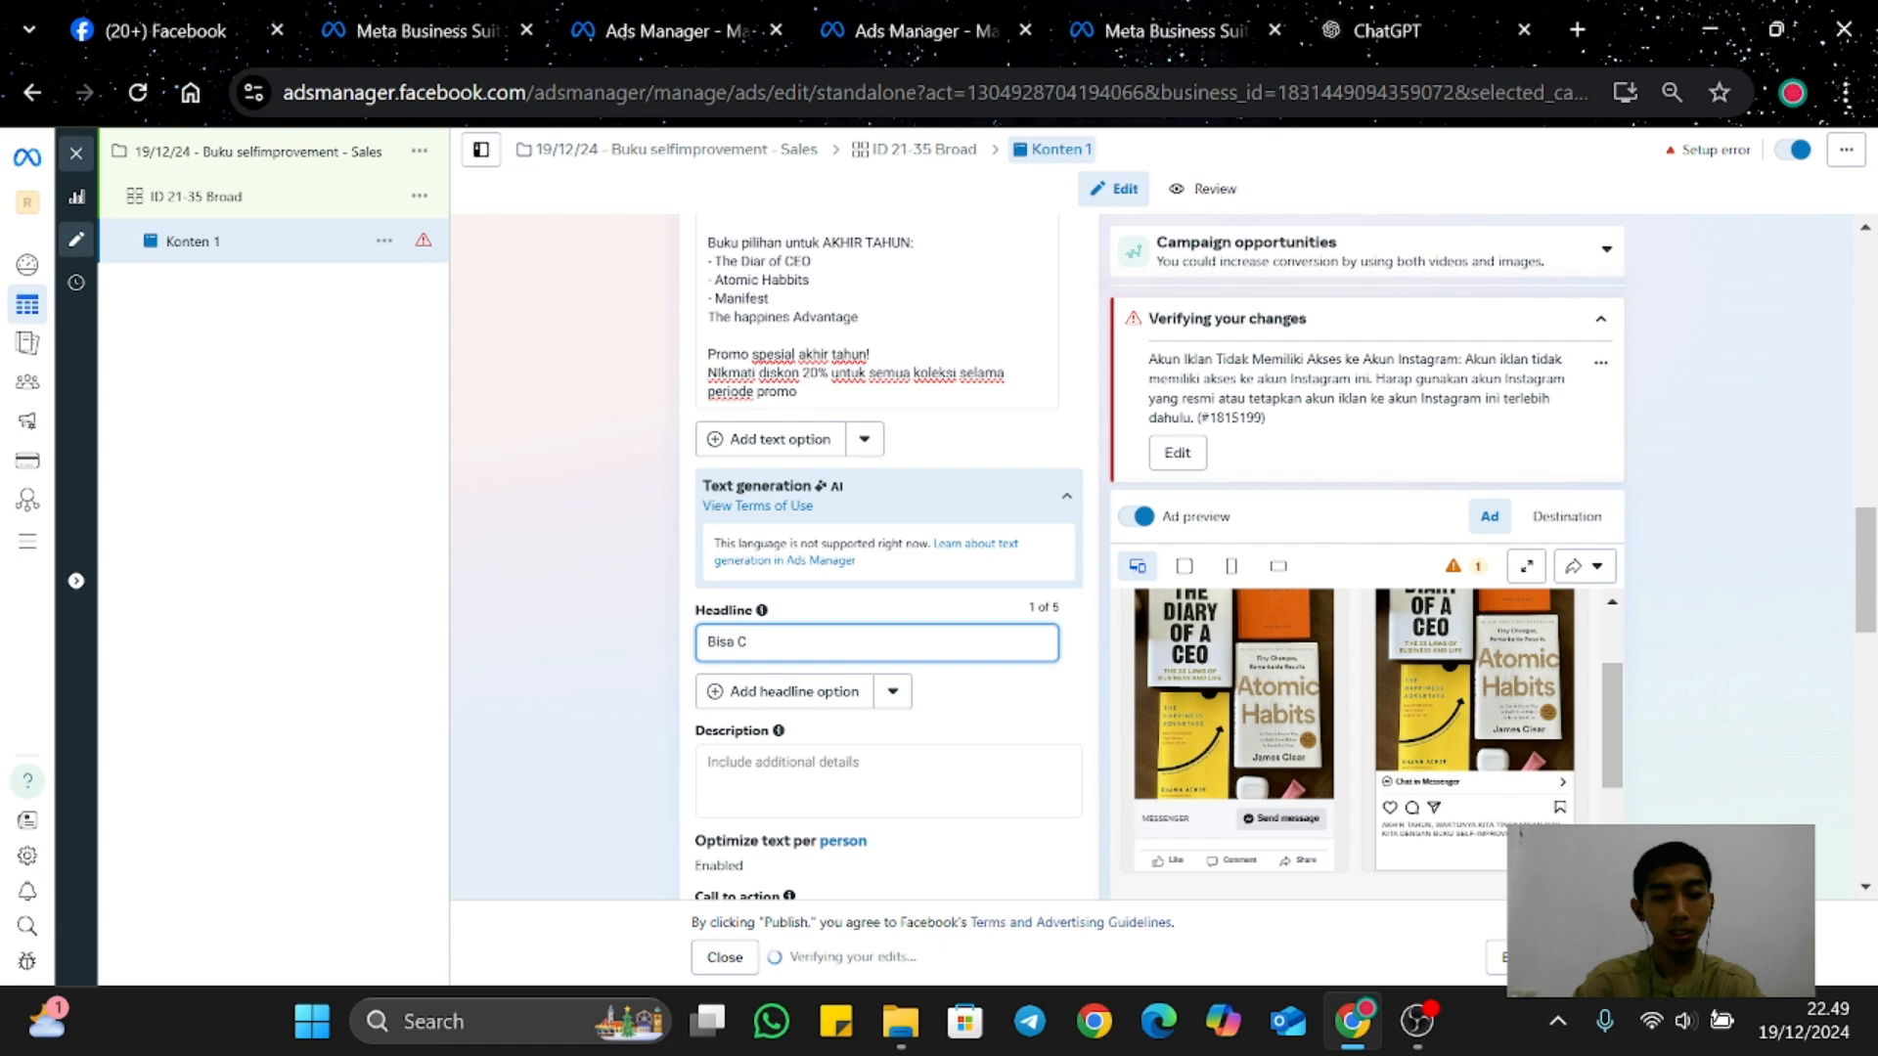
{"action": "type", "text": "OD"}
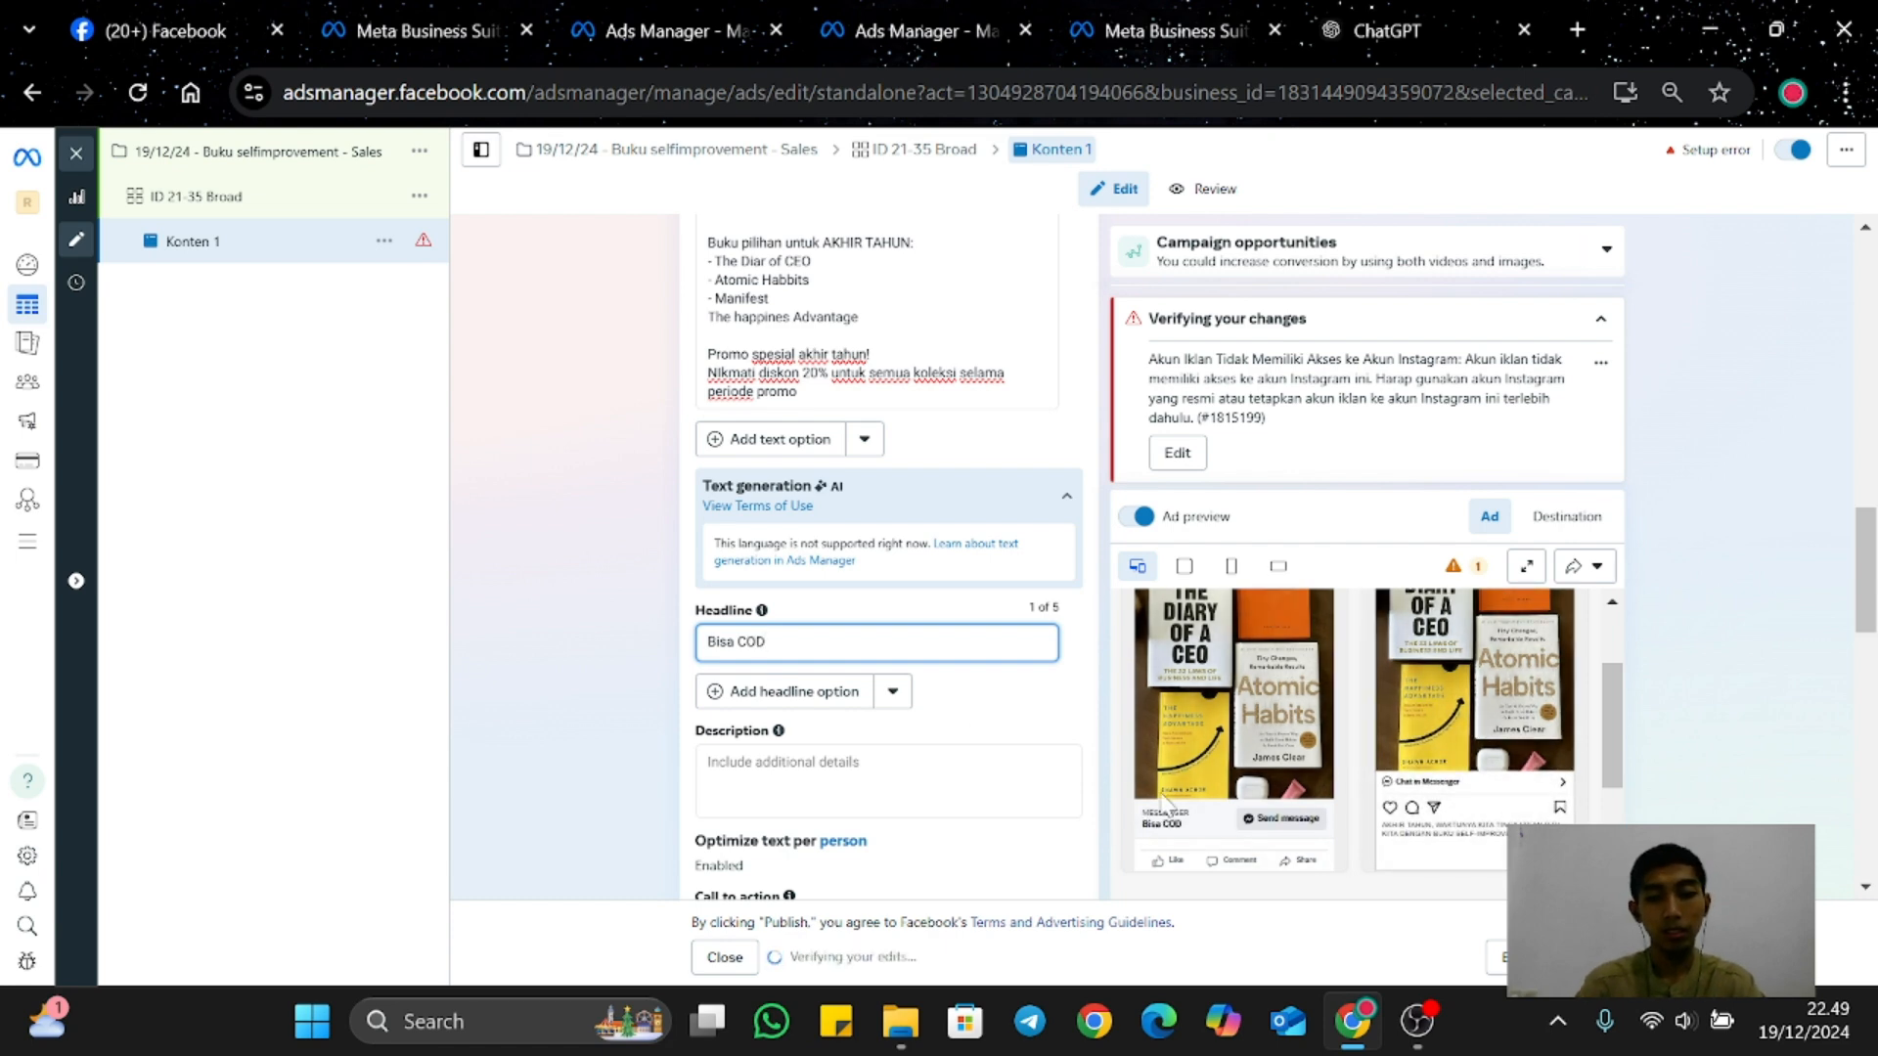
{"action": "scroll", "coordinate": [741, 597], "scroll_direction": "down", "scroll_amount": 2}
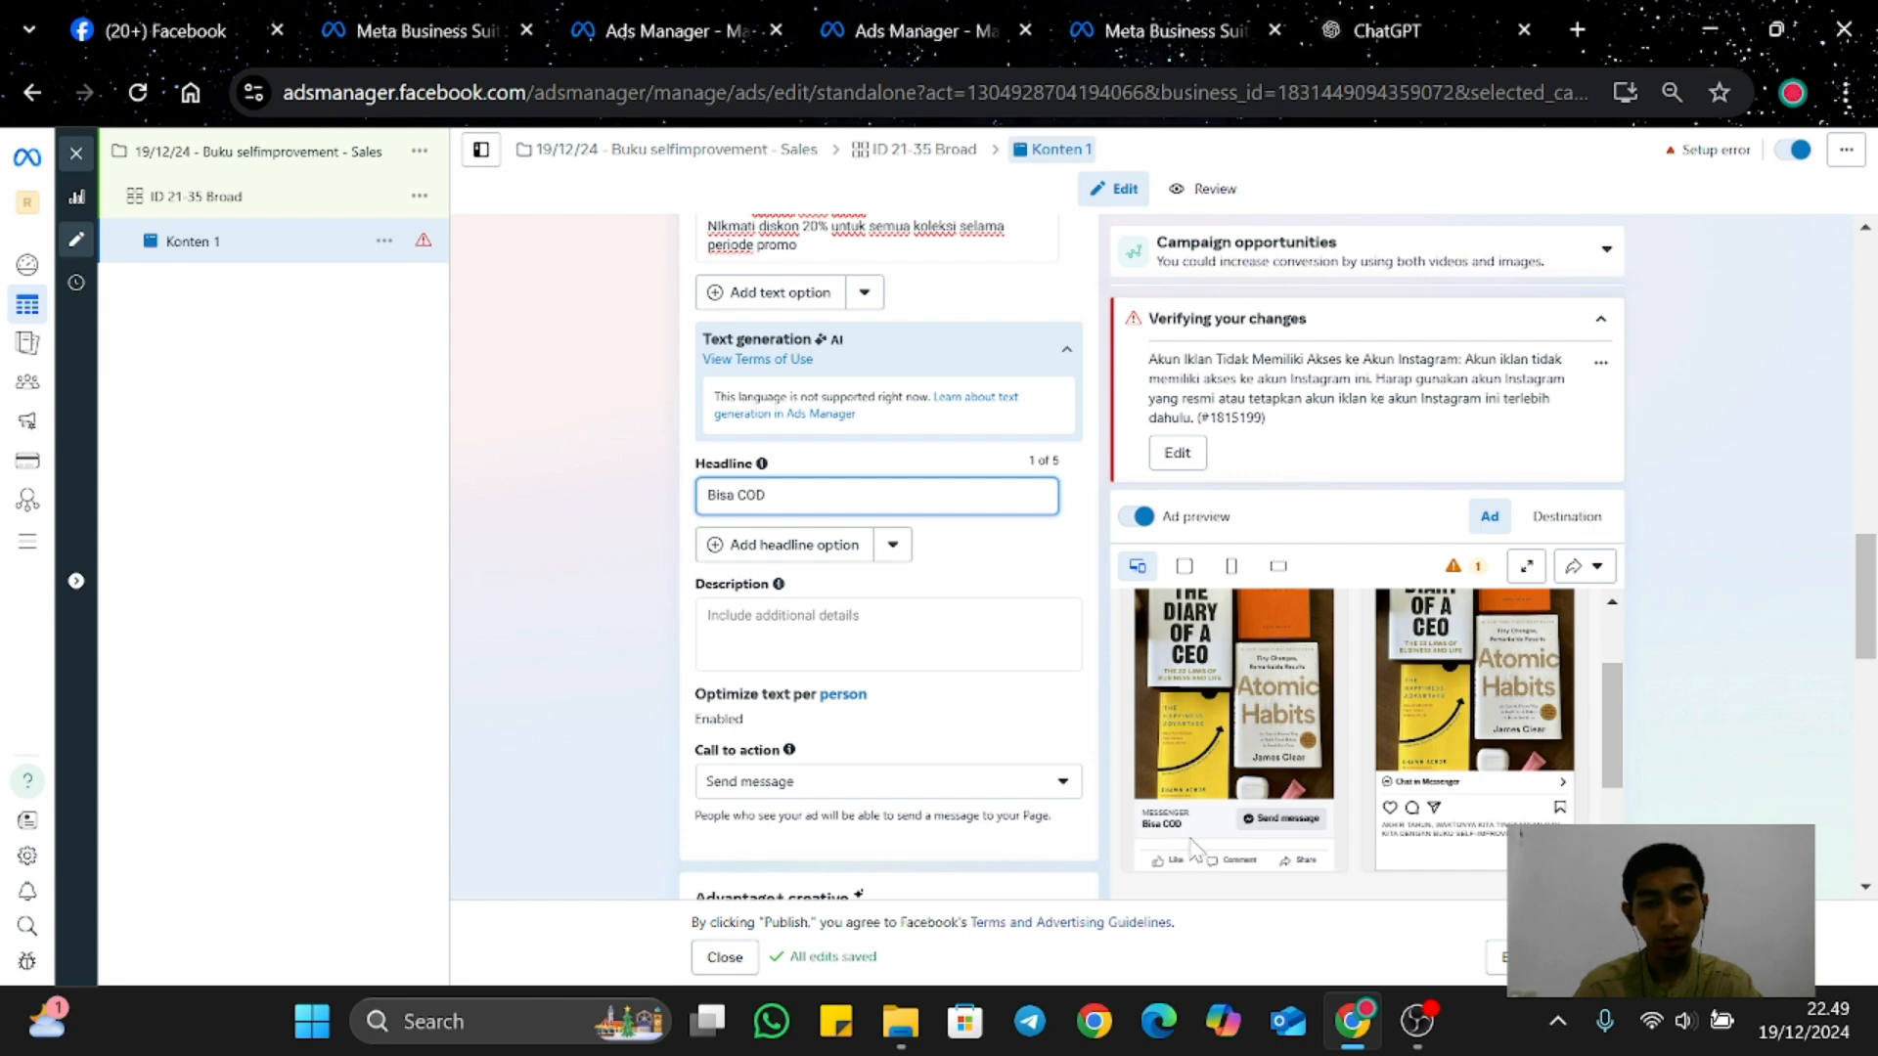
Step: Try Book now as the ad's call to action and switch it back to Send message
{"action": "scroll", "coordinate": [1244, 714], "scroll_direction": "up", "scroll_amount": 2}
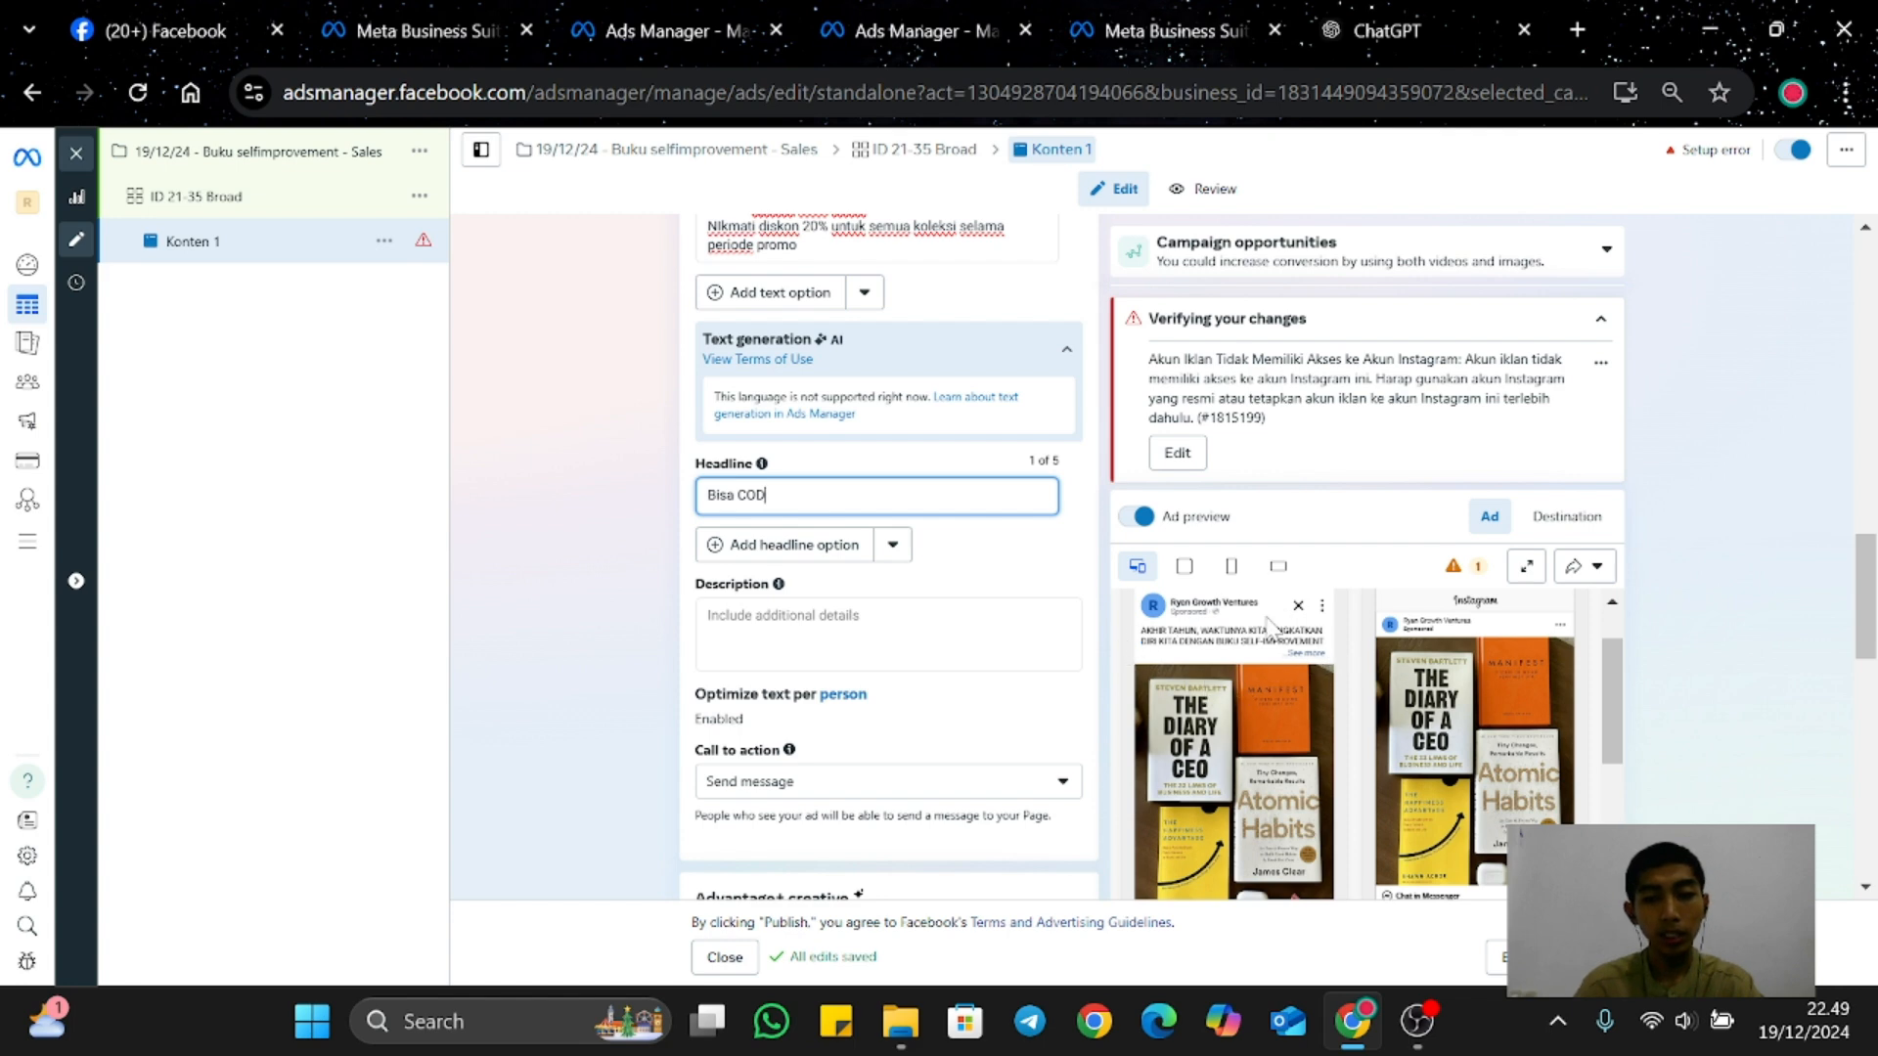
{"action": "scroll", "coordinate": [888, 548], "scroll_direction": "down", "scroll_amount": 3}
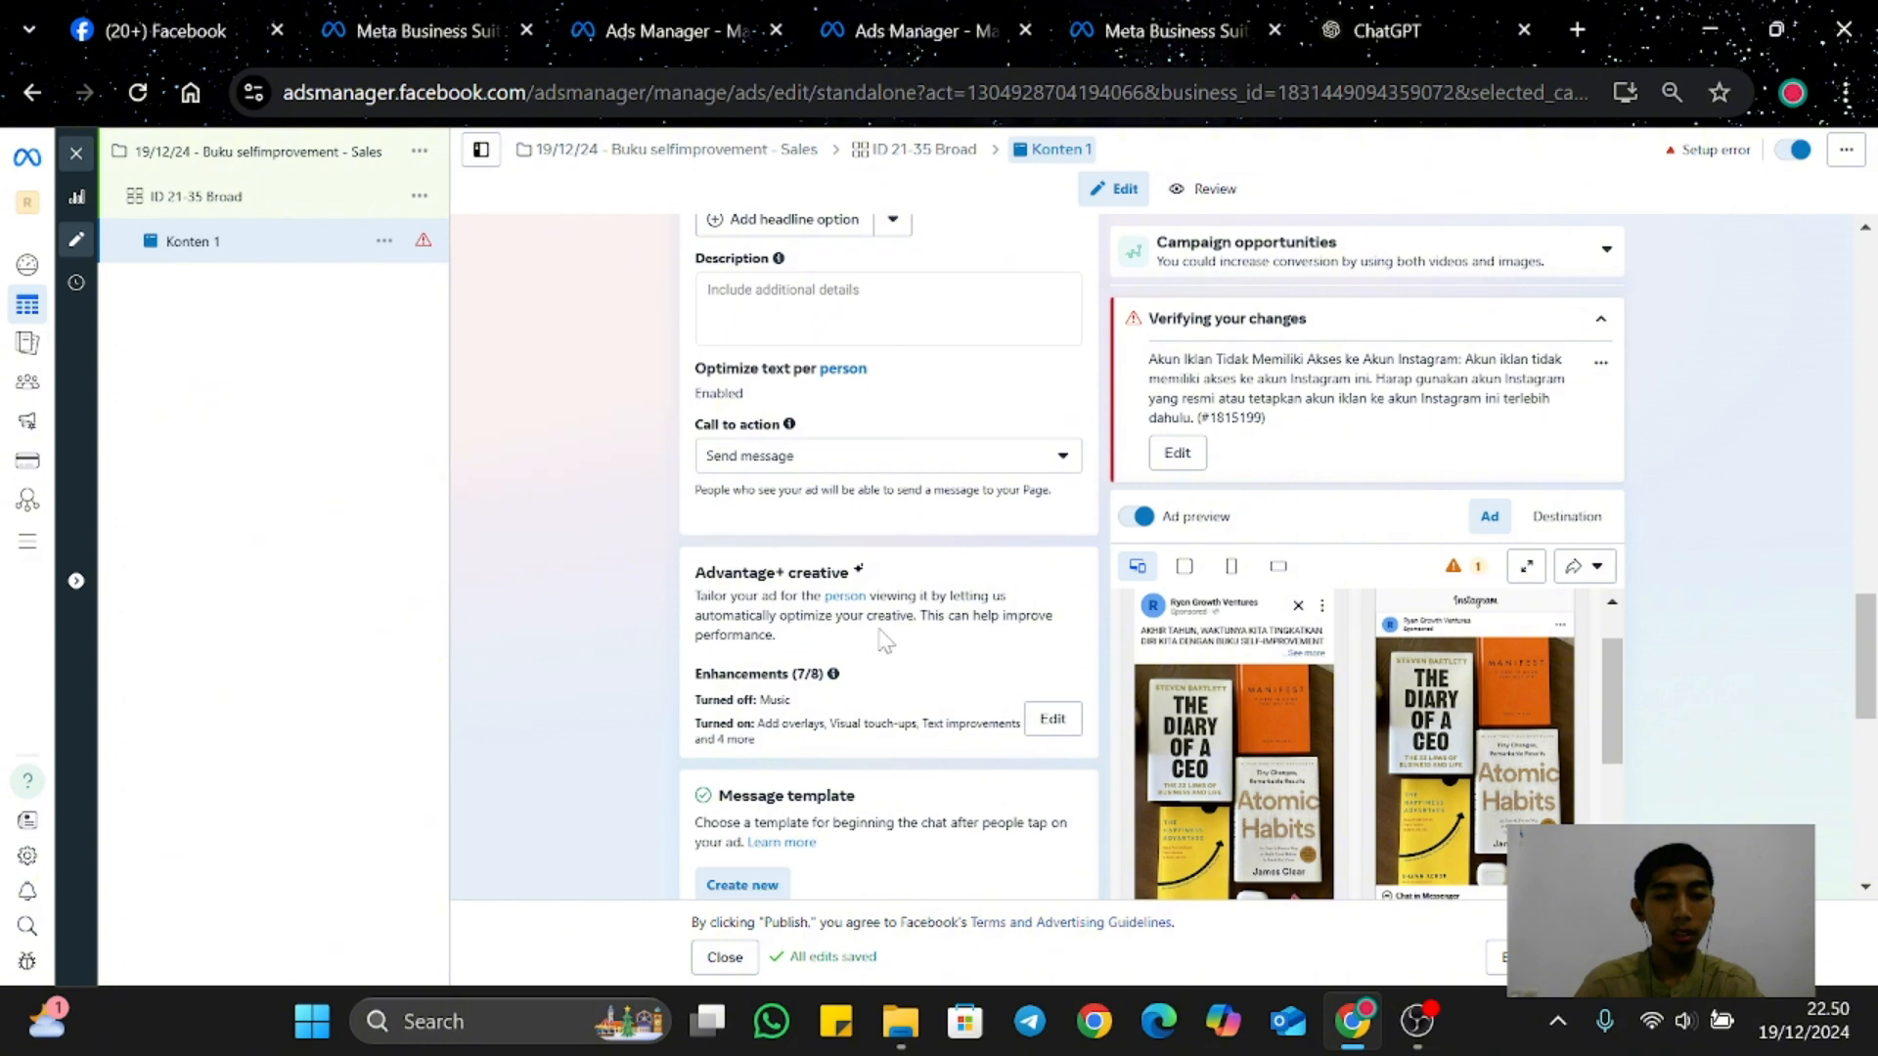
{"action": "left_click", "coordinate": [1062, 459]}
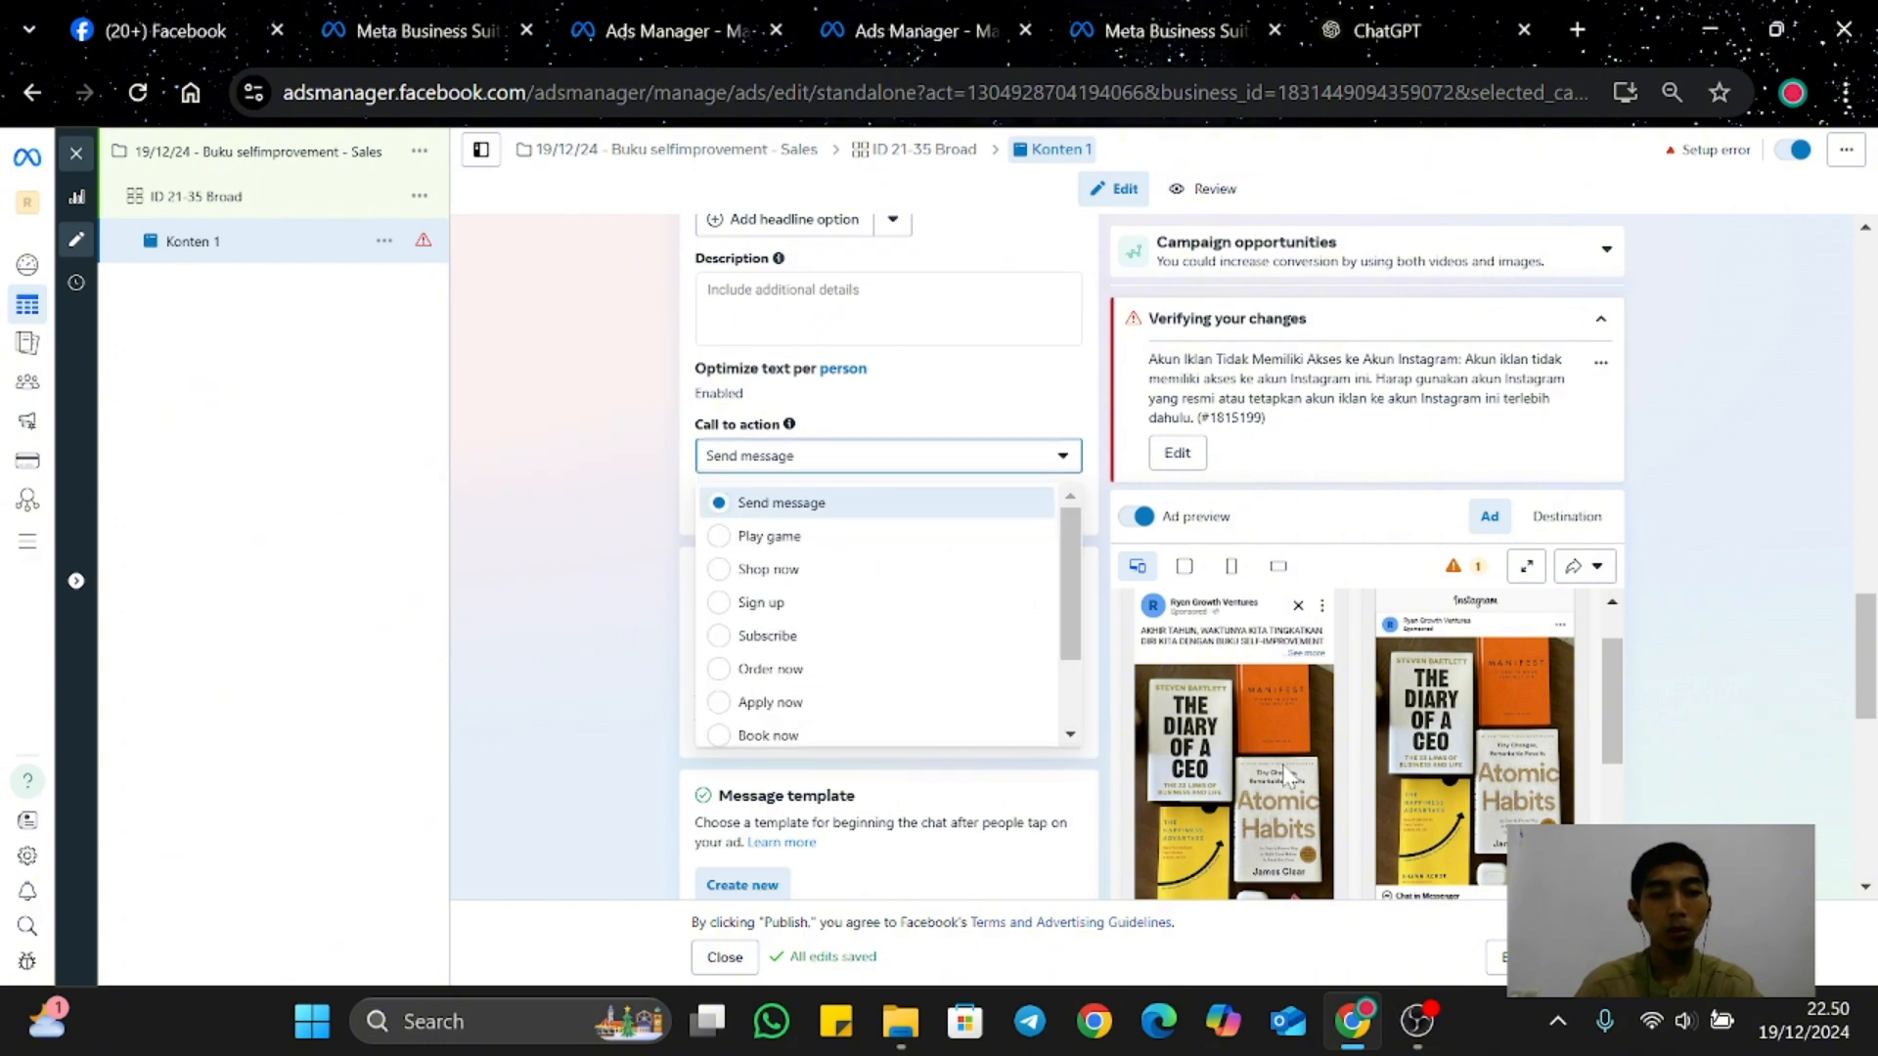
{"action": "scroll", "coordinate": [1289, 783], "scroll_direction": "down", "scroll_amount": 2}
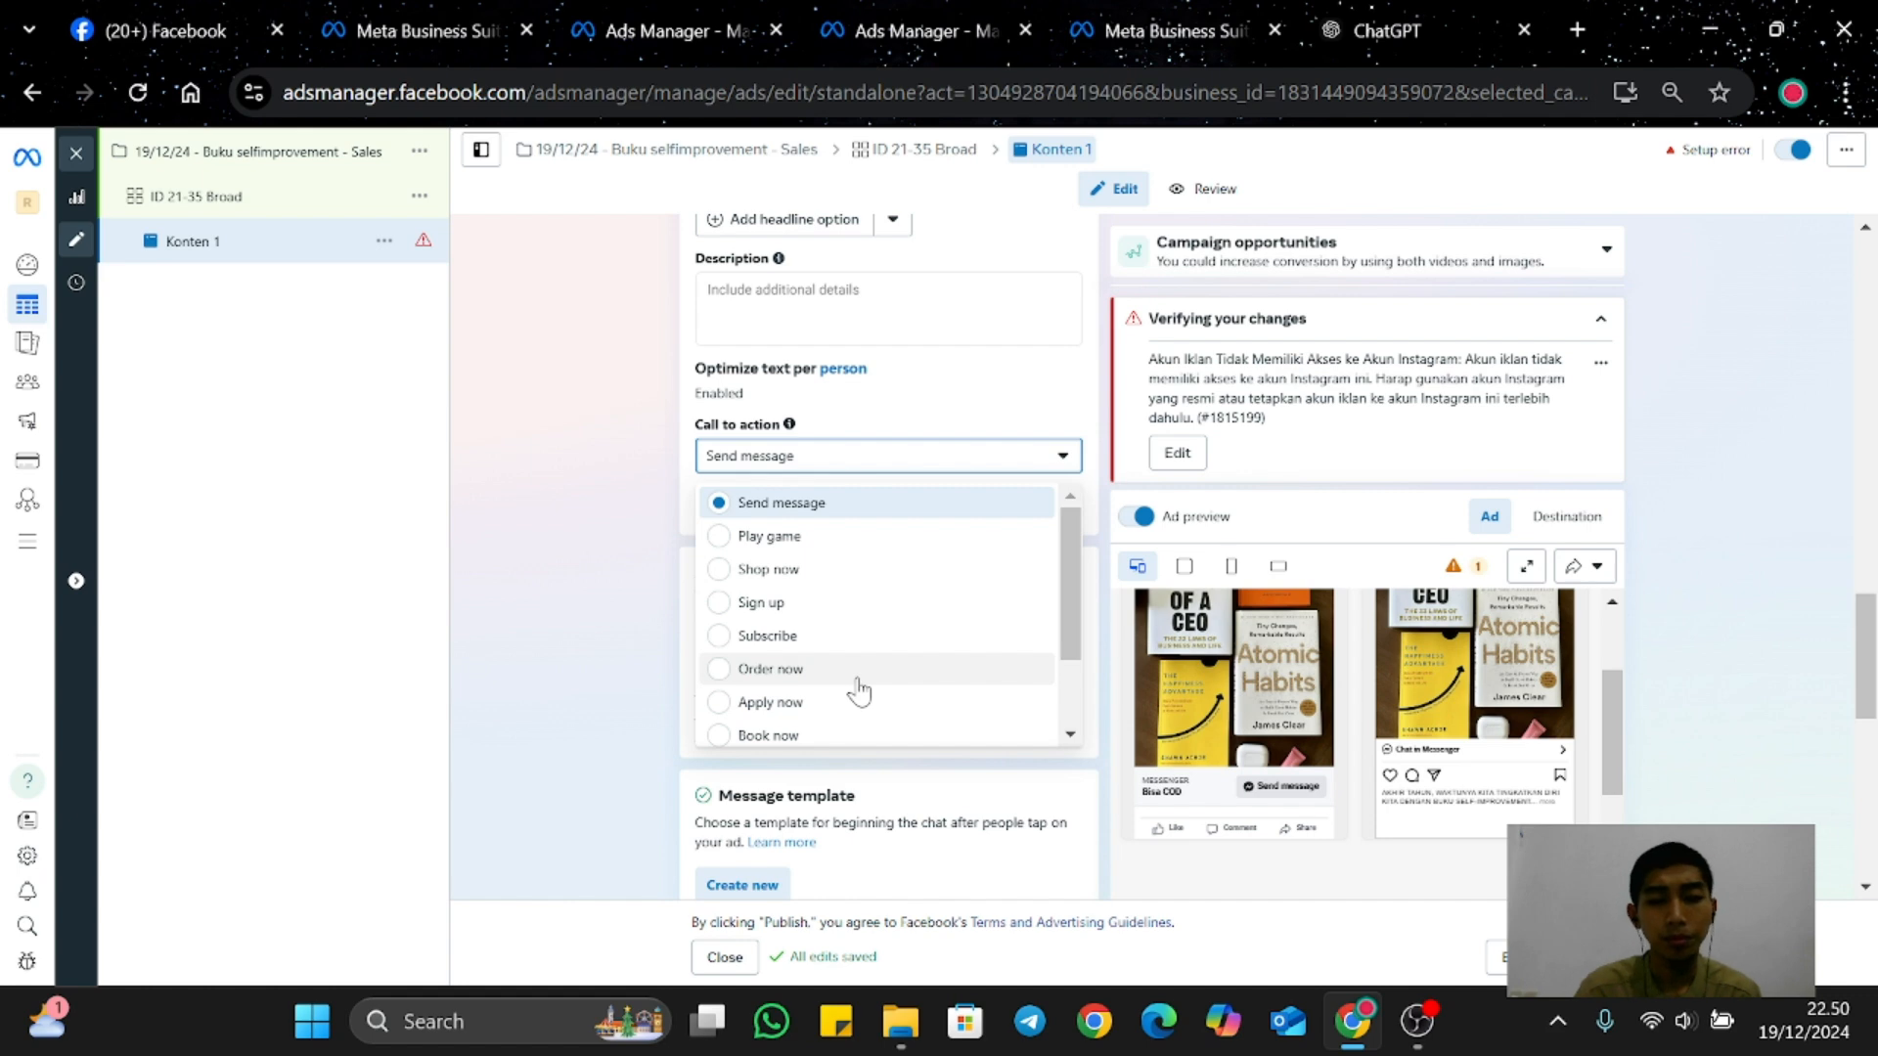
{"action": "scroll", "coordinate": [859, 692], "scroll_direction": "down", "scroll_amount": 2}
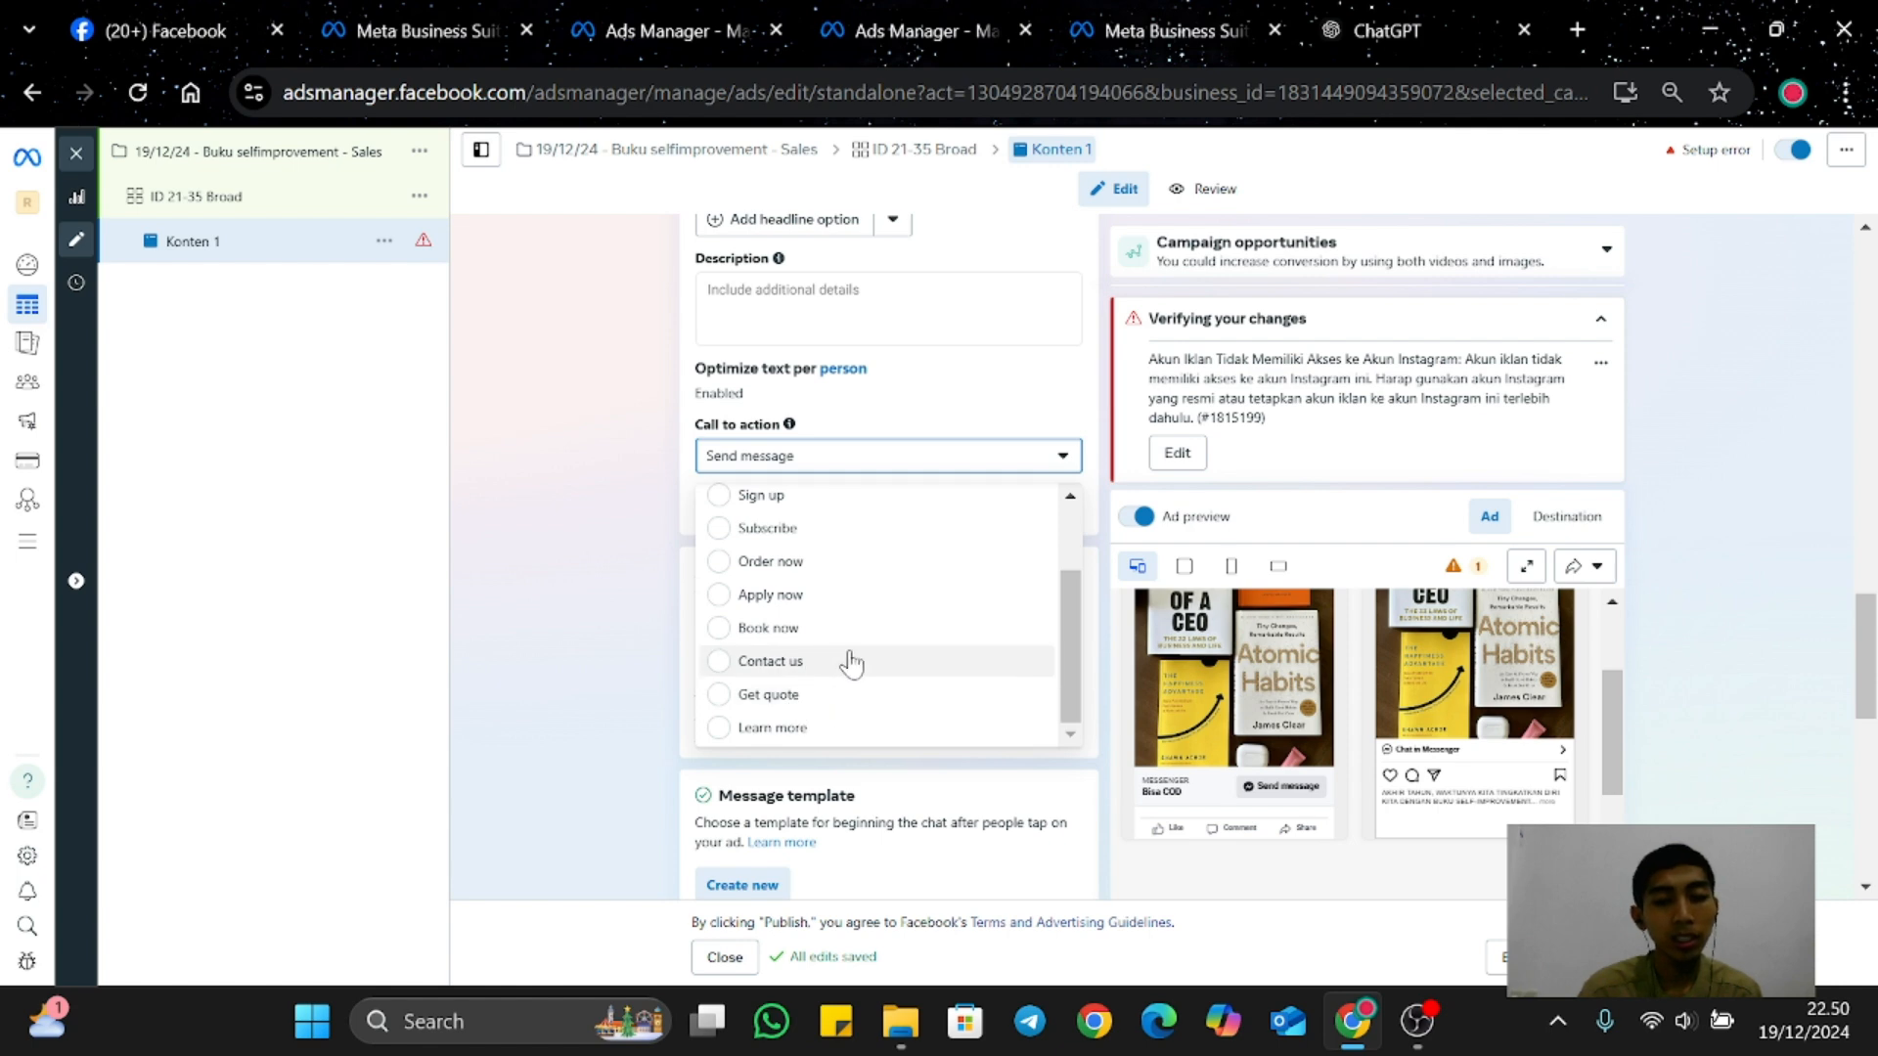
{"action": "left_click", "coordinate": [773, 627]}
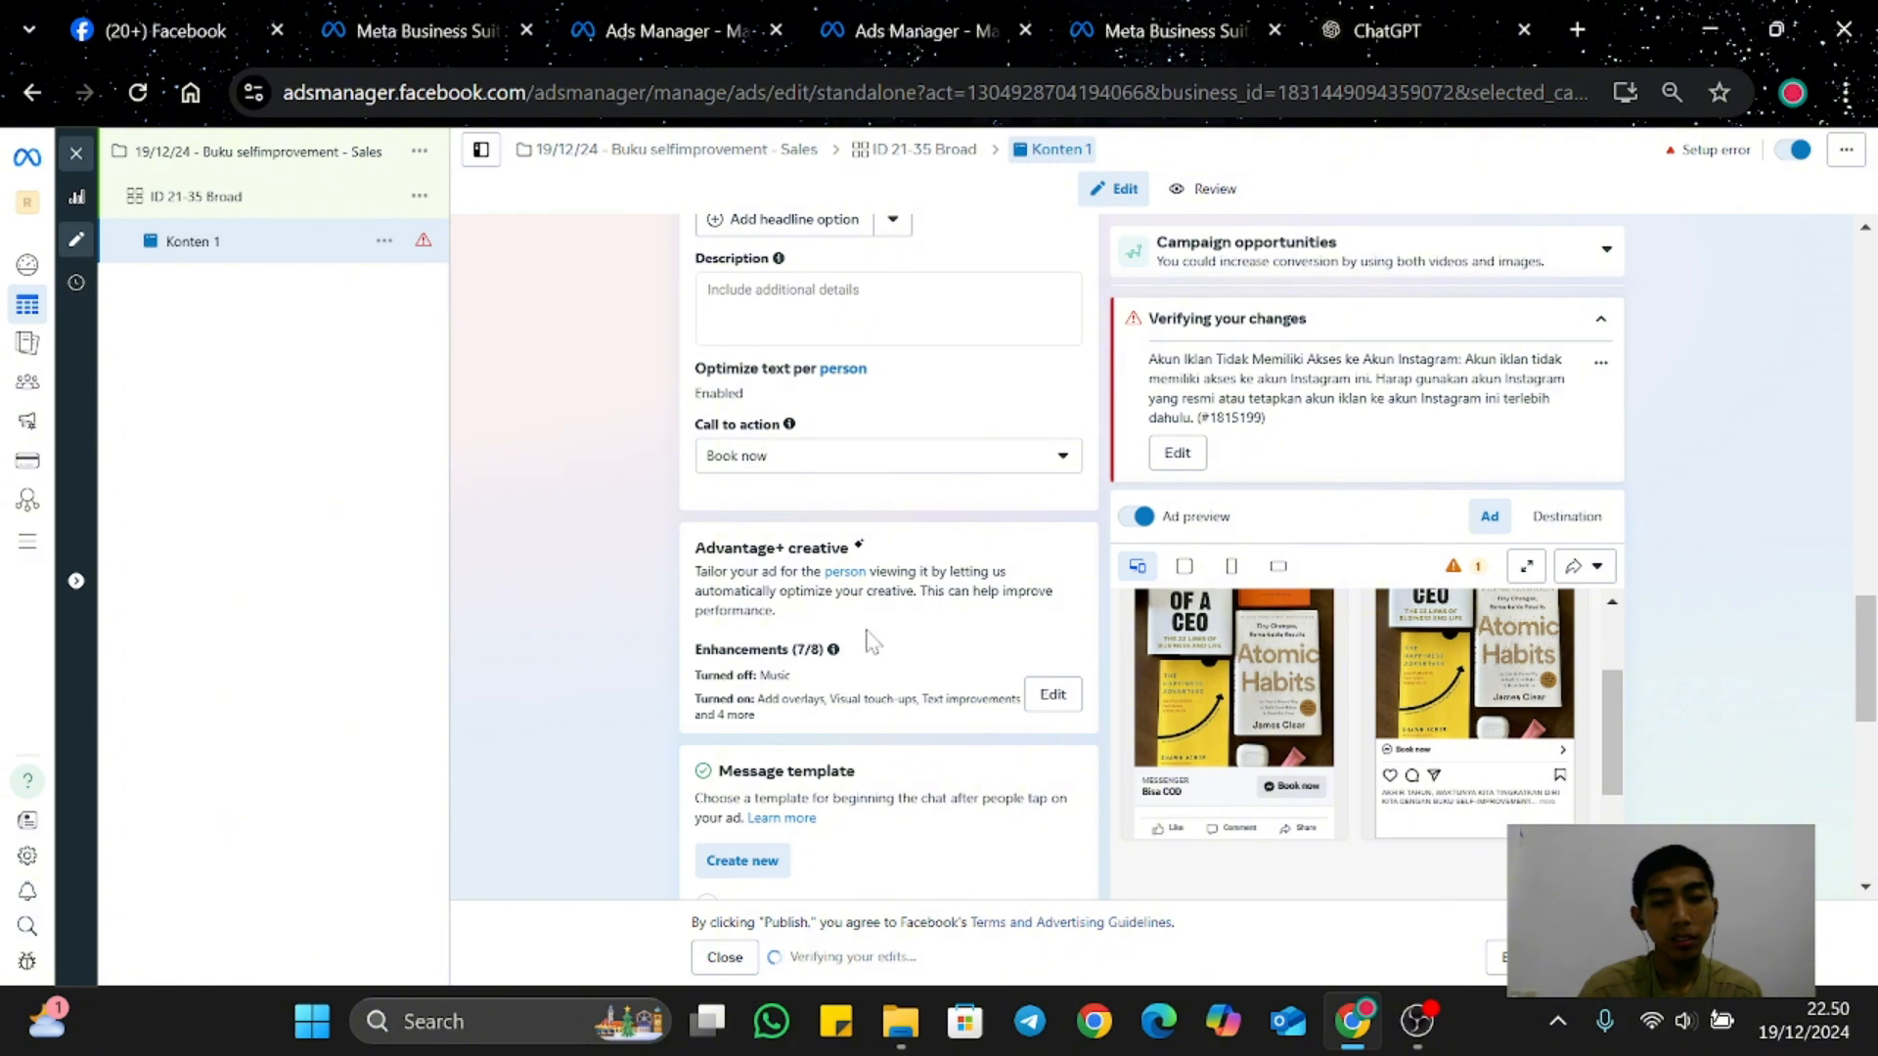
{"action": "left_click", "coordinate": [885, 462]}
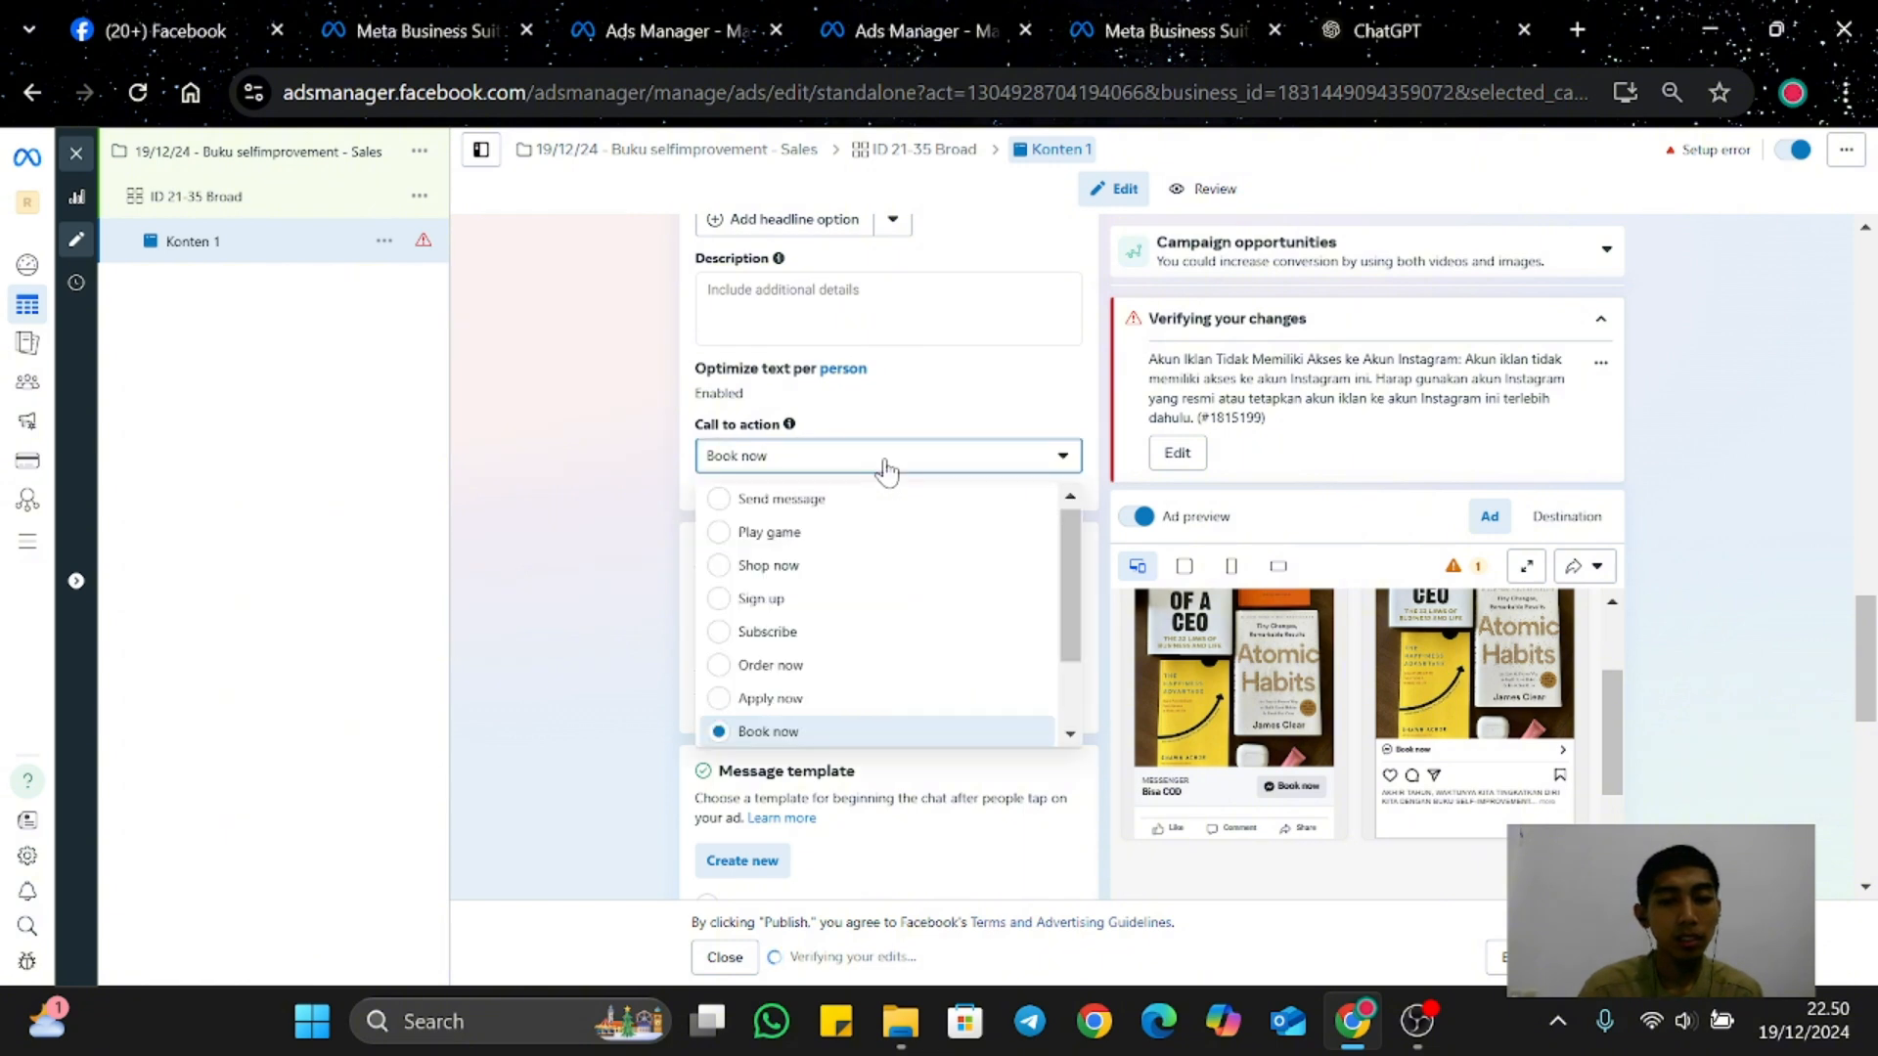
{"action": "left_click", "coordinate": [829, 504]}
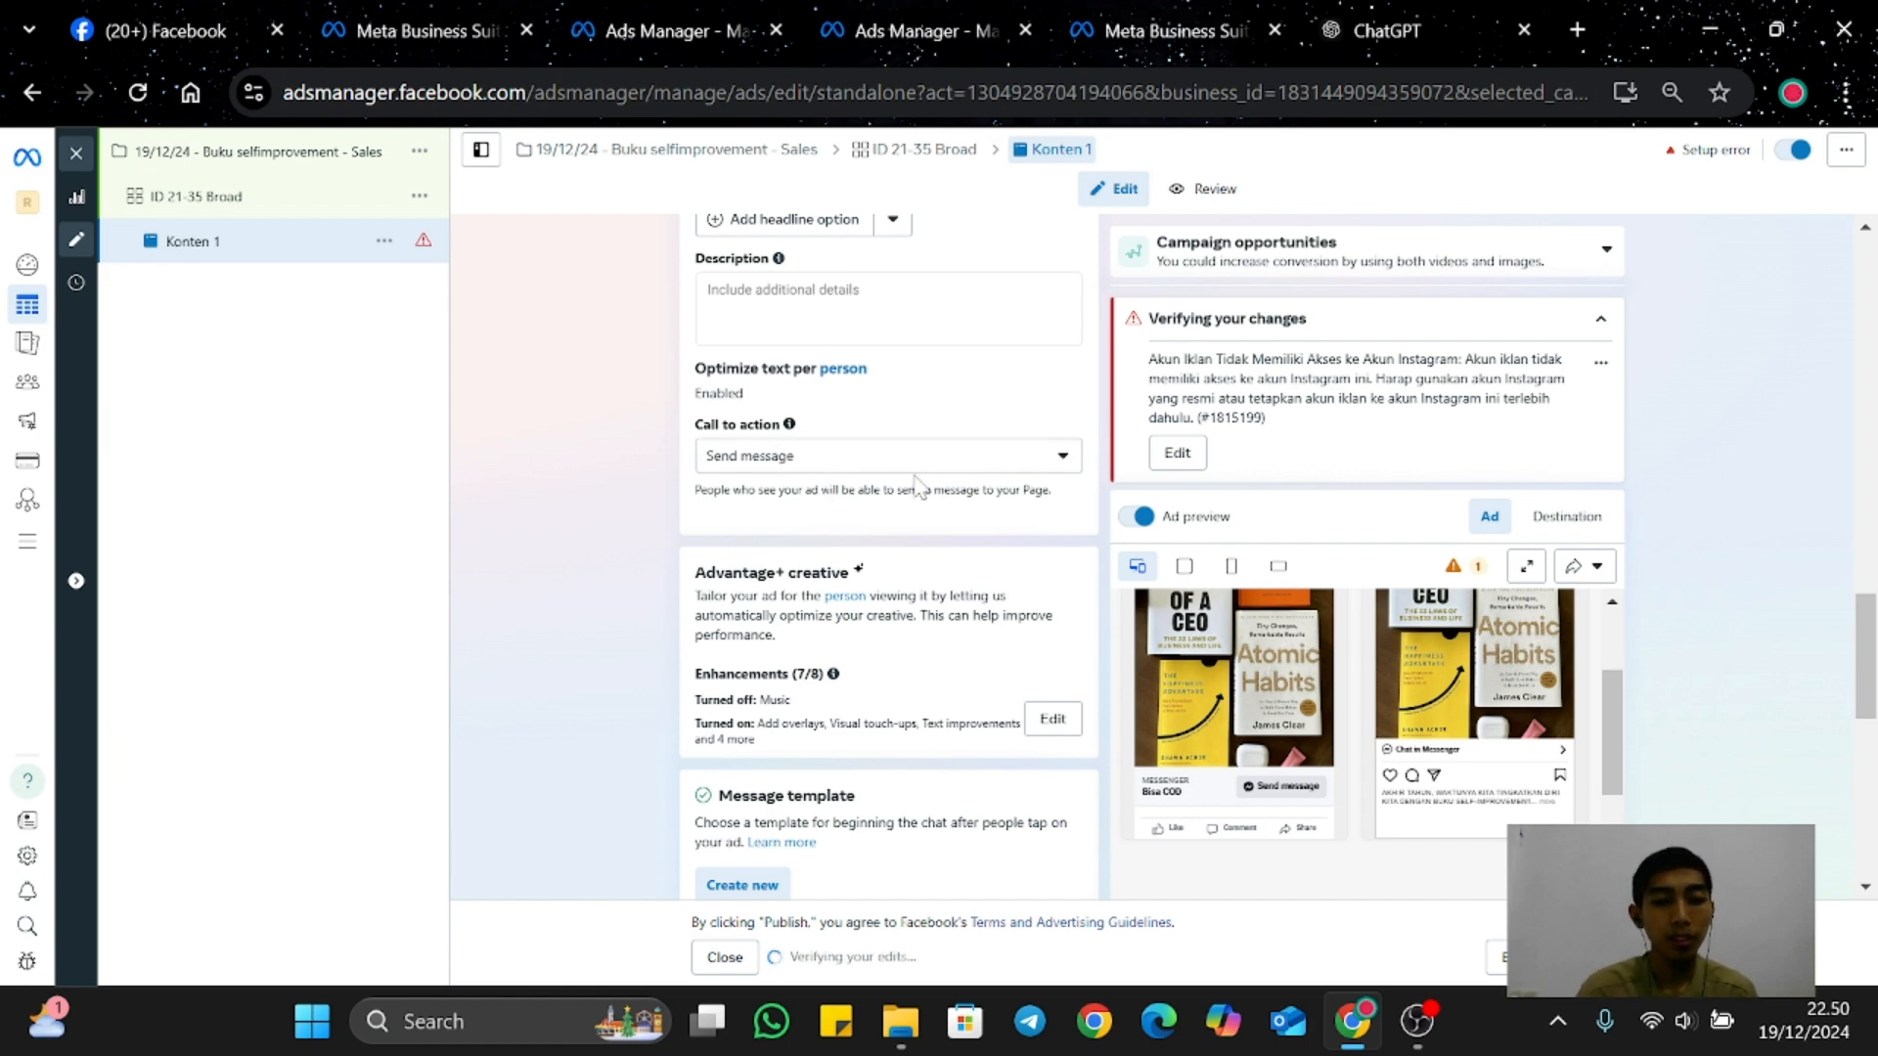
Step: Set the ad's call to action to Order now
{"action": "left_click", "coordinate": [939, 457]}
{"action": "scroll", "coordinate": [828, 565], "scroll_direction": "down", "scroll_amount": 1}
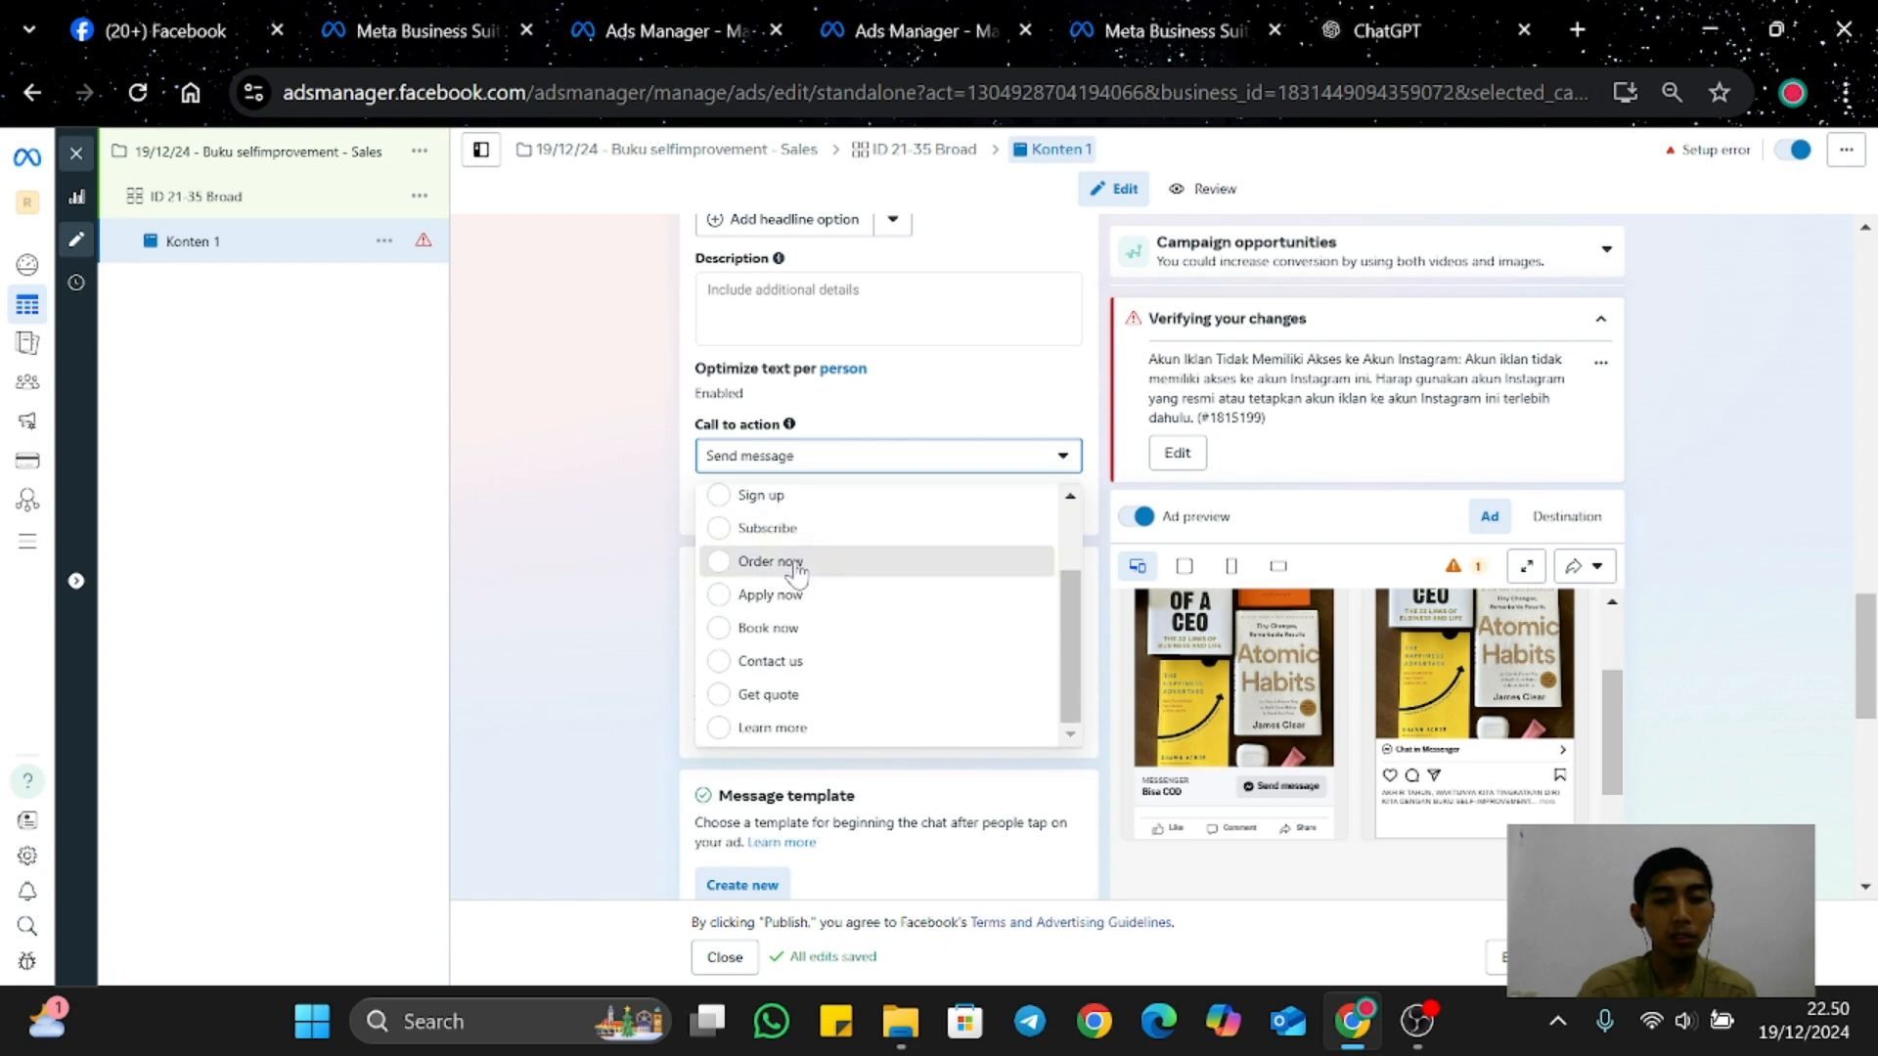
{"action": "left_click", "coordinate": [797, 570]}
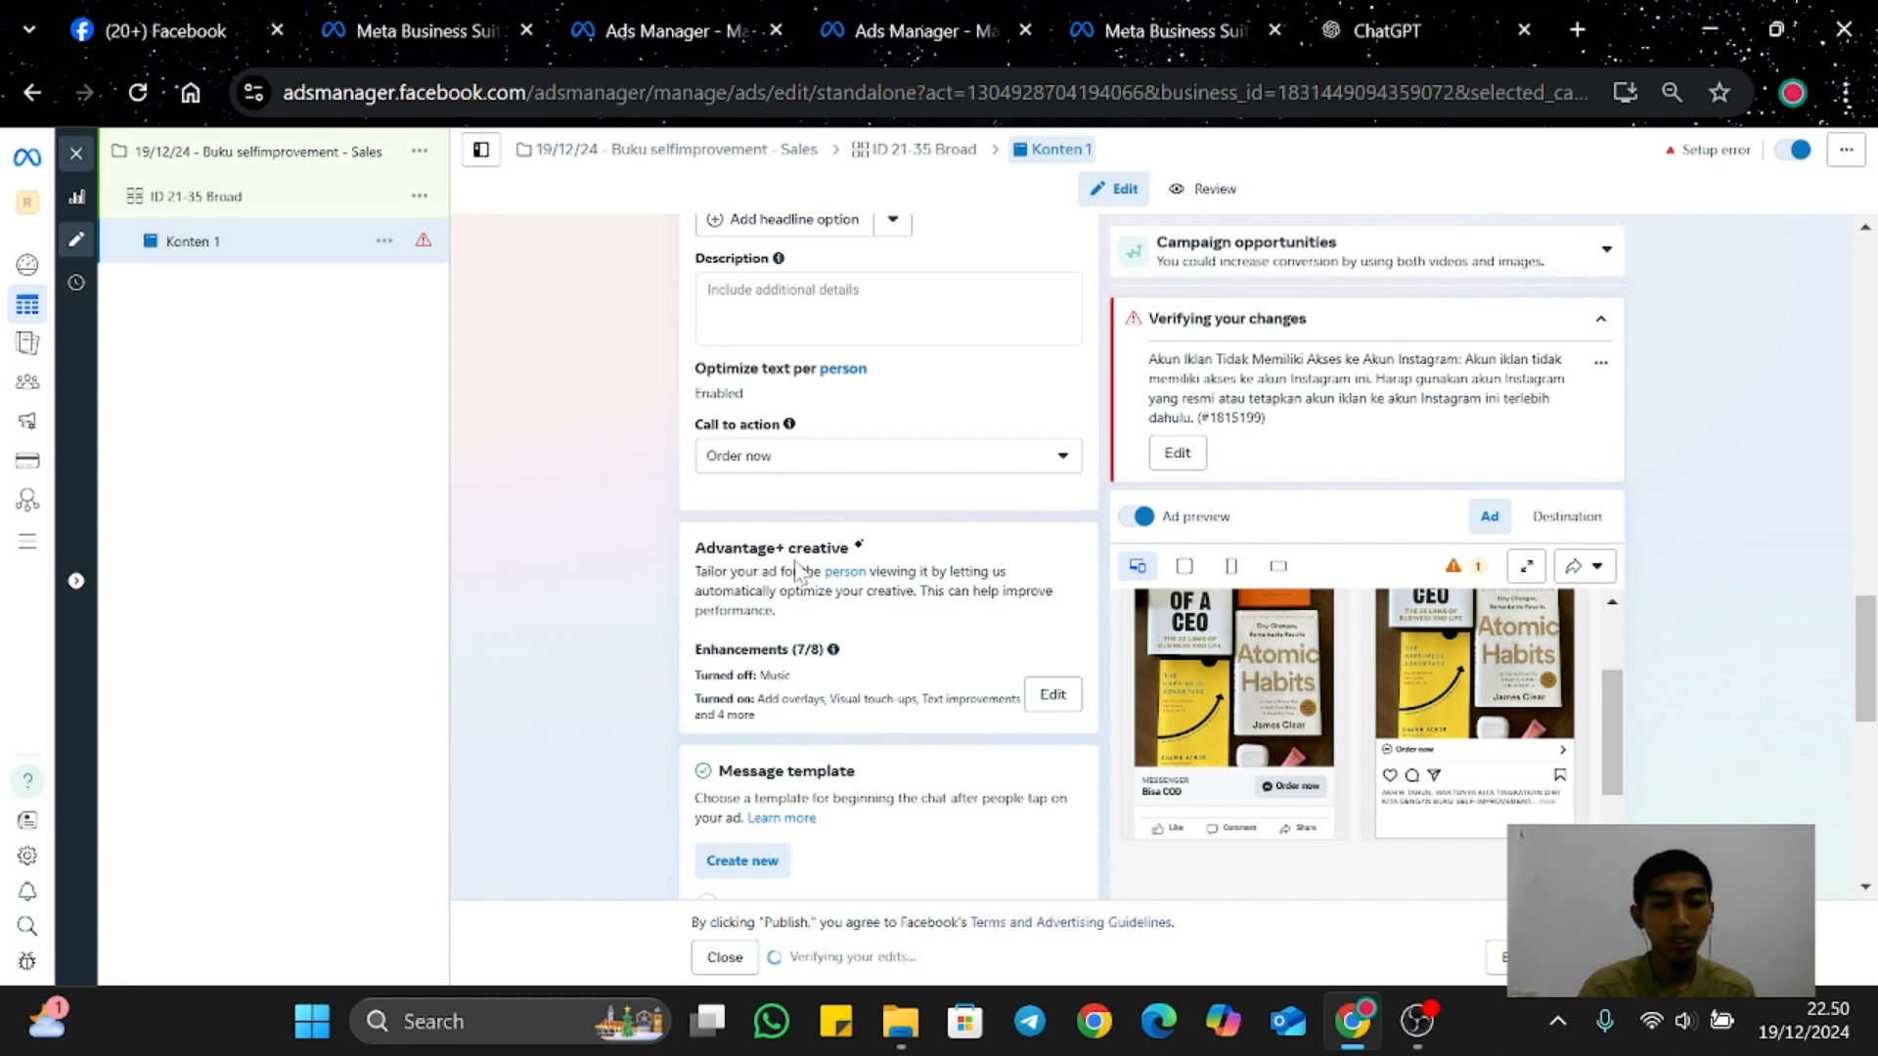
Step: Enable tracking of website events and offline events for the ad
{"action": "scroll", "coordinate": [841, 749], "scroll_direction": "down", "scroll_amount": 1}
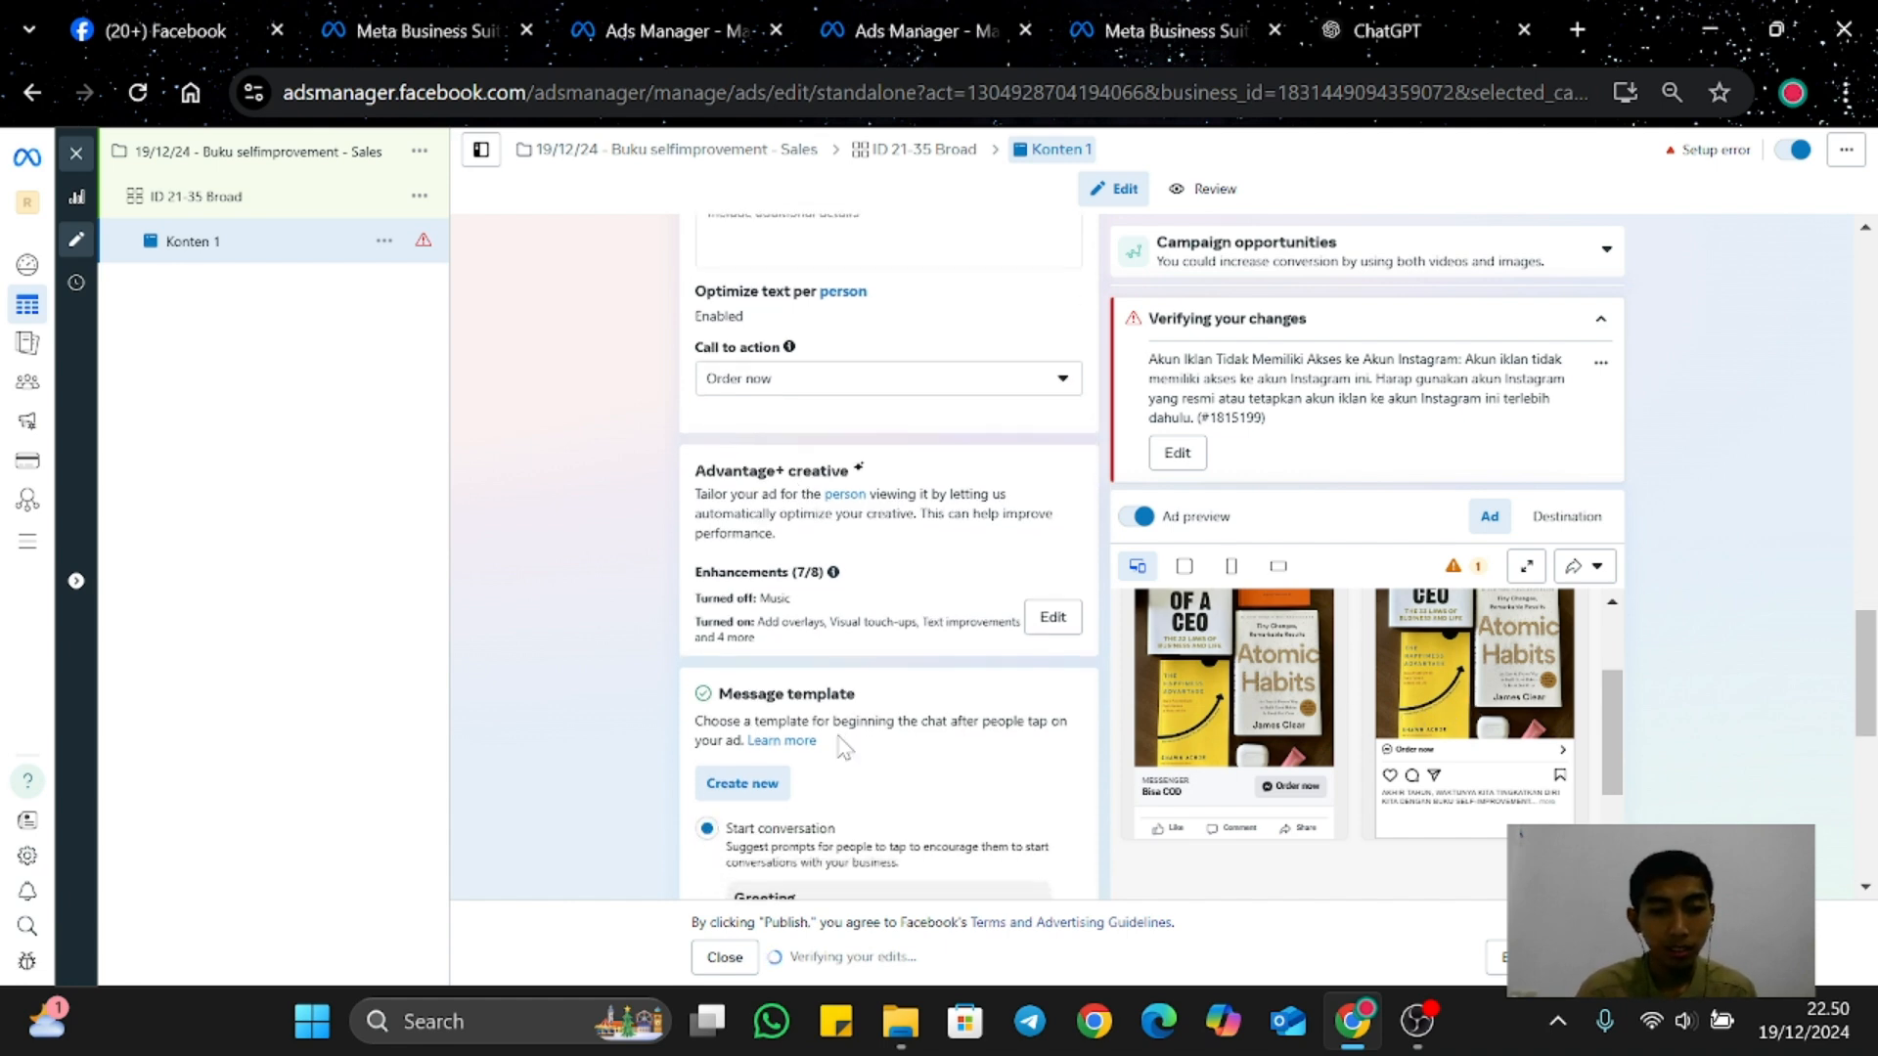
{"action": "scroll", "coordinate": [841, 749], "scroll_direction": "down", "scroll_amount": 2}
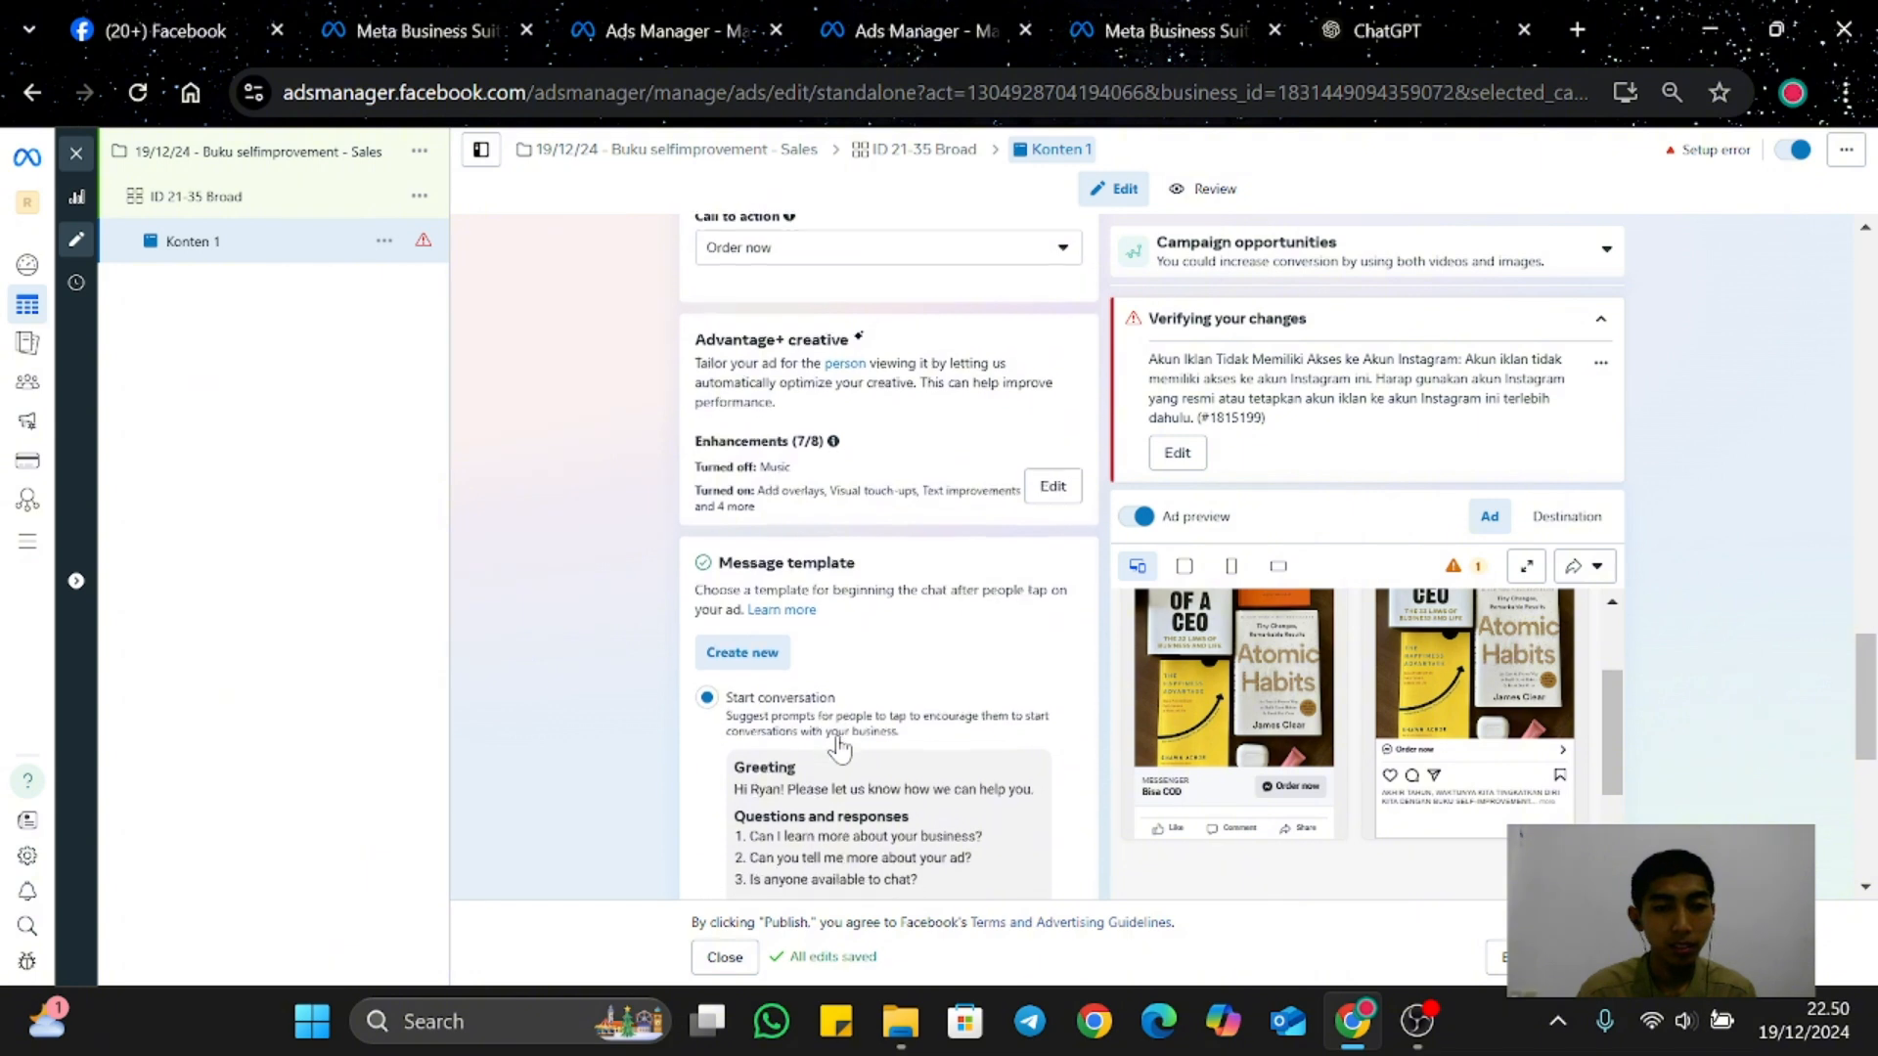
{"action": "scroll", "coordinate": [839, 748], "scroll_direction": "down", "scroll_amount": 5}
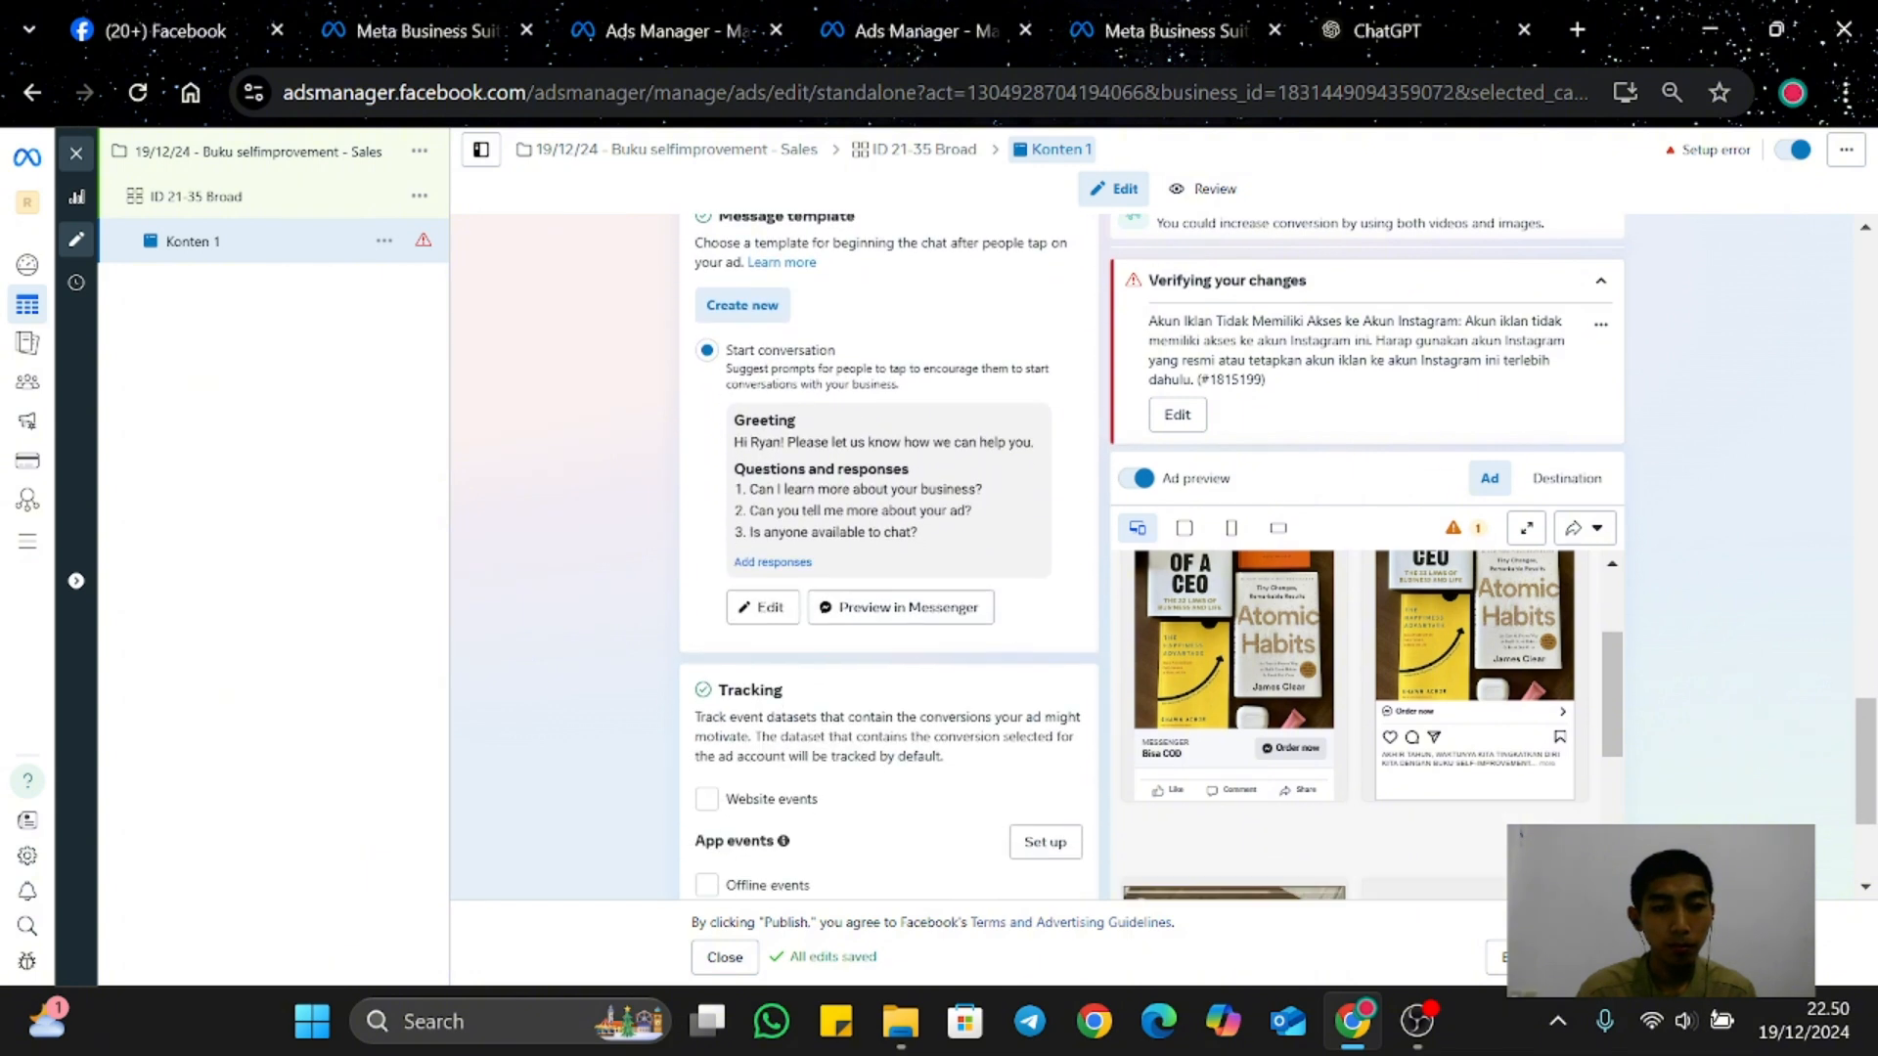
{"action": "scroll", "coordinate": [841, 749], "scroll_direction": "down", "scroll_amount": 3}
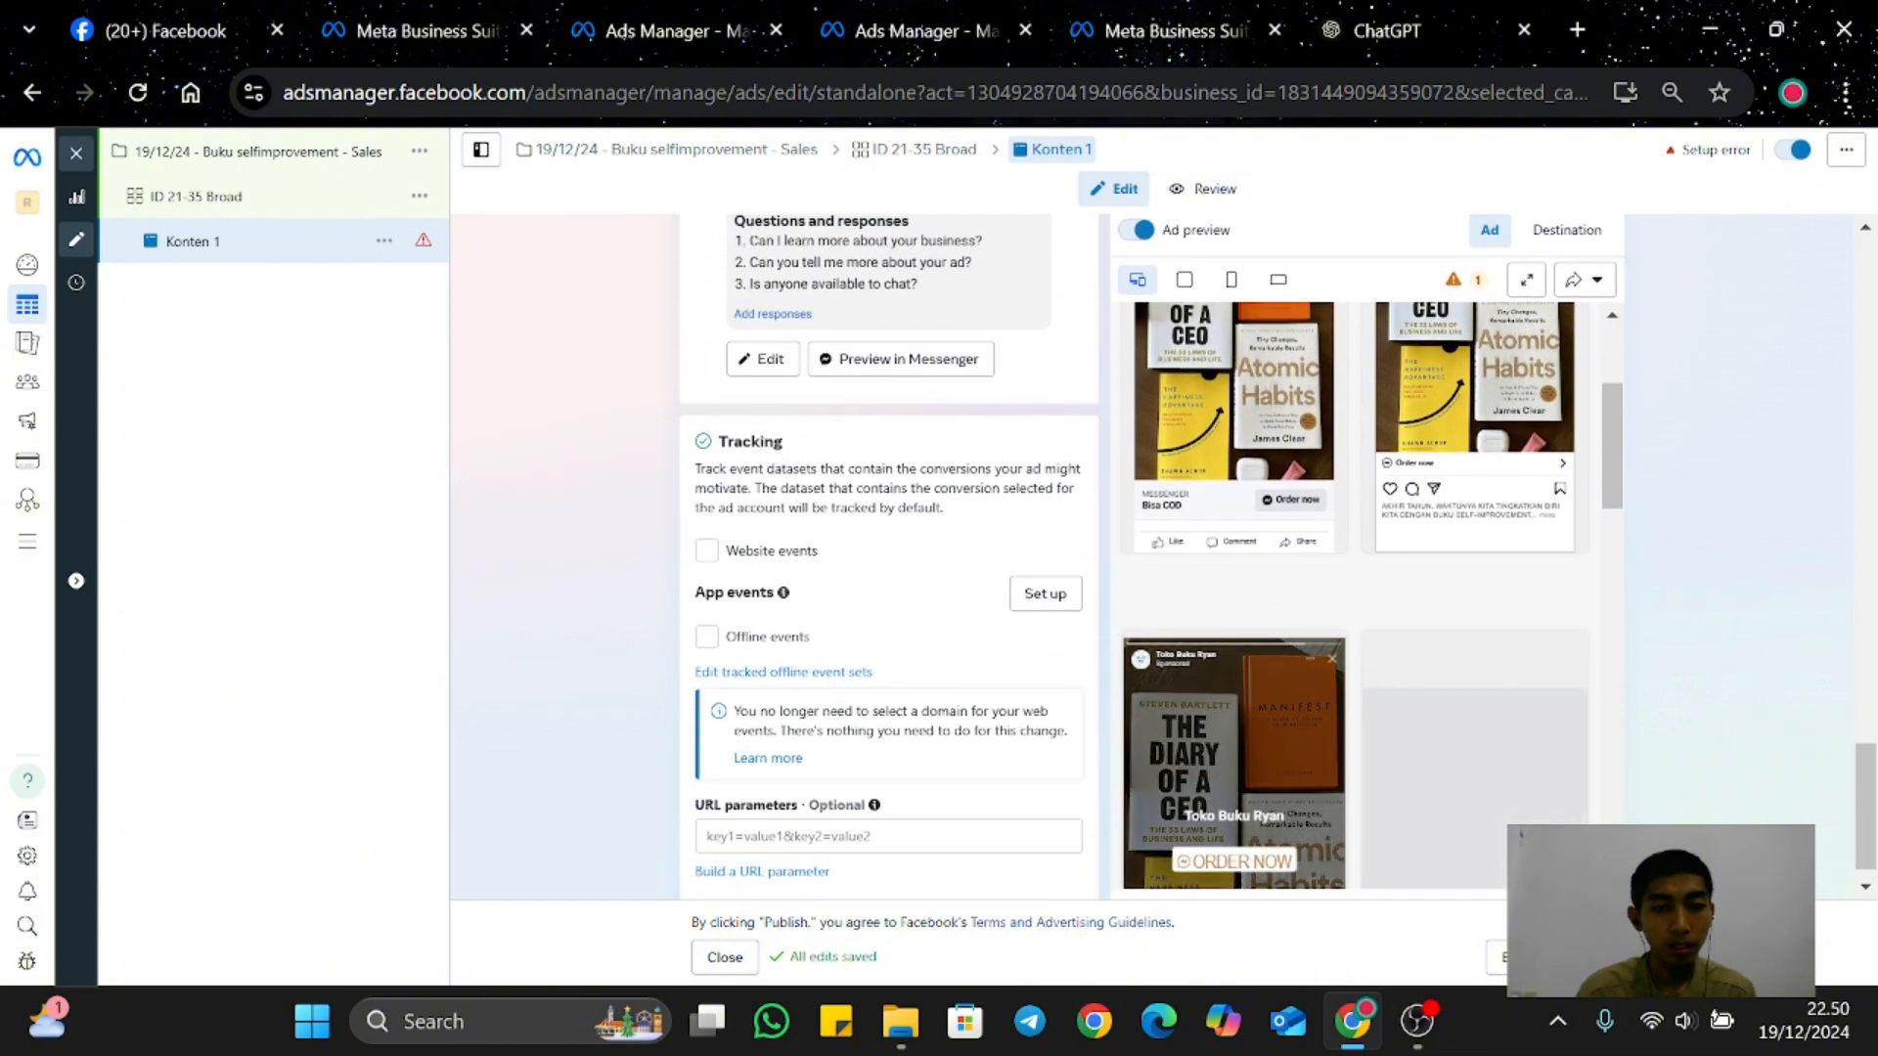
{"action": "scroll", "coordinate": [841, 728], "scroll_direction": "down", "scroll_amount": 1}
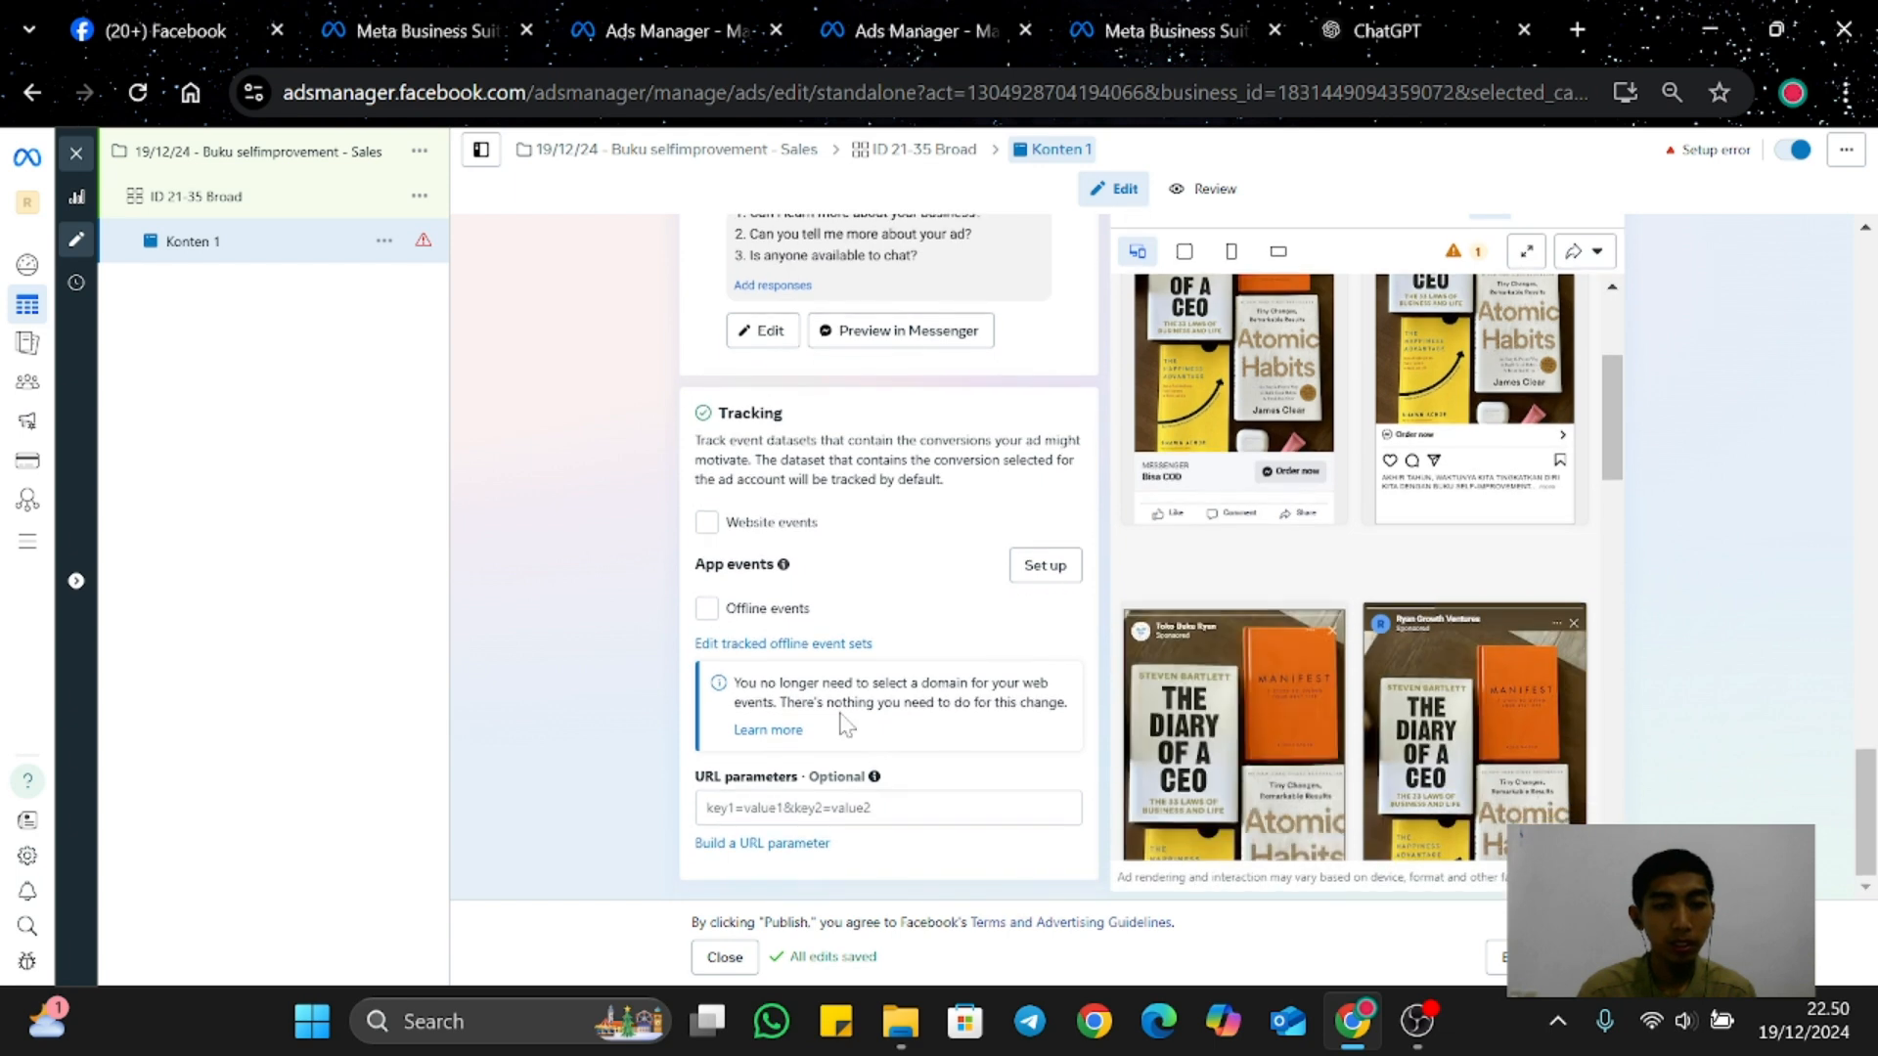
{"action": "left_click", "coordinate": [708, 523]}
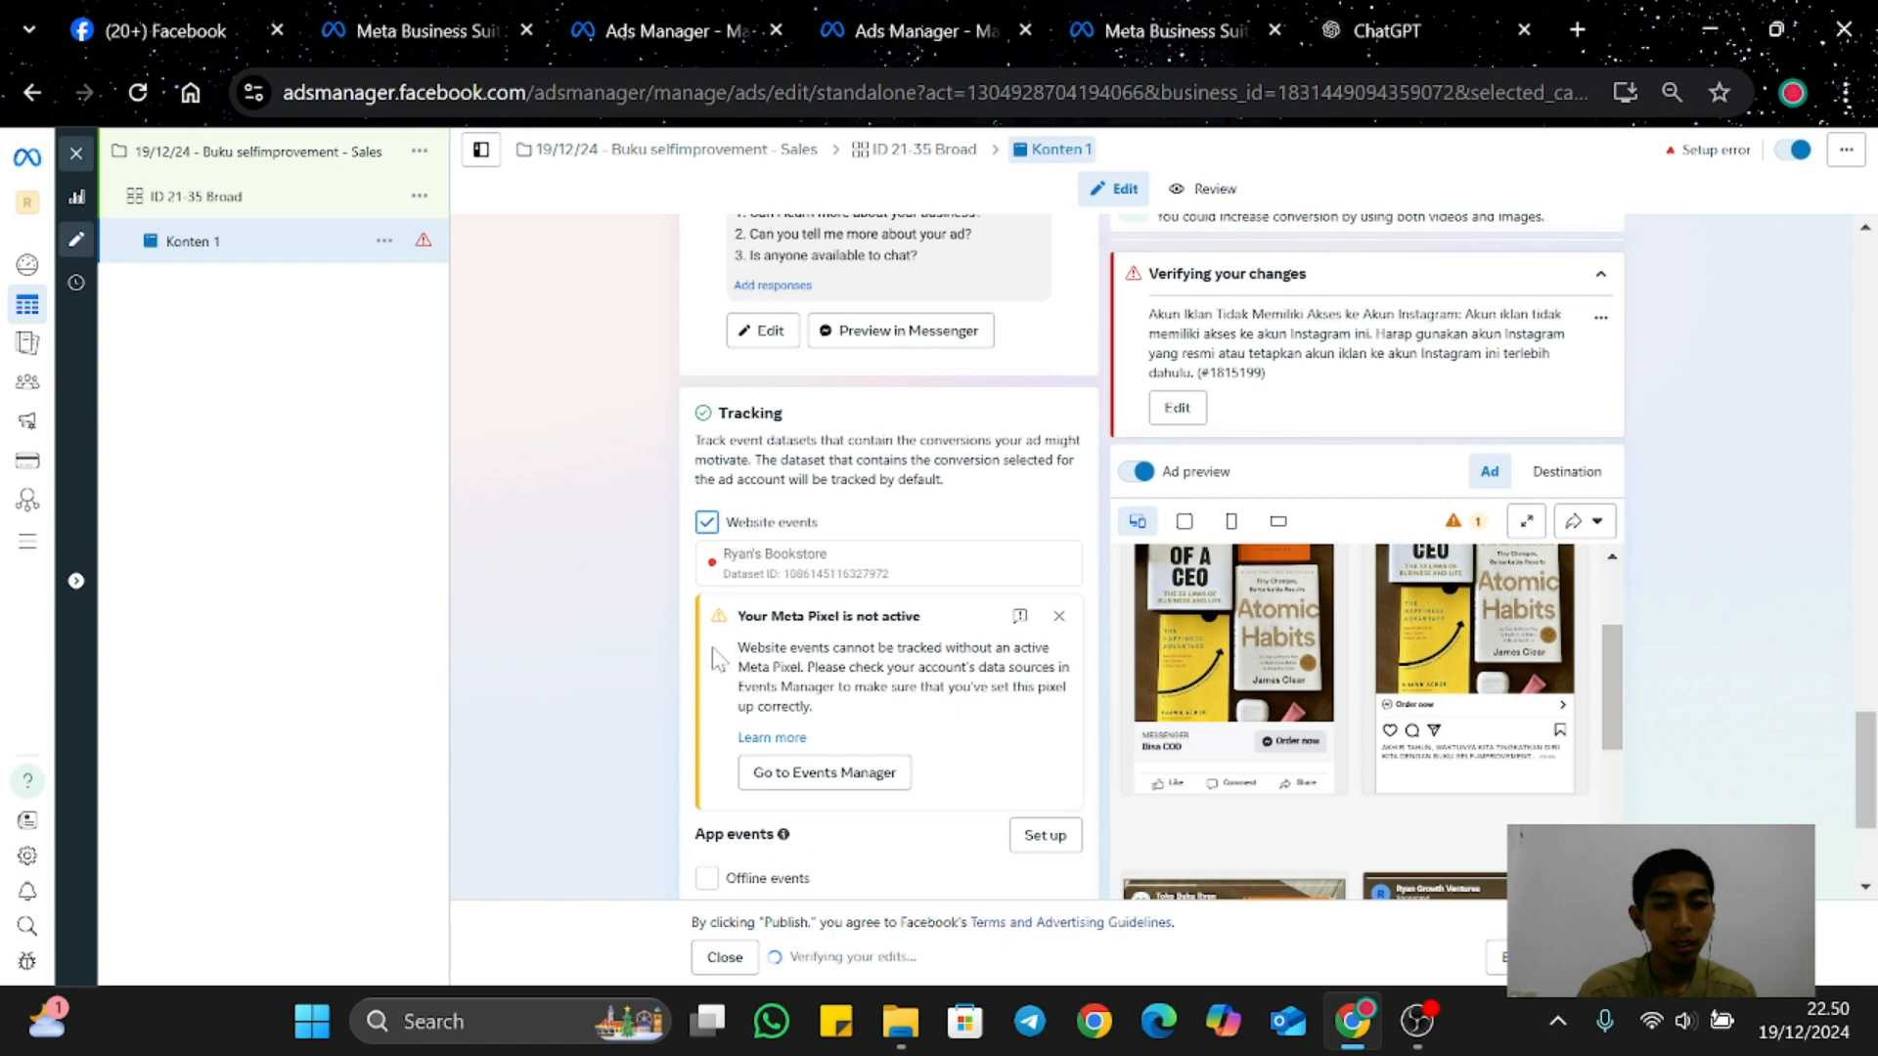
{"action": "scroll", "coordinate": [719, 660], "scroll_direction": "down", "scroll_amount": 1}
{"action": "scroll", "coordinate": [719, 661], "scroll_direction": "down", "scroll_amount": 1}
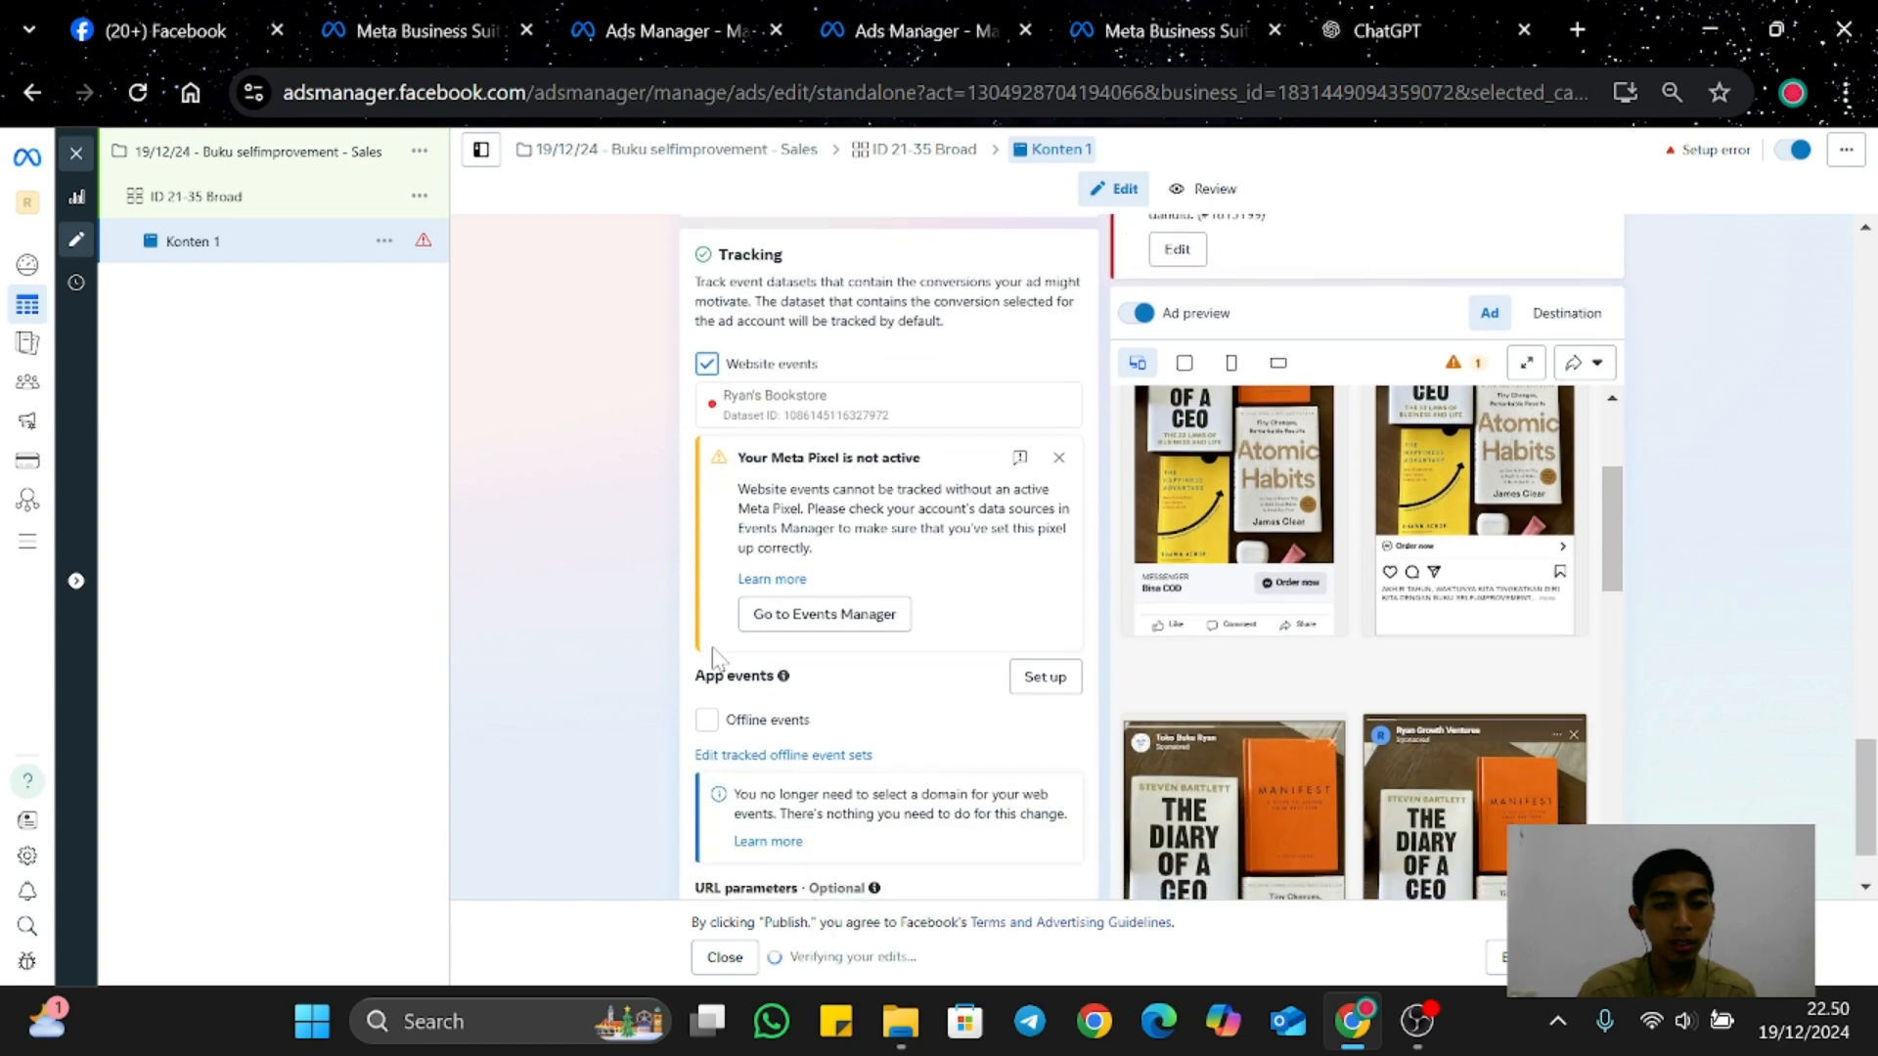
{"action": "left_click", "coordinate": [708, 721]}
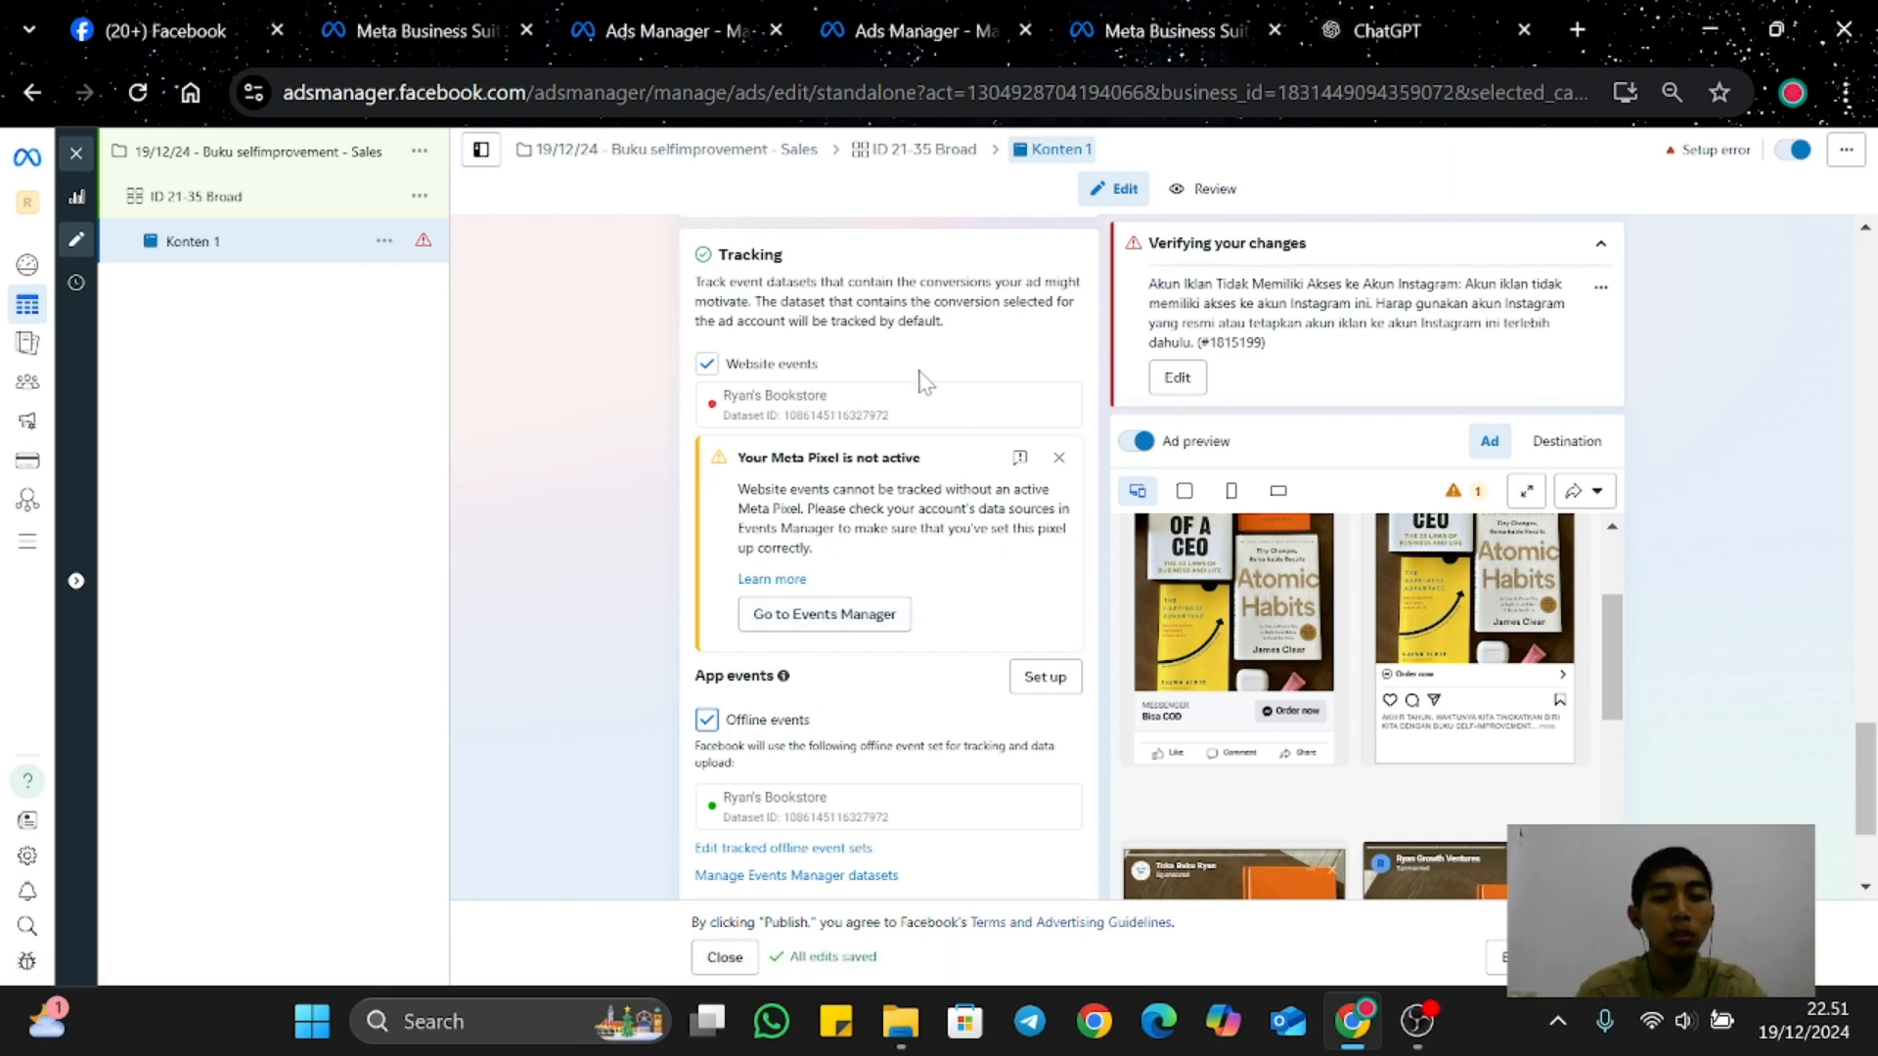
Step: Review all settings of the Konten 1 ad, from name and identity through creative, texts and message template to tracking
{"action": "scroll", "coordinate": [934, 577], "scroll_direction": "down", "scroll_amount": 3}
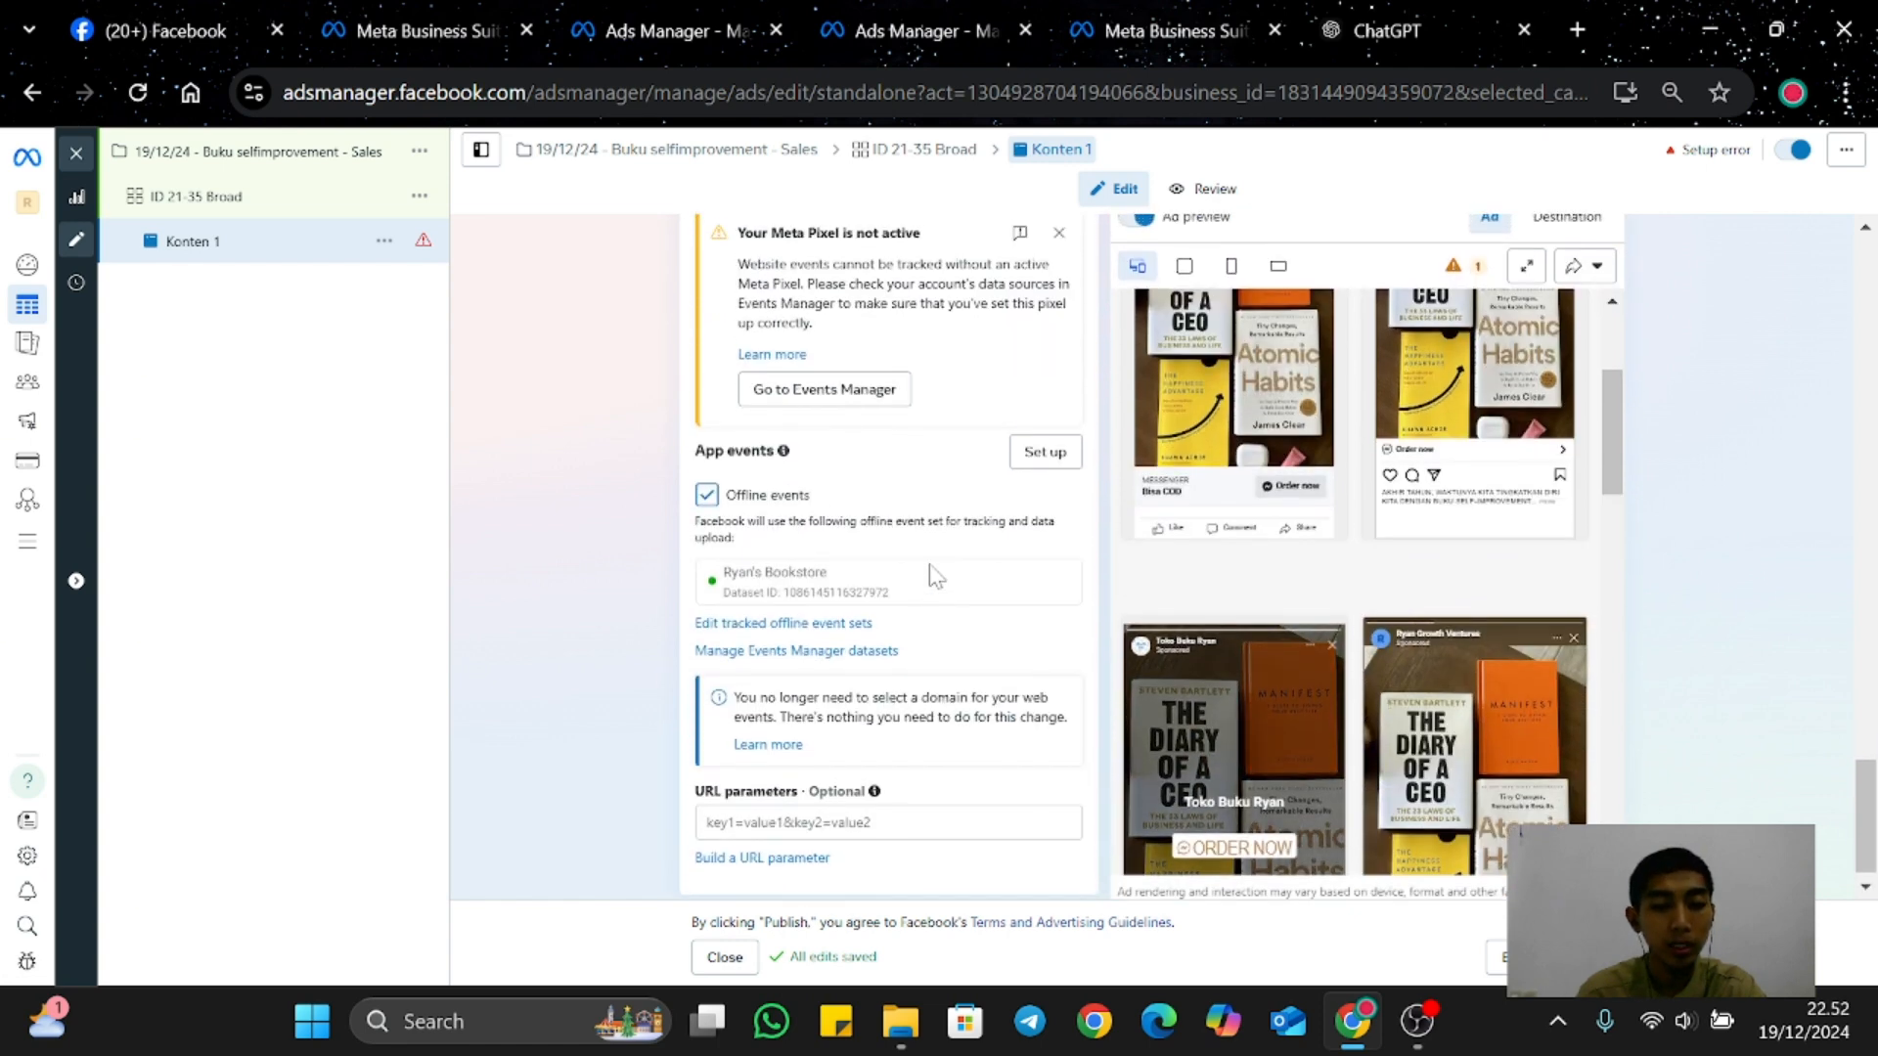
{"action": "scroll", "coordinate": [934, 577], "scroll_direction": "up", "scroll_amount": 10}
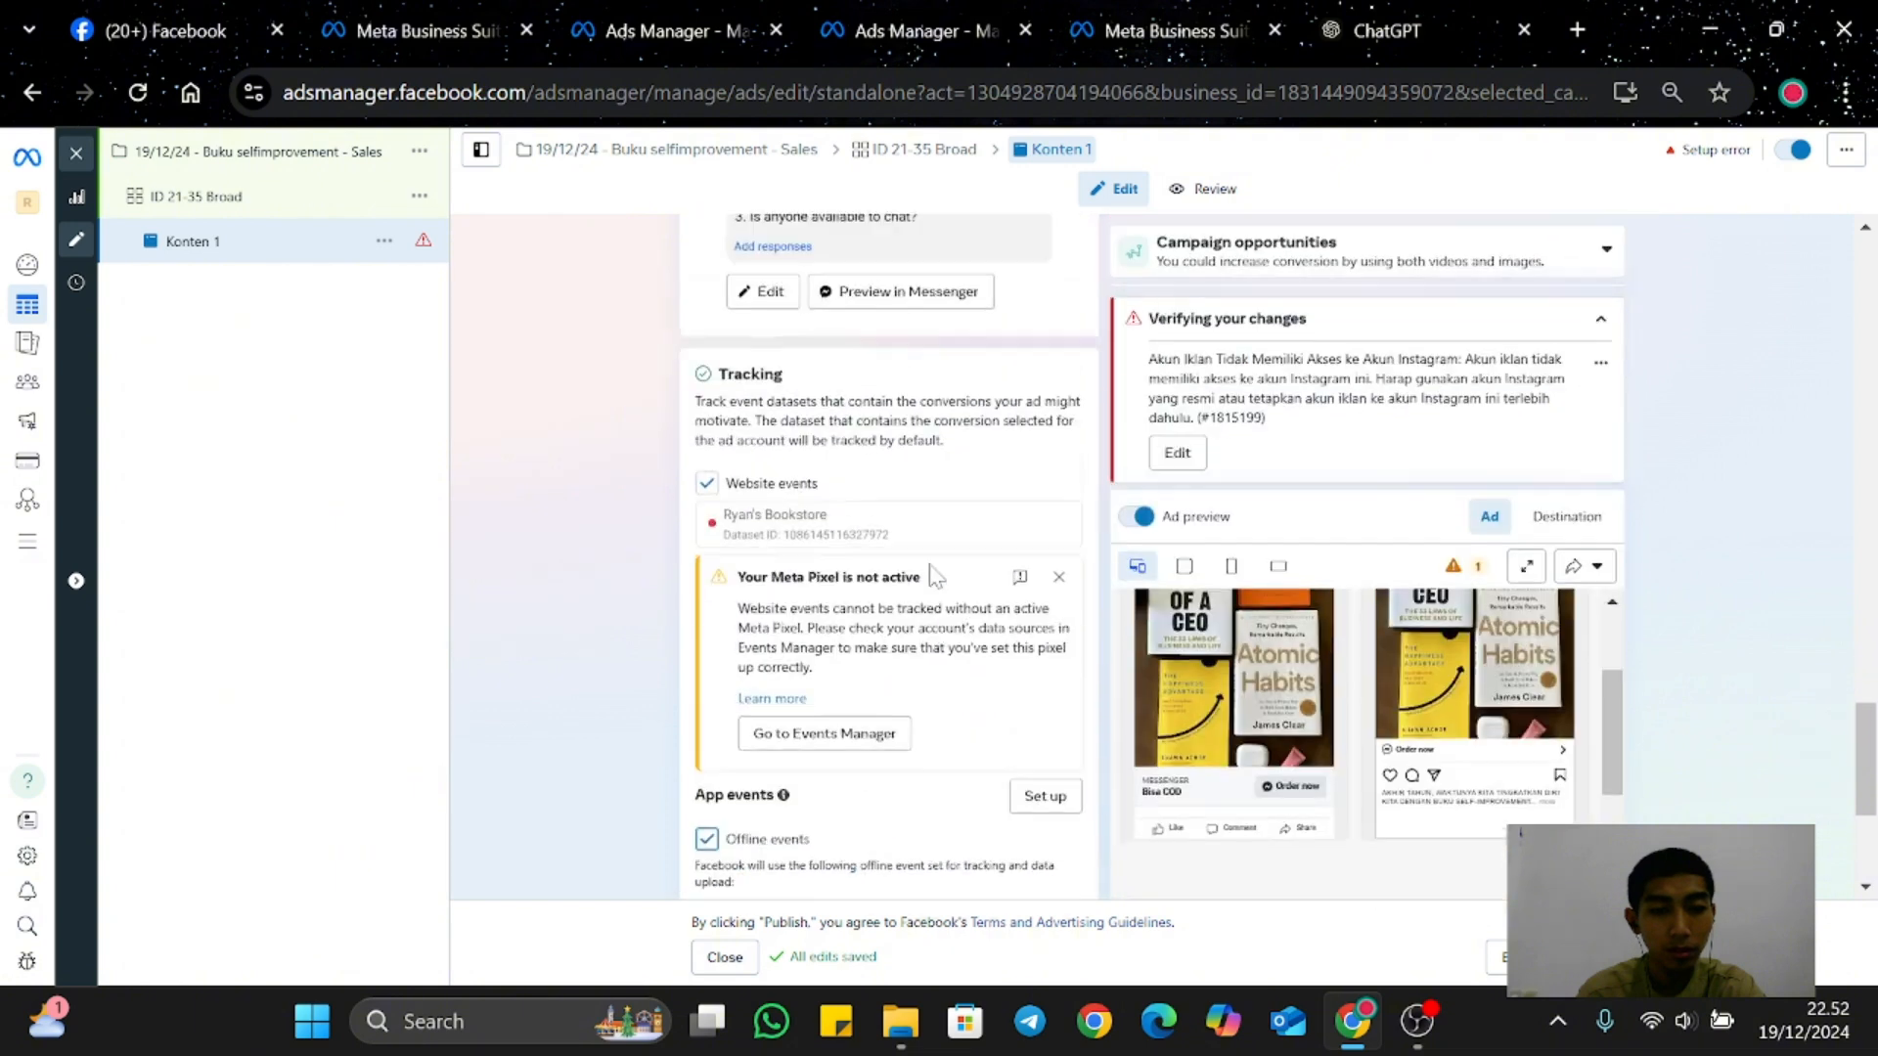
{"action": "scroll", "coordinate": [931, 575], "scroll_direction": "up", "scroll_amount": 6}
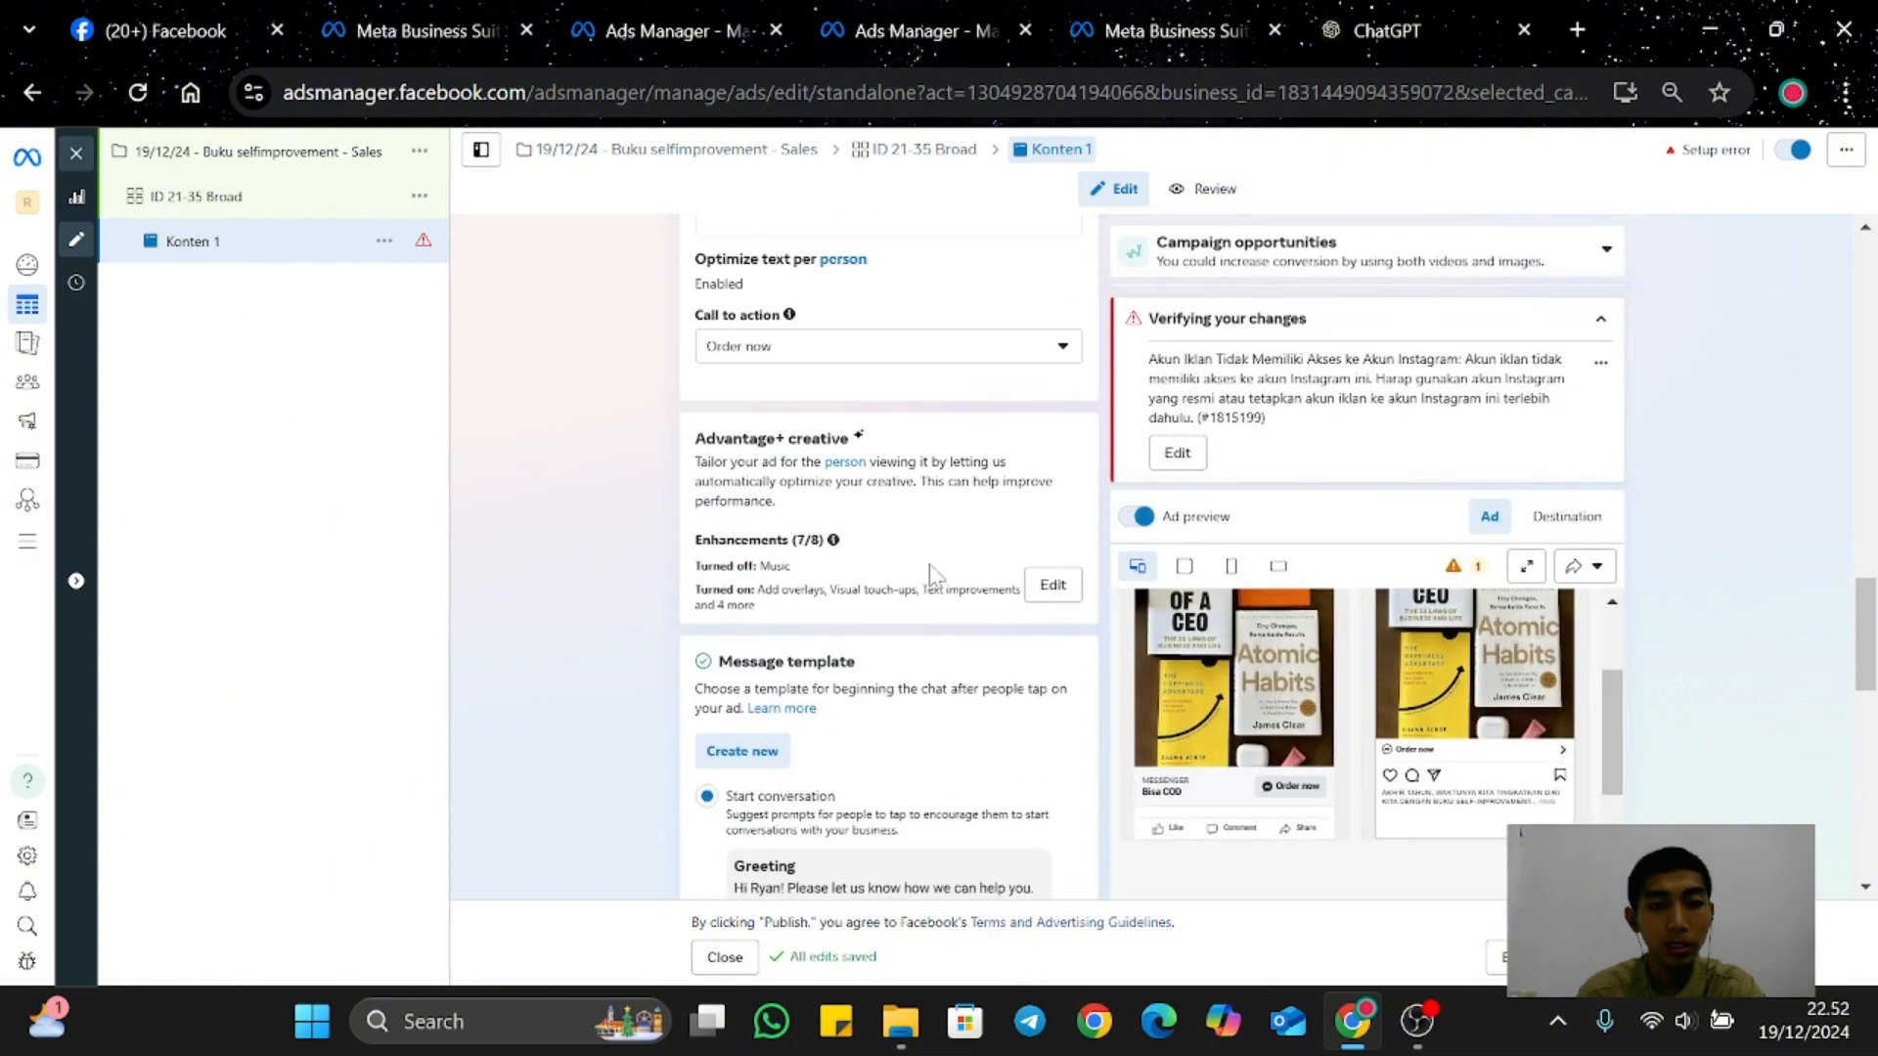
{"action": "scroll", "coordinate": [931, 577], "scroll_direction": "up", "scroll_amount": 3}
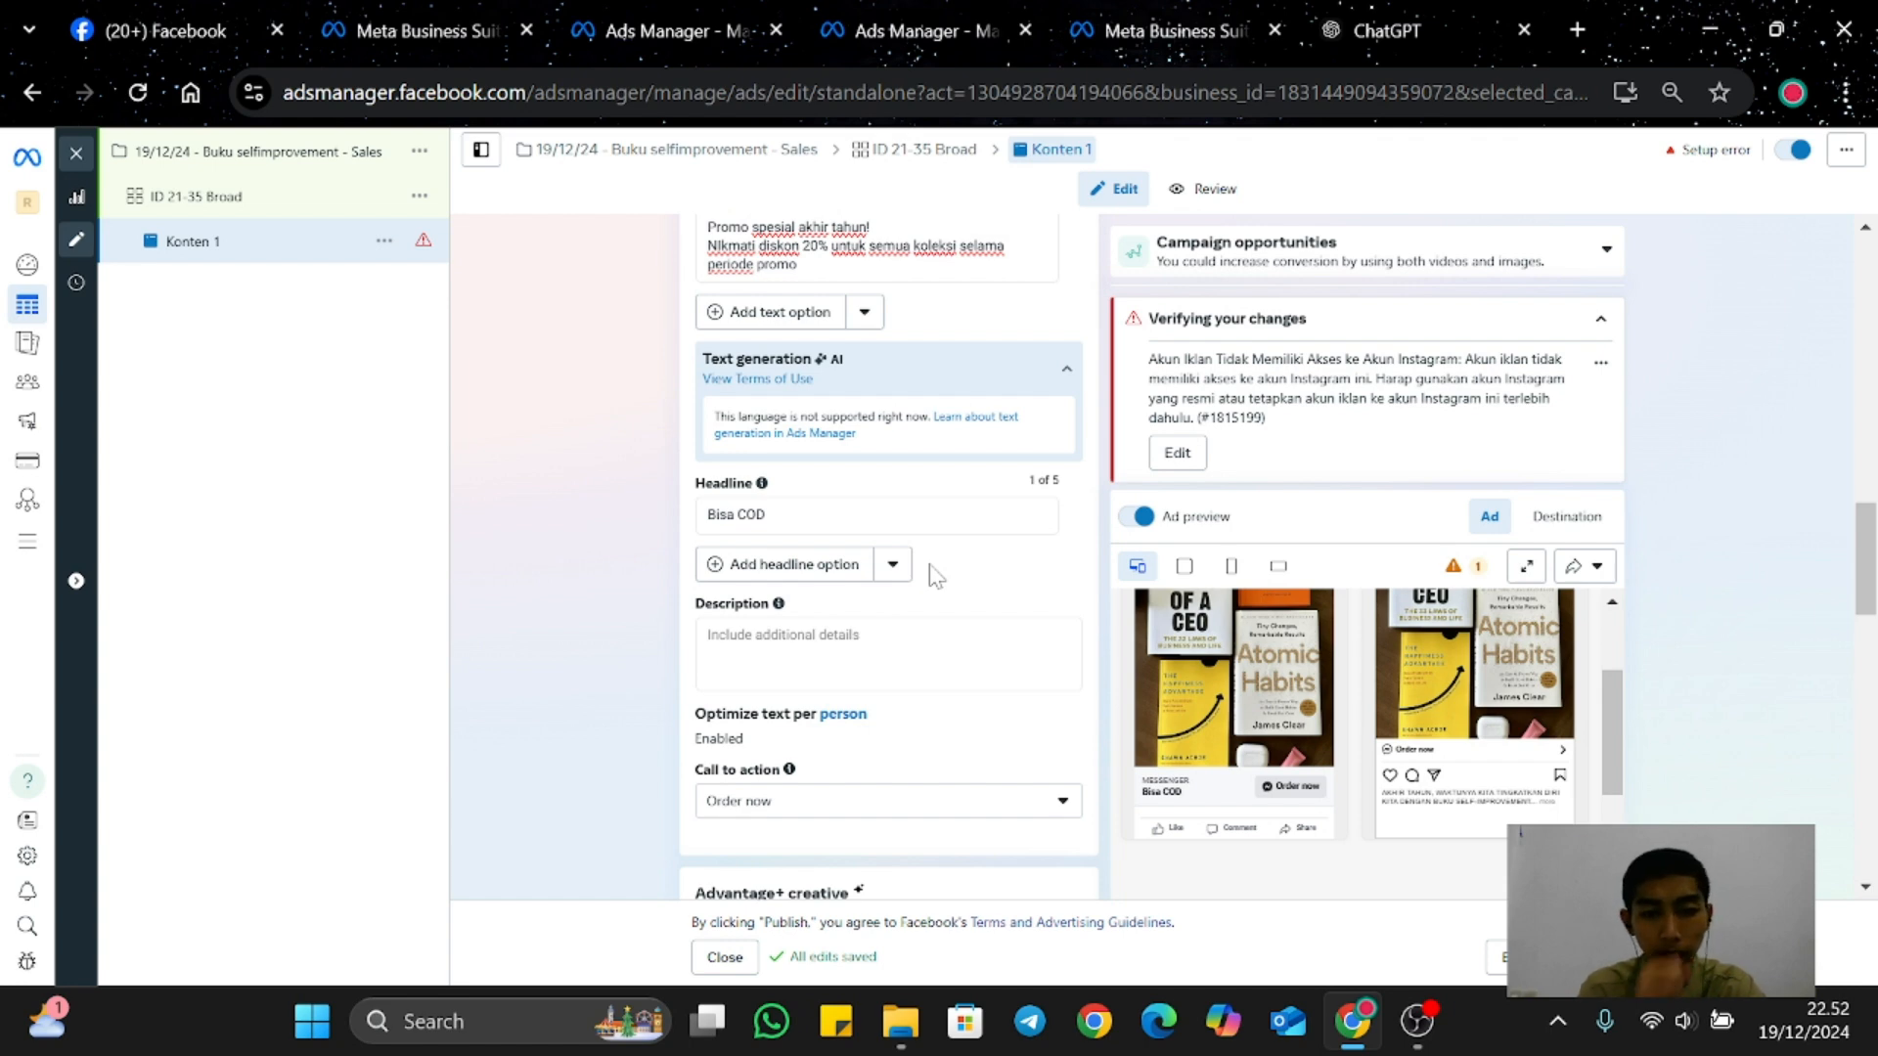
{"action": "scroll", "coordinate": [934, 577], "scroll_direction": "up", "scroll_amount": 3}
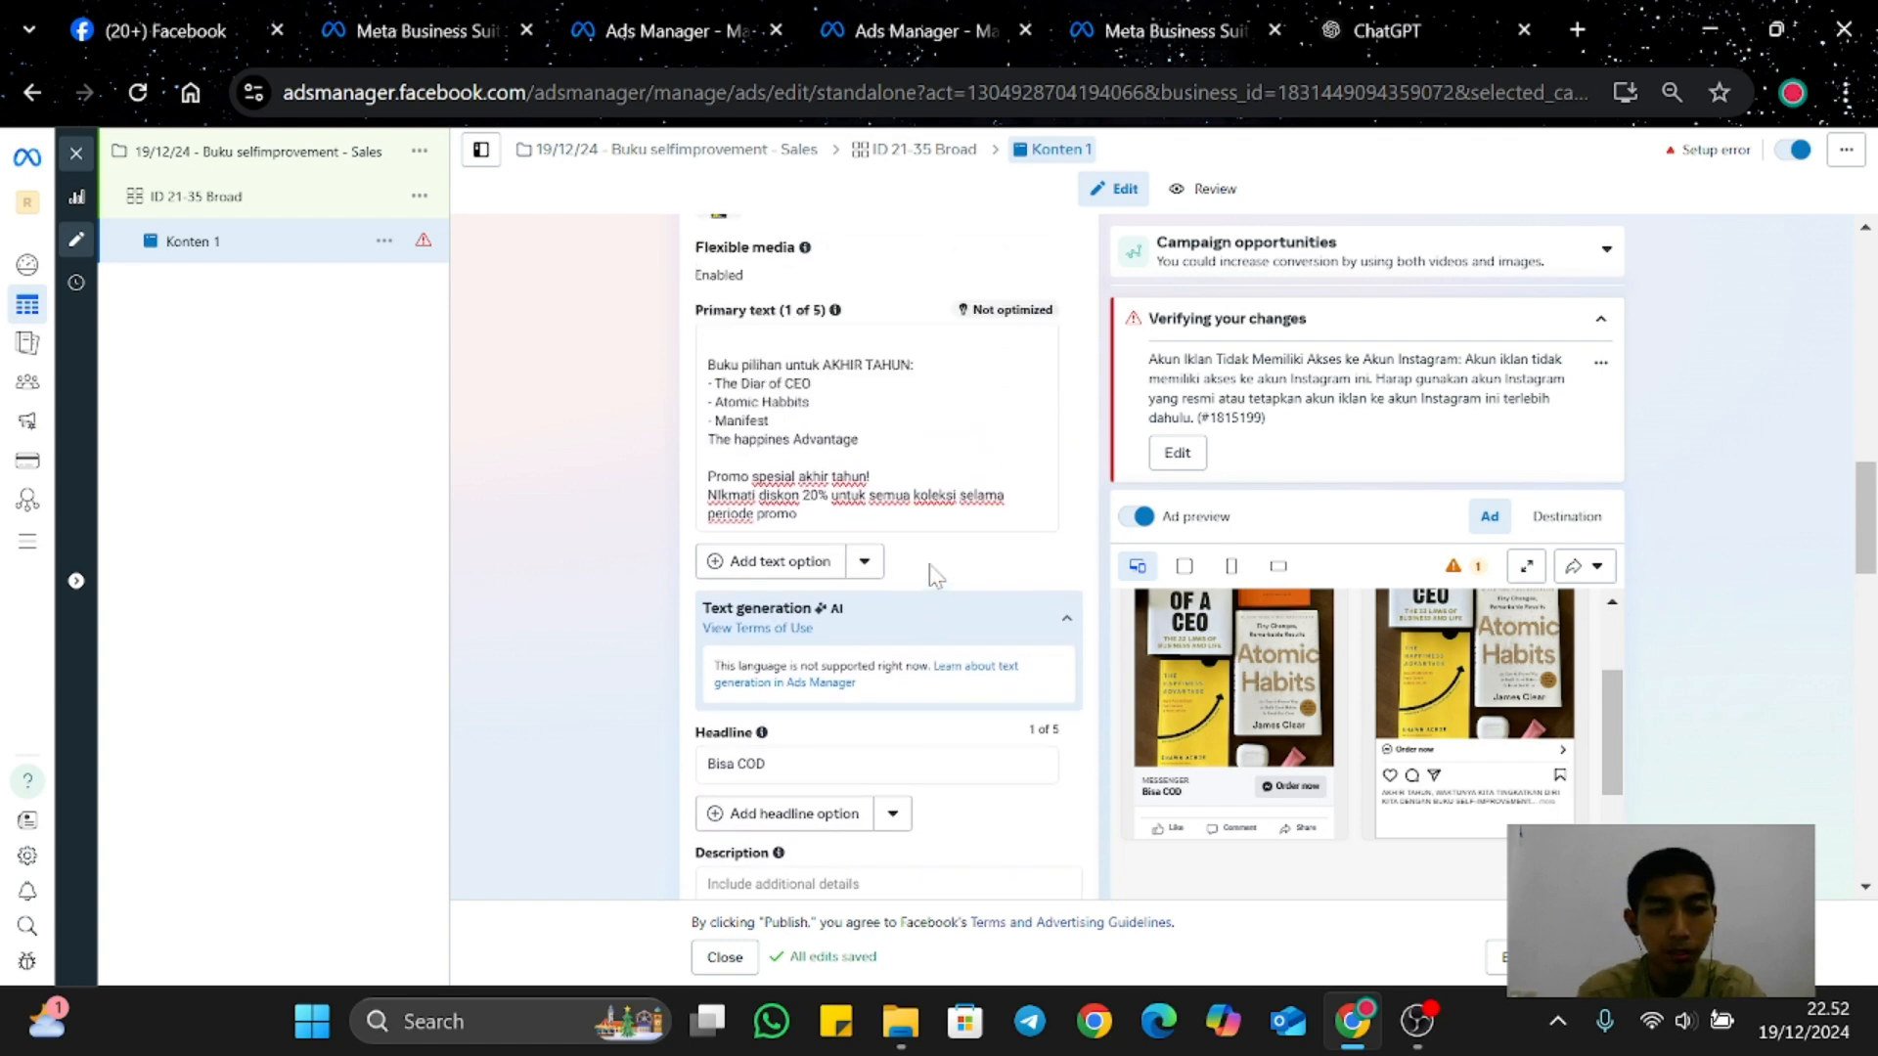
{"action": "scroll", "coordinate": [931, 575], "scroll_direction": "up", "scroll_amount": 9}
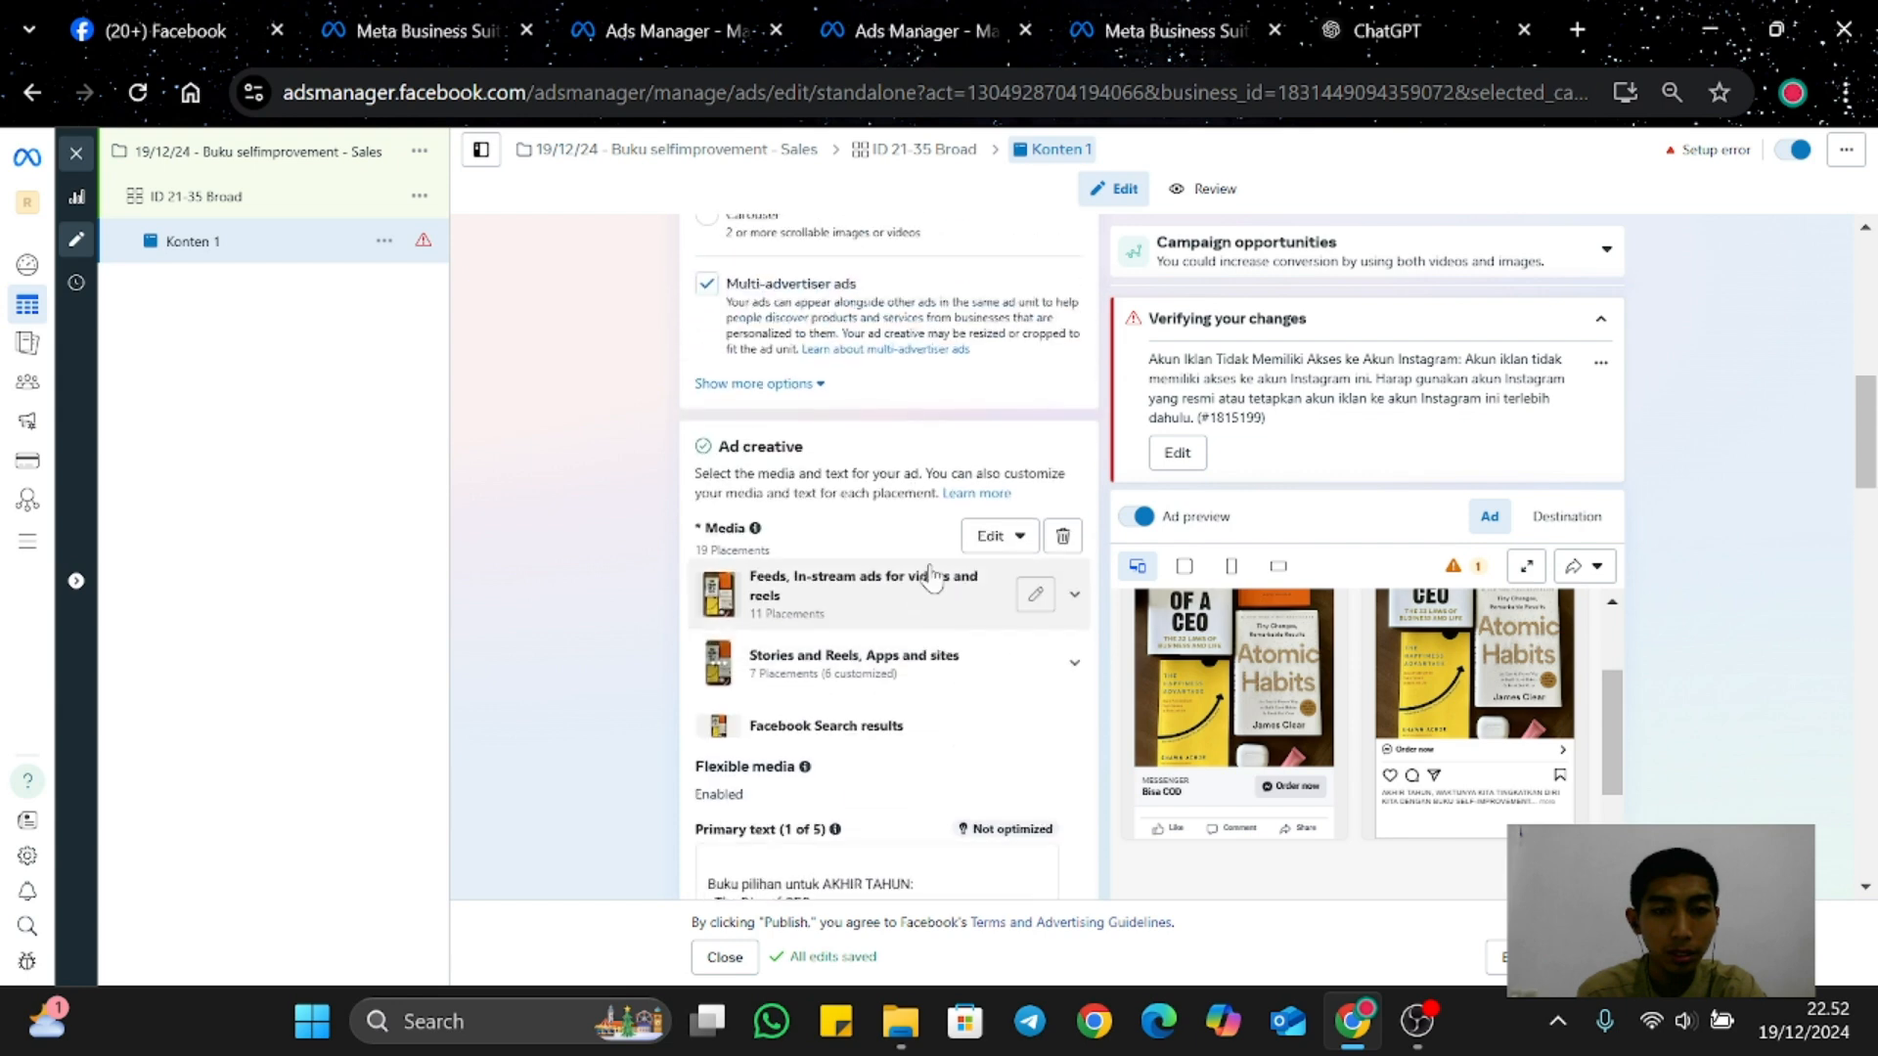
{"action": "scroll", "coordinate": [931, 577], "scroll_direction": "up", "scroll_amount": 6}
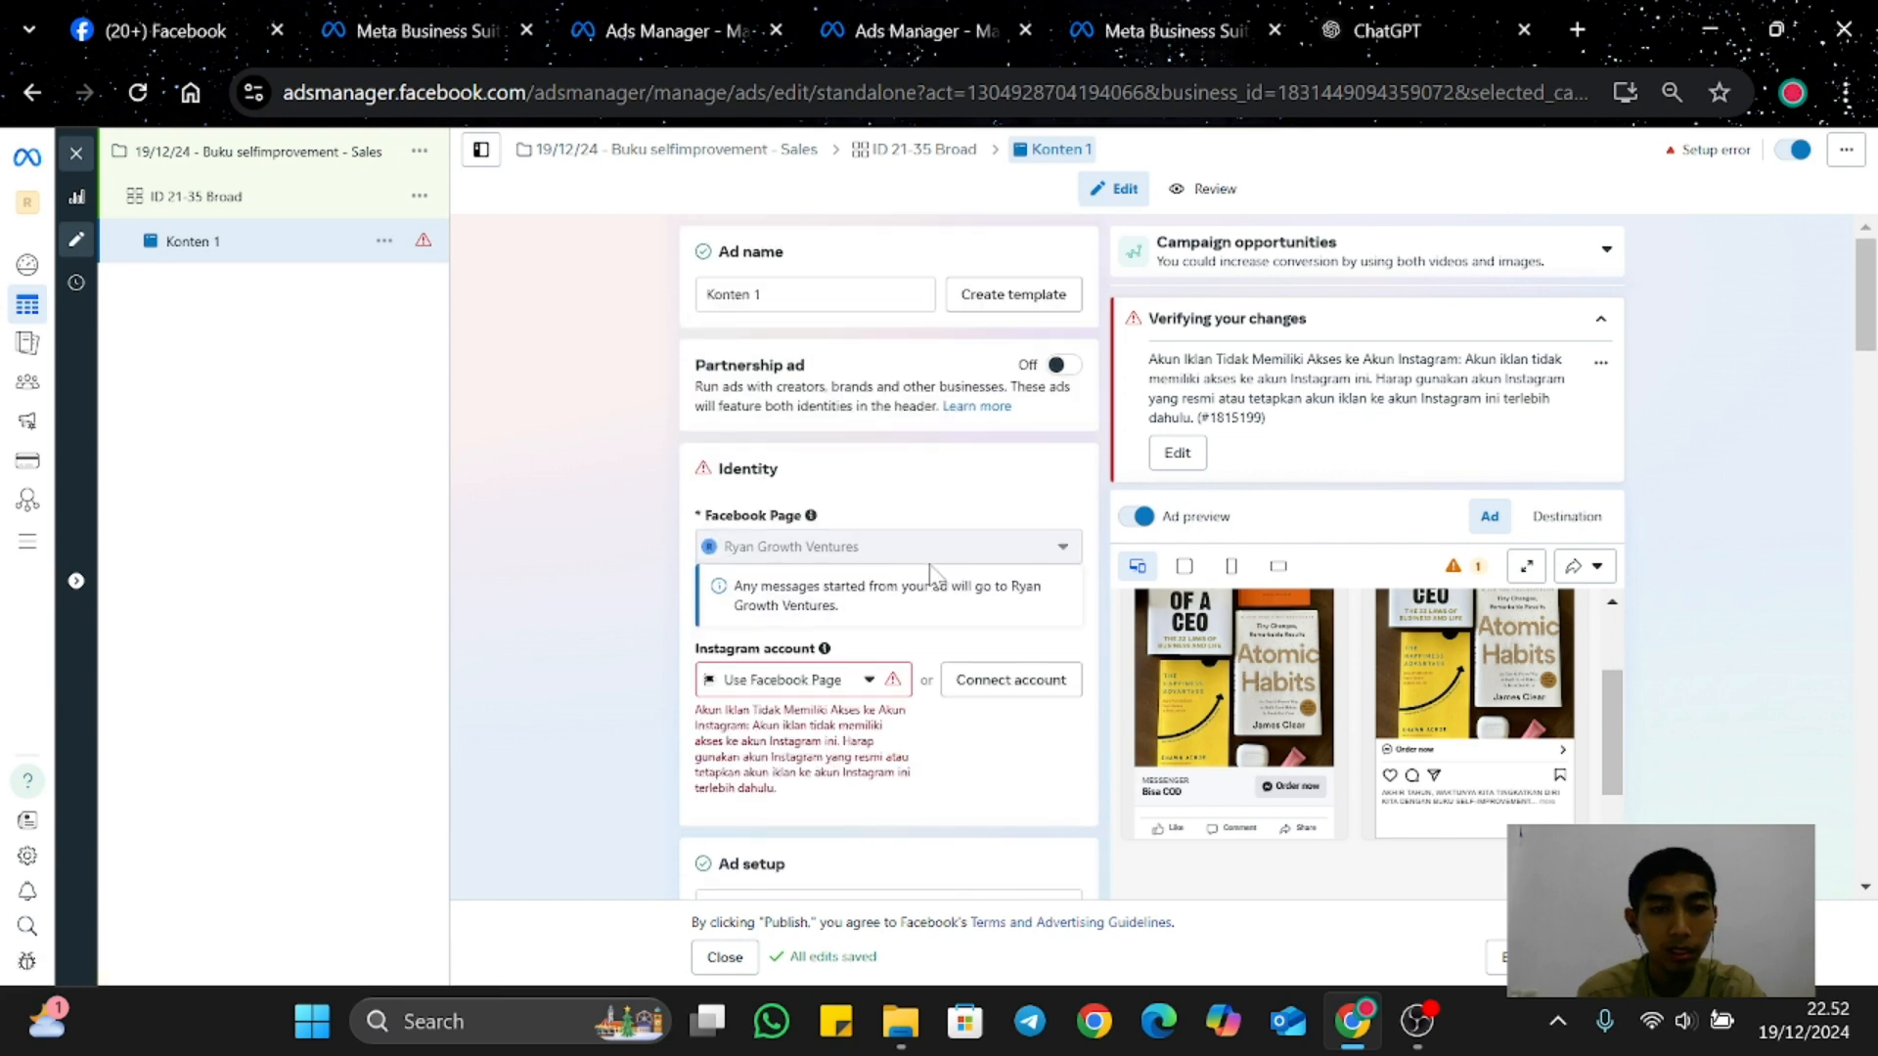
{"action": "scroll", "coordinate": [931, 577], "scroll_direction": "down", "scroll_amount": 11}
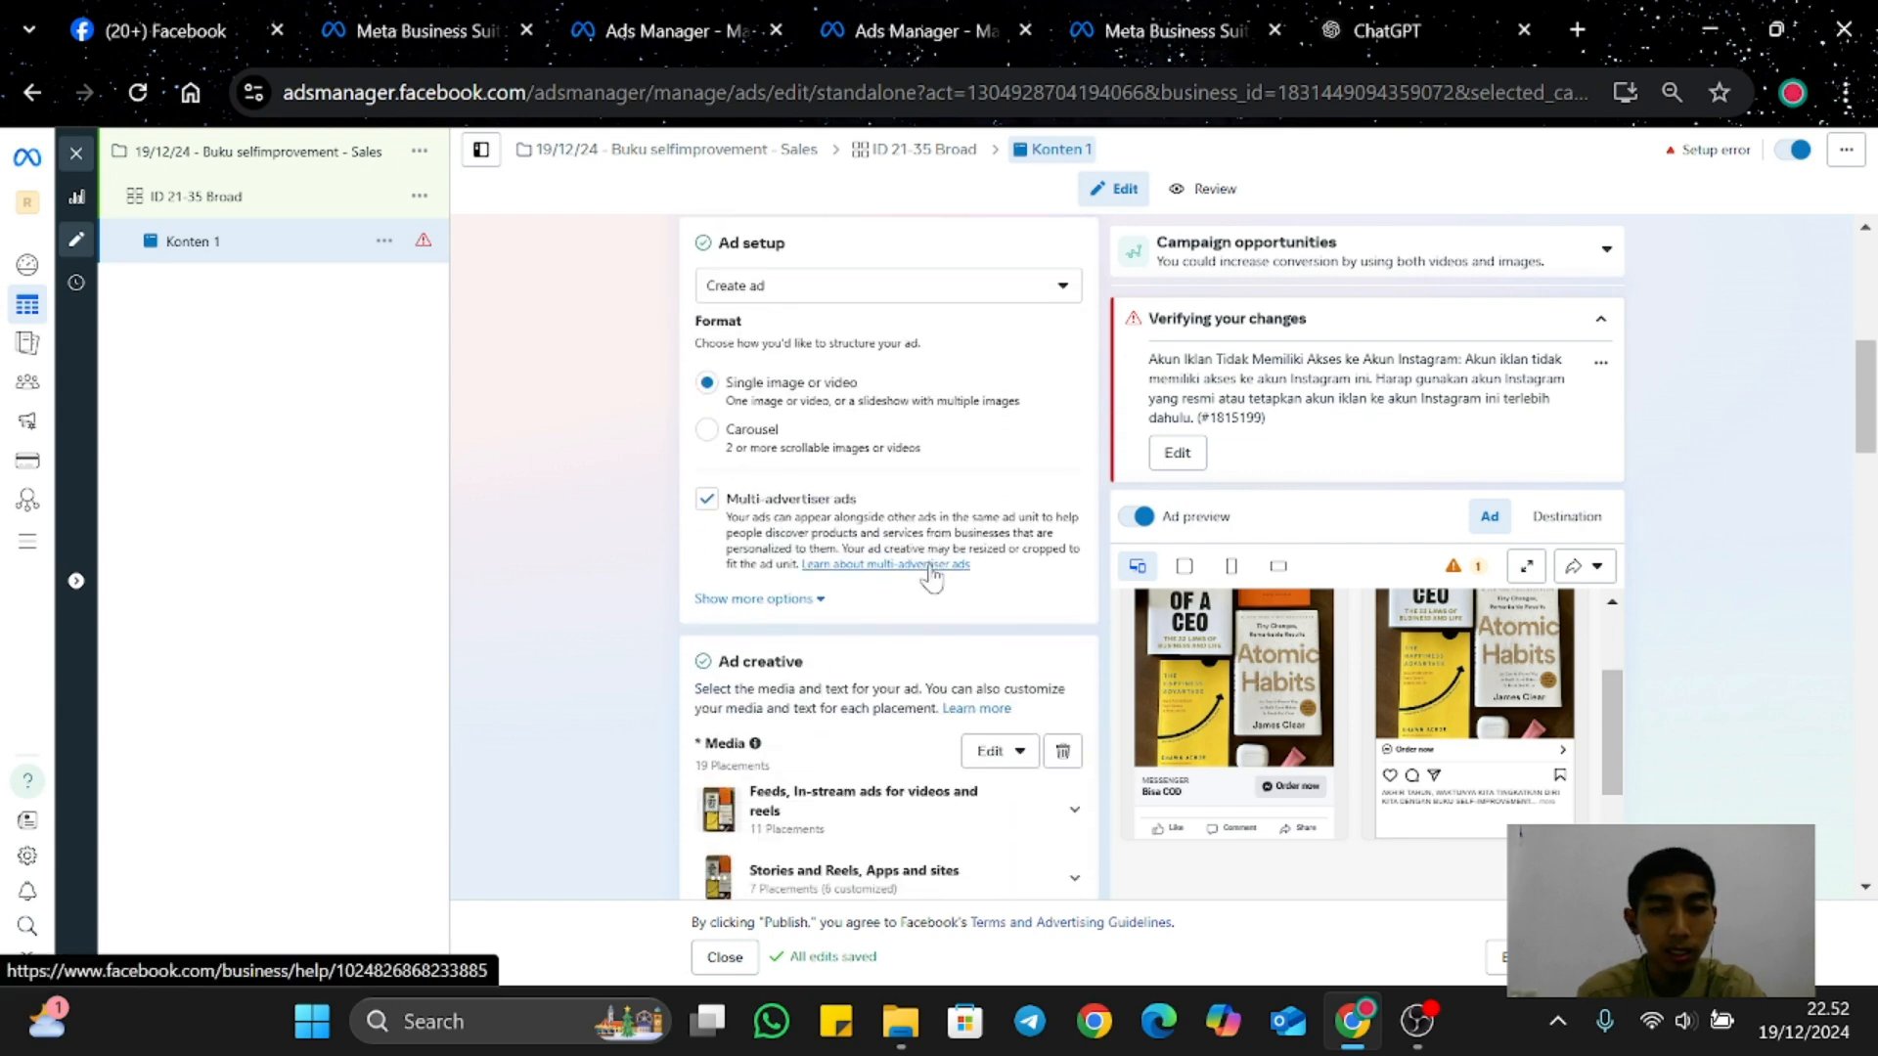
{"action": "scroll", "coordinate": [931, 575], "scroll_direction": "down", "scroll_amount": 7}
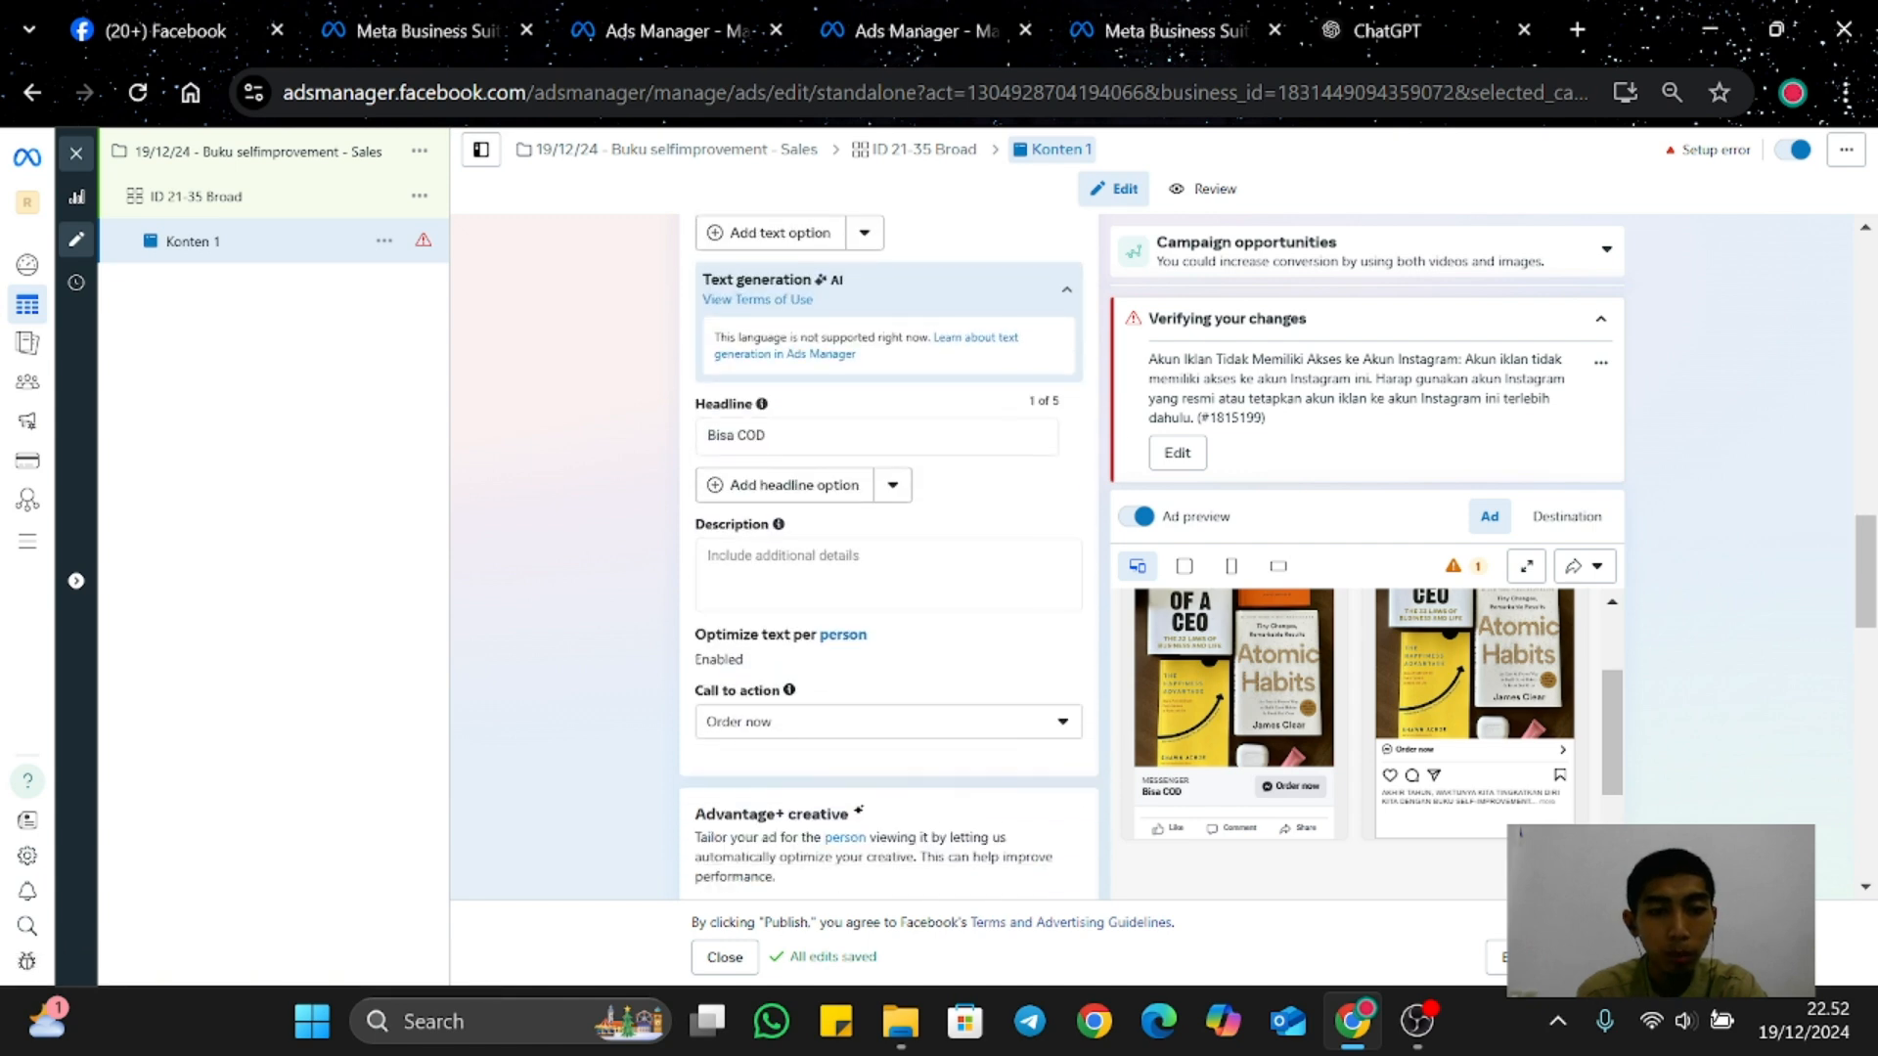
{"action": "scroll", "coordinate": [931, 577], "scroll_direction": "down", "scroll_amount": 4}
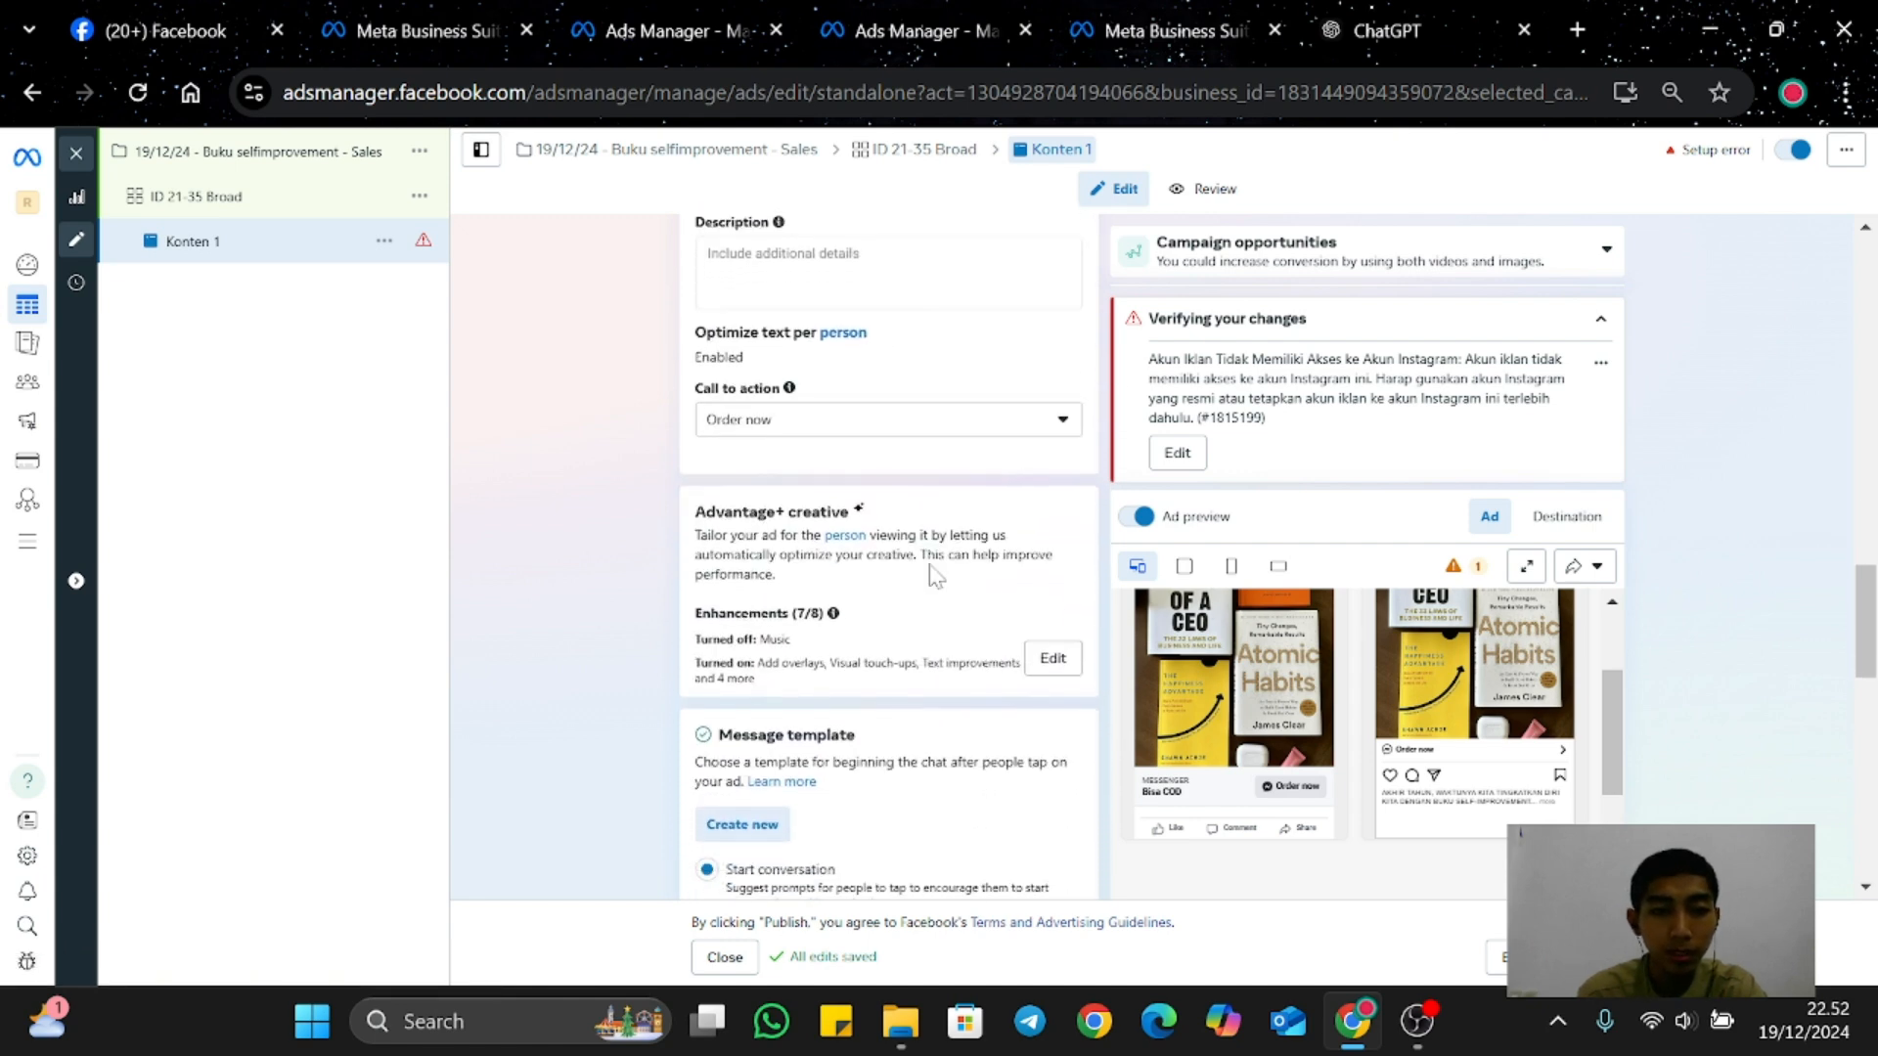
{"action": "scroll", "coordinate": [931, 577], "scroll_direction": "down", "scroll_amount": 8}
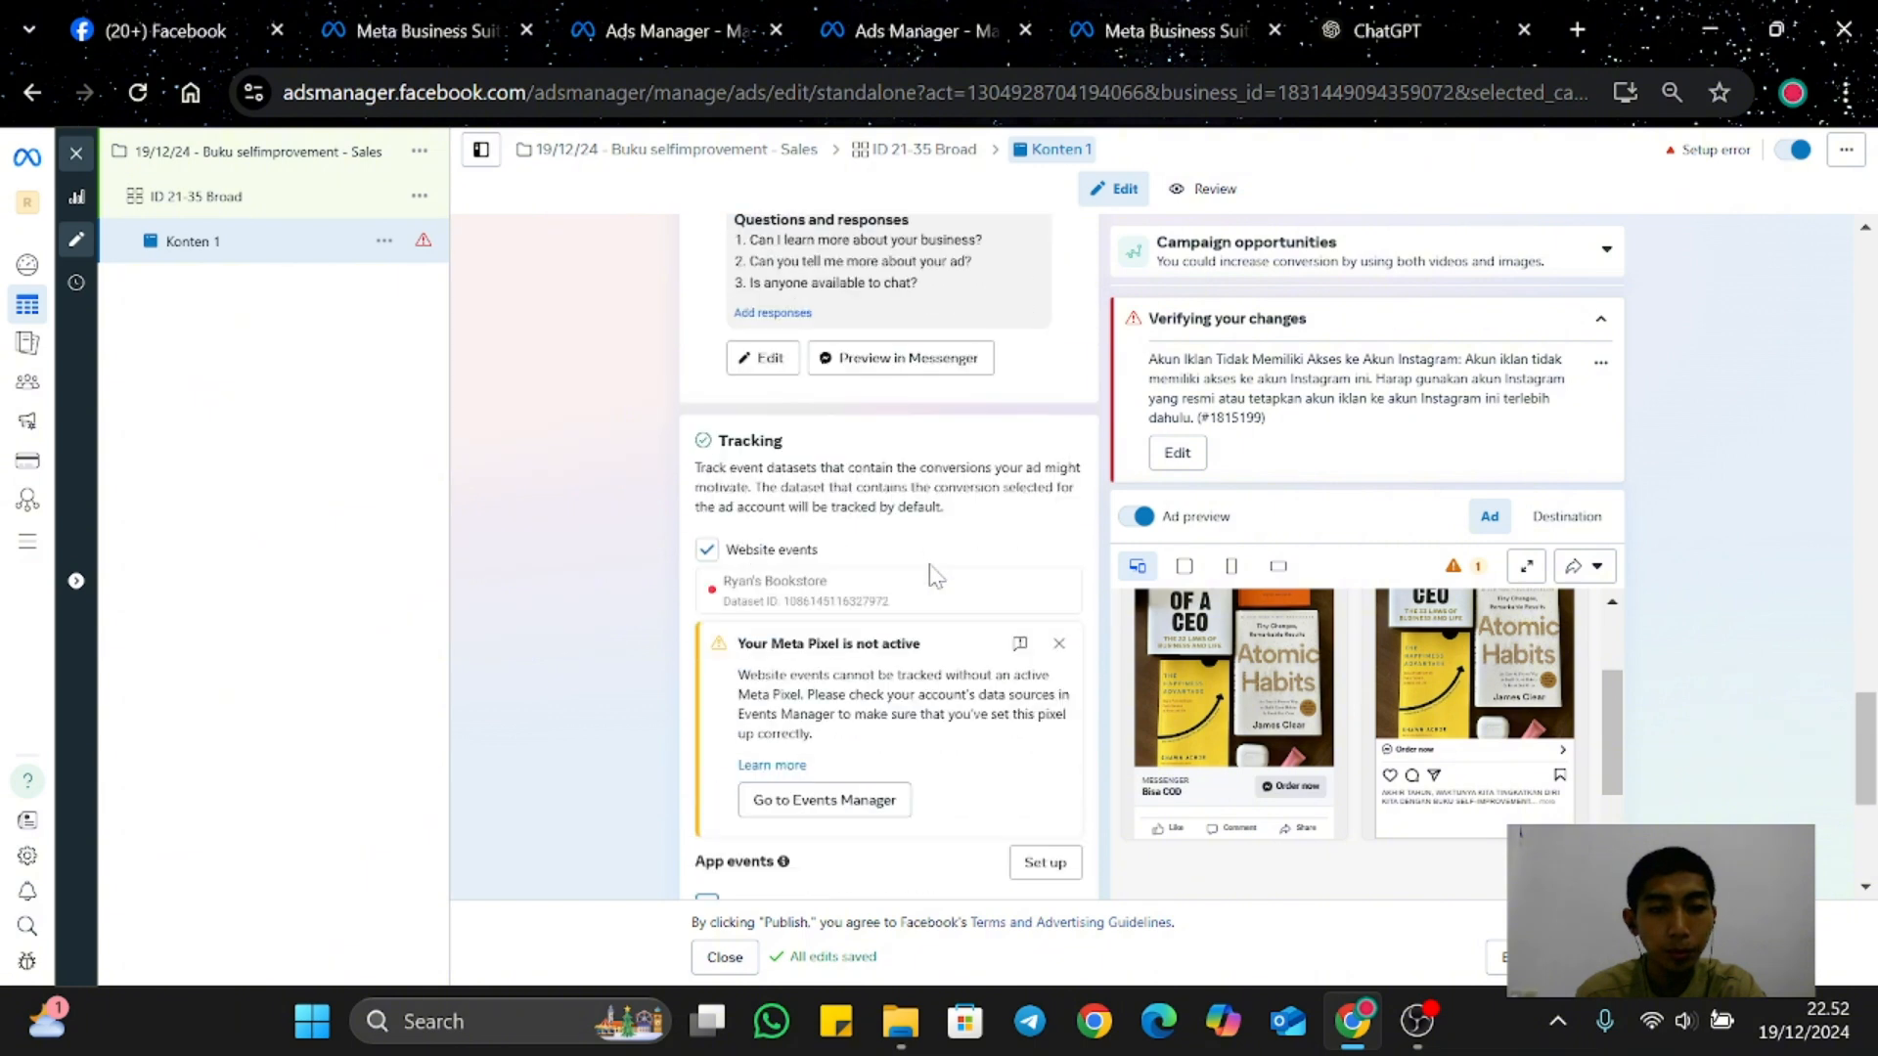
{"action": "scroll", "coordinate": [931, 577], "scroll_direction": "down", "scroll_amount": 2}
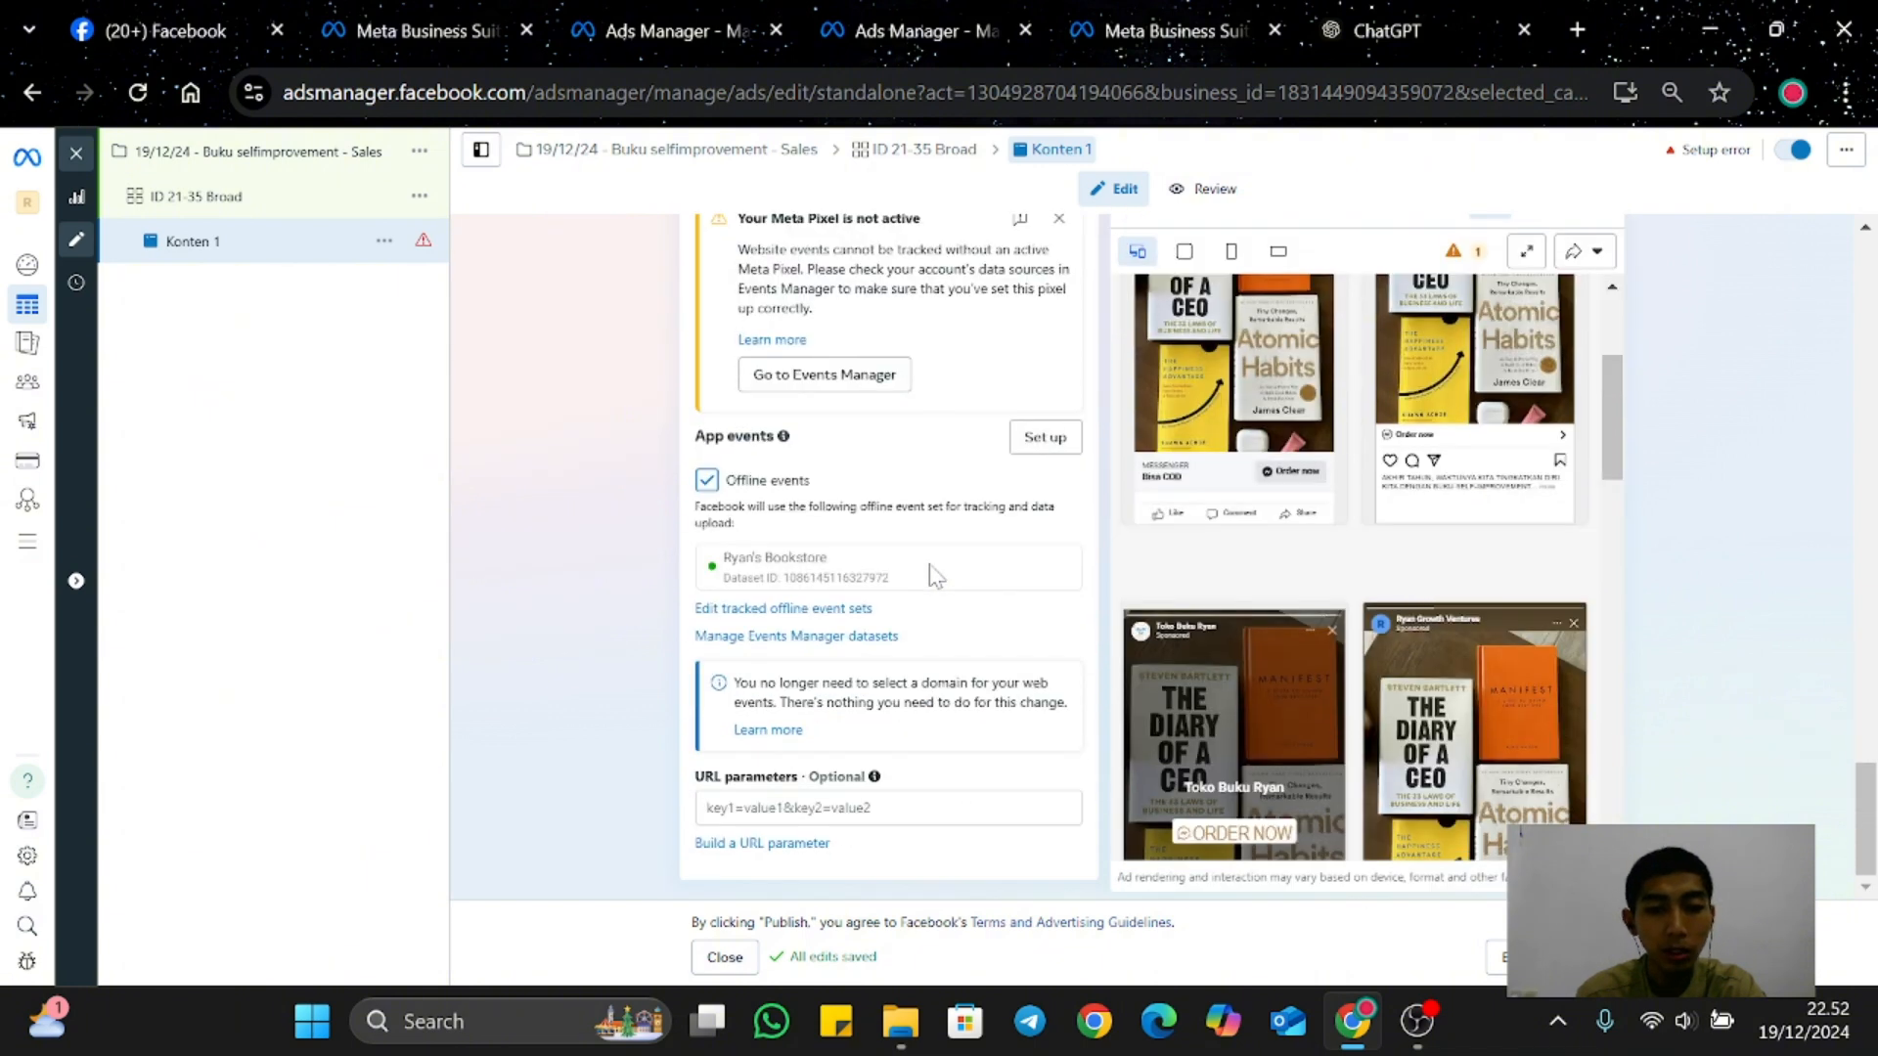
Step: Examine how the ad looks in the feed and Stories previews for Facebook and Instagram
{"action": "scroll", "coordinate": [1144, 714], "scroll_direction": "up", "scroll_amount": 2}
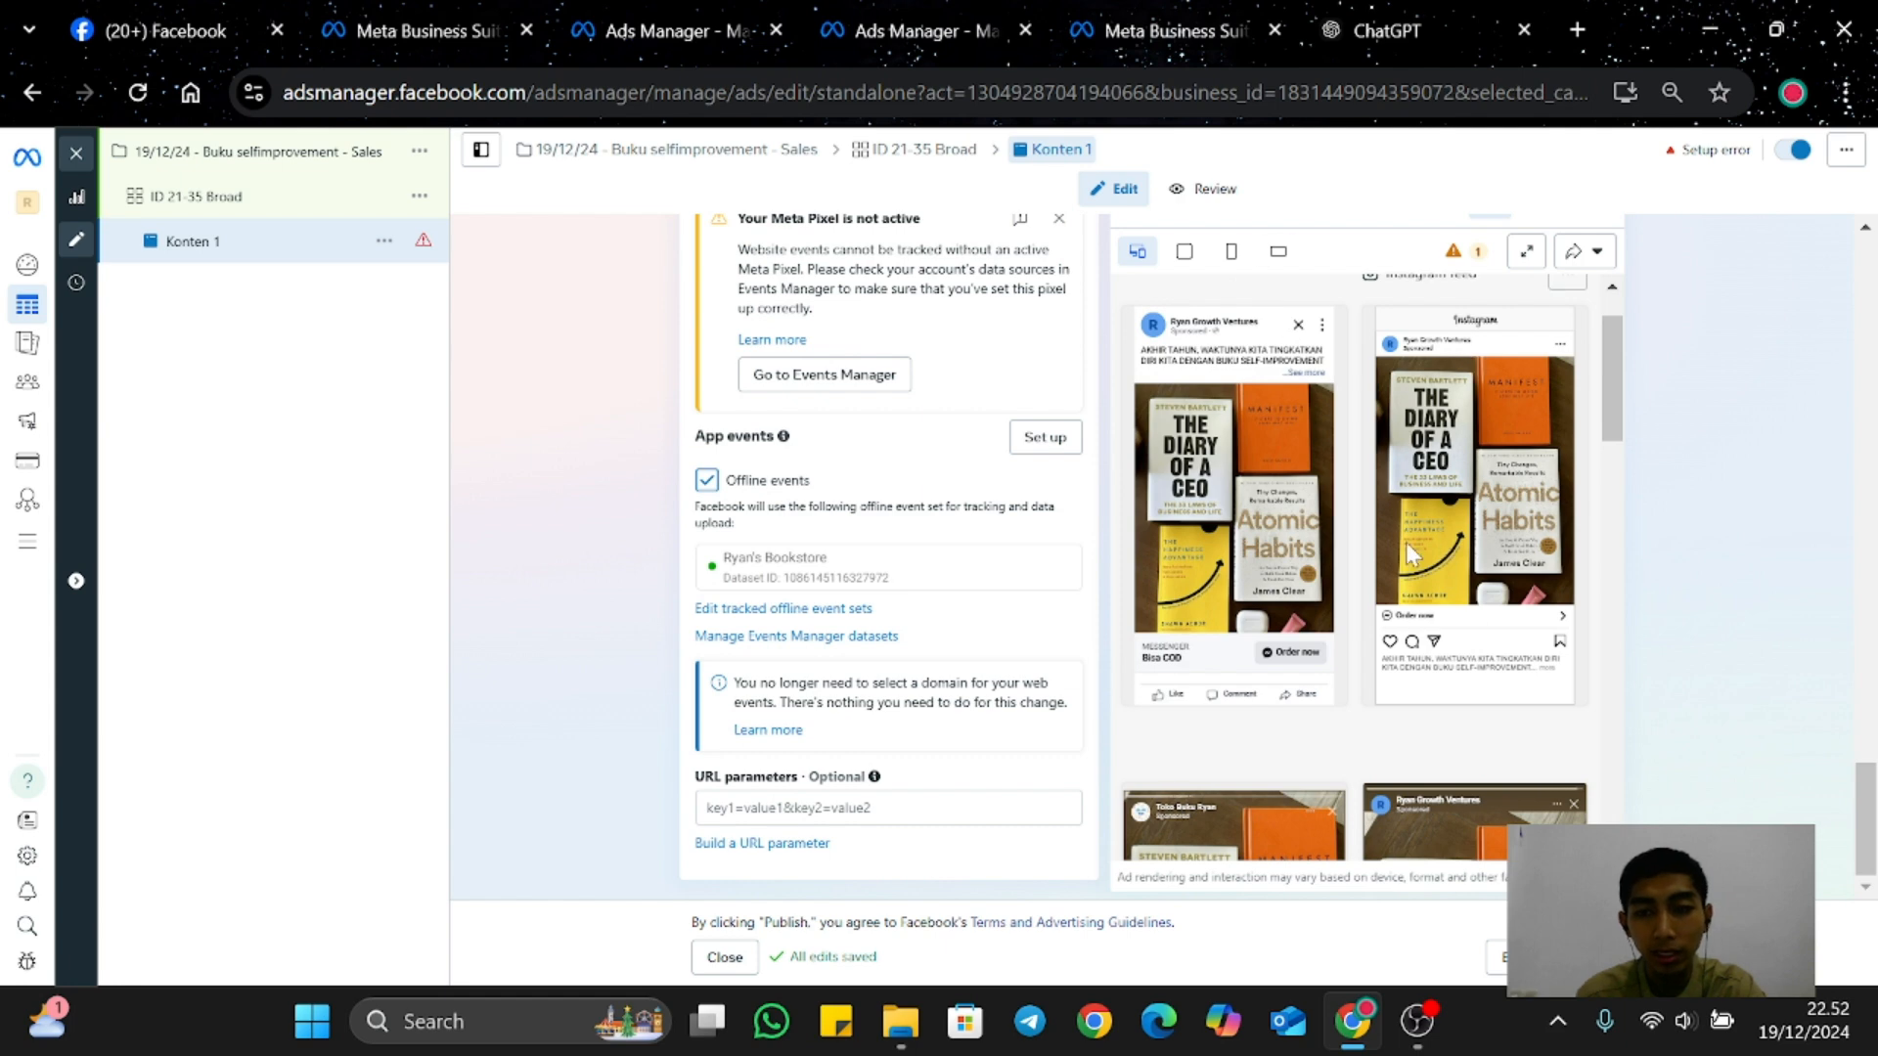
{"action": "scroll", "coordinate": [1406, 542], "scroll_direction": "down", "scroll_amount": 5}
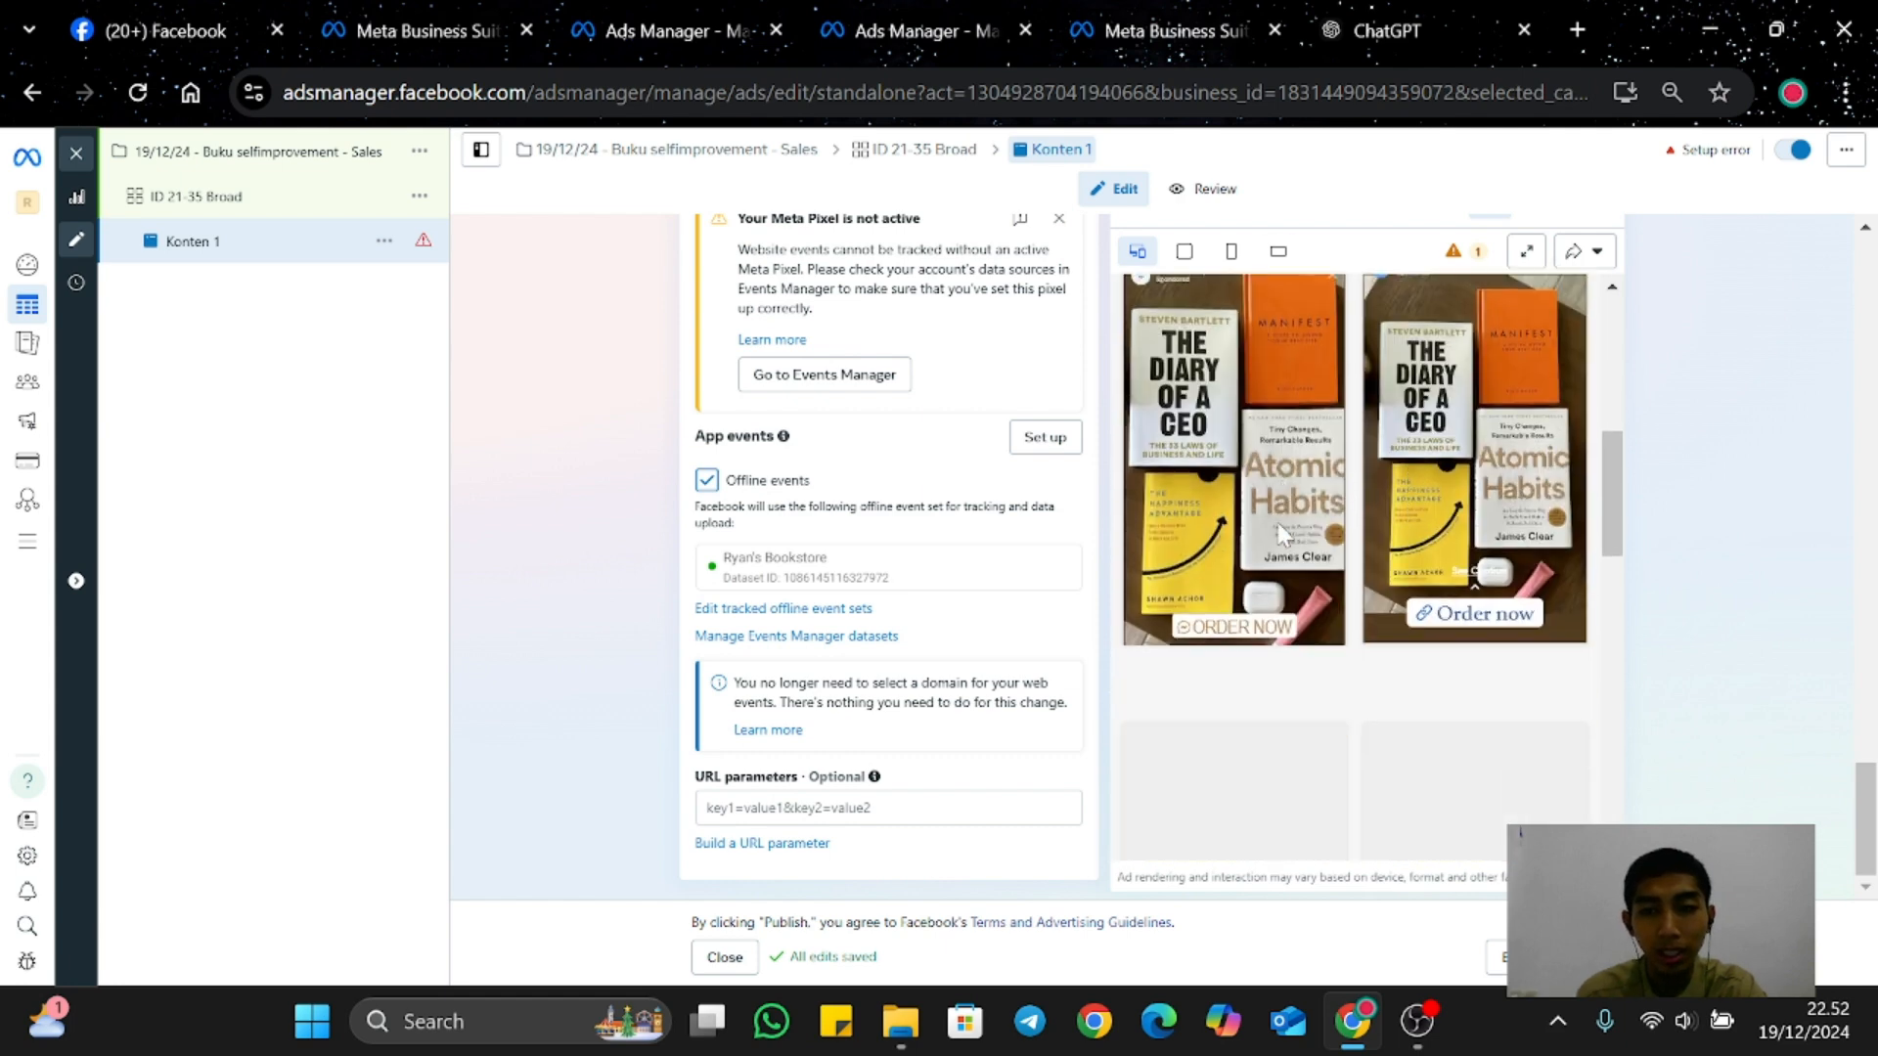
{"action": "scroll", "coordinate": [1281, 533], "scroll_direction": "up", "scroll_amount": 1}
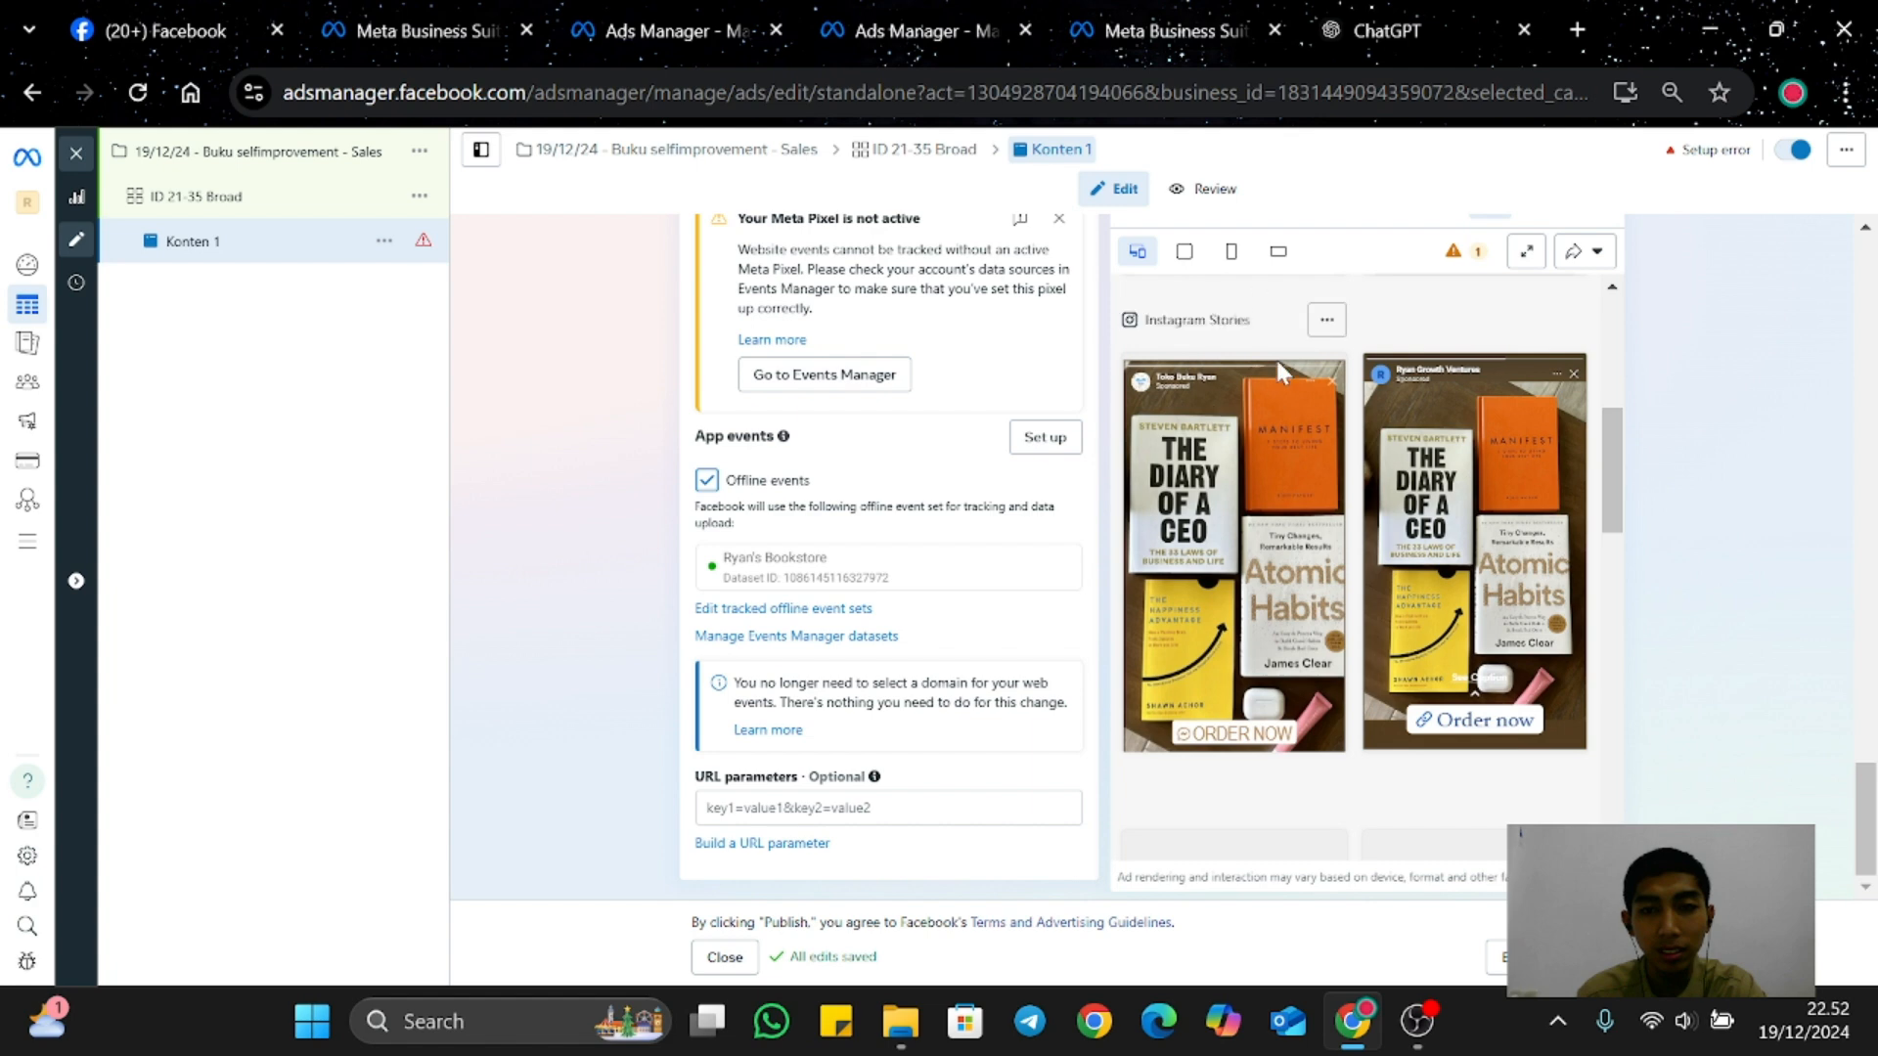
{"action": "scroll", "coordinate": [1201, 444], "scroll_direction": "up", "scroll_amount": 1}
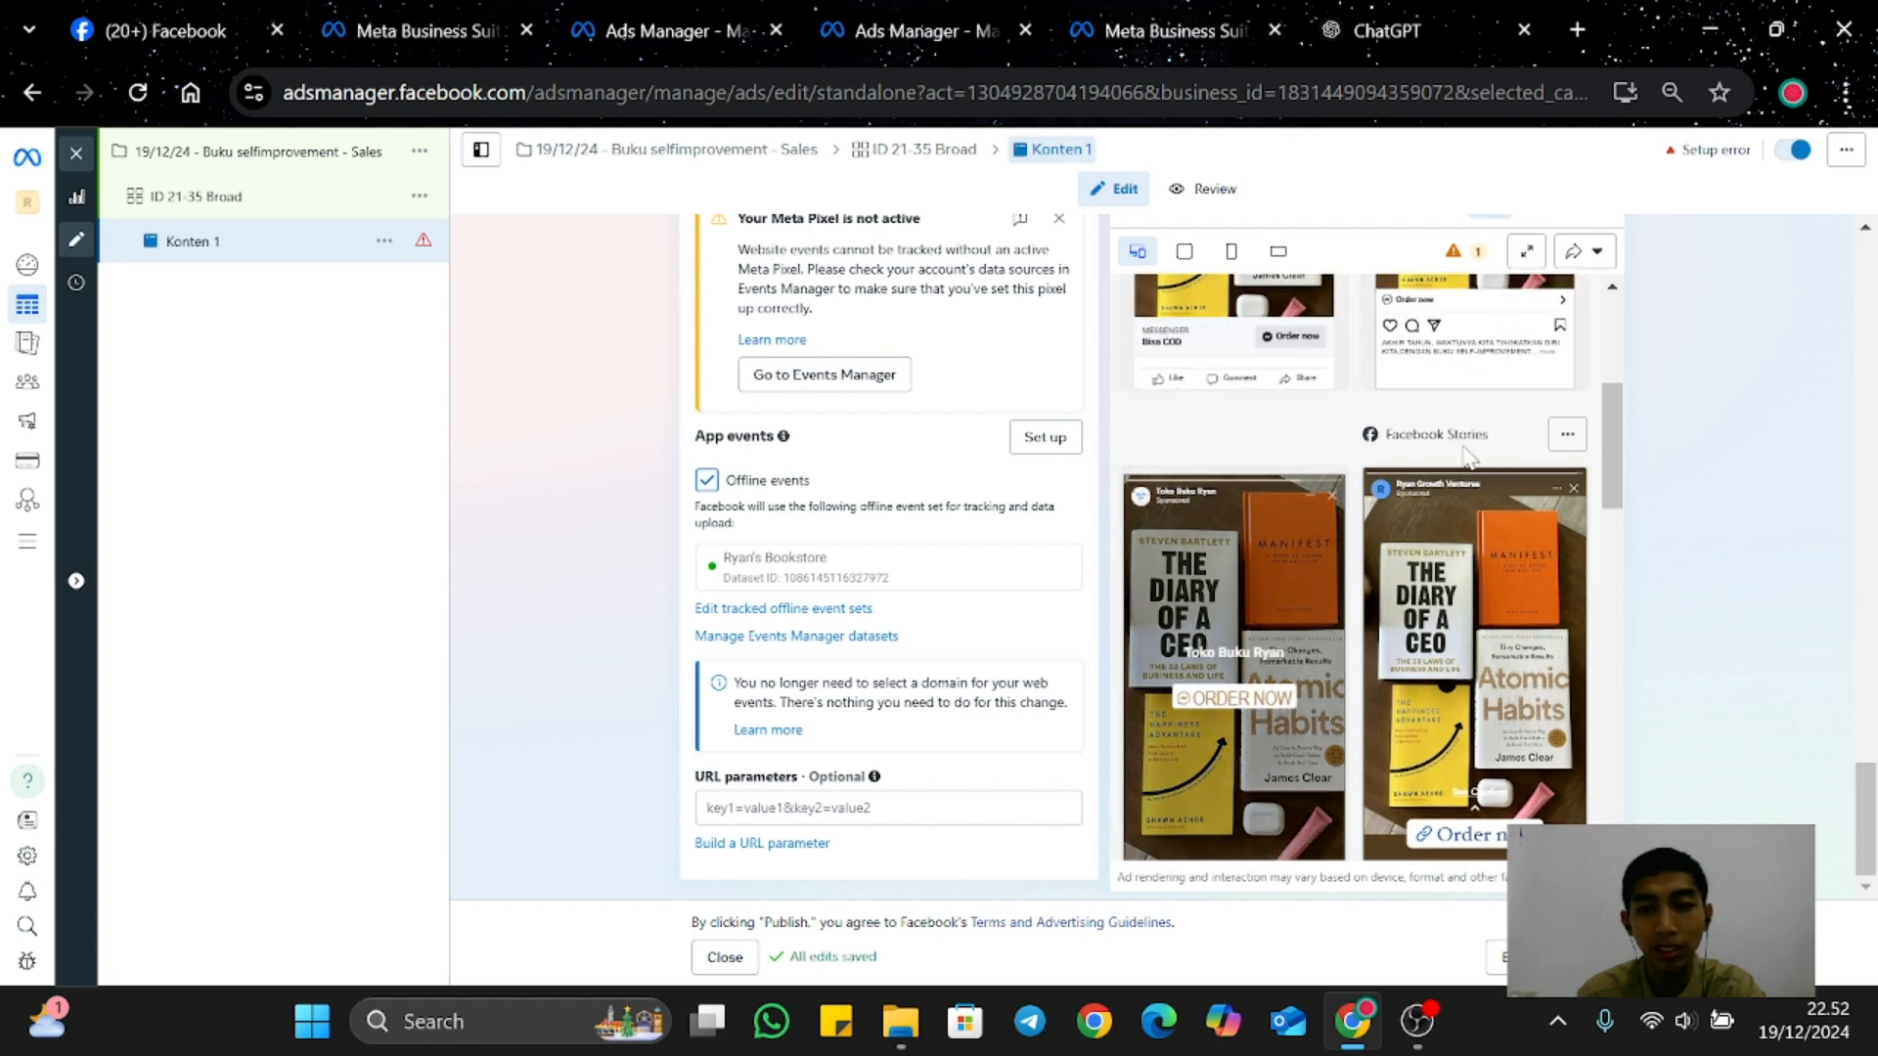
{"action": "scroll", "coordinate": [1493, 513], "scroll_direction": "up", "scroll_amount": 3}
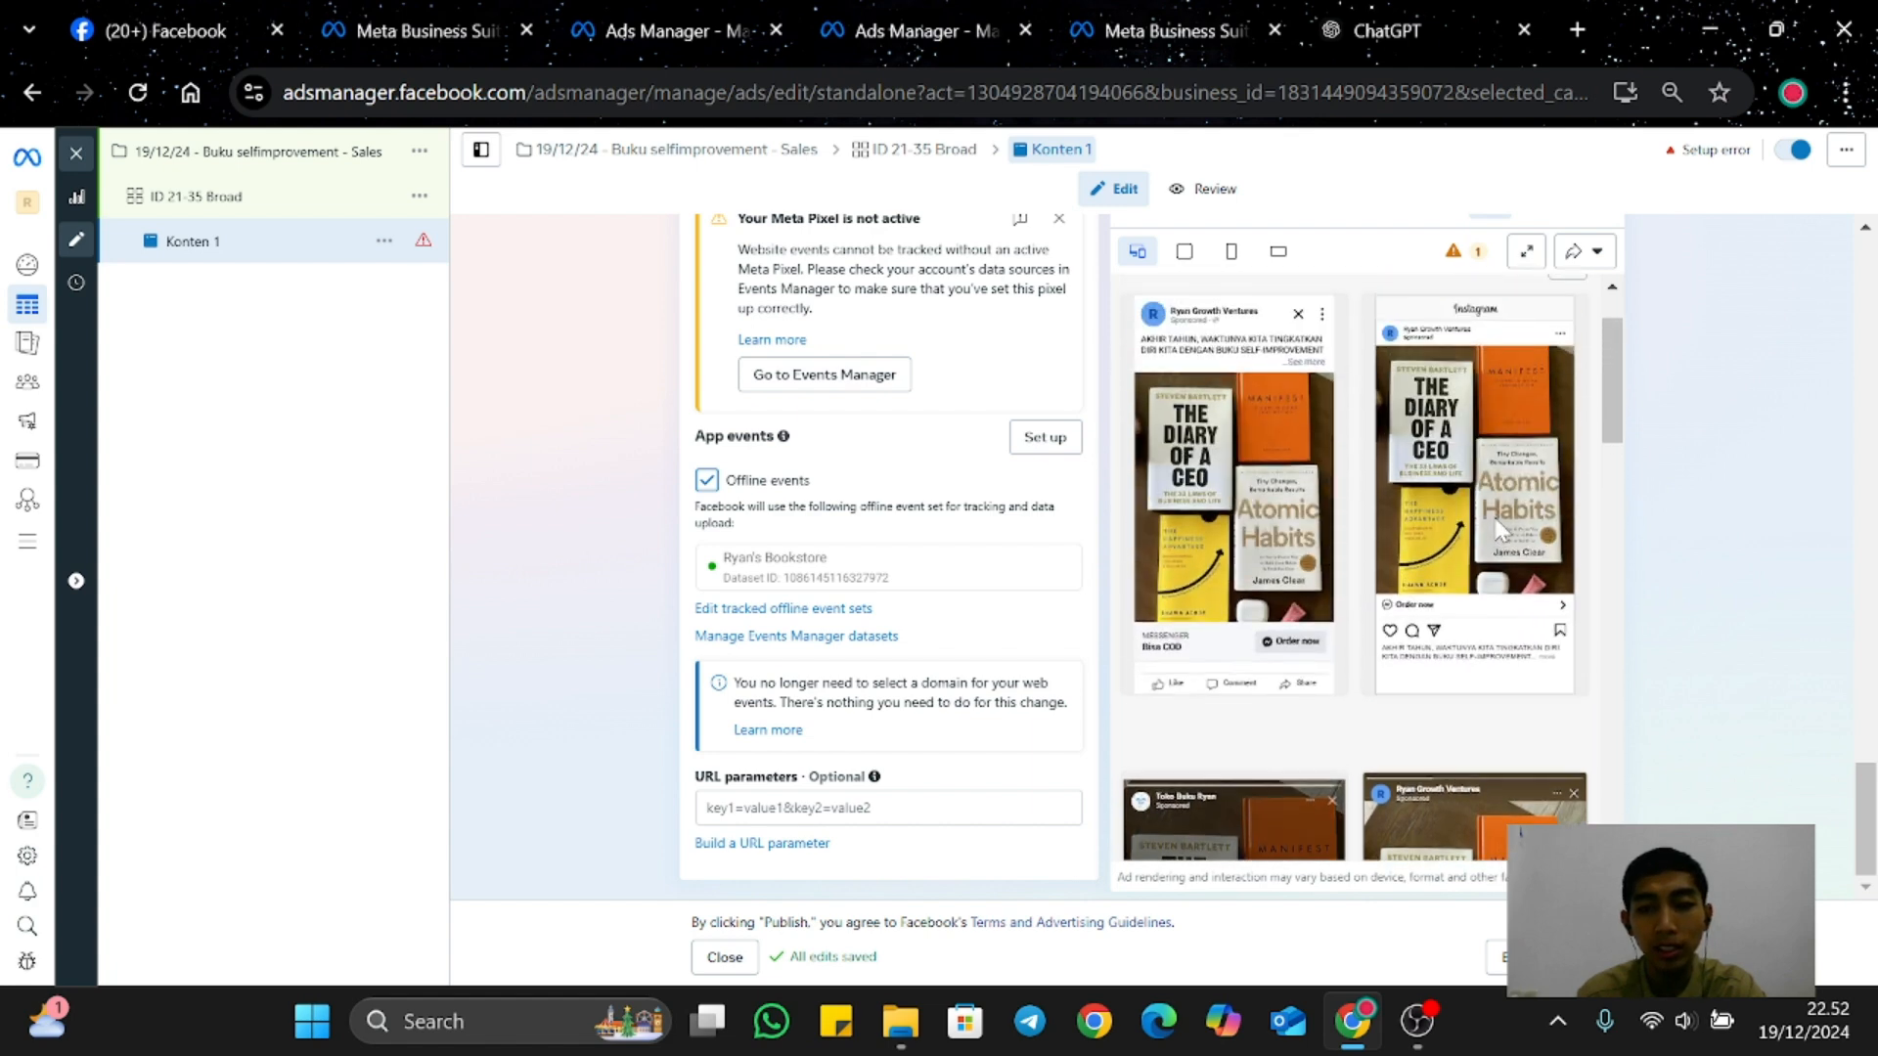
{"action": "scroll", "coordinate": [1461, 438], "scroll_direction": "up", "scroll_amount": 1}
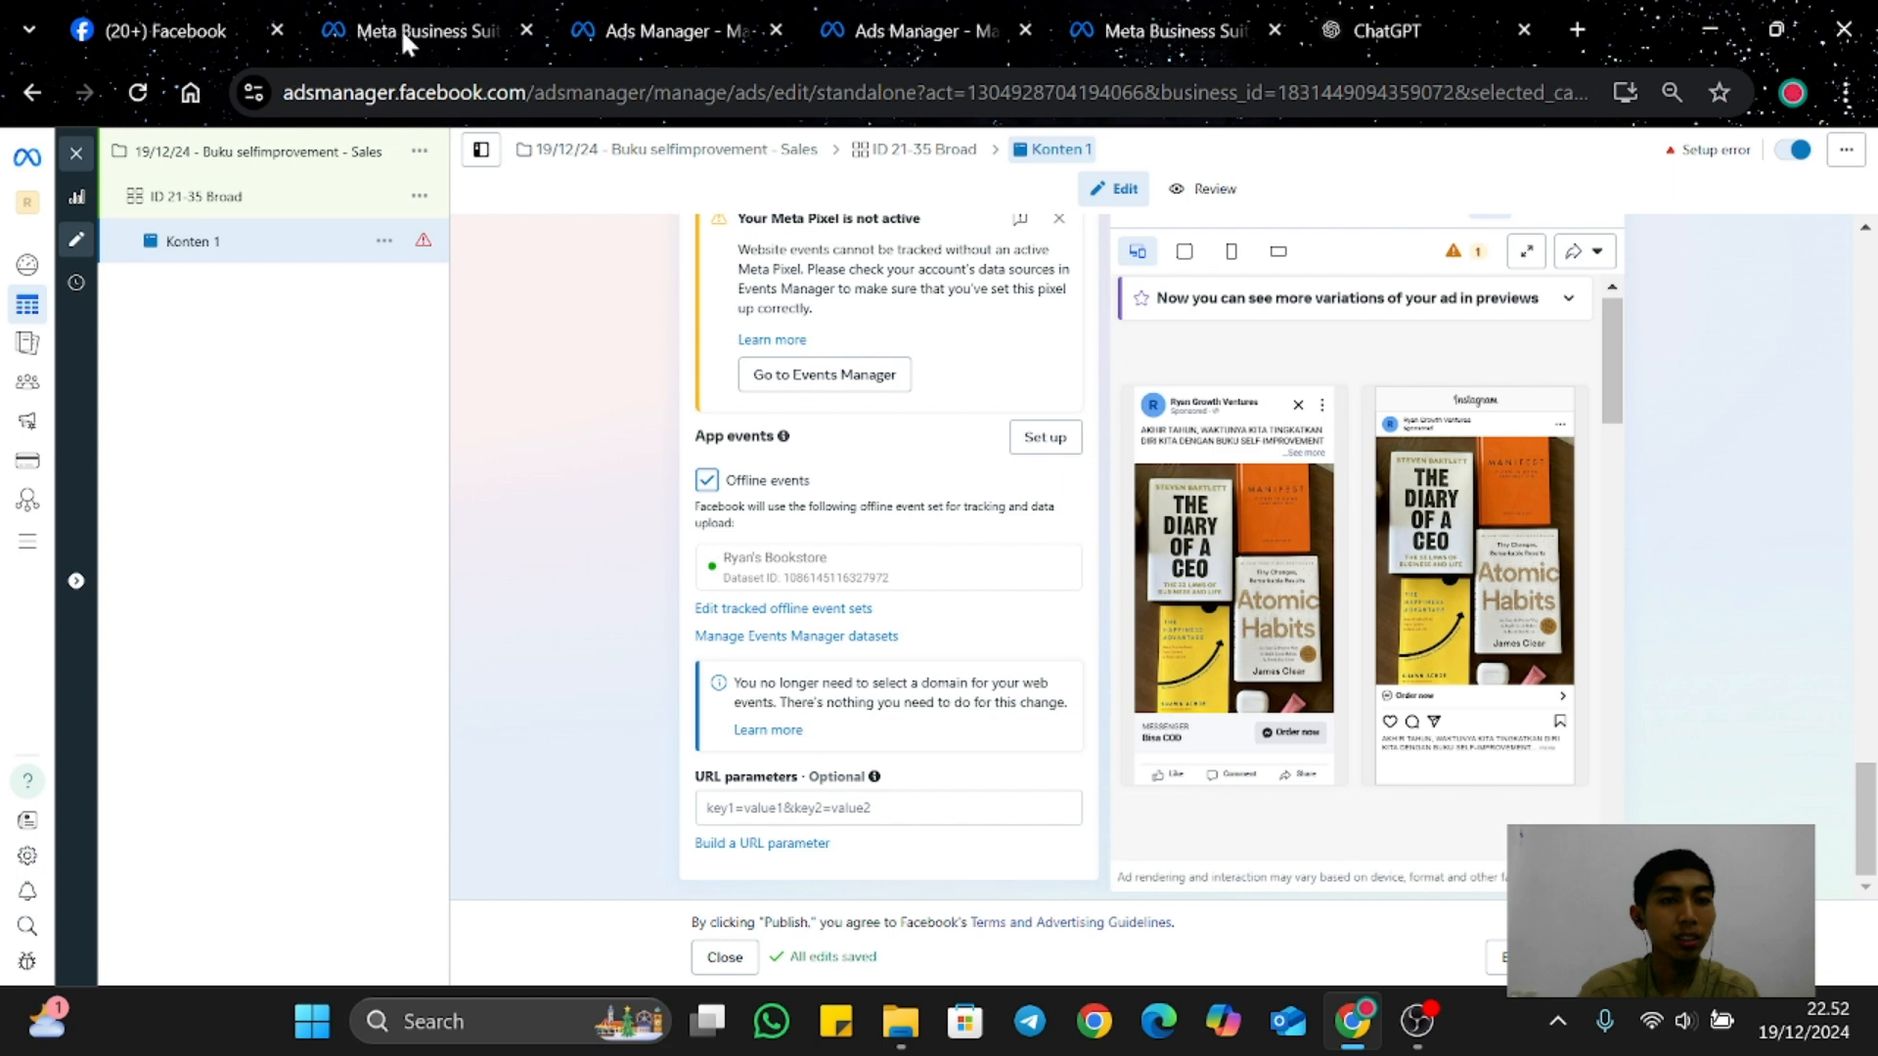
{"action": "left_click", "coordinate": [449, 28]}
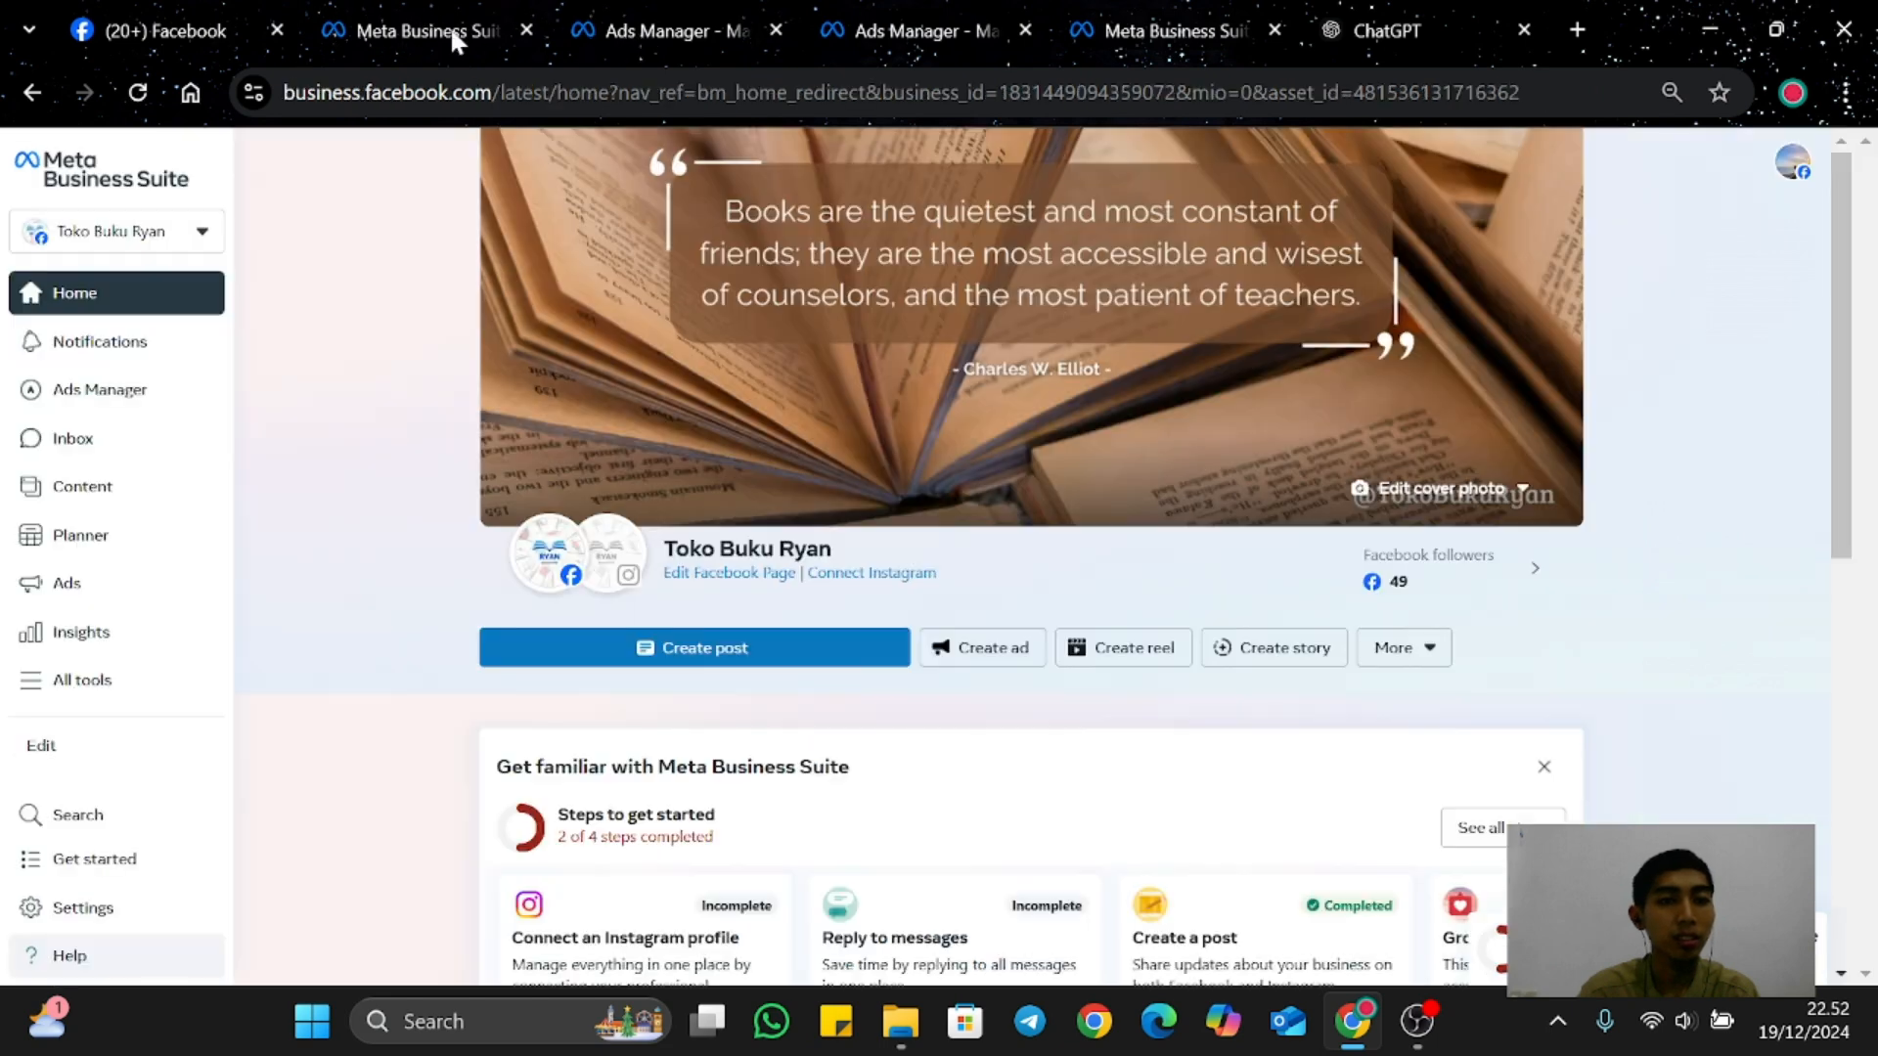
{"action": "left_click", "coordinate": [714, 32]}
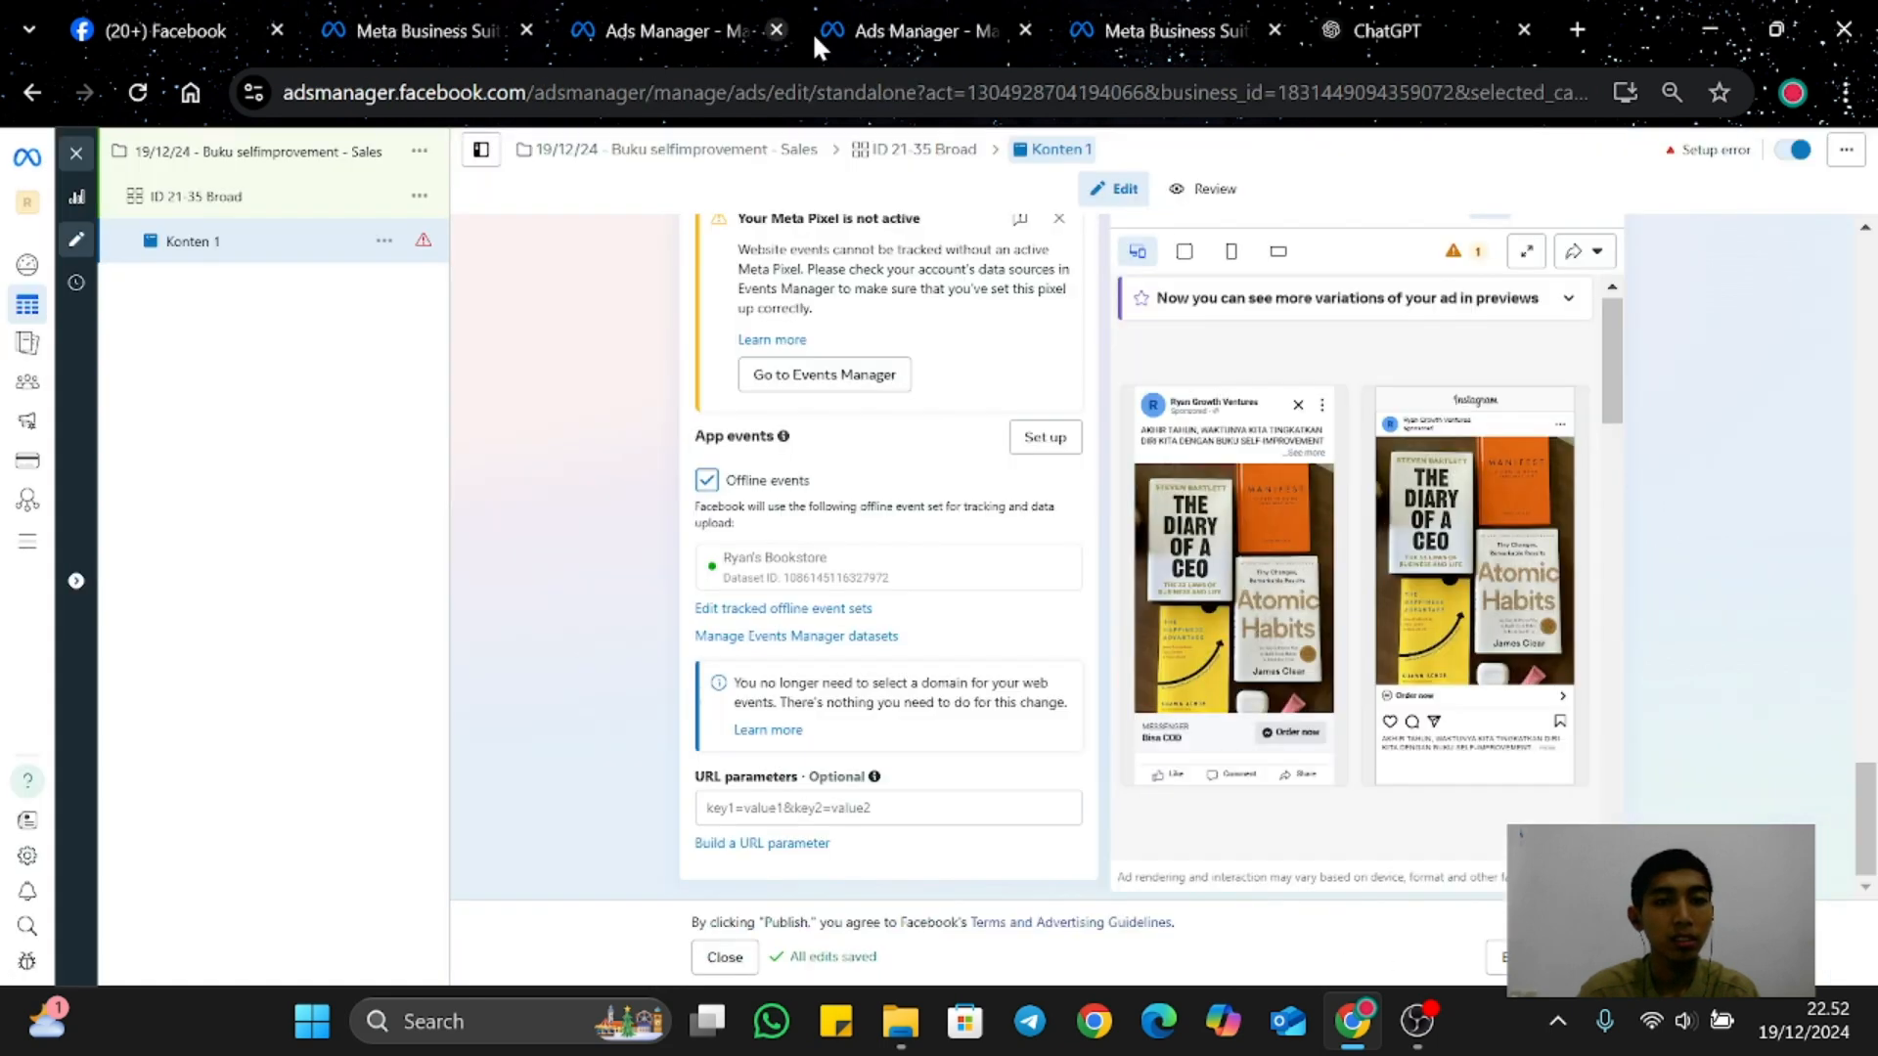
{"action": "left_click", "coordinate": [865, 44]}
{"action": "left_click", "coordinate": [673, 32]}
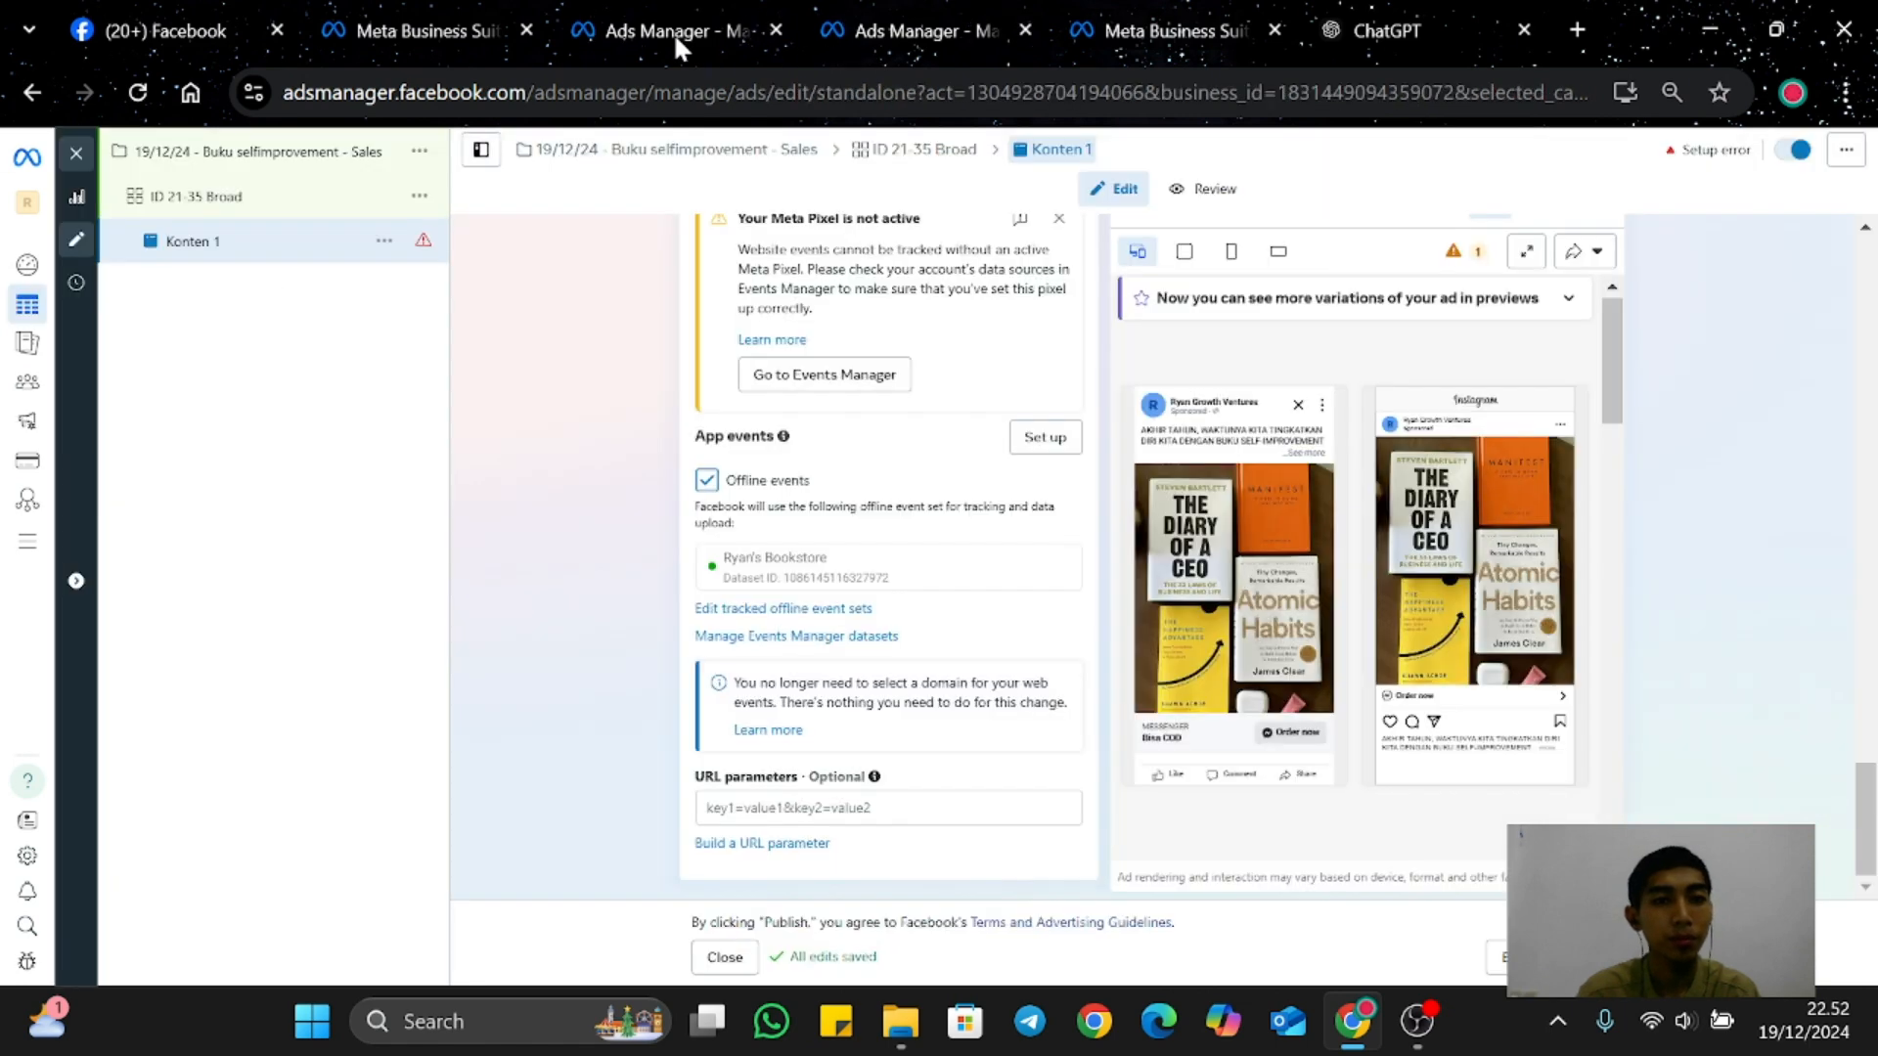
{"action": "mouse_move", "coordinate": [1260, 452]}
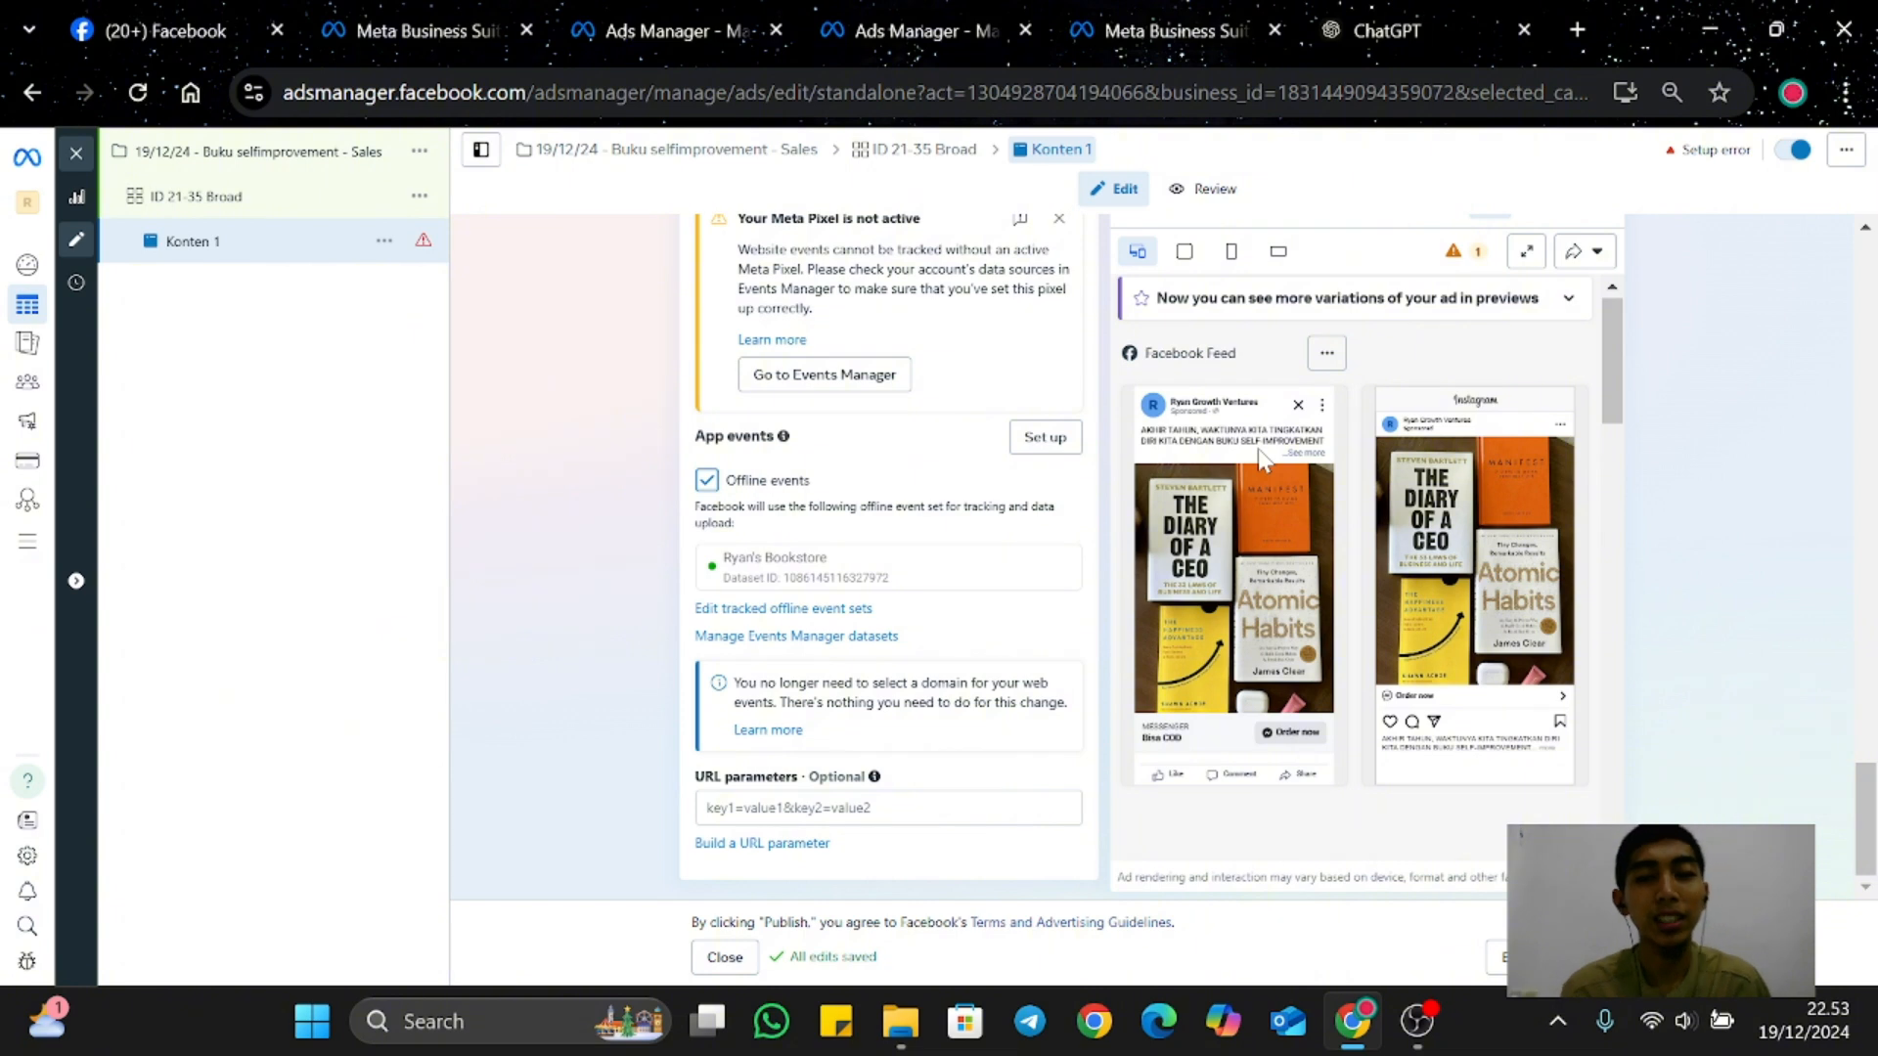
Step: Review the draft's settings across the campaign, ad set and Konten 1 ad levels, including budget, conversion location, identity, placements, primary text and headline
{"action": "left_click", "coordinate": [634, 151]}
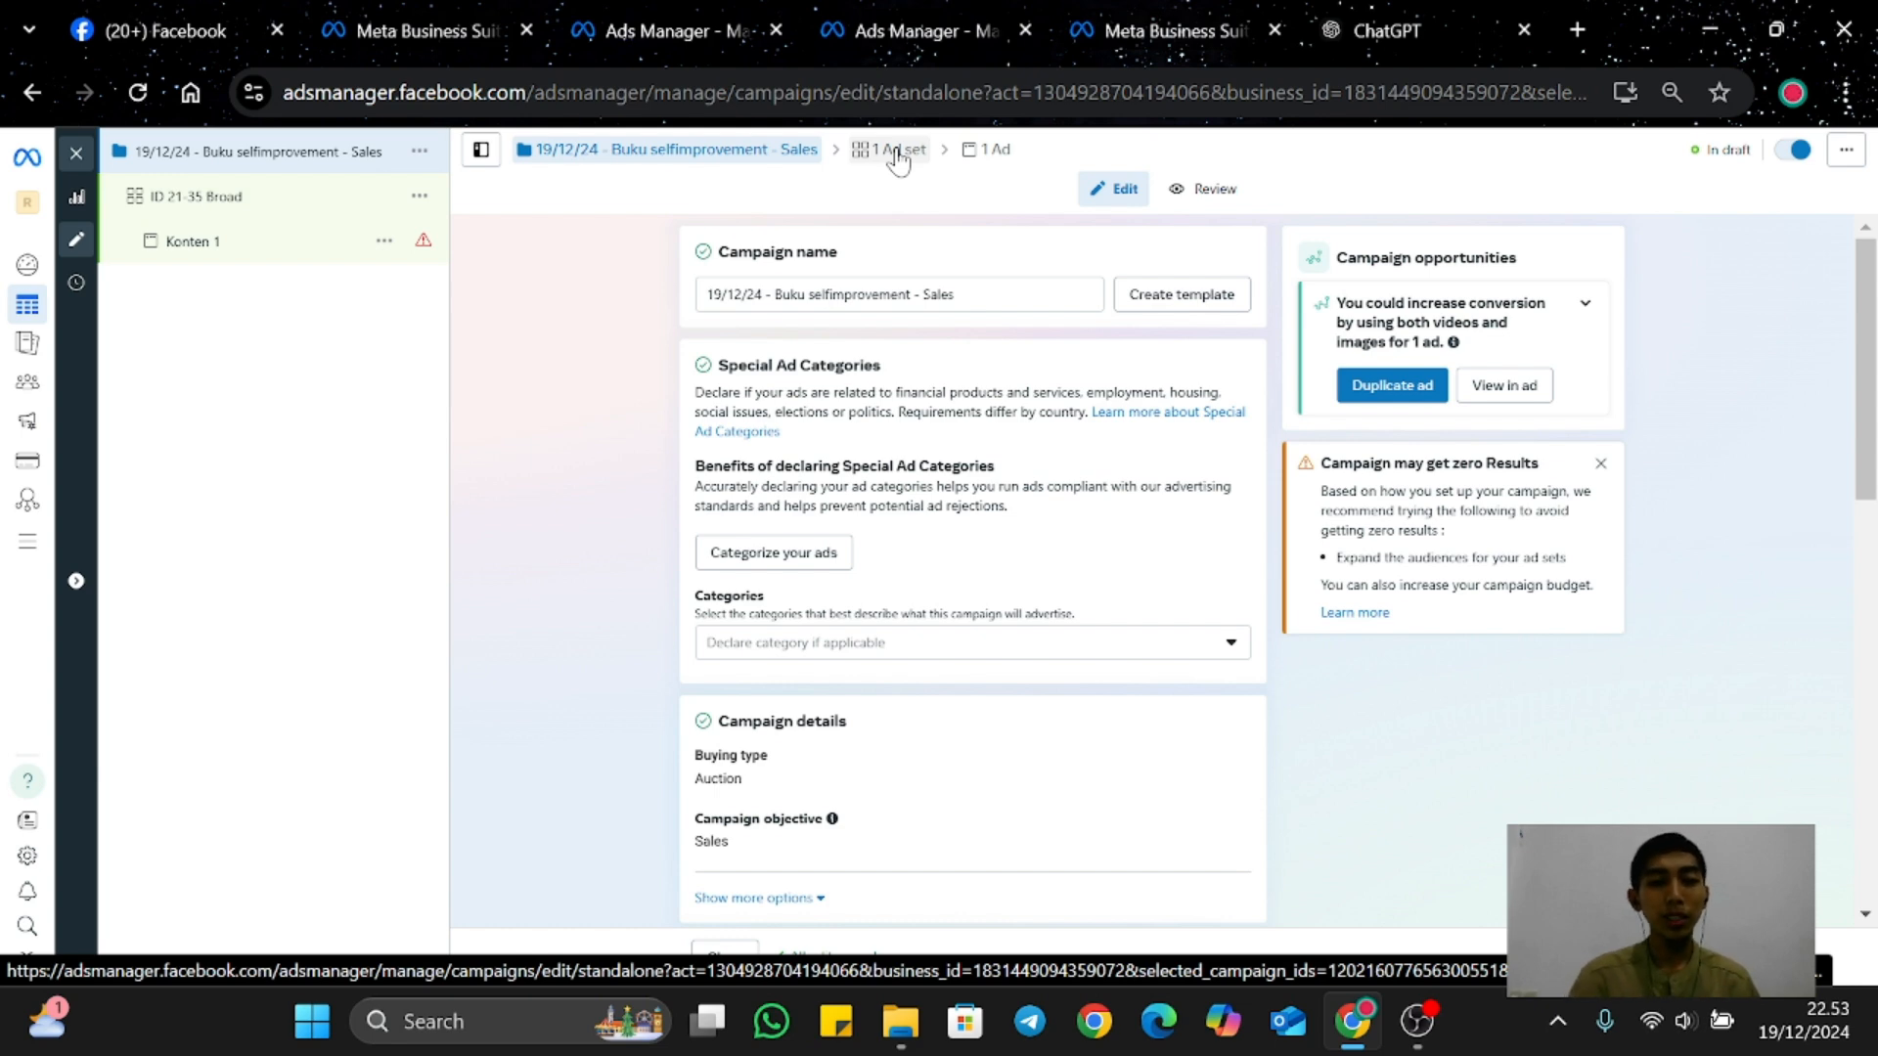
{"action": "scroll", "coordinate": [753, 445], "scroll_direction": "down", "scroll_amount": 2}
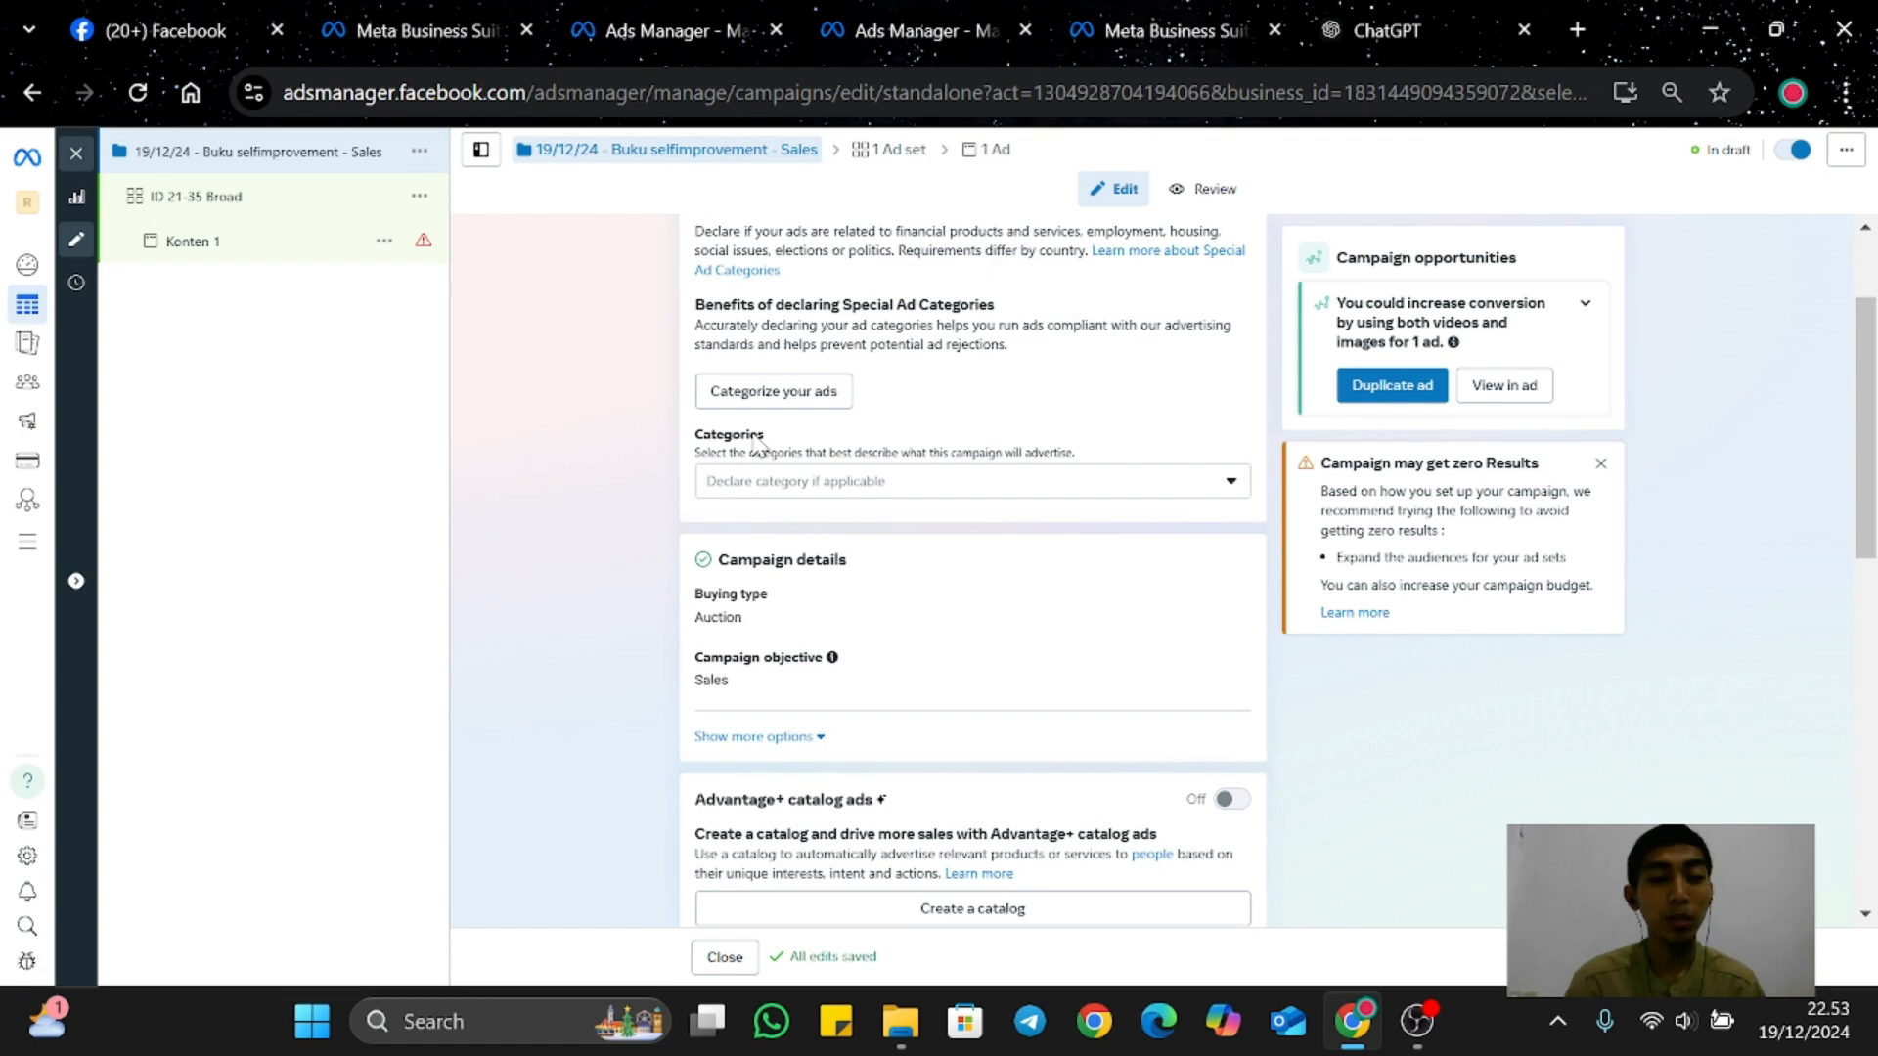
{"action": "scroll", "coordinate": [758, 445], "scroll_direction": "down", "scroll_amount": 8}
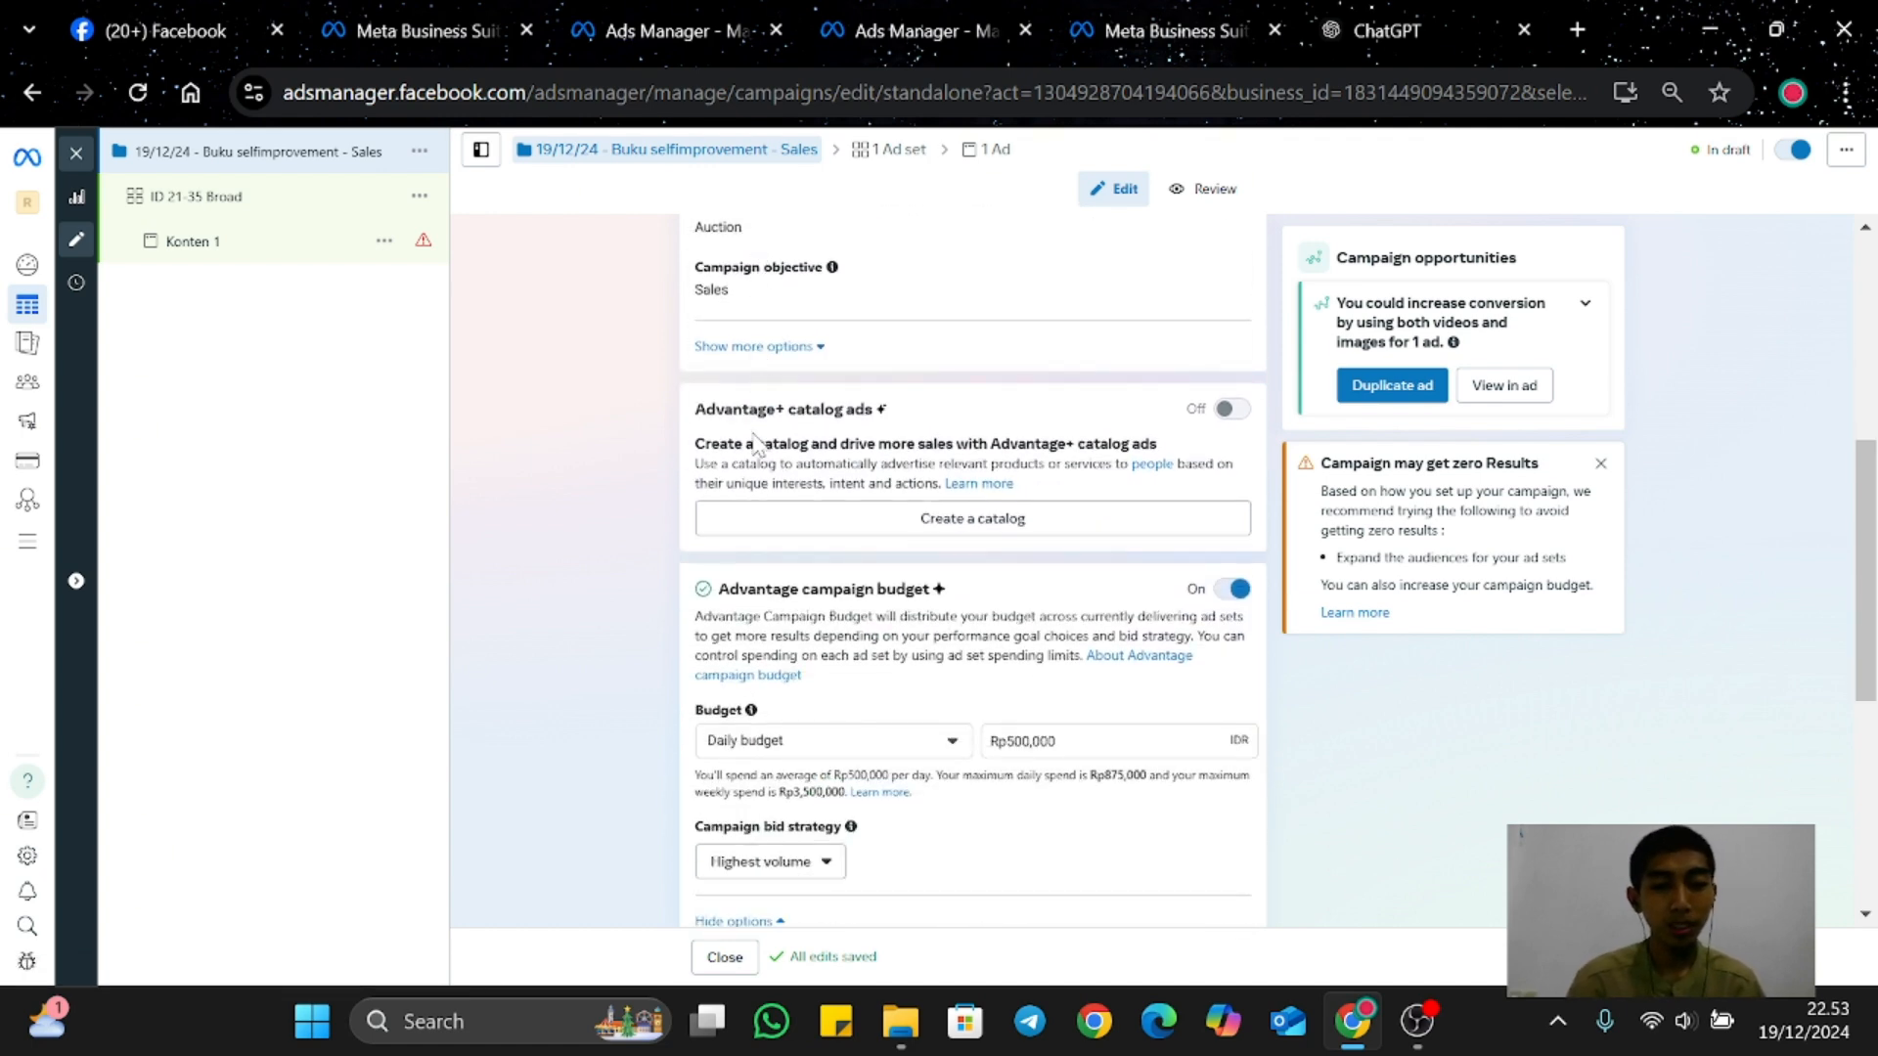
{"action": "scroll", "coordinate": [753, 445], "scroll_direction": "up", "scroll_amount": 10}
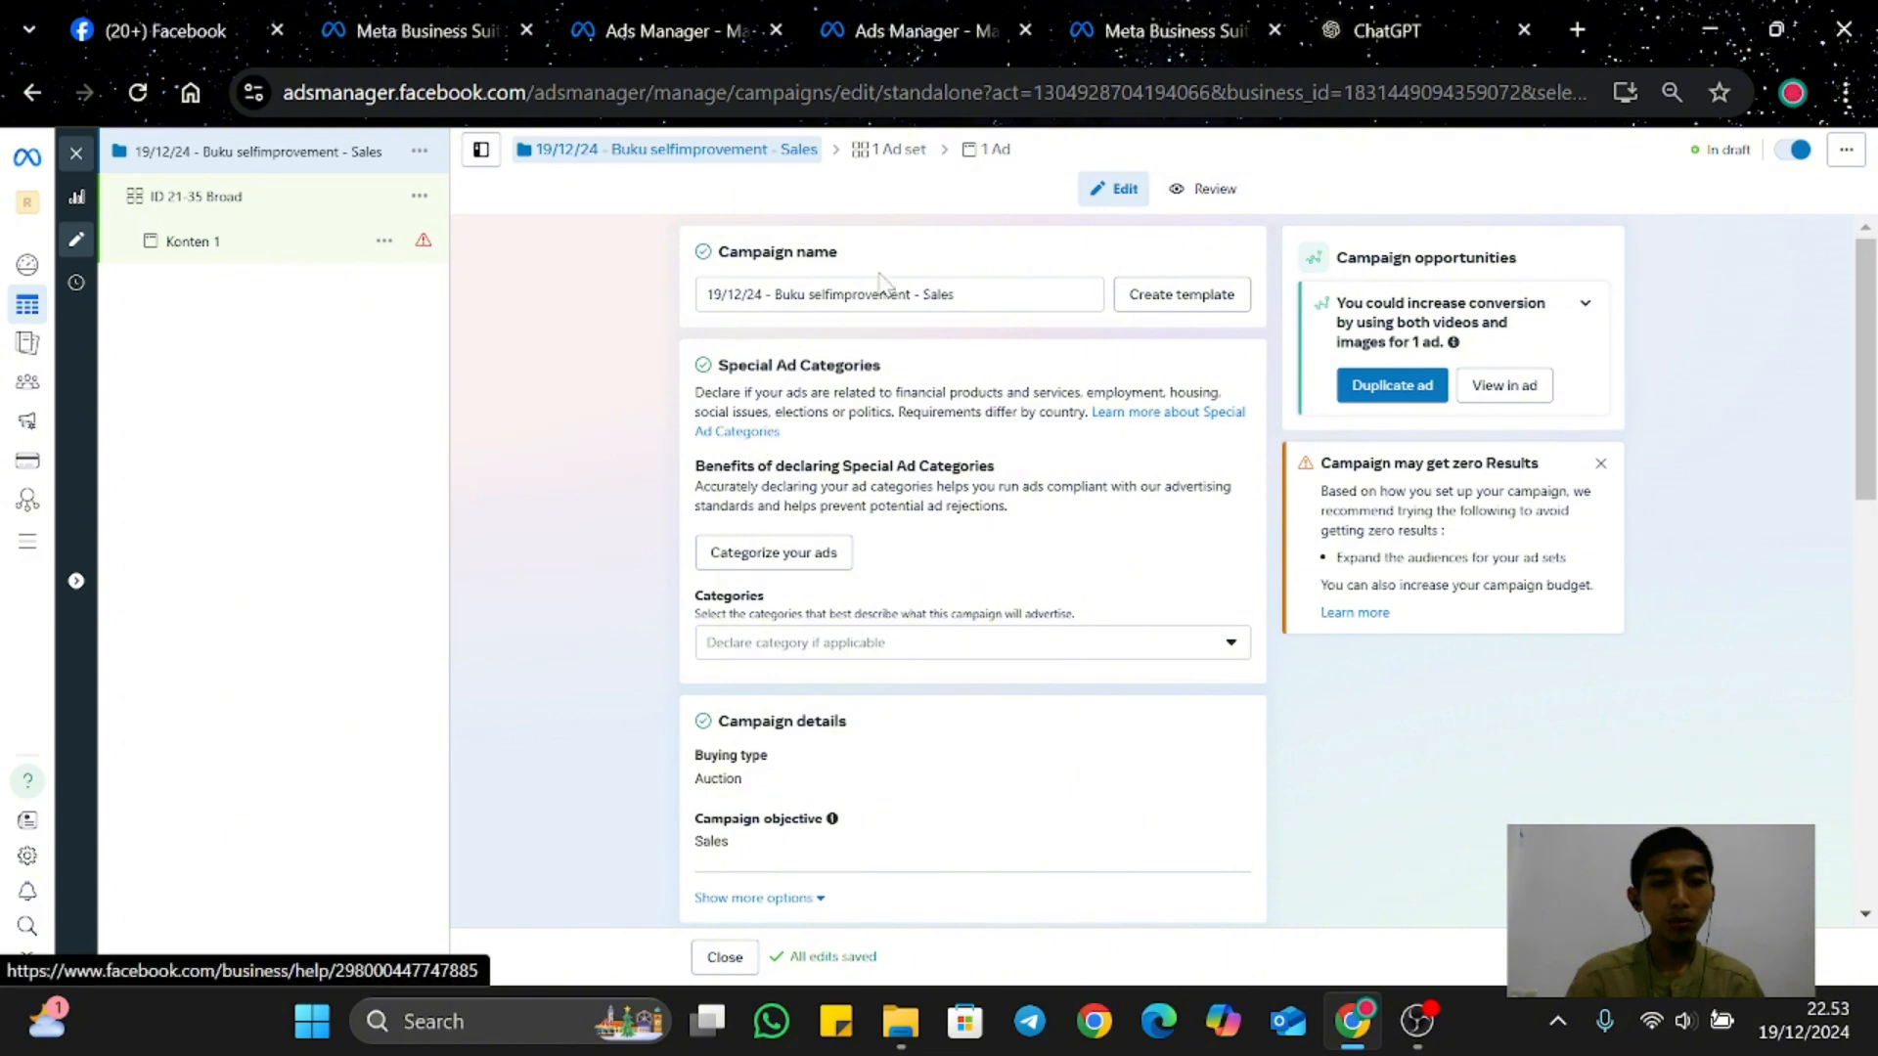
{"action": "left_click", "coordinate": [890, 155]}
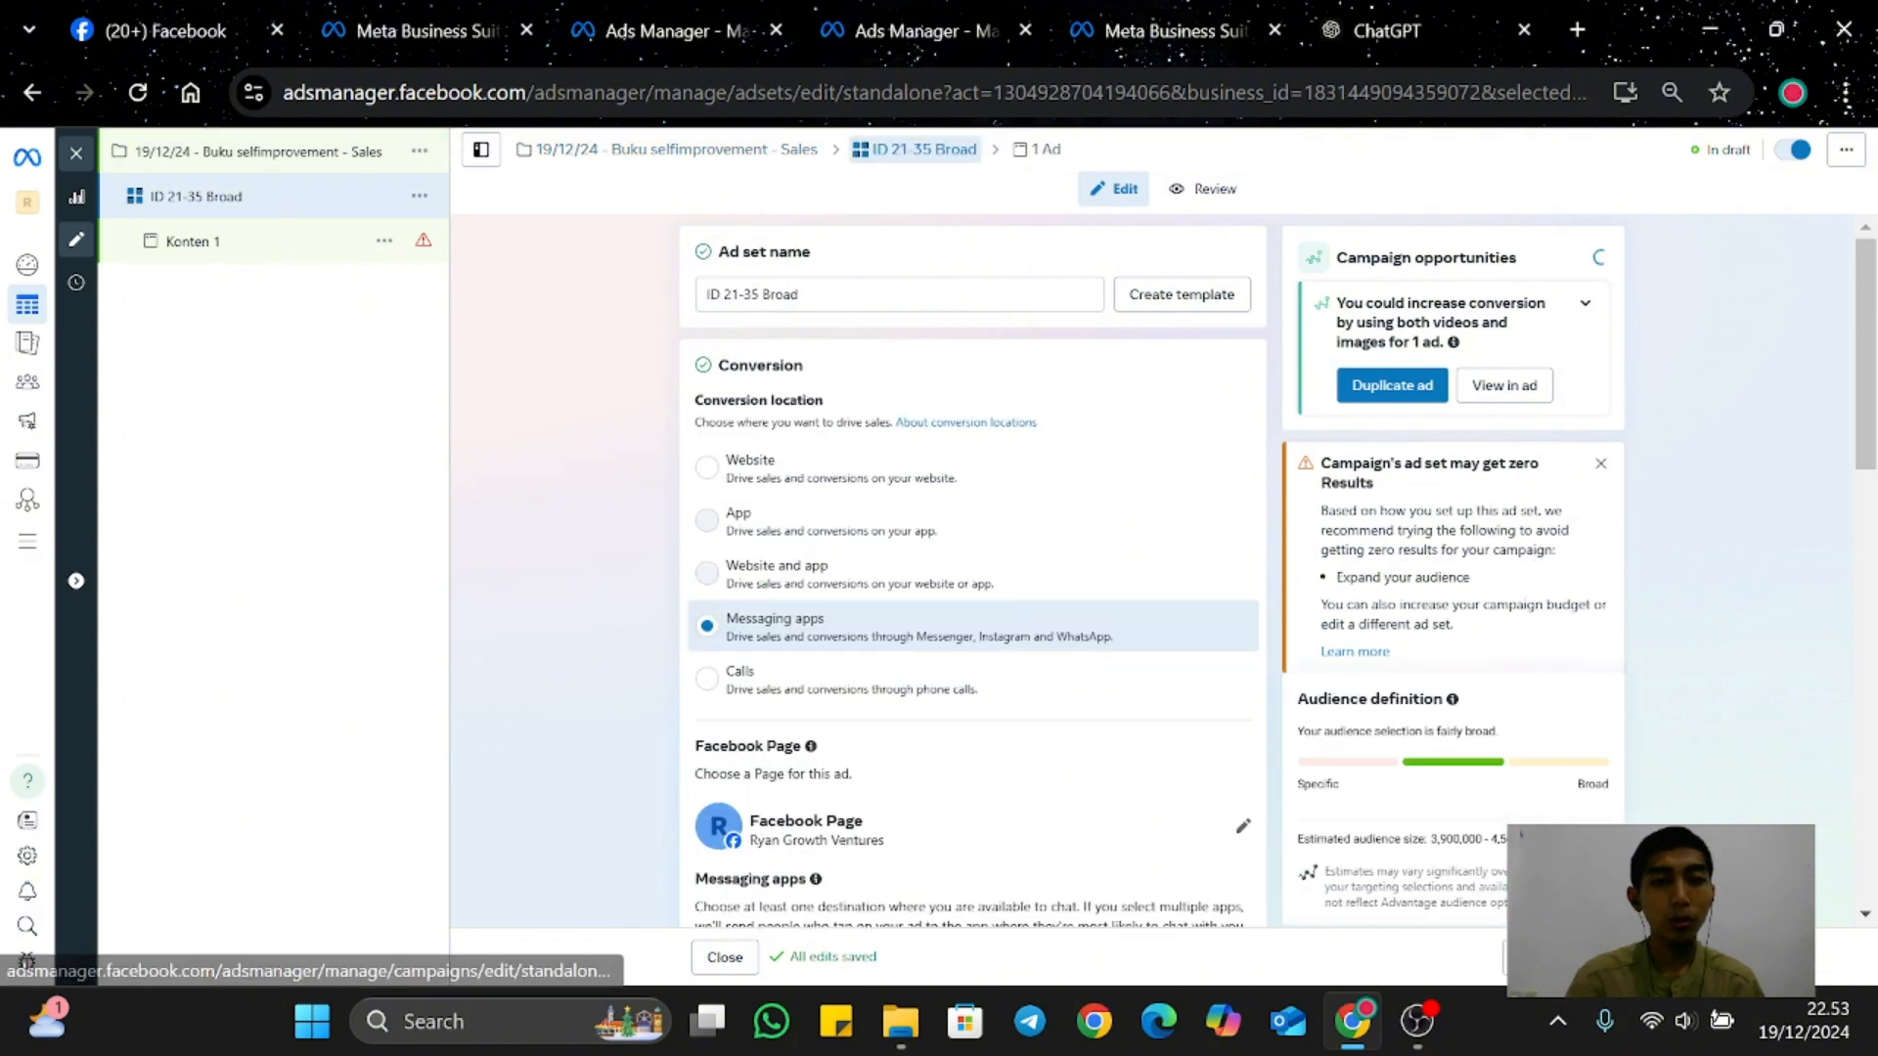
{"action": "left_click", "coordinate": [1022, 159]}
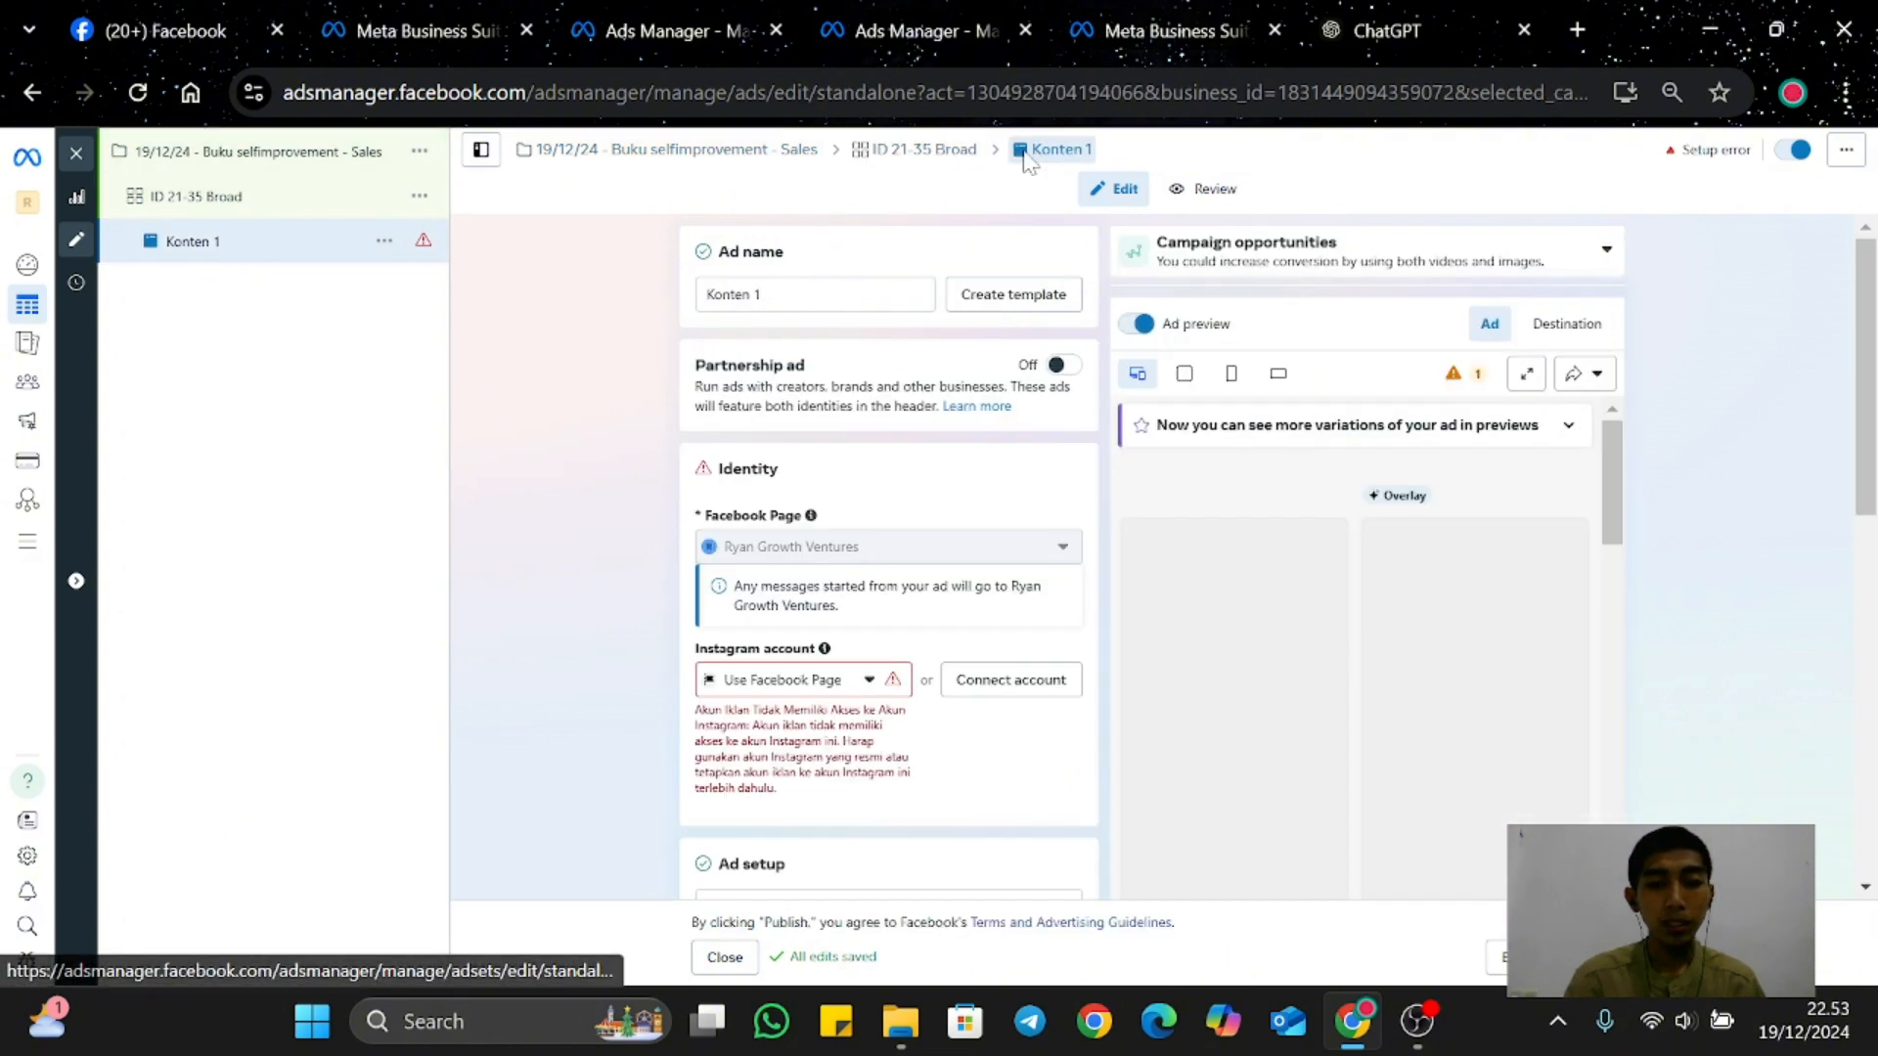
{"action": "scroll", "coordinate": [847, 430], "scroll_direction": "down", "scroll_amount": 5}
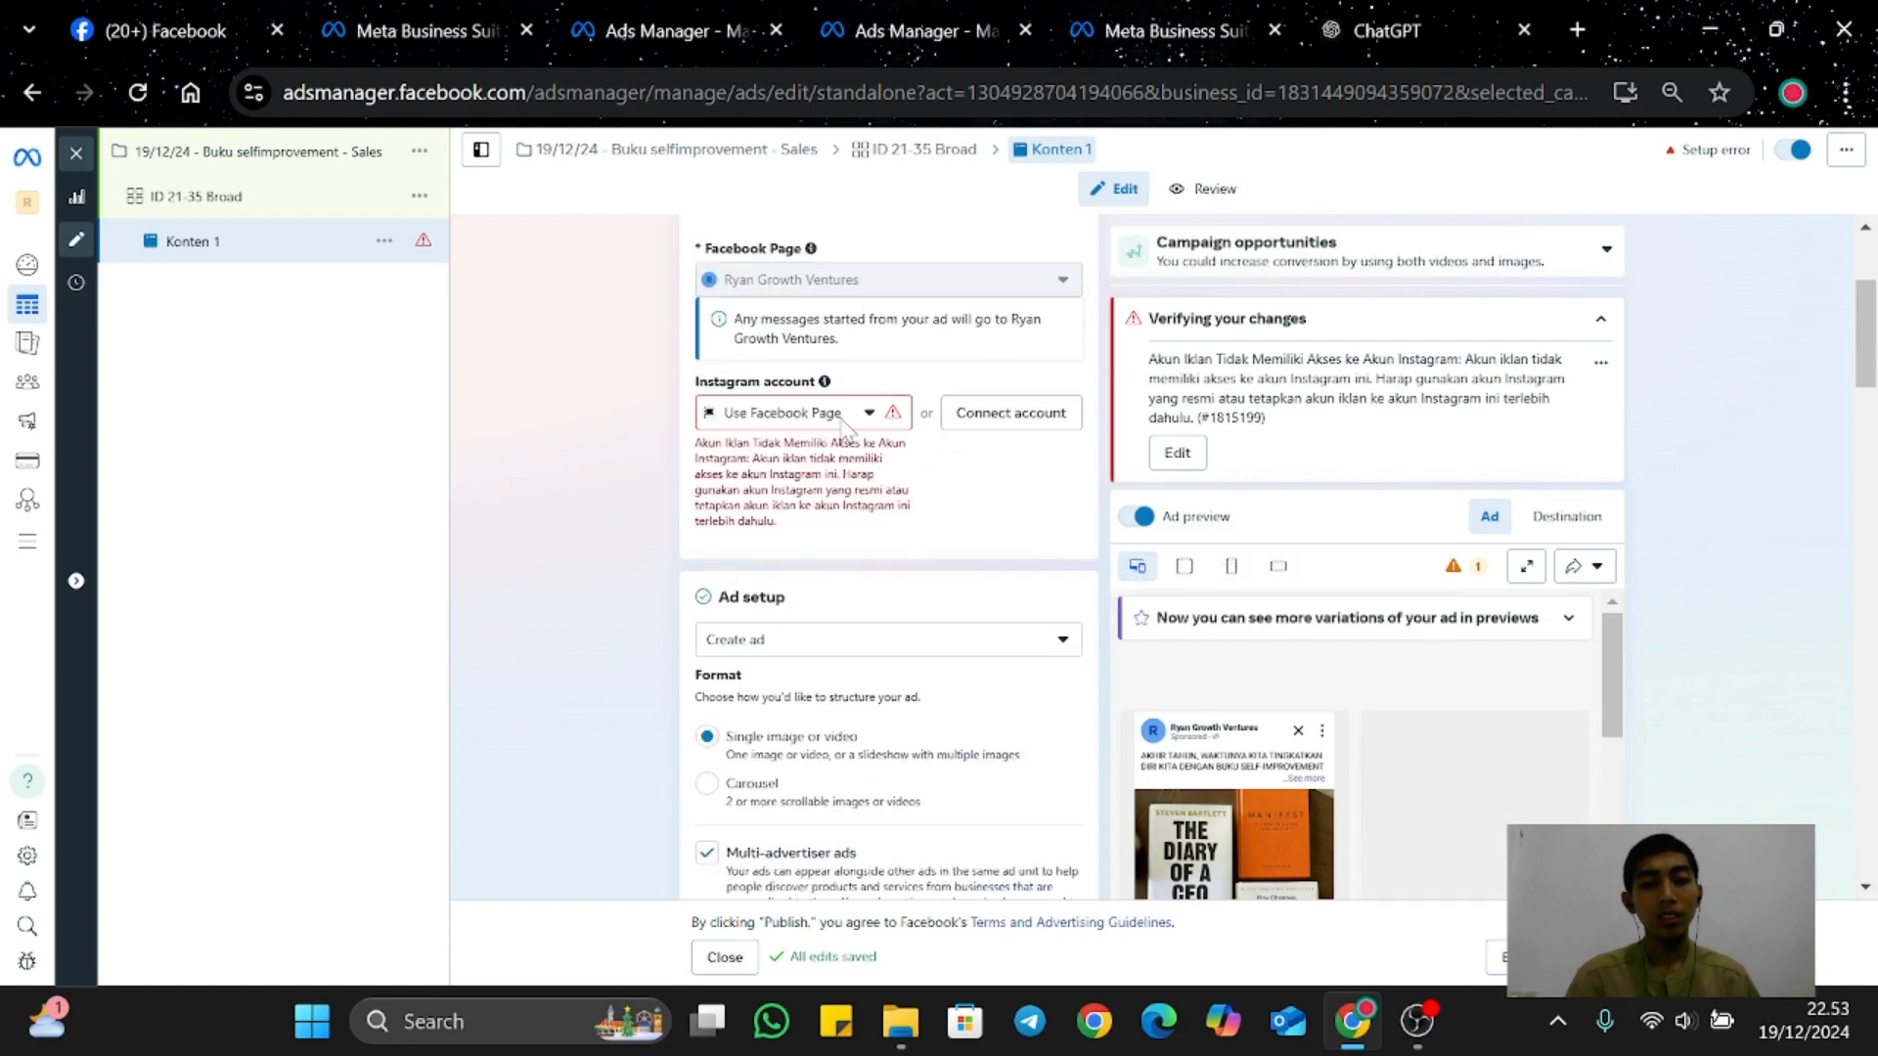
{"action": "scroll", "coordinate": [847, 431], "scroll_direction": "down", "scroll_amount": 1}
{"action": "scroll", "coordinate": [843, 430], "scroll_direction": "down", "scroll_amount": 7}
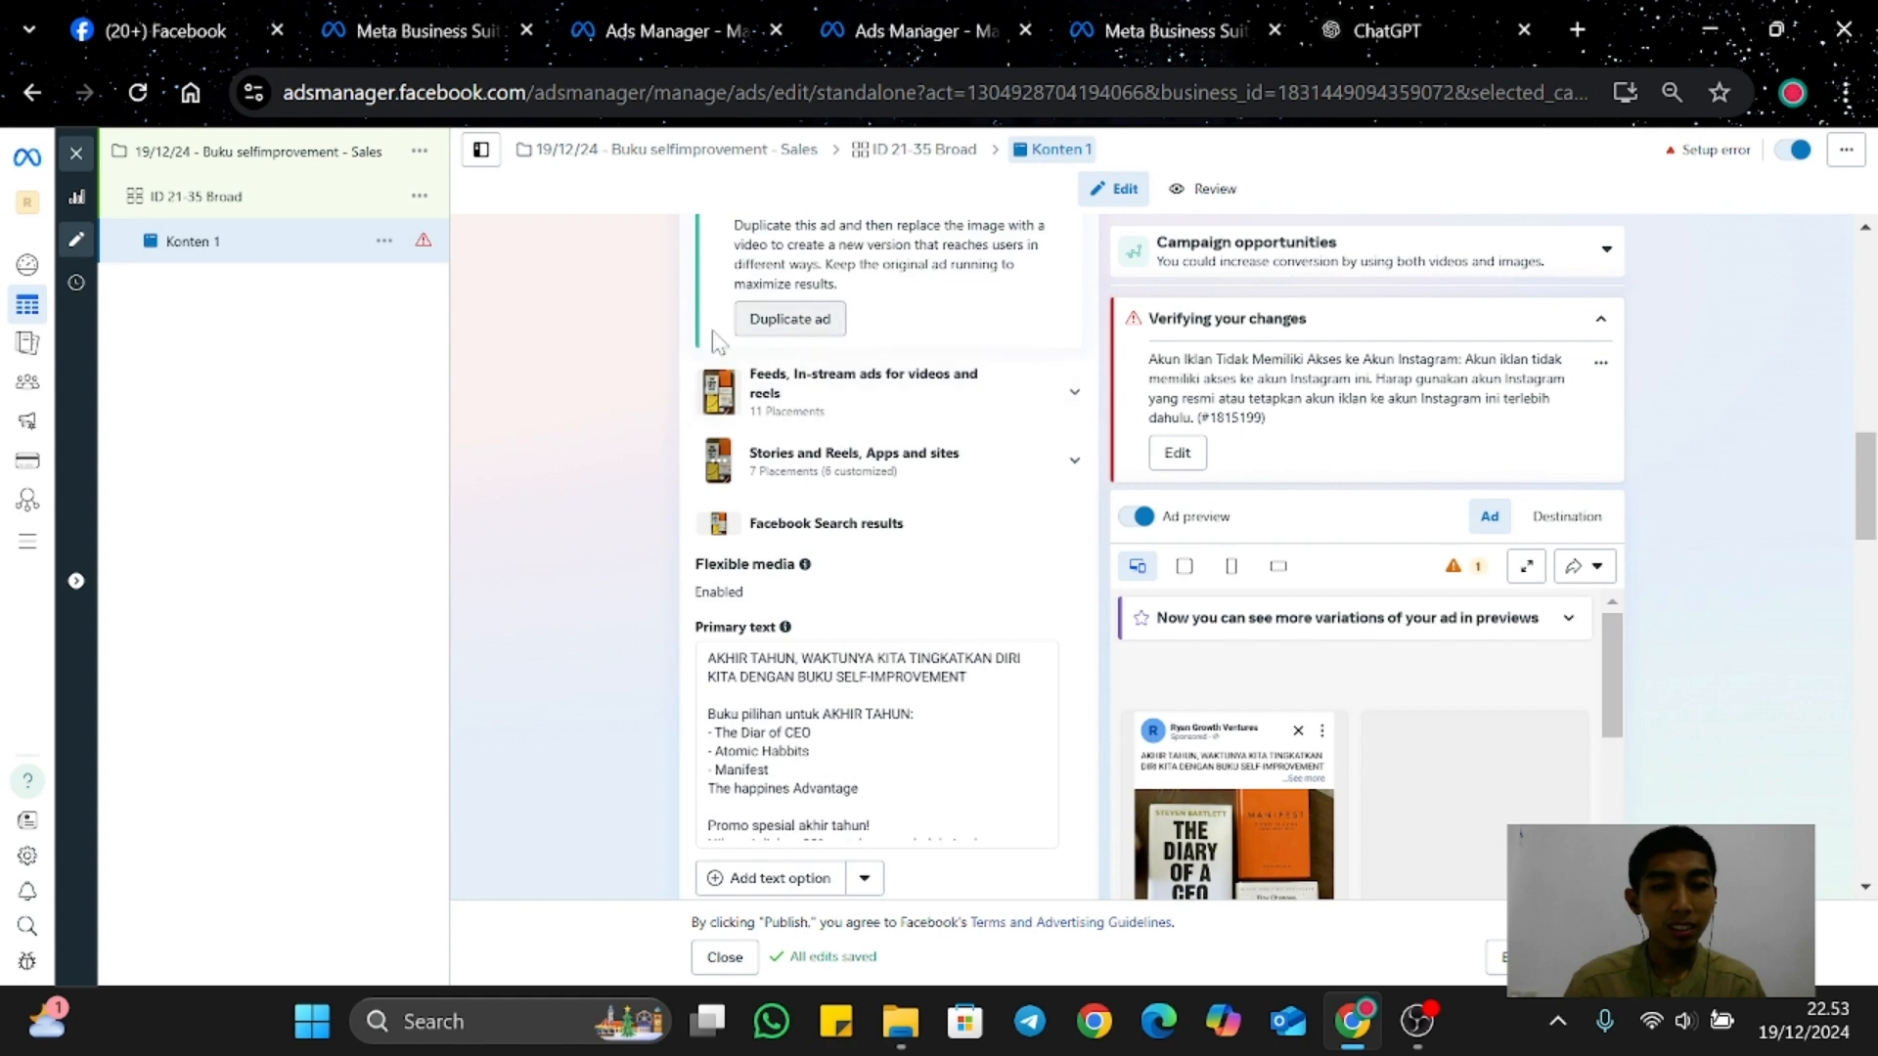
{"action": "scroll", "coordinate": [860, 516], "scroll_direction": "down", "scroll_amount": 8}
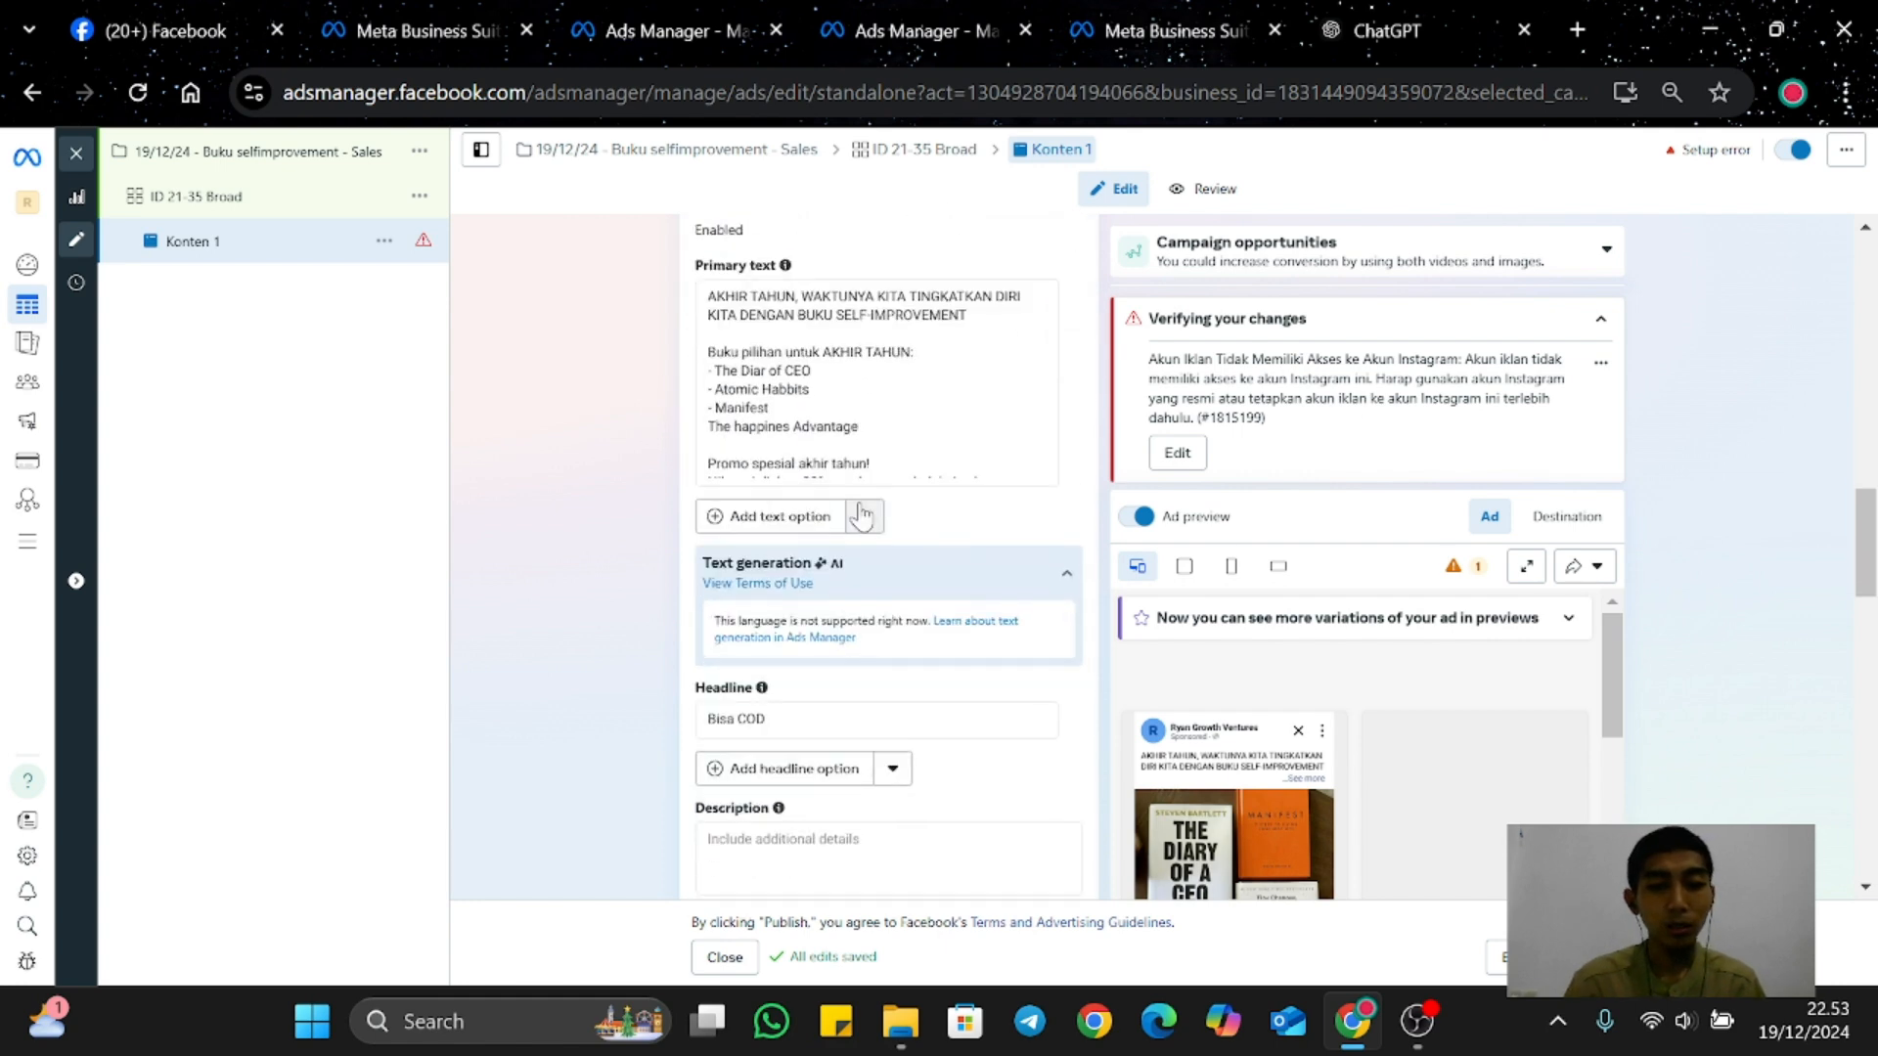
{"action": "scroll", "coordinate": [865, 513], "scroll_direction": "up", "scroll_amount": 8}
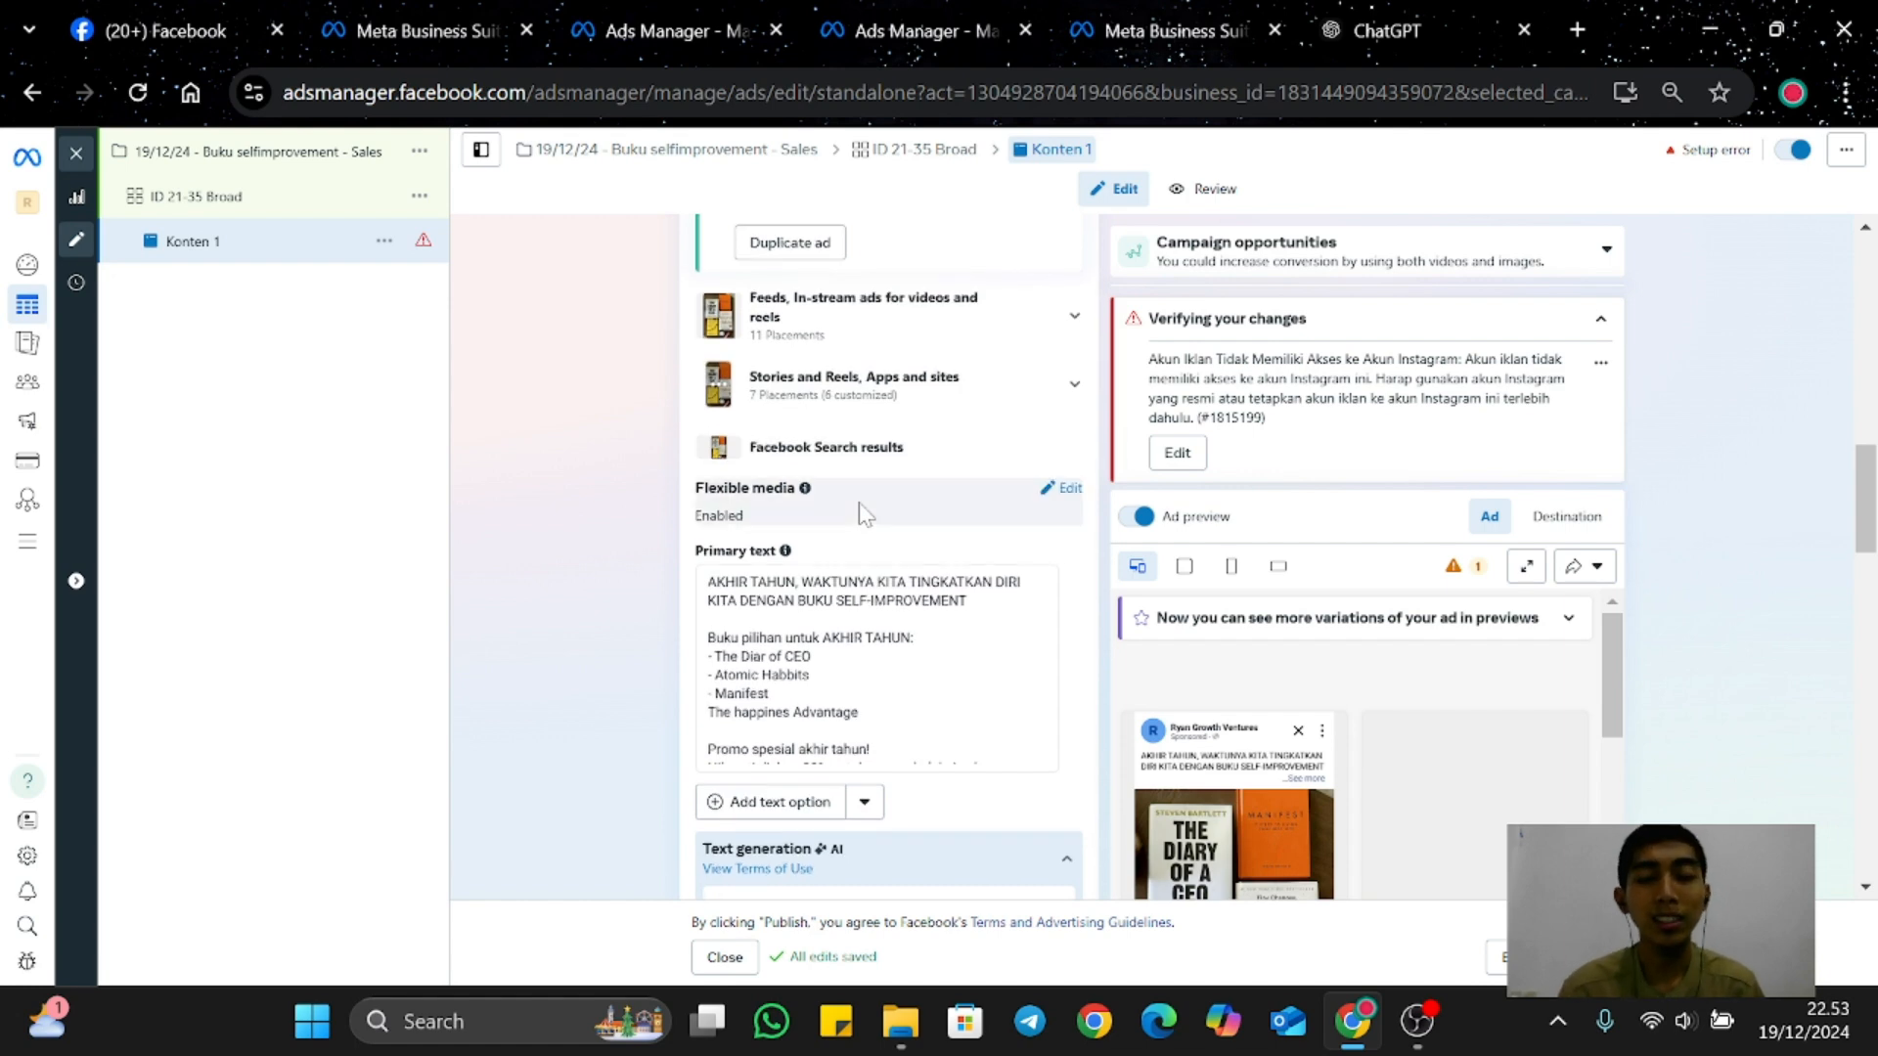
{"action": "scroll", "coordinate": [863, 513], "scroll_direction": "up", "scroll_amount": 10}
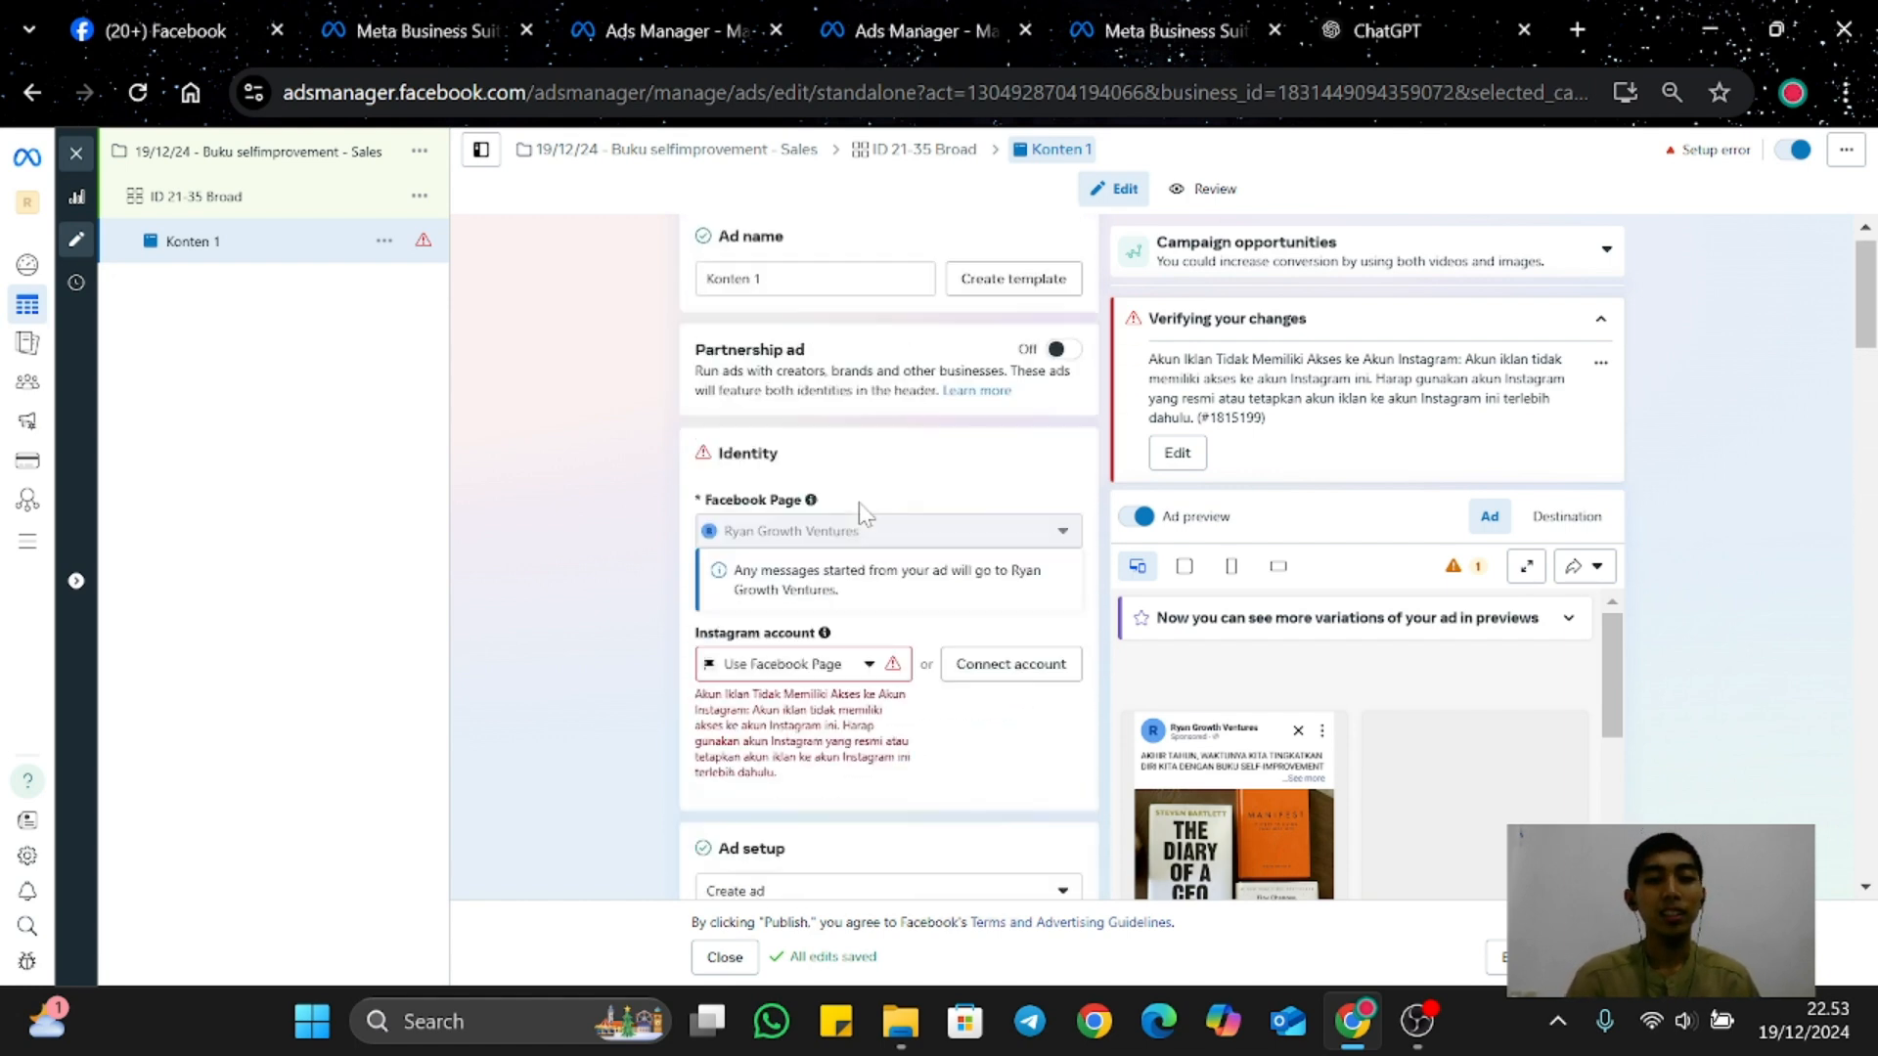